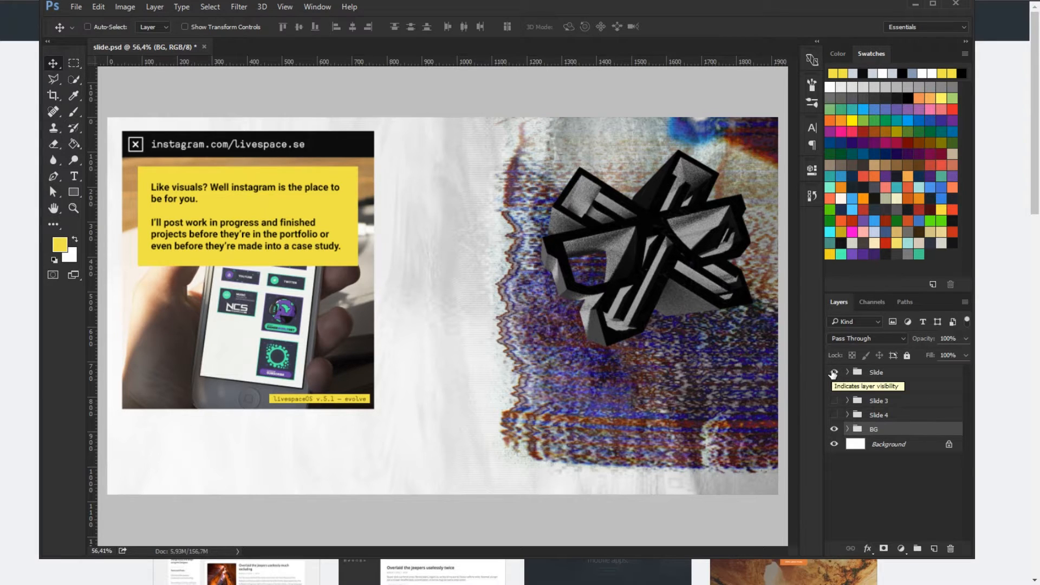
Show the Slide, Slide 2, Slide 3 and Slide 4 layer groups one at a time to examine each overlay design
left_click(833, 372)
left_click(833, 373)
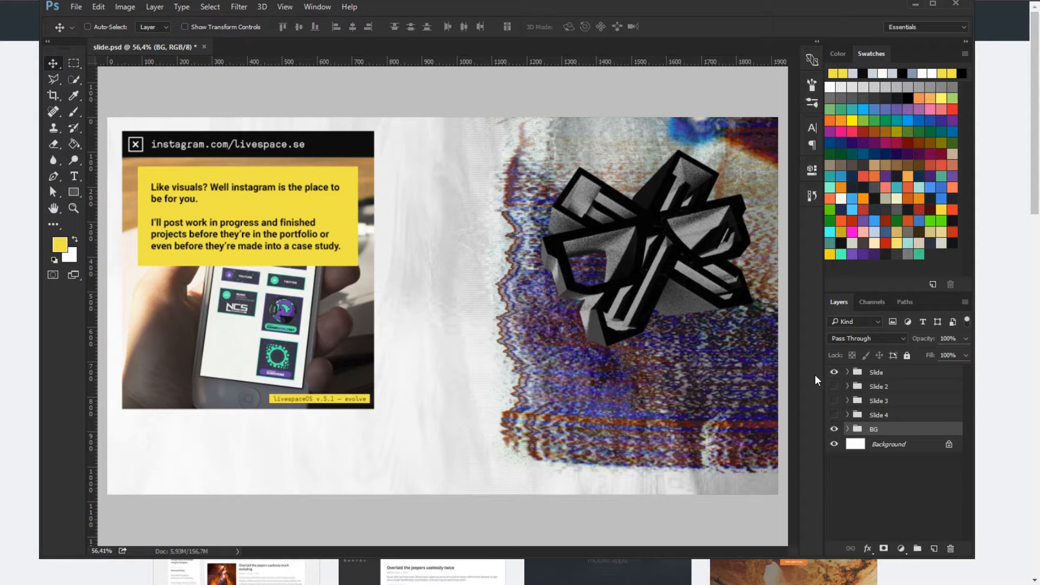
left_click(834, 372)
left_click(834, 386)
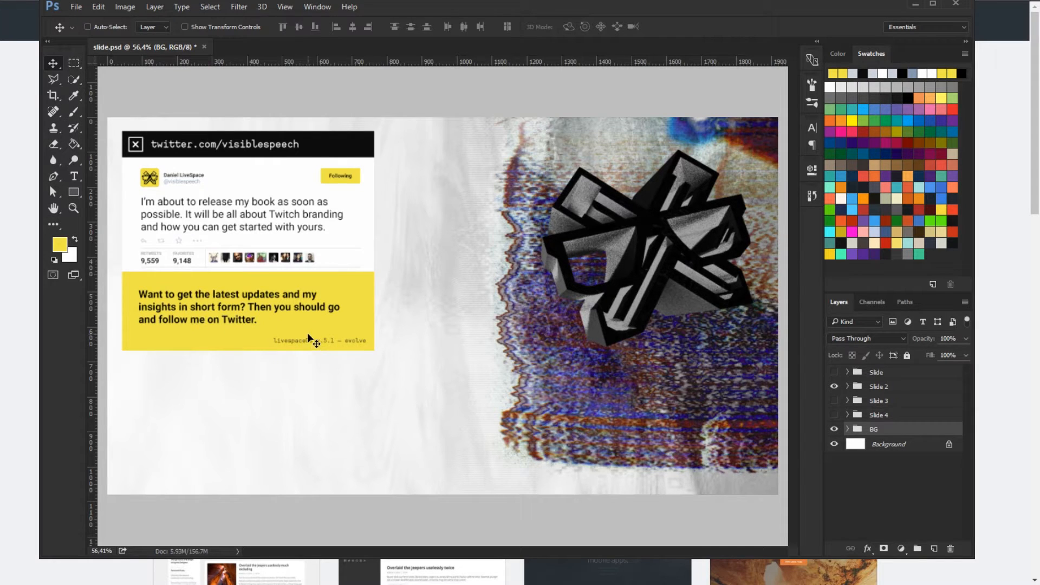
left_click(834, 386)
left_click(835, 400)
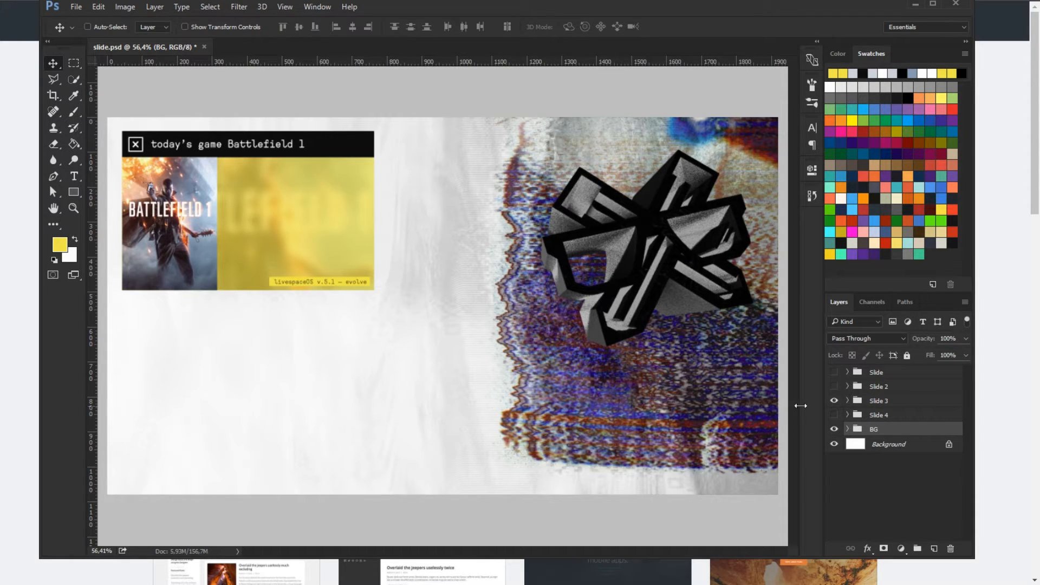
left_click(833, 401)
left_click(833, 415)
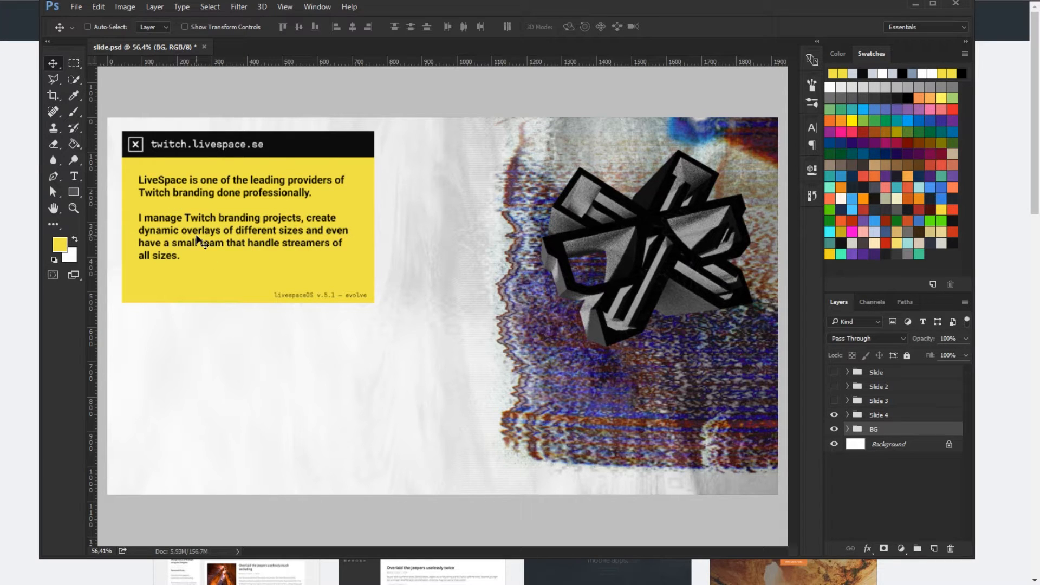
Review Slide 3, Slide 2 and Slide 4 again individually, finishing with only the Slide group shown above the background
left_click(834, 415)
left_click(833, 401)
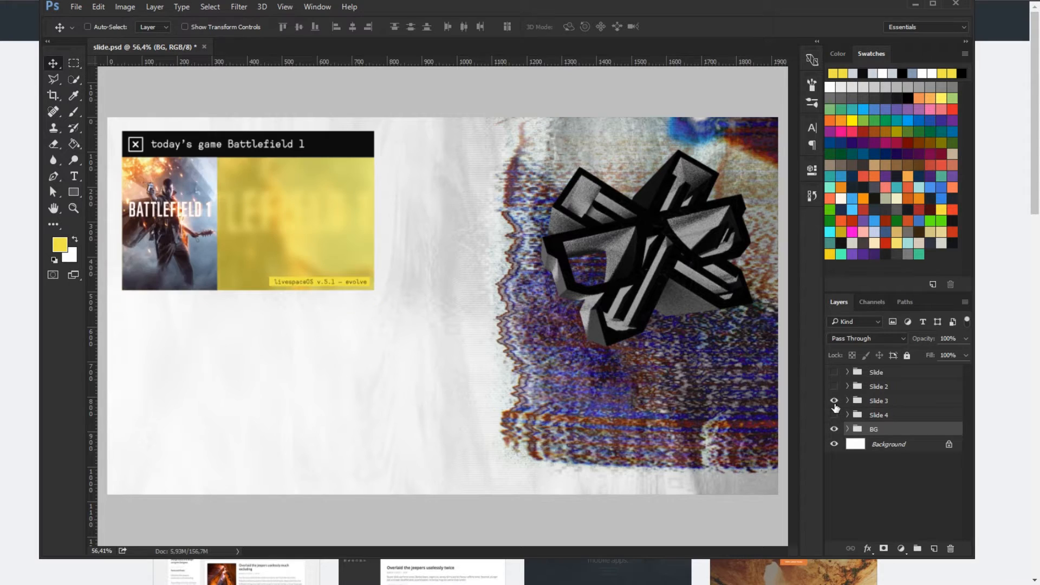
left_click(834, 401)
left_click(833, 387)
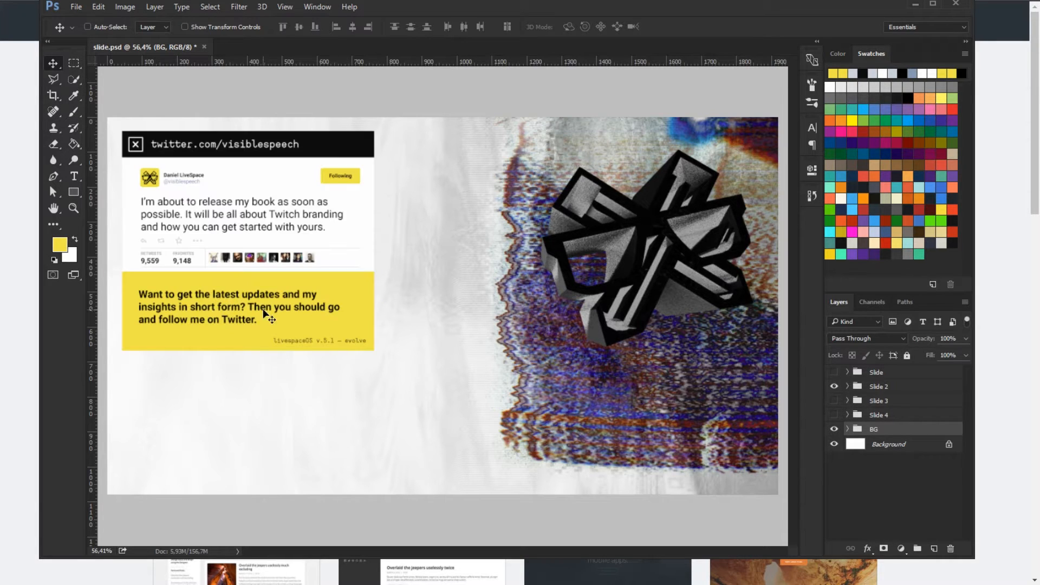
left_click(834, 386)
left_click(833, 415)
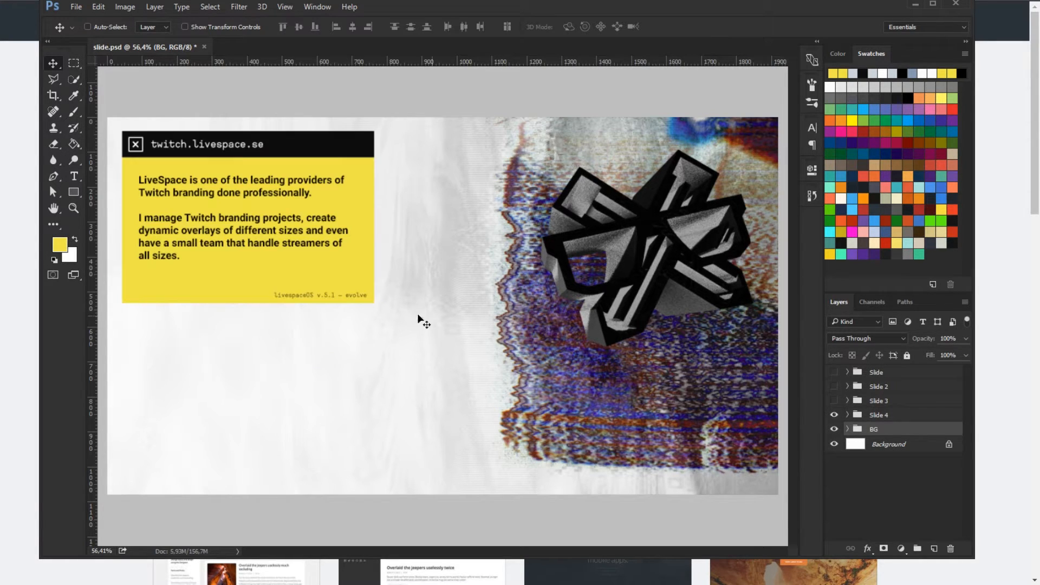
left_click(834, 415)
left_click(833, 372)
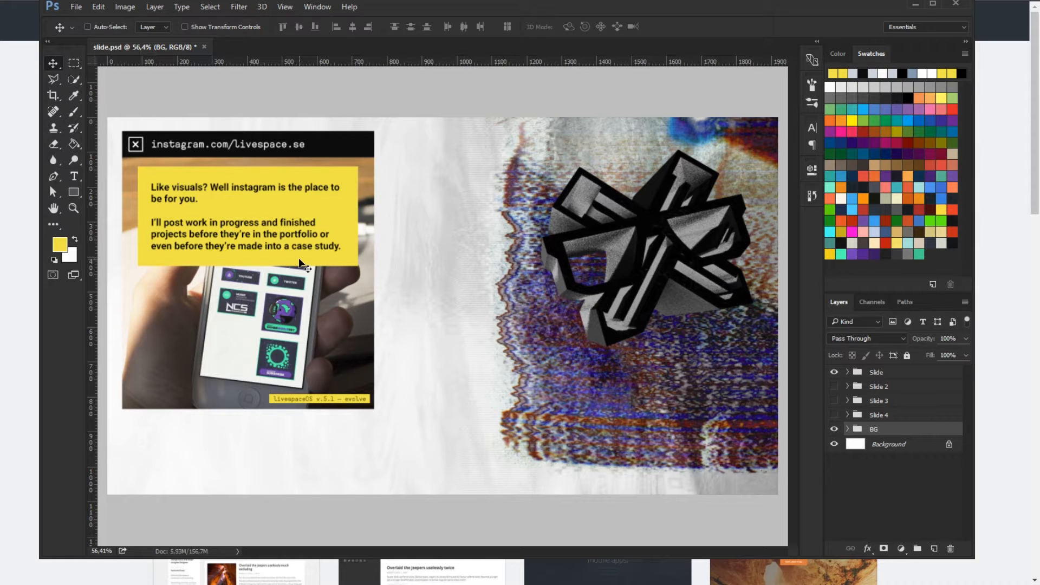
Switch to Webflow and create the first website from the Blank Site template
left_click(9, 209)
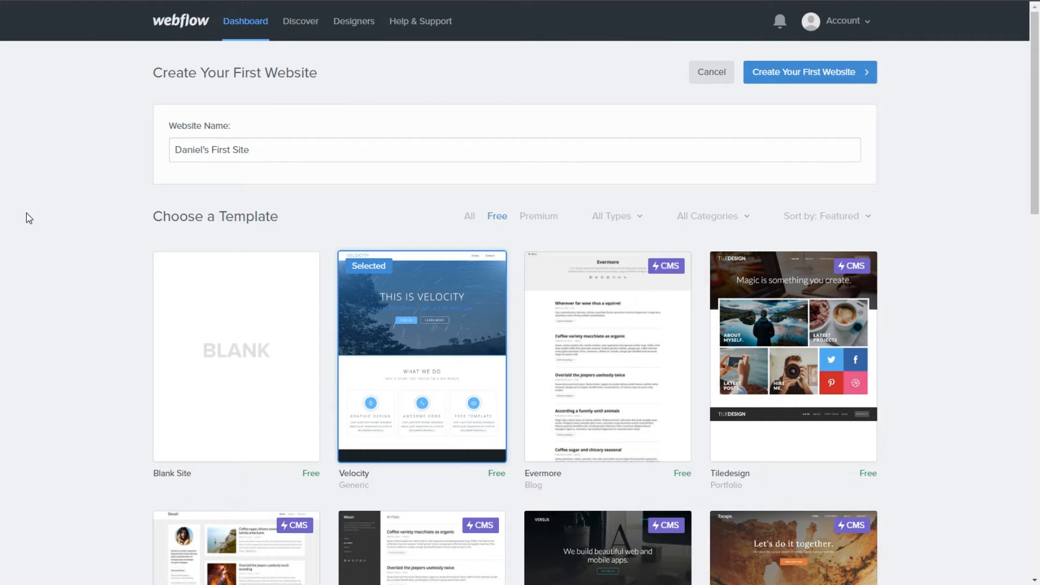
left_click(287, 140)
left_click(262, 285)
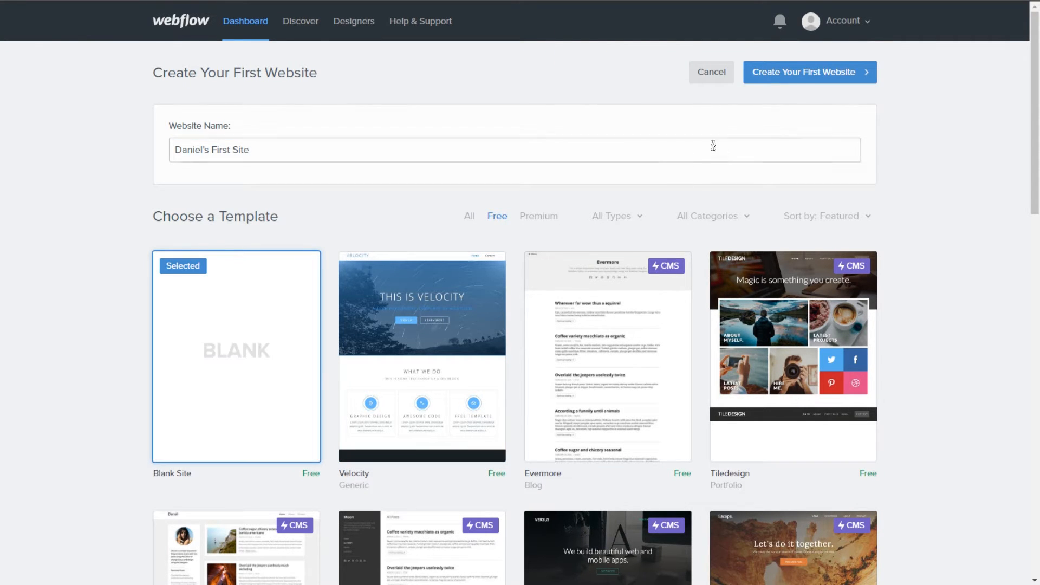
left_click(805, 74)
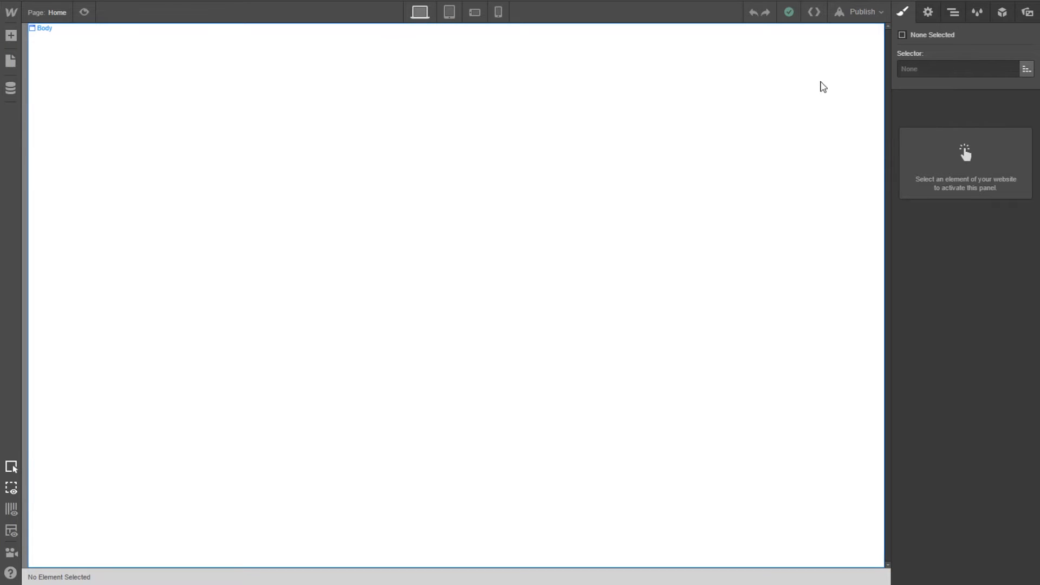
Add a Div Block inside the page's Body element
left_click(928, 15)
left_click(953, 16)
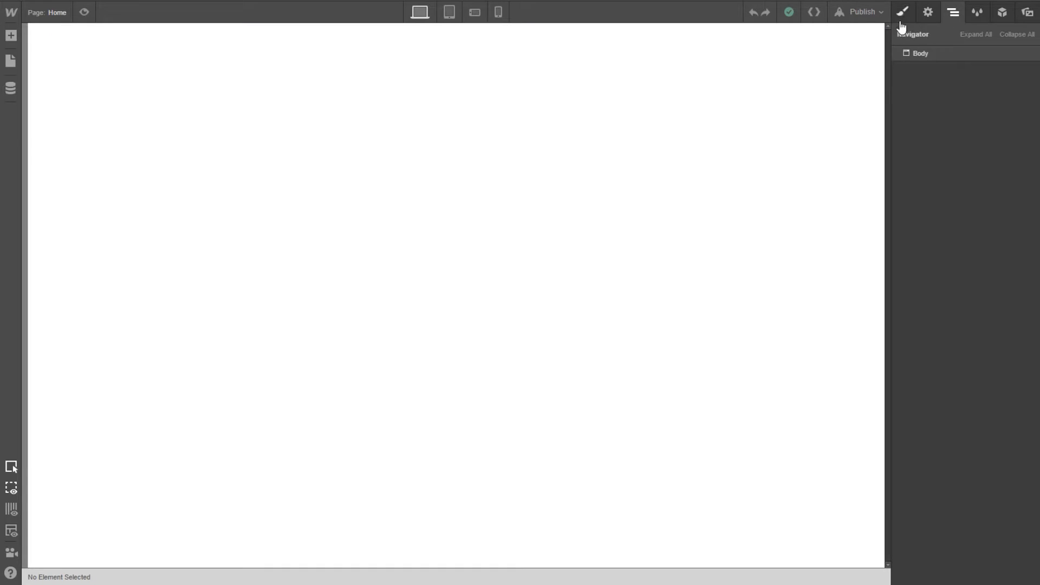
left_click(919, 55)
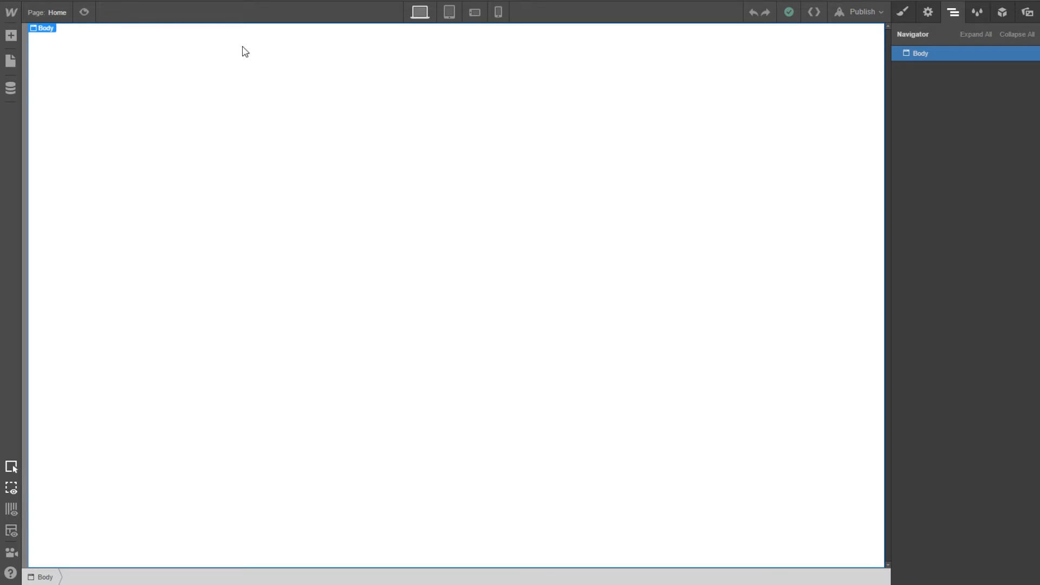
left_click(10, 35)
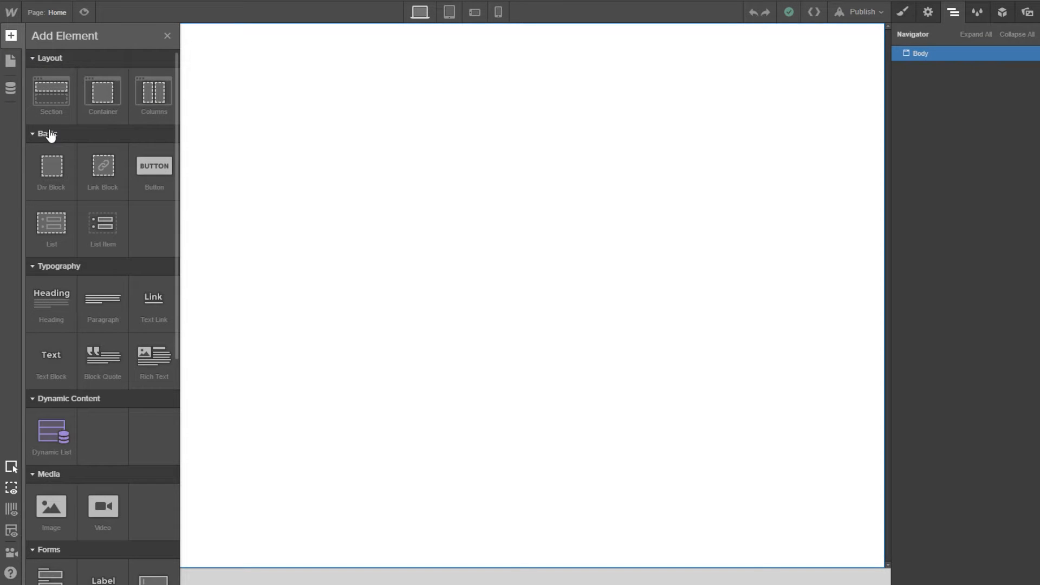
left_click_drag(48, 167, 907, 79)
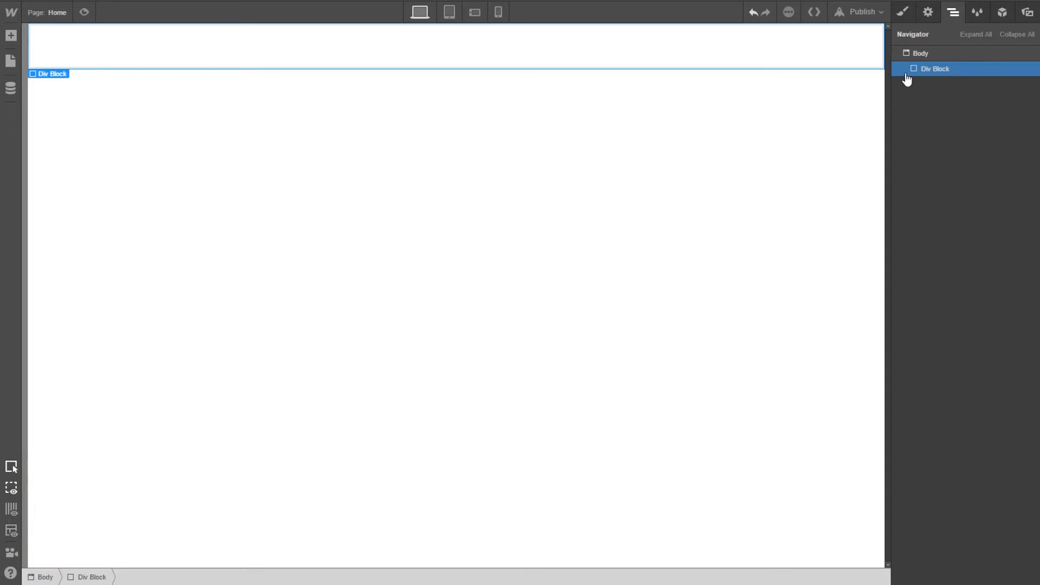
Create the class "content" for the new div block
left_click(928, 12)
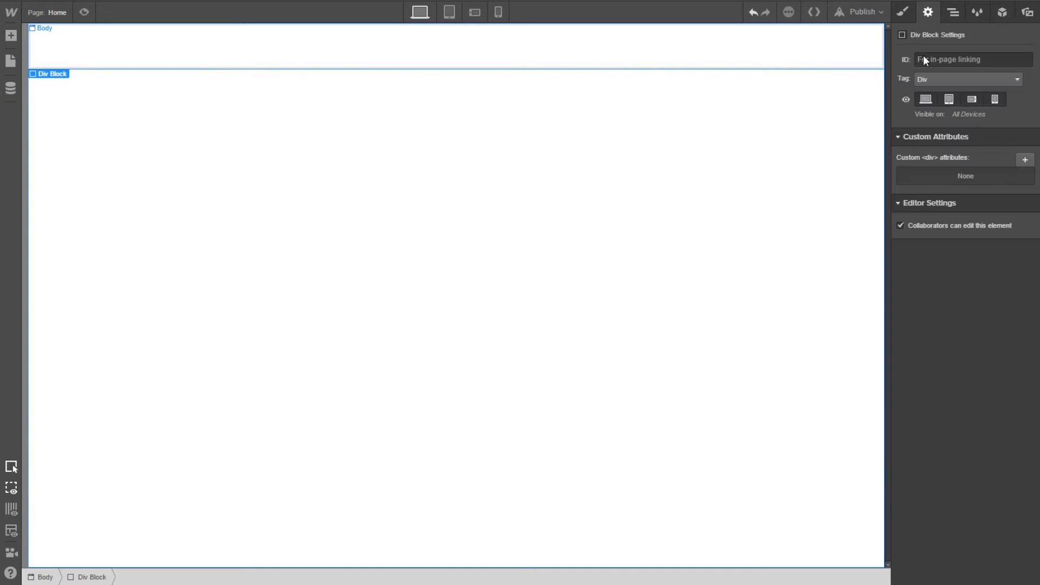
key("s")
left_click(948, 67)
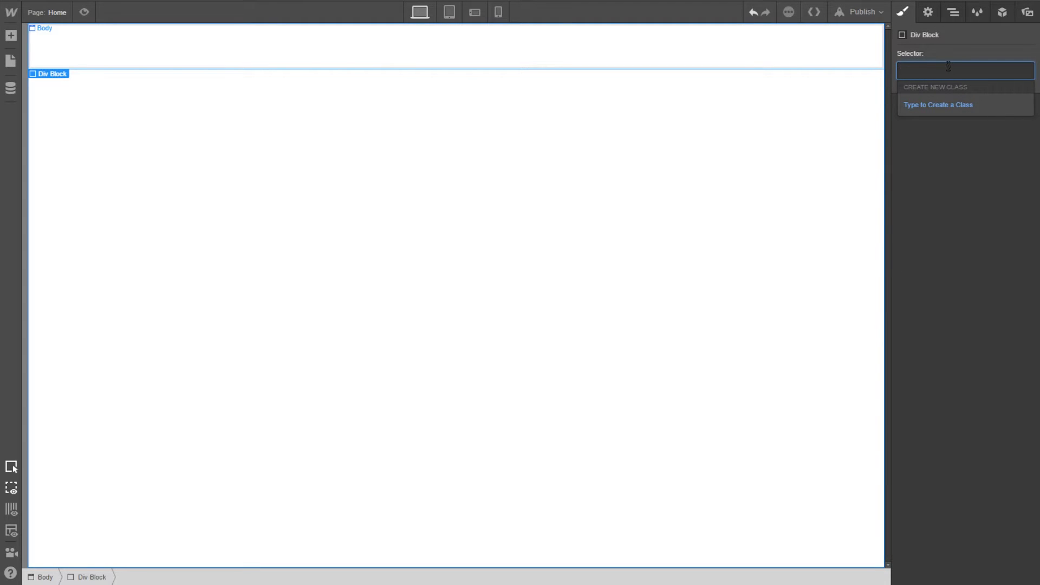
type("contwn")
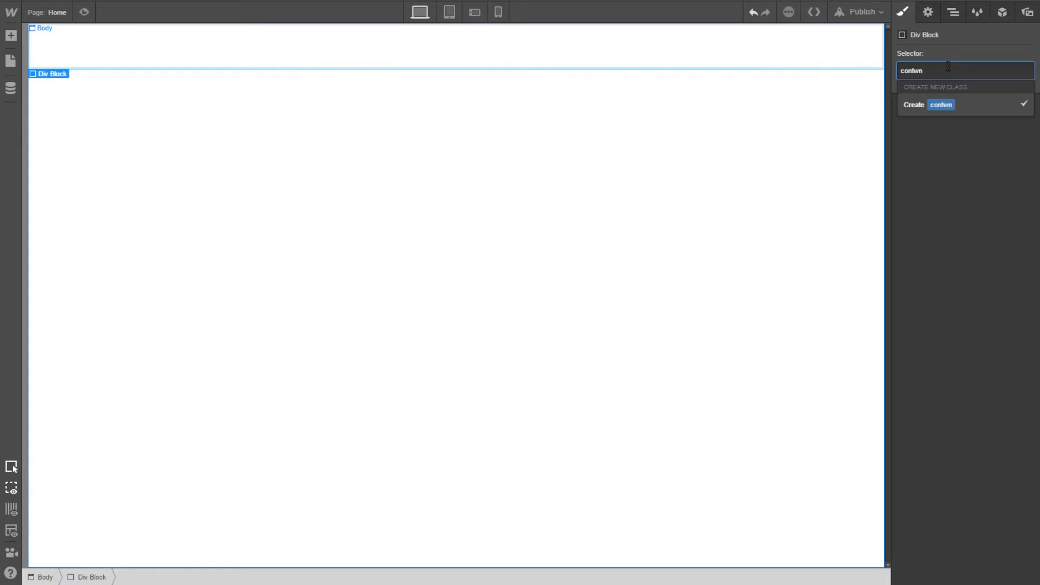
key("BackSpace")
key("BackSpace")
type("ent")
key("Return")
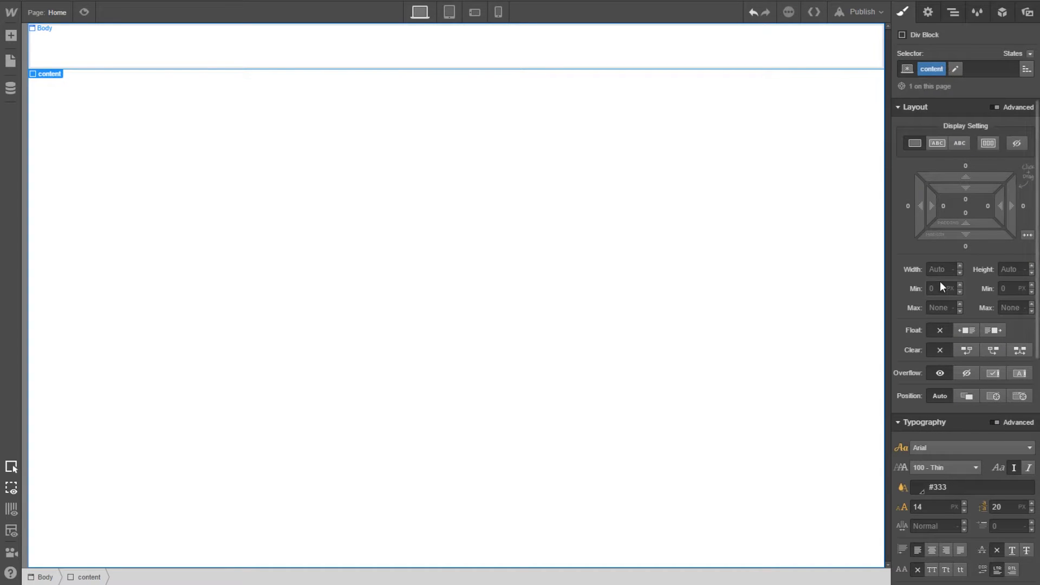
Set the content div block's width to 1920 px and its height to 1080 px
left_click(938, 269)
type("1920")
key("Tab")
type("1080")
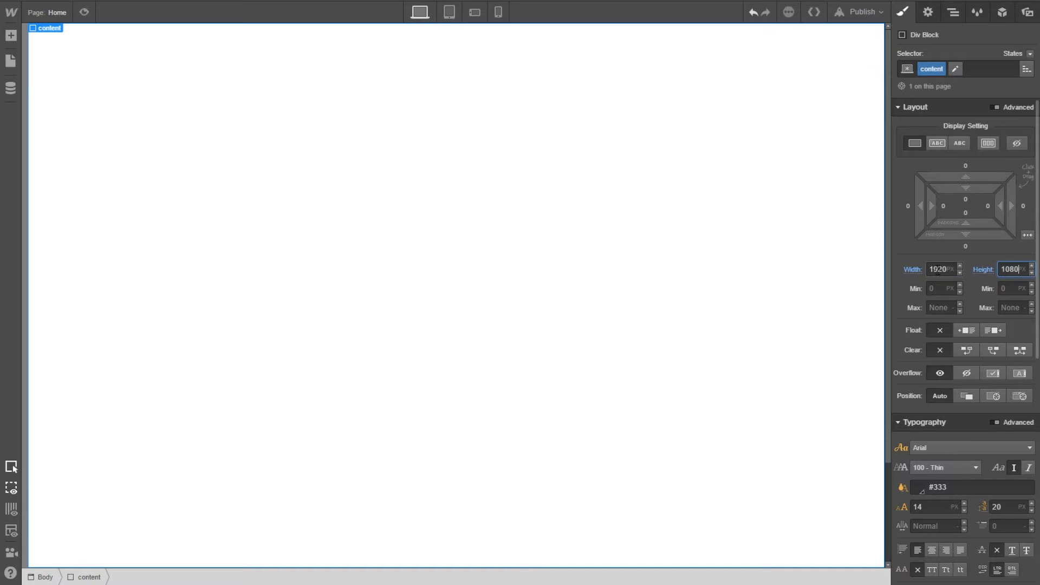
left_click_drag(887, 374, 879, 521)
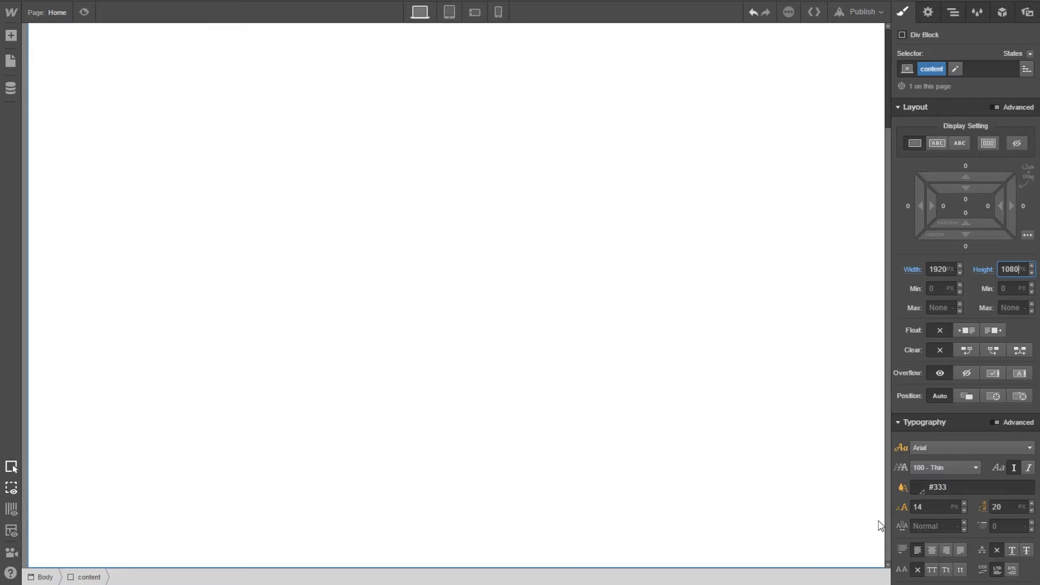
scroll(845, 379, "up", 2)
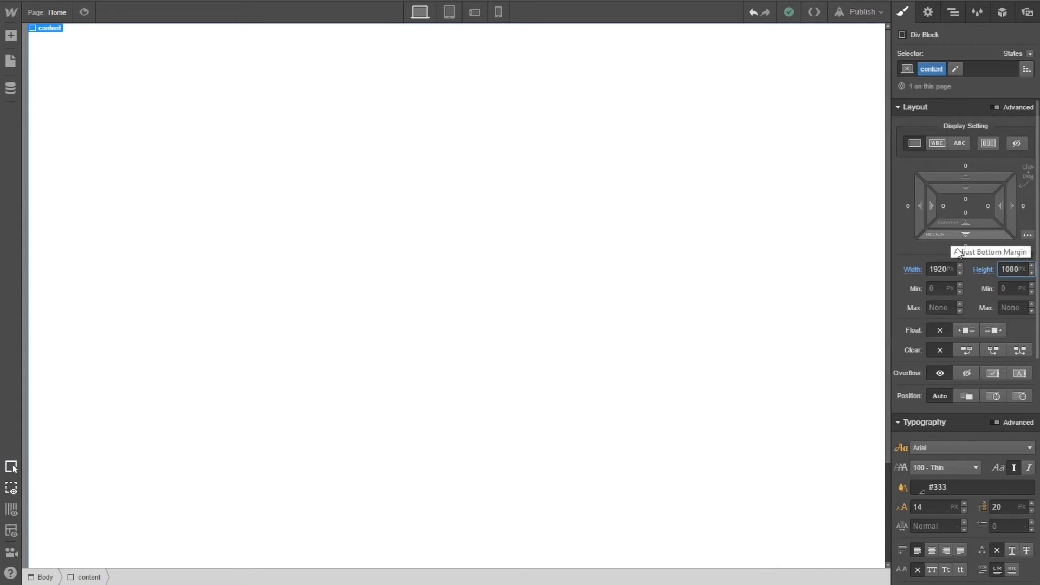
Upload aj-starting.jpg, Battlefield 1-272x380.jpg, instagram-blot.jpg, tweet.png and x.png to the site's image assets
scroll(963, 329, "down", 8)
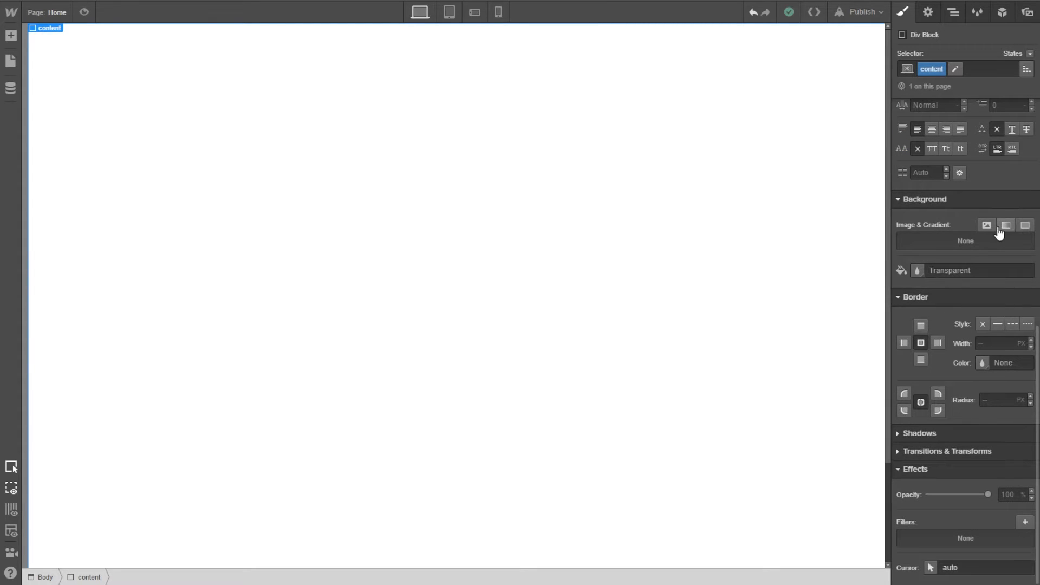
left_click(1032, 17)
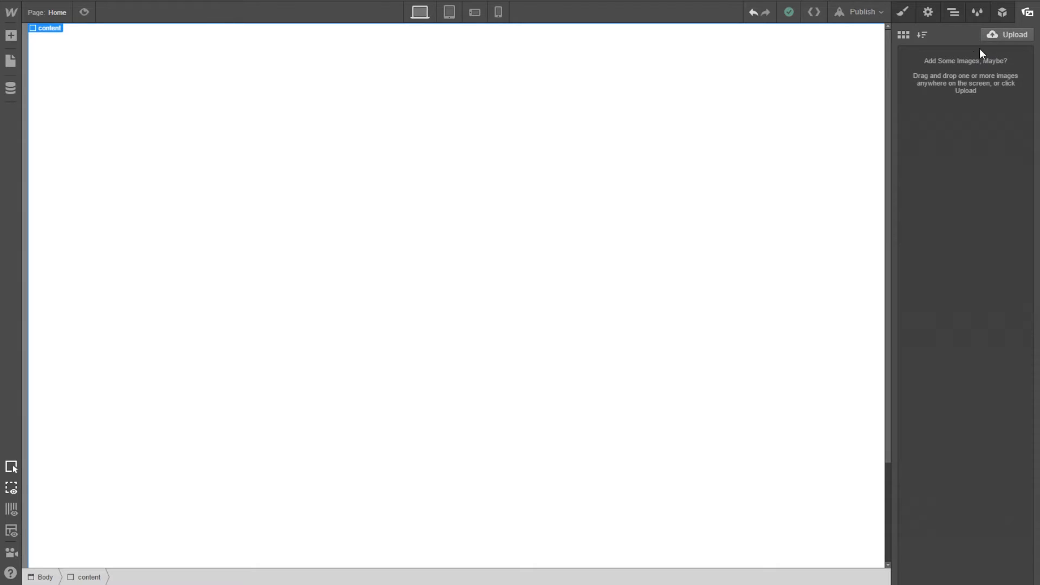
left_click(993, 37)
left_click_drag(130, 224, 564, 211)
left_click(417, 62)
left_click(351, 70)
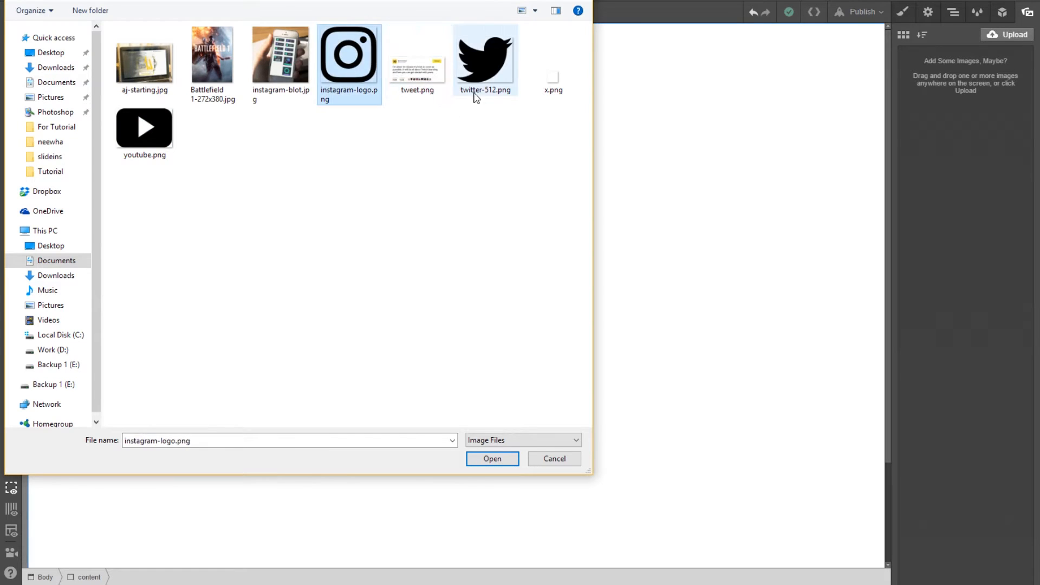
left_click(479, 89)
left_click(552, 94)
left_click(434, 90, "ctrl")
left_click(281, 71, "ctrl")
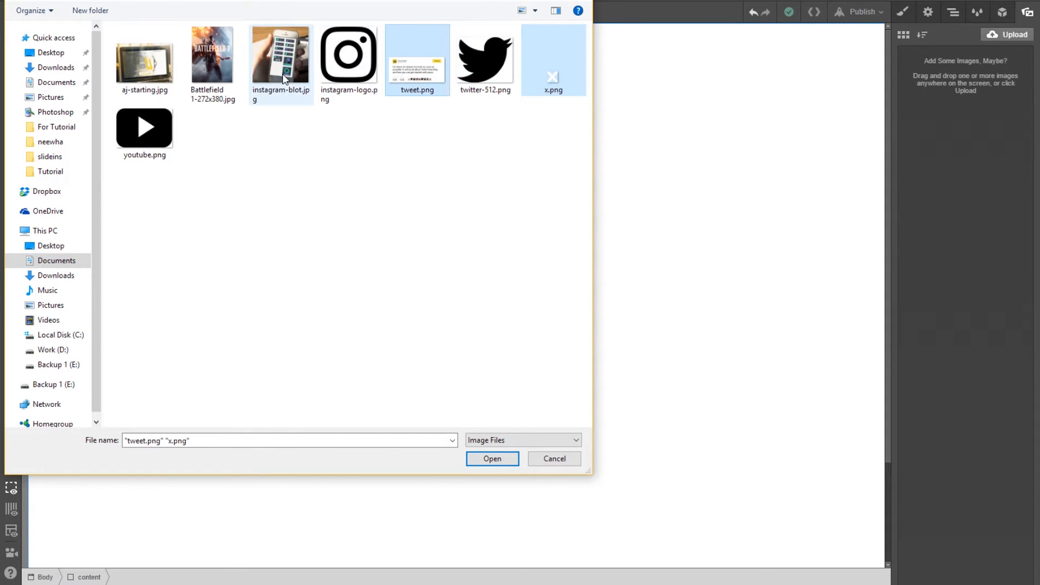
left_click(162, 70, "ctrl")
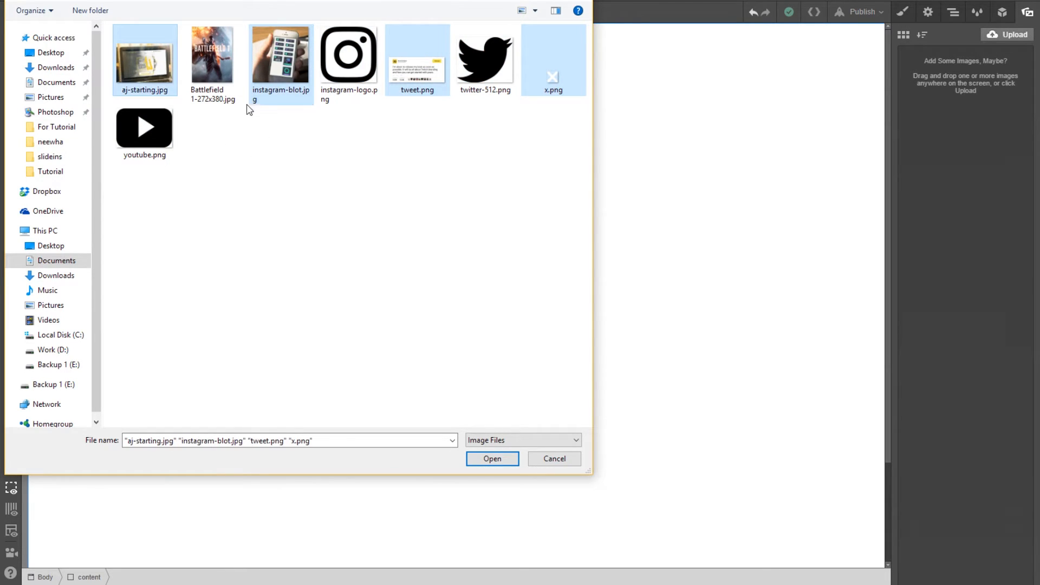
left_click(212, 62, "ctrl")
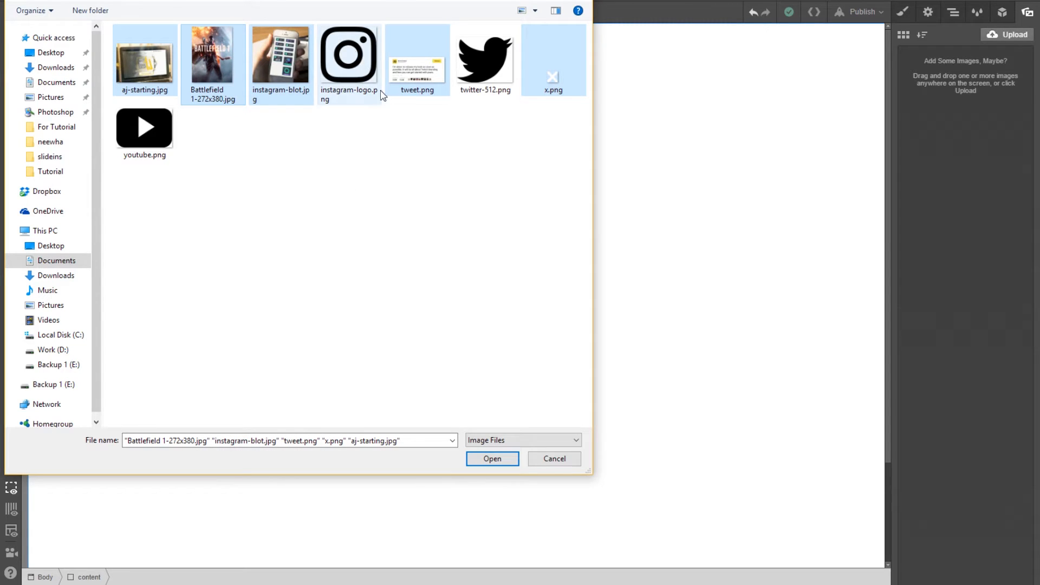
left_click(493, 458)
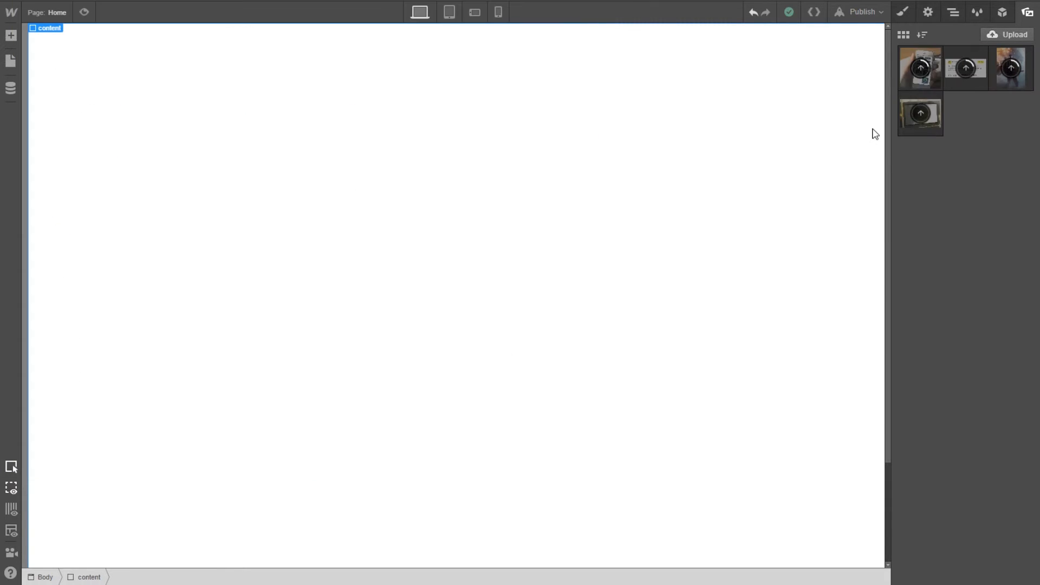
Upload bg-break.jpg from the break folder to the site's image assets
left_click(998, 34)
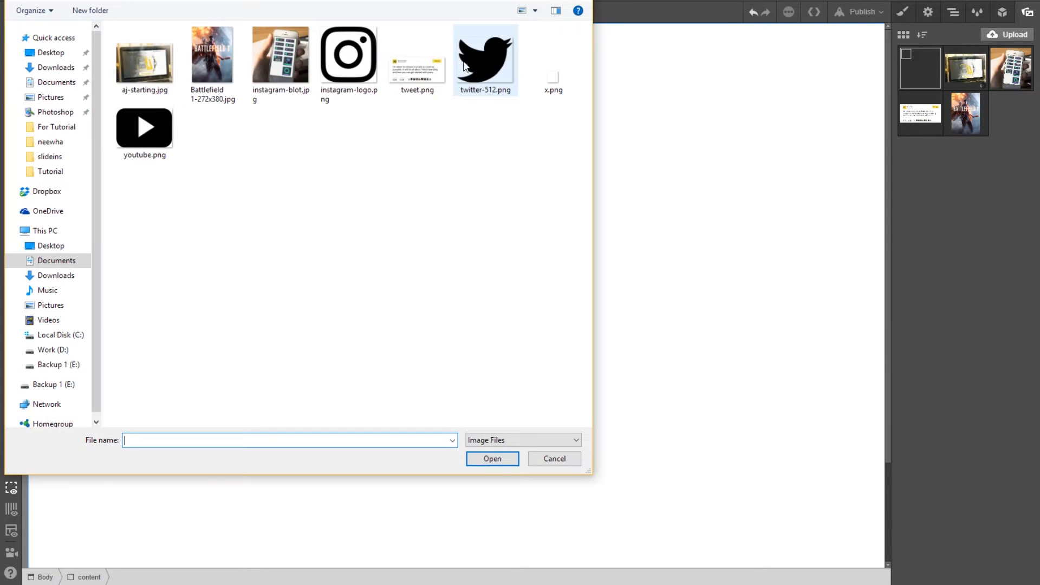
left_click(258, 0)
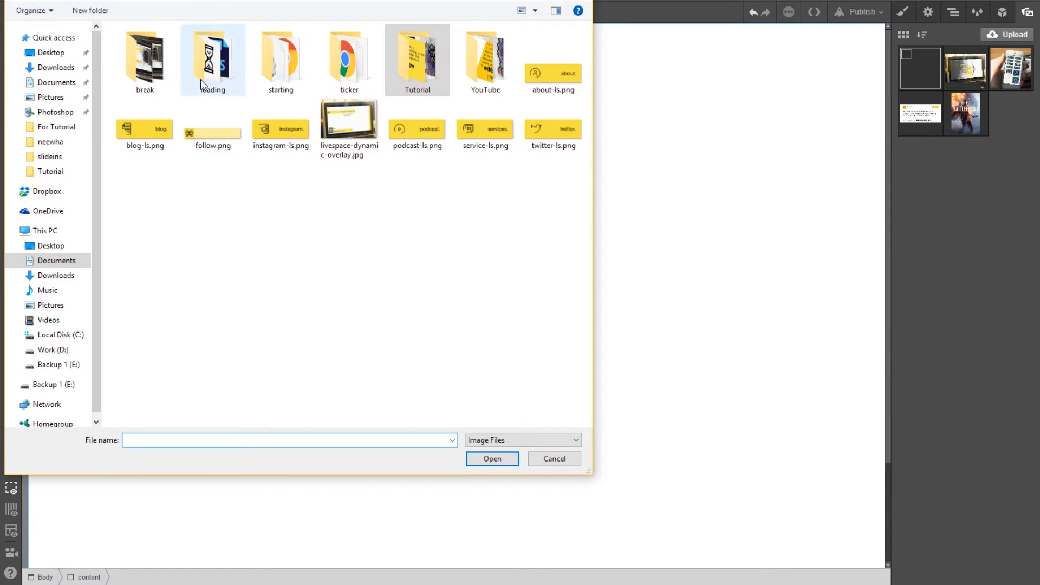
double_click(147, 64)
left_click(553, 66)
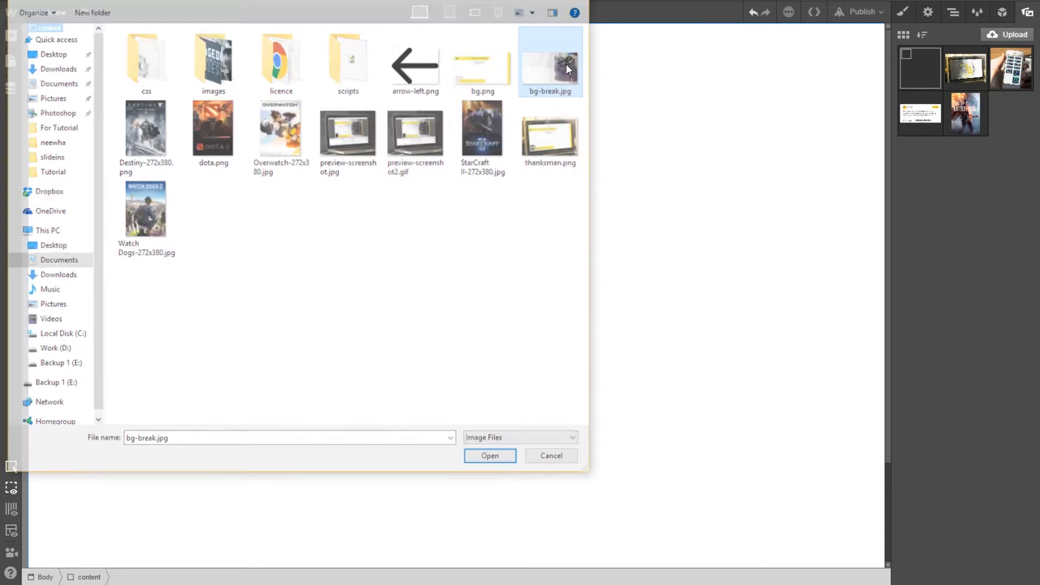
double_click(553, 67)
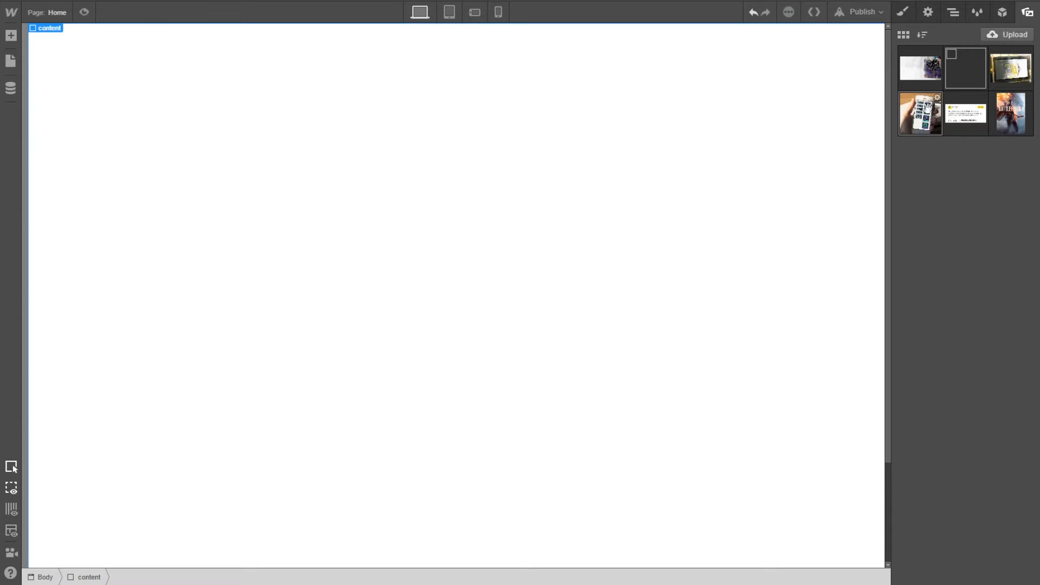
Add bg-break.jpg from the site's image assets as the content div block's background image
left_click(927, 14)
left_click(903, 11)
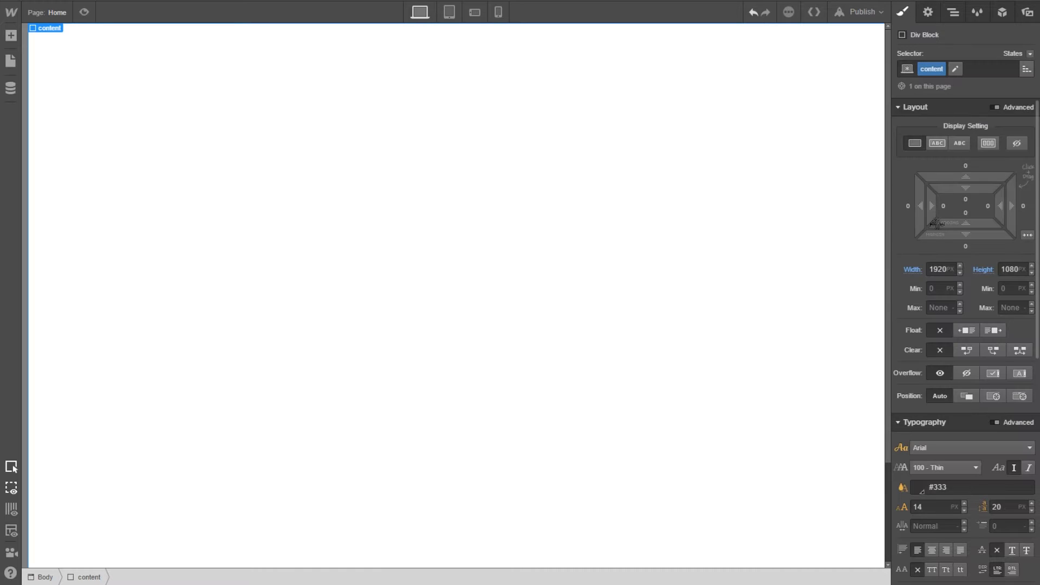
scroll(939, 257, "down", 6)
scroll(938, 251, "down", 4)
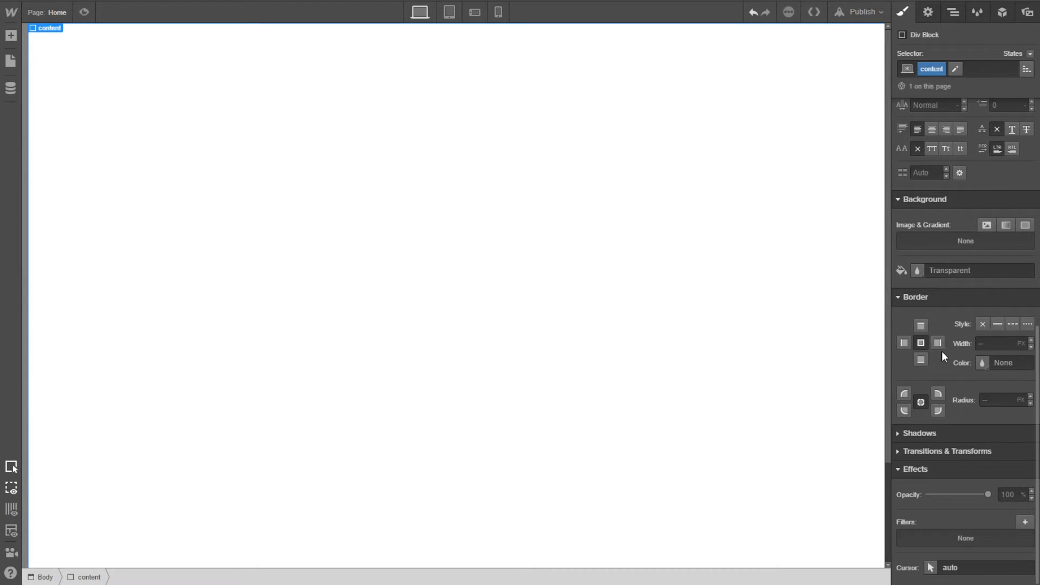
left_click(928, 12)
key("z")
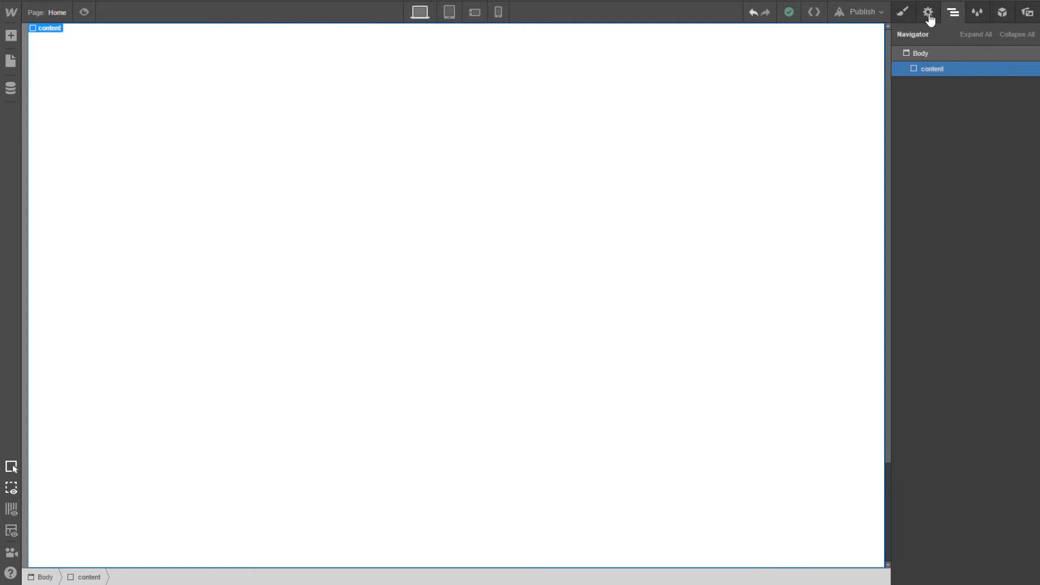
left_click(903, 12)
scroll(958, 278, "down", 10)
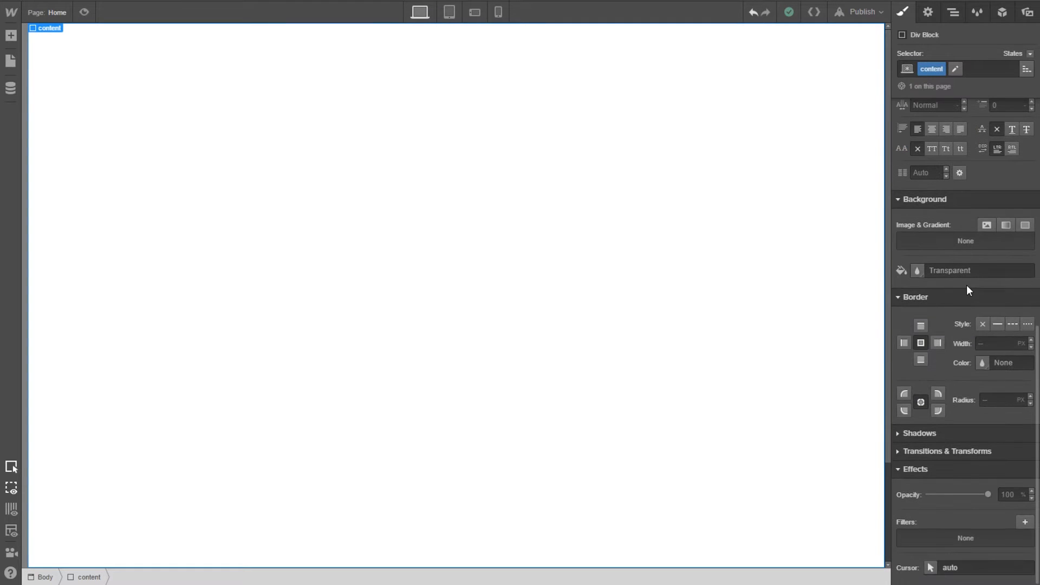
left_click(983, 225)
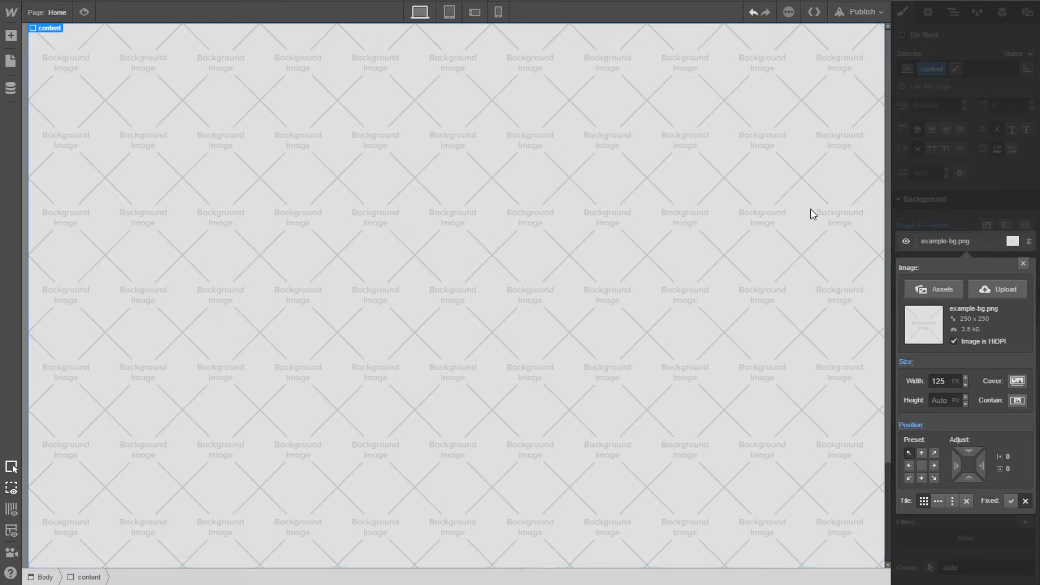
left_click(936, 289)
left_click(913, 96)
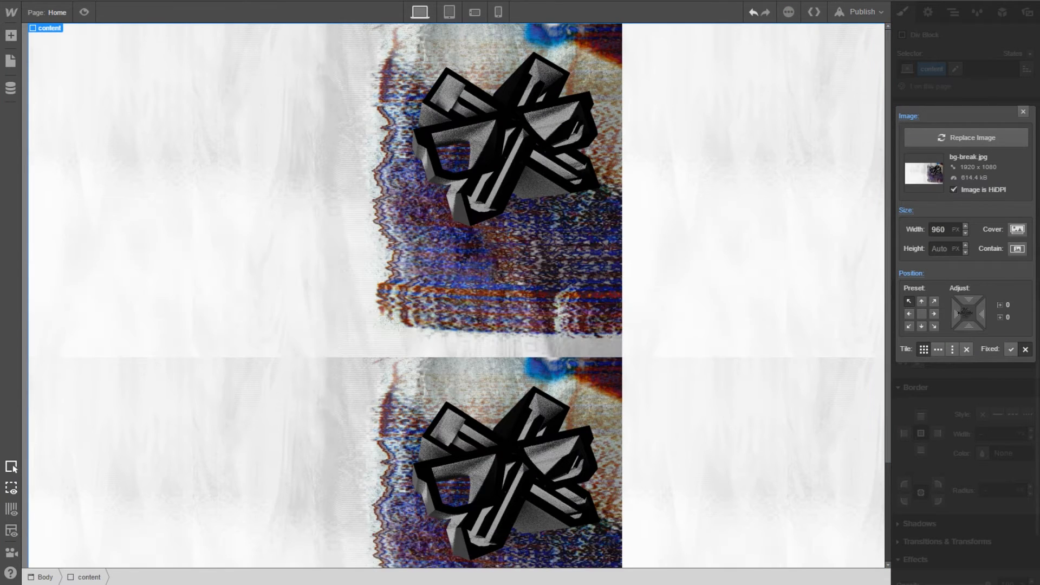
Turn off HiDPI and tiling for the bg-break.jpg background and set its size to 1920 by 1080 px
left_click(1017, 230)
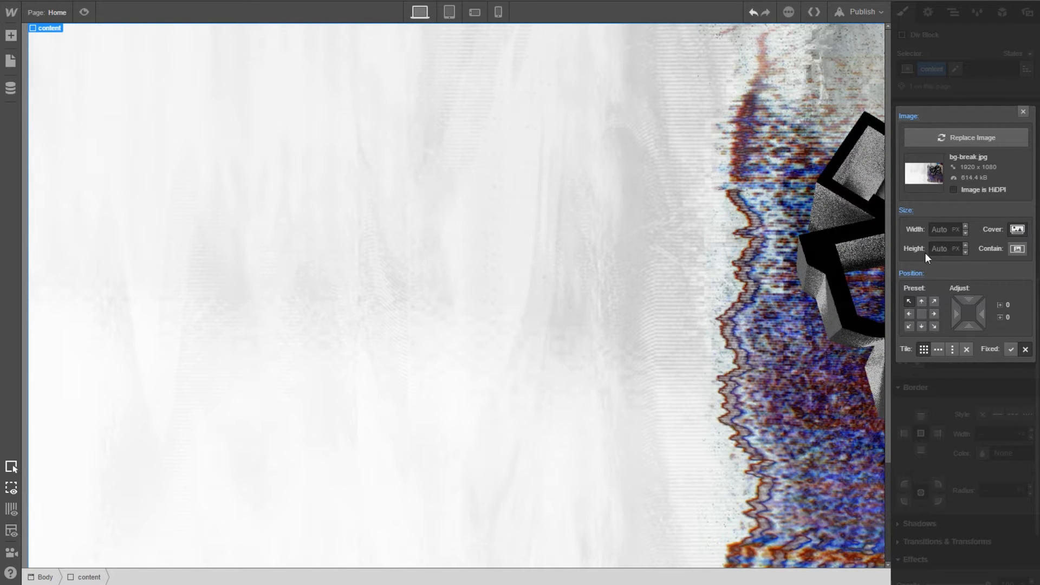
left_click(941, 229)
type("1920")
key("Tab")
left_click(966, 351)
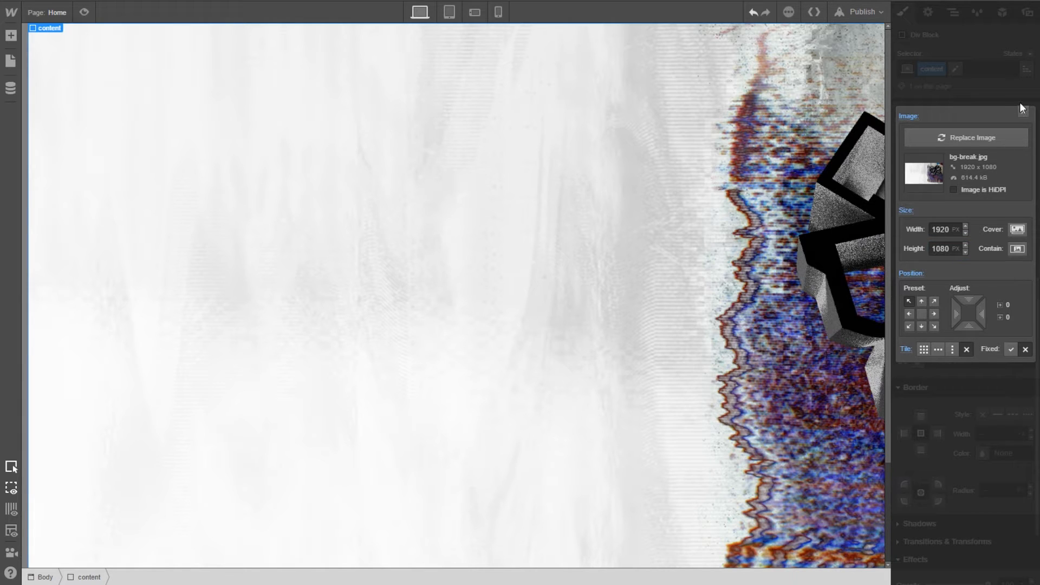
left_click(1023, 112)
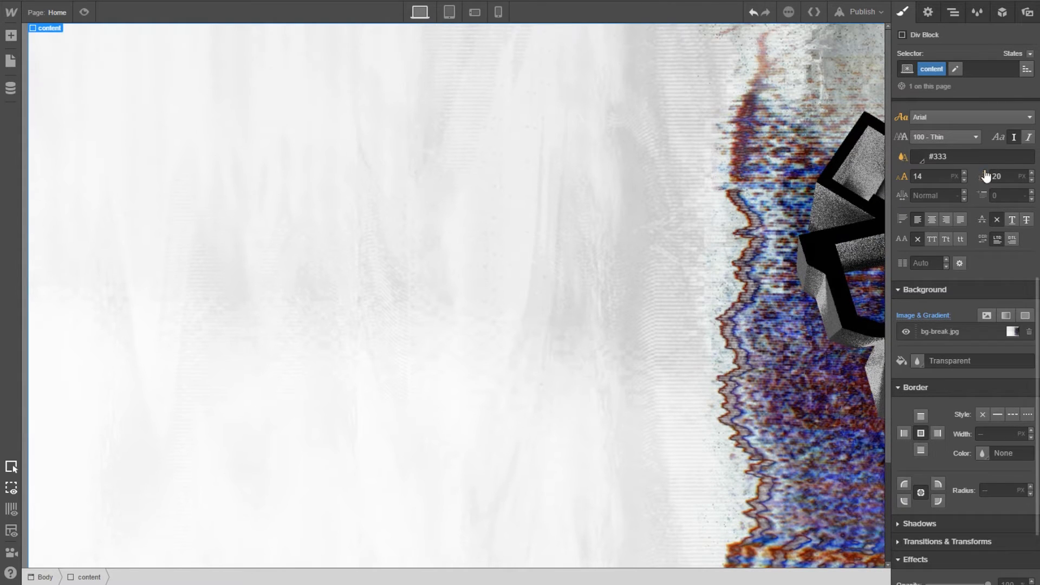
Add a new div block inside the content block
scroll(926, 249, "up", 6)
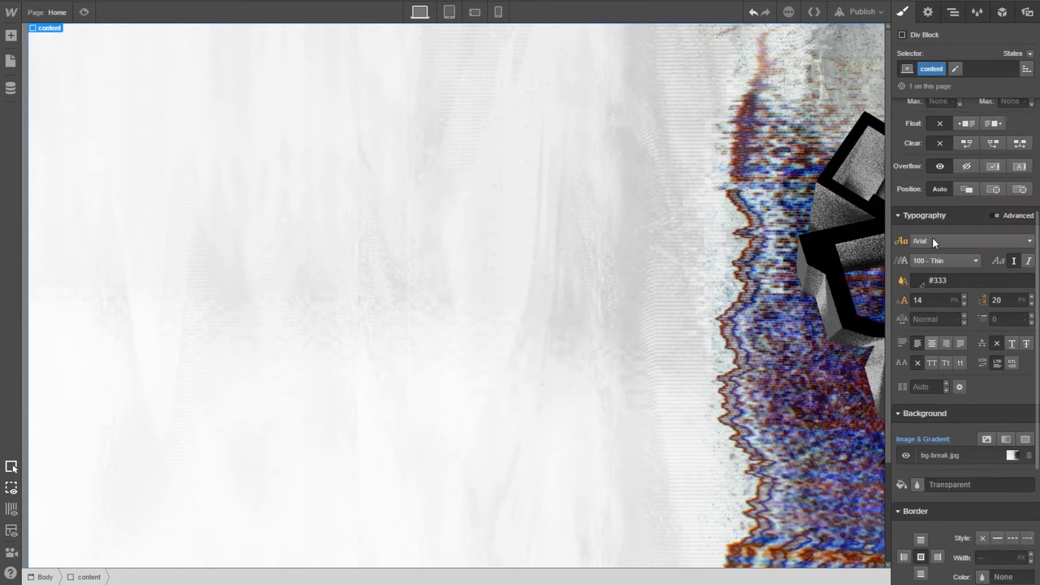
left_click(953, 12)
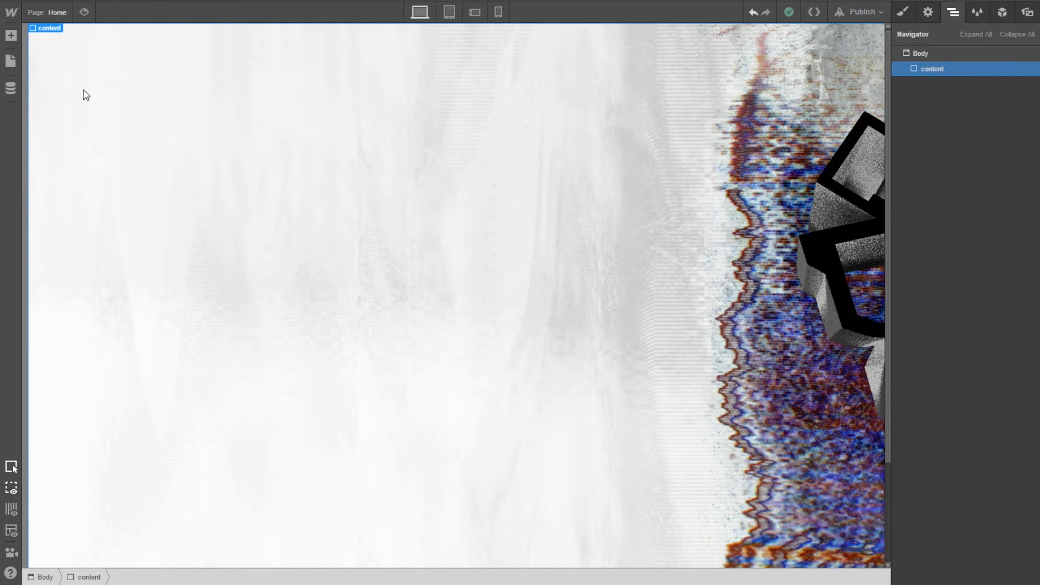
left_click(11, 35)
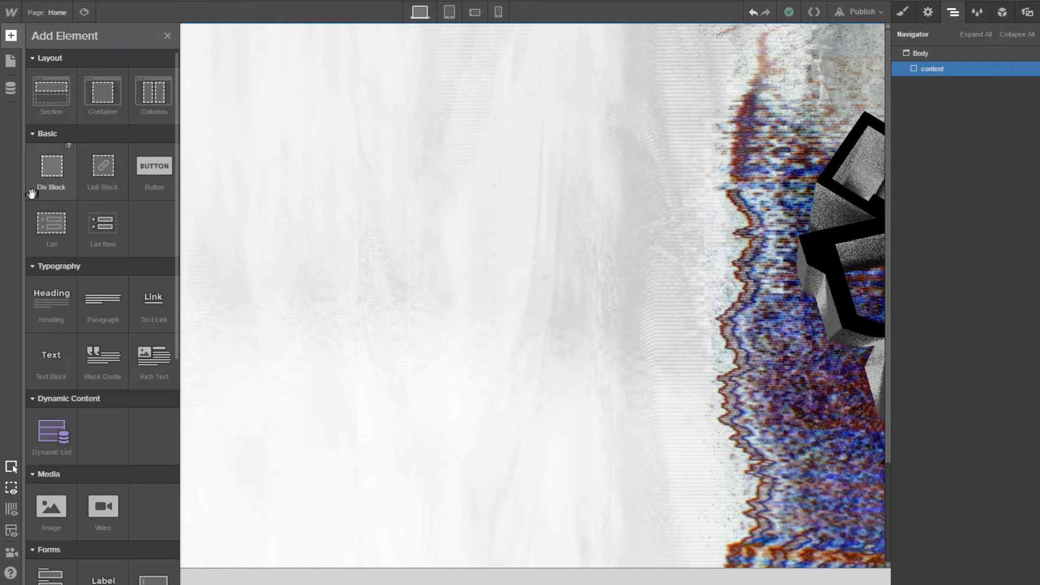
left_click_drag(50, 181, 933, 81)
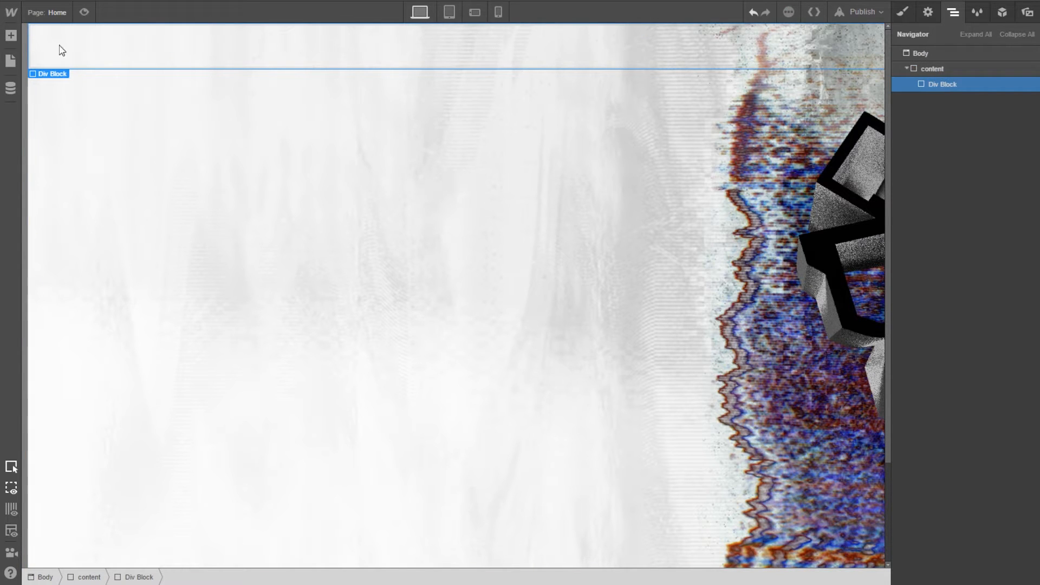
Switch to Photoshop, measure the Instagram panel's width in slide.psd with a rectangular marquee, and return to Webflow
left_click(248, 583)
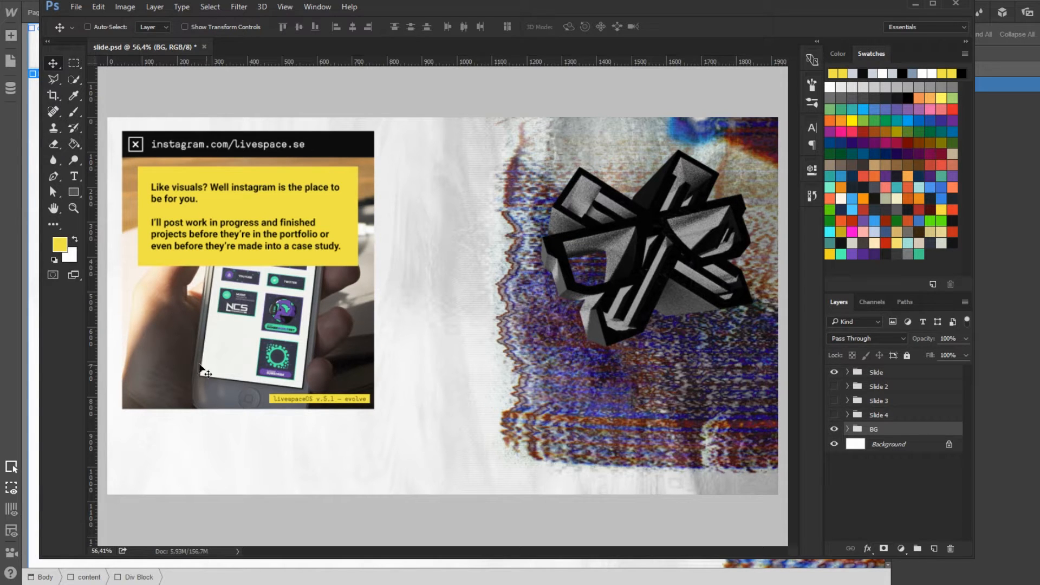
left_click(14, 190)
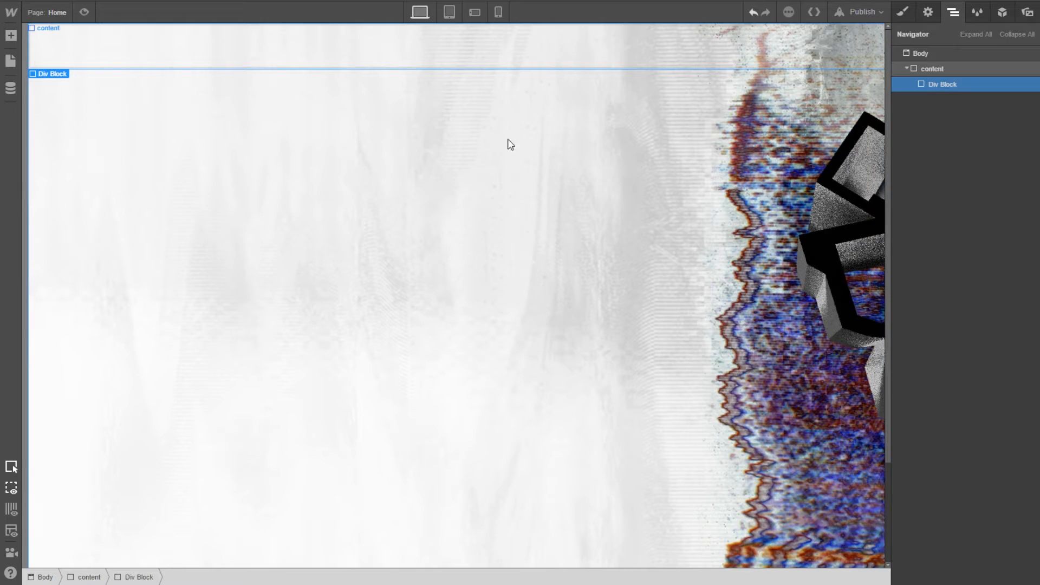
key("alt+Tab")
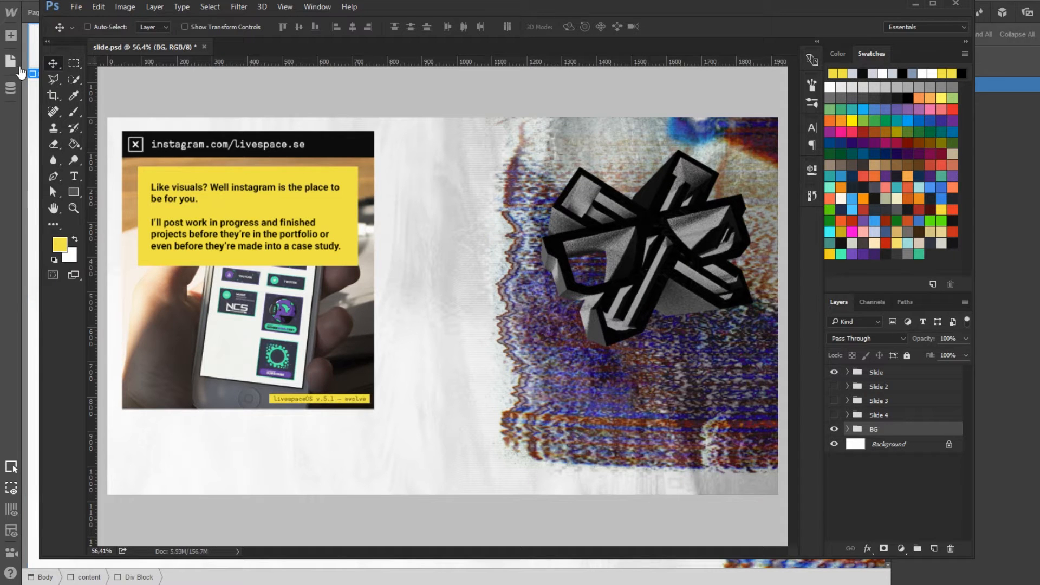
left_click(70, 65)
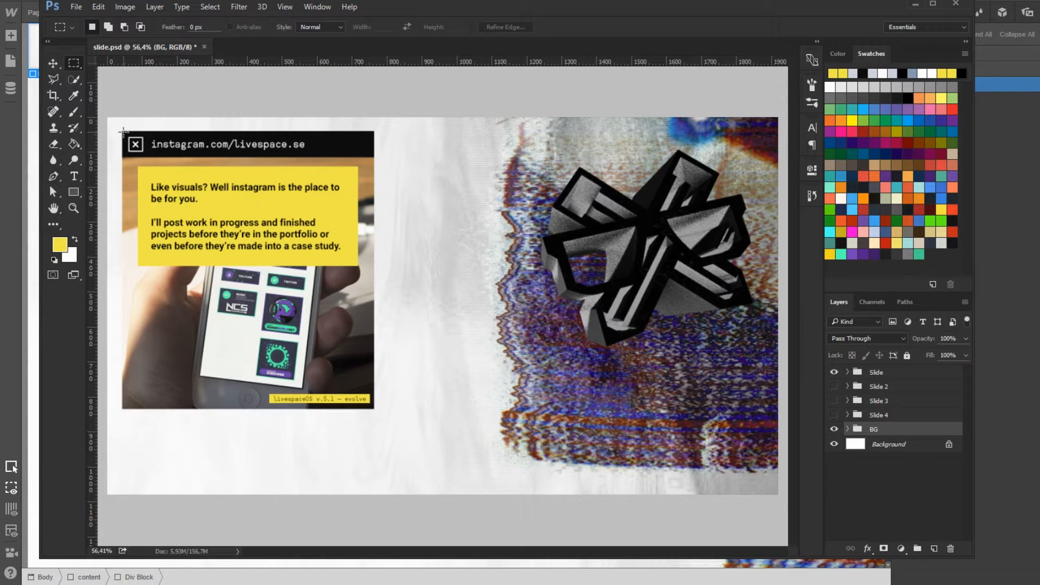
scroll(122, 131, "up", 2)
scroll(123, 131, "up", 3)
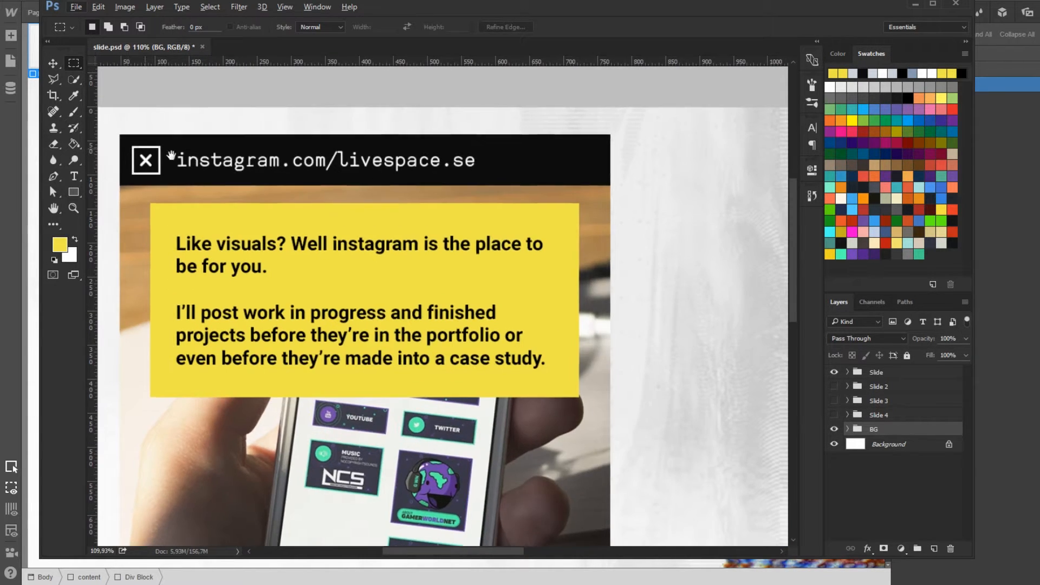
left_click_drag(448, 227, 324, 232)
left_click_drag(181, 204, 211, 201)
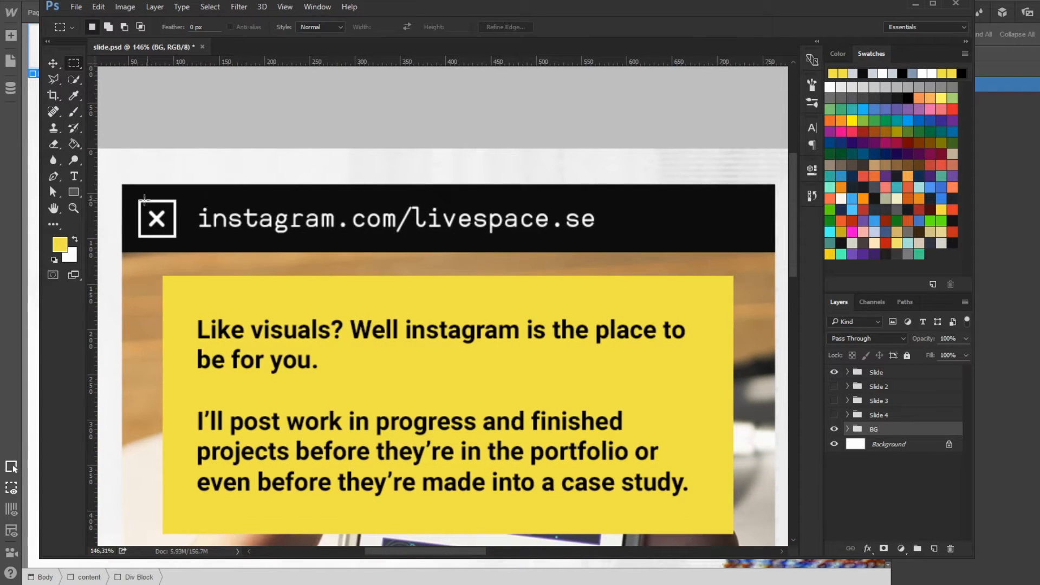
left_click_drag(123, 199, 536, 237)
key("ctrl+d")
left_click_drag(774, 197, 124, 229)
left_click(31, 160)
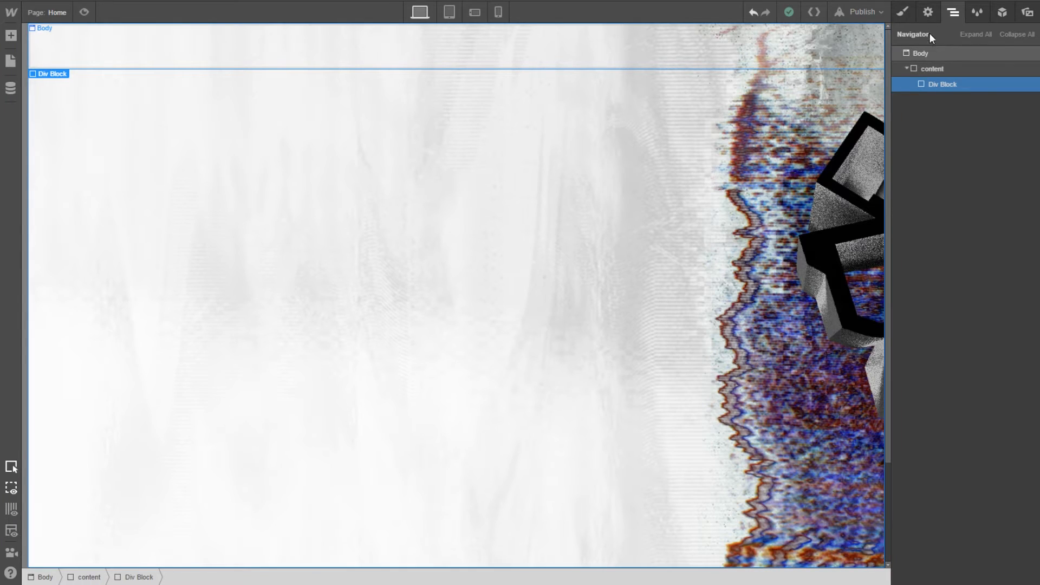
Create the class "modal" for the div block inside the content block
left_click(928, 18)
left_click(979, 12)
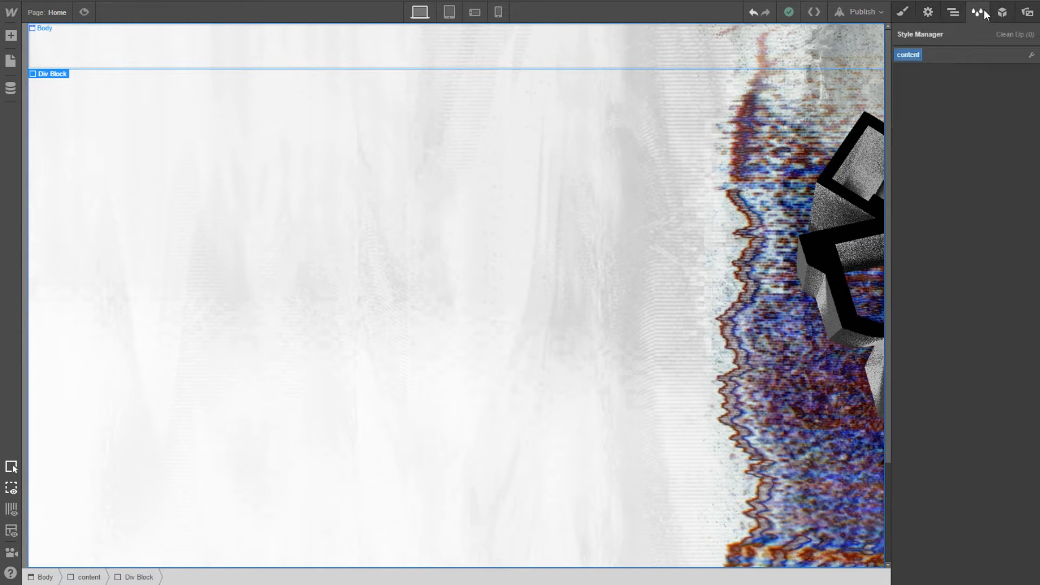
left_click(927, 13)
key("s")
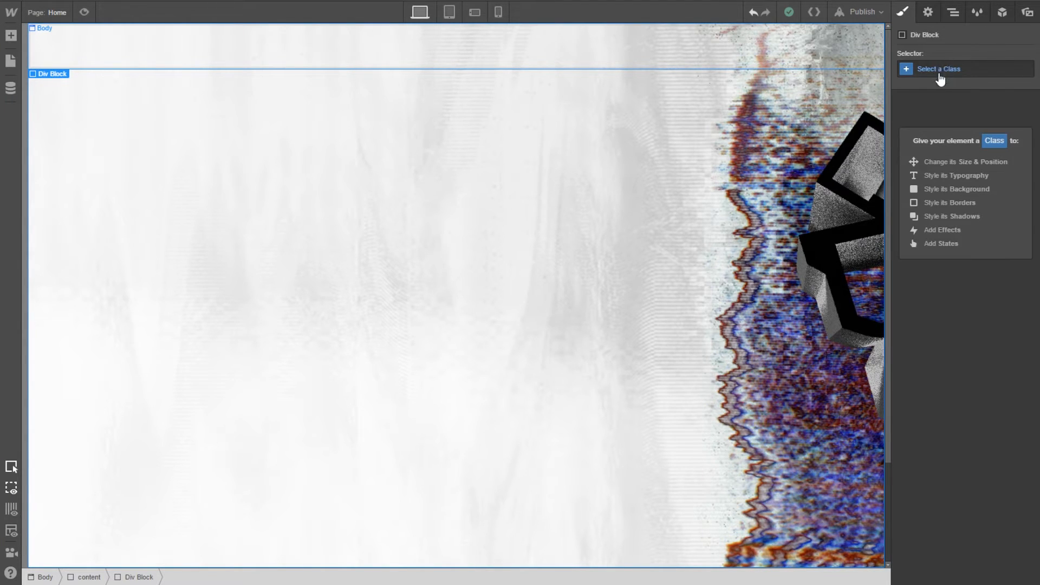
left_click(939, 76)
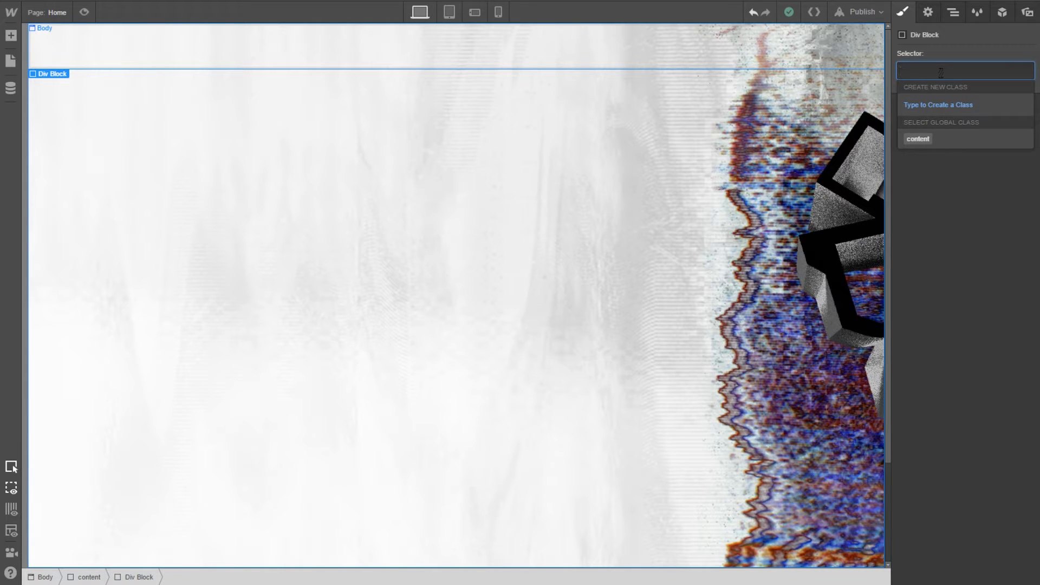
type("slide")
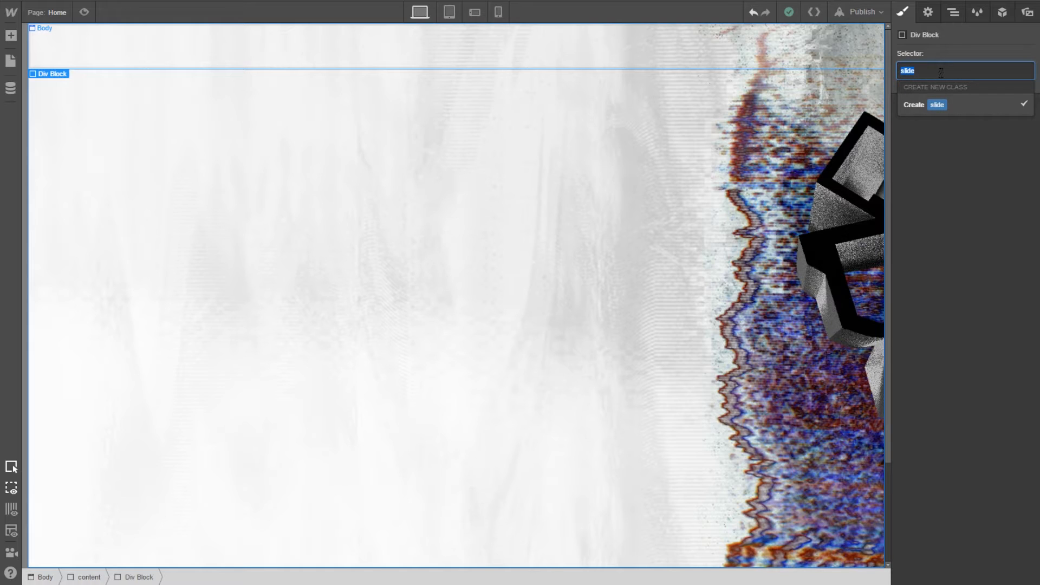
type("modal")
key("Return")
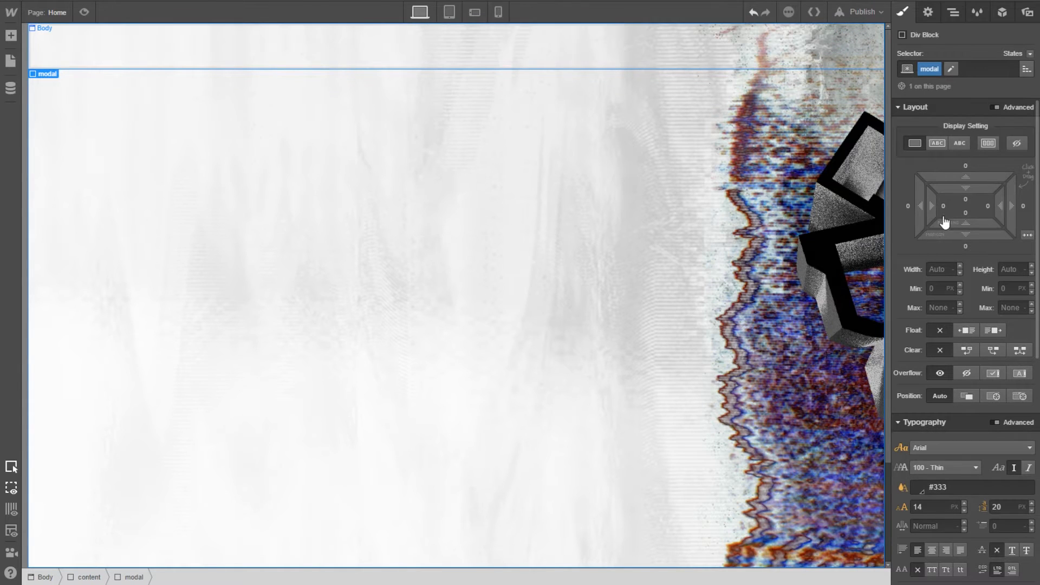
Set the modal div block's width to 721 px
scroll(949, 358, "down", 8)
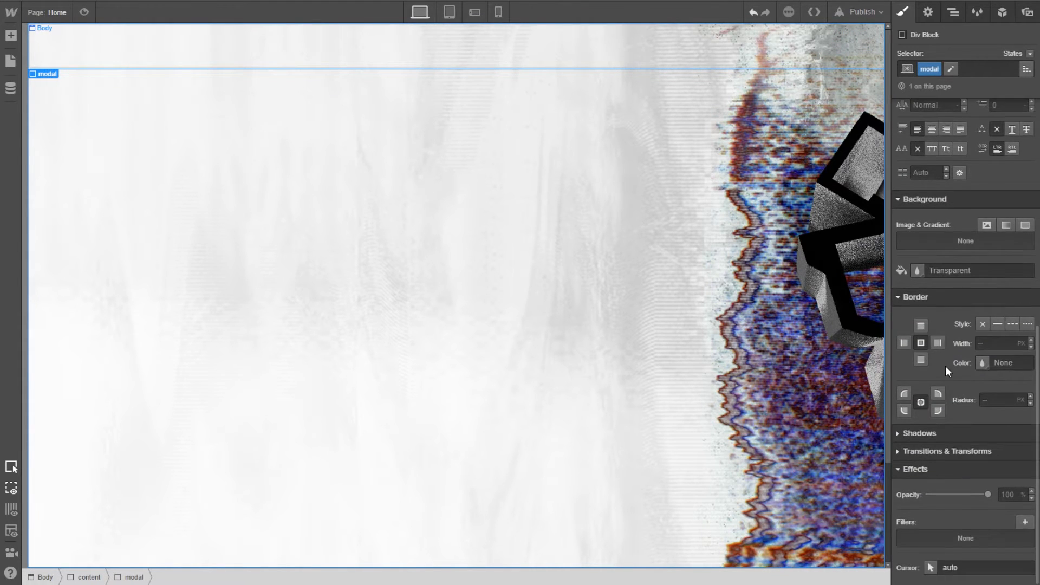
scroll(945, 368, "up", 8)
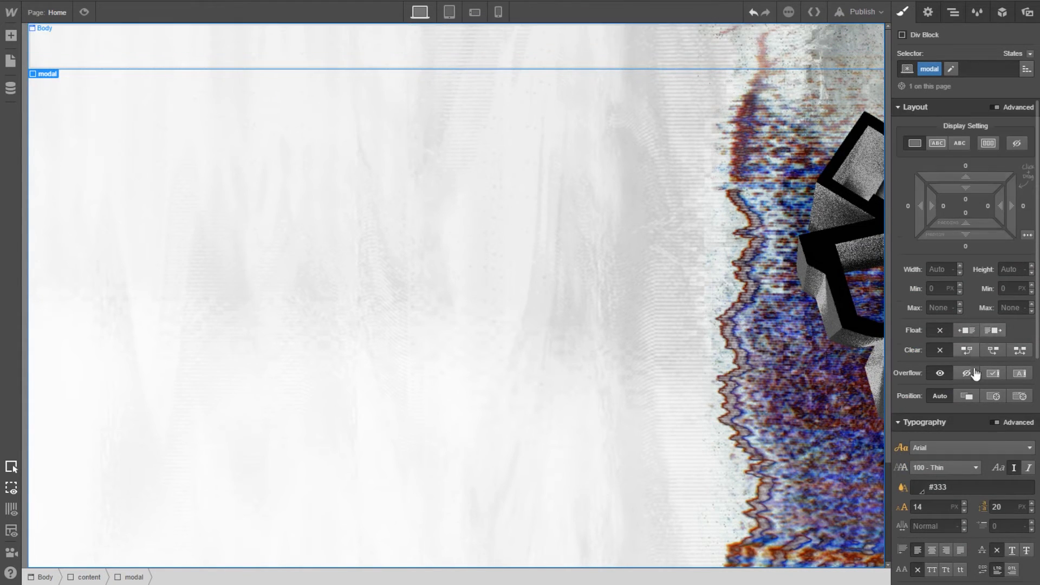
left_click(956, 269)
key("Return")
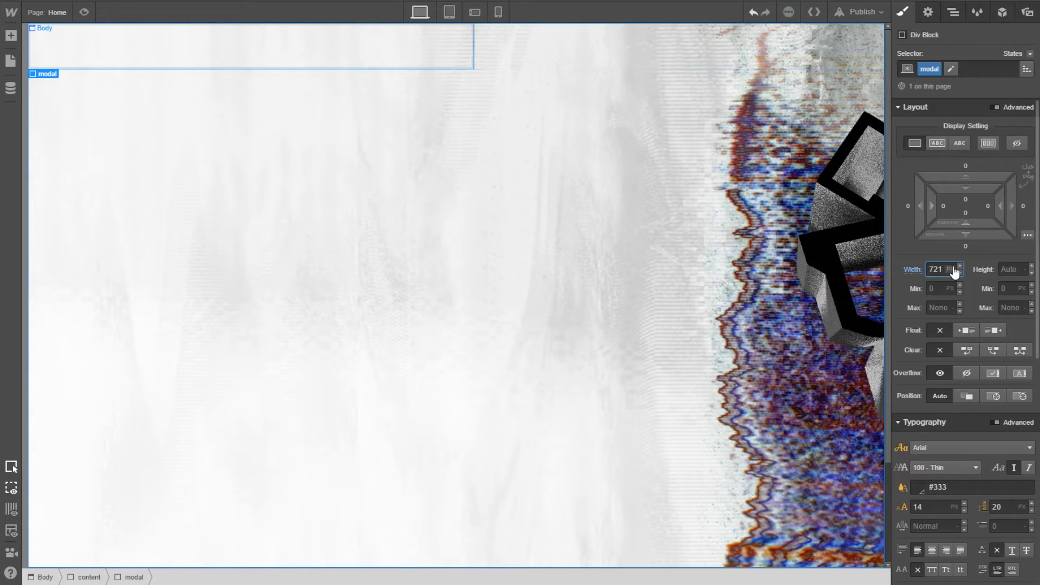
left_click(1008, 269)
Add a new div block nested inside the modal block
scroll(974, 292, "down", 4)
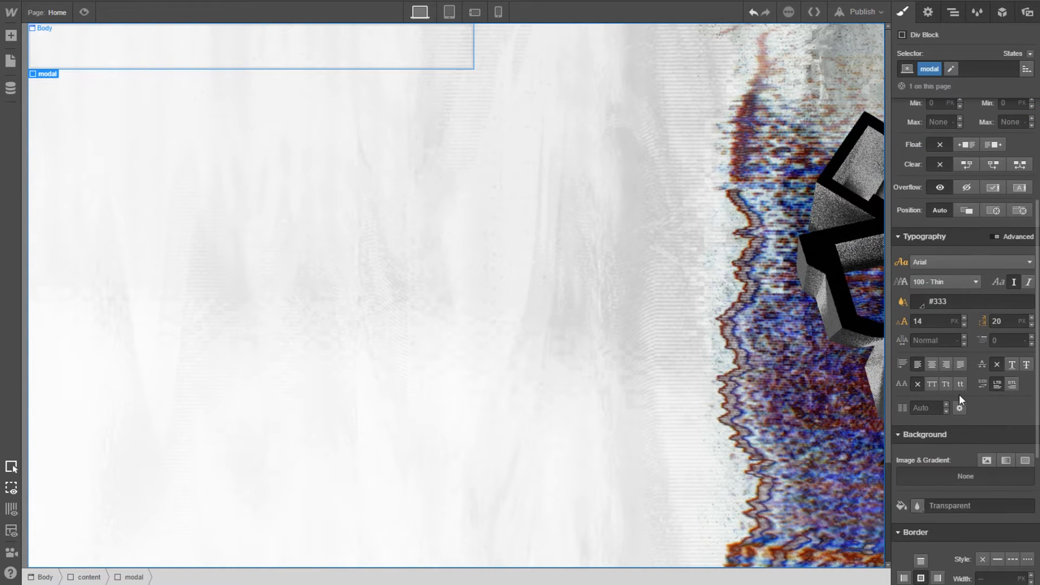
left_click(11, 37)
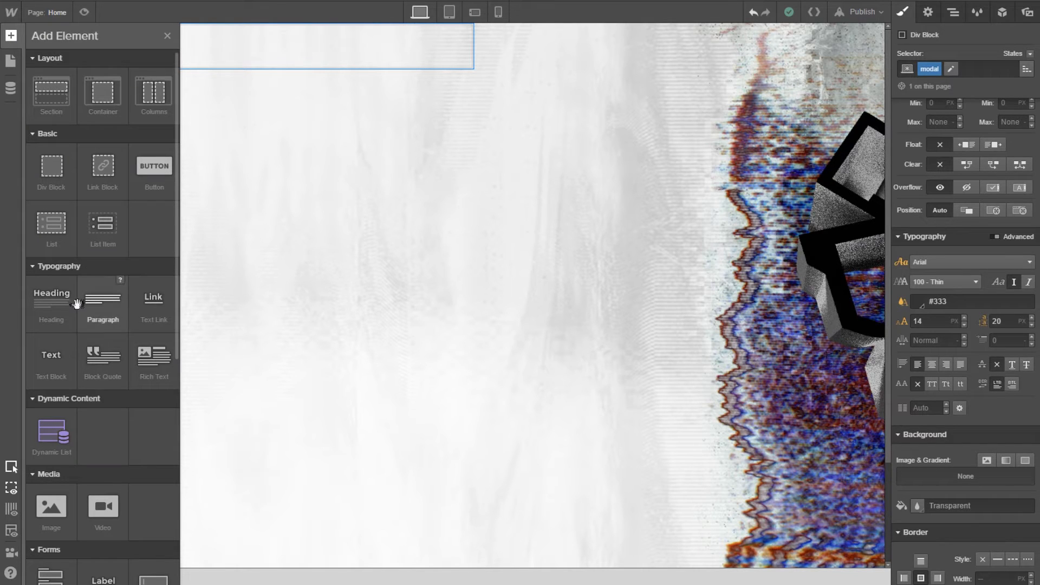
left_click_drag(52, 167, 944, 102)
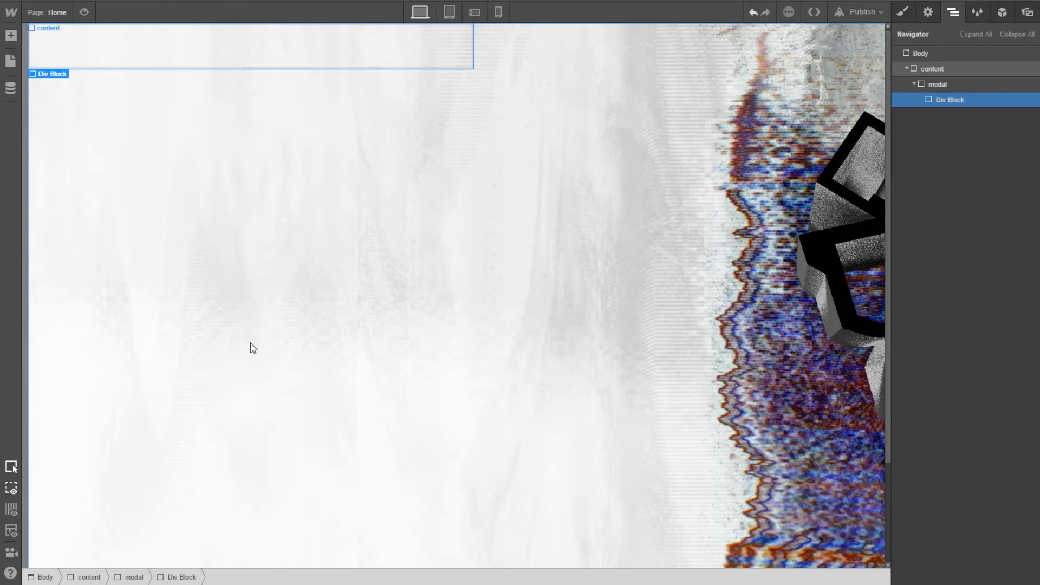
Switch to Photoshop, examine the Instagram panel's header, yellow text box and phone photo in slide.psd, and return to Webflow
left_click(257, 583)
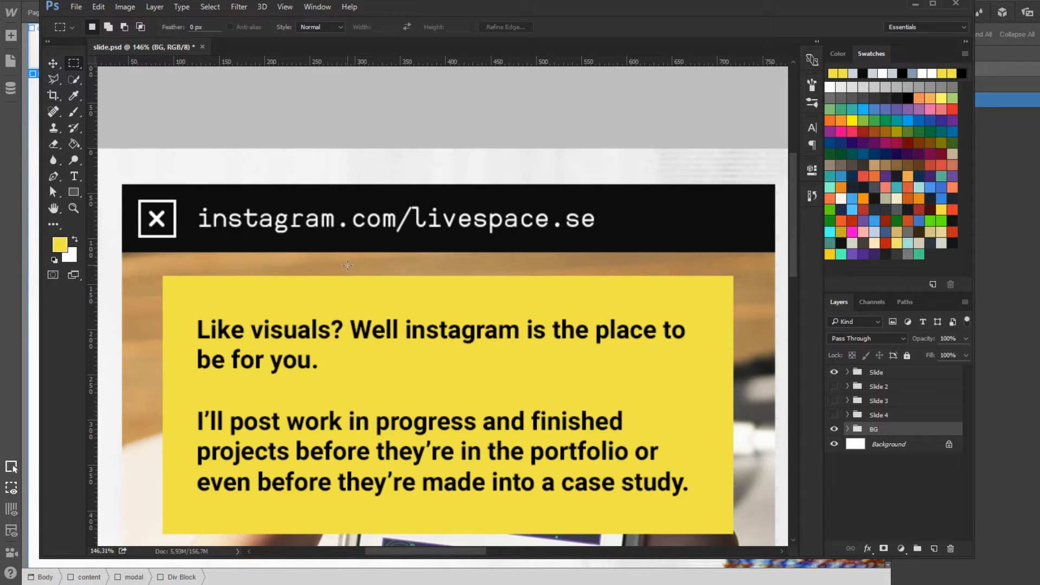
scroll(332, 293, "down", 3)
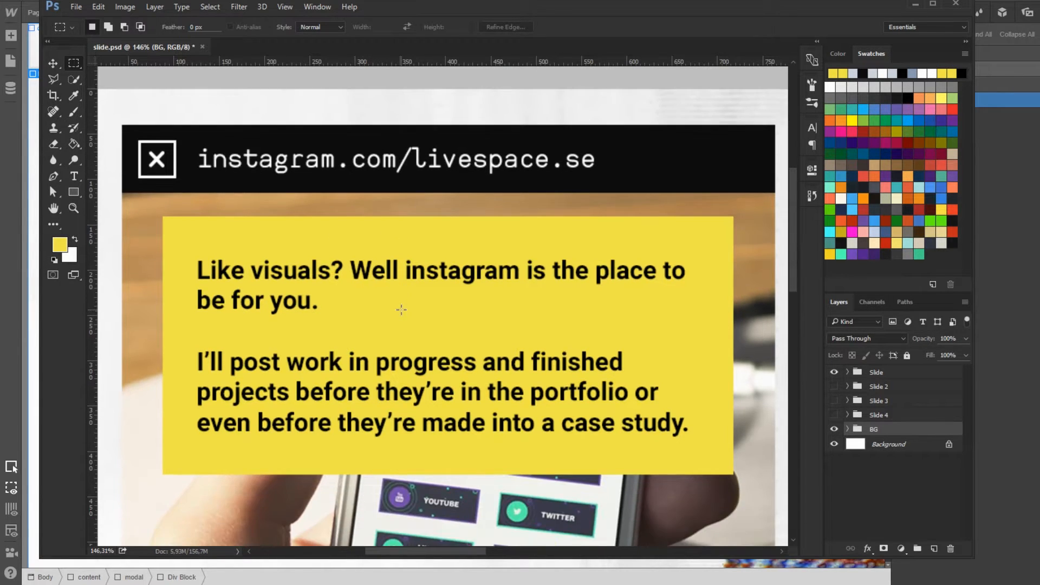
scroll(560, 345, "down", 2)
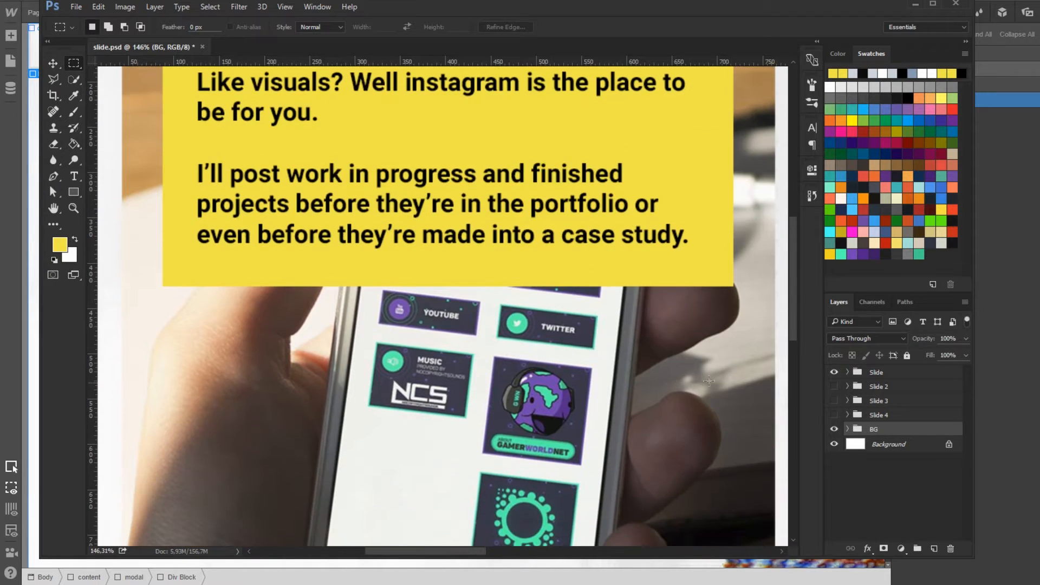
left_click_drag(793, 293, 769, 222)
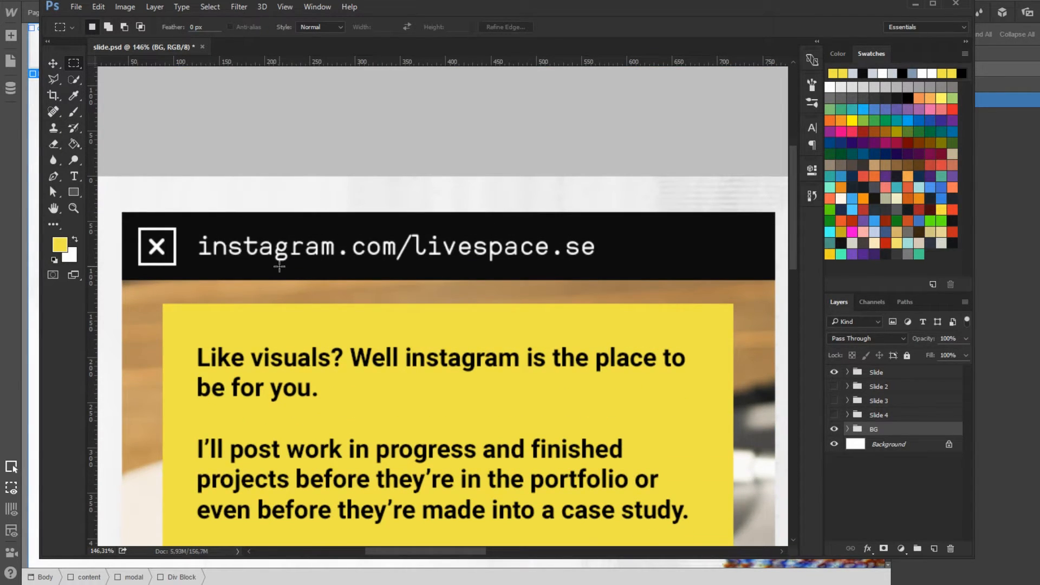
left_click(19, 149)
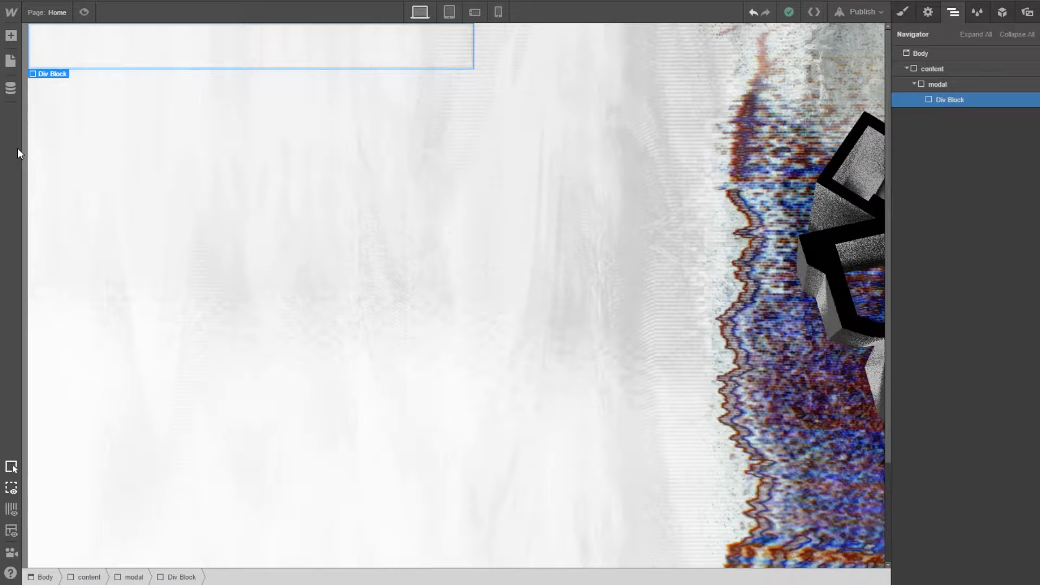
Create the class "modal-header" for the div block nested inside the modal block
left_click(10, 18)
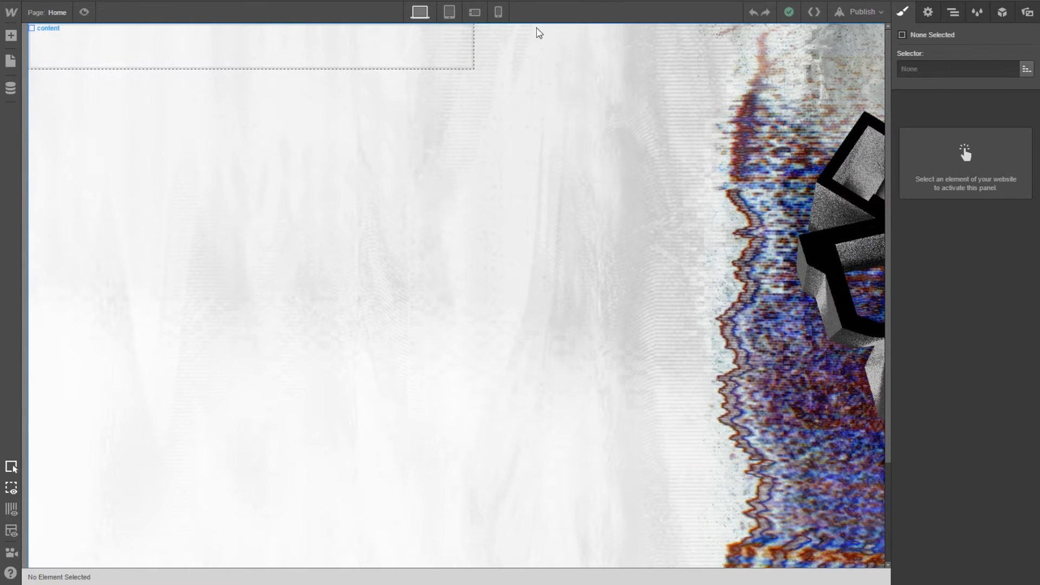
left_click(134, 64)
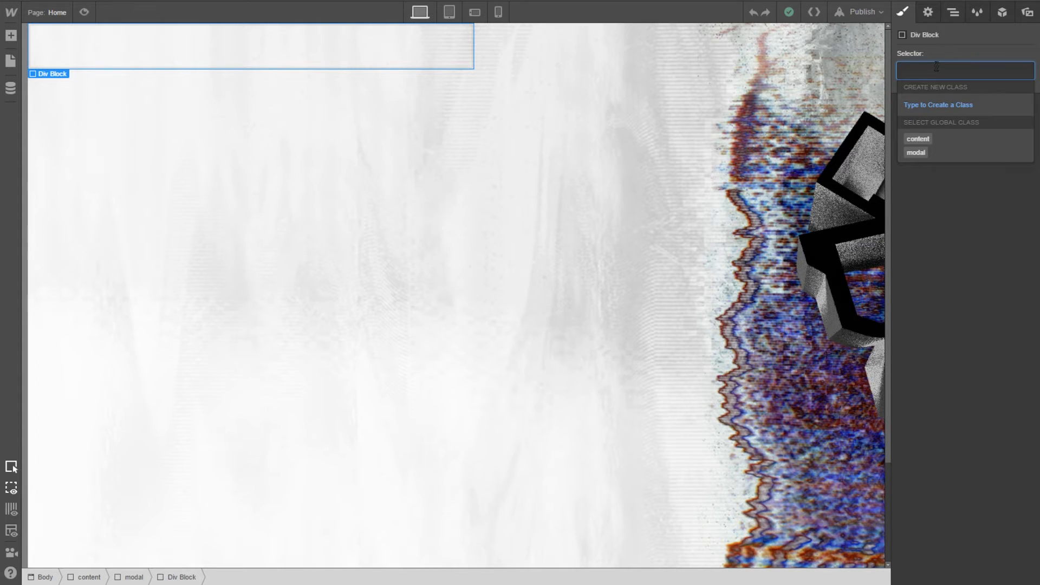
type("modal")
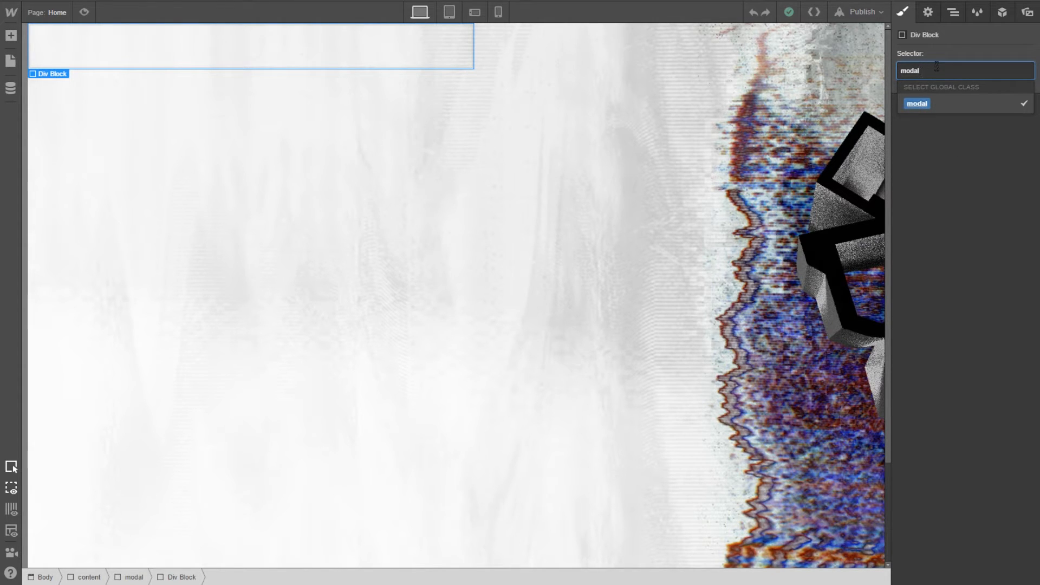
type("-header")
key("Return")
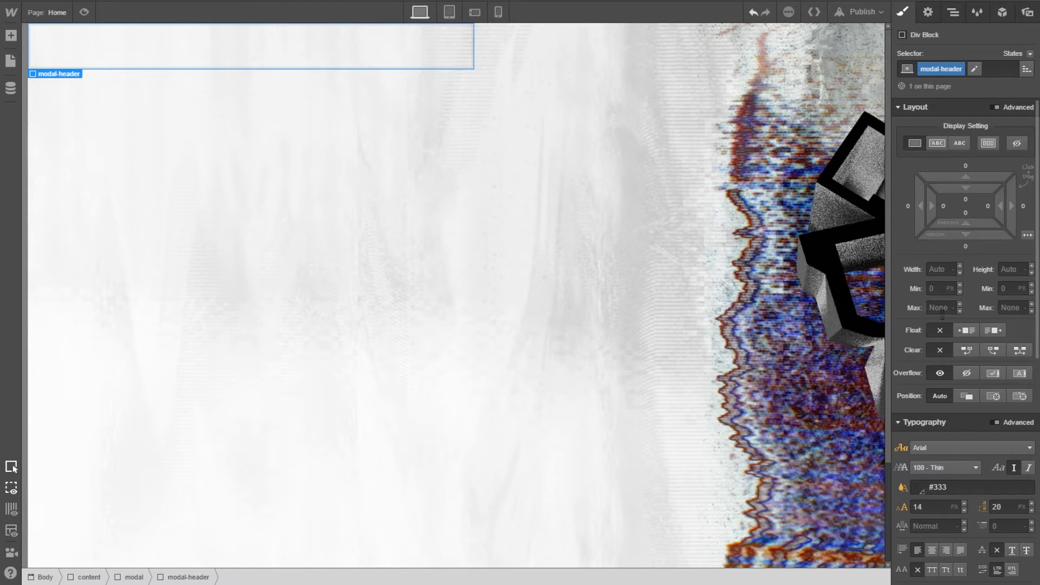
Add an image element inside the modal-header block and assign it the white X picture from the uploaded assets
left_click(952, 12)
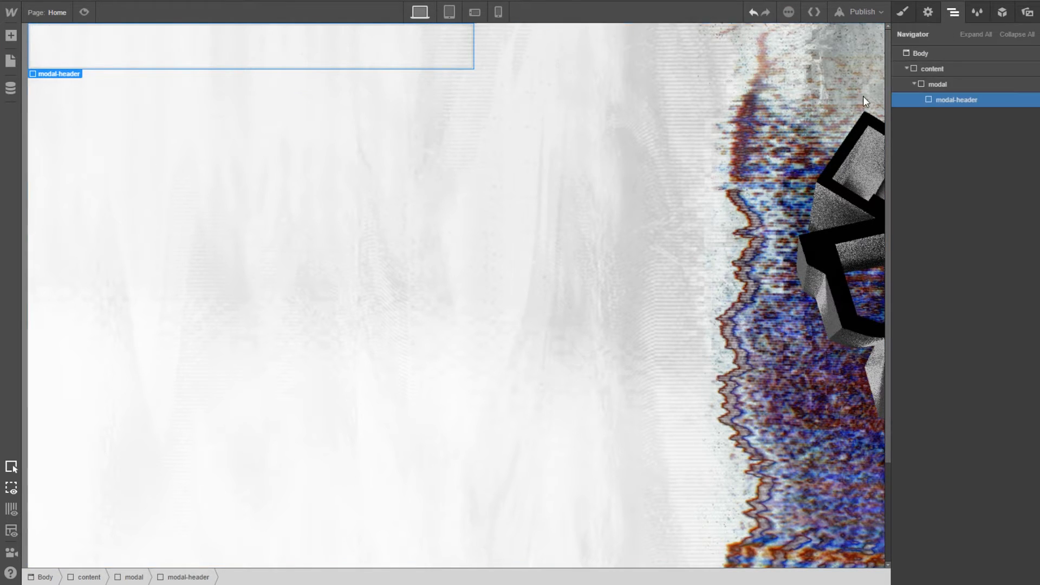
left_click(11, 36)
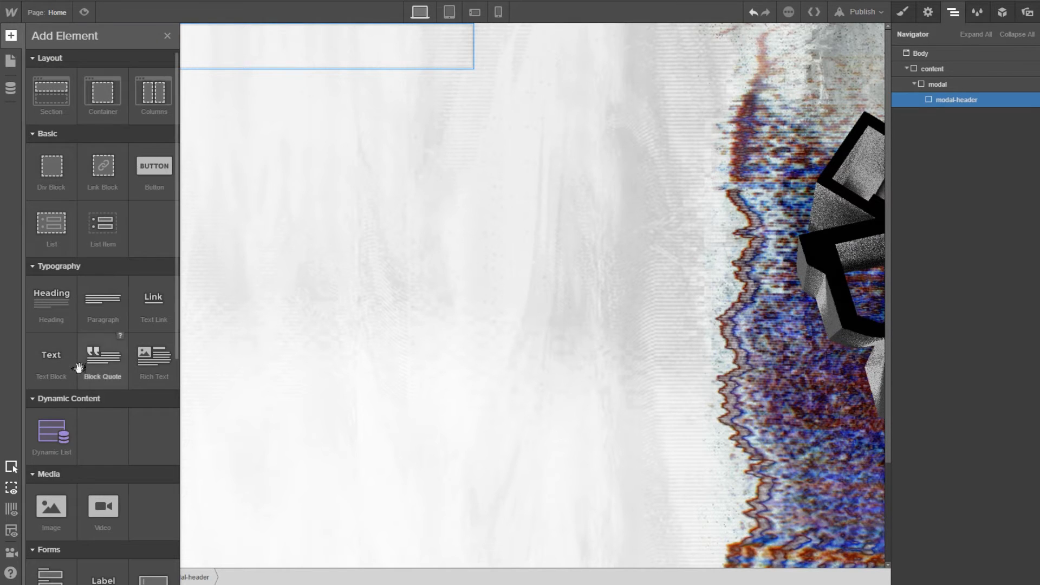
left_click_drag(51, 506, 950, 120)
left_click(145, 147)
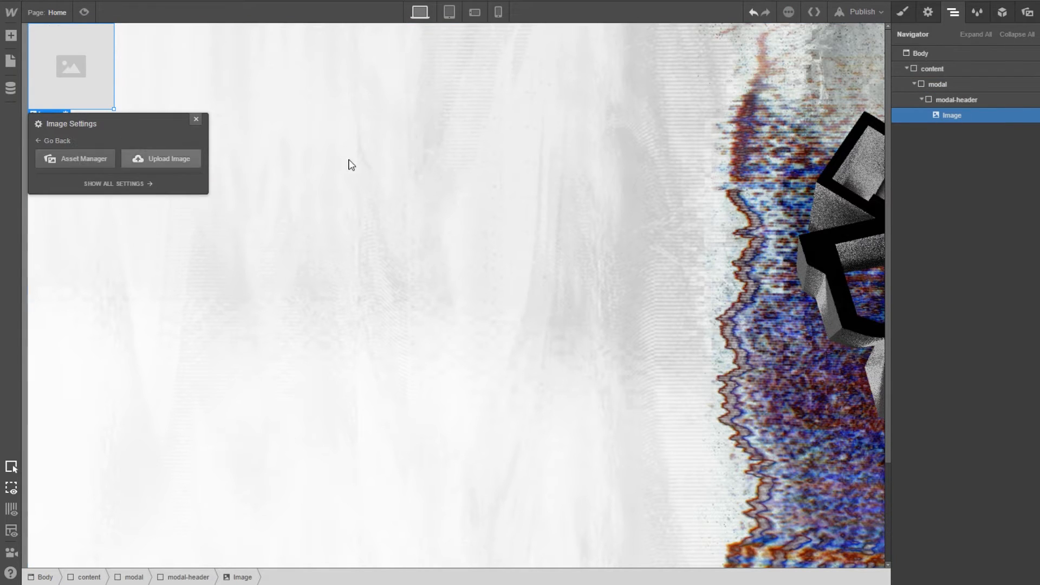
left_click(55, 164)
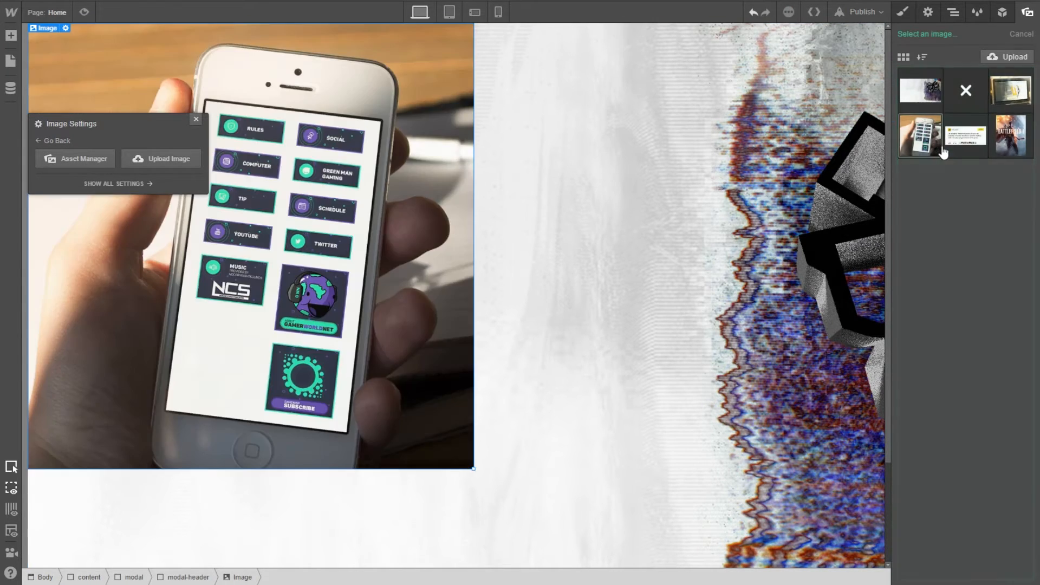
left_click(961, 93)
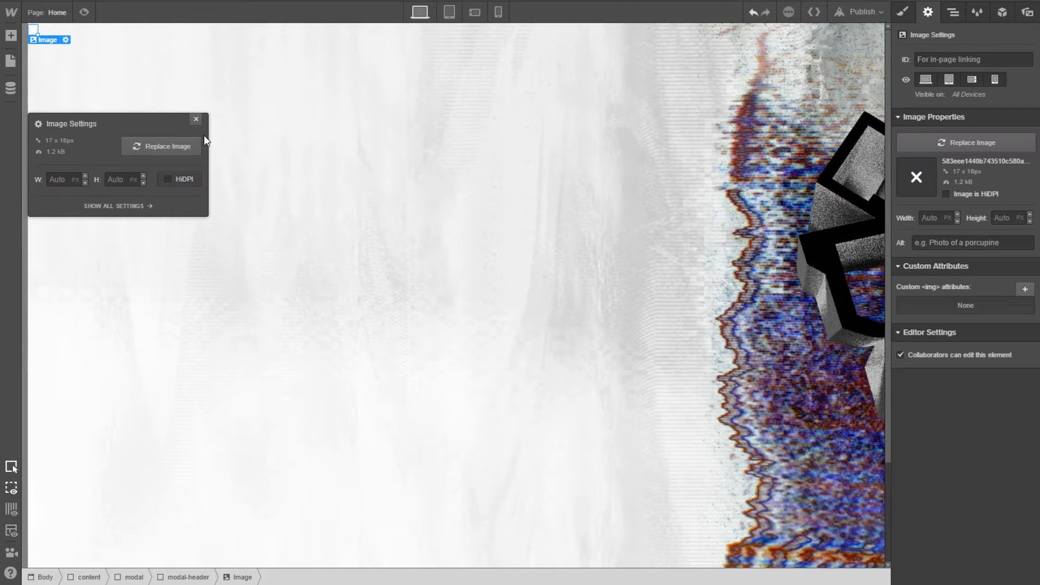
Set the modal-header block's background color to black
left_click(902, 24)
left_click(928, 16)
left_click(952, 13)
left_click(945, 99)
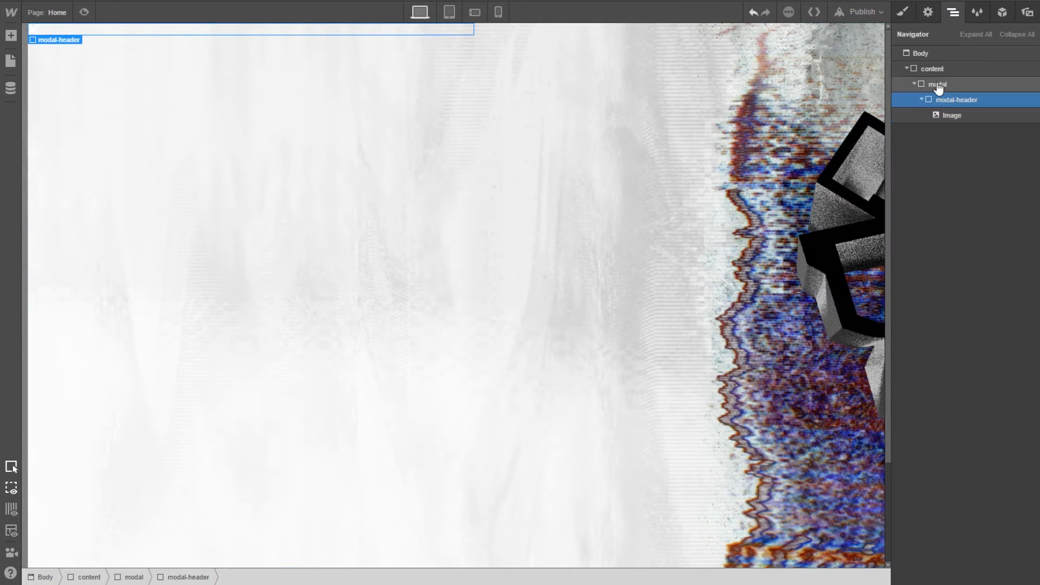
left_click(903, 13)
scroll(943, 379, "down", 3)
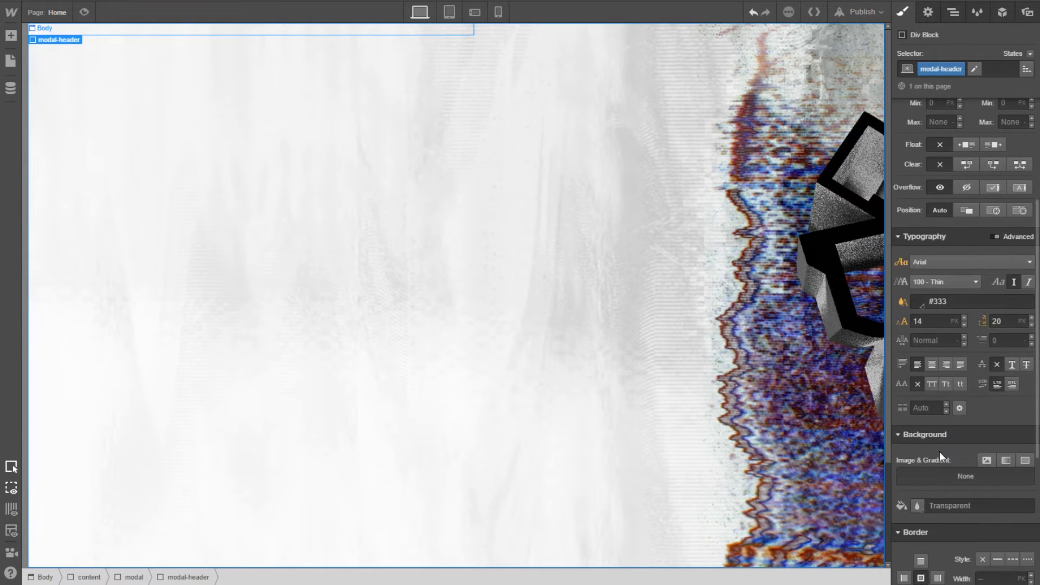
scroll(939, 454, "down", 3)
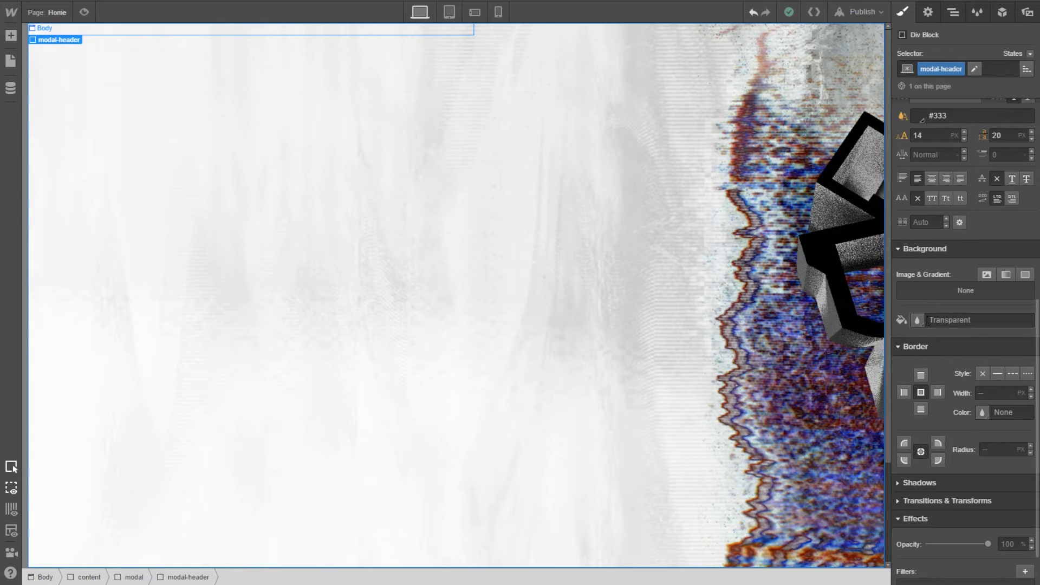
left_click(918, 320)
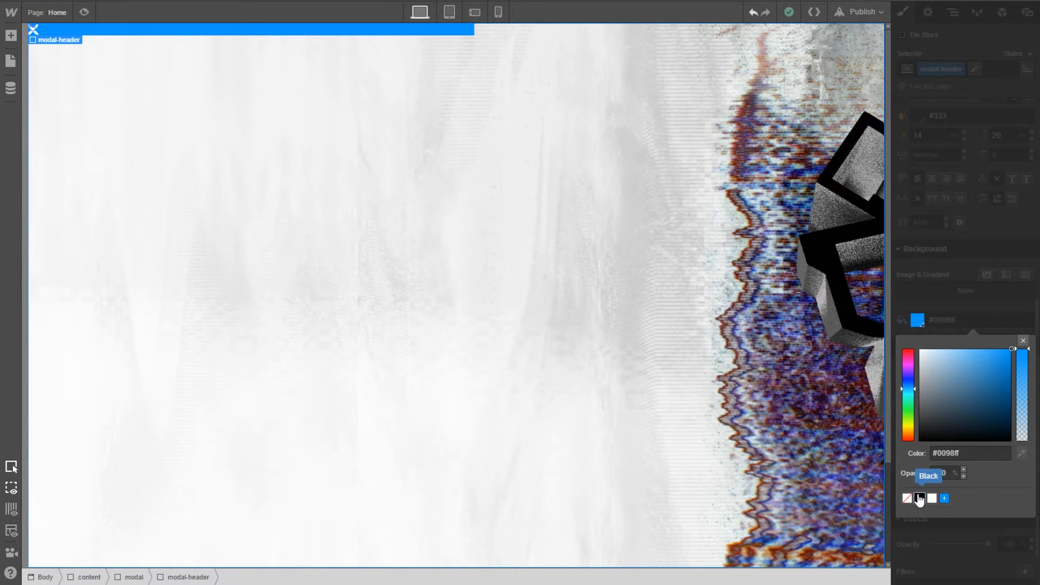
left_click(920, 498)
left_click(953, 304)
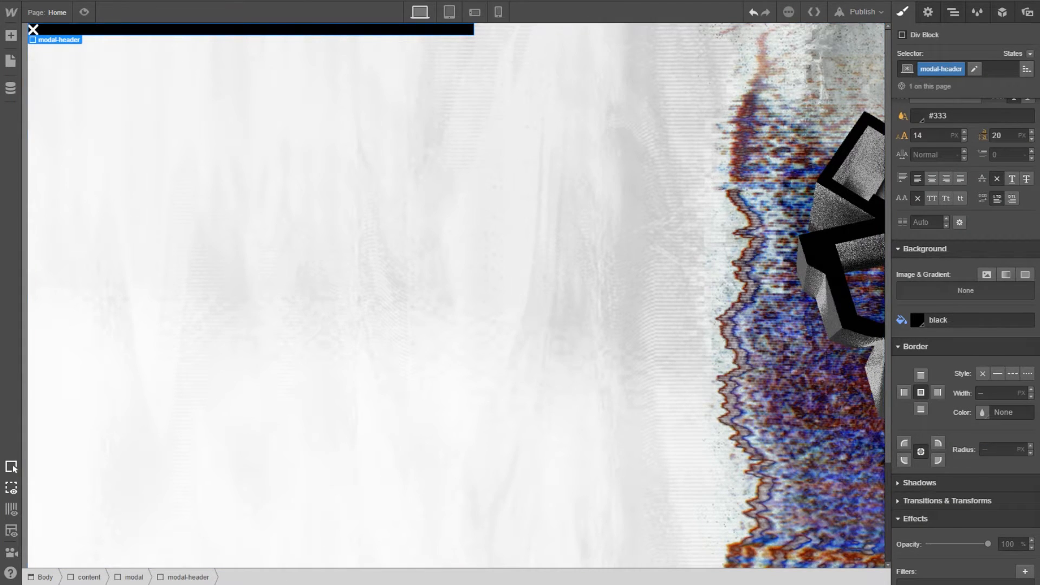
Switch to Photoshop, measure the black header bar's height in slide.psd with a rectangular marquee, and return to Webflow
key("alt+Tab")
left_click(69, 30)
left_click(66, 28)
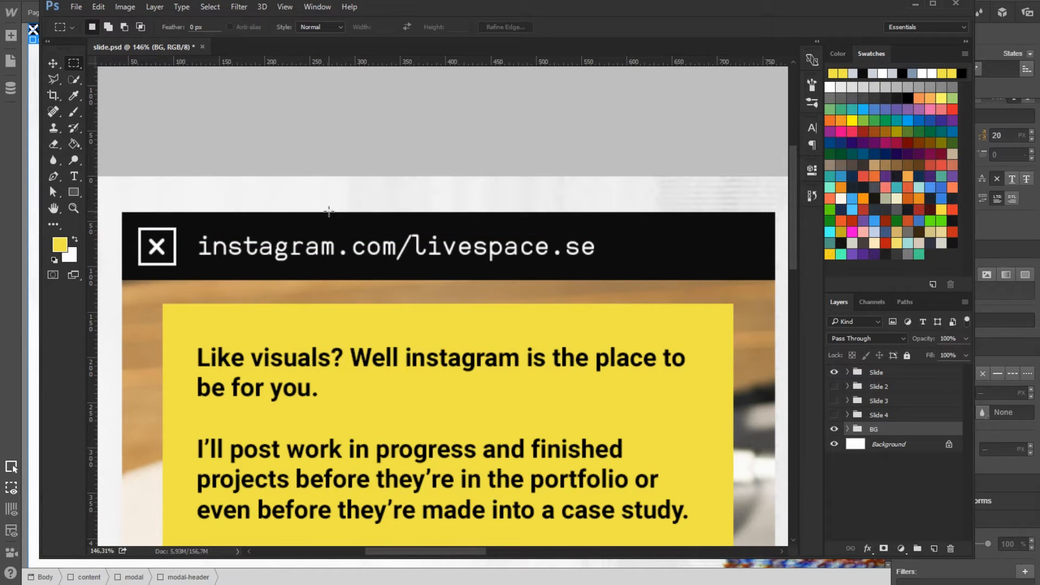
left_click_drag(322, 212, 387, 256)
left_click(378, 235)
scroll(378, 235, "up", 6)
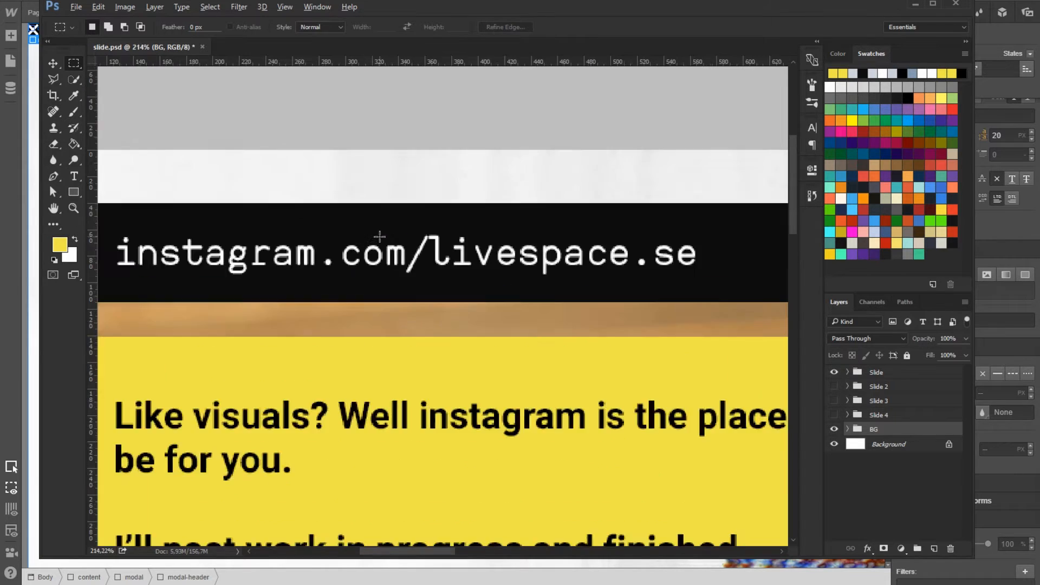
left_click_drag(352, 184, 468, 341)
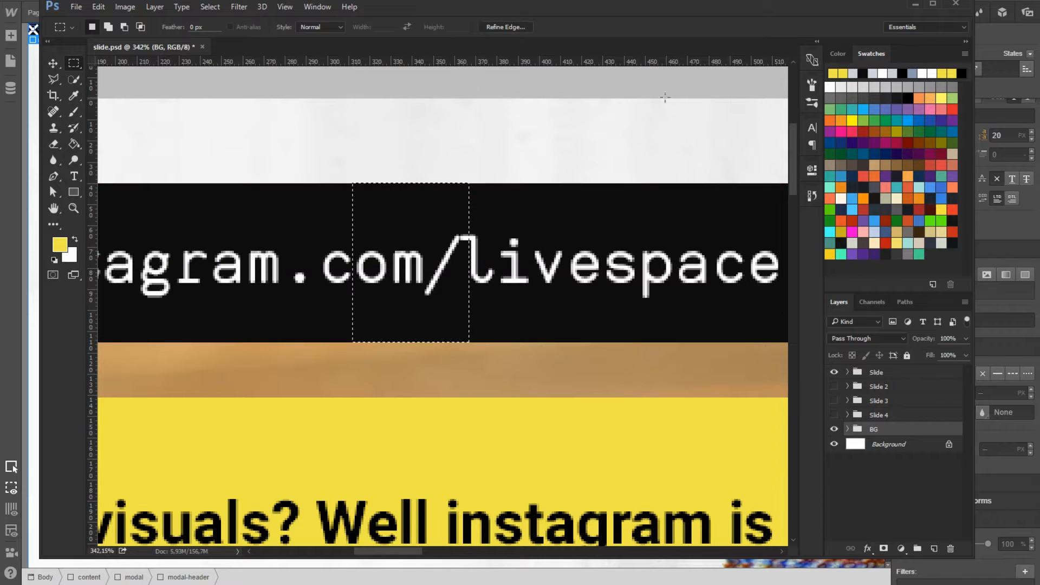
key("alt+Tab")
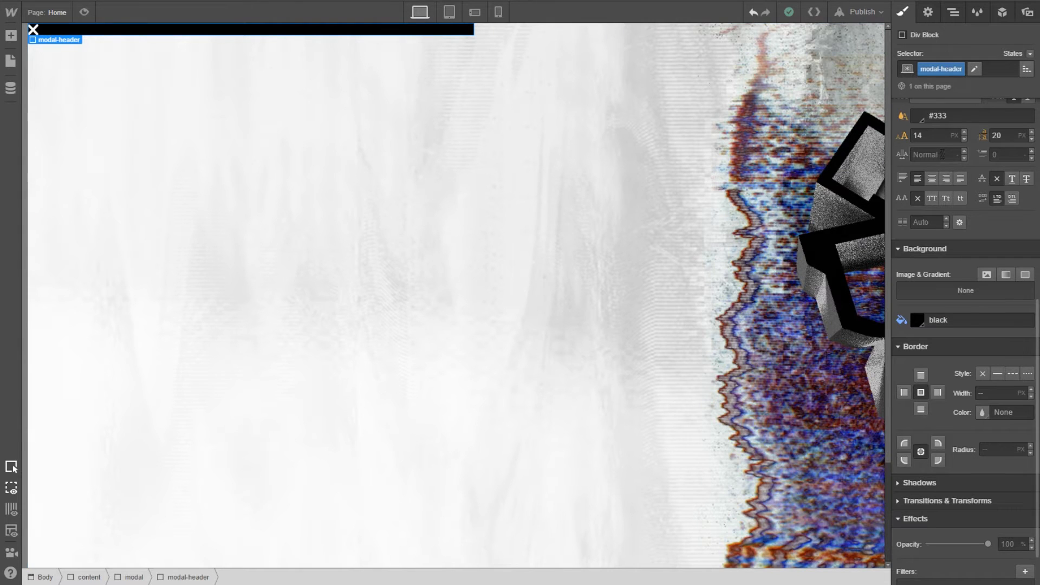
Set the modal-header block's height to 55 px
scroll(966, 249, "up", 6)
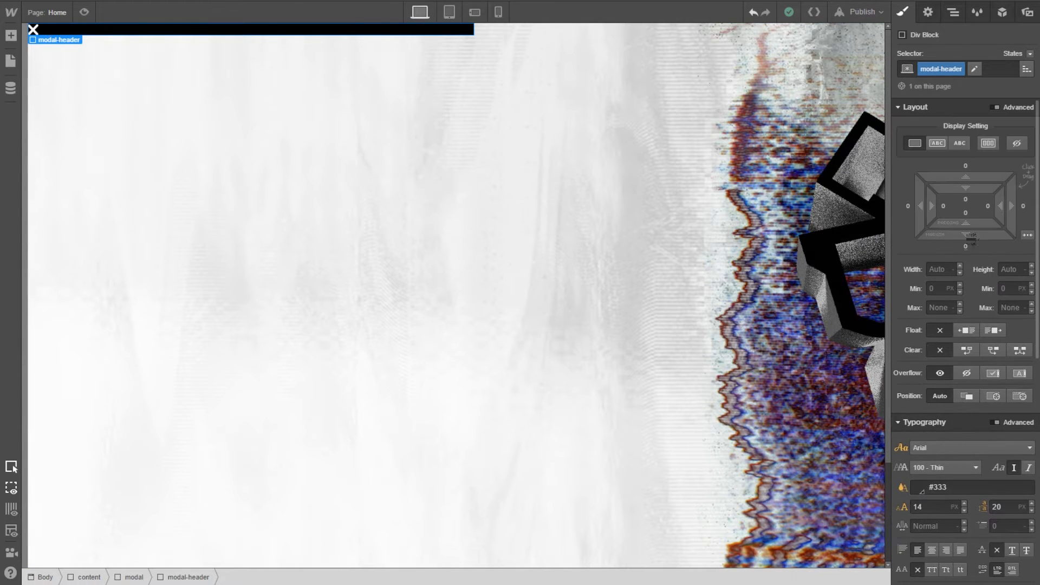
left_click(1002, 269)
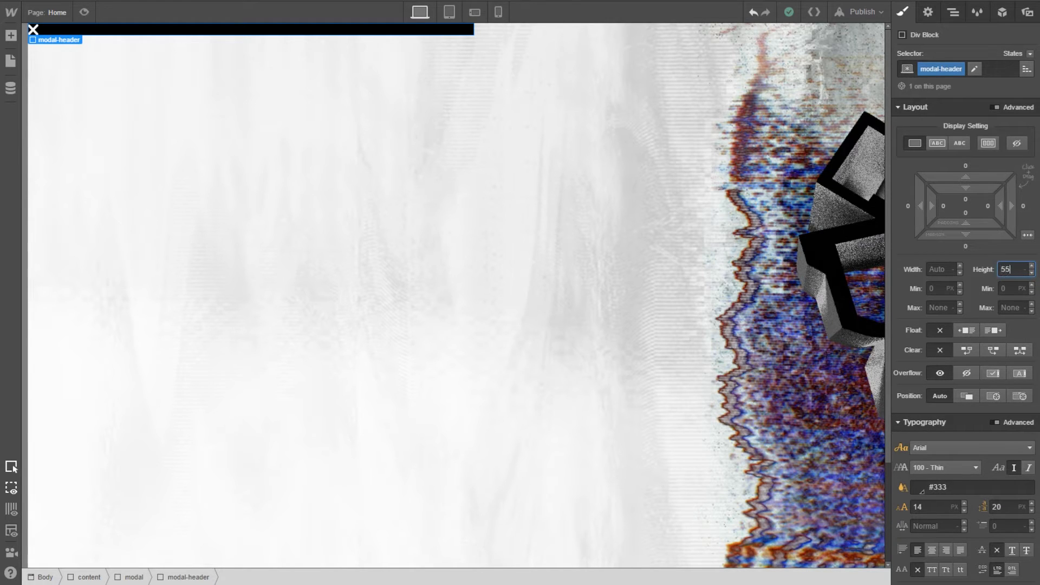
type("55")
key("Return")
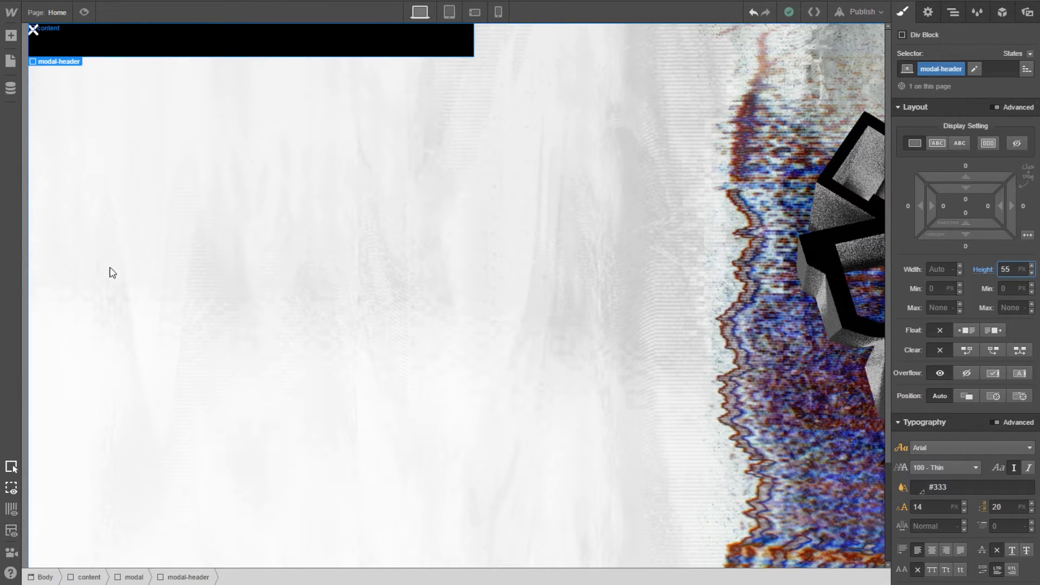
Create the class "modal-icon" for the white X image in the modal header
left_click(30, 31)
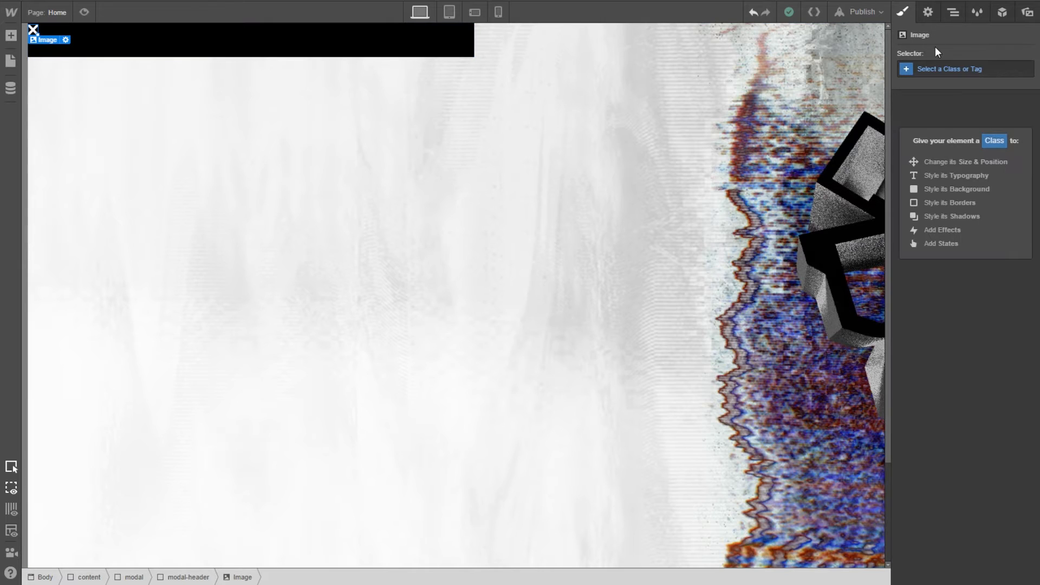
left_click(950, 69)
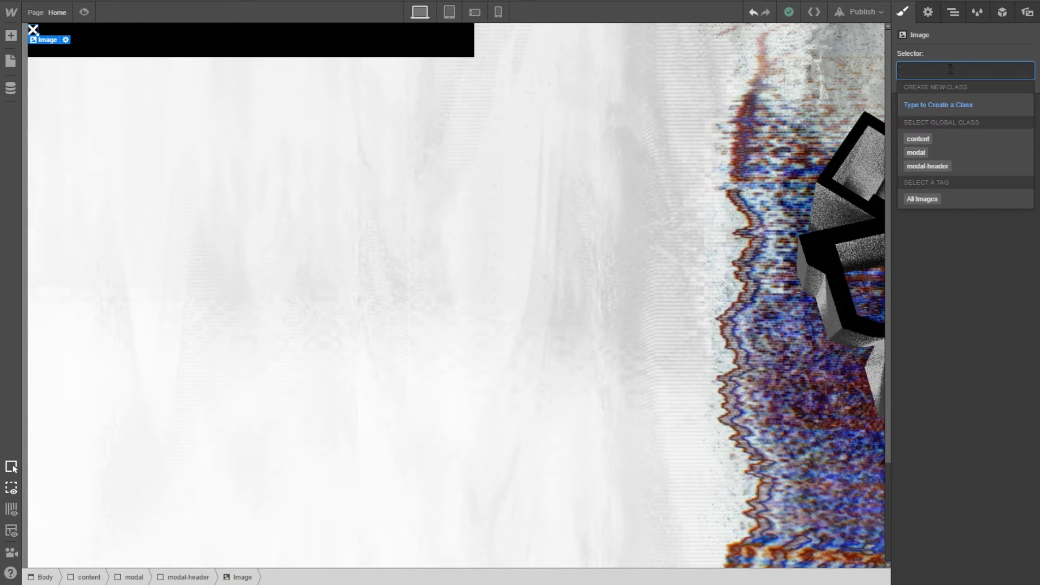
type("modal-")
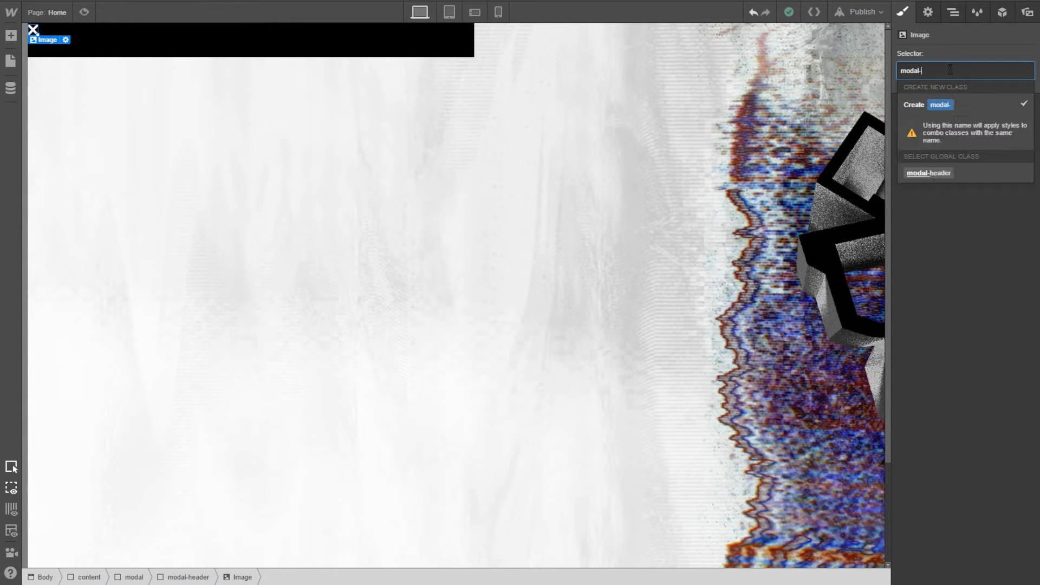
type("icon")
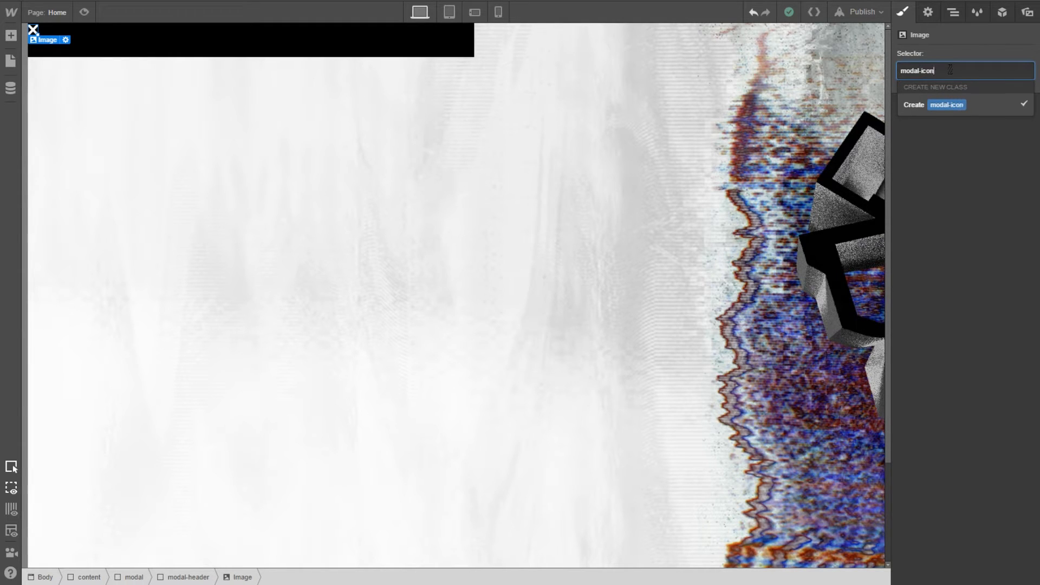
key("Return")
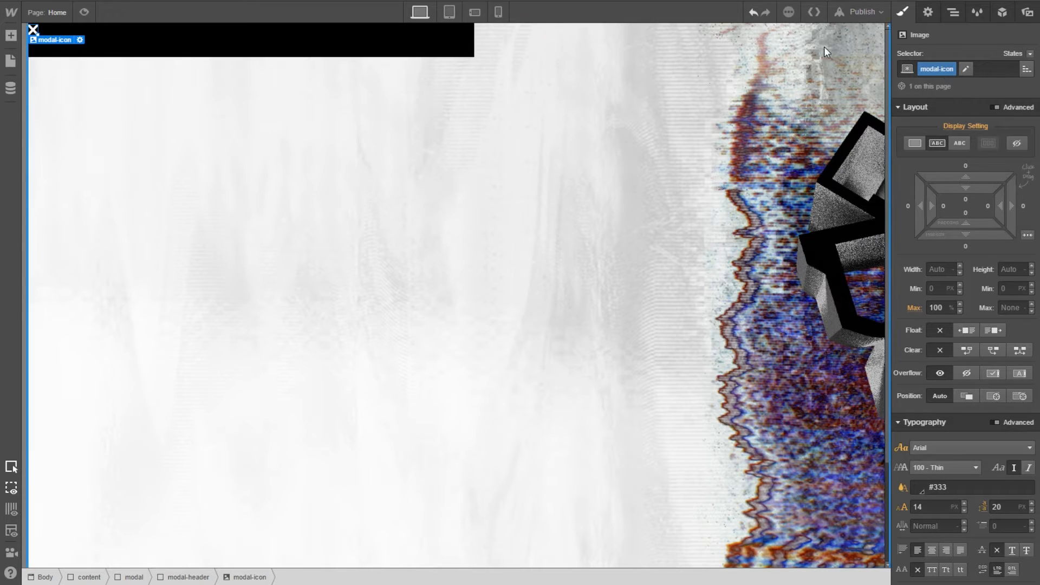
Switch to Photoshop, clear the marquee selection, examine the framed X icon in the header bar, and return to Webflow
scroll(1018, 323, "down", 7)
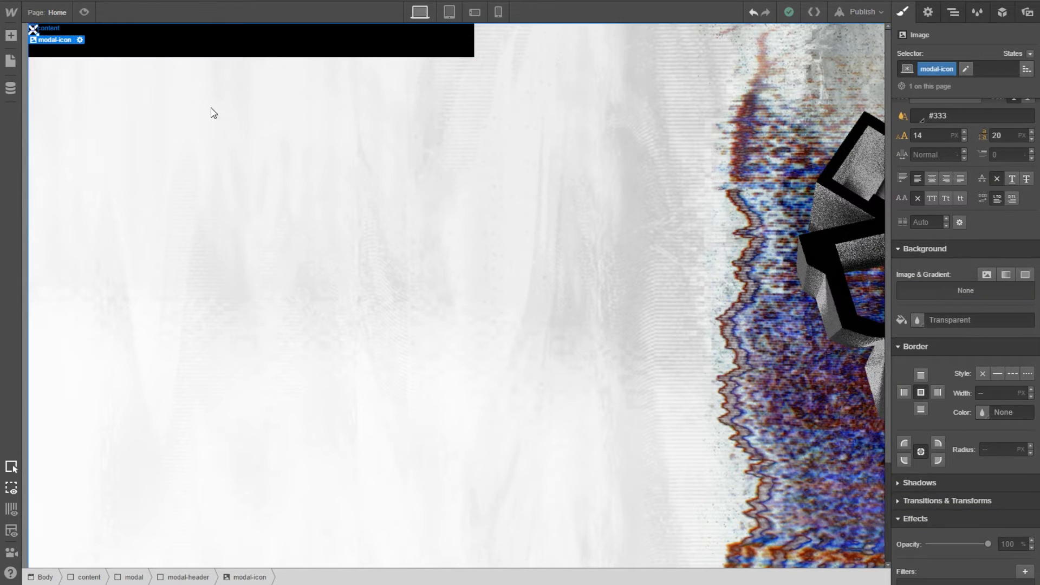
key("alt+Tab")
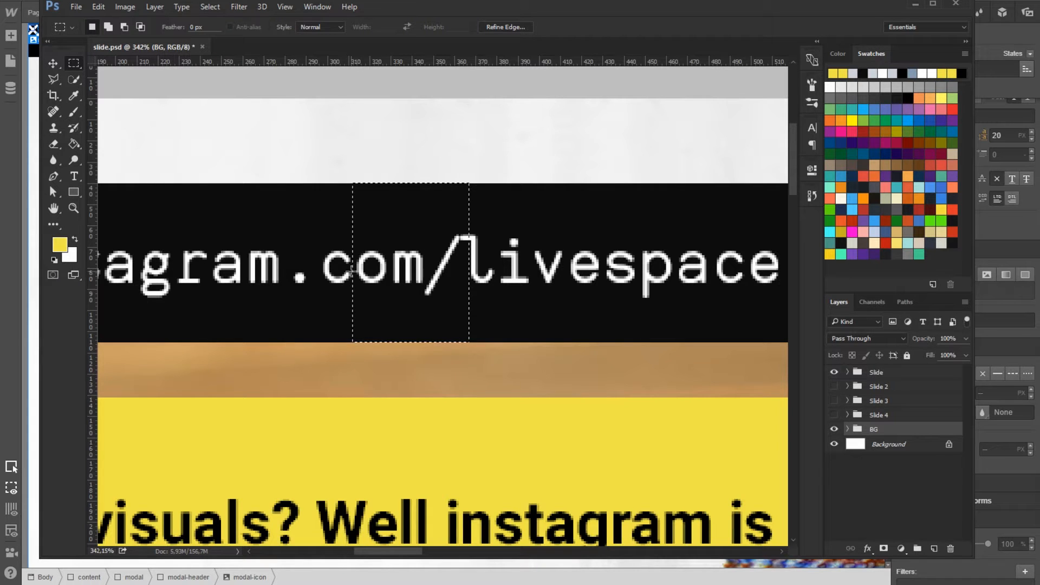
left_click(303, 253)
left_click_drag(302, 253, 671, 228)
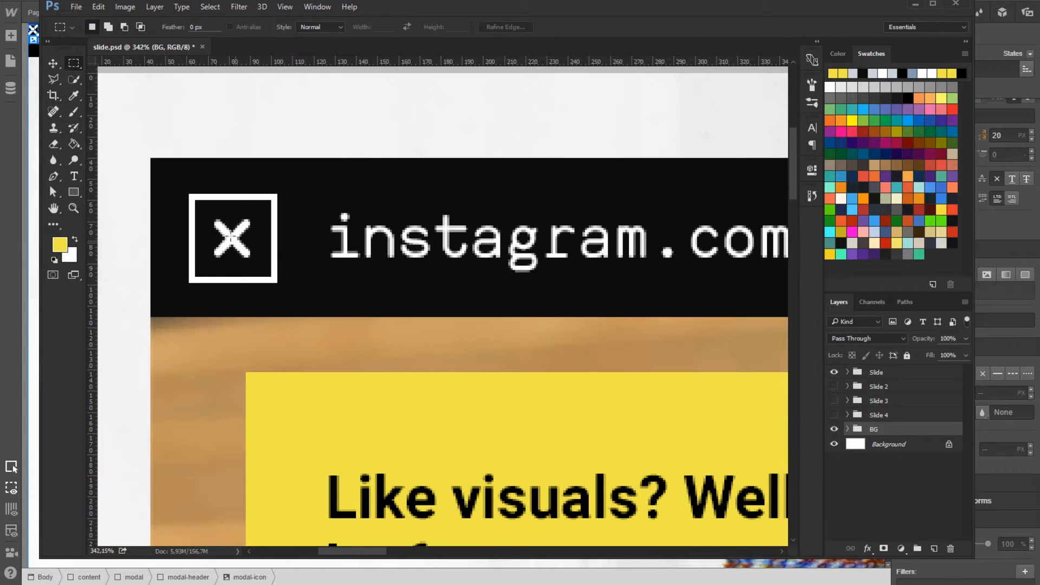
key("alt+Tab")
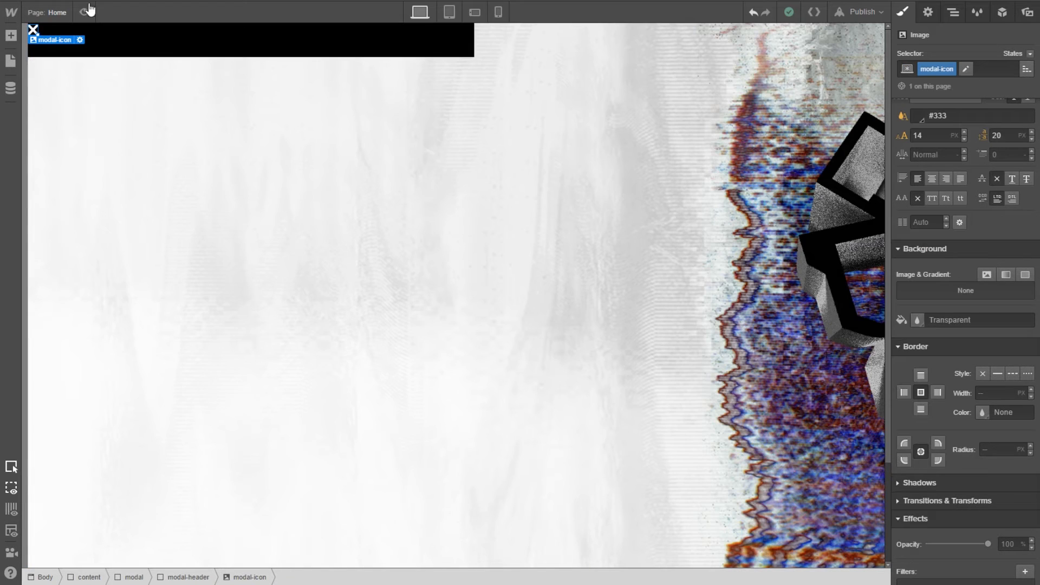
Give the modal-icon image a solid white border 3 px wide on all sides
scroll(1001, 424, "down", 1)
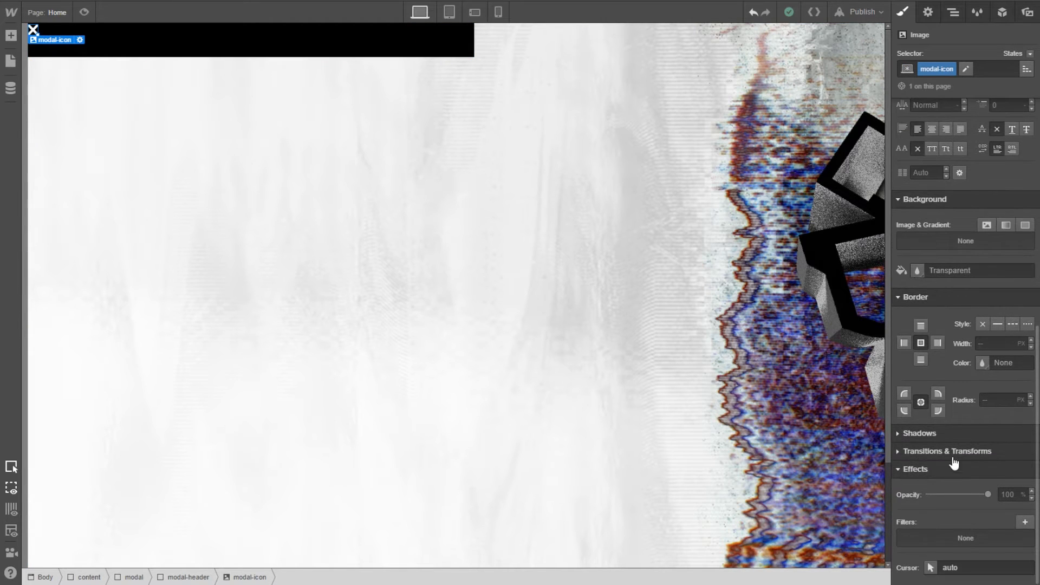
left_click(995, 342)
type("3")
left_click(982, 364)
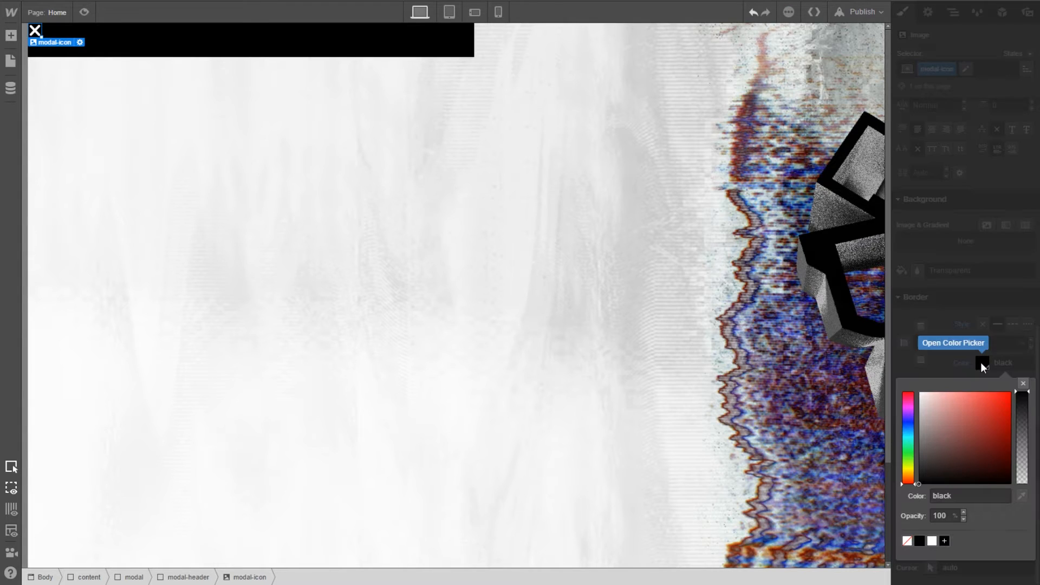
left_click_drag(938, 408, 890, 369)
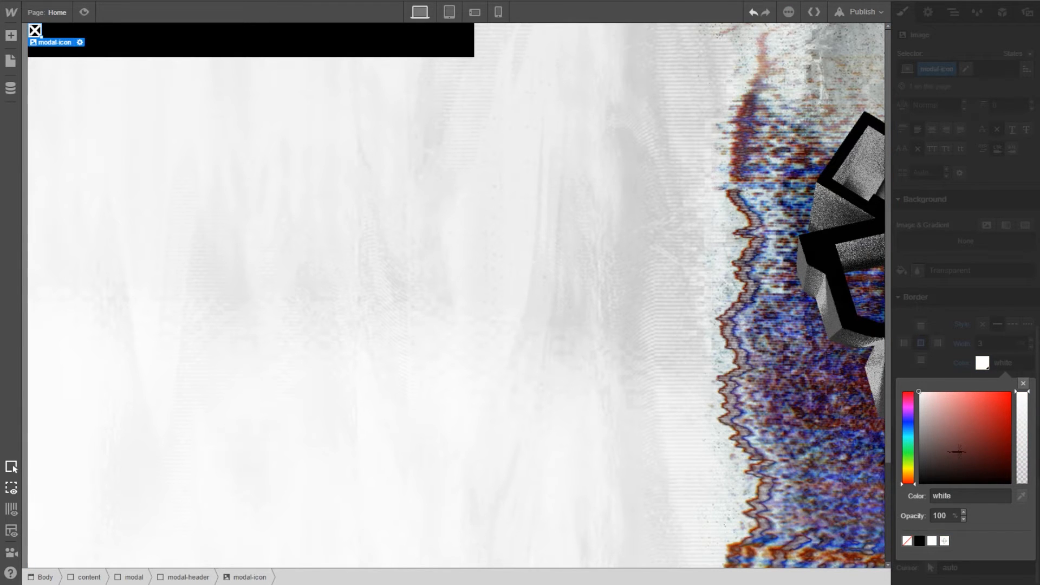
left_click(935, 365)
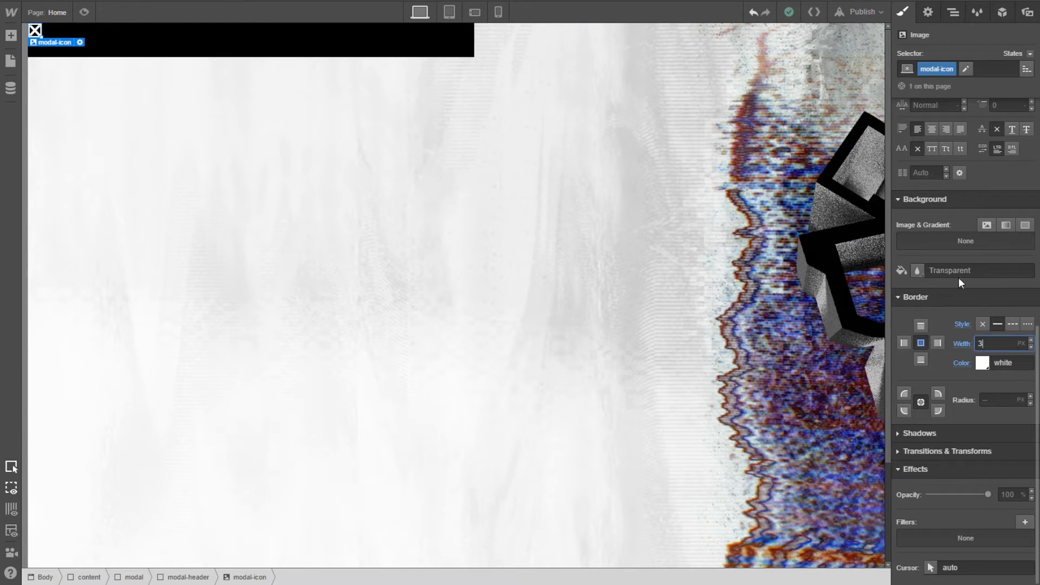
Pad the modal-icon image equally on all four sides, measuring the gap inside the framed X in Photoshop's slide.psd as reference
scroll(943, 178, "up", 3)
scroll(942, 177, "up", 5)
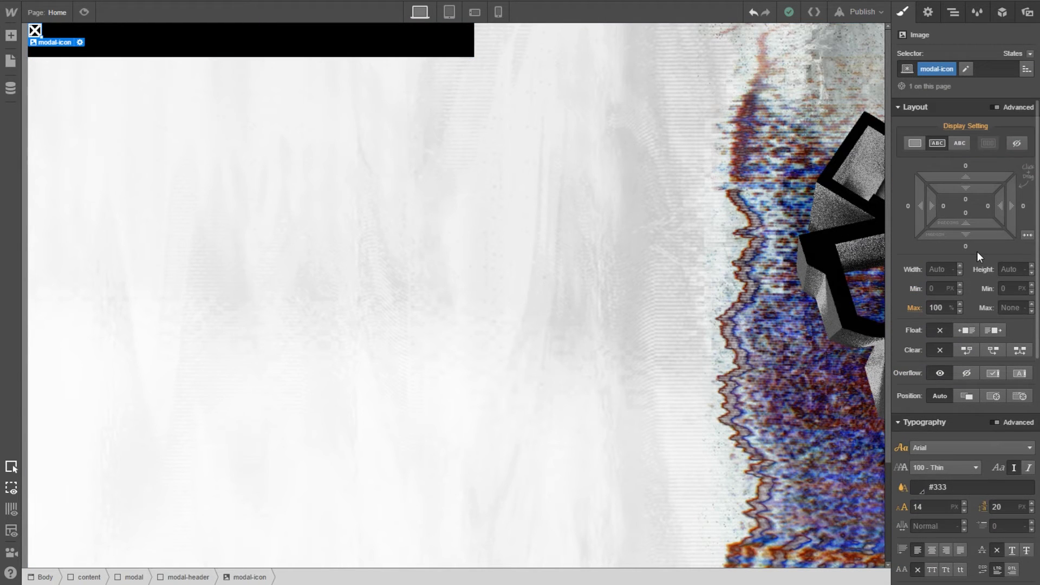
left_click(999, 208)
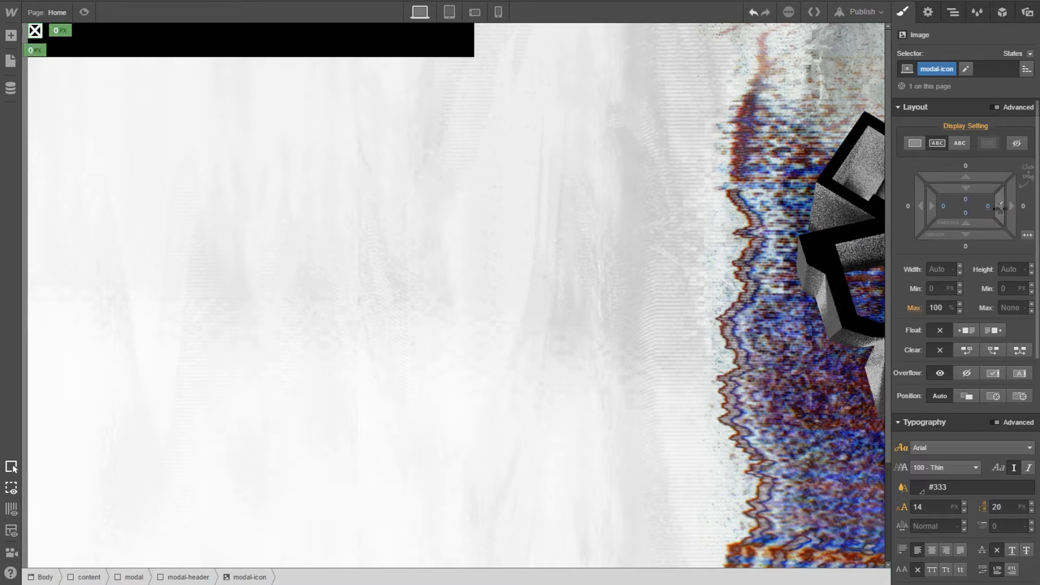
left_click_drag(1001, 208, 990, 213)
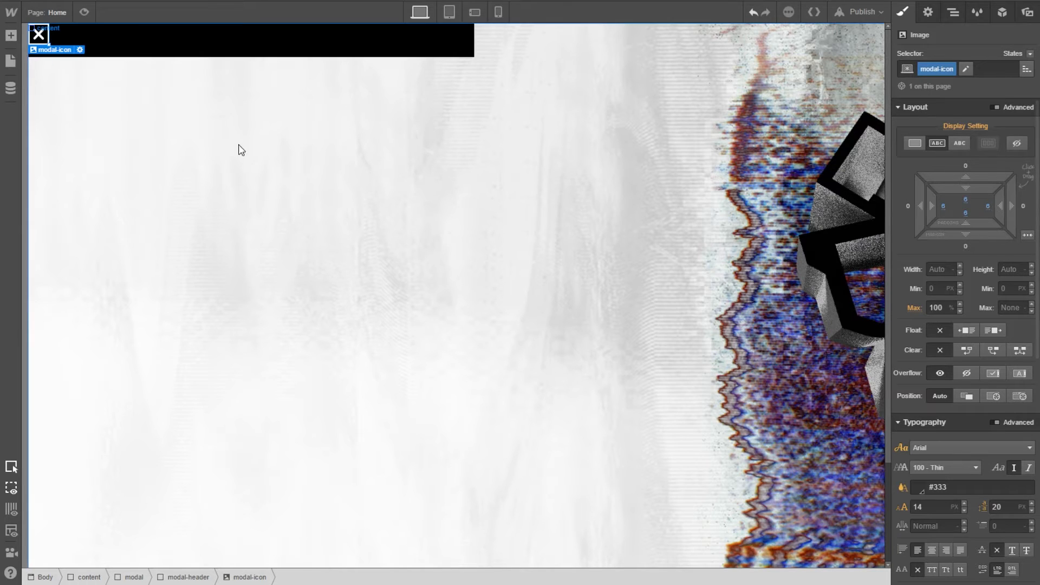
key("alt+Tab")
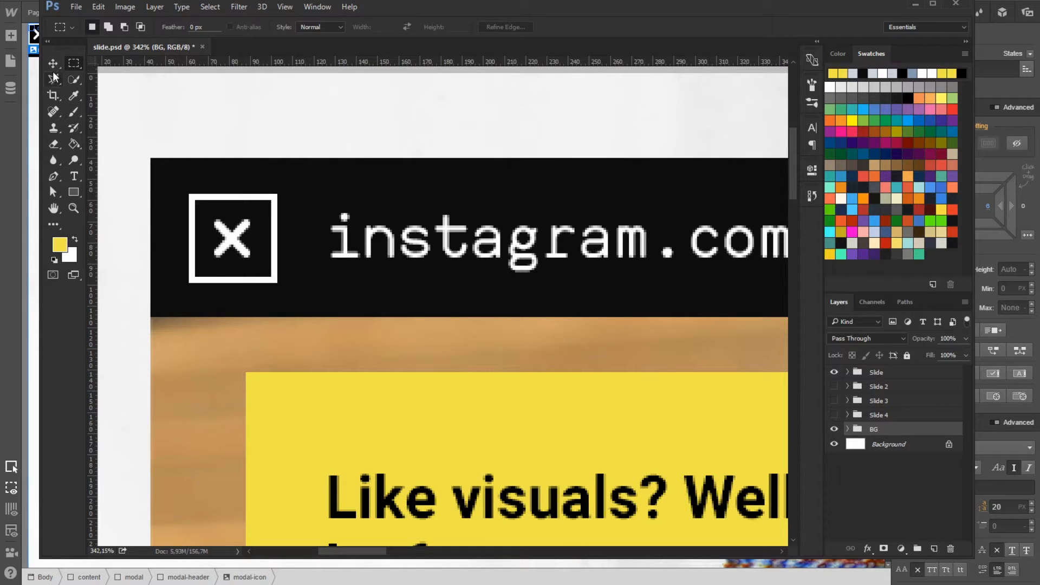
mouse_move(212, 220)
left_mouse_down()
mouse_move(196, 240)
mouse_move(204, 232)
left_mouse_up()
key("alt+Tab")
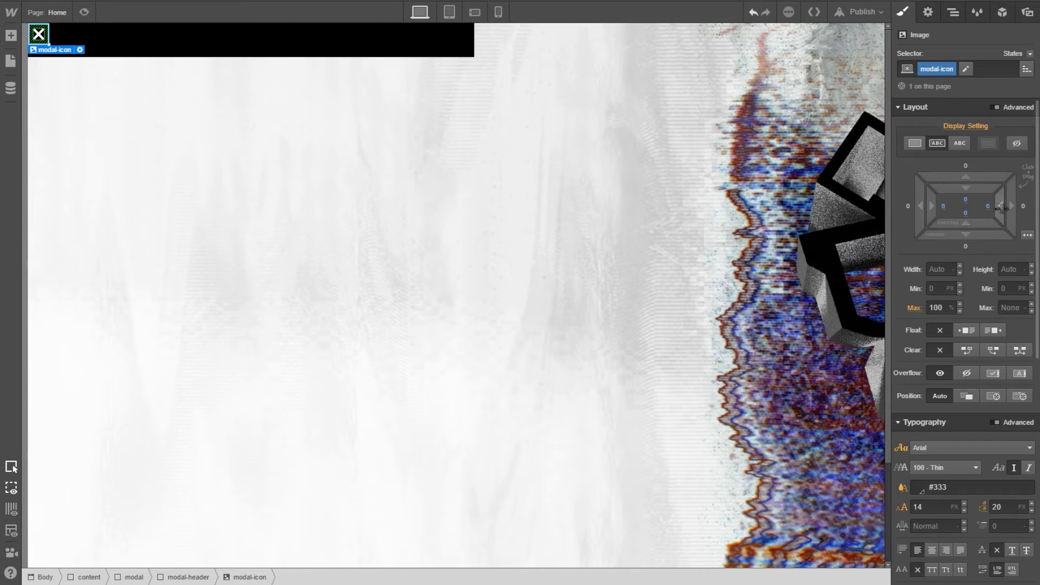
mouse_move(990, 215)
left_mouse_down()
mouse_move(1005, 209)
mouse_move(996, 211)
left_mouse_up()
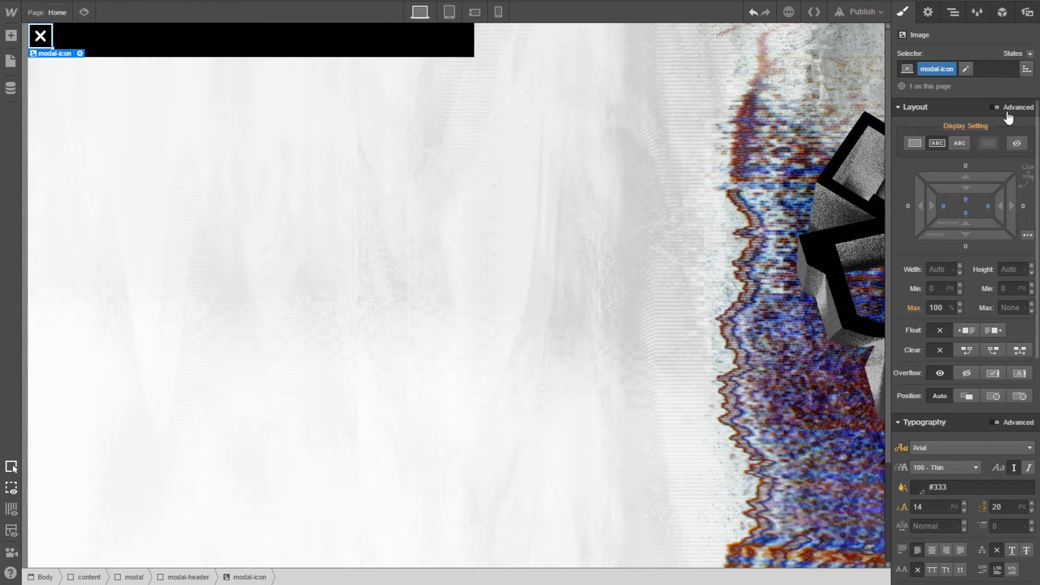
Add an H1 heading inside the modal-header block, after the modal-icon image
key("z")
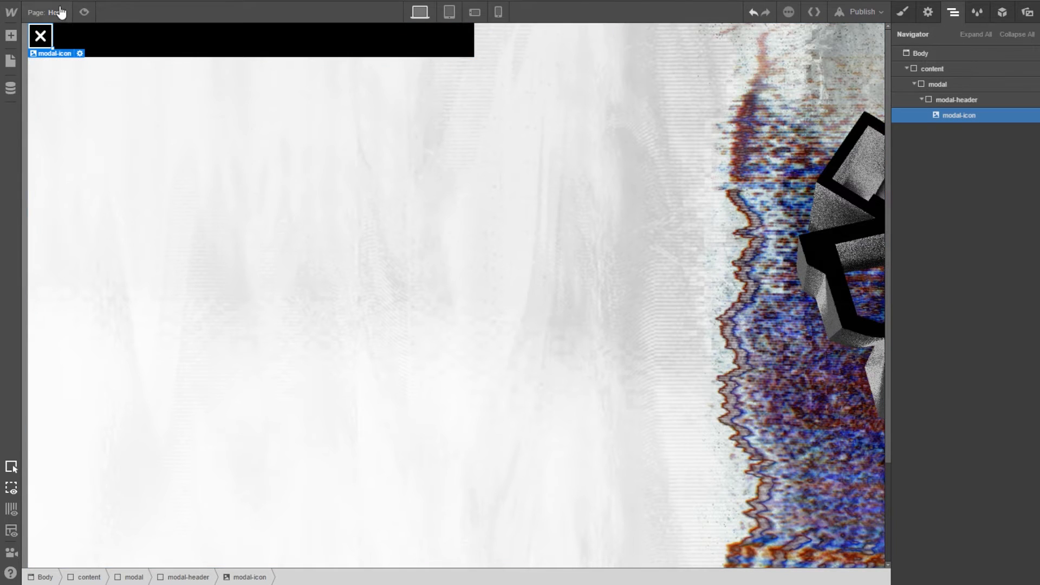
left_click(11, 35)
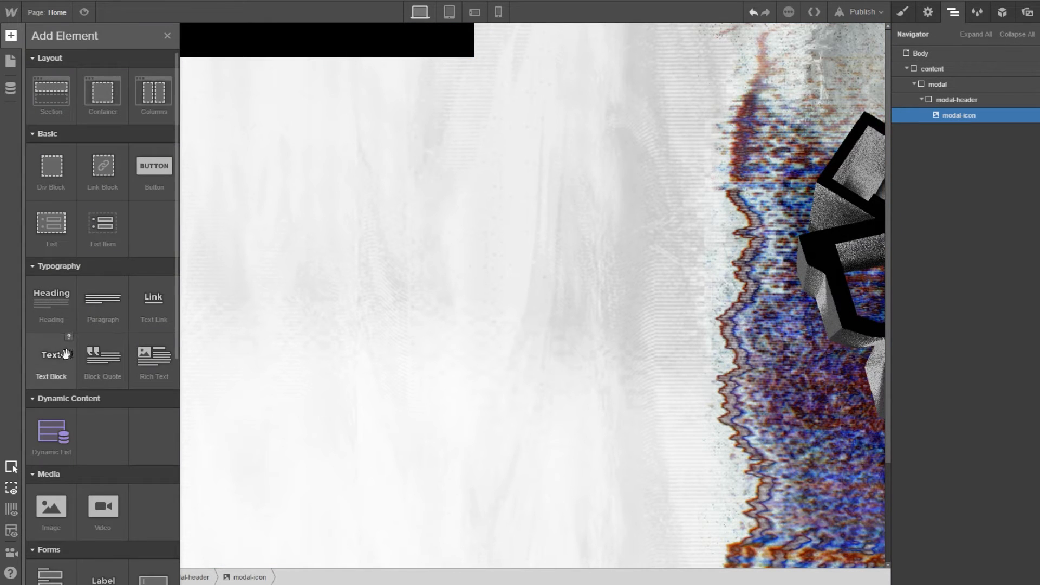
left_click(68, 312)
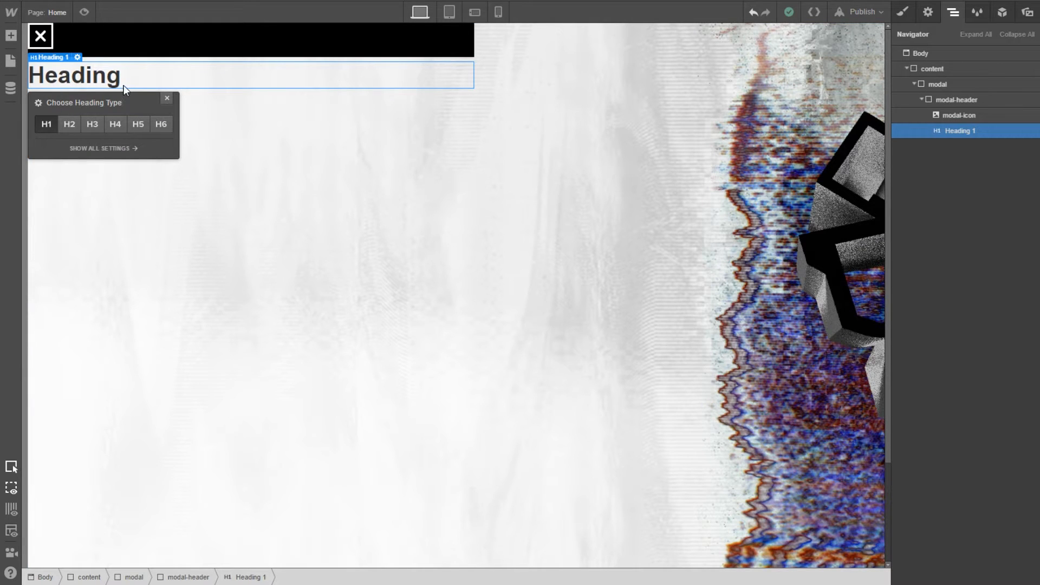
Create the class "modal-h1" for the new heading
left_click(927, 13)
left_click(902, 13)
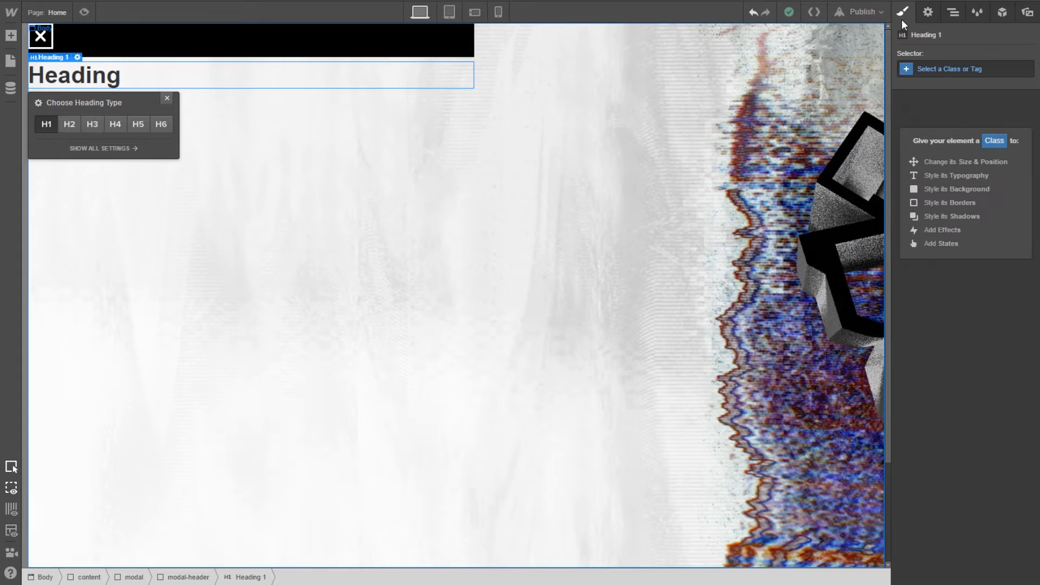
left_click(944, 70)
type("c")
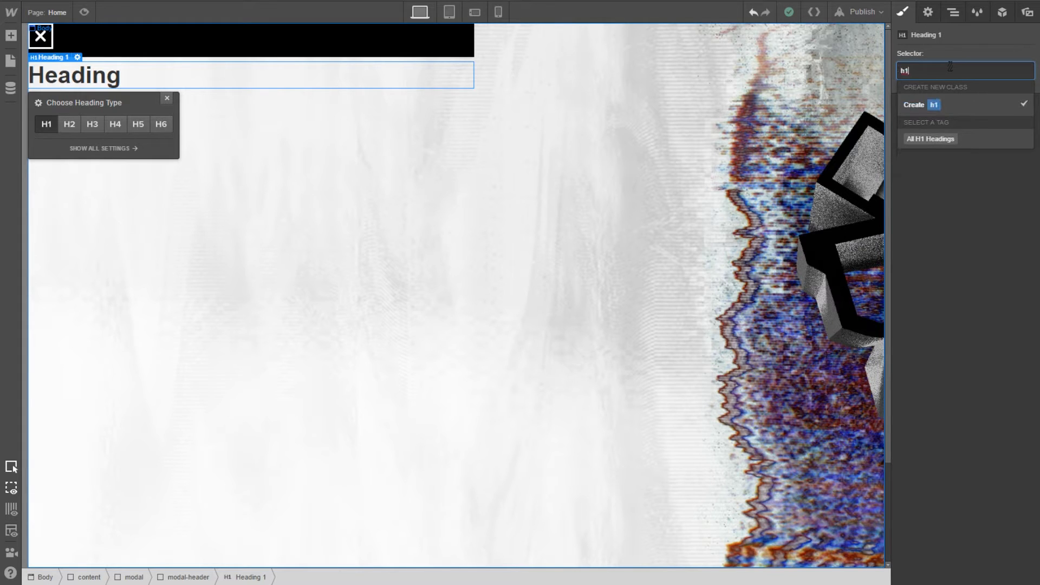
key("BackSpace")
type("modal-")
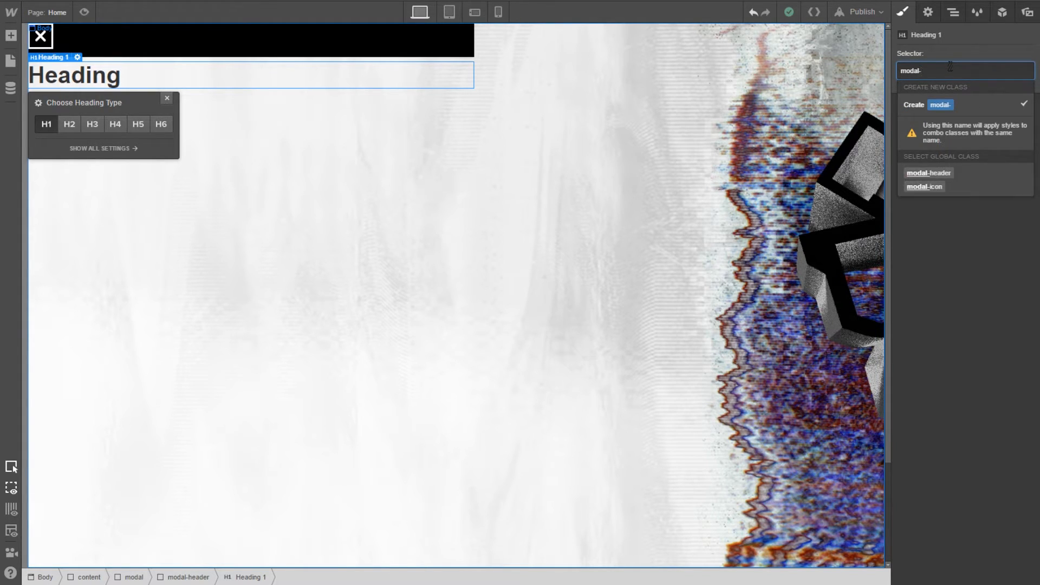
type("h1")
key("Return")
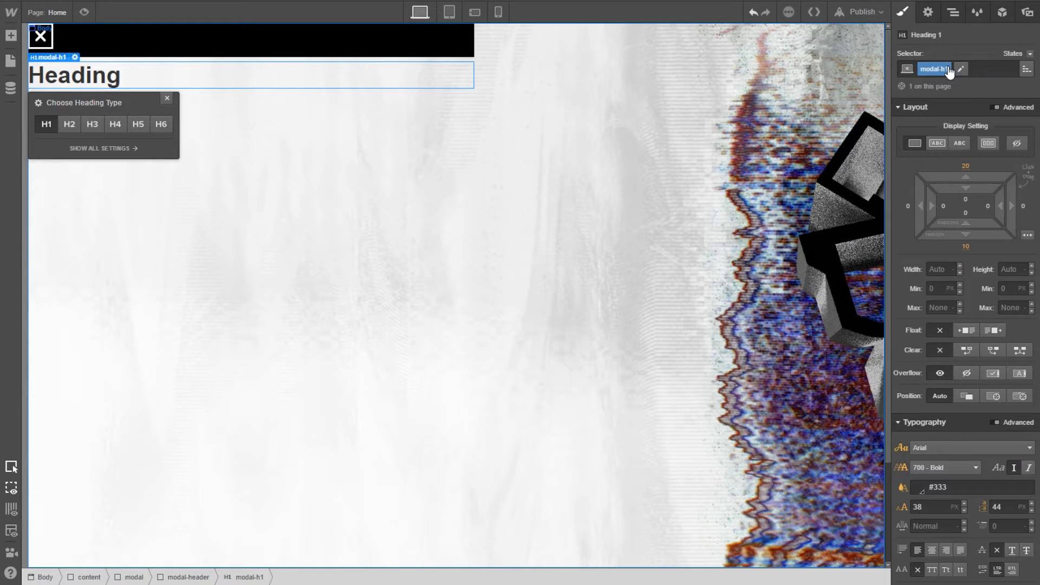
Set the modal-h1 heading's top and bottom margins to 0
left_click(968, 169)
key("Return")
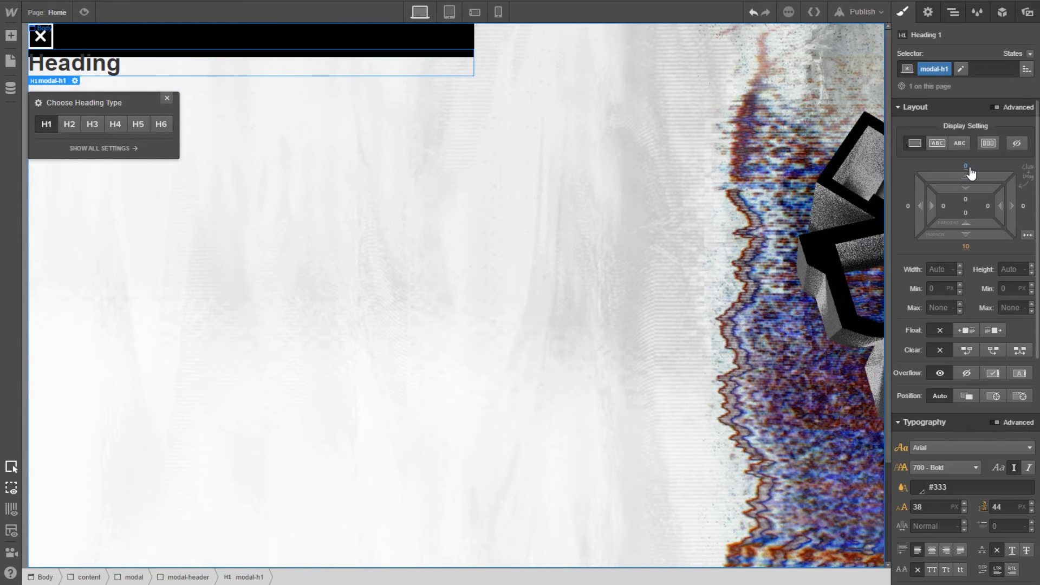
left_click(967, 248)
type("0")
key("Return")
Style the modal-h1 text in white, weight 400 - Normal, with the Ahamono monospaced font
scroll(956, 382, "down", 5)
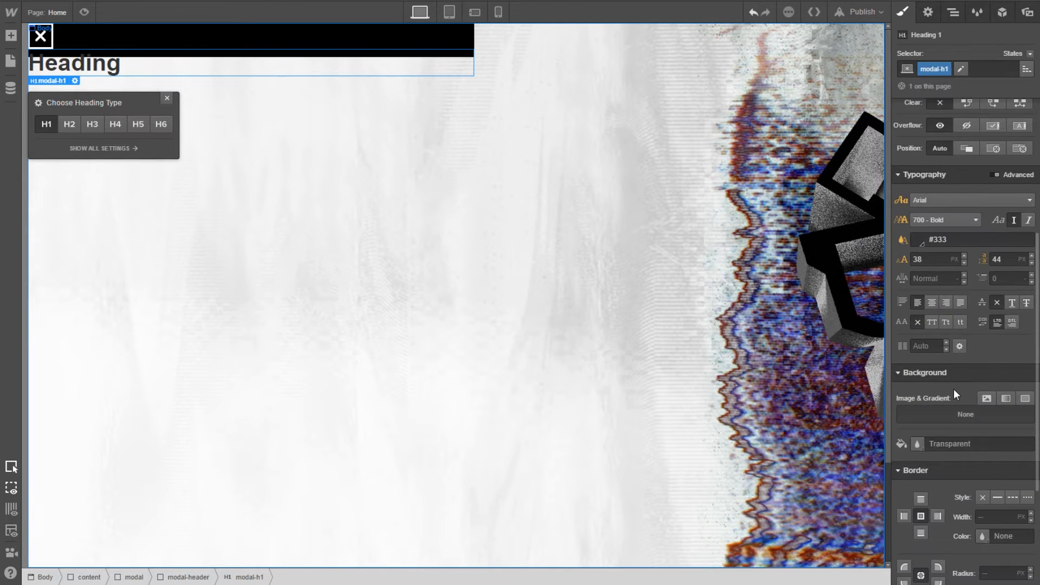
left_click(917, 245)
type("white")
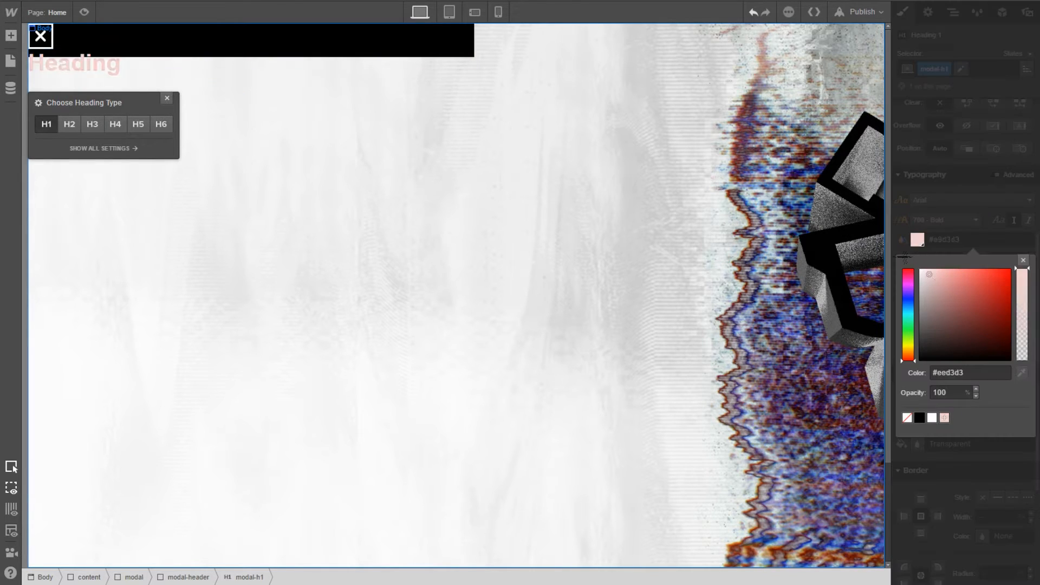
left_click(929, 222)
left_click(934, 268)
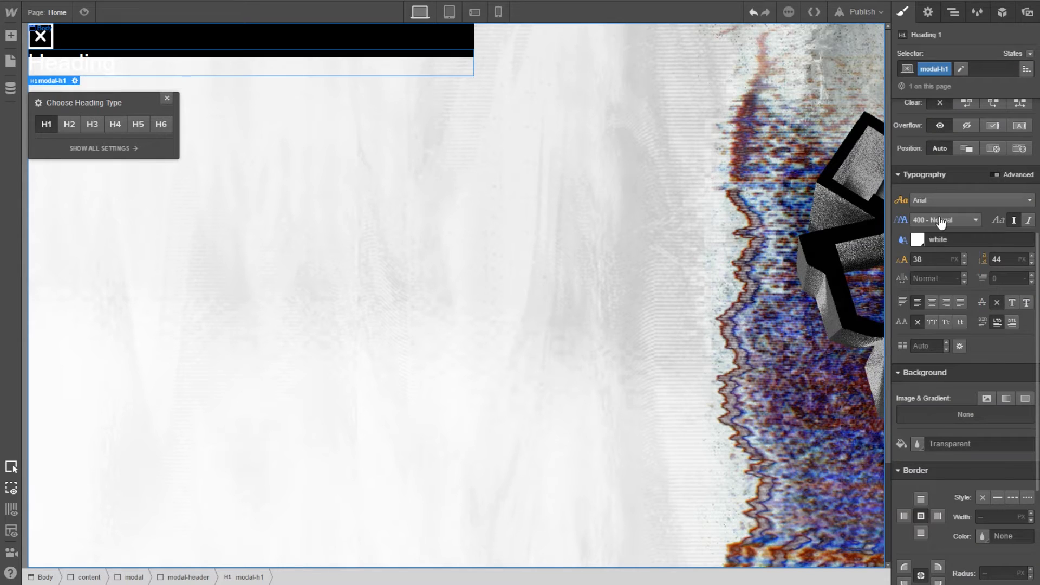
left_click(942, 200)
left_click(943, 216)
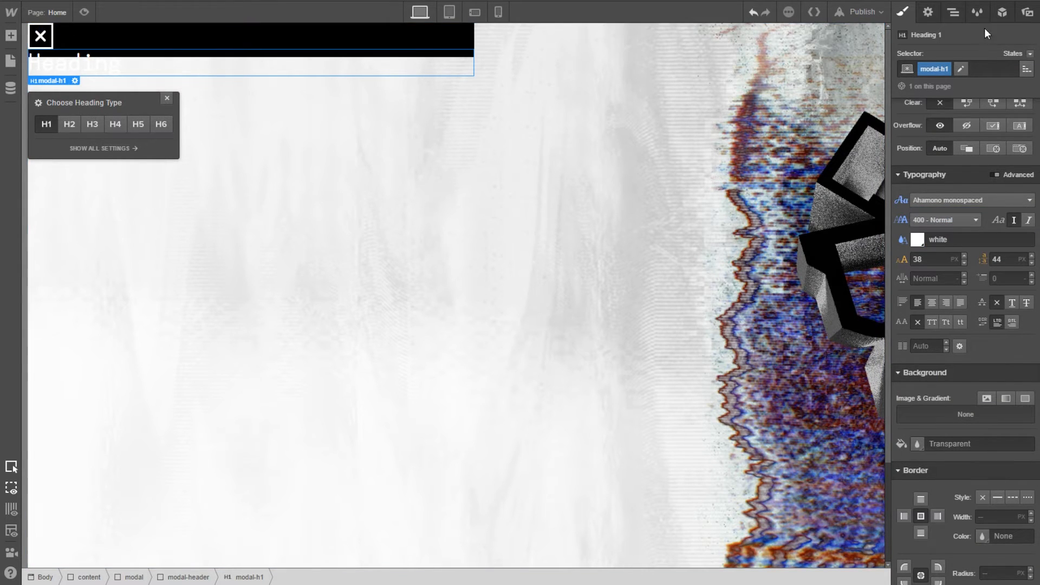
Make the modal-header block a horizontal flex layout with its children centred vertically
left_click(953, 12)
left_click(957, 100)
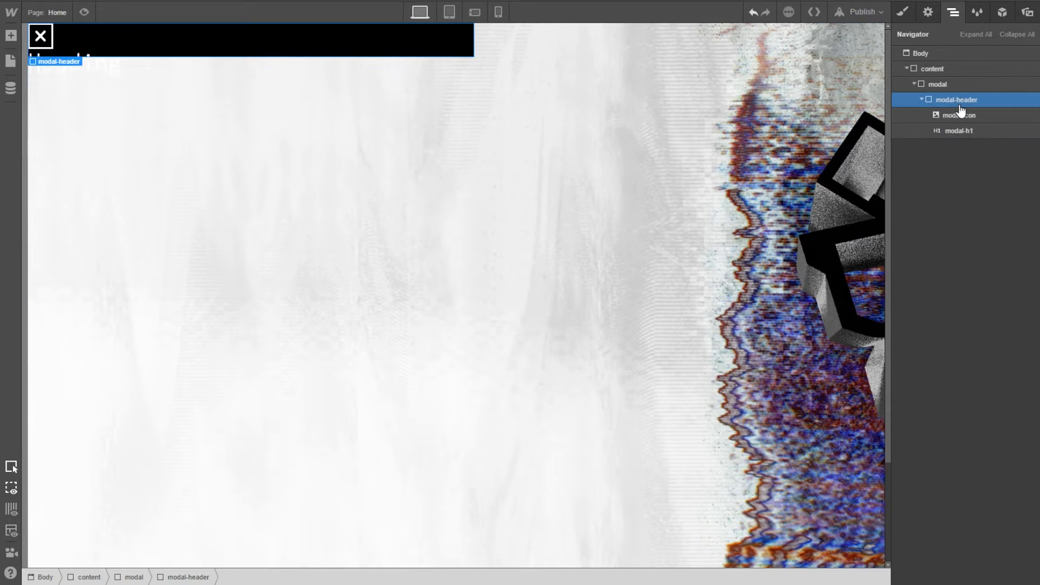
left_click(928, 13)
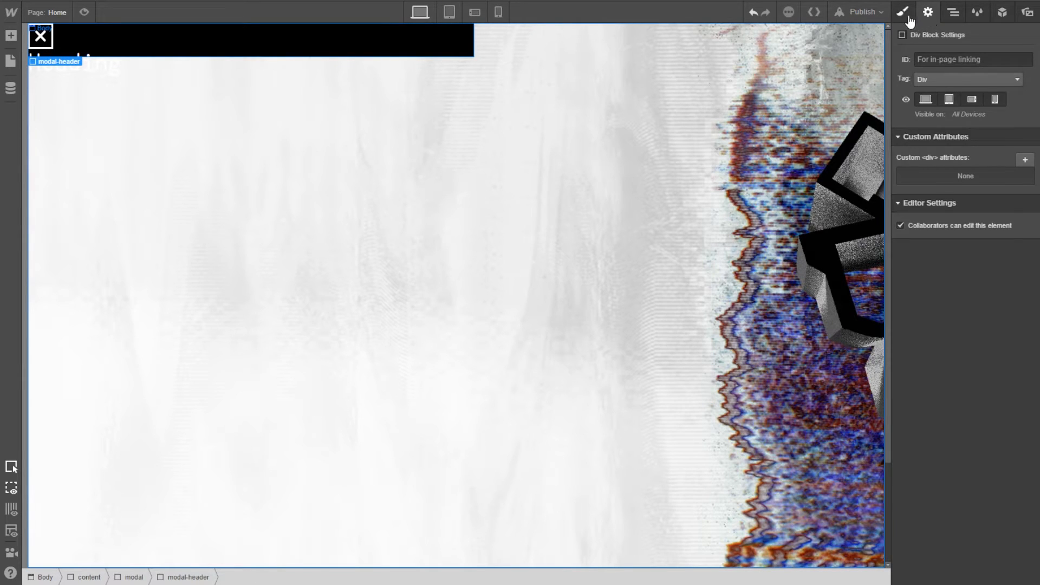
left_click(904, 13)
left_click(987, 143)
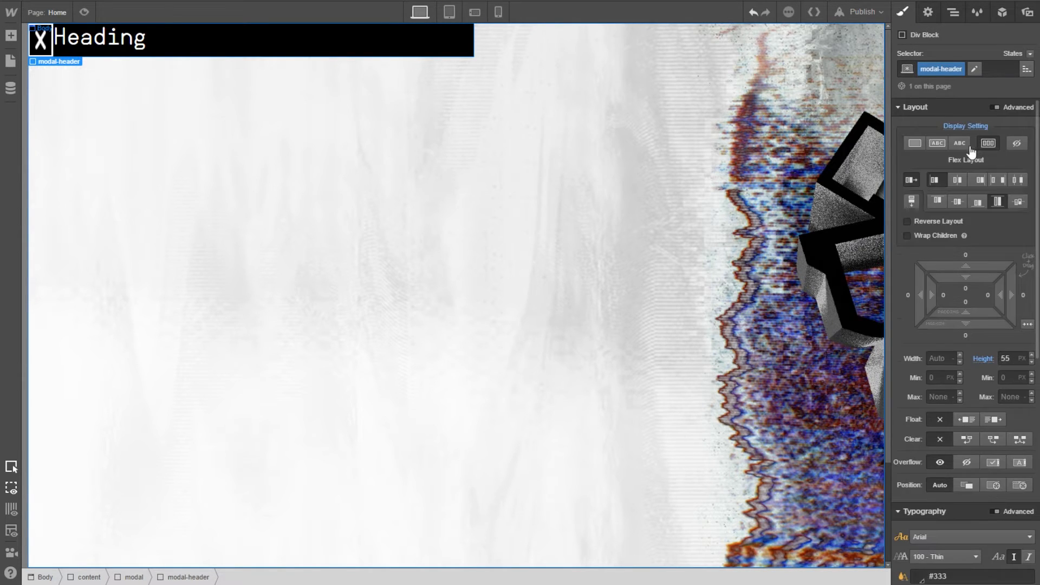
left_click(937, 204)
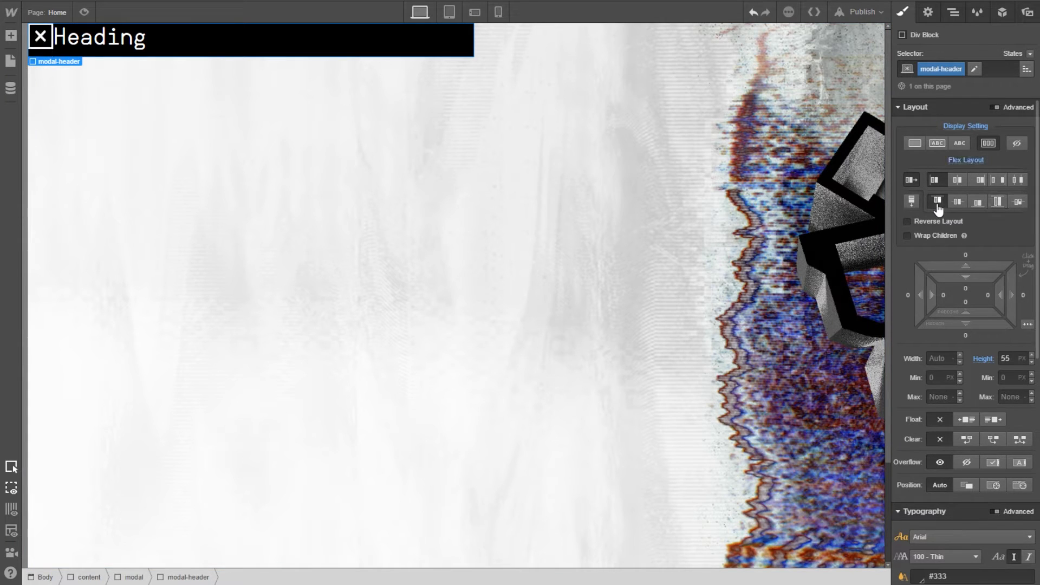
left_click(958, 204)
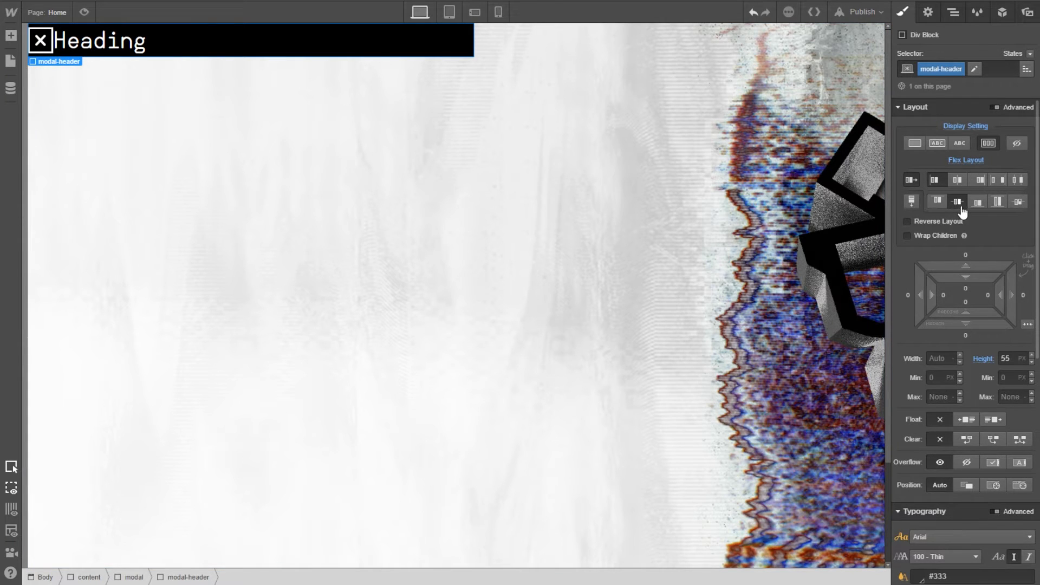
Give the modal-header block a left padding of 16 px
left_click(949, 20)
left_click(929, 13)
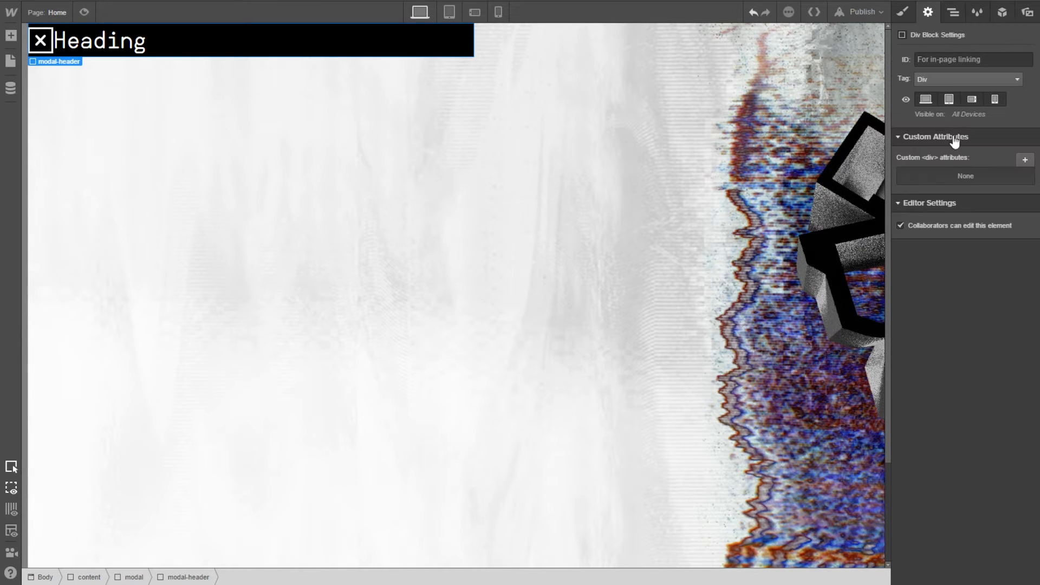
left_click(909, 18)
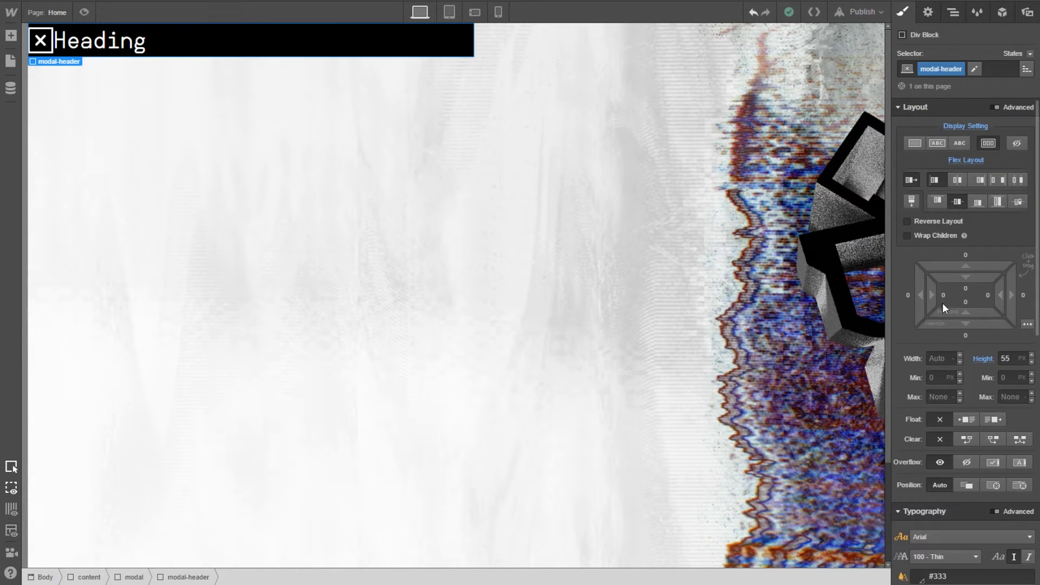
left_click_drag(931, 293, 964, 291)
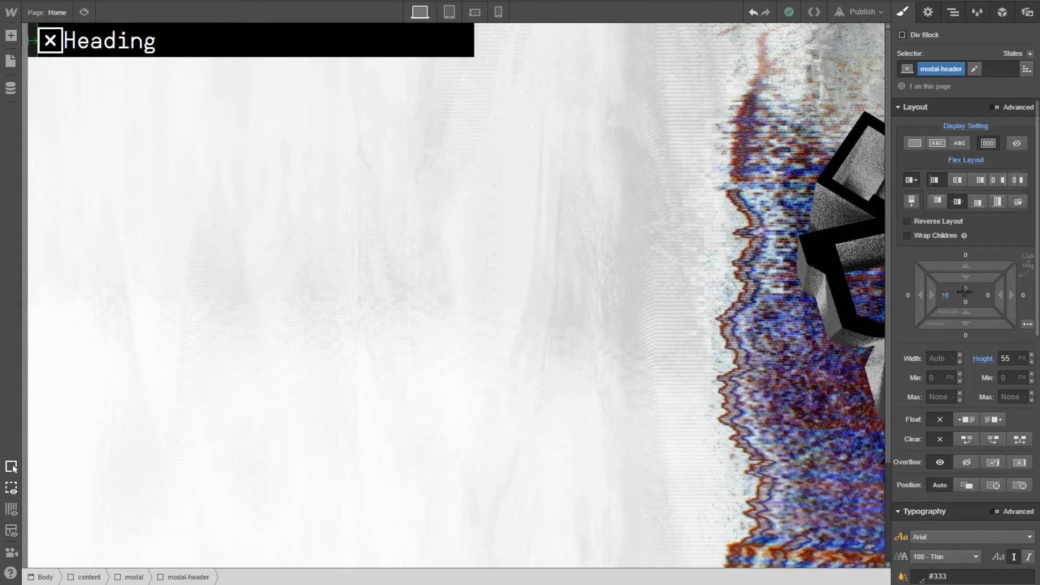
Switch to Photoshop, measure the gap between the black bar's left edge and the icon frame, and return to Webflow
key("alt+Tab")
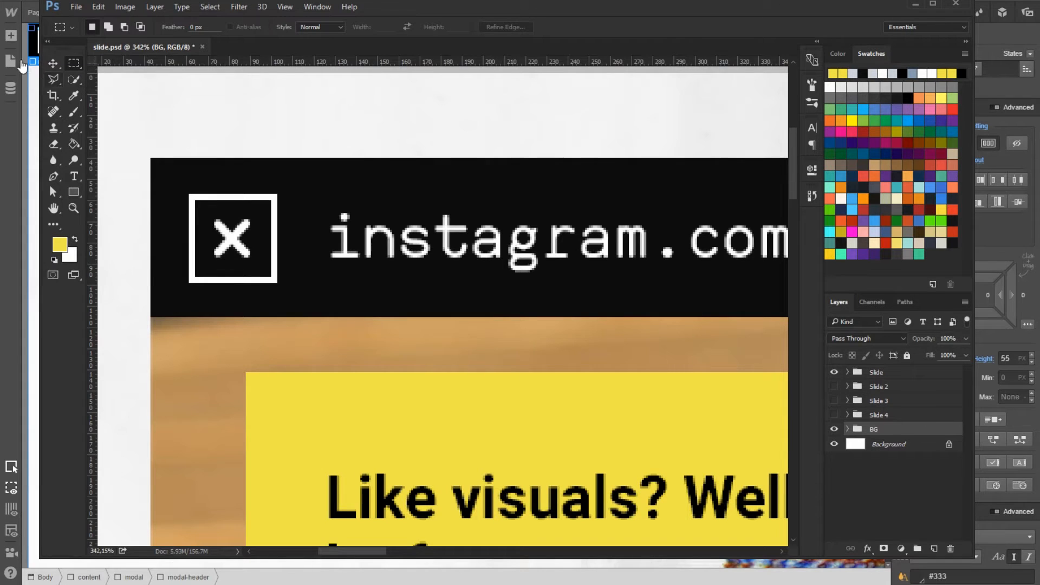
left_click_drag(151, 196, 187, 263)
left_click(14, 158)
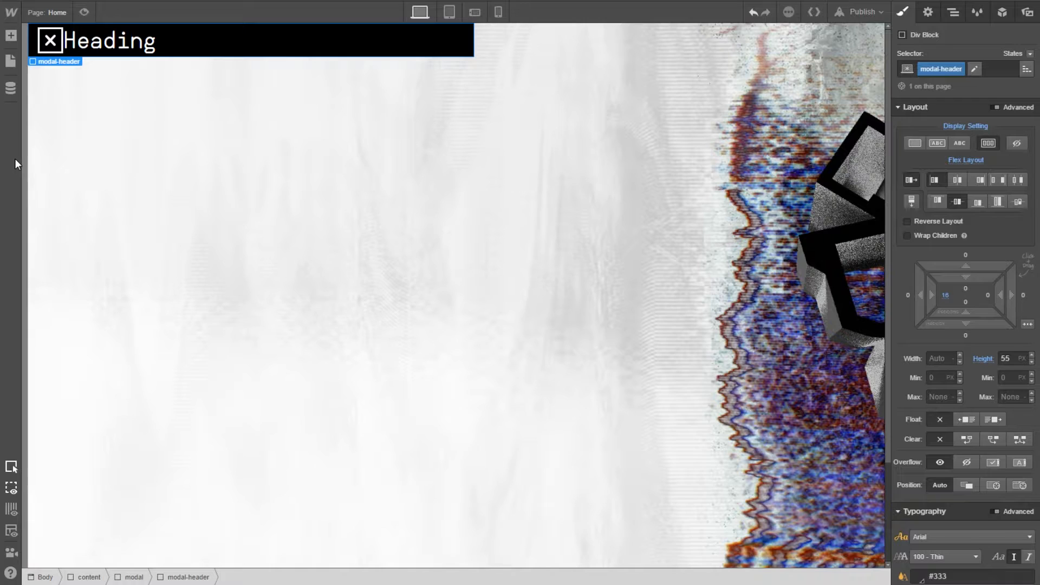
Increase the modal-header block's left padding to 18 px
left_click(947, 296)
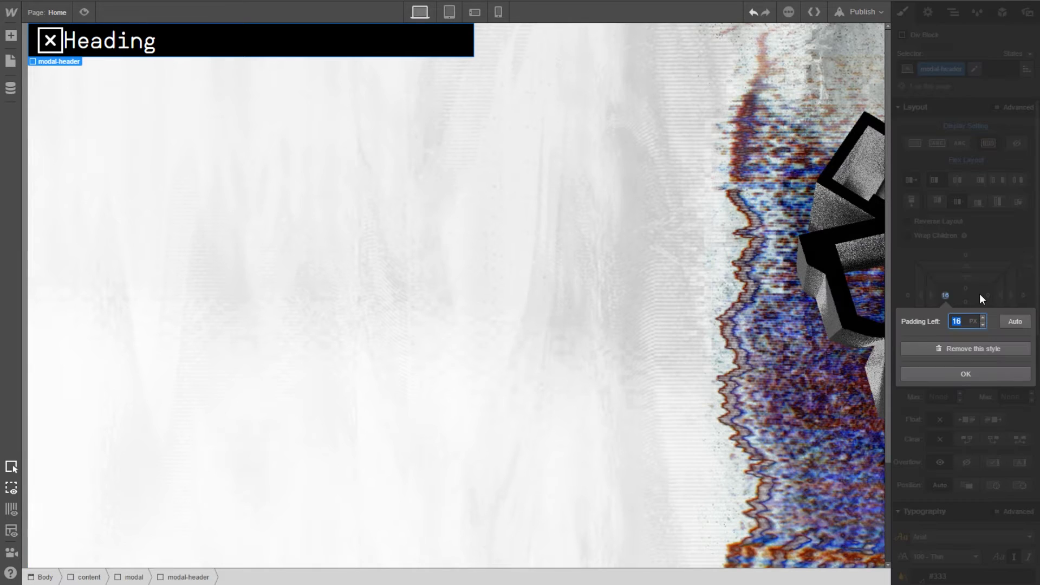
key("Up")
key("Up")
key("Return")
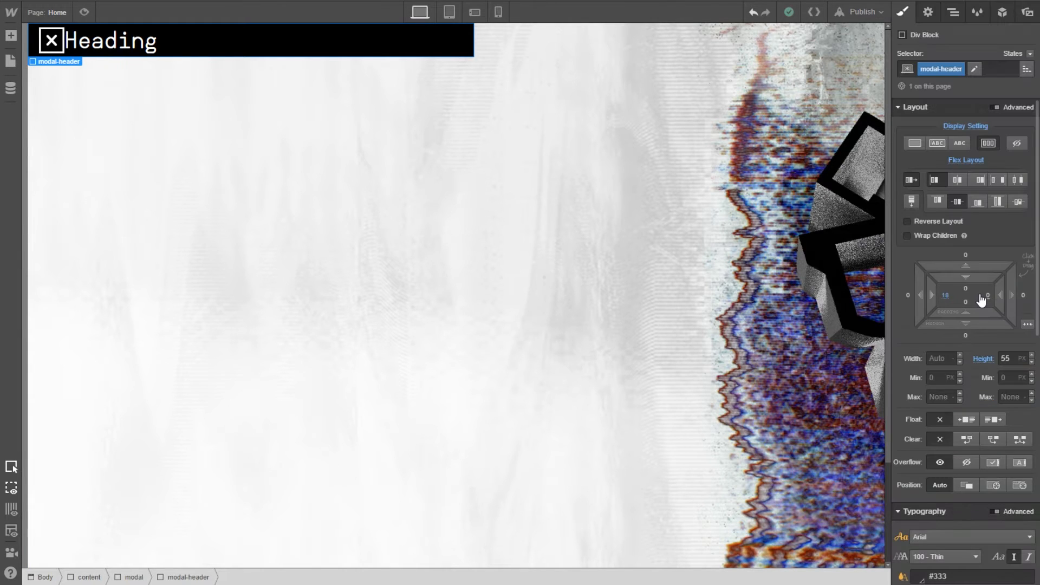
Give the modal-h1 heading a left padding of about 19 px
left_click(68, 39)
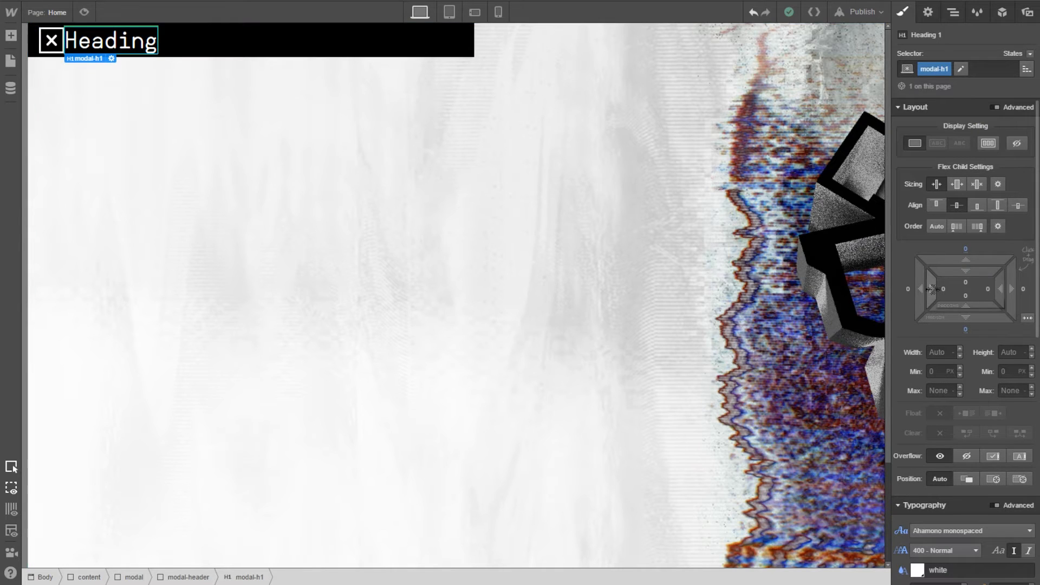
left_click_drag(944, 289, 950, 290)
left_click_drag(964, 290, 969, 290)
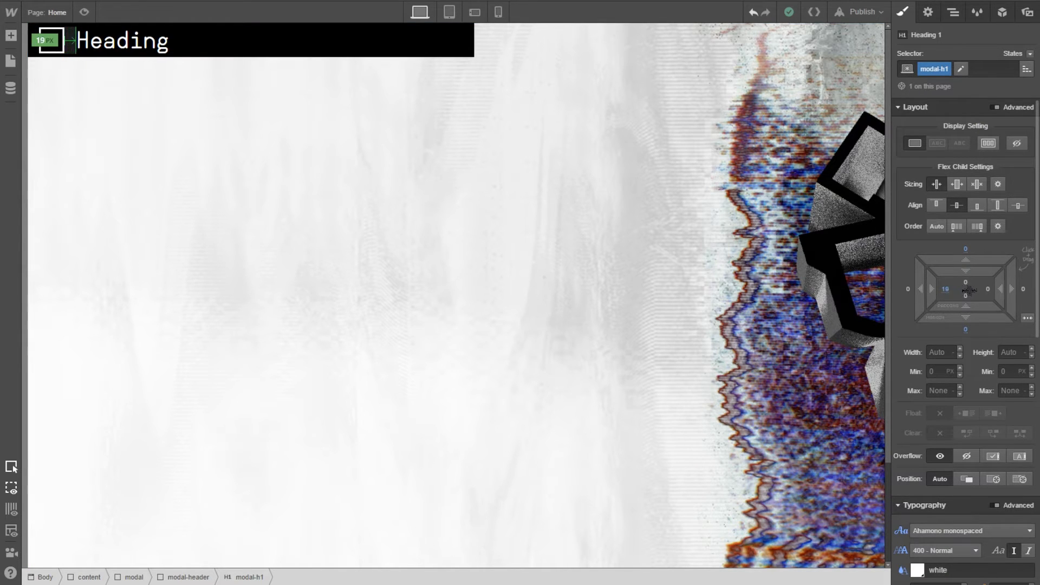
Switch to Photoshop, measure the gap between the icon frame and the header text, and return to Webflow
left_click(282, 584)
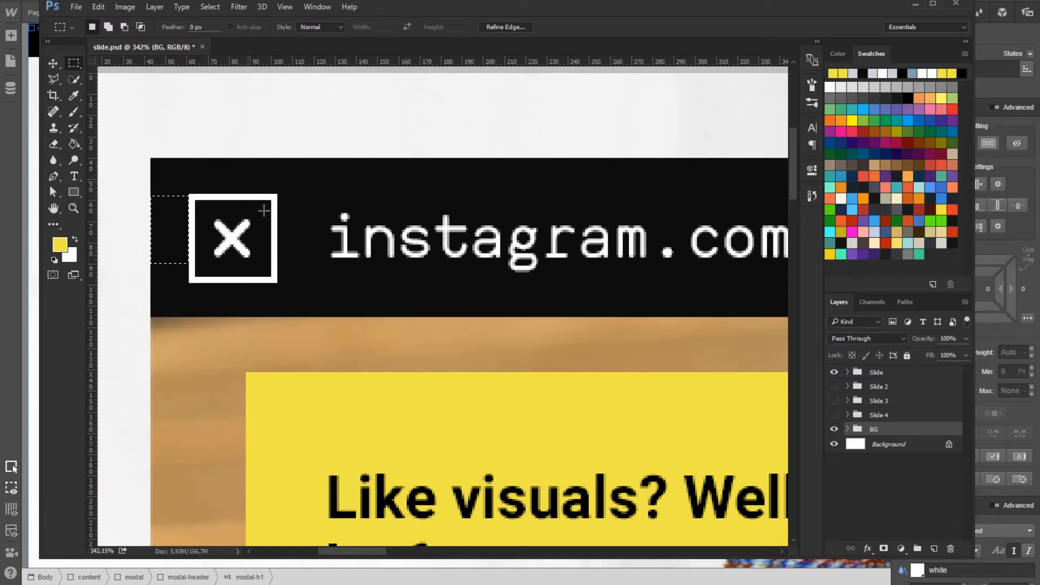
key("ctrl+d")
left_click_drag(330, 223, 277, 267)
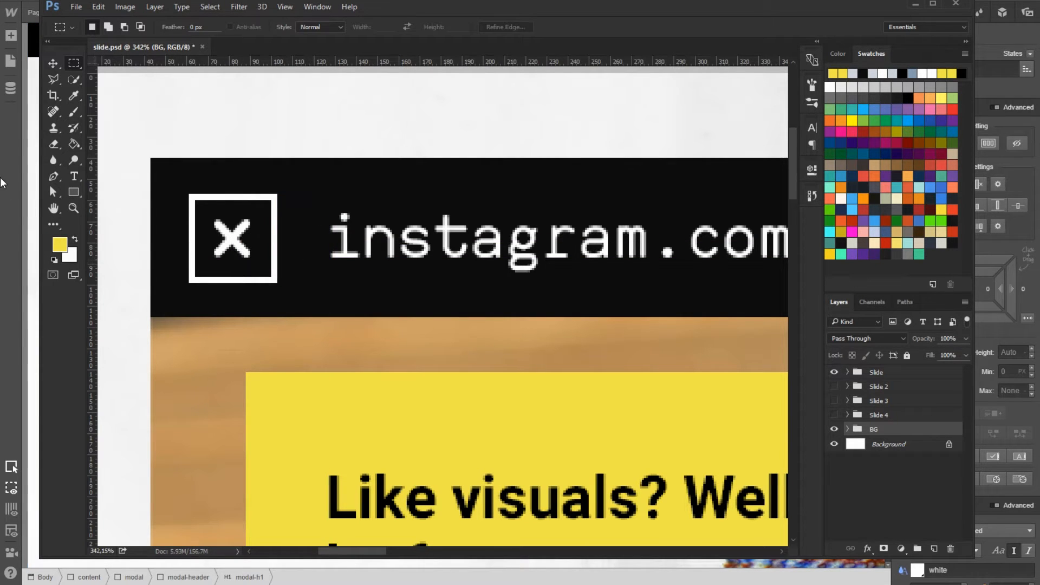
key("alt+Tab")
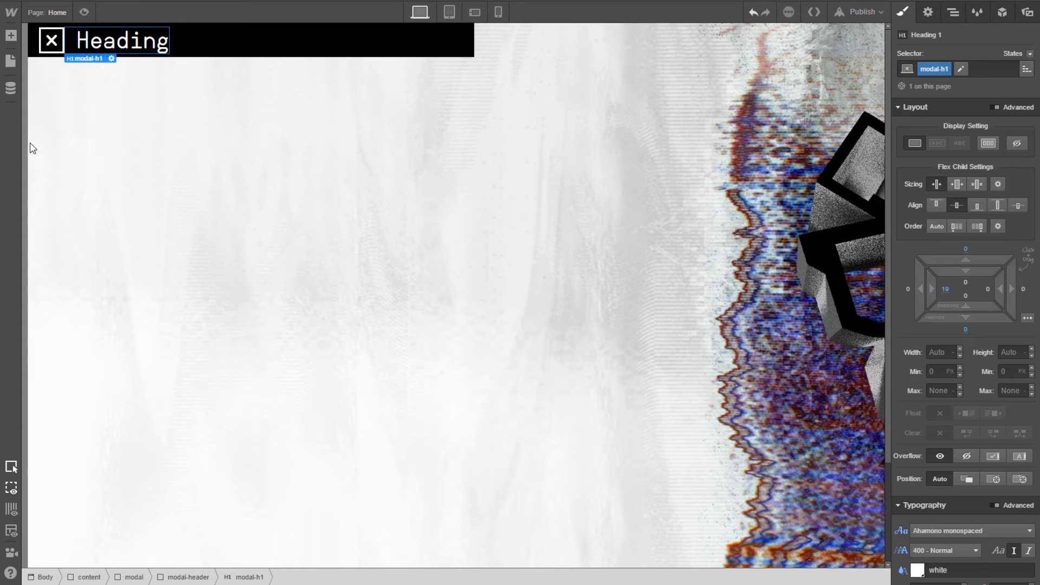
Set the modal-h1 heading's left padding to 25 px
left_click(945, 288)
type("25")
key("Return")
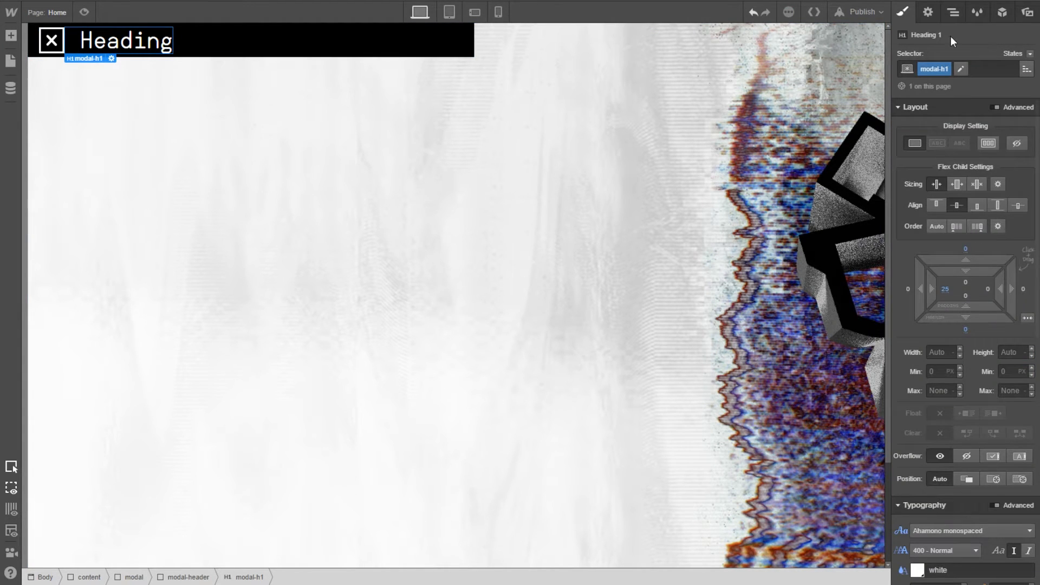
Replace the heading's placeholder text with "livespace.se"
double_click(162, 42)
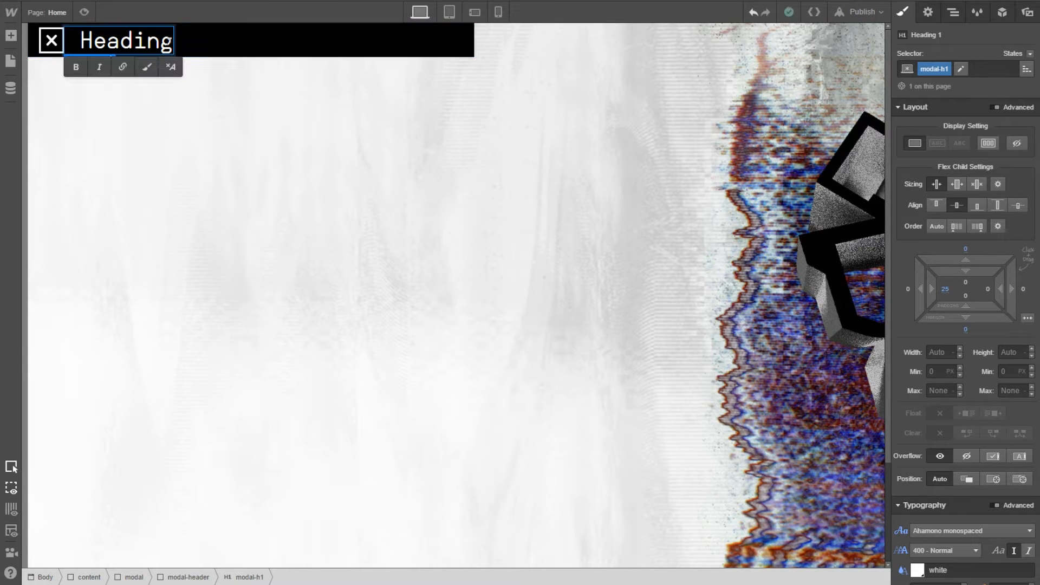
left_click_drag(169, 41, 81, 41)
type("l")
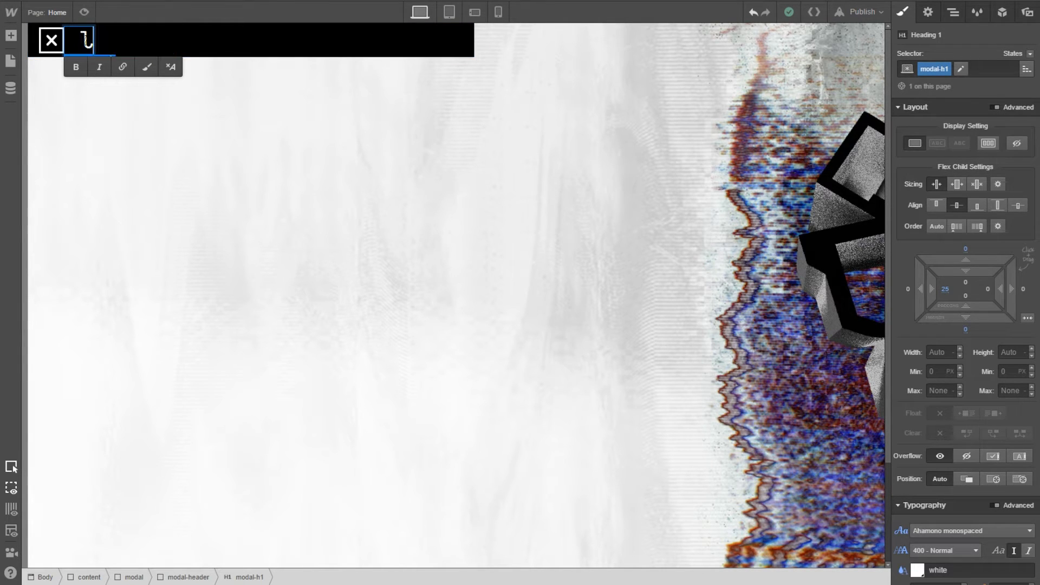
type("ivespace.se")
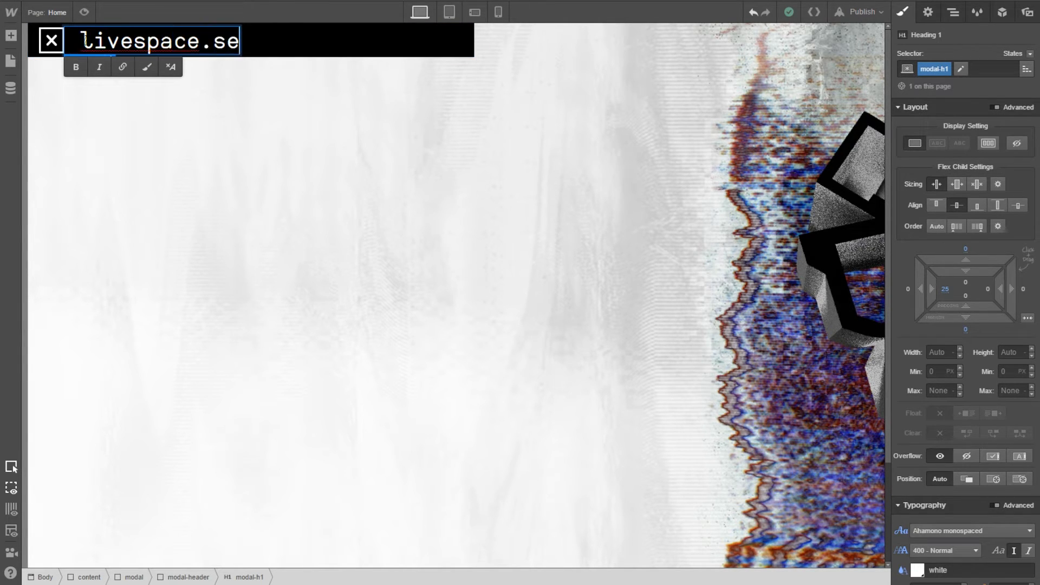
Rewrite the entire heading text as "instagram.com/livespace.se" and finish editing it
key("ctrl+a")
type("ins")
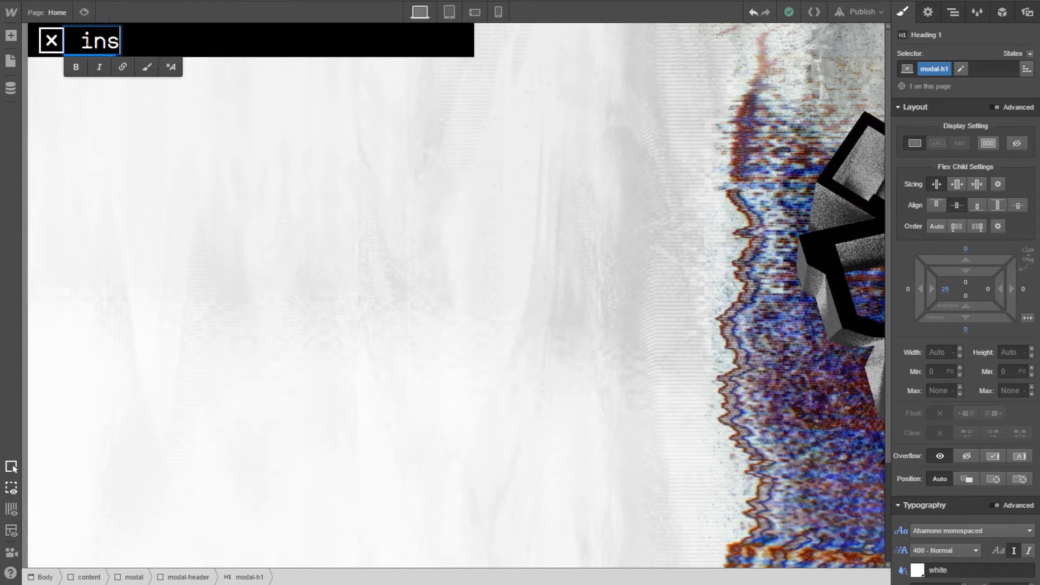
type("tagram.")
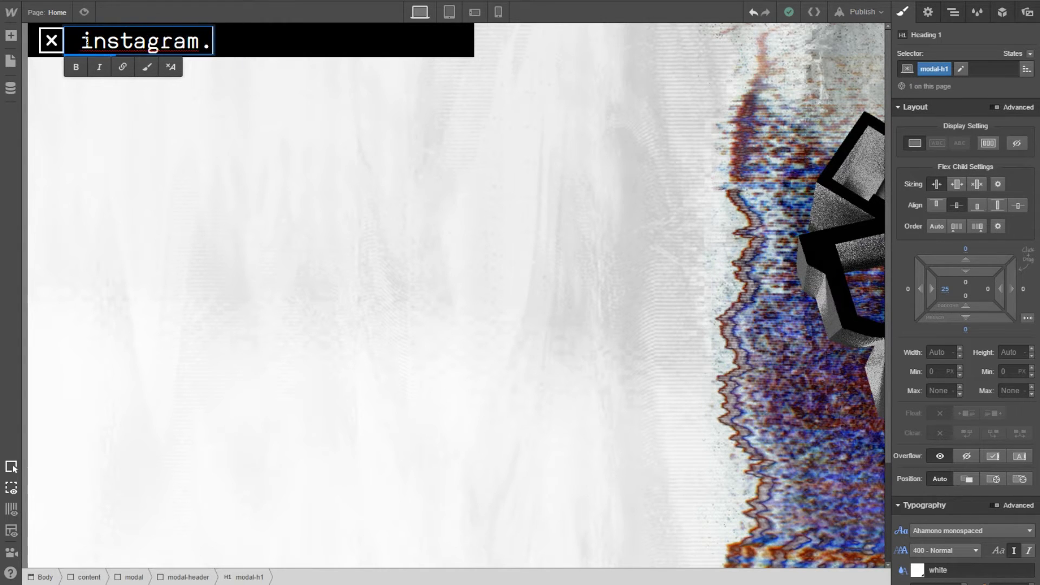
type("com/li")
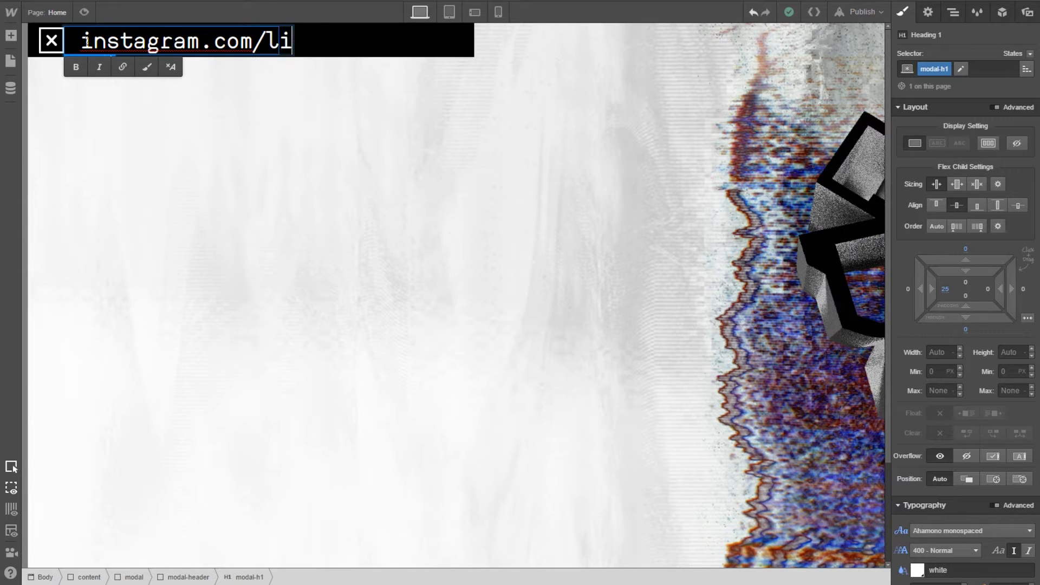
type("vespace.se")
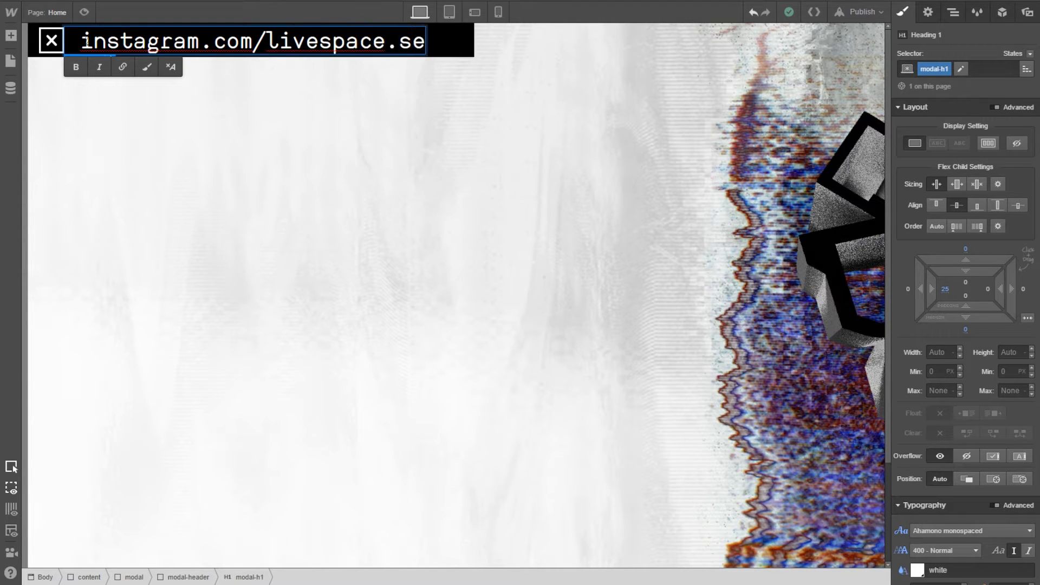
left_click(378, 154)
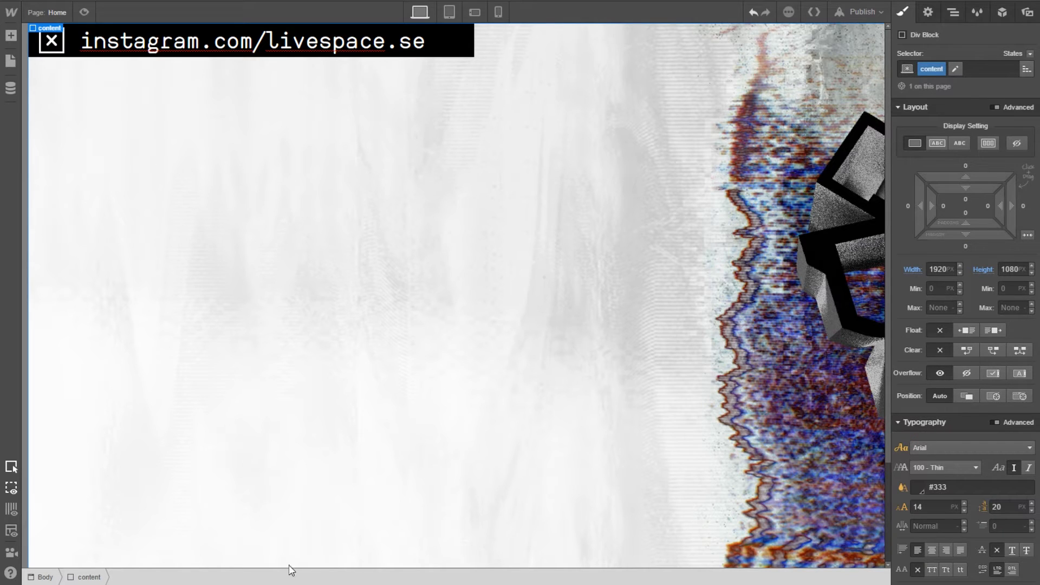
Switch to Photoshop, check the font size of the header bar's instagram.com/livespace.se text, and return to Webflow
key("alt+Tab")
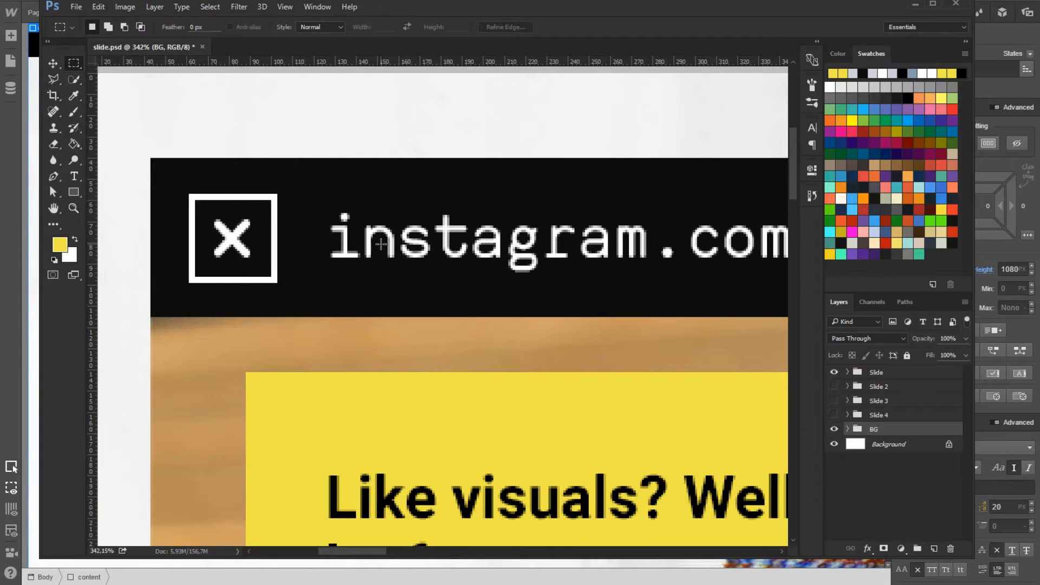
scroll(380, 244, "down", 8)
scroll(783, 261, "down", 3)
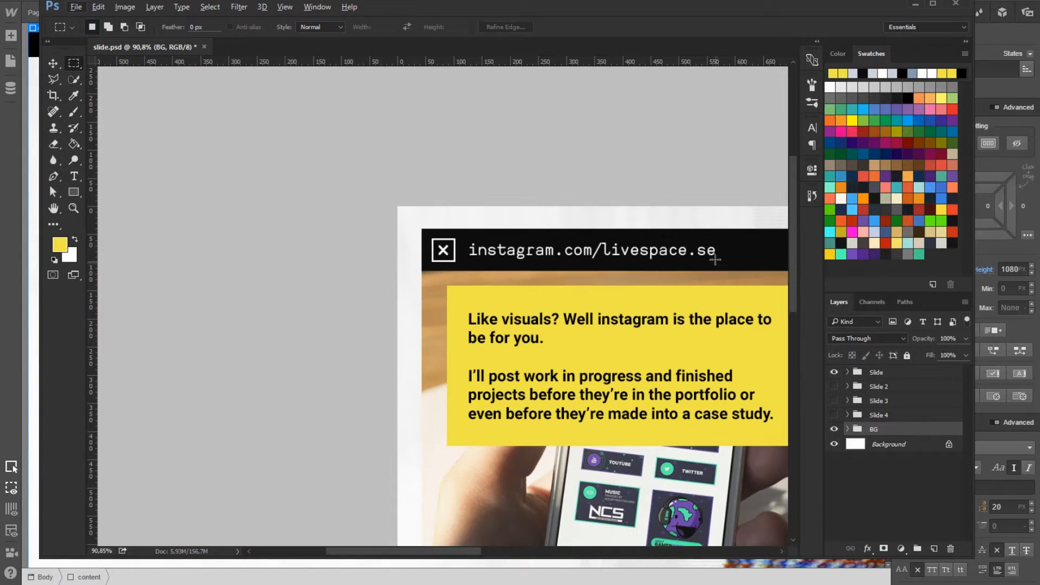
left_click_drag(713, 254, 497, 246)
key("t")
left_click(373, 238)
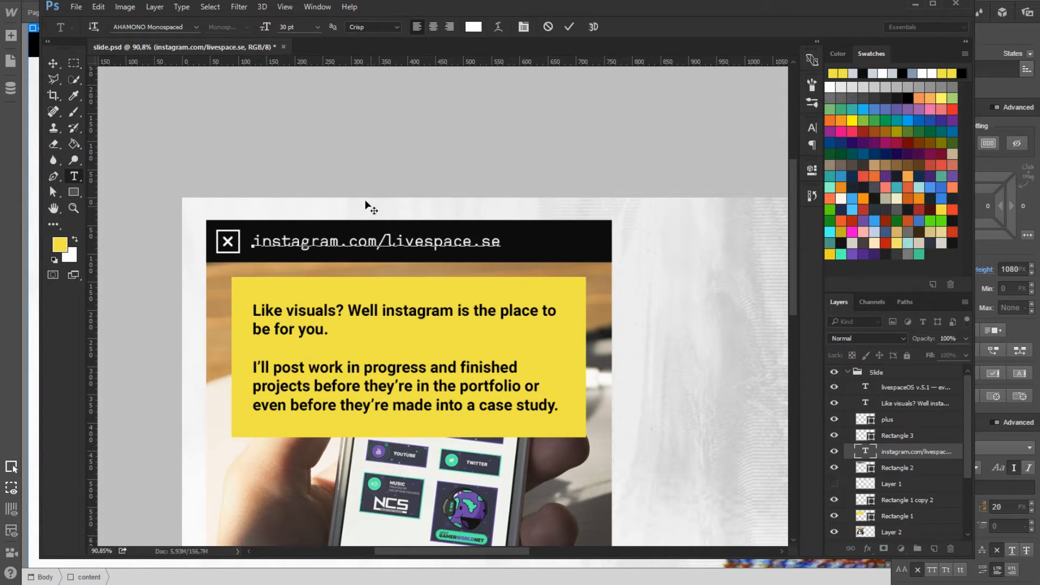
key("alt+Tab")
Set the font size of the modal-h1 heading to 30 px
double_click(204, 42)
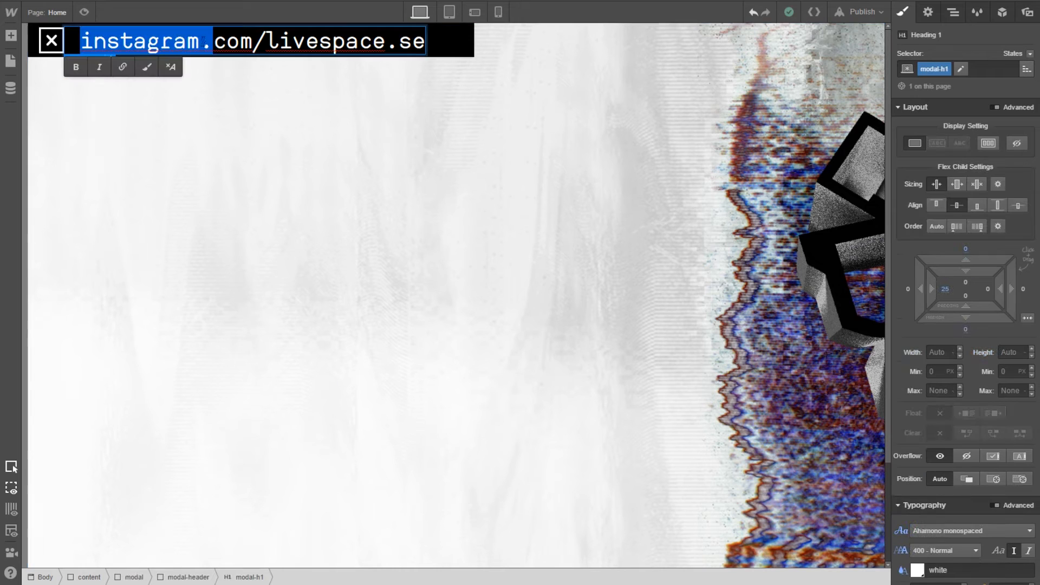
left_click(225, 42)
key("ctrl+a")
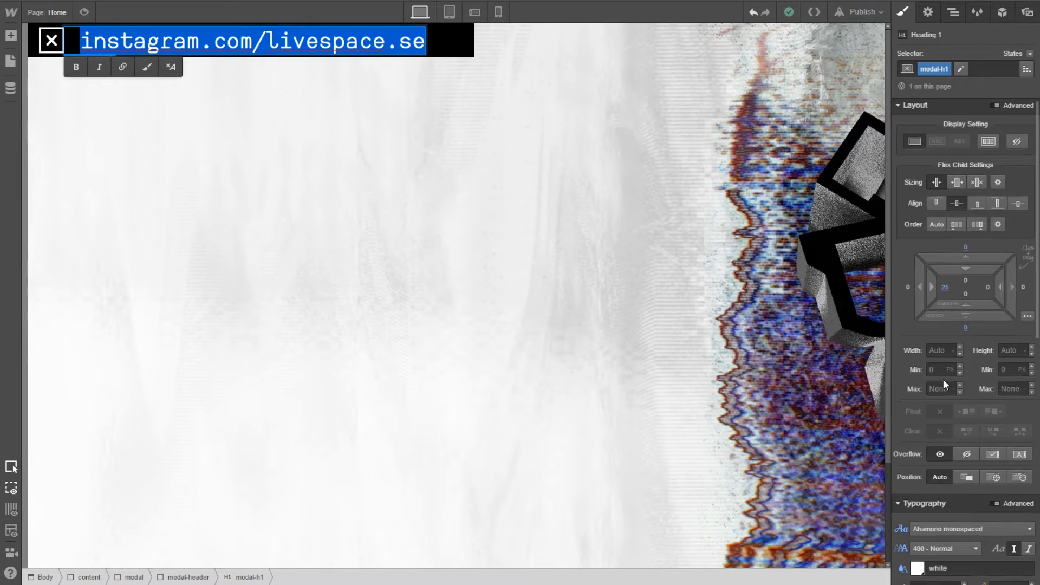
scroll(944, 379, "down", 3)
left_click(929, 404)
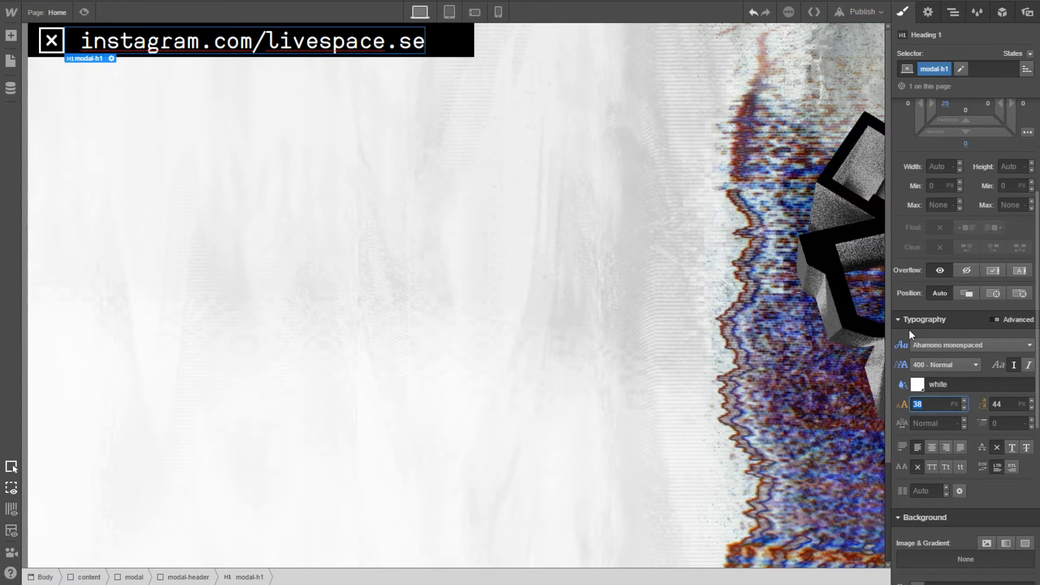
type("30")
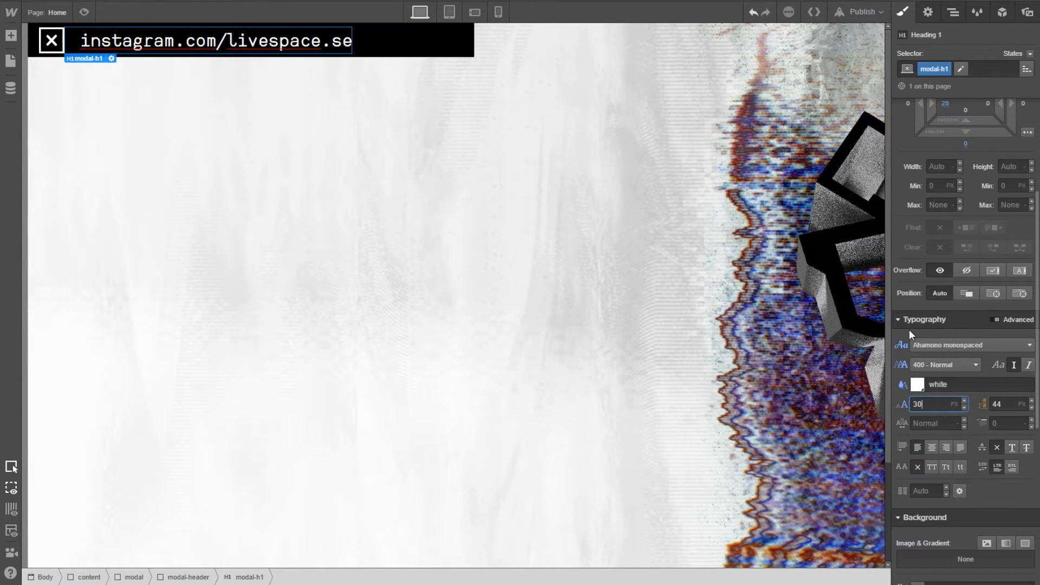
left_click(302, 165)
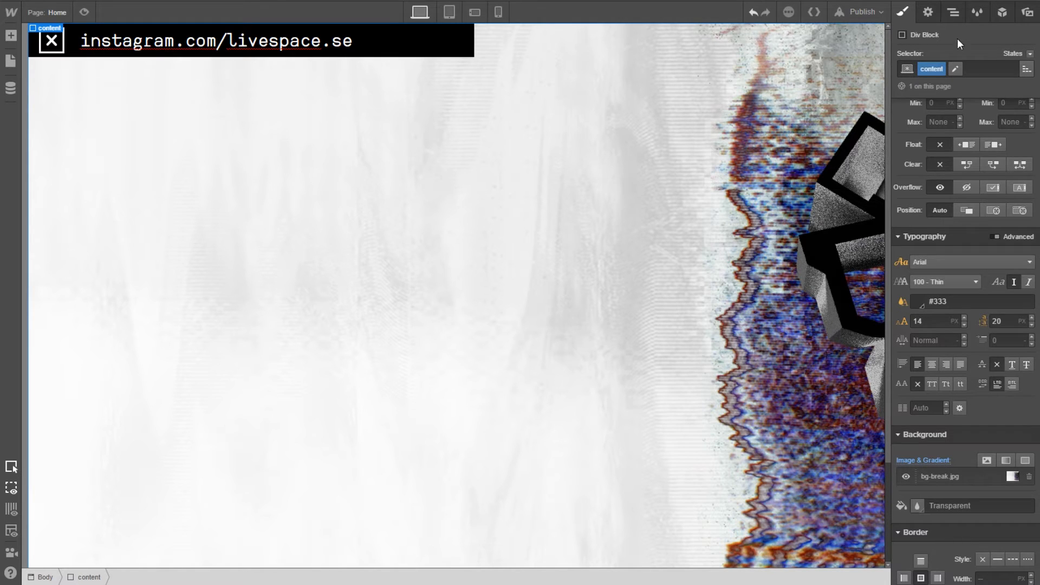
Add a div block inside the modal, directly beneath the modal-header block
left_click(953, 12)
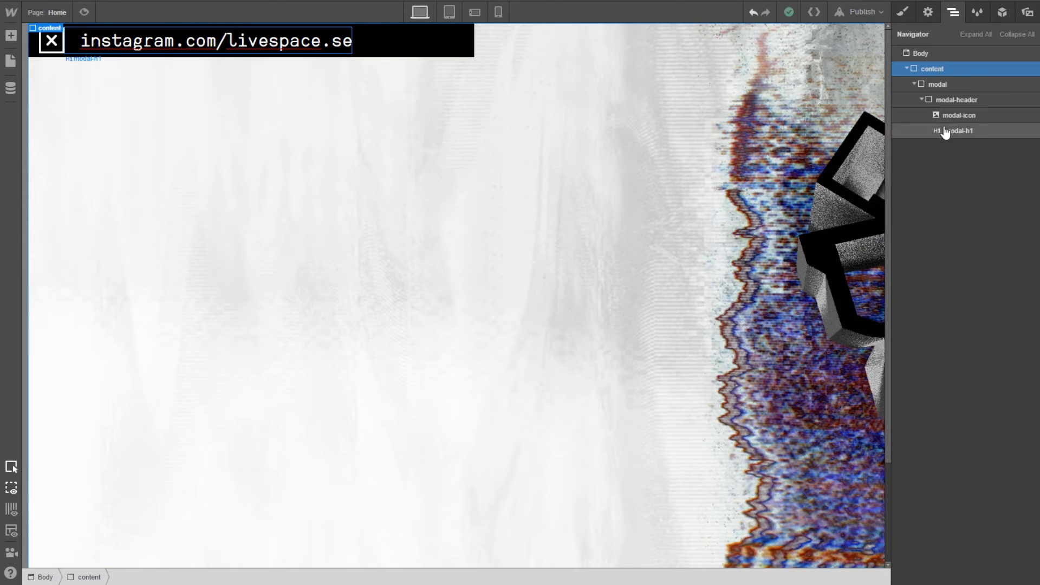
left_click(922, 100)
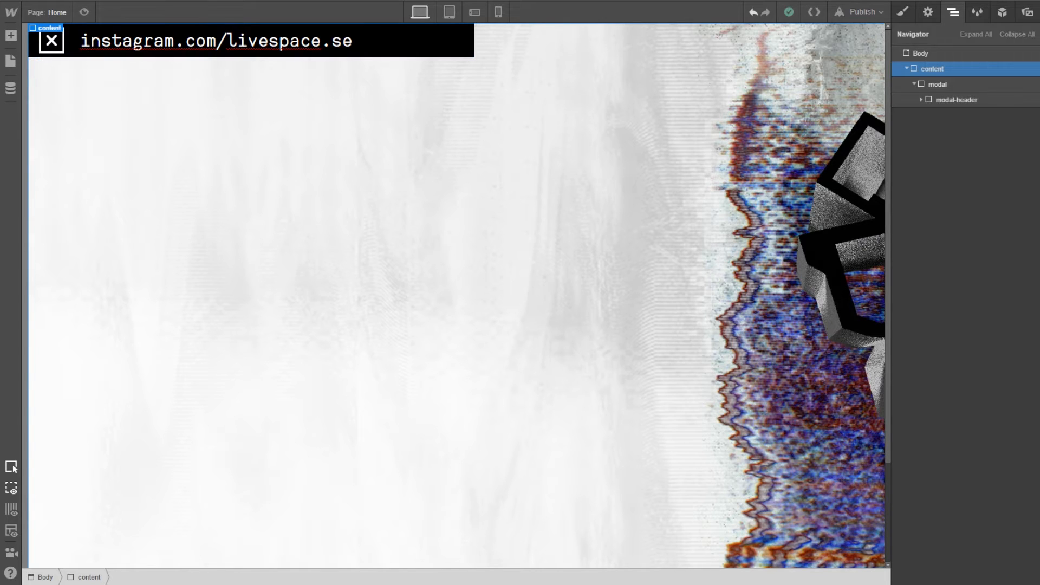
left_click(10, 35)
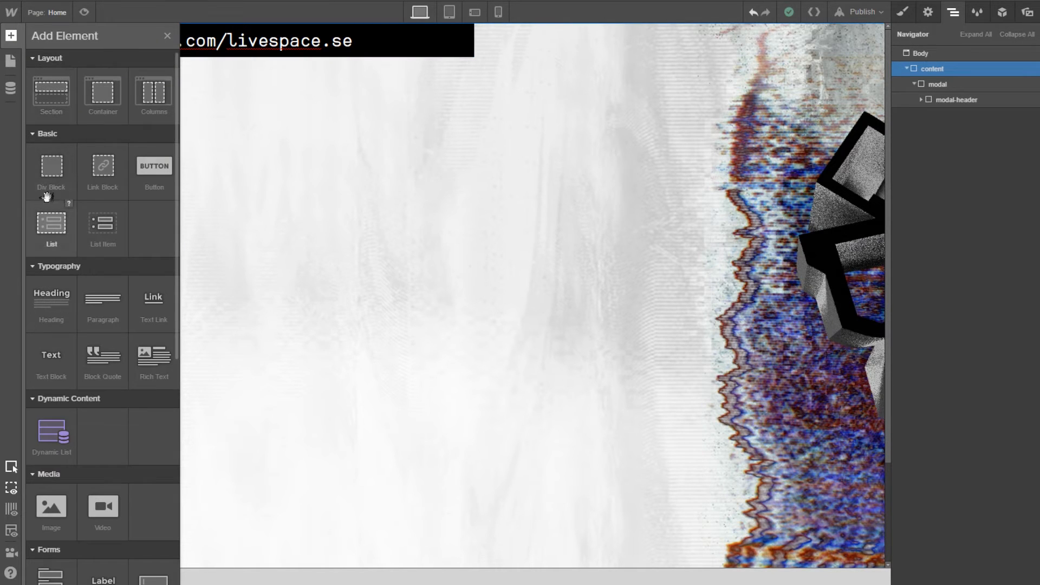
left_click_drag(52, 182, 956, 115)
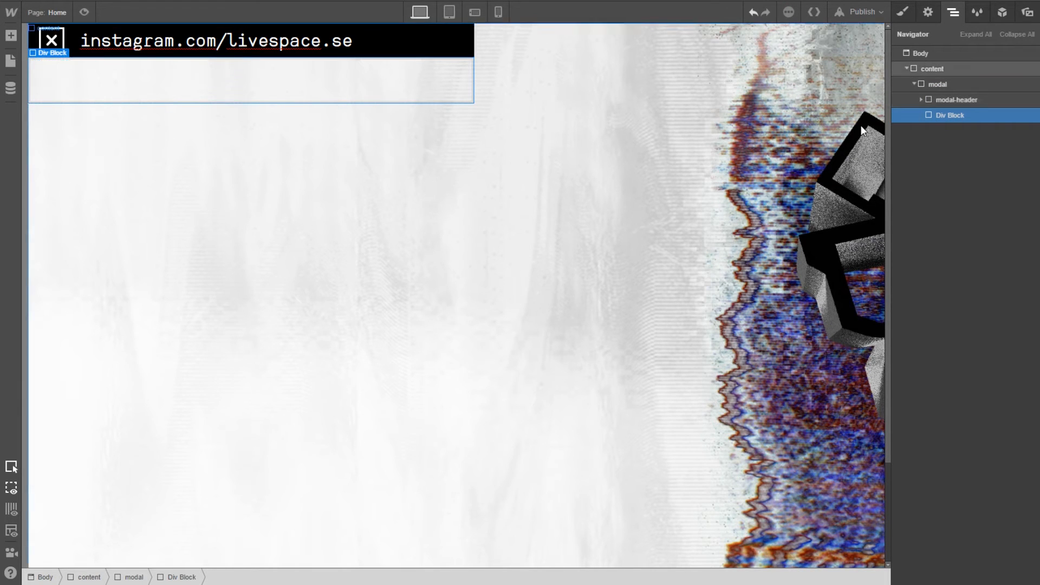
Create the class instagram-post and assign it to the new div block
left_click(901, 12)
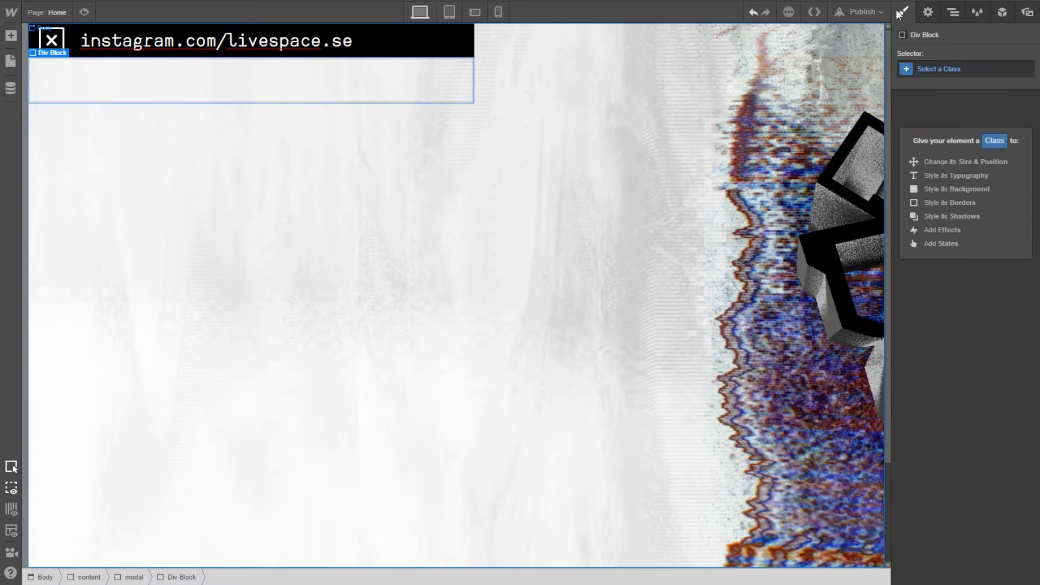
left_click(940, 67)
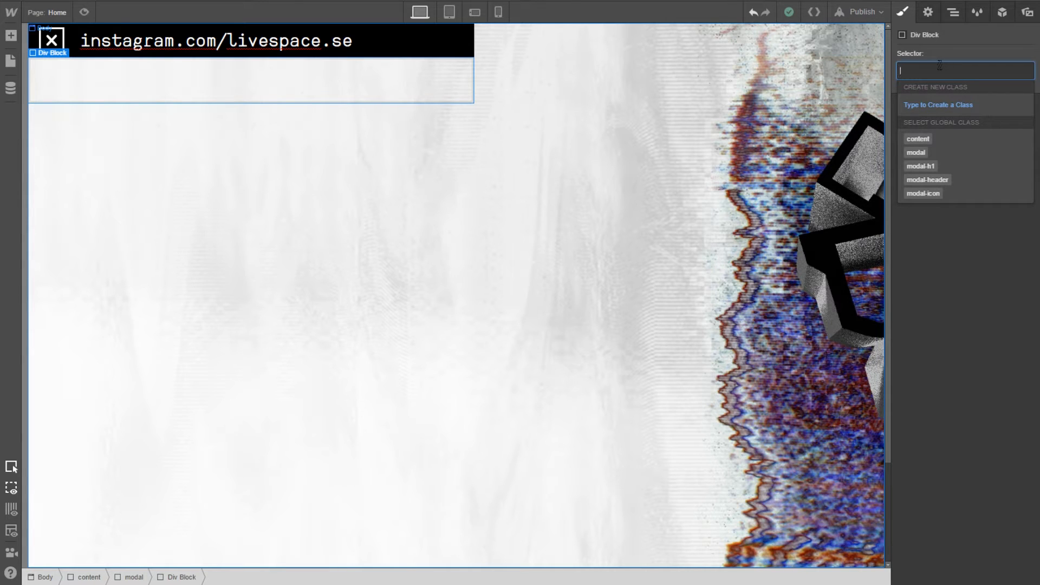
type("instagram-po")
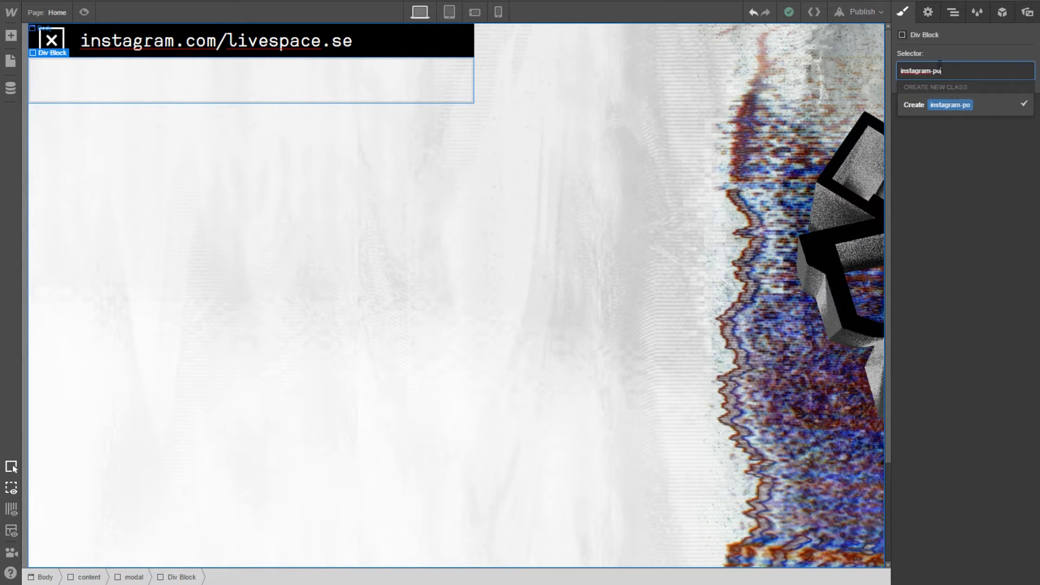
type("st")
key("Return")
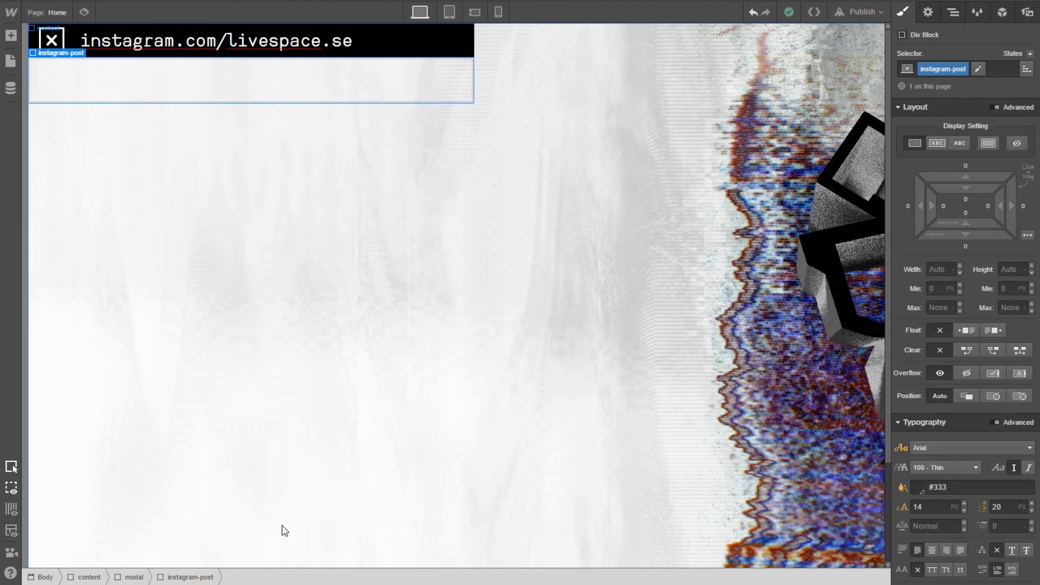
Switch to Photoshop, measure the width of the photo area below the header bar with the Rectangular Marquee, and return to Webflow
left_click(275, 584)
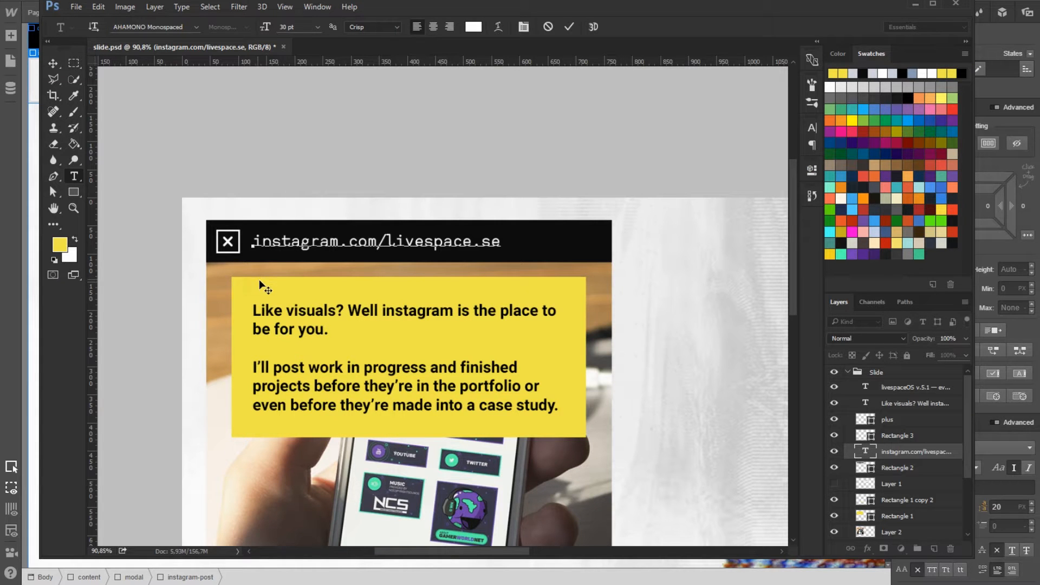
left_click(73, 64)
left_click_drag(228, 301, 235, 168)
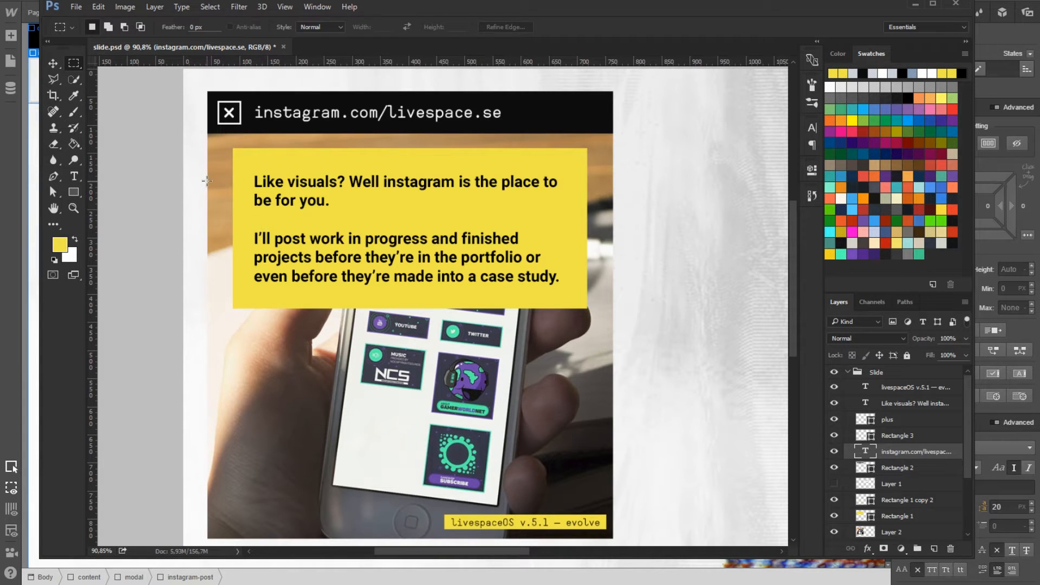
left_click_drag(207, 180, 258, 220)
key("ctrl+d")
left_click_drag(208, 186, 613, 277)
left_click(914, 4)
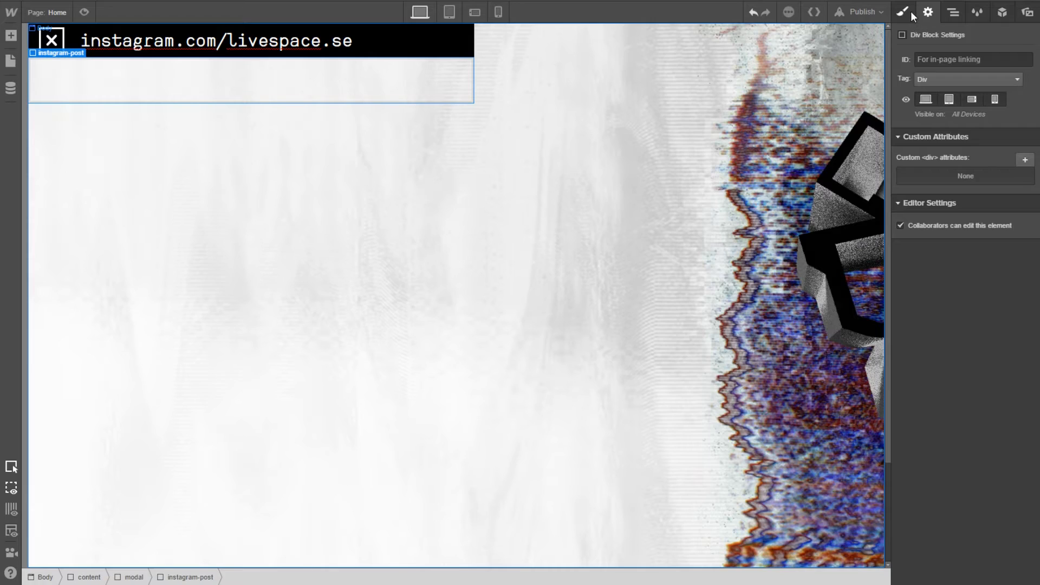
Give the instagram-post block the background image aj-starting.jpg and size the image to cover the block
left_click(911, 11)
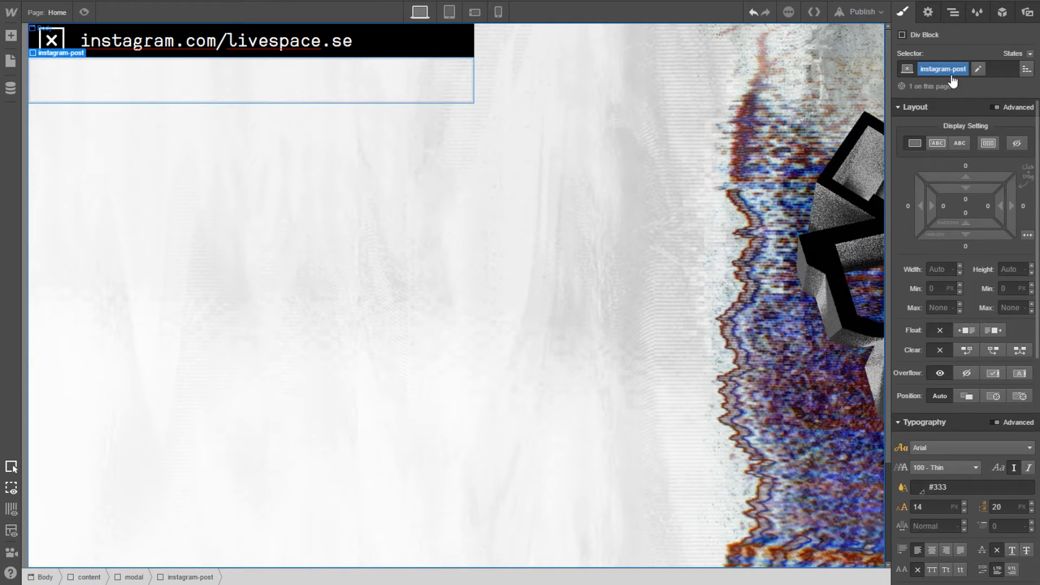
scroll(954, 373, "down", 3)
scroll(957, 445, "down", 3)
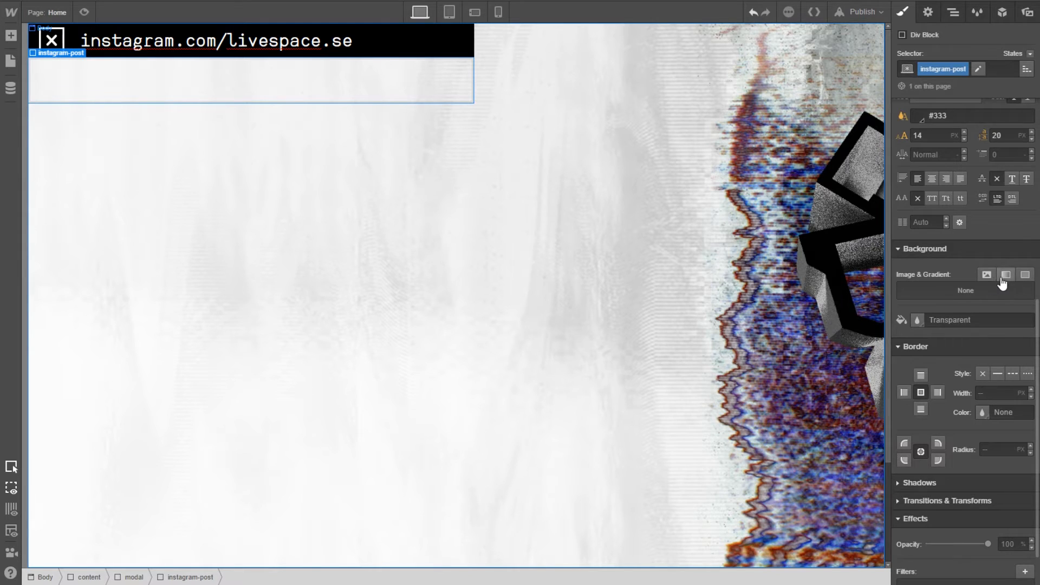
left_click(987, 274)
left_click(953, 341)
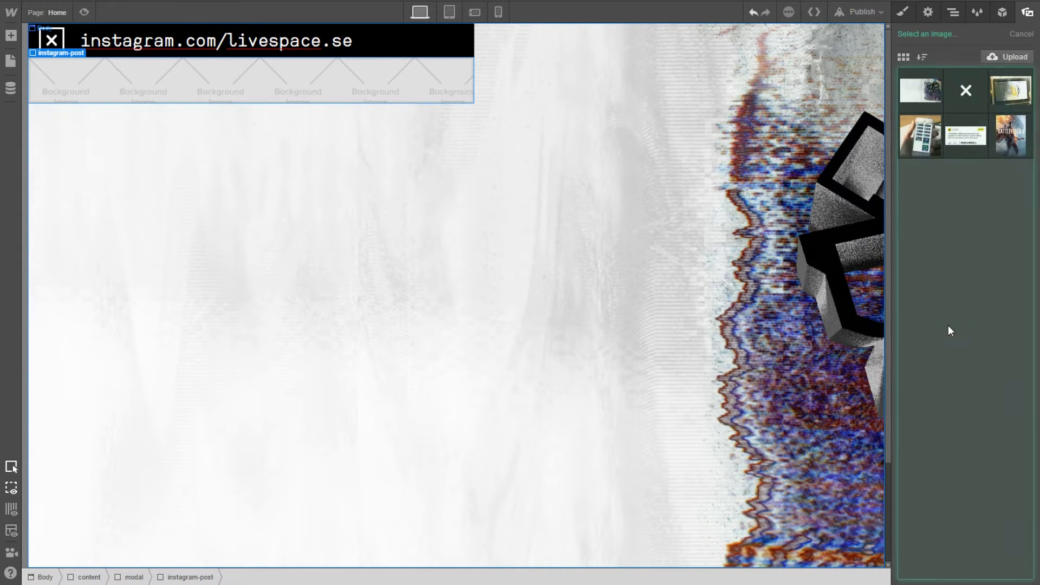
left_click(1009, 91)
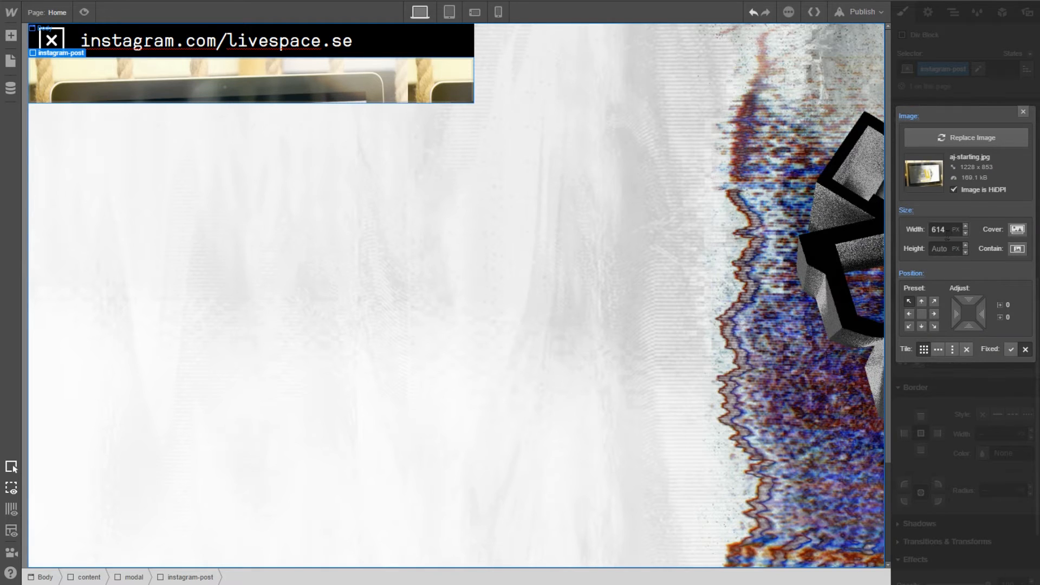
left_click(945, 233)
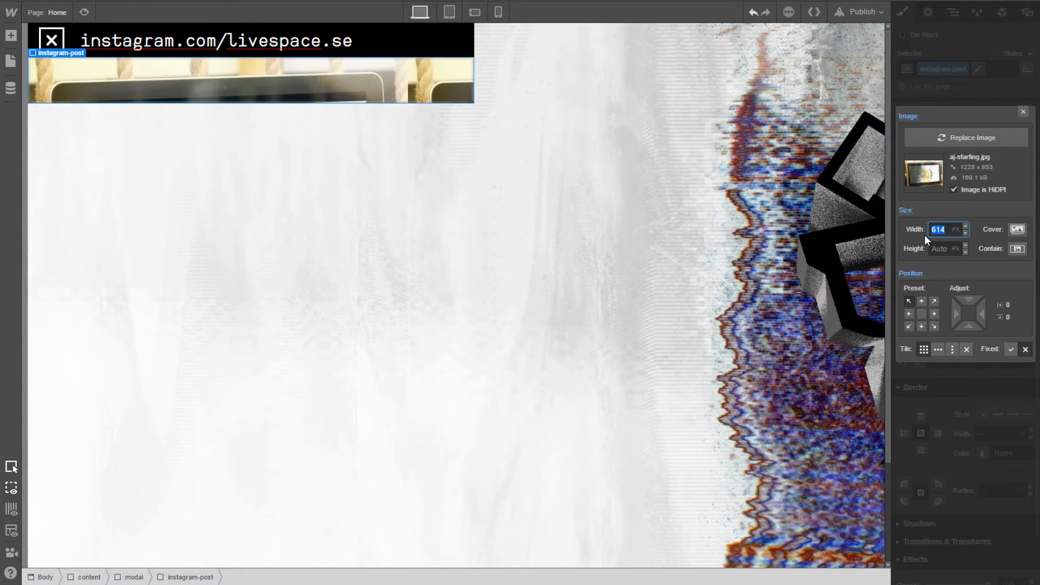
left_click(1017, 229)
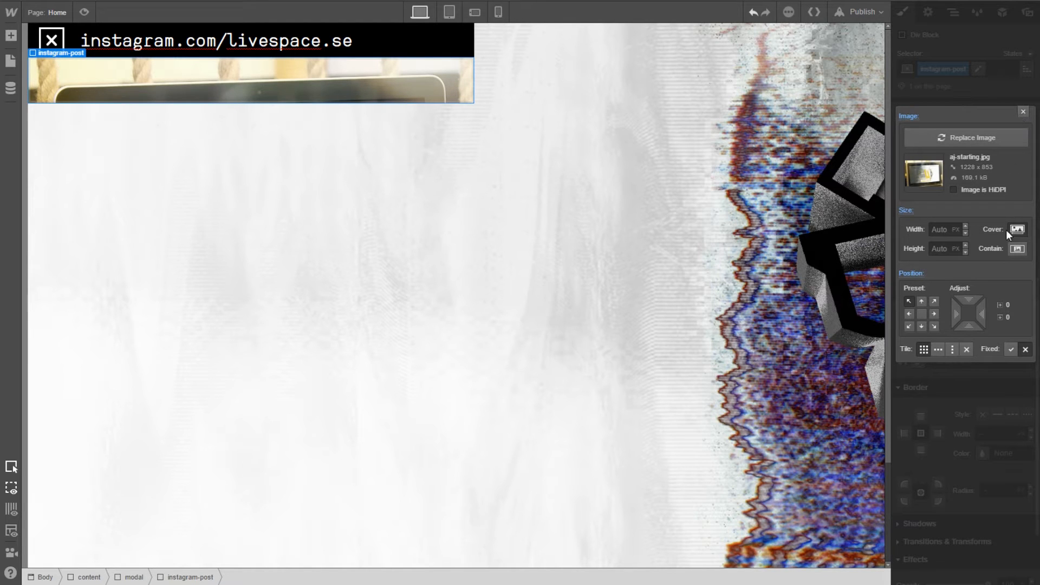
left_click(1023, 112)
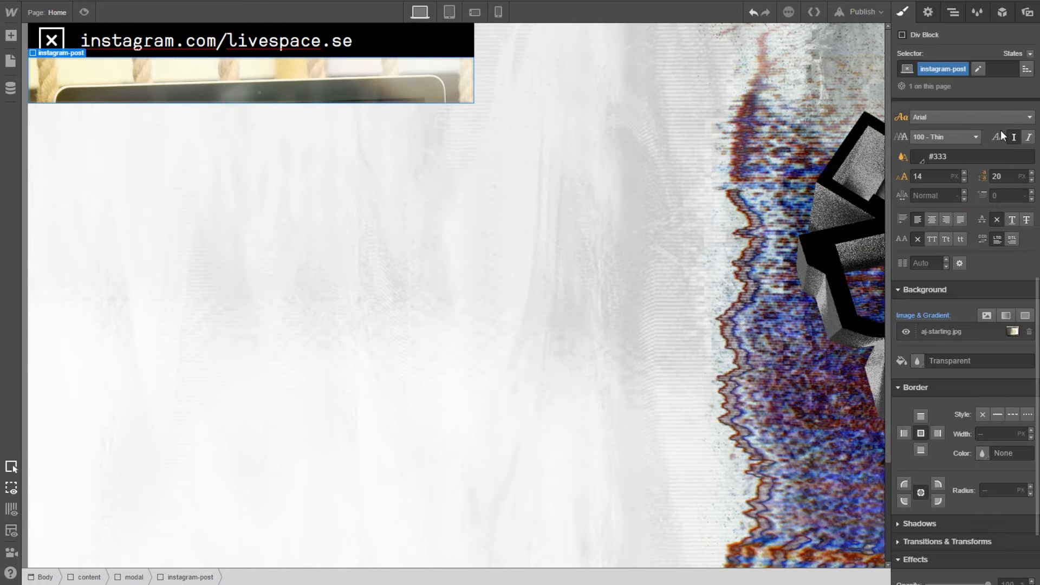
Set the height of the instagram-post block to 721 px
scroll(965, 372, "down", 3)
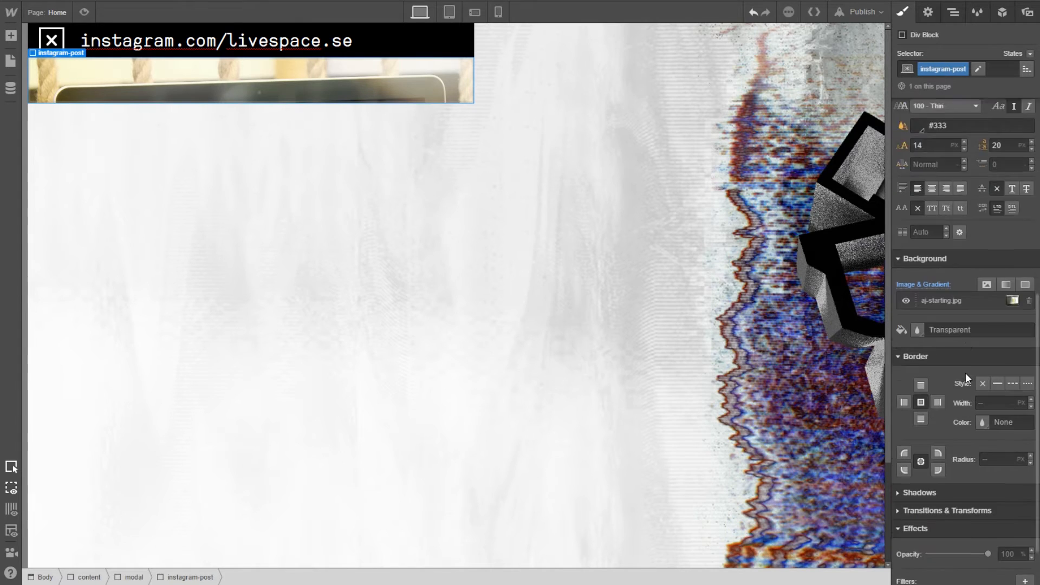
scroll(966, 373, "up", 10)
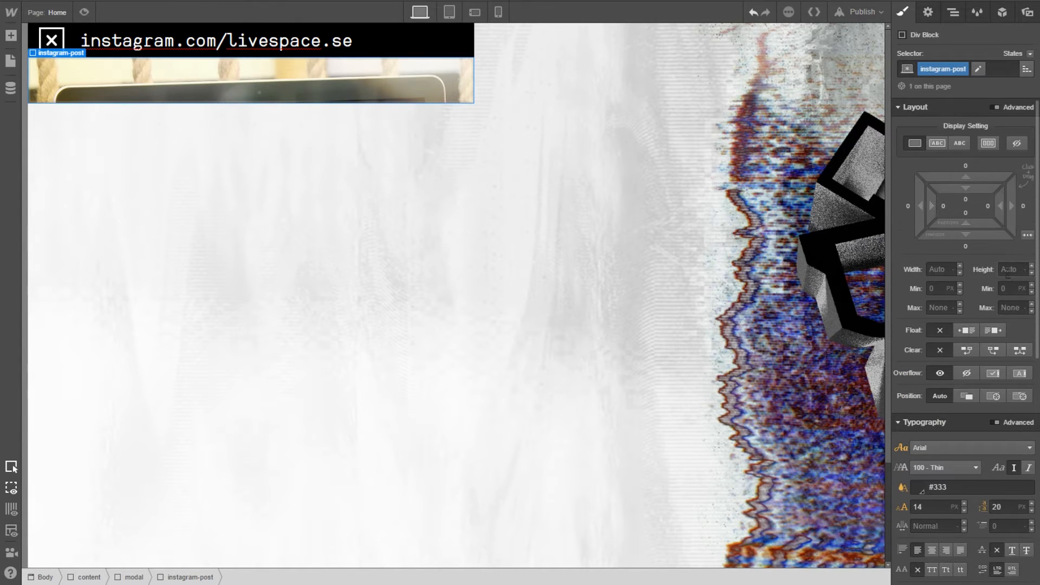
left_click(1007, 269)
type("721")
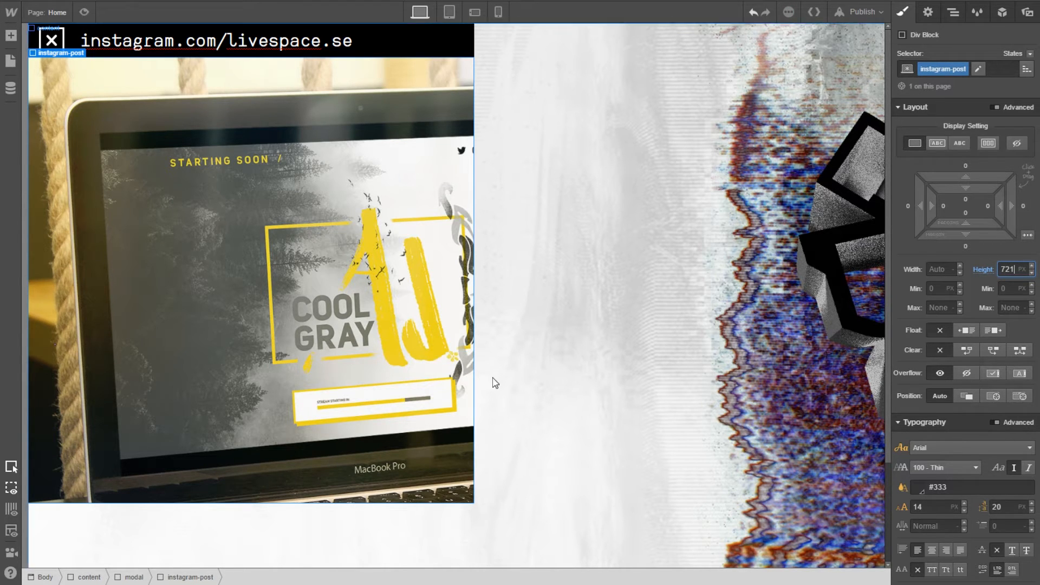
Reposition the instagram-post background image to 68% horizontally and 93% vertically, with its size set to Cover
scroll(958, 433, "down", 3)
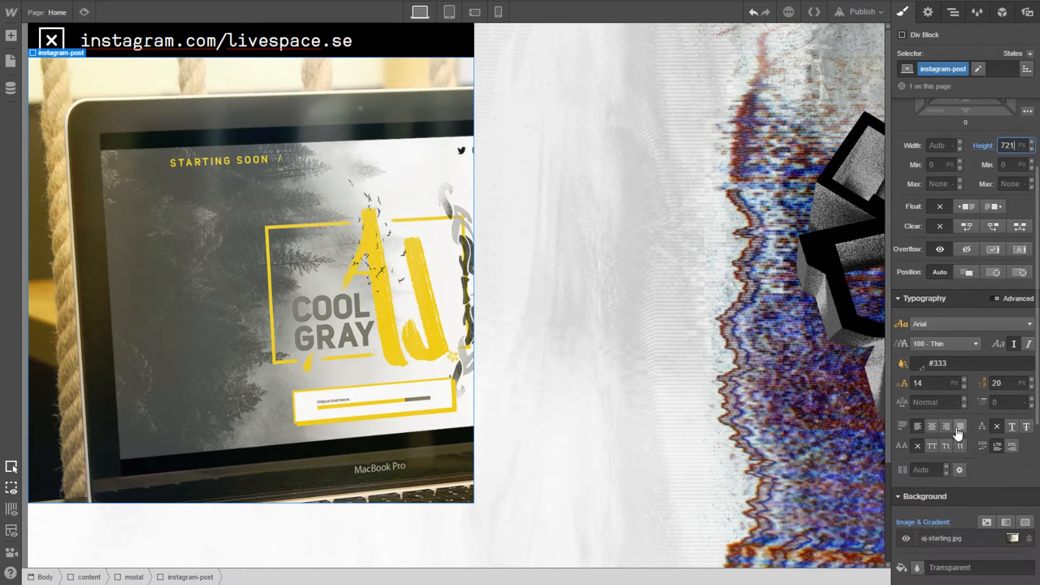
scroll(959, 436, "down", 3)
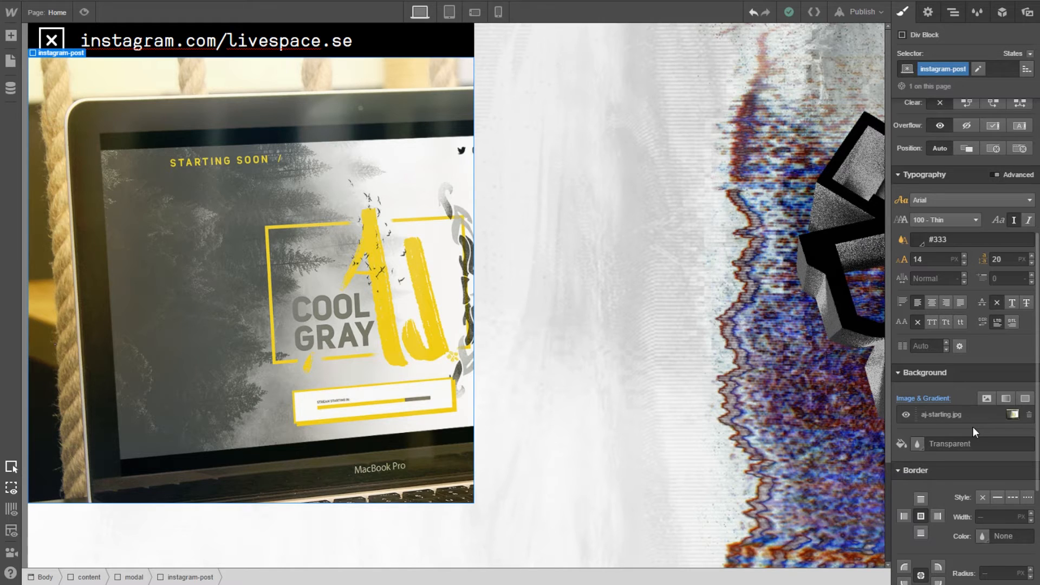
left_click(972, 414)
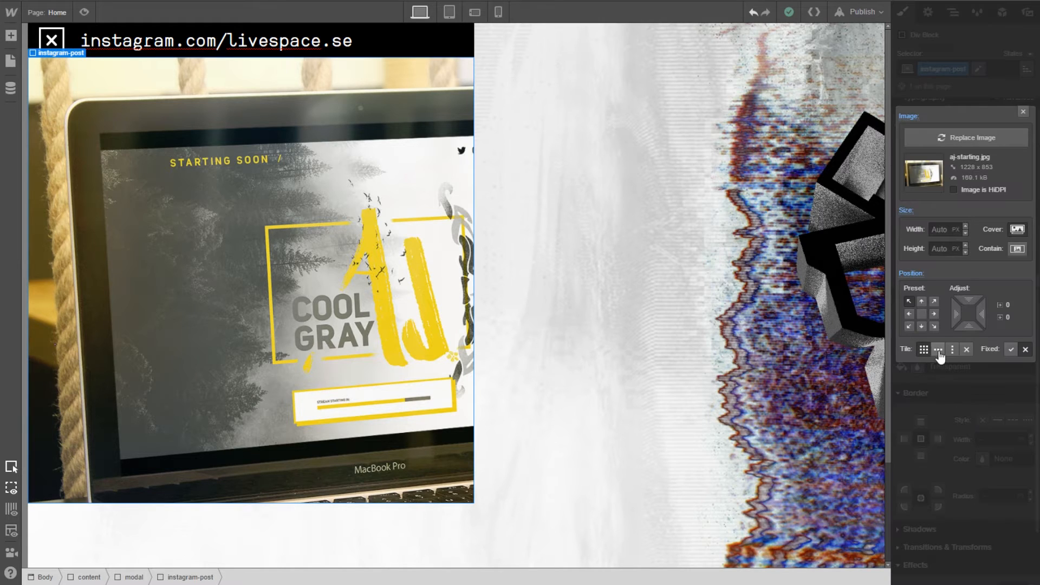
left_click(909, 314)
left_click(909, 326)
left_click(921, 326)
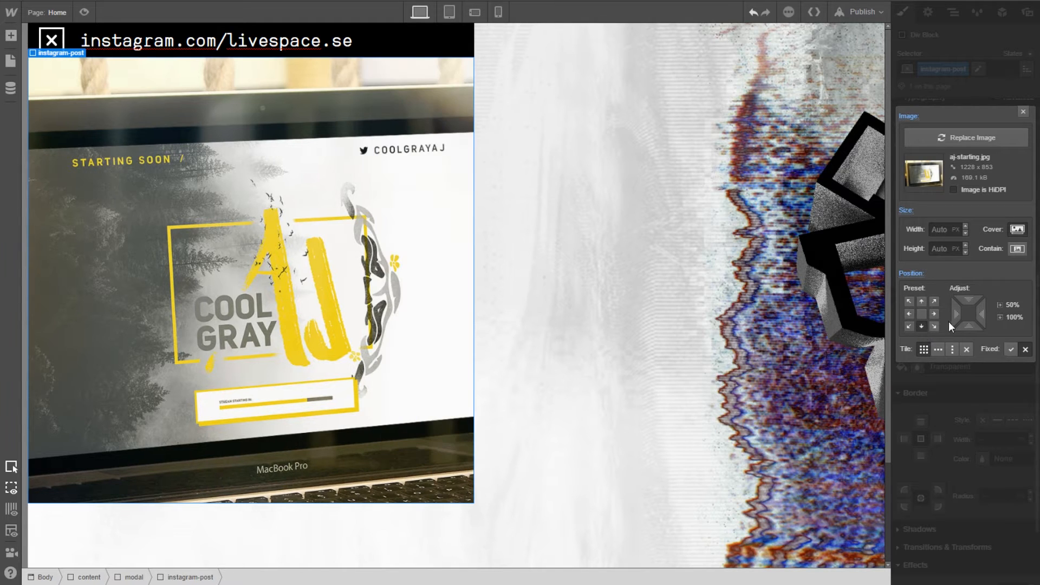
left_click_drag(982, 313, 977, 321)
left_click(1016, 251)
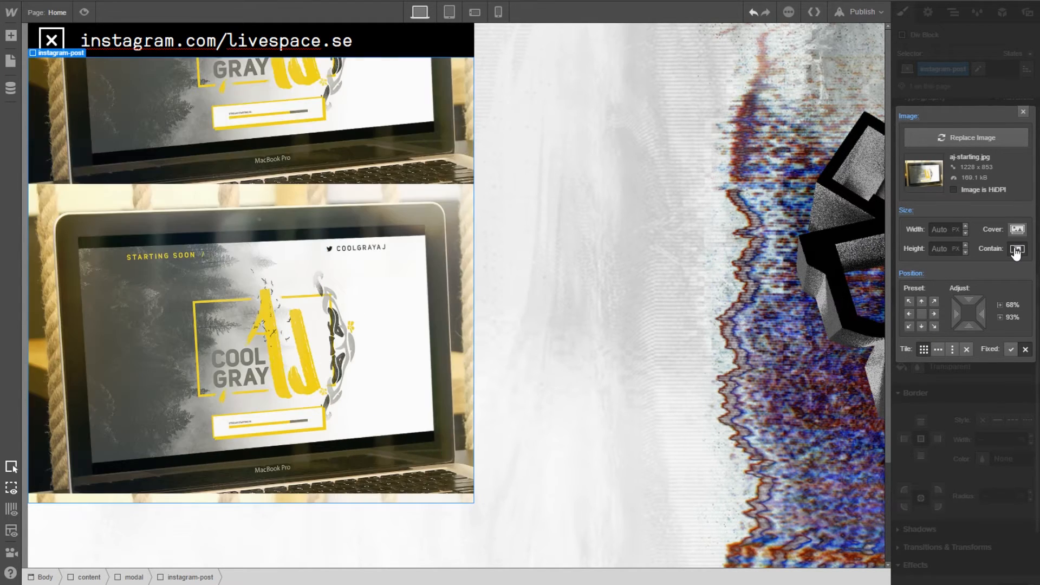
left_click(1018, 230)
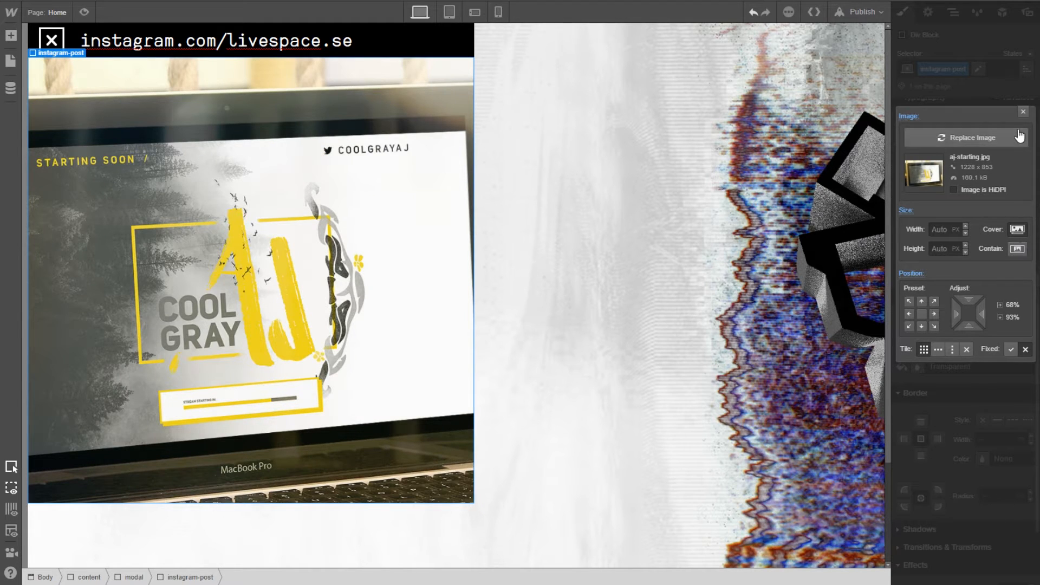
left_click(1022, 112)
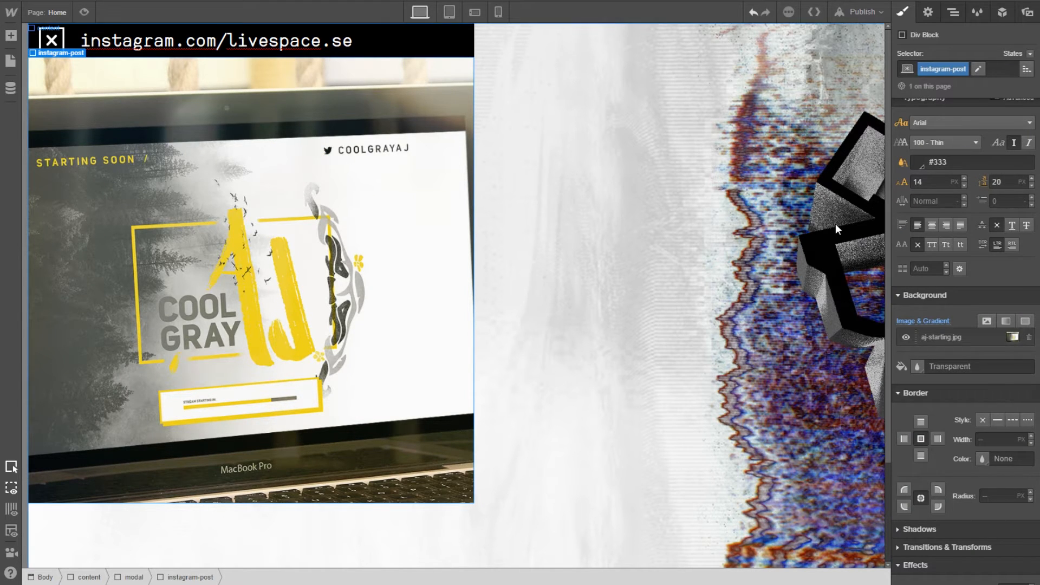
Add a div block nested inside the instagram-post block
left_click(953, 15)
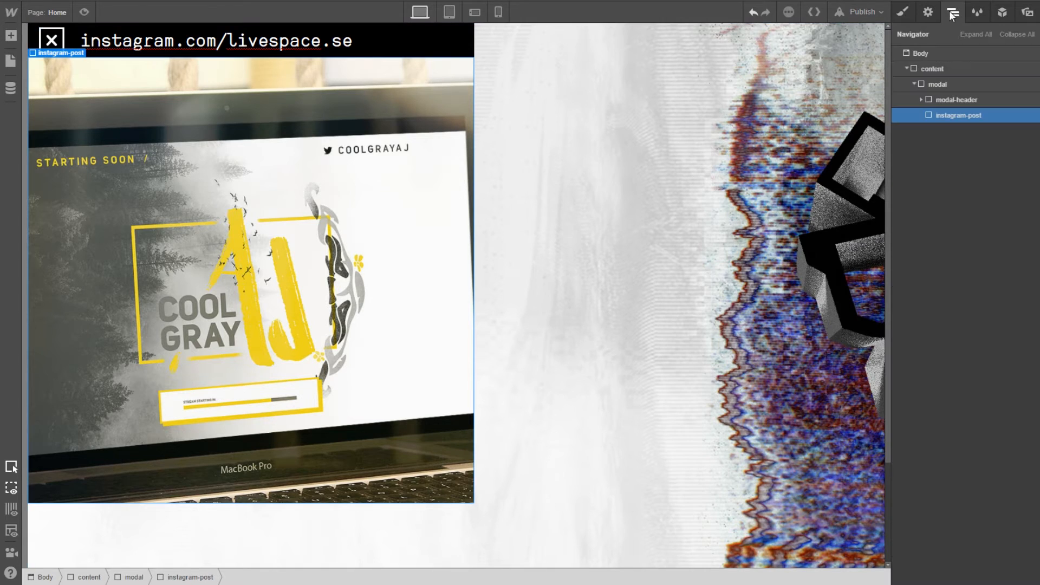
left_click(905, 13)
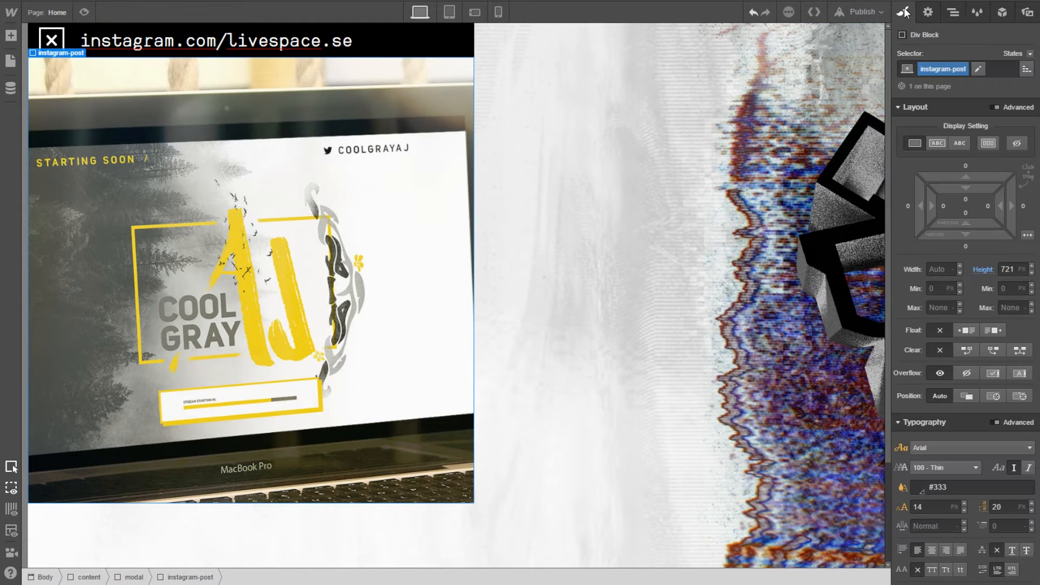
left_click(953, 13)
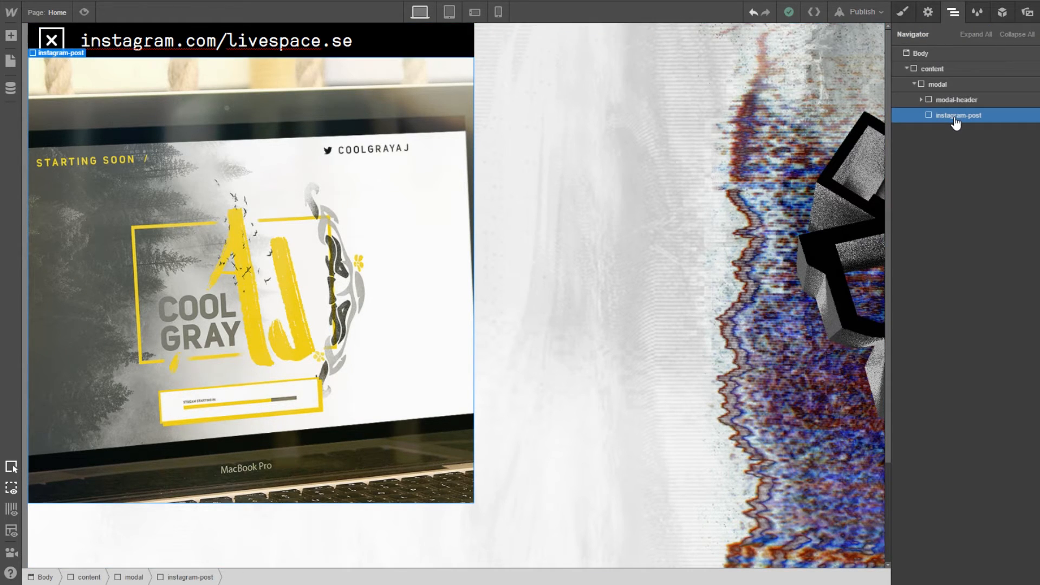
left_click(11, 35)
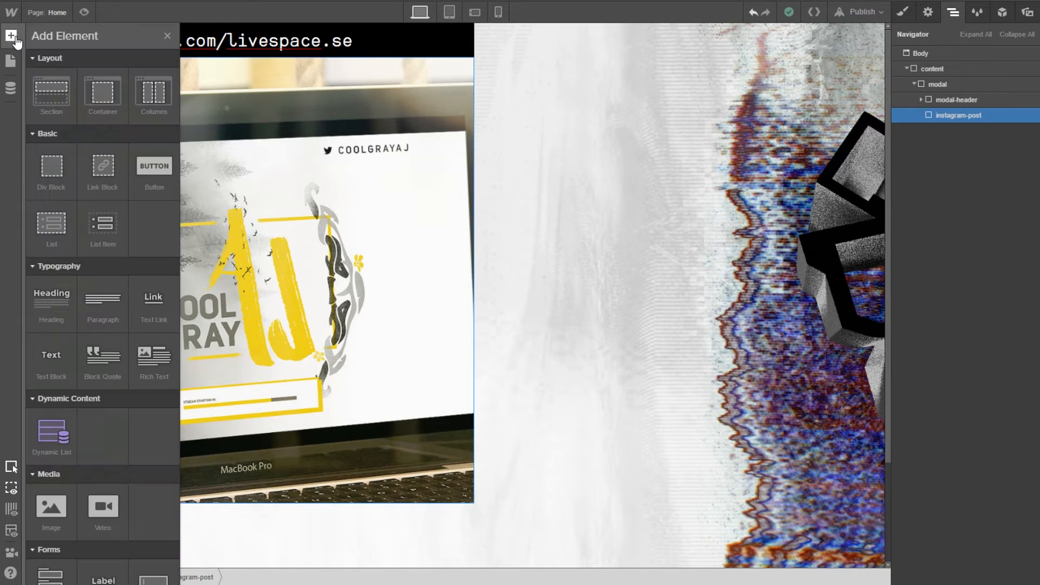
left_click_drag(61, 165, 968, 109)
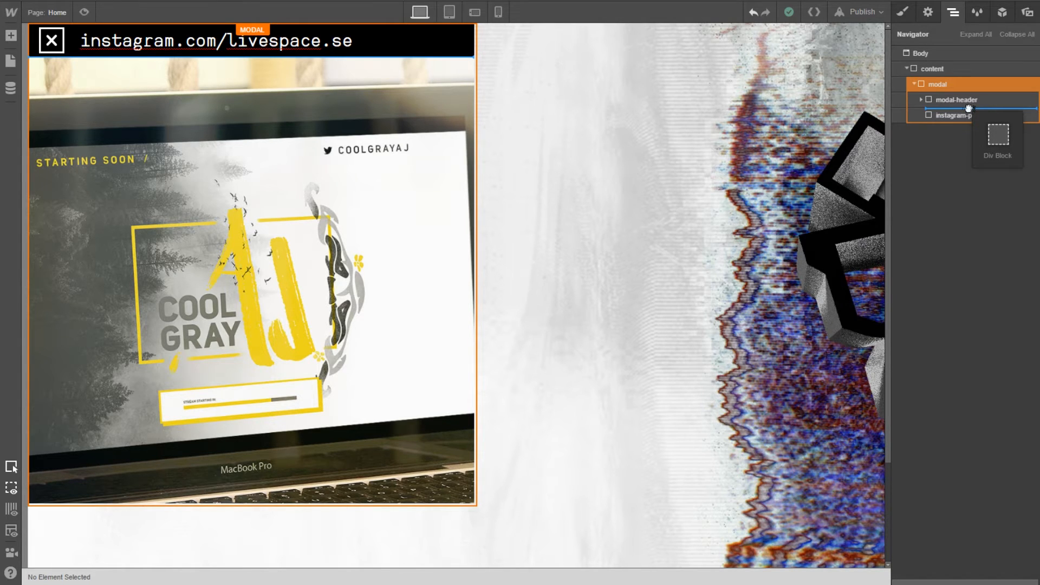
left_click_drag(969, 109, 968, 122)
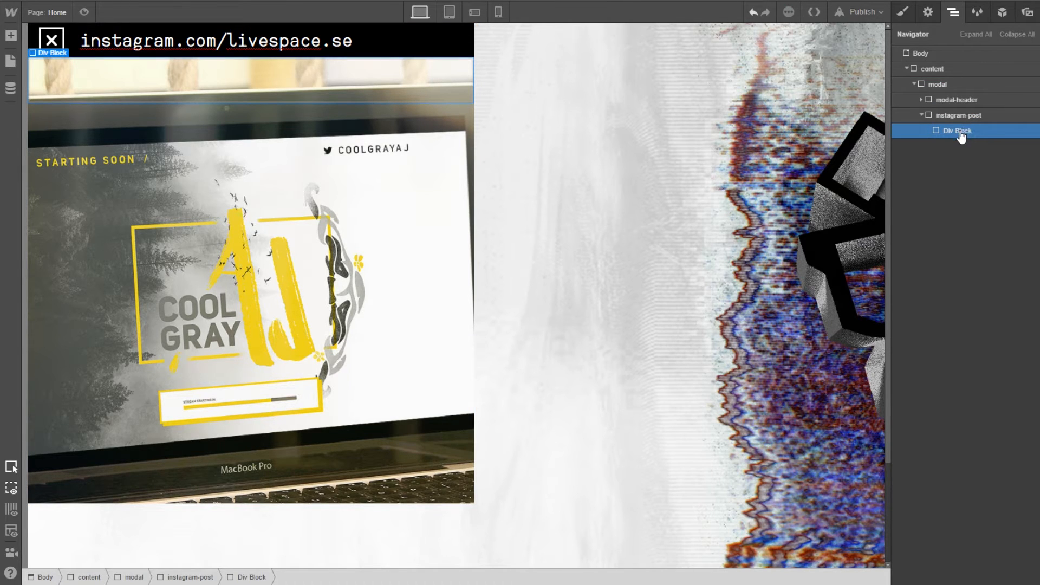
left_click(928, 13)
left_click(903, 15)
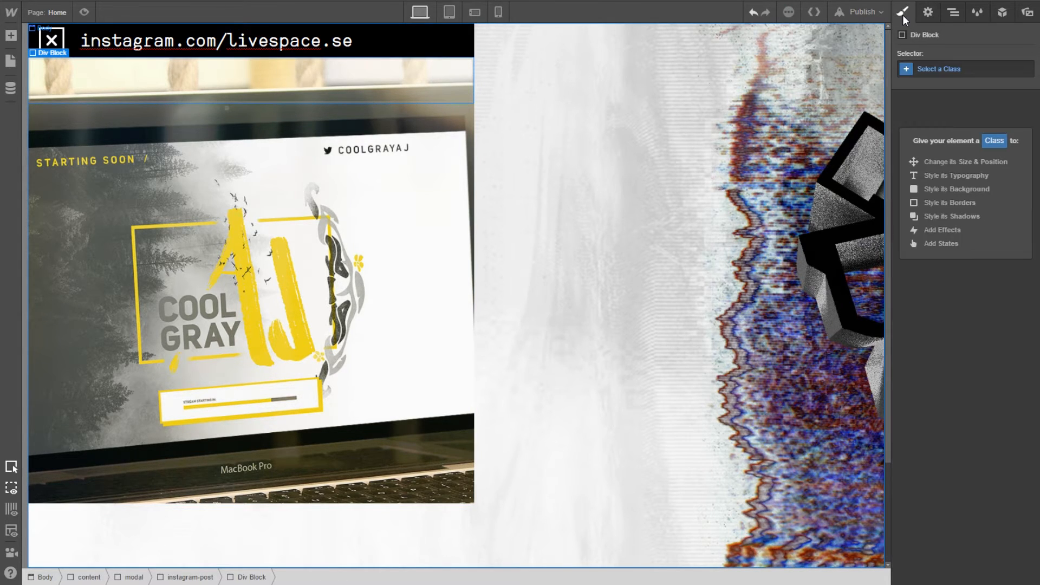
left_click(952, 13)
left_click(927, 12)
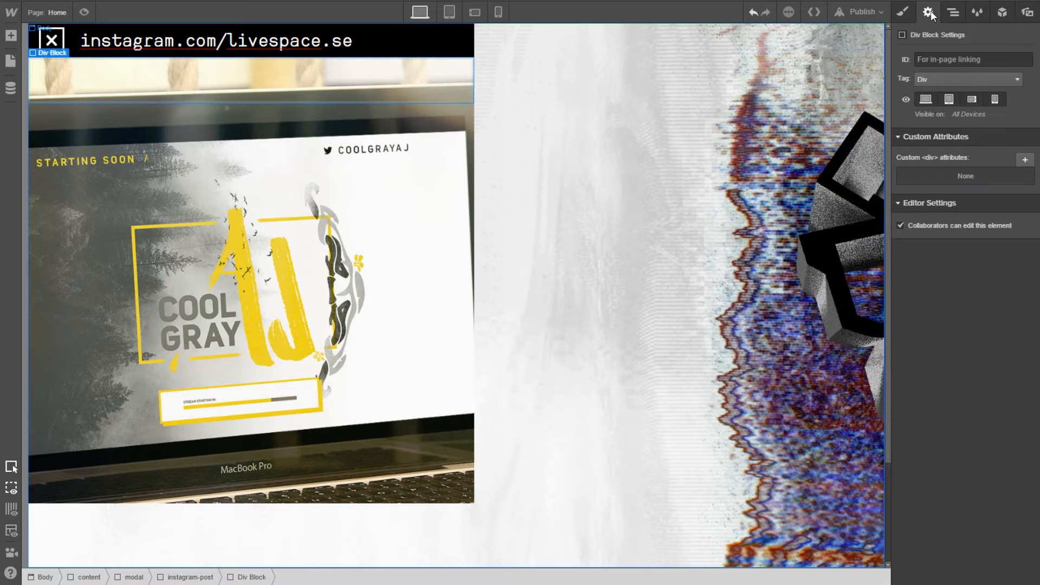
left_click(953, 13)
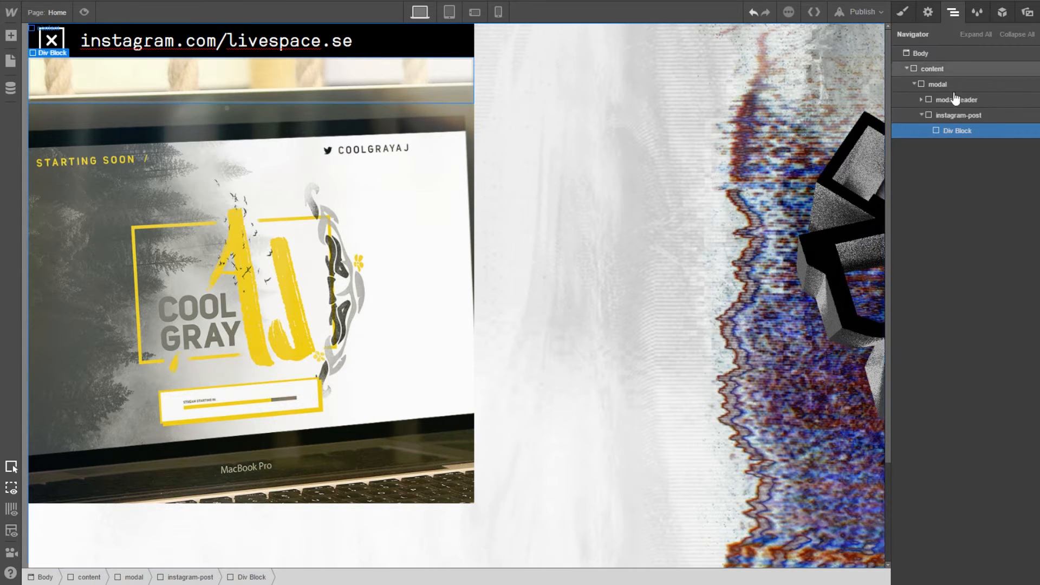
left_click(927, 12)
left_click(938, 59)
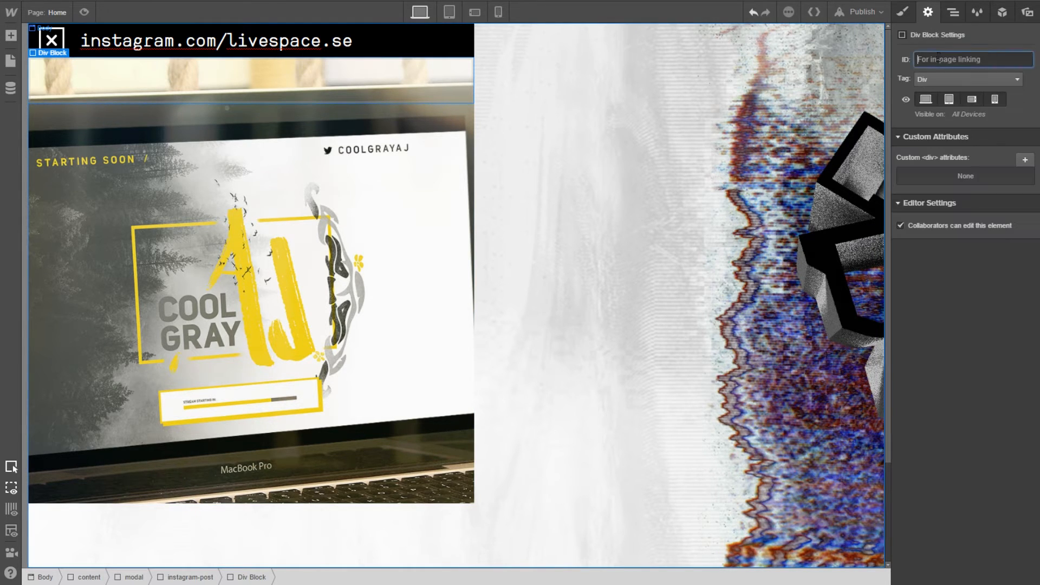
type("modal-float")
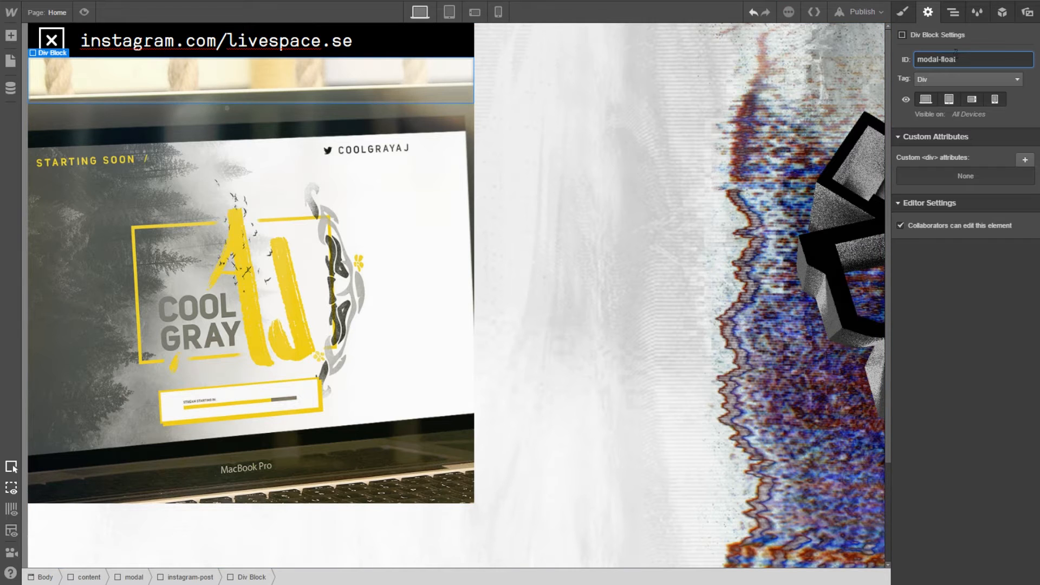
left_click(905, 17)
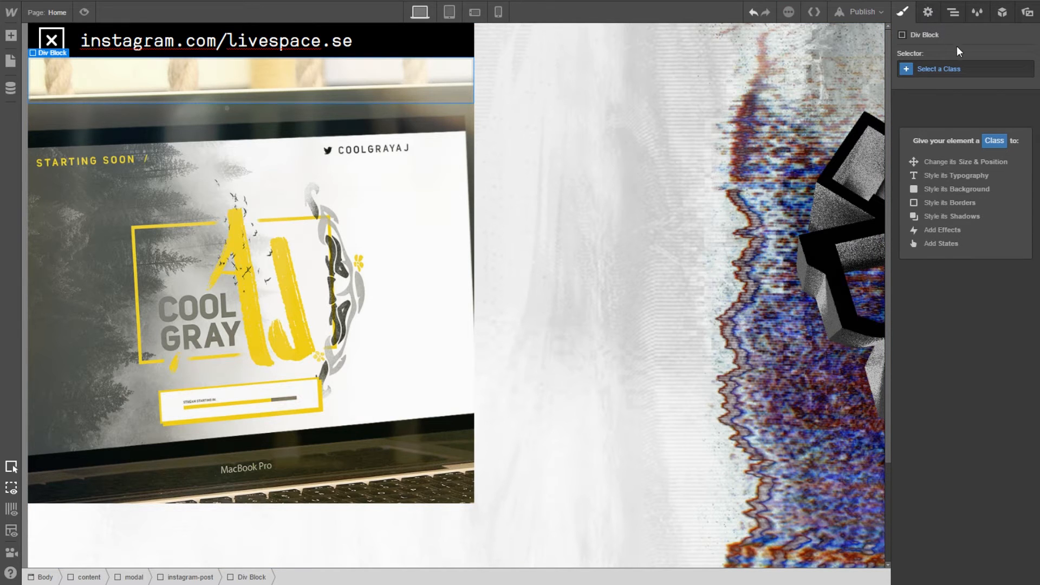
left_click(927, 12)
triple_click(946, 59)
key("ctrl+x")
Create the class modal-float and assign it to the nested div block
left_click(902, 12)
left_click(928, 70)
type("modal")
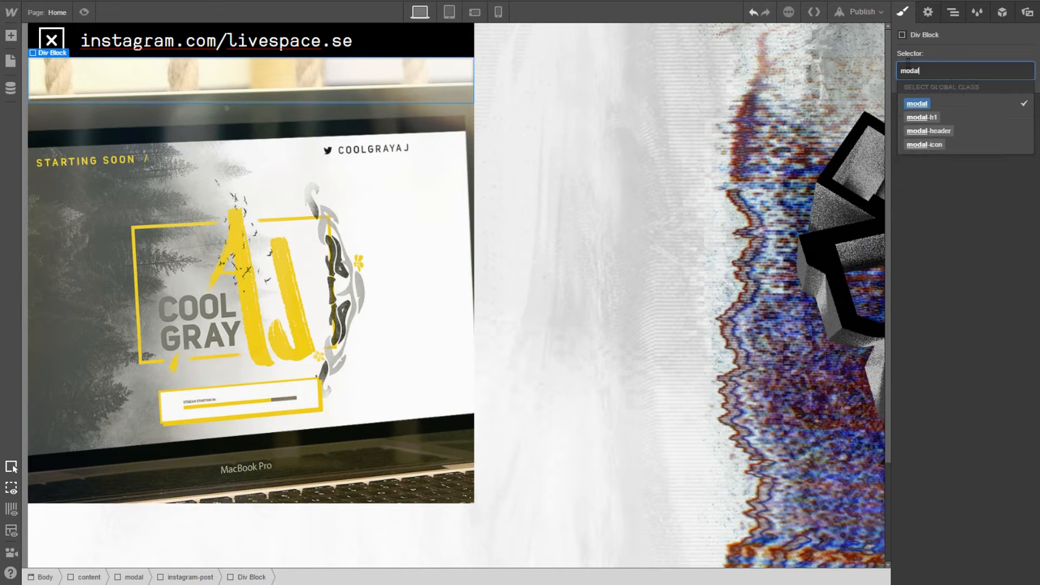
type("-float")
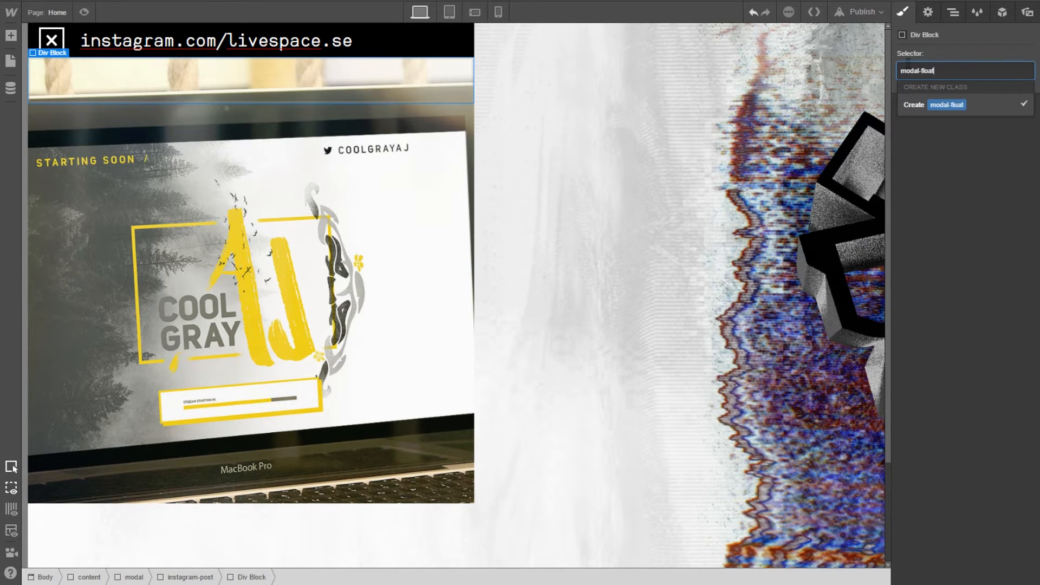
key("Return")
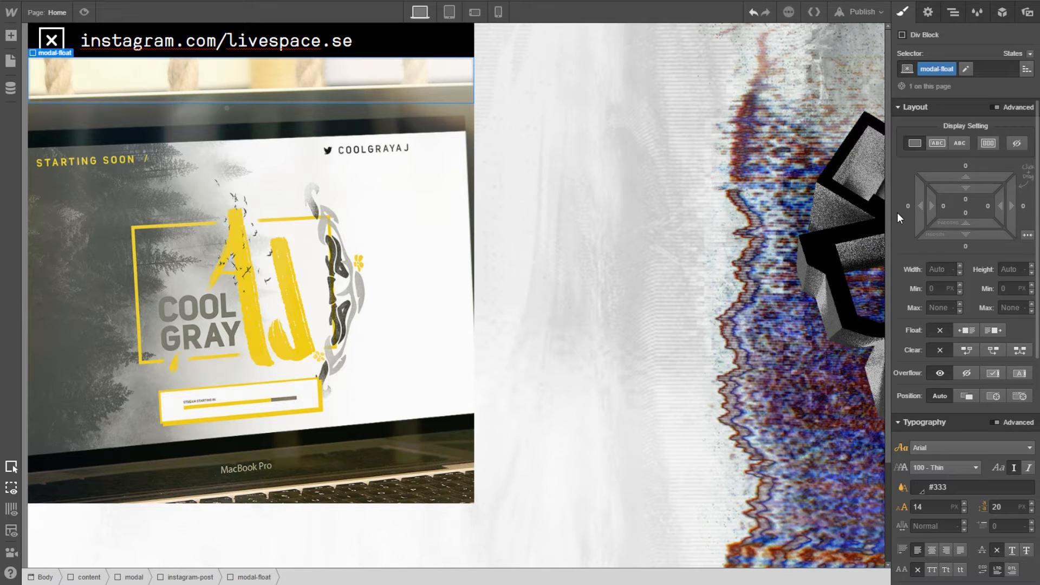
Open modal-float's background color for editing and copy the hex code of the yellow text box from the Photoshop mockup
scroll(1014, 441, "down", 3)
scroll(1014, 441, "down", 5)
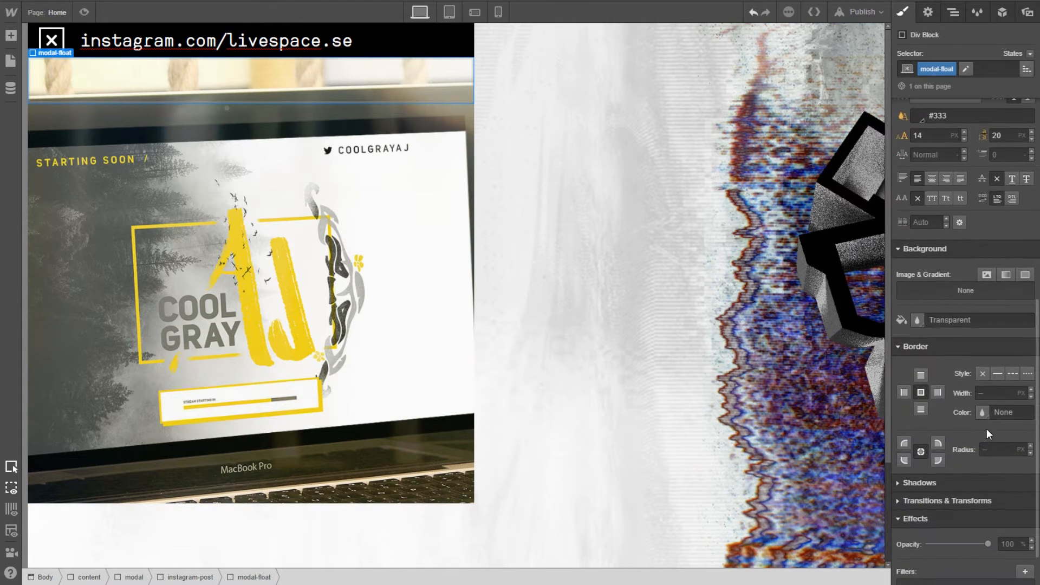
left_click(924, 320)
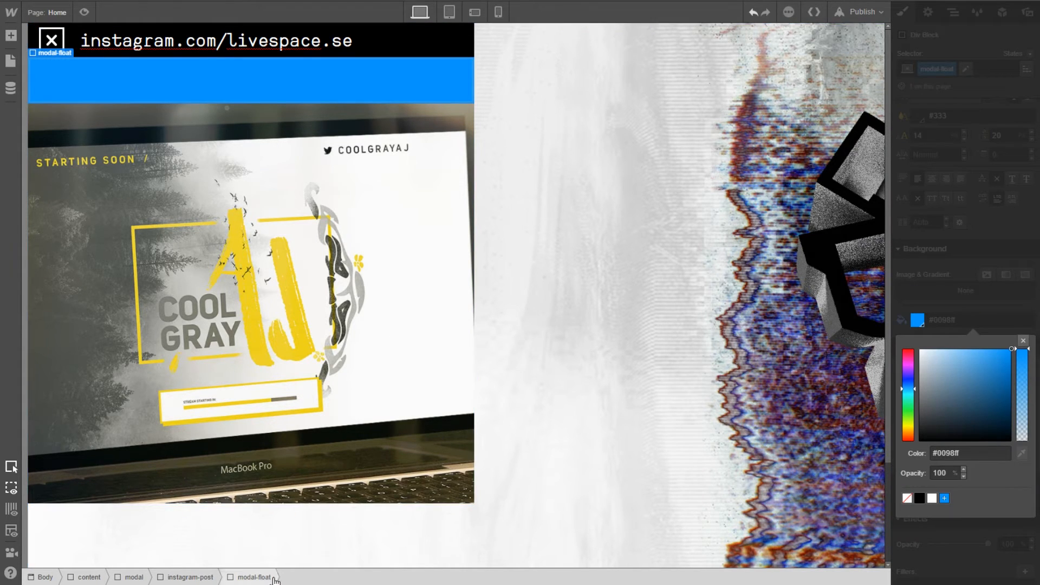
key("alt+Tab")
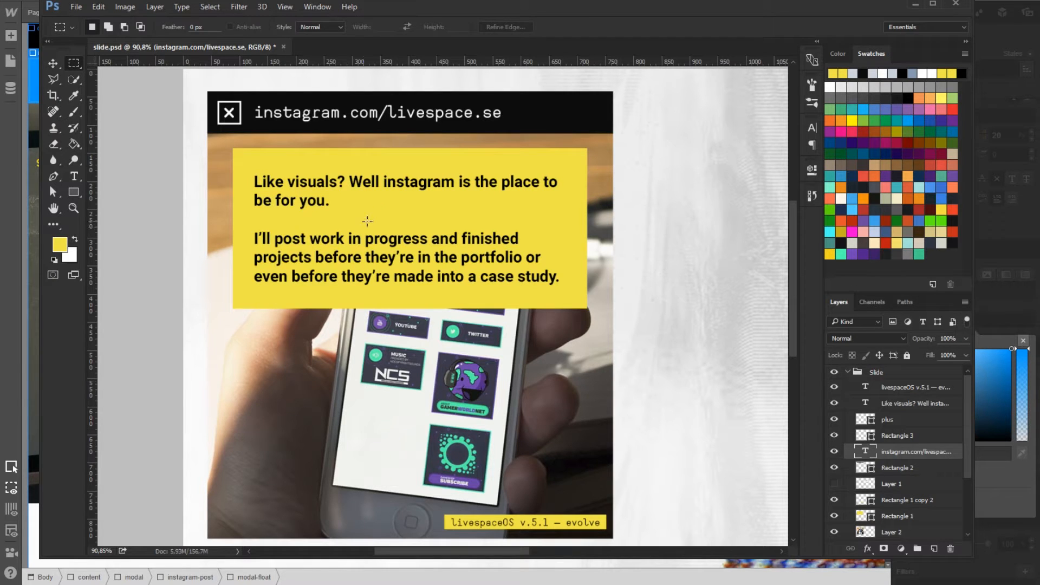
key("i")
left_click(369, 204)
left_click(62, 247)
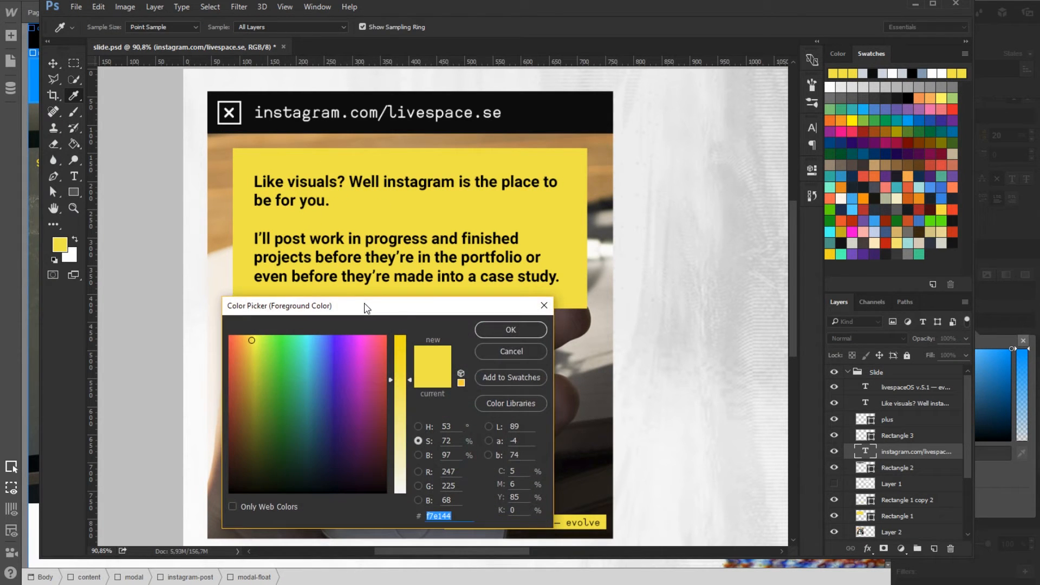
left_click(510, 330)
Switch back to Webflow, set the modal-float background color to #f7e144 and save it as a swatch named Gold
key("alt+Tab")
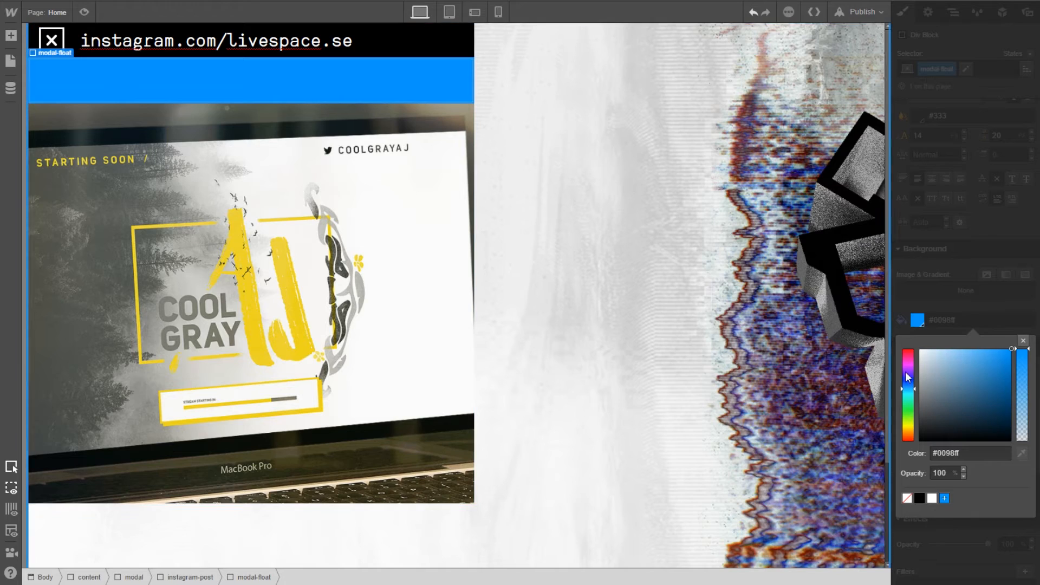
left_click_drag(975, 457, 945, 454)
key("ctrl+v")
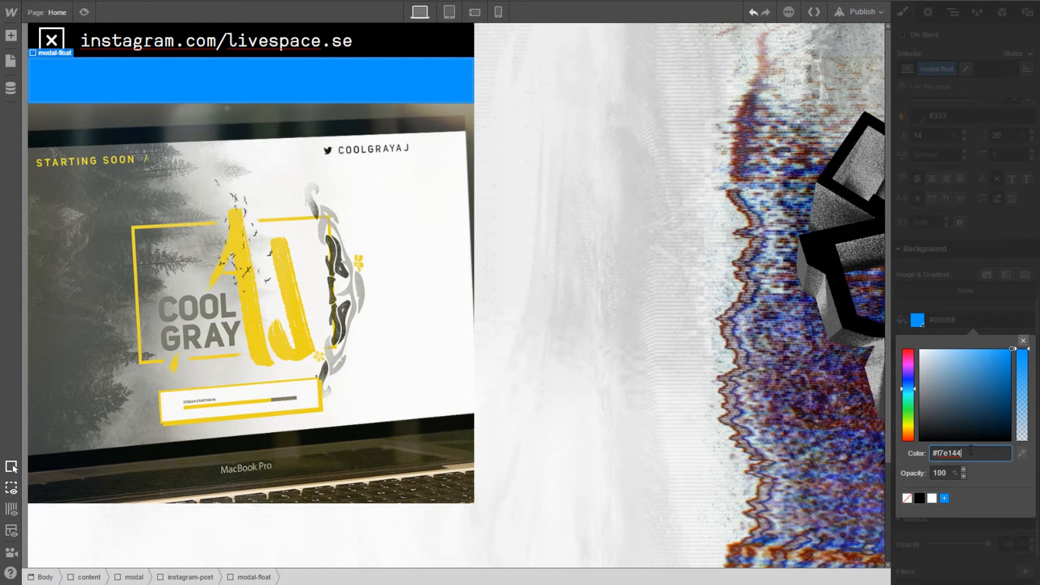
key("Return")
left_click(948, 497)
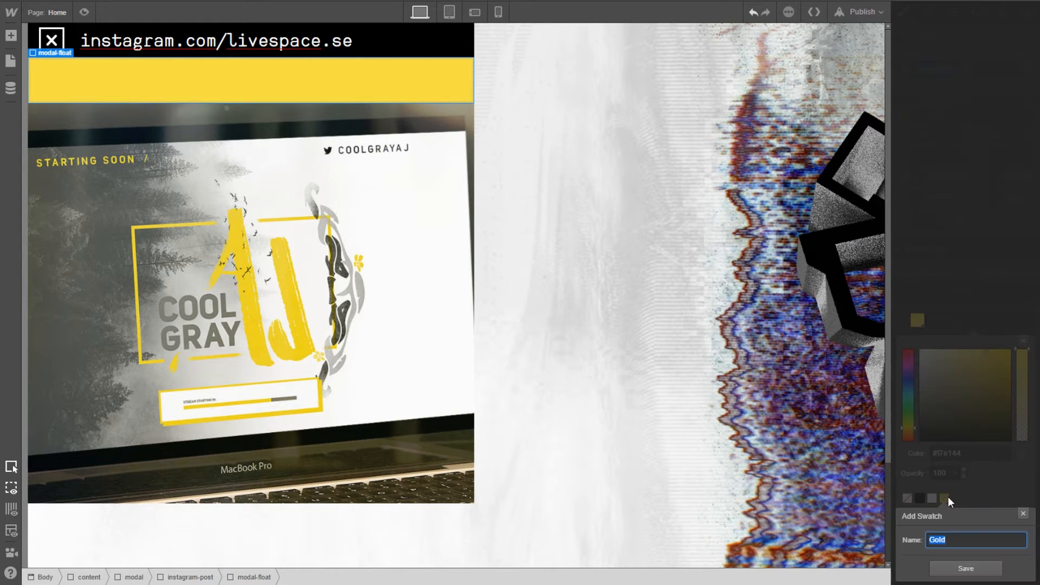
left_click(949, 570)
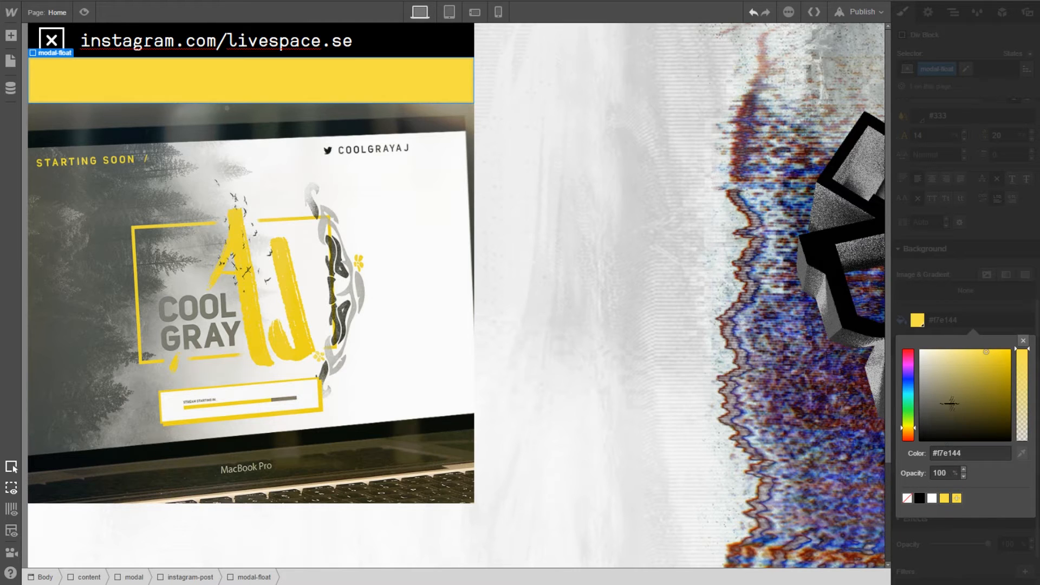
left_click(982, 308)
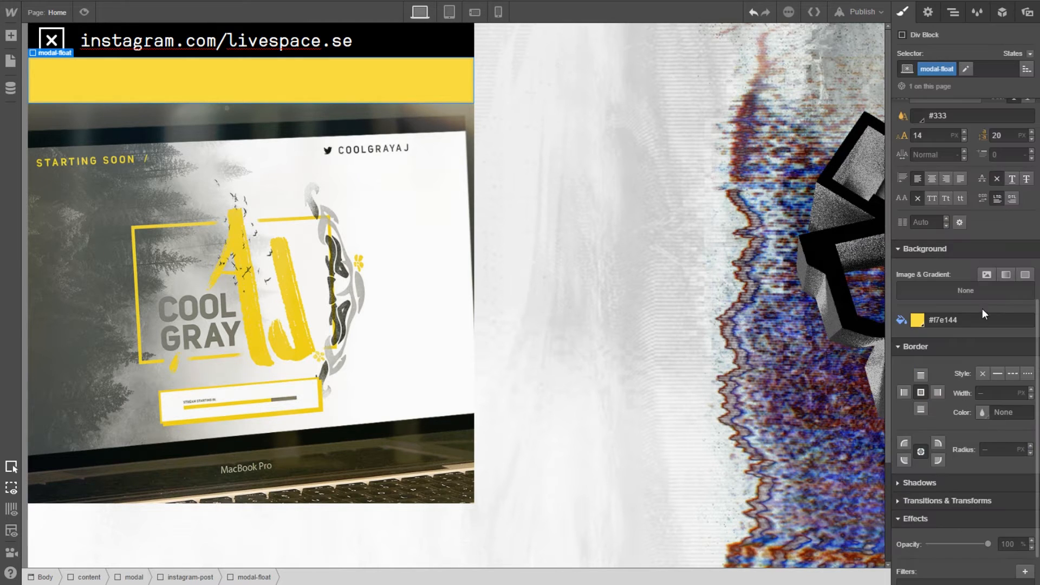
Set the modal-float font to Roboto with weight 700 - Bold
scroll(932, 208, "up", 3)
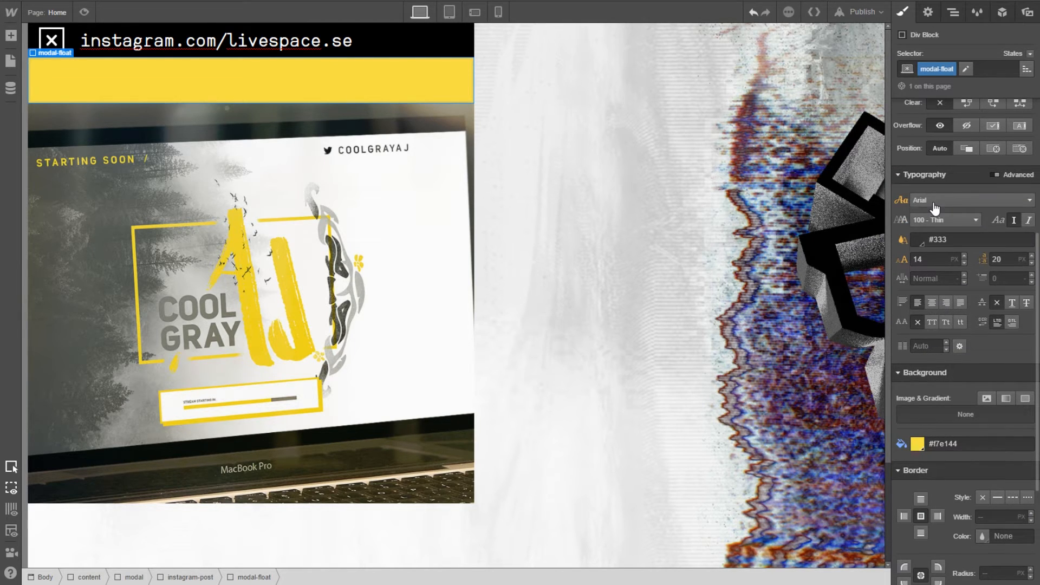
left_click(934, 201)
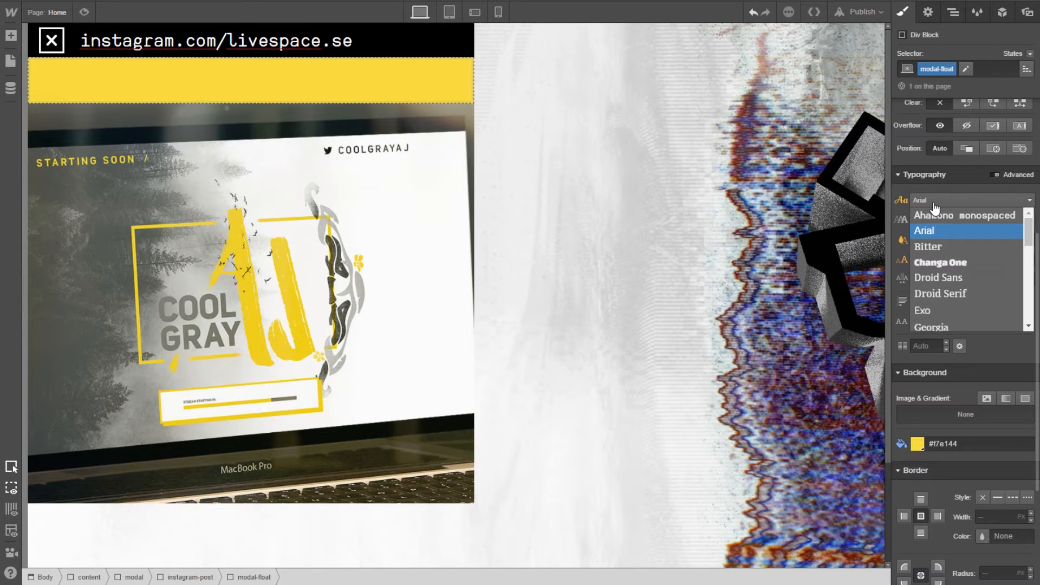
scroll(948, 248, "down", 5)
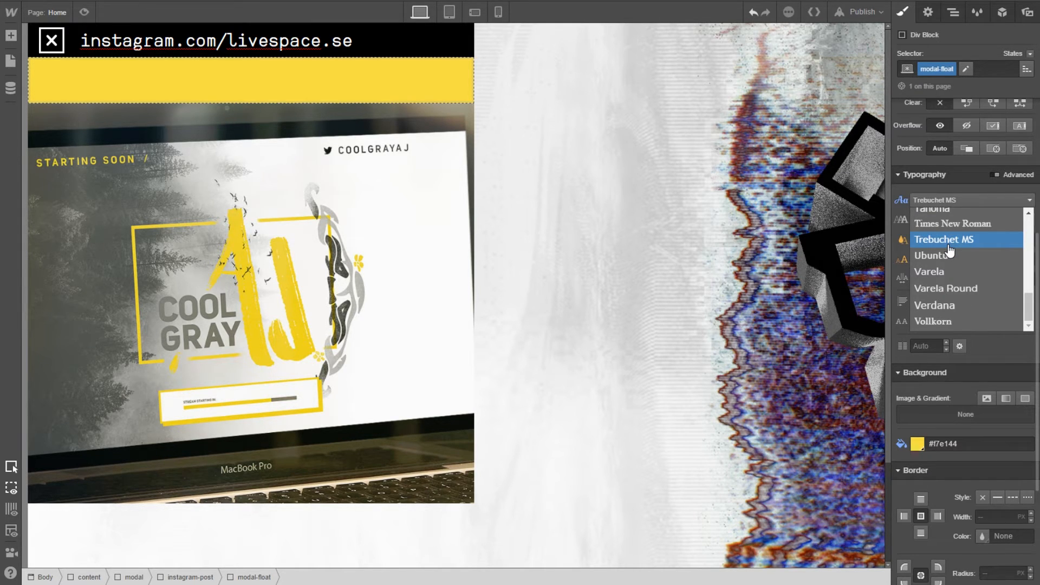
scroll(954, 244, "down", 3)
scroll(953, 254, "up", 7)
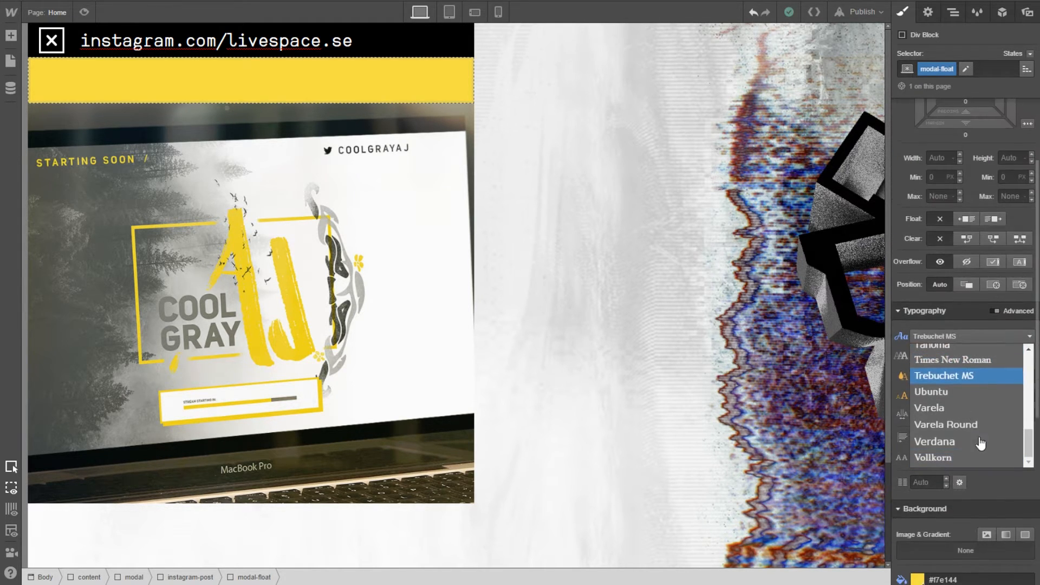
scroll(1021, 444, "up", 3)
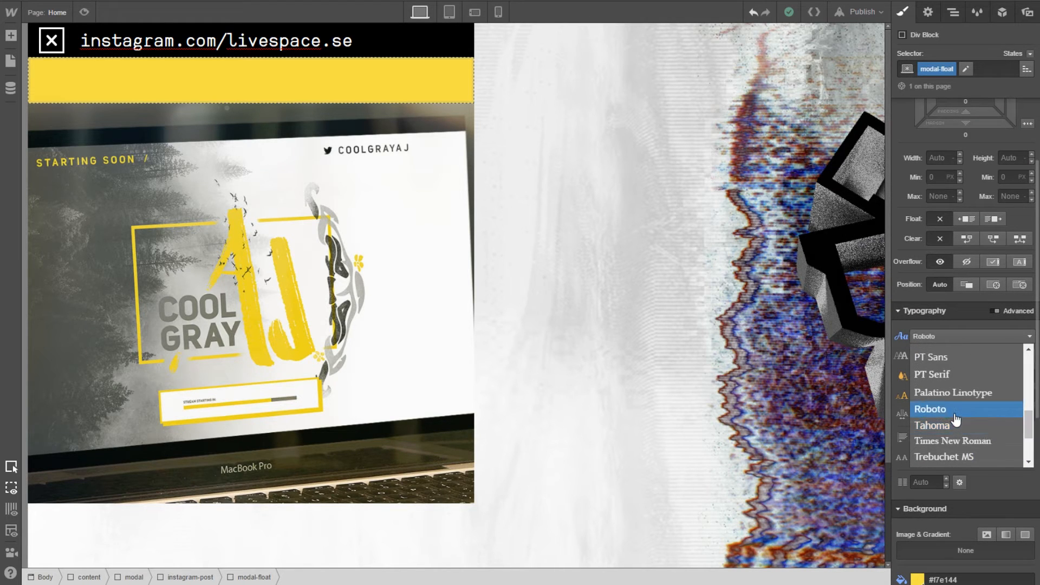
left_click(953, 406)
left_click(944, 360)
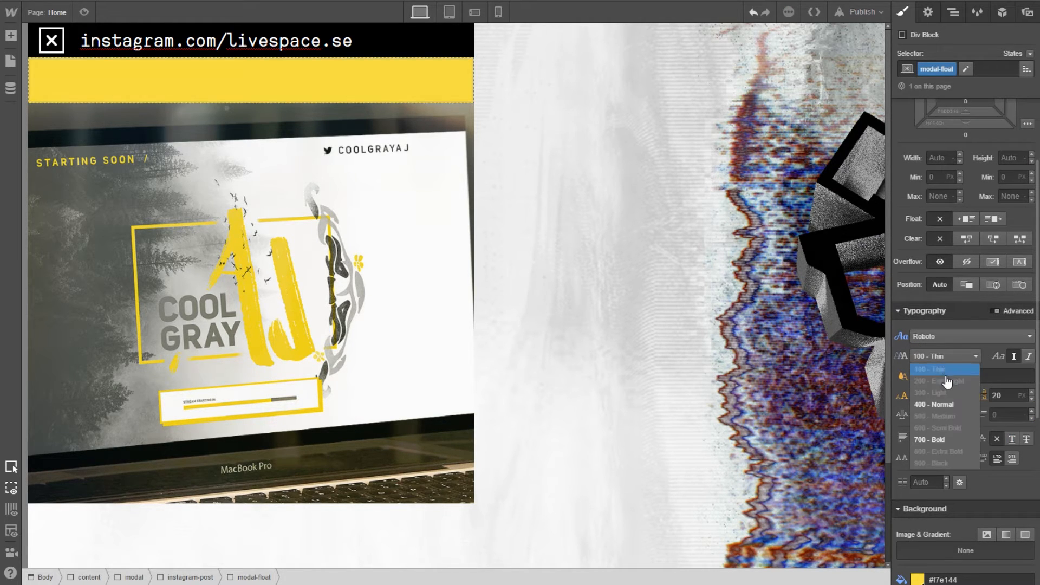
left_click(949, 440)
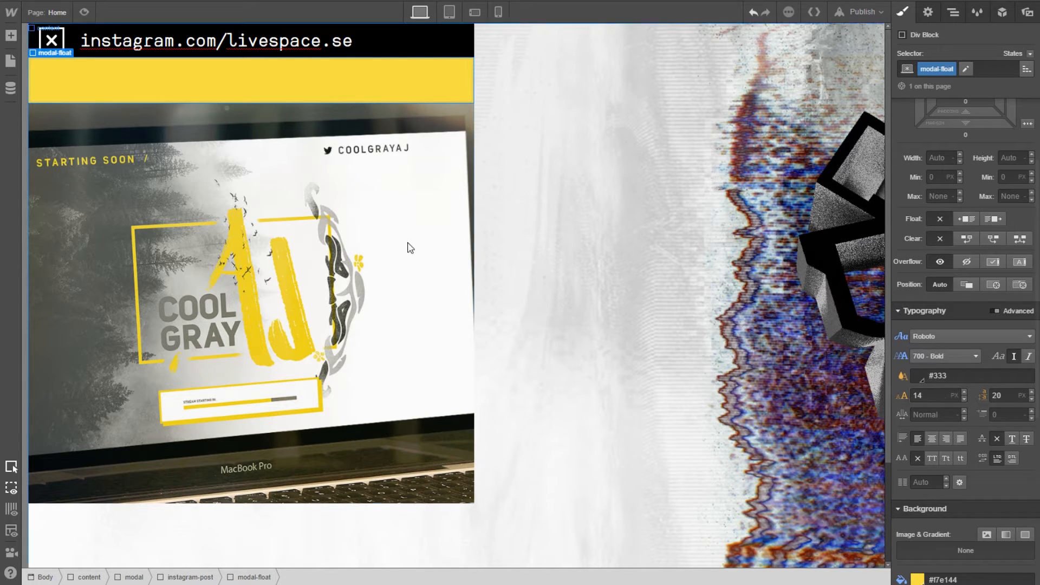
Copy the full "Like visuals?" text from the yellow box in the Photoshop mockup and return to Webflow
key("alt+Tab")
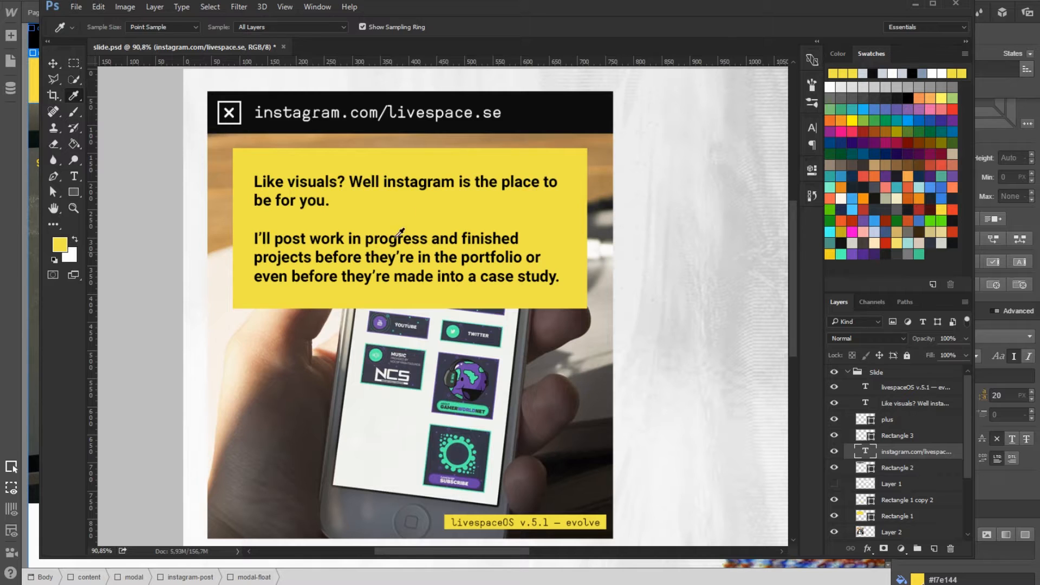
key("r")
left_click(398, 243)
key("t")
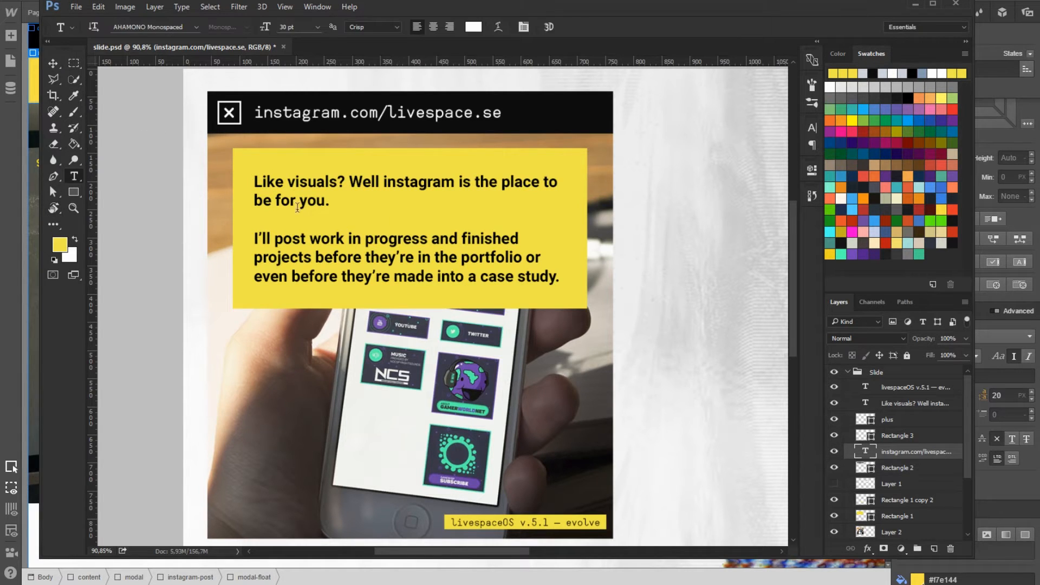
left_click(450, 269)
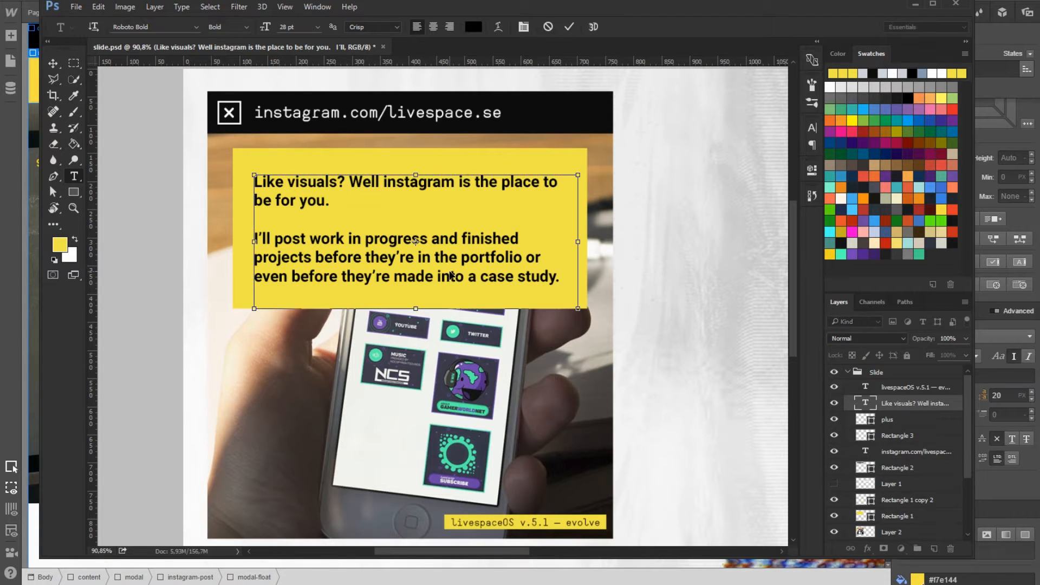
key("ctrl+a")
key("alt+Tab")
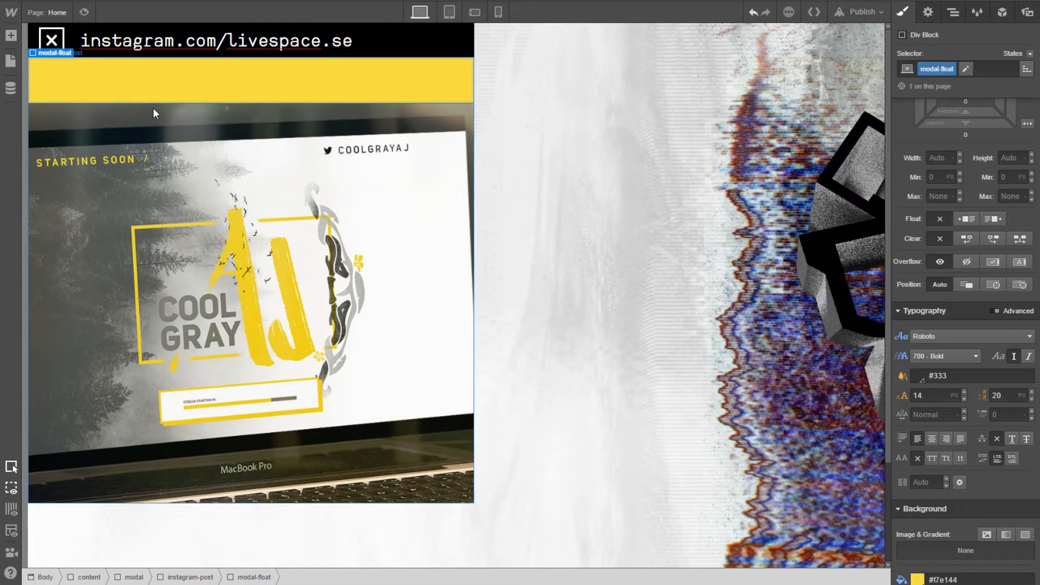
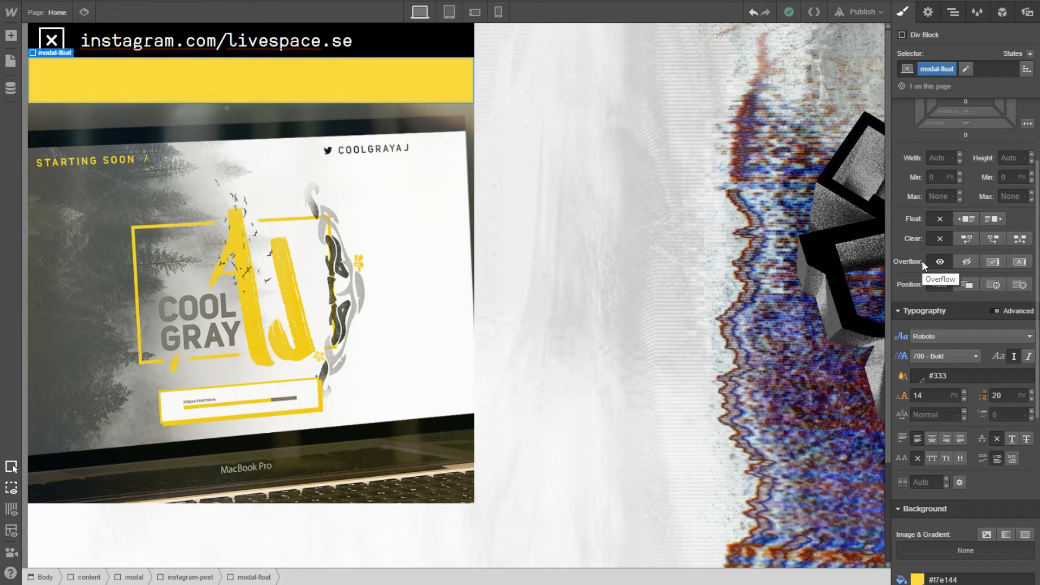
Delete the modal-float div block from inside the instagram-post block
scroll(926, 244, "up", 3)
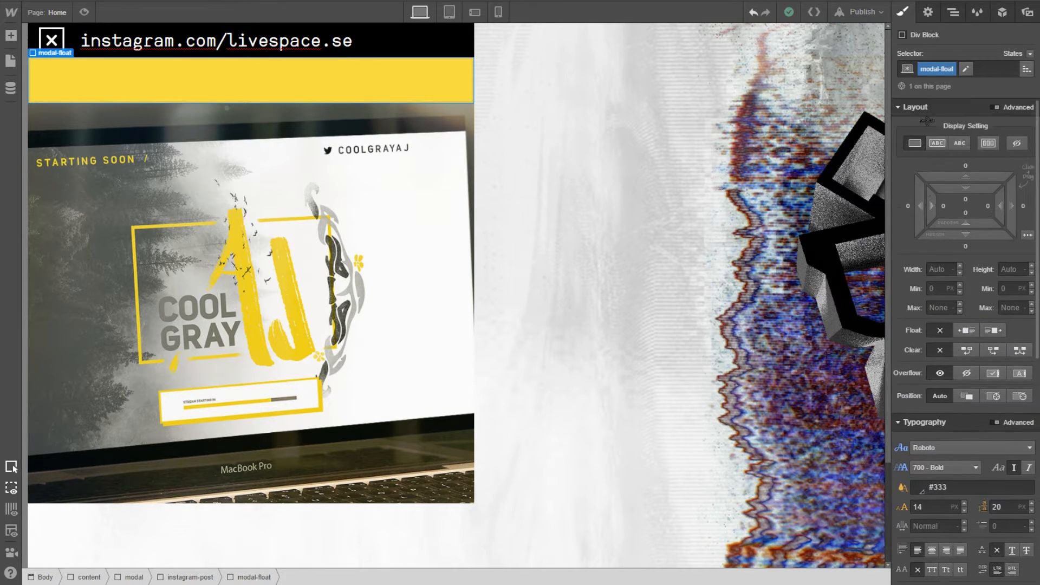
left_click(935, 14)
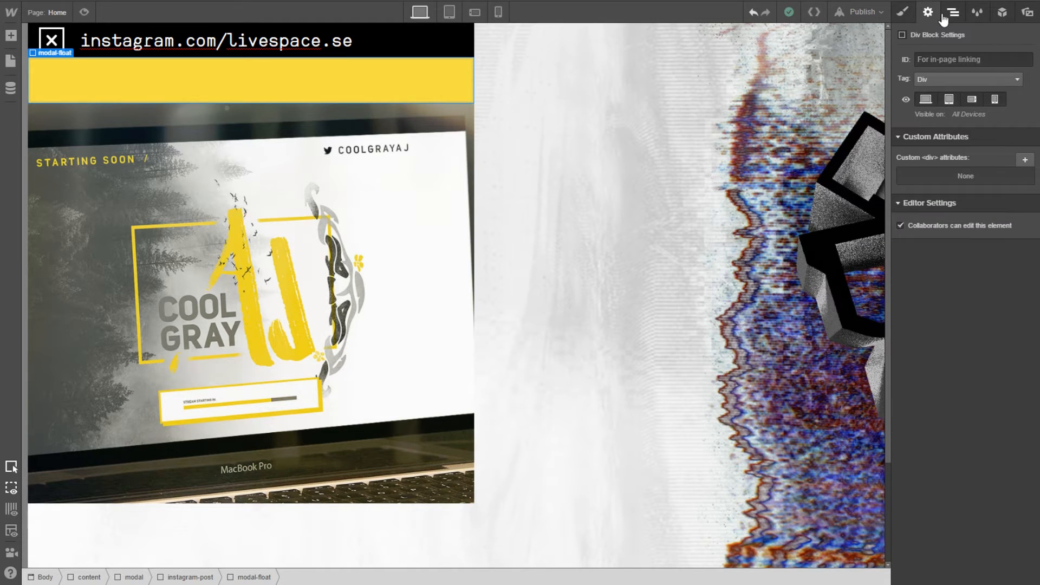
left_click(952, 12)
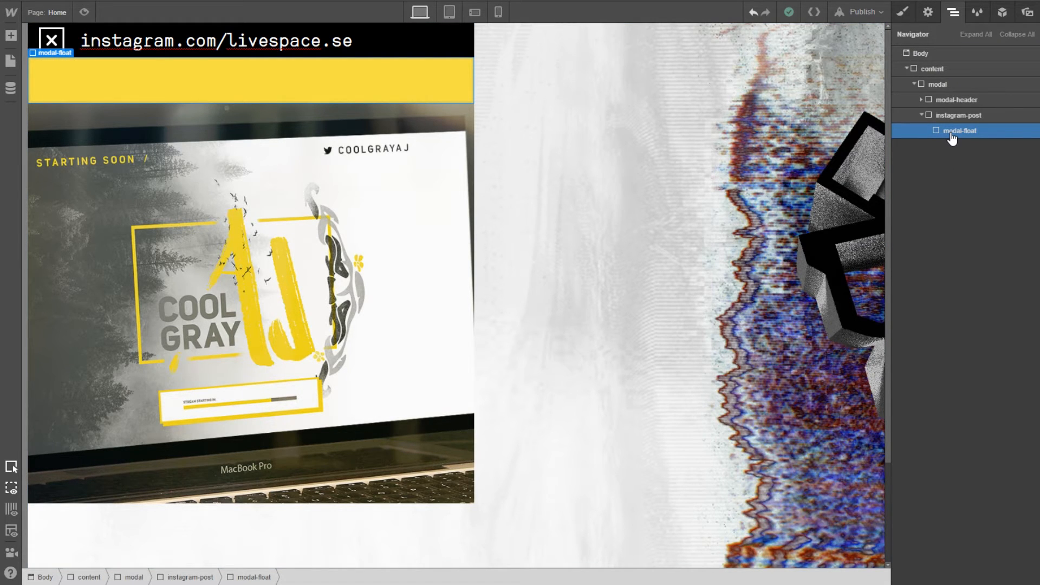
key("Delete")
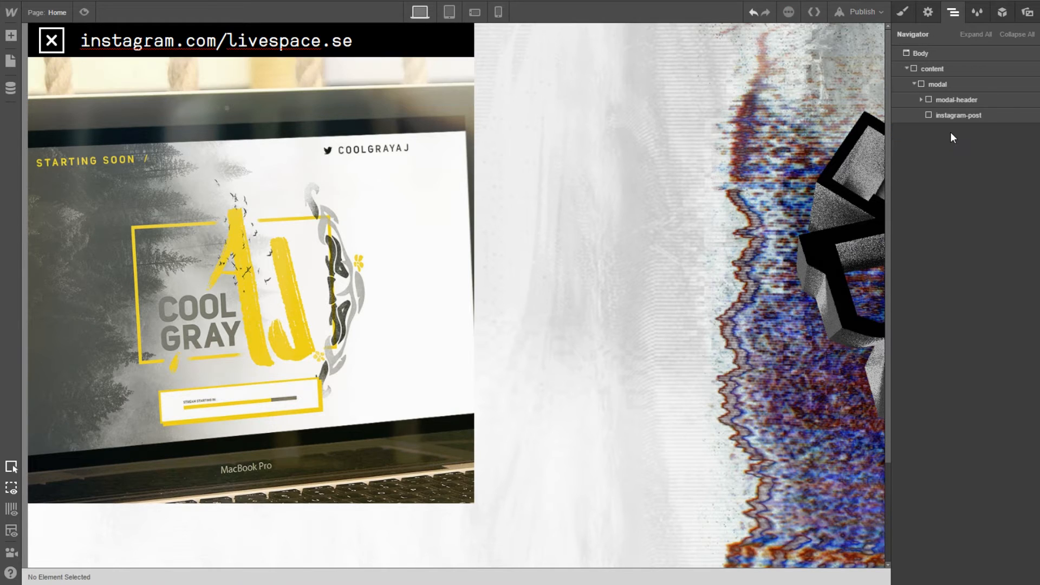
Add a paragraph inside the instagram-post block and replace its placeholder text with the copied "Like visuals? Well instagram is the place to be for you." passage
left_click(11, 36)
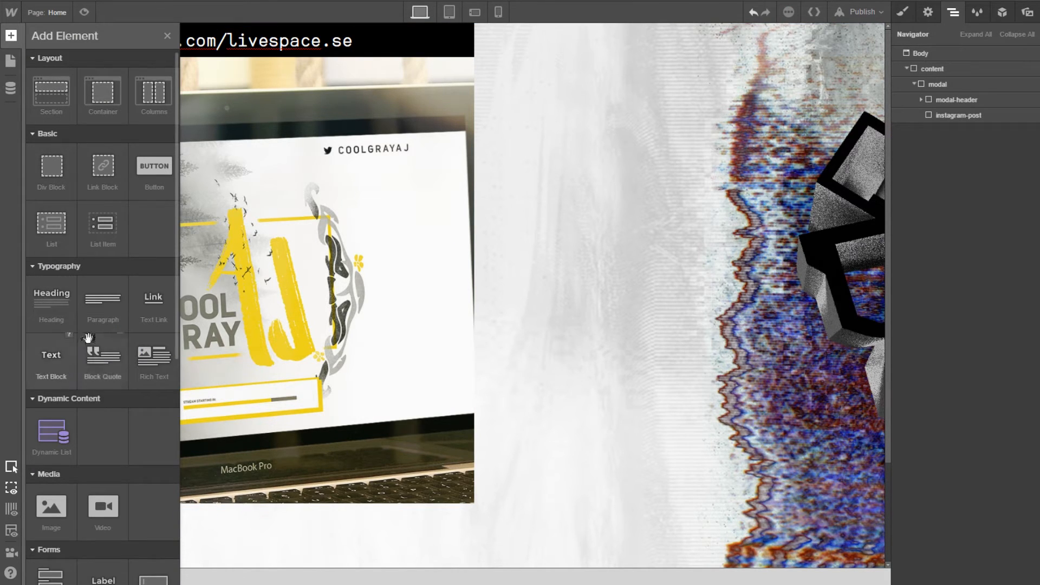
left_click_drag(93, 325, 966, 118)
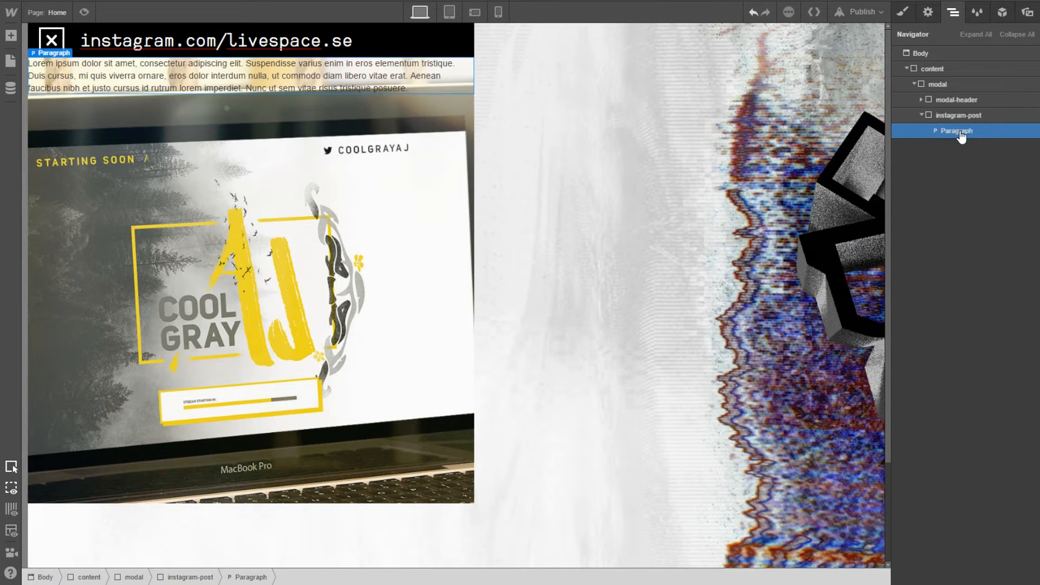
double_click(212, 69)
type("Like visuals? Well instagram is the place to be for you.  I’ll post work in progress and finished projects before they’re in the portfolio or even before they’re made into a case study.")
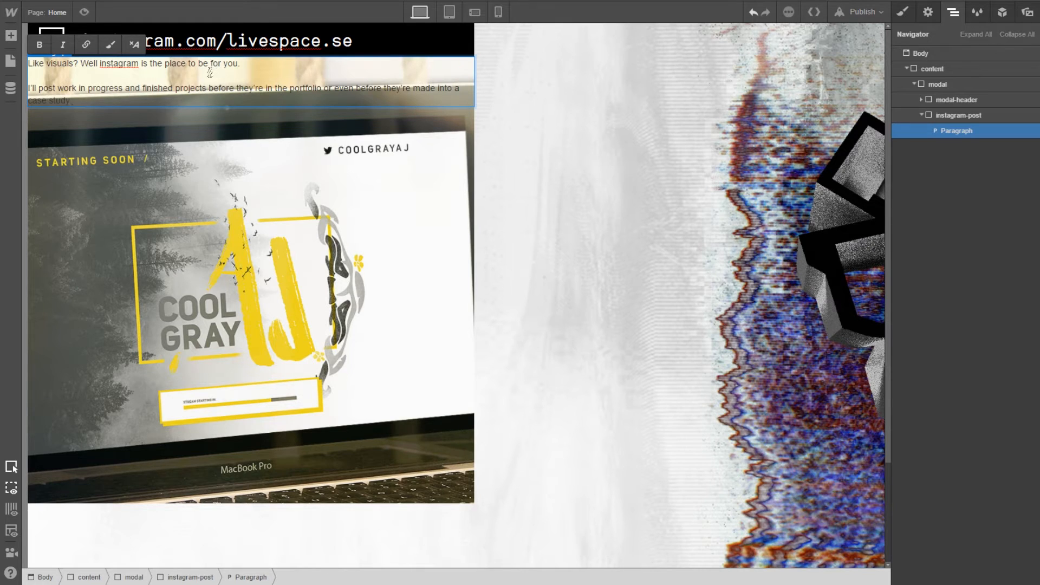
key("Escape")
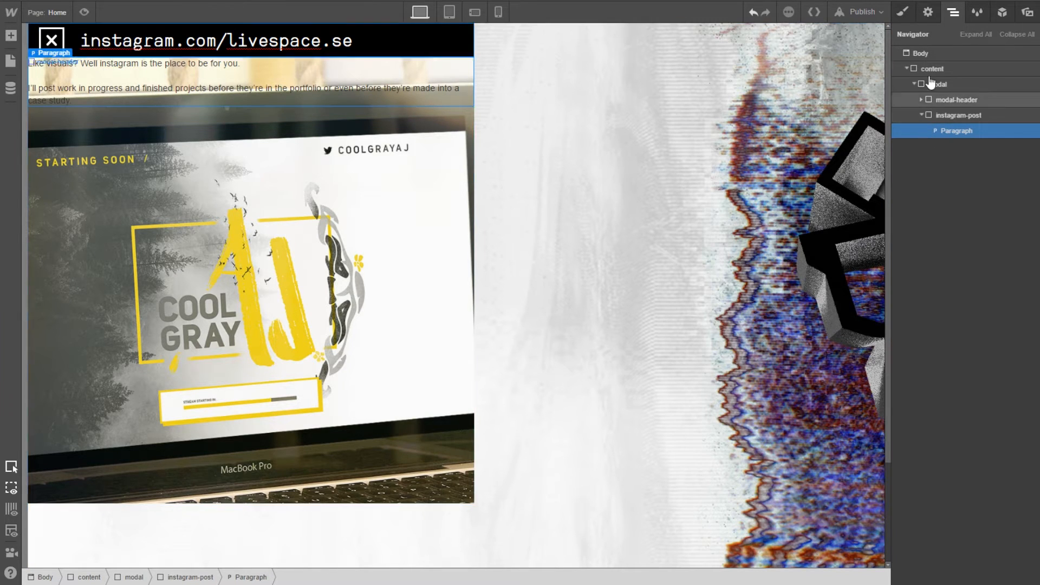
Assign the existing modal-float class to the new paragraph
left_click(928, 12)
left_click(902, 12)
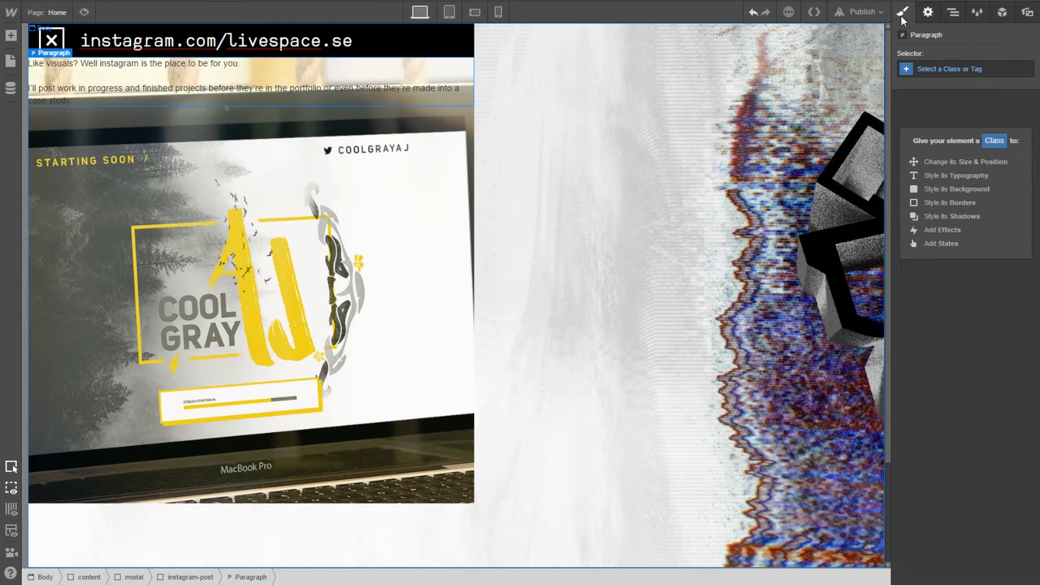
left_click(941, 68)
type("modal")
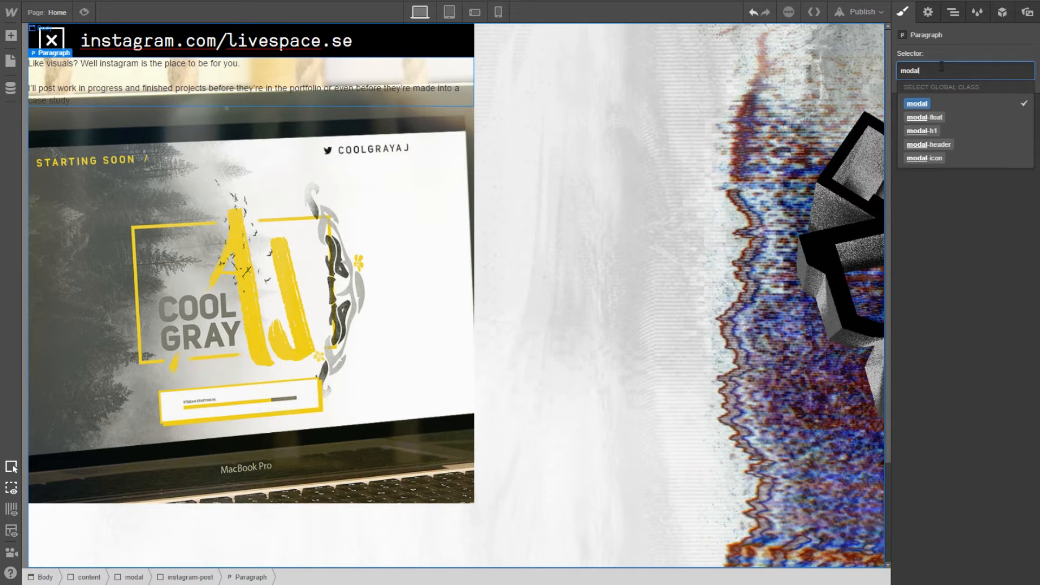
left_click(923, 118)
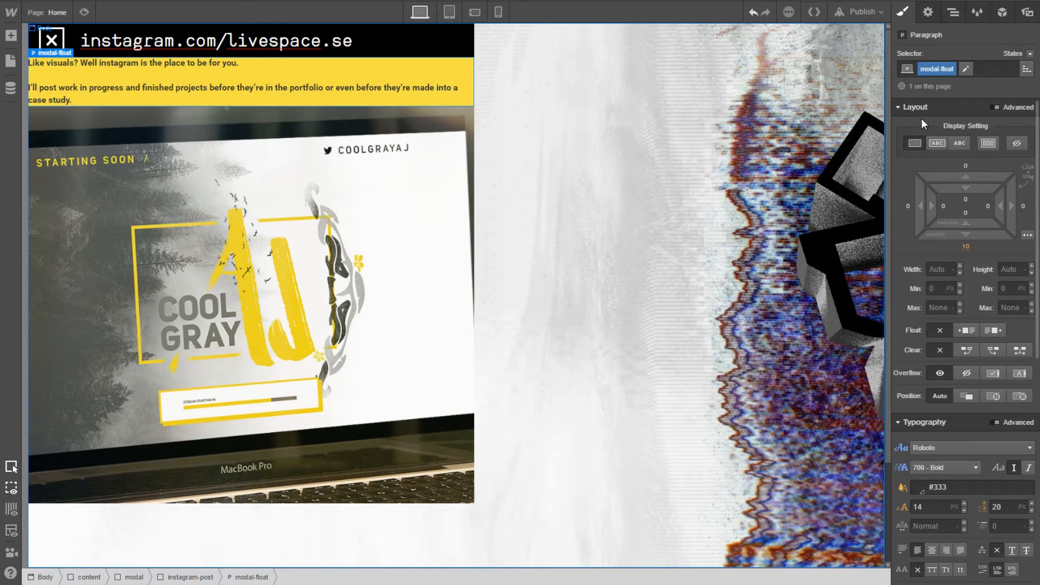
Set the modal-float text color to black using the saved swatch
scroll(949, 330, "down", 3)
left_click(921, 304)
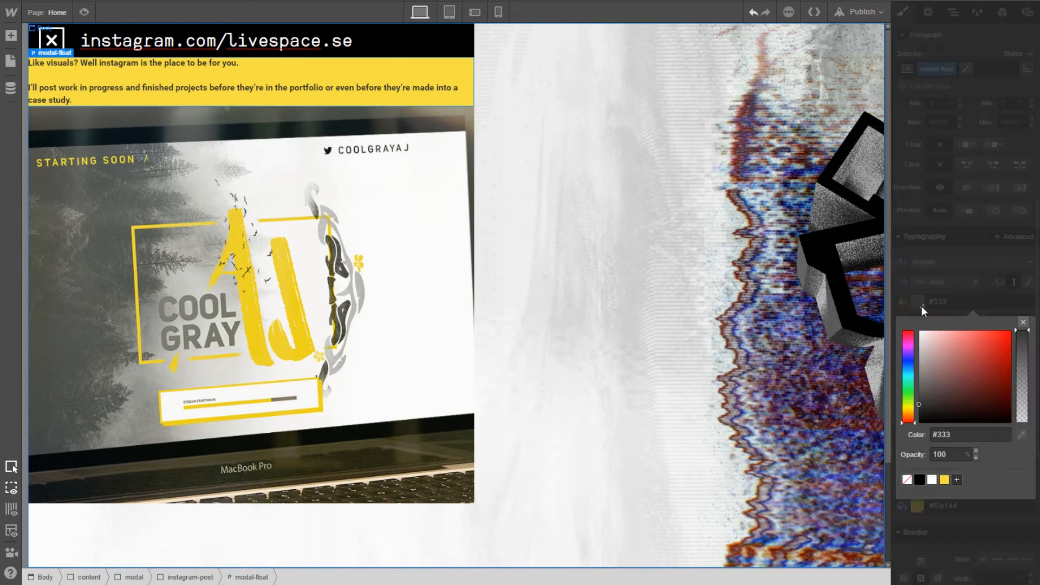
left_click(920, 479)
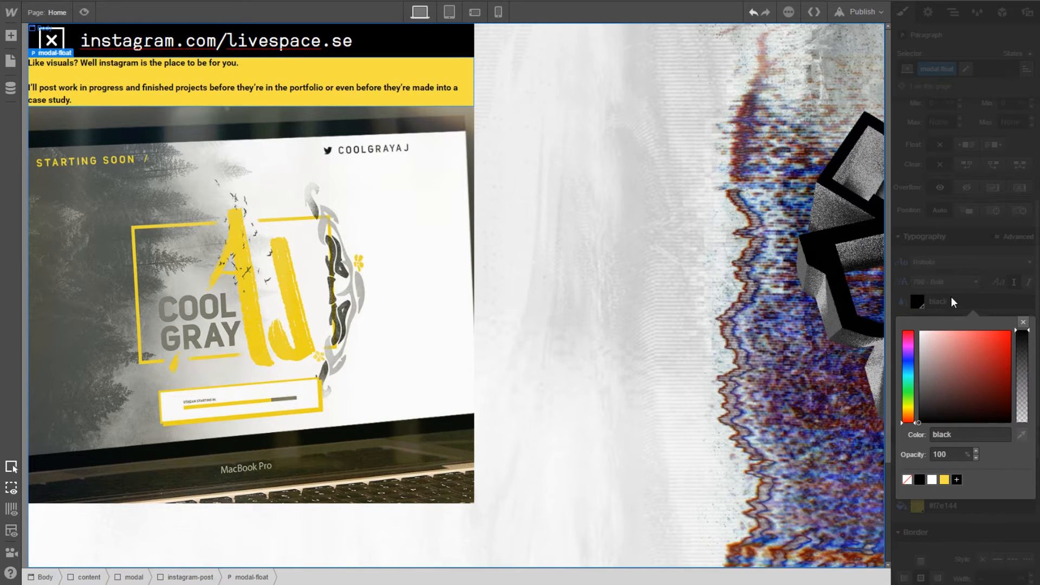
left_click(951, 297)
left_click(947, 287)
left_click(947, 287)
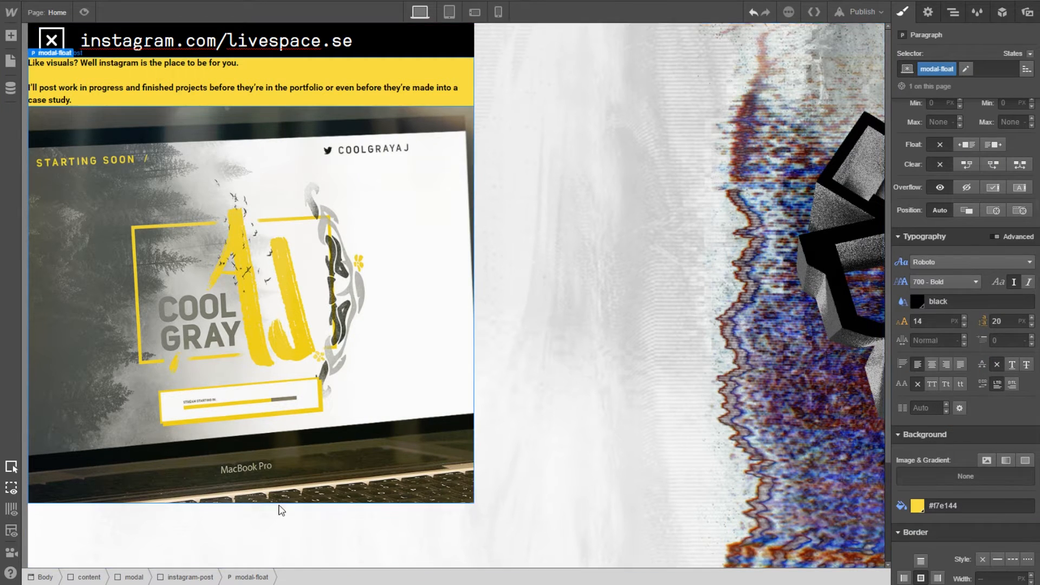
Switch to Photoshop, check the character settings of the yellow box's text in slide.psd, and return to Webflow
key("alt+Tab")
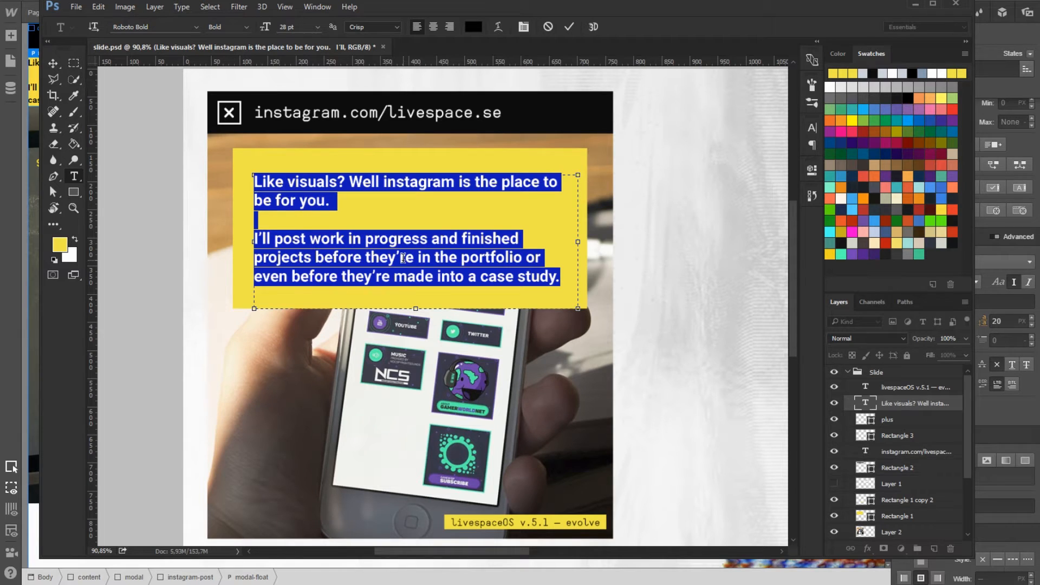
left_click_drag(403, 239, 430, 258)
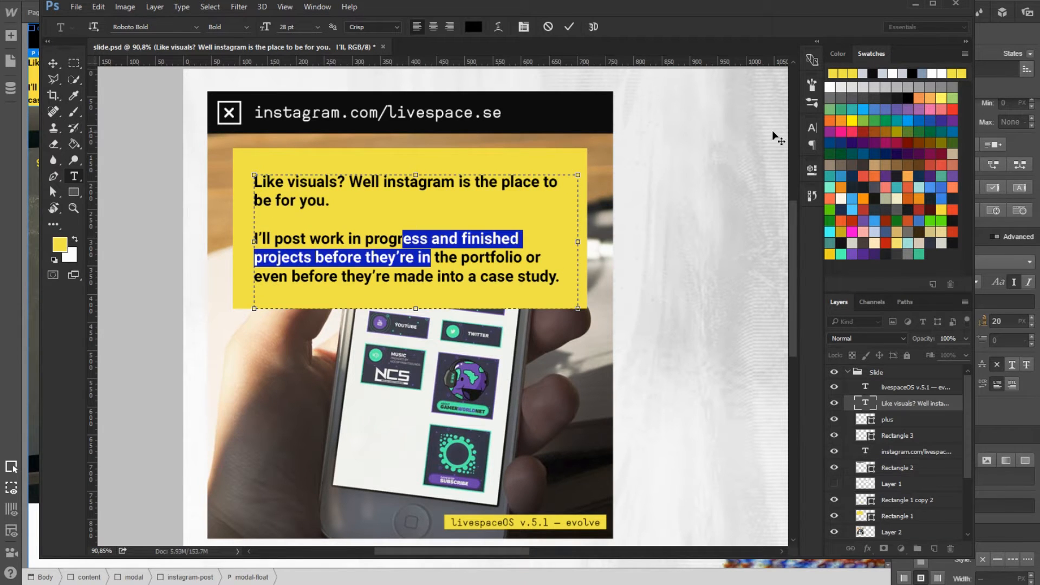
left_click(807, 128)
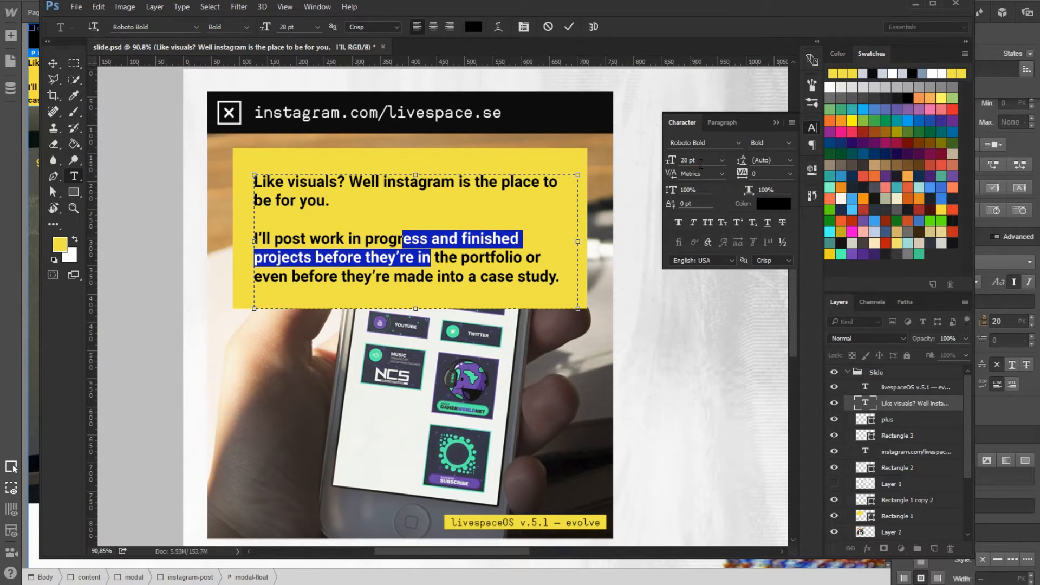
key("alt+Tab")
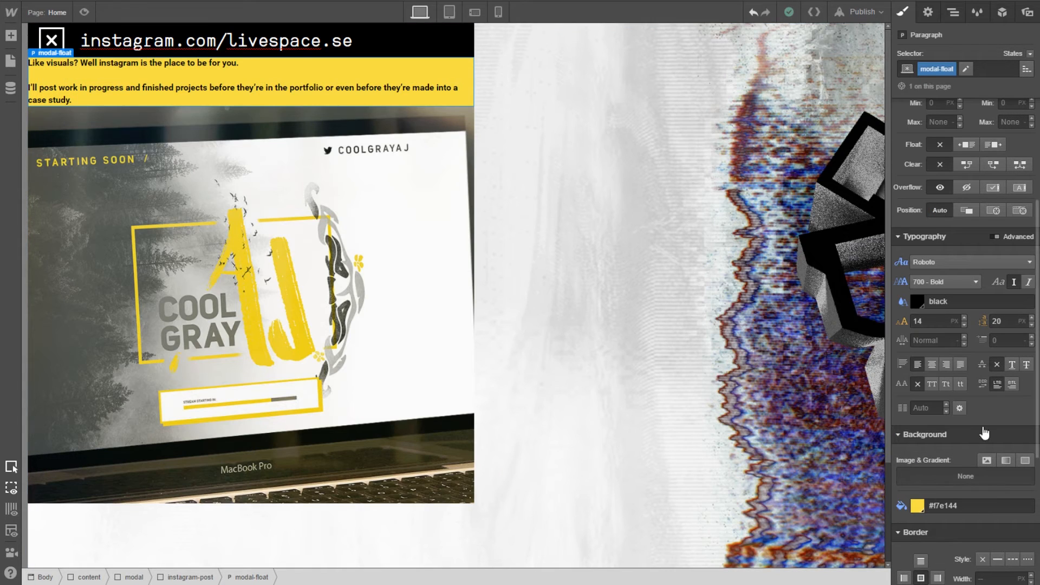
Set the modal-float paragraph's font size to 28 px and its line height to 30 px
left_click(933, 323)
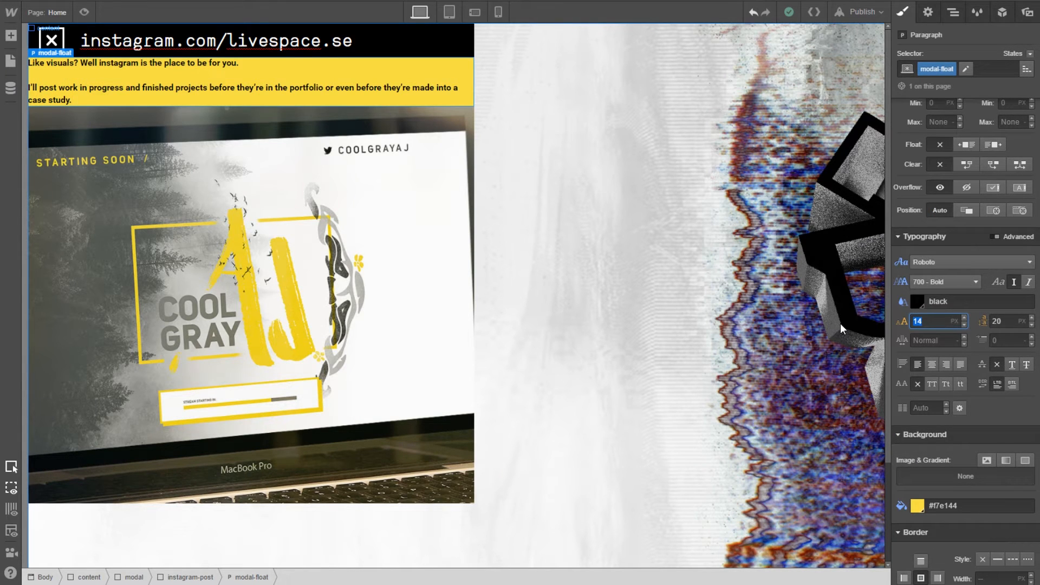
type("28")
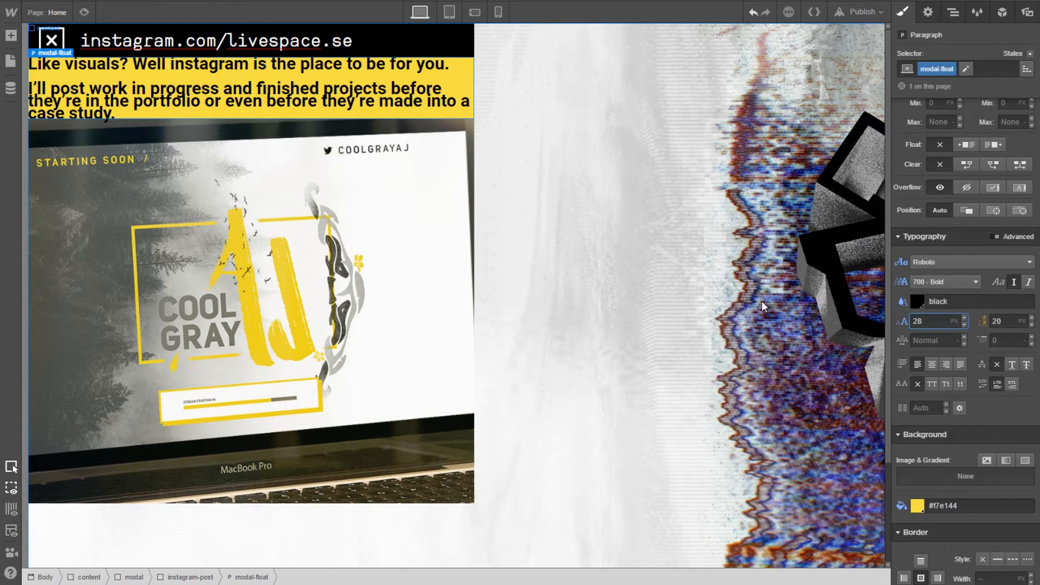
left_click(991, 321)
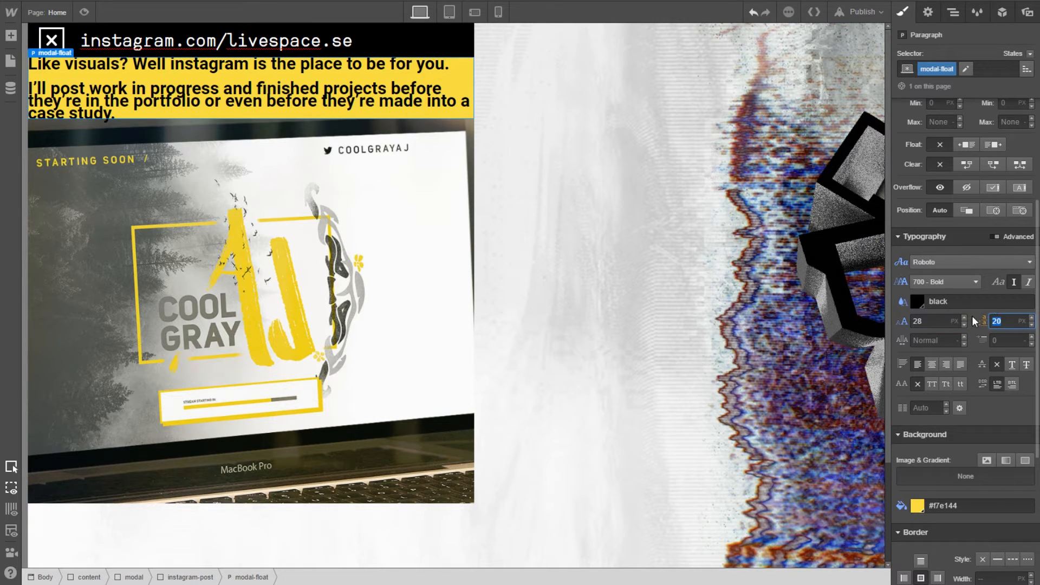
type("28")
key("Up")
key("Up")
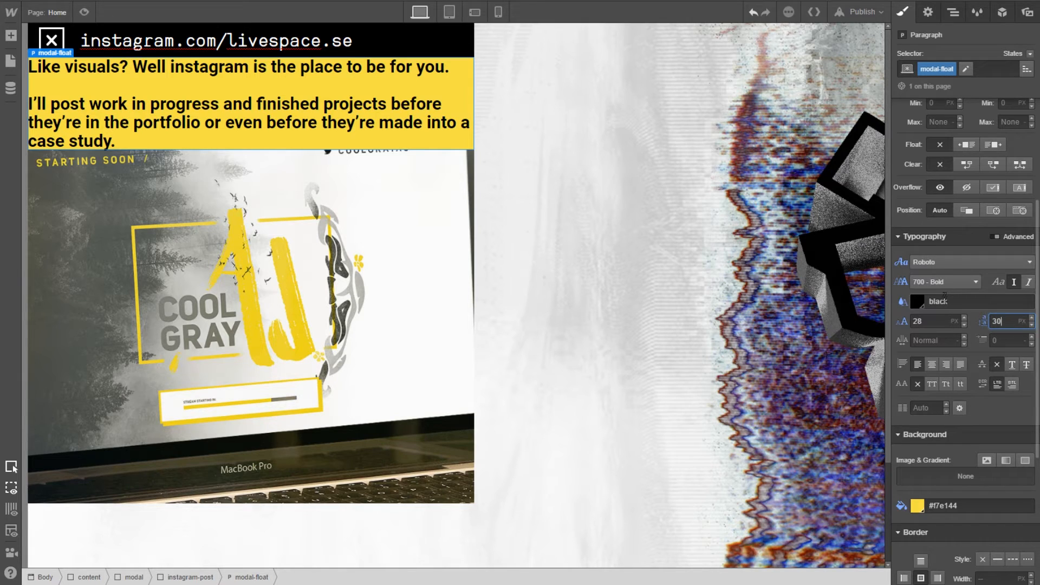
left_click(978, 301)
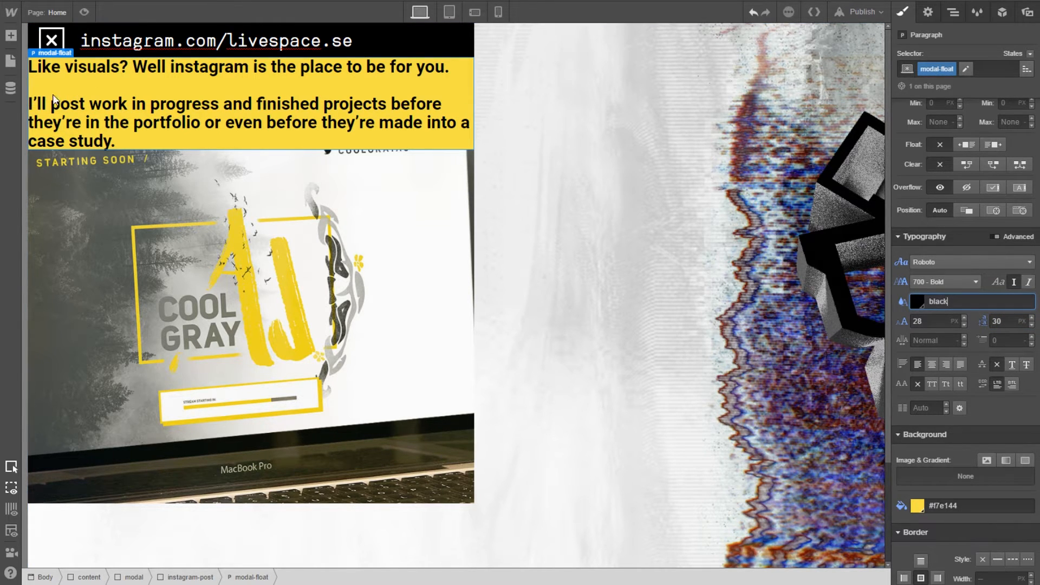
scroll(948, 214, "up", 4)
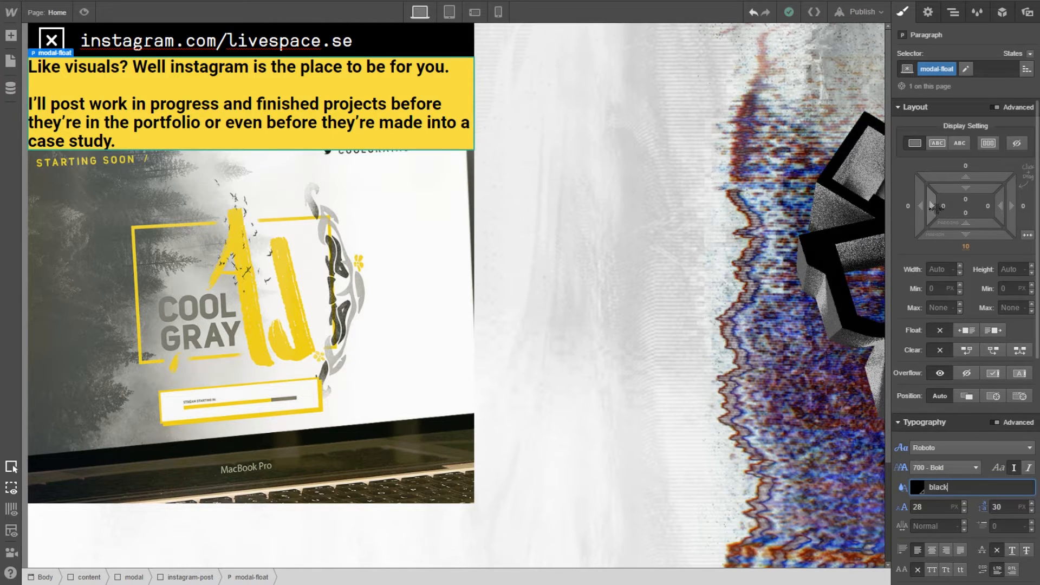
left_click_drag(933, 206, 984, 209)
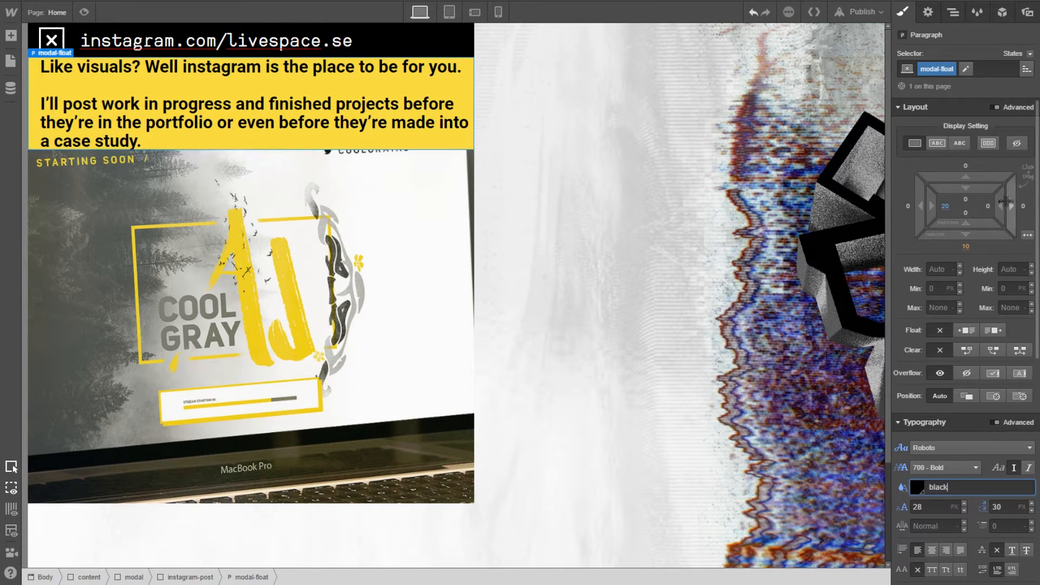
left_click(989, 208)
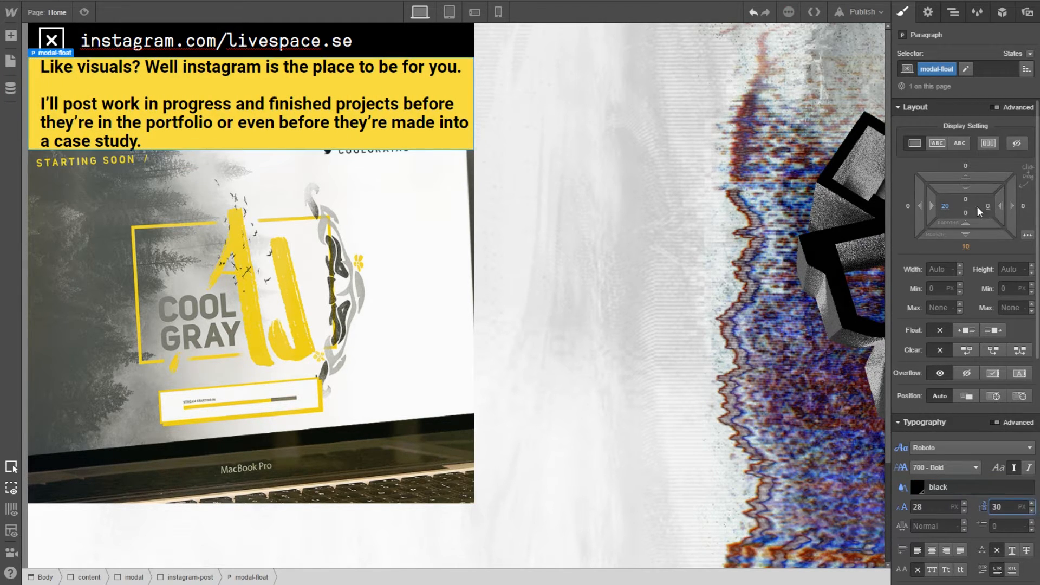
key("shift+Tab")
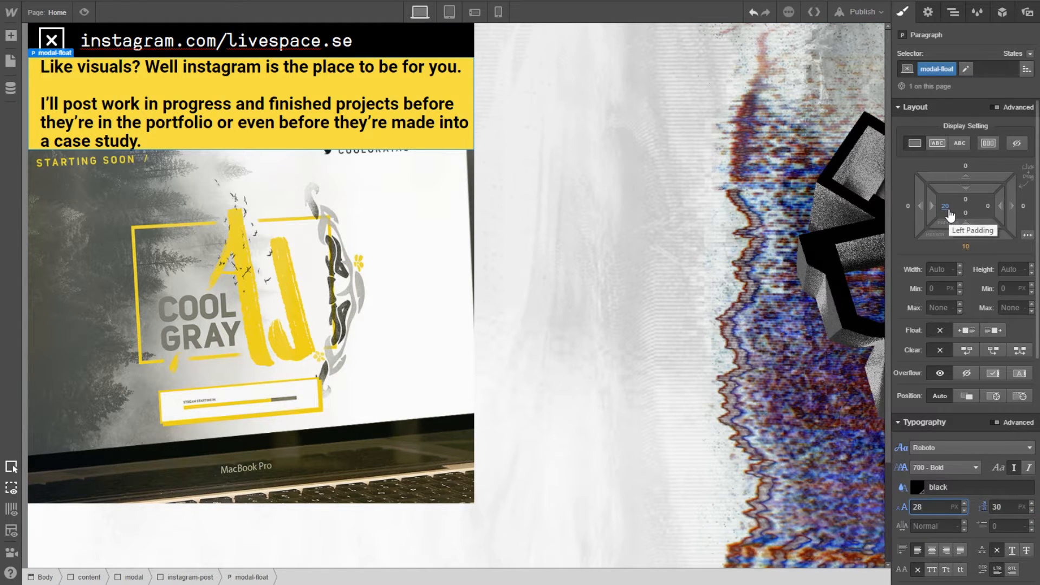
right_click(949, 214)
left_click(945, 207)
type("0")
key("Return")
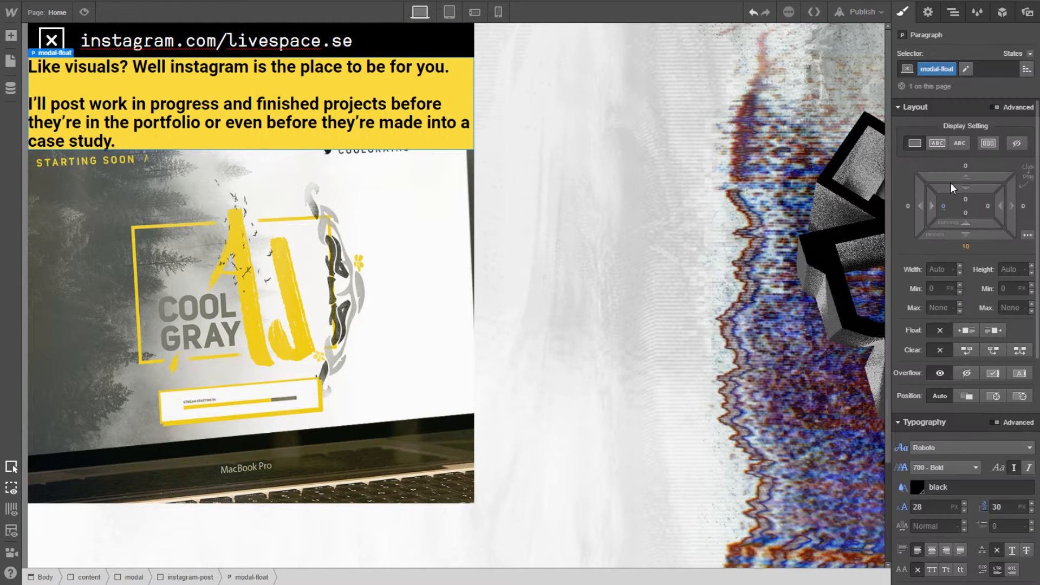
Give the modal-float paragraph 35 px padding above and below and 25 px padding on both sides
left_click_drag(932, 205, 977, 254)
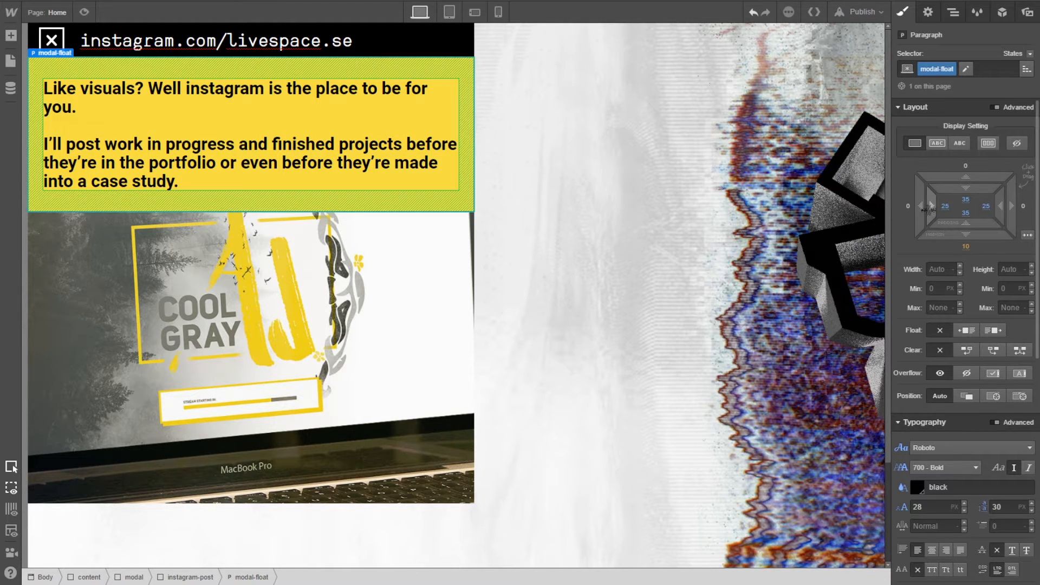
left_click_drag(925, 207, 895, 217)
key("ctrl+z")
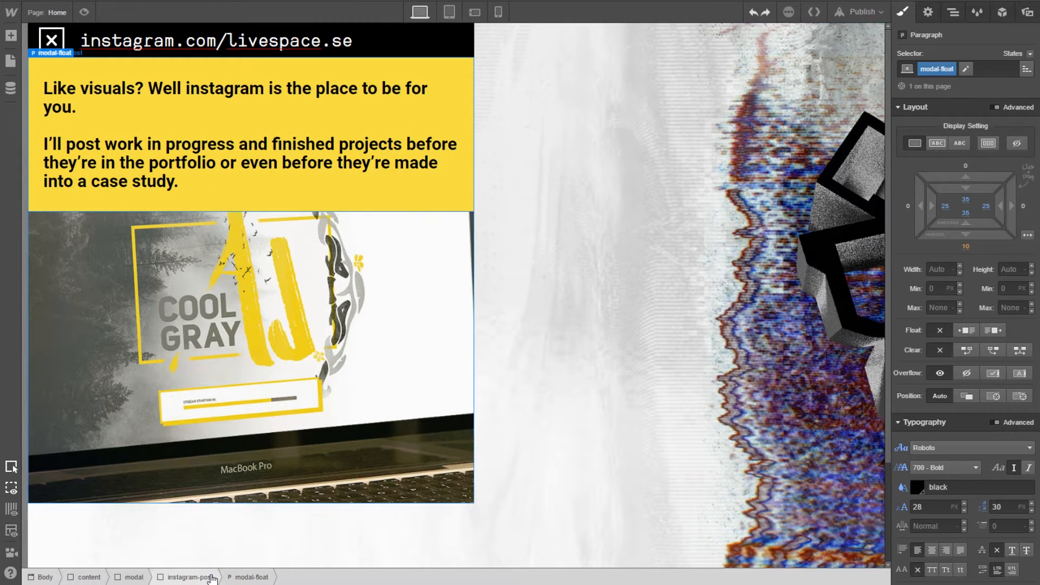
Switch to Photoshop, measure the gap between the photo's left edge and the yellow box with a rectangular selection, and return to Webflow
key("alt+Tab")
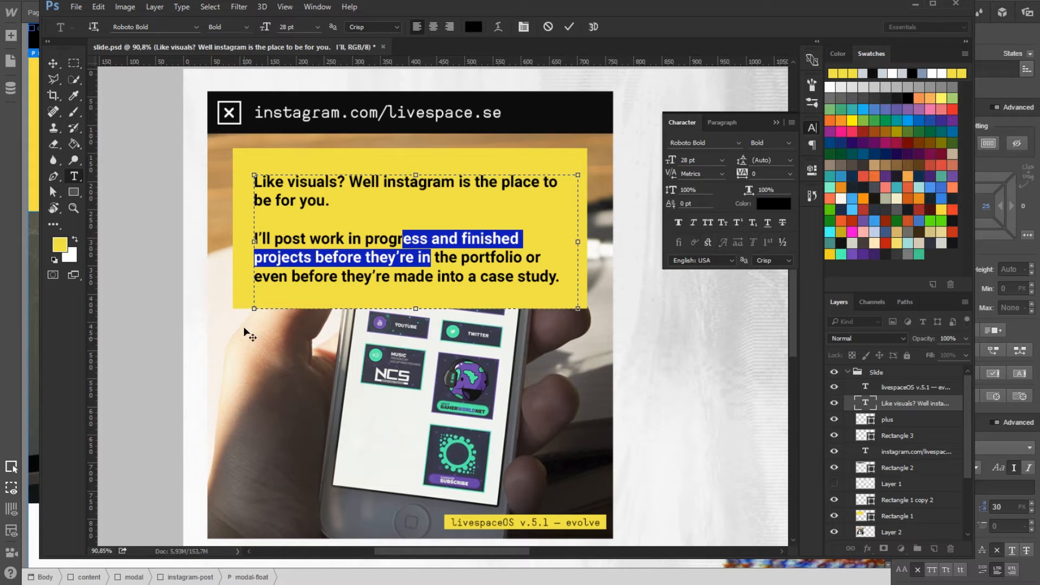
left_click(73, 64)
left_click(73, 79)
left_click(74, 65)
scroll(187, 160, "up", 6)
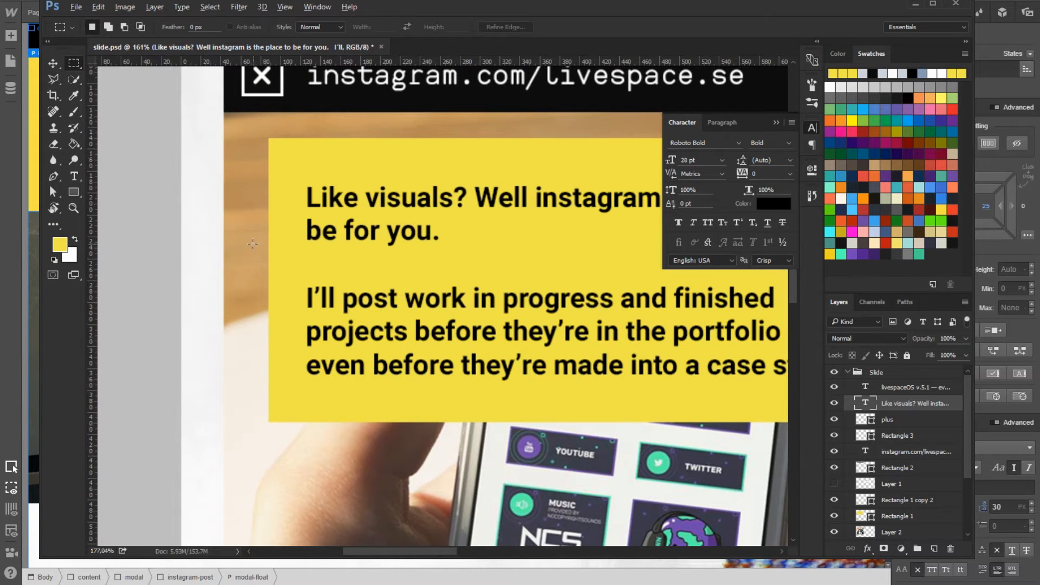
scroll(275, 227, "up", 5)
left_click_drag(287, 213, 201, 287)
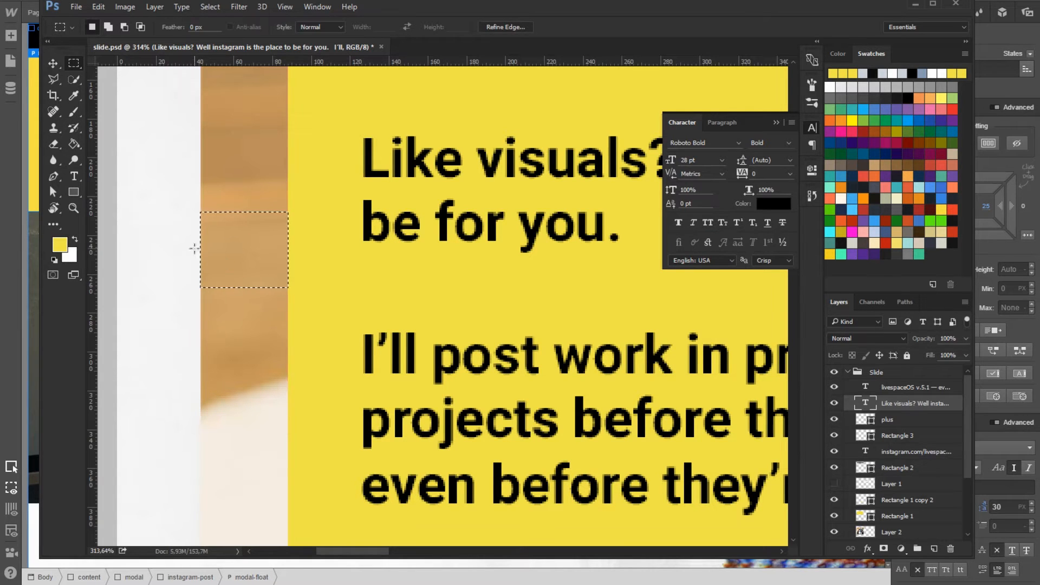
left_click(21, 229)
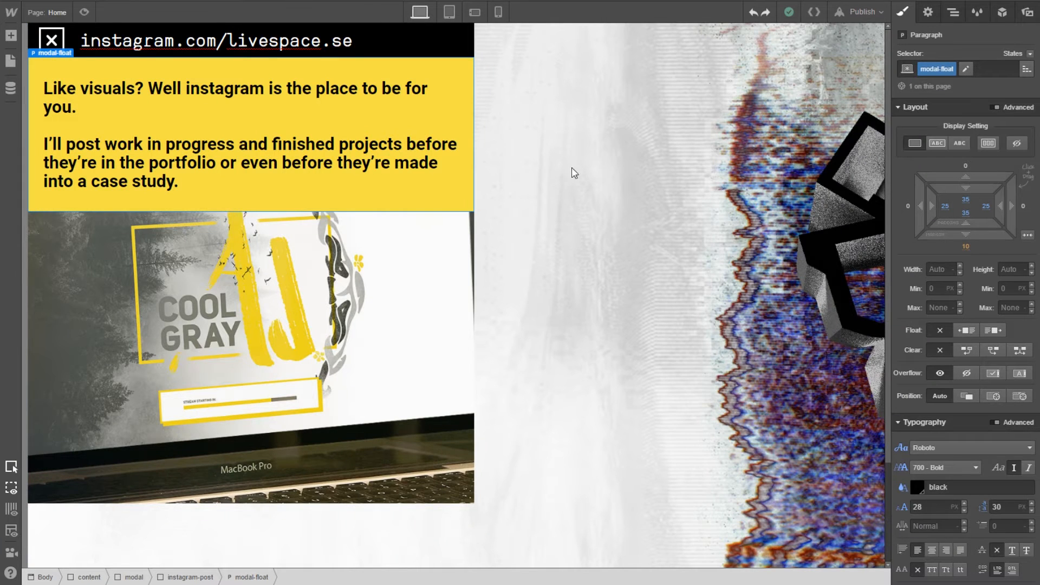
Set the modal-float paragraph's left and right margins to 45 px each
left_click(909, 208)
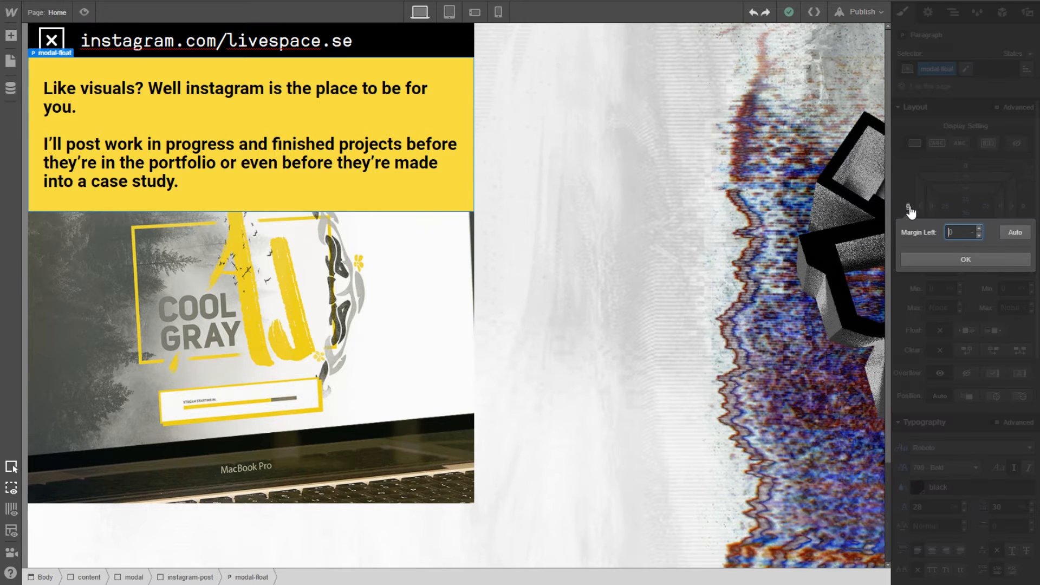
key("Return")
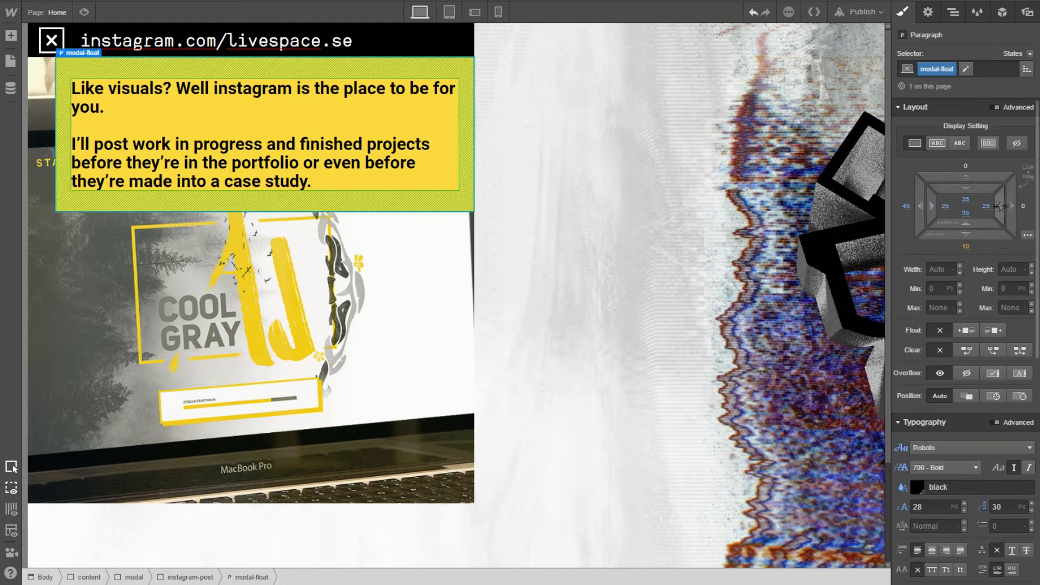
left_click(1022, 208)
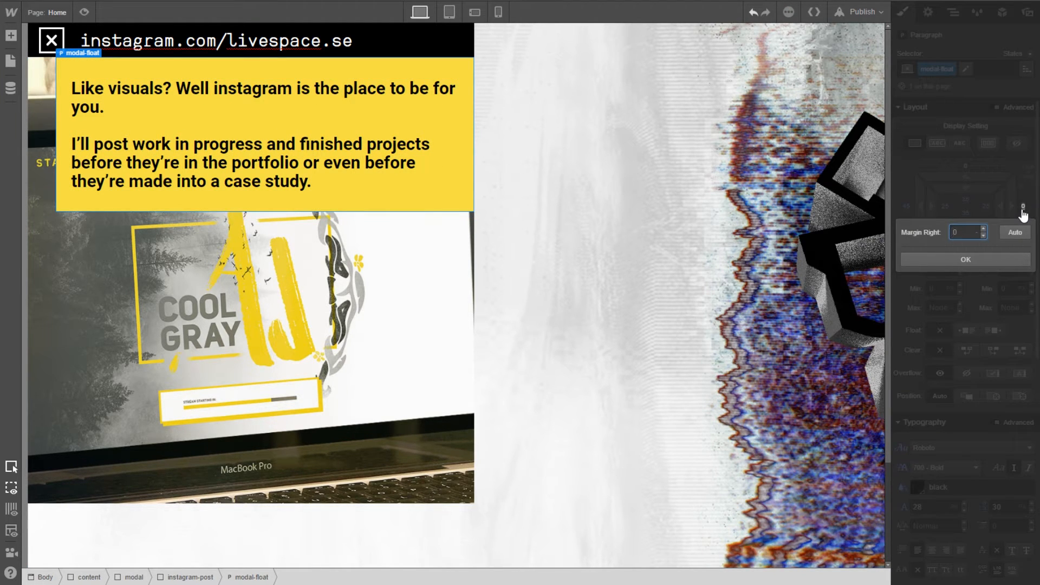
type("45")
key("Return")
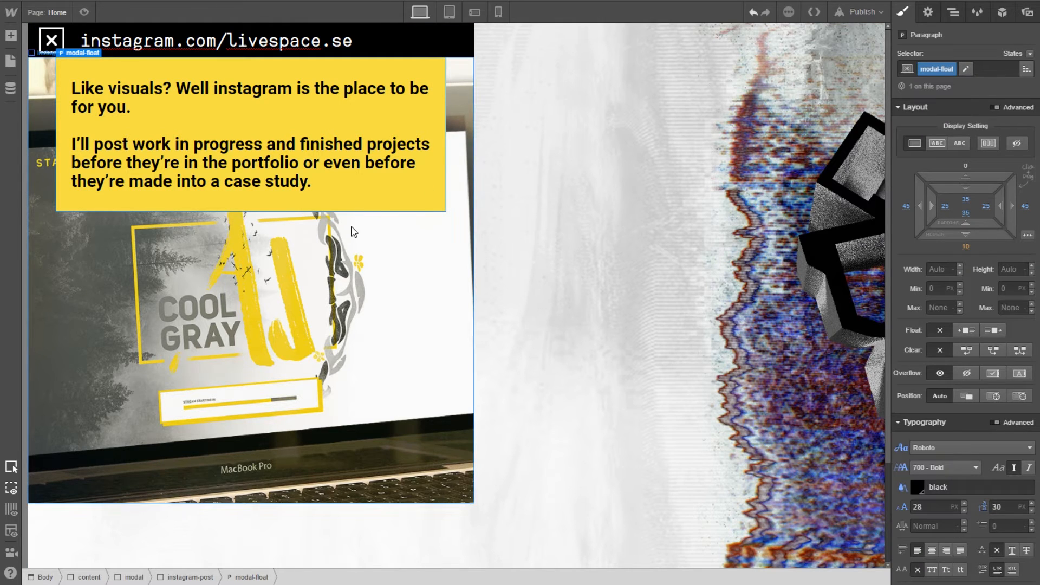
Switch to Photoshop, measure the gap between the black header bar and the yellow box's upper edge, and return to Webflow
left_click(256, 584)
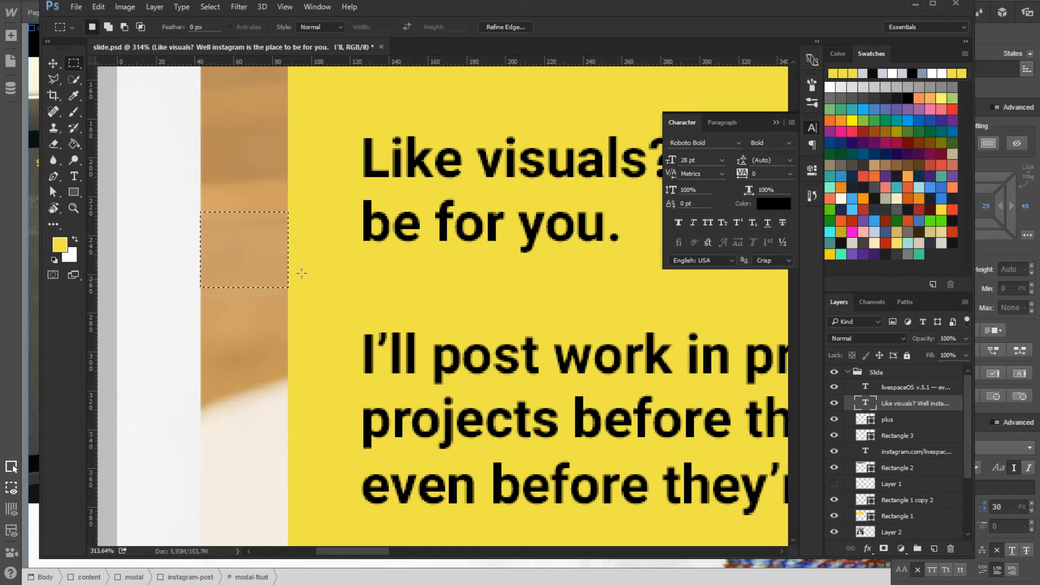
scroll(339, 226, "up", 1)
scroll(340, 226, "up", 3)
left_click(328, 195)
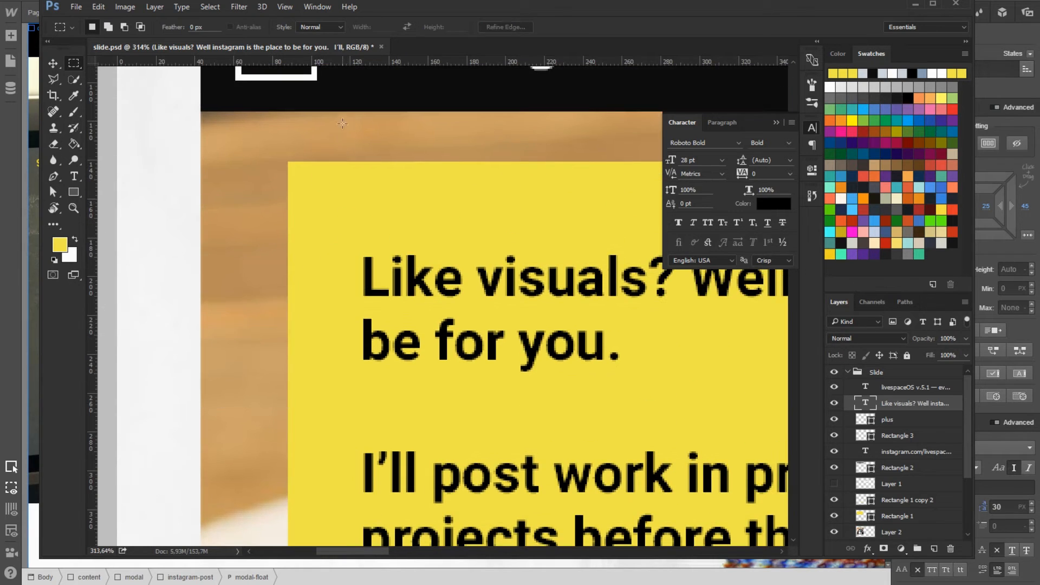
left_click_drag(351, 112, 418, 161)
left_click(384, 156)
left_click(281, 1)
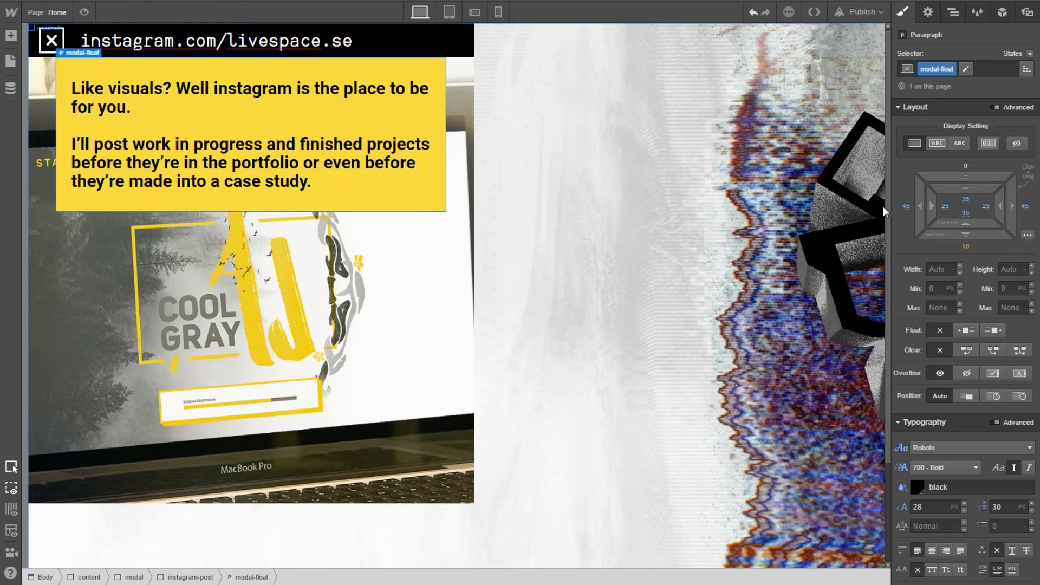
Try a 35 px and a 15 px top margin on the modal-float paragraph and undo them
left_click(959, 175)
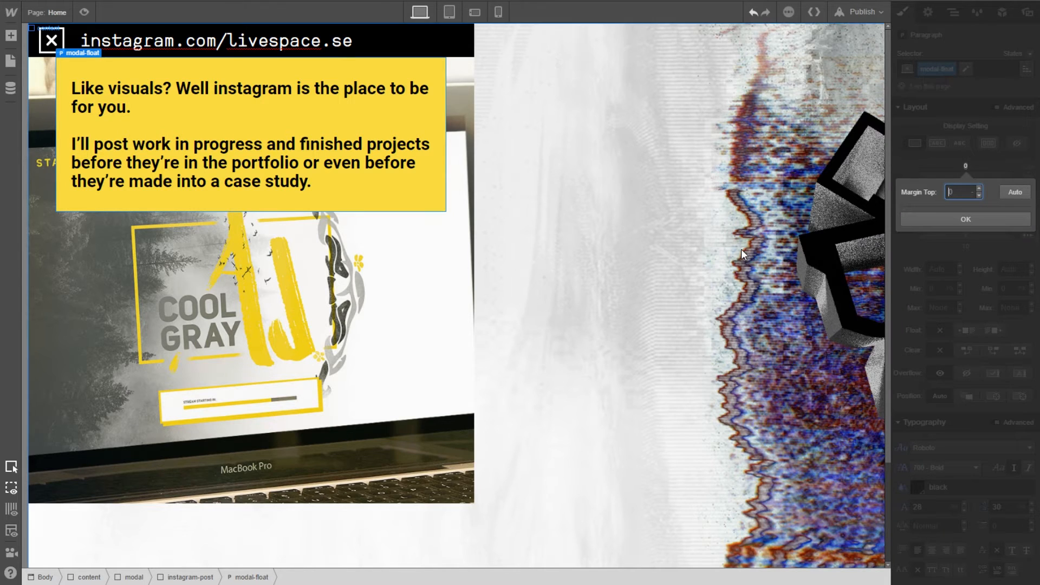
type("35")
key("Return")
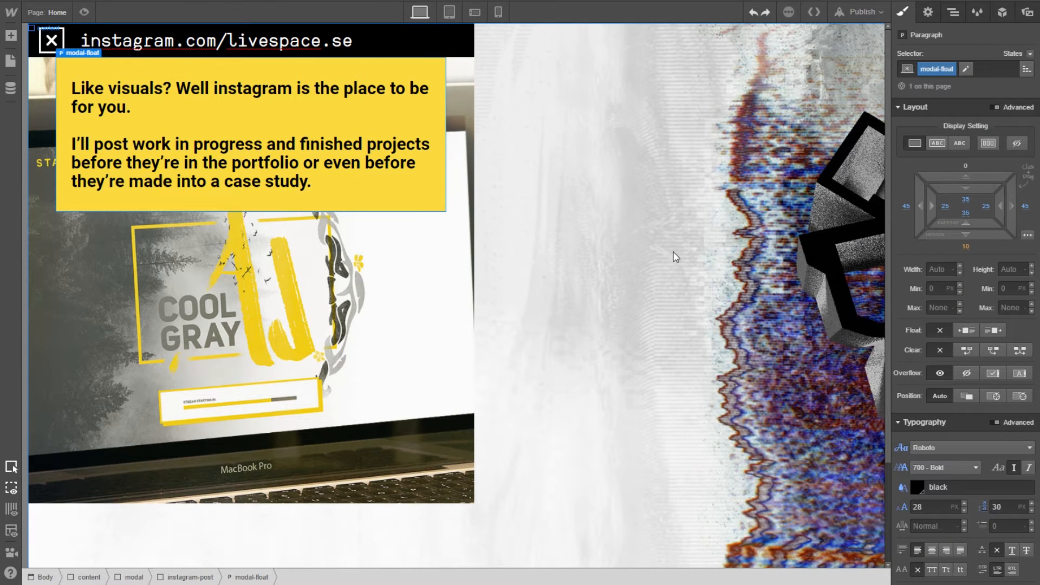
left_click(85, 55)
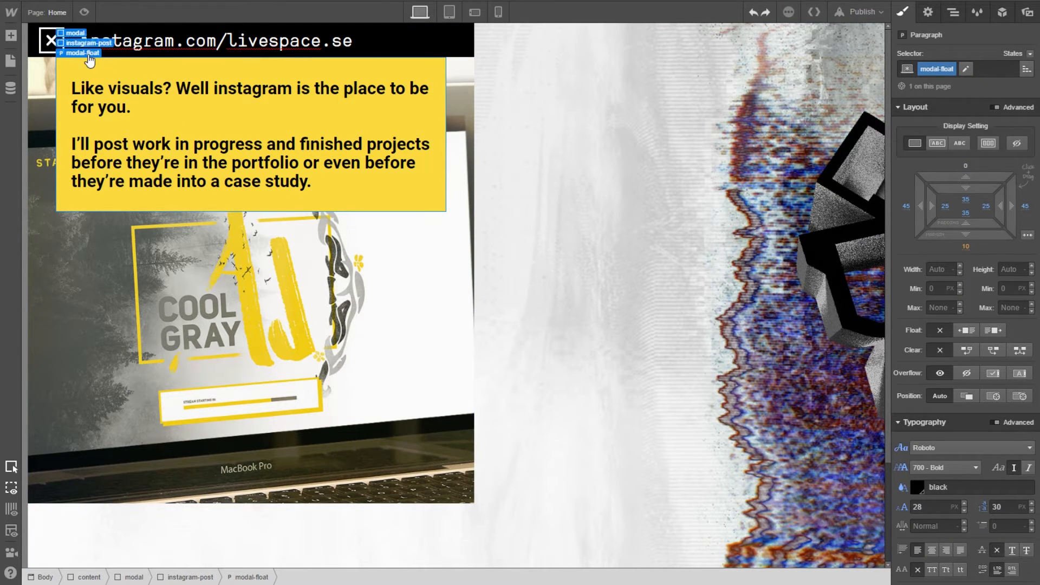
left_click(970, 169)
type("35")
key("Return")
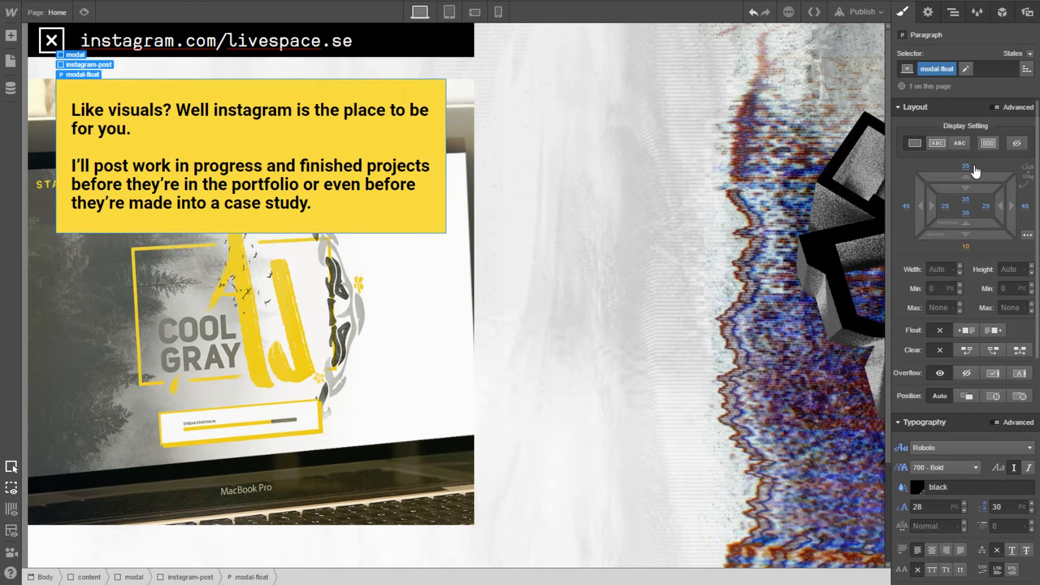
mouse_move(975, 173)
left_mouse_down()
mouse_move(973, 187)
mouse_move(975, 152)
left_mouse_up()
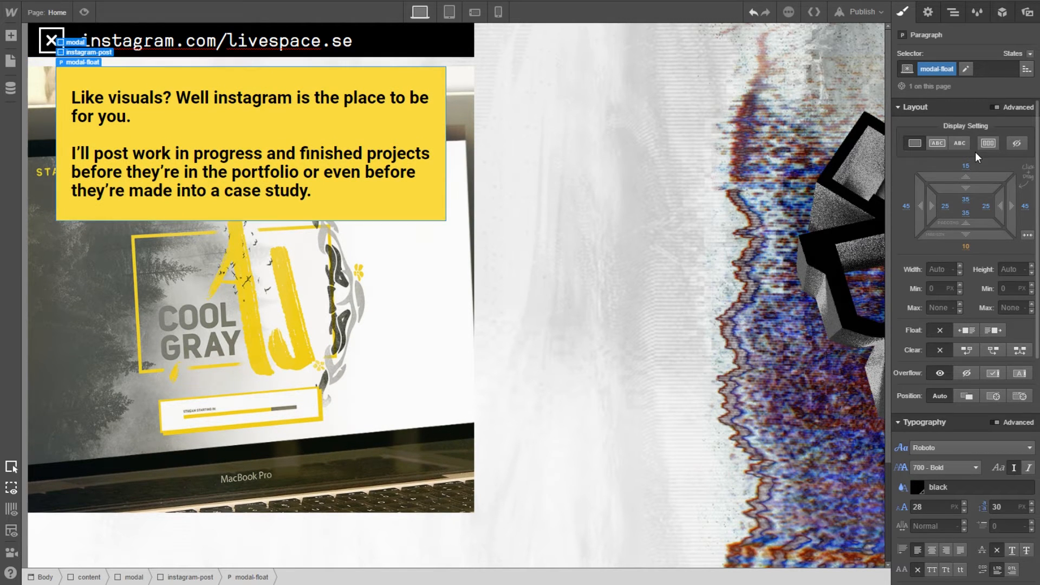
key("ctrl+z")
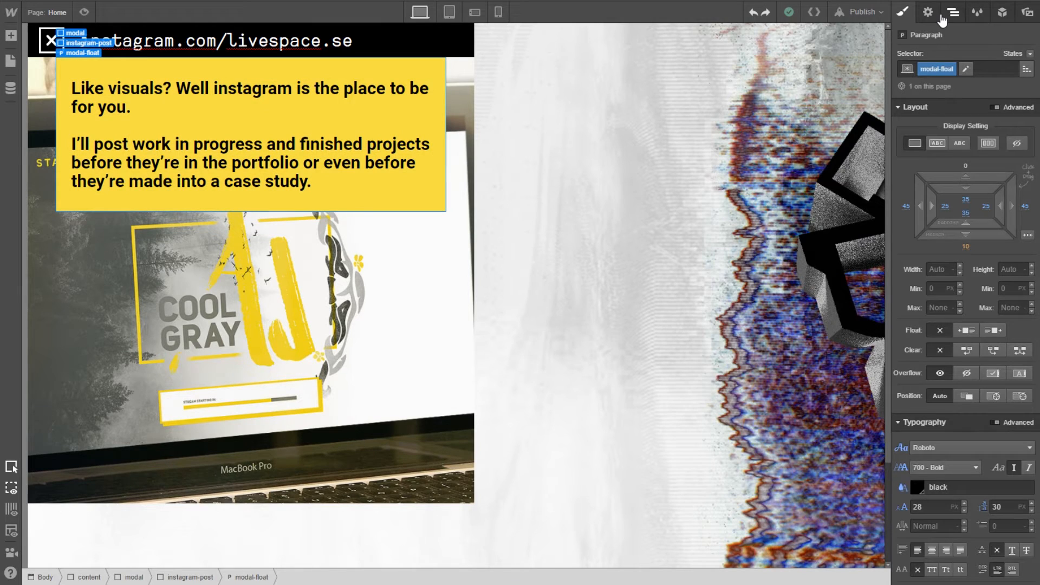
Try adjusting the modal-float paragraph's top margin and undo the change
left_click(929, 13)
left_click(949, 15)
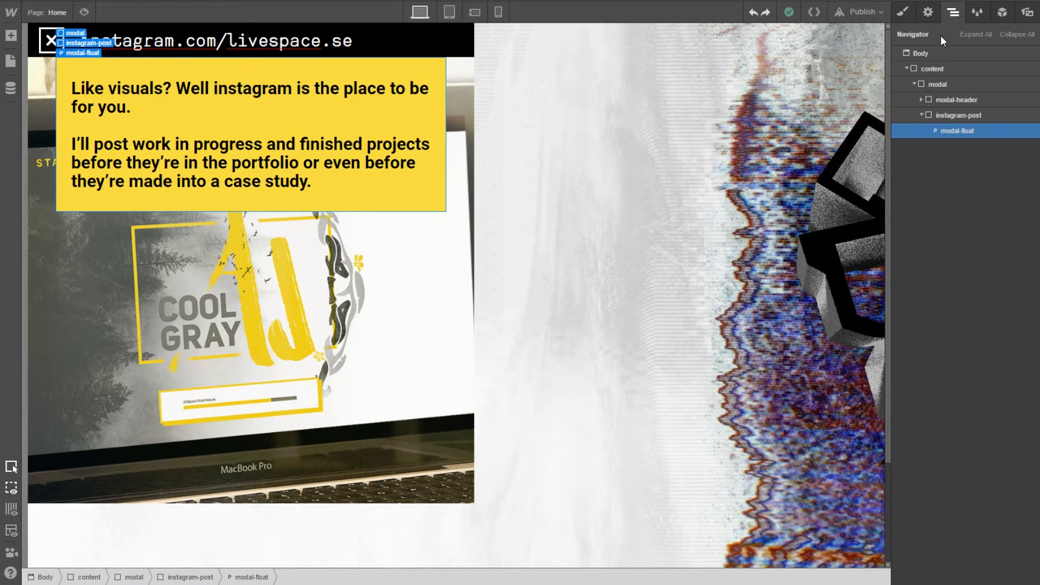
left_click(955, 115)
left_click(949, 133)
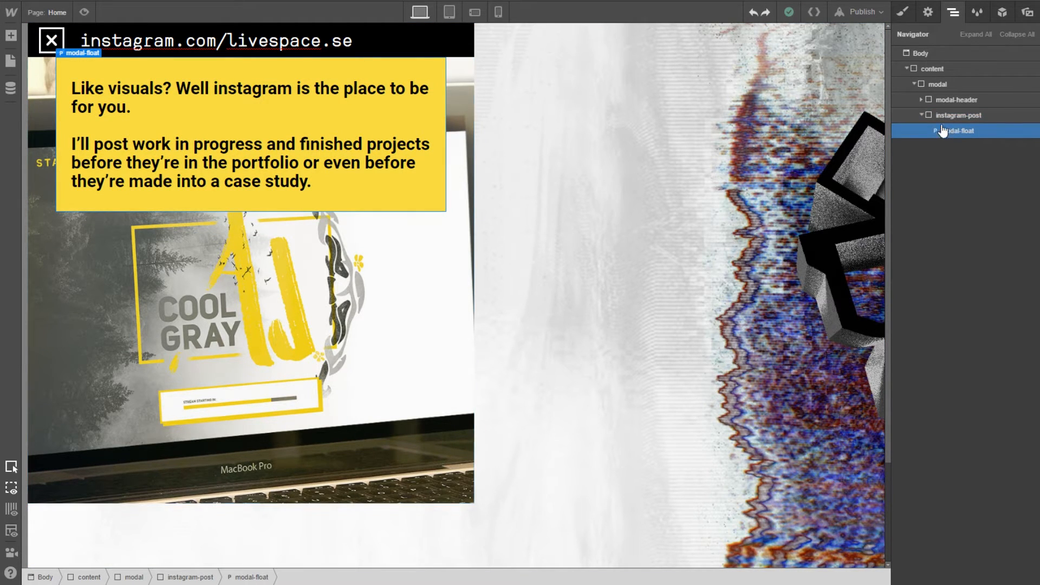
left_click(935, 21)
left_click(902, 12)
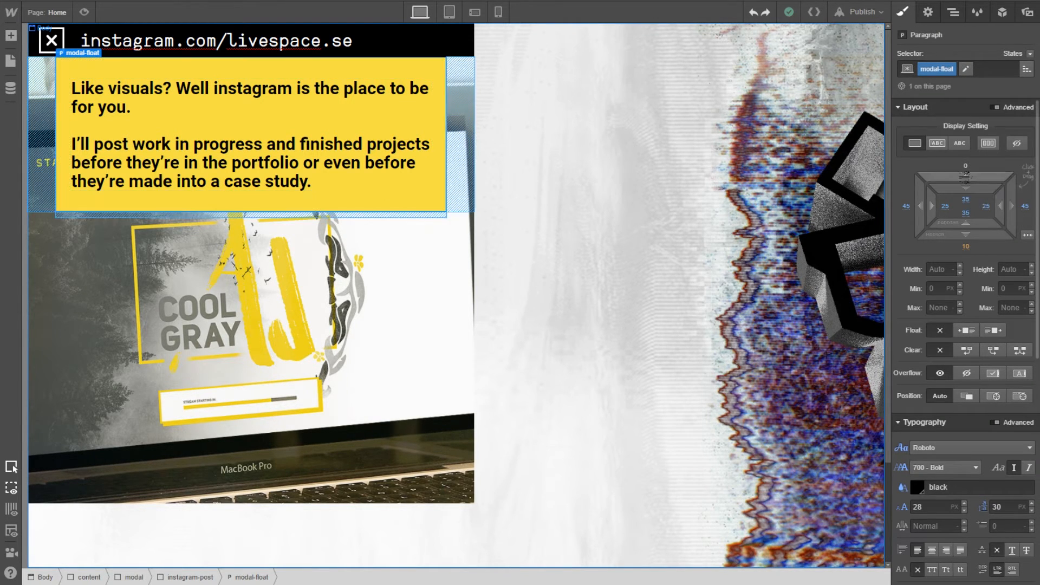
left_click_drag(964, 177, 968, 143)
key("ctrl+z")
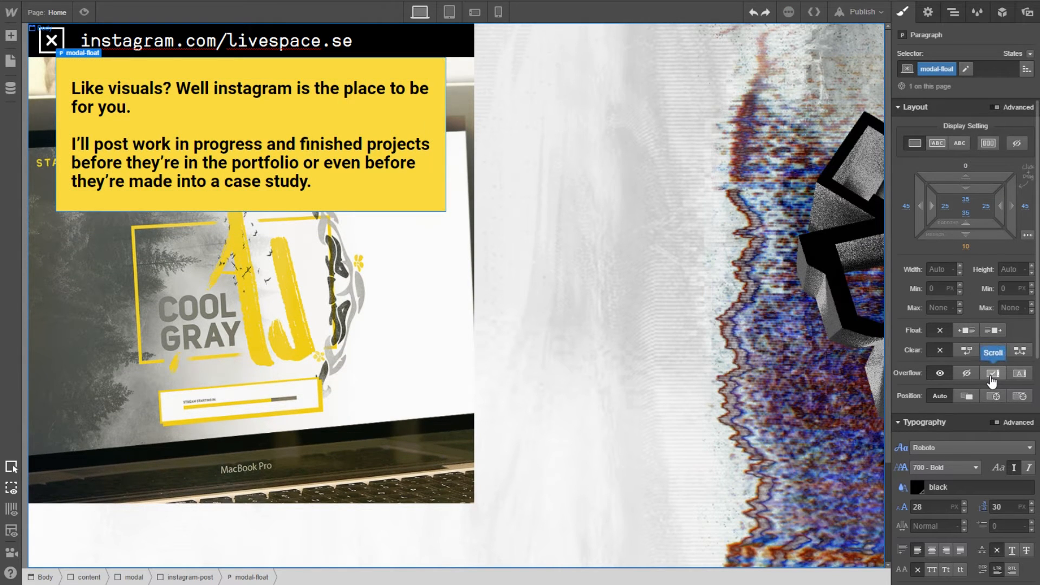
Switch the modal-float paragraph to absolute positioning with a top offset of 35 px
scroll(990, 340, "down", 1)
left_click(994, 336)
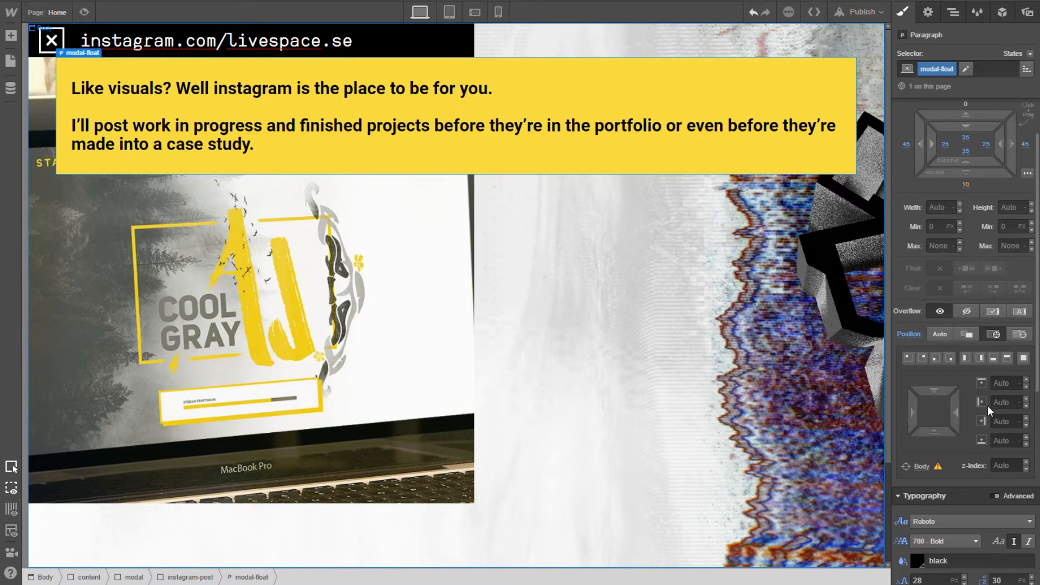
left_click(1001, 383)
type("1")
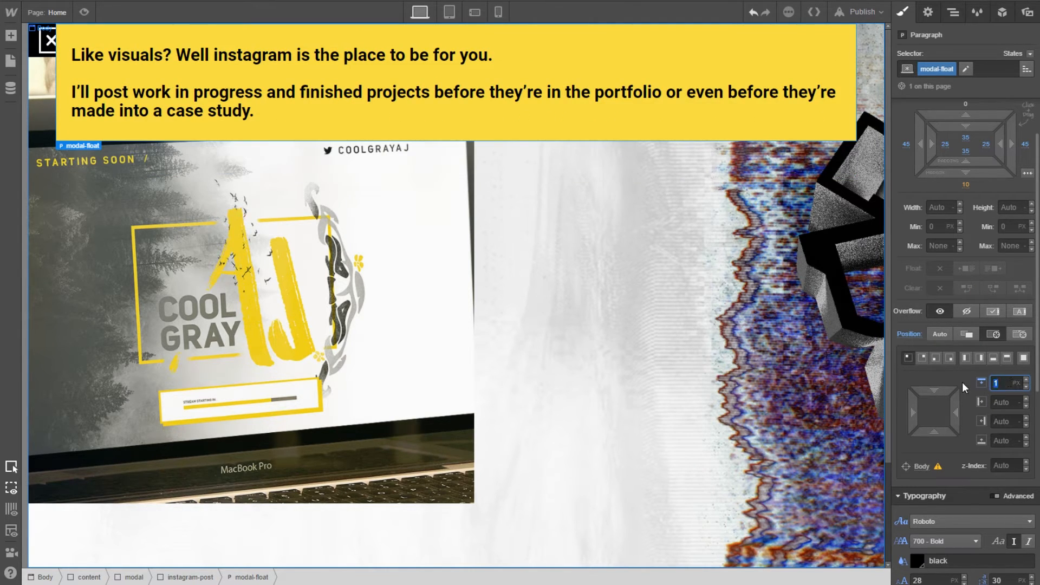
type("35")
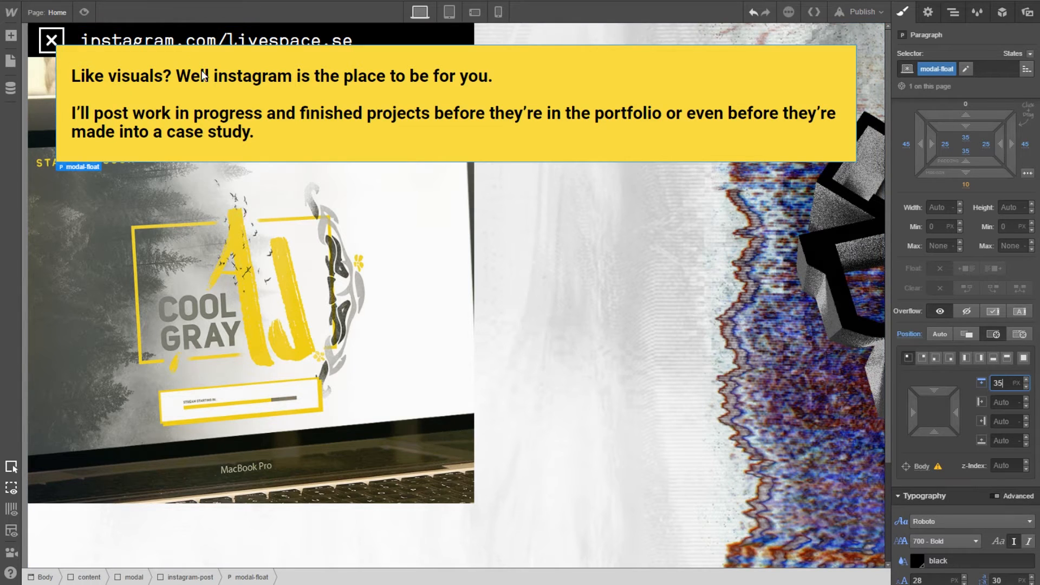
Move the modal-float box below the black header bar by raising its top offset to 85 px
key("Up")
key("Up")
key("Up")
key("Up")
key("Up")
key("Up")
key("Up")
key("Up")
key("Up")
key("Up")
key("Up")
key("Up")
key("Up")
key("Up")
key("Up")
key("Up")
key("Up")
key("Up")
key("Up")
key("Up")
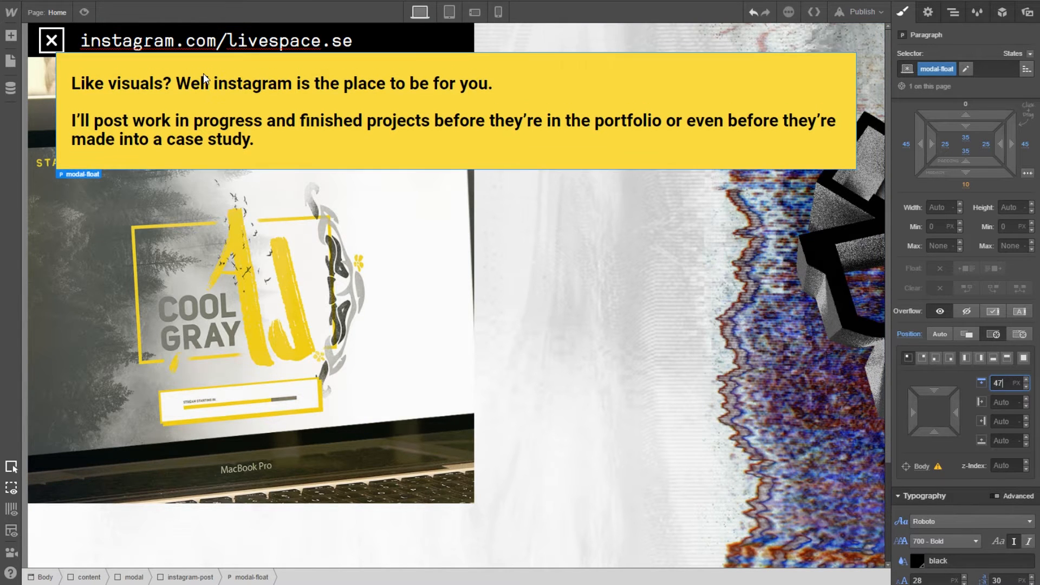
key("Up")
key("Up")
key("Up")
key("Up")
key("Up")
key("Up")
key("Up")
key("Up")
key("Up")
key("Up")
key("Up")
key("Up")
key("Up")
key("Up")
key("Up")
key("Up")
key("Up")
key("Up")
key("Up")
key("Up")
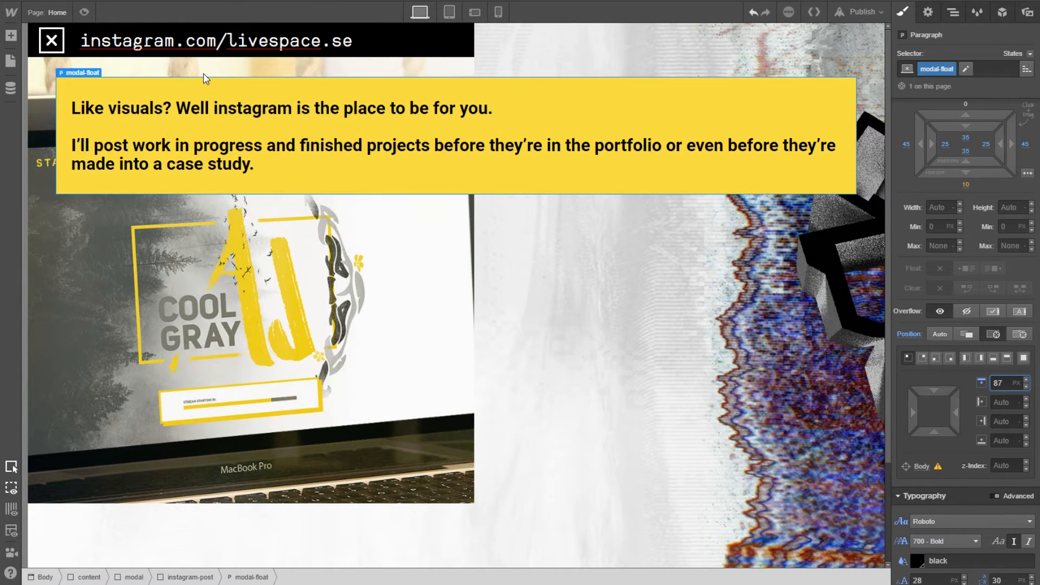
key("Down")
key("Down")
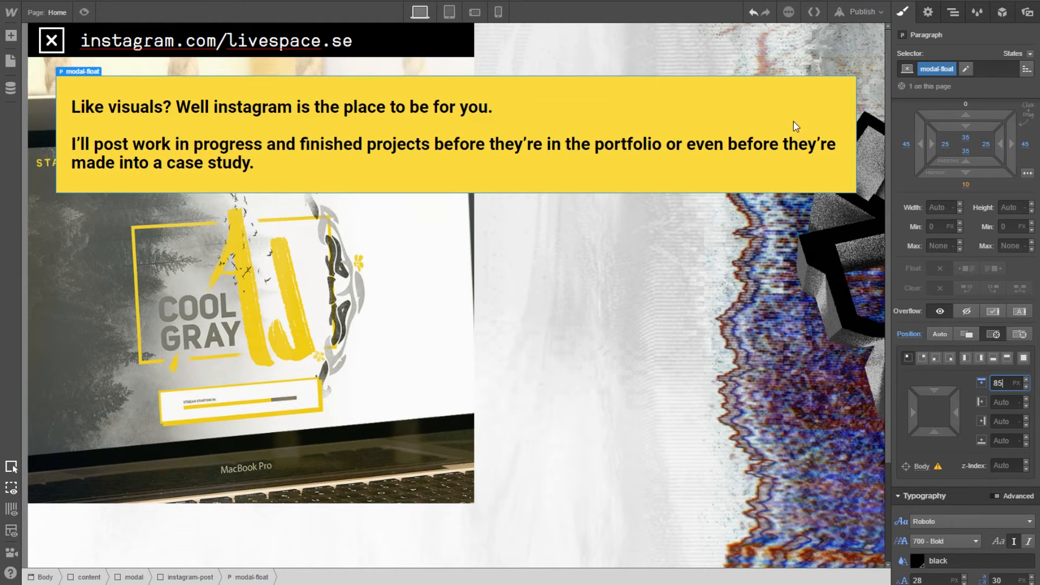
Switch to Photoshop, measure the yellow text box's width with a rectangular selection, and return to Webflow
left_click(765, 115)
key("alt+Tab")
scroll(330, 227, "down", 8)
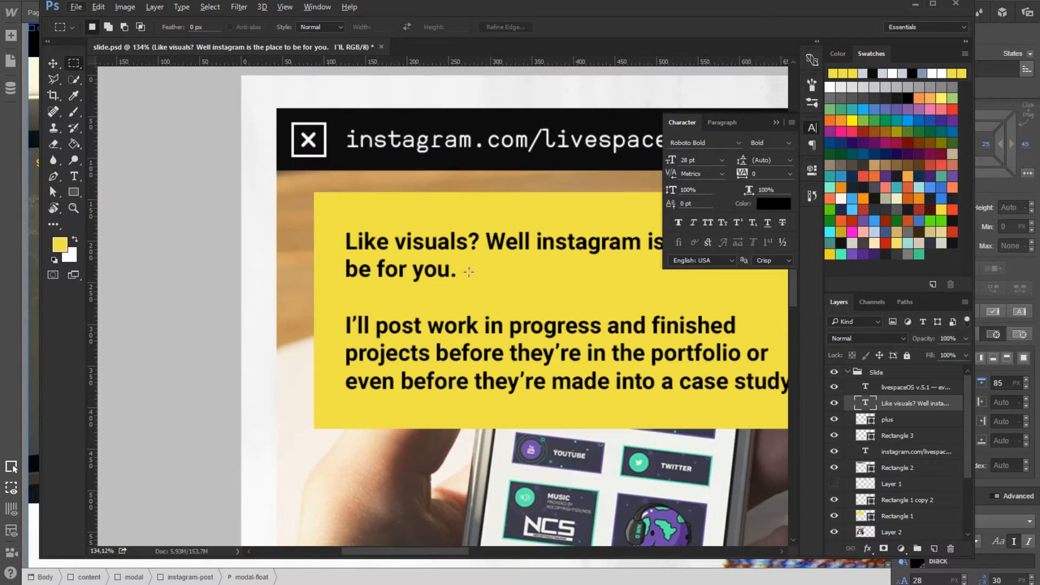
left_click_drag(539, 279, 364, 255)
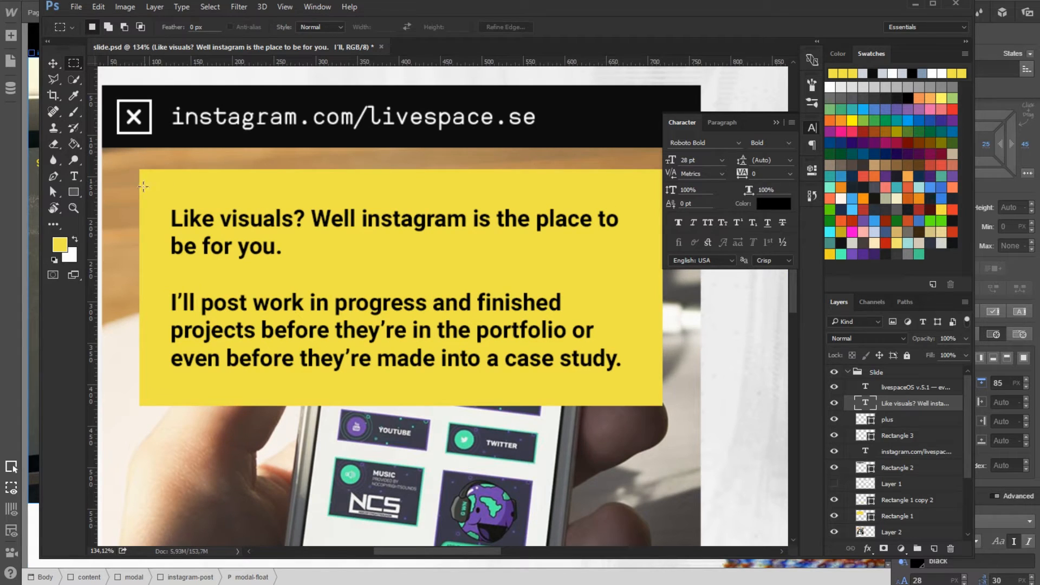
left_click_drag(140, 188, 662, 353)
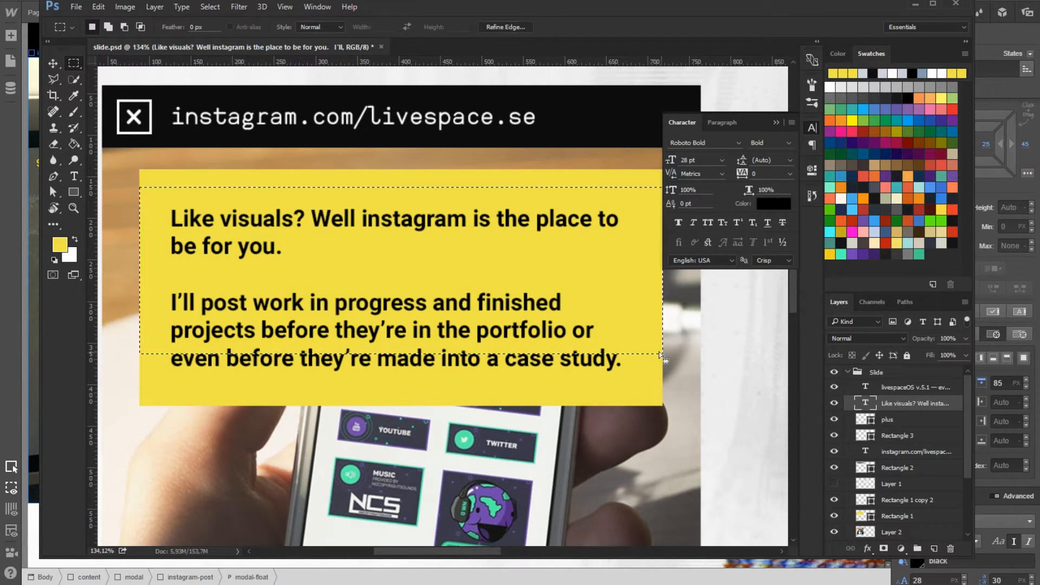
left_click(633, 313)
key("alt+Tab")
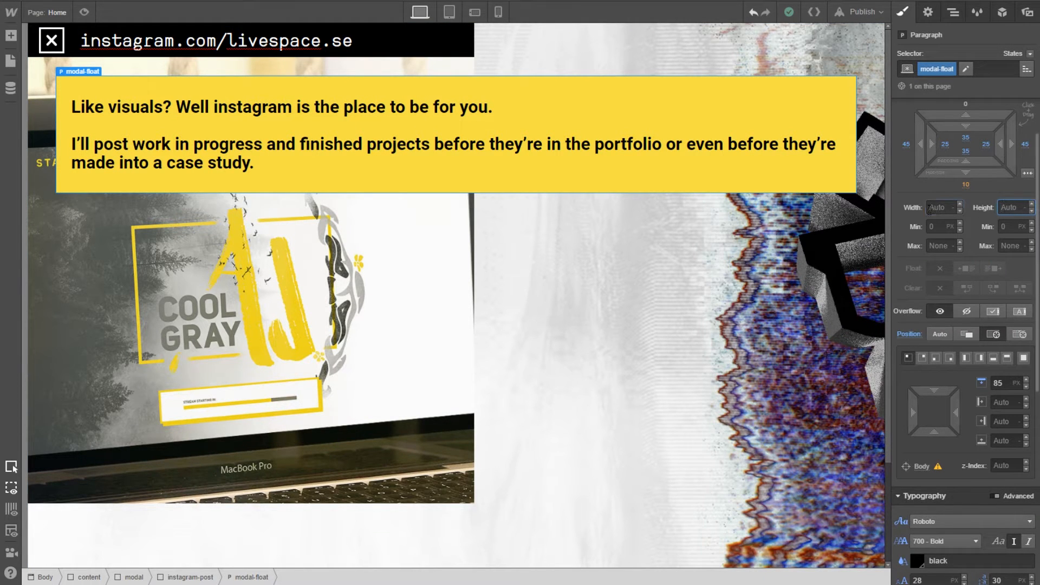
Set the modal-float paragraph's width to 630 px
type("630")
key("Return")
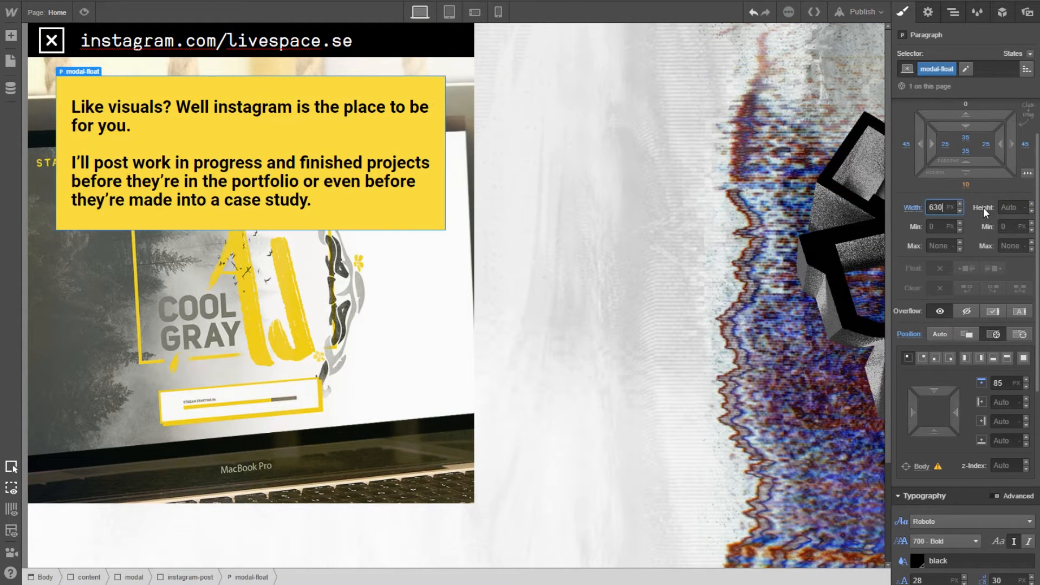
left_click(535, 206)
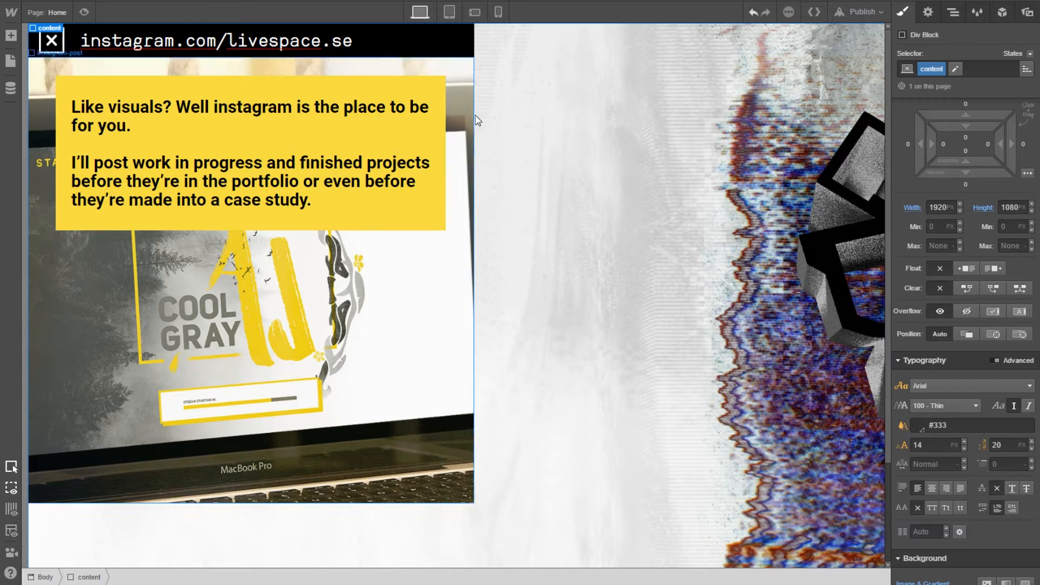
Add a heading inside instagram-post after the modal-float paragraph and make it an H2
left_click(953, 12)
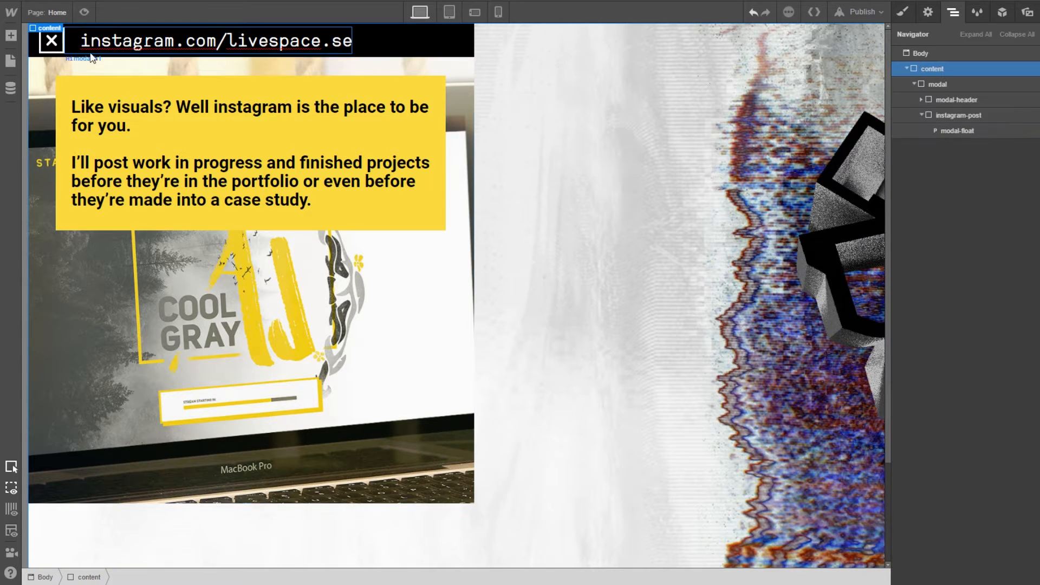
left_click(11, 35)
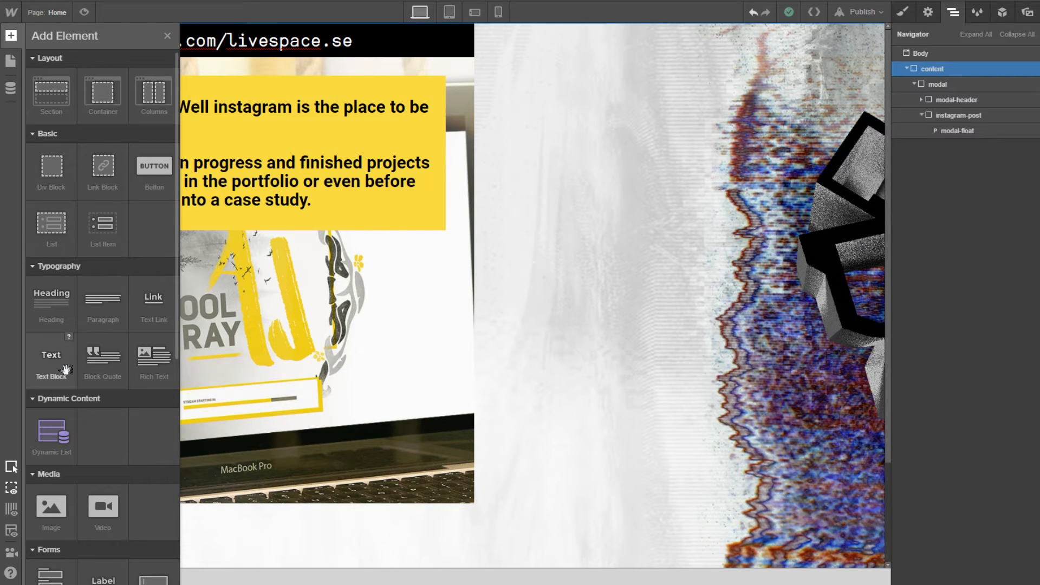
left_click_drag(62, 368, 3, 50)
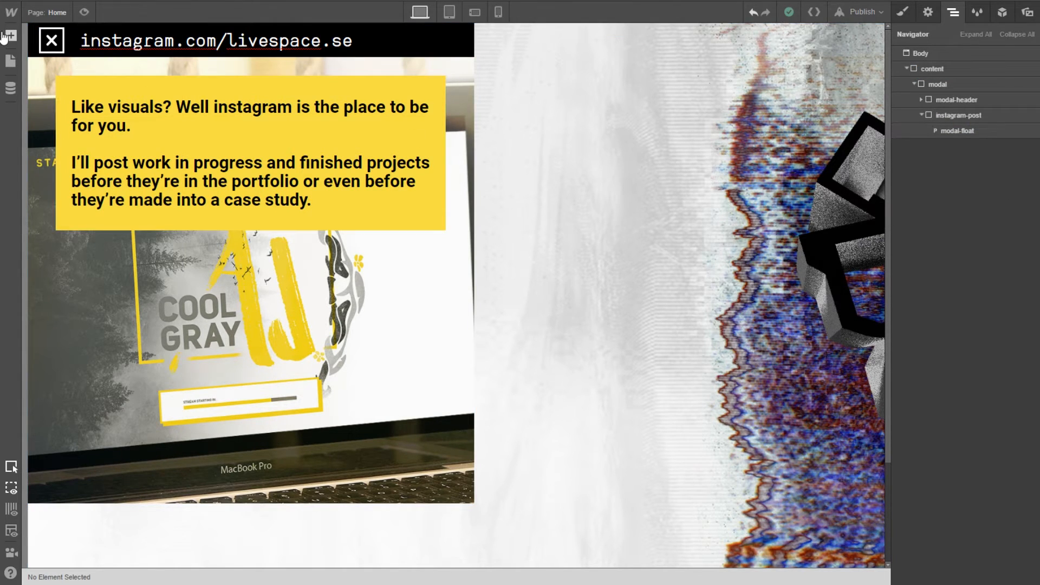
left_click(4, 34)
left_click_drag(49, 309, 959, 155)
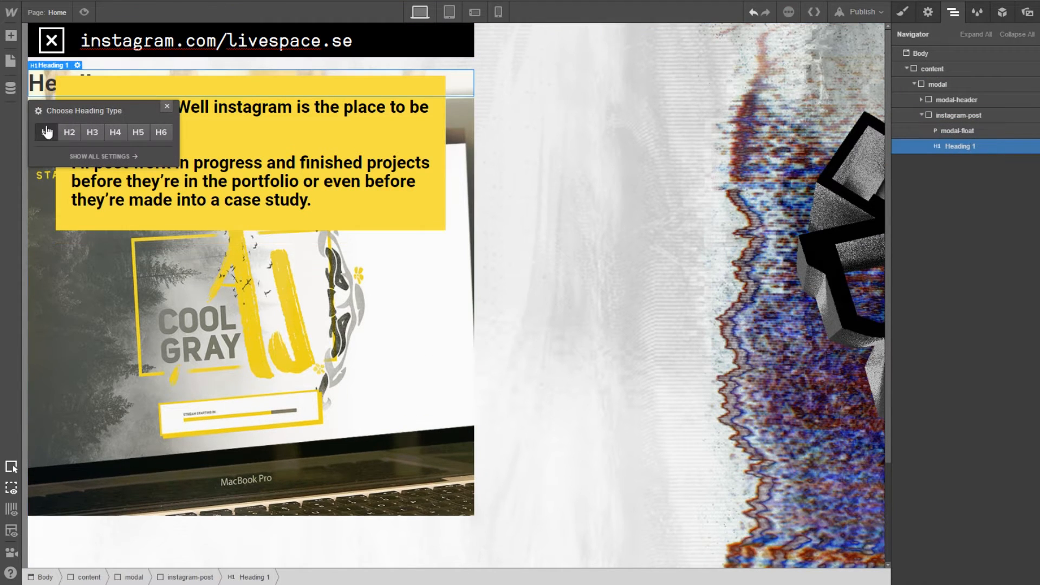
left_click(73, 138)
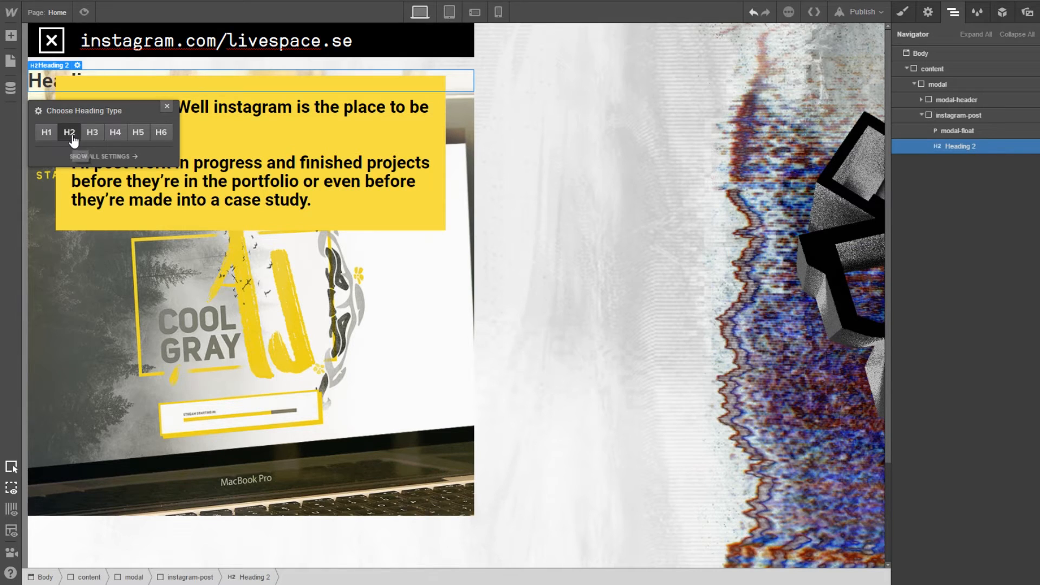
Create the class h2-os for the new heading
left_click(928, 12)
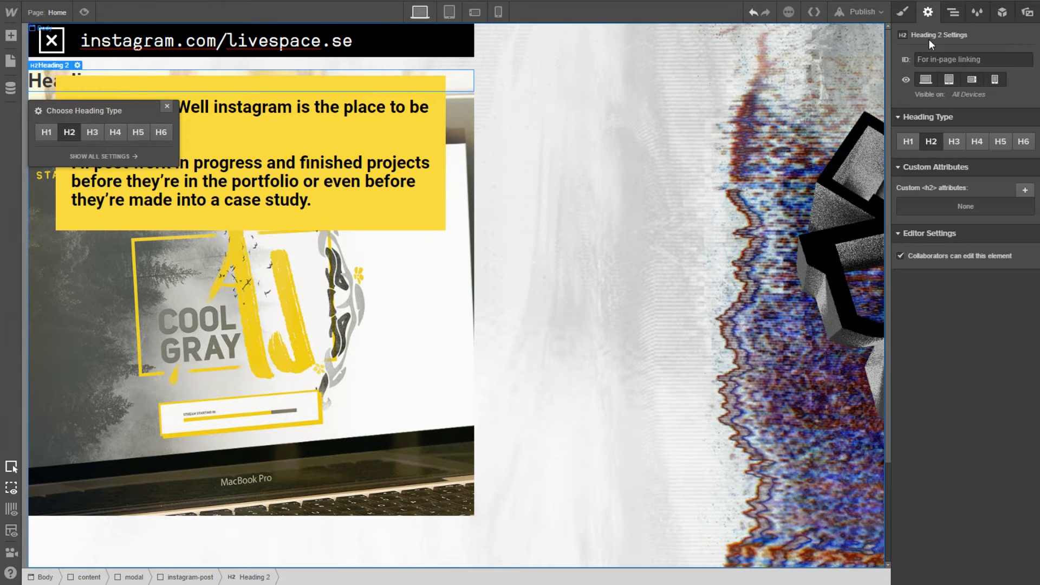
key("s")
left_click(942, 69)
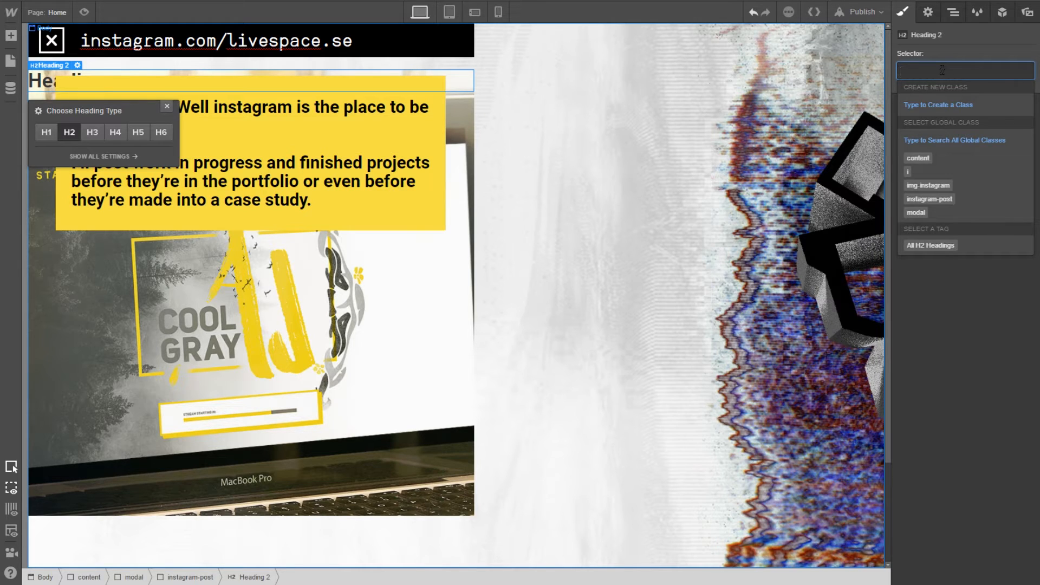
type("h2-os")
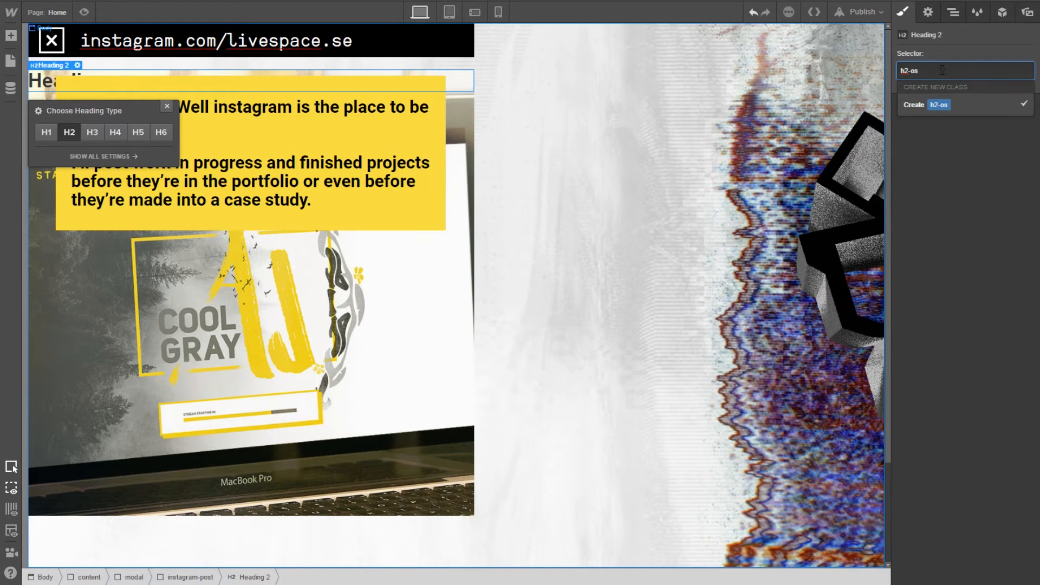
key("Return")
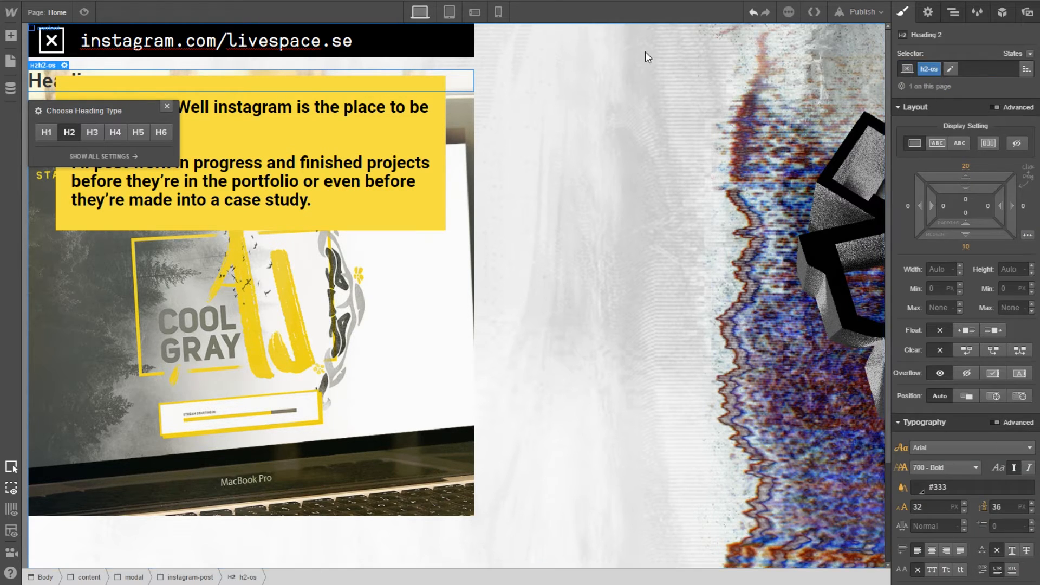
Switch the h2-os heading to absolute positioning and set its top and bottom margins to 0
left_click(993, 396)
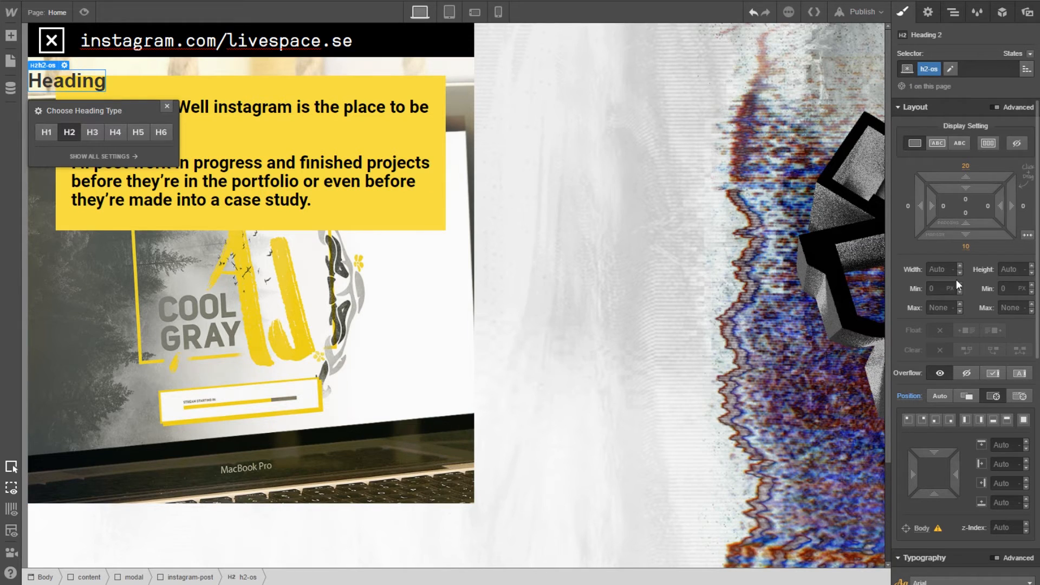
left_click(965, 168)
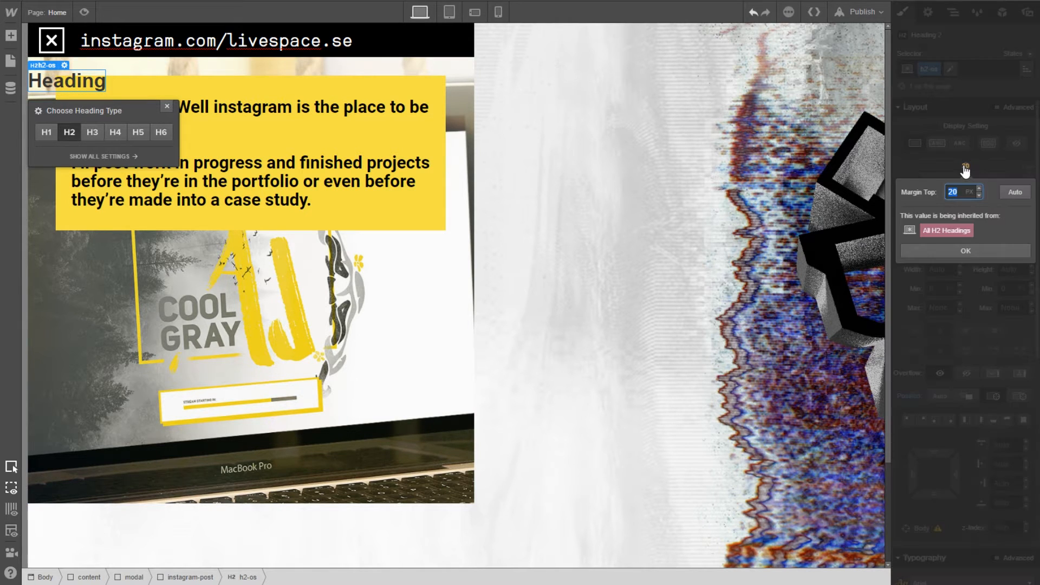
key("Return")
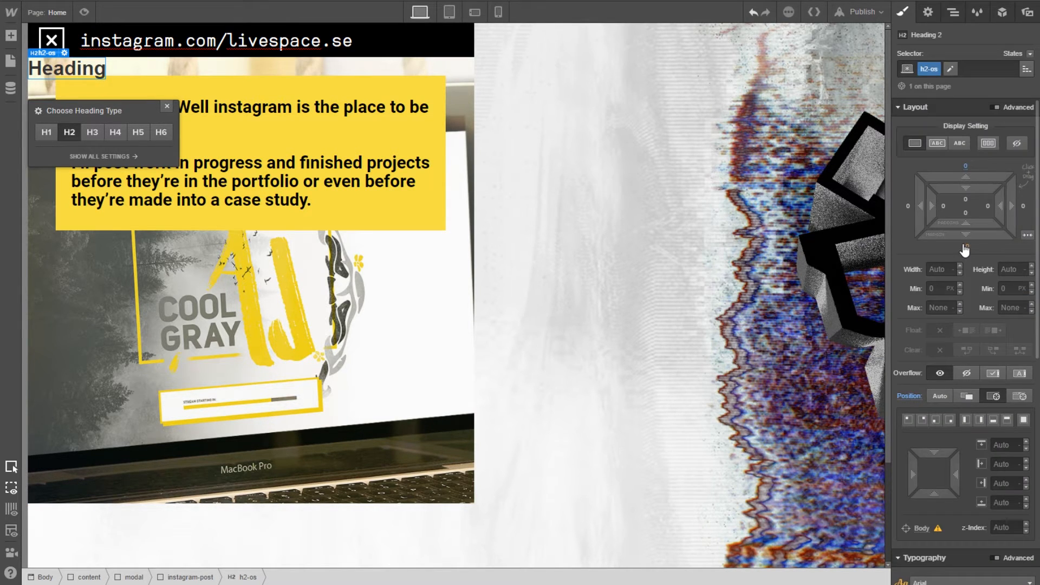
left_click(964, 248)
type("0")
key("Return")
Style the h2-os heading's text with the Ahamono monospaced font, black color and 400 - Normal weight
scroll(964, 247, "down", 5)
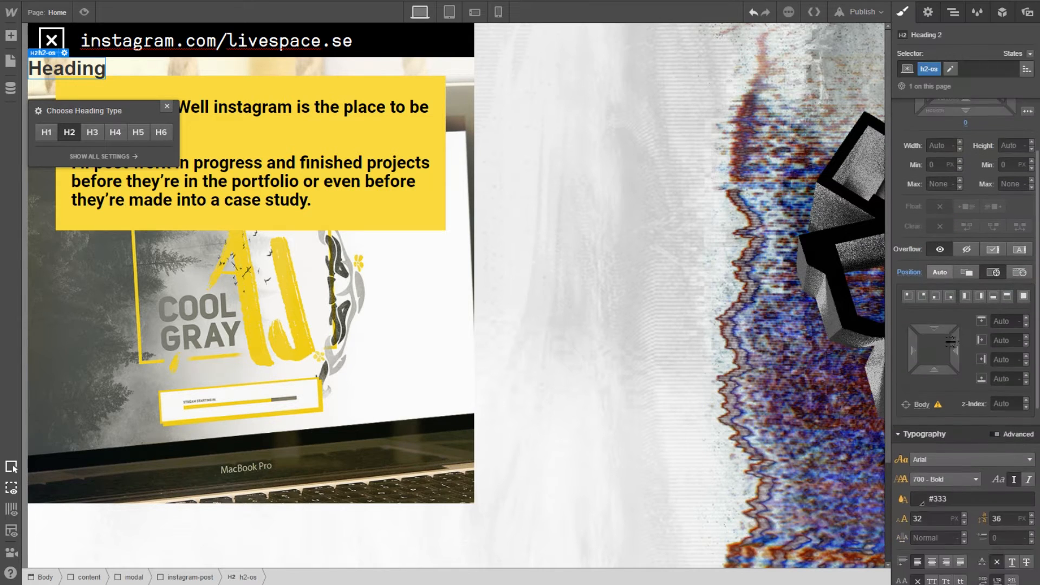
left_click(940, 398)
left_click(941, 413)
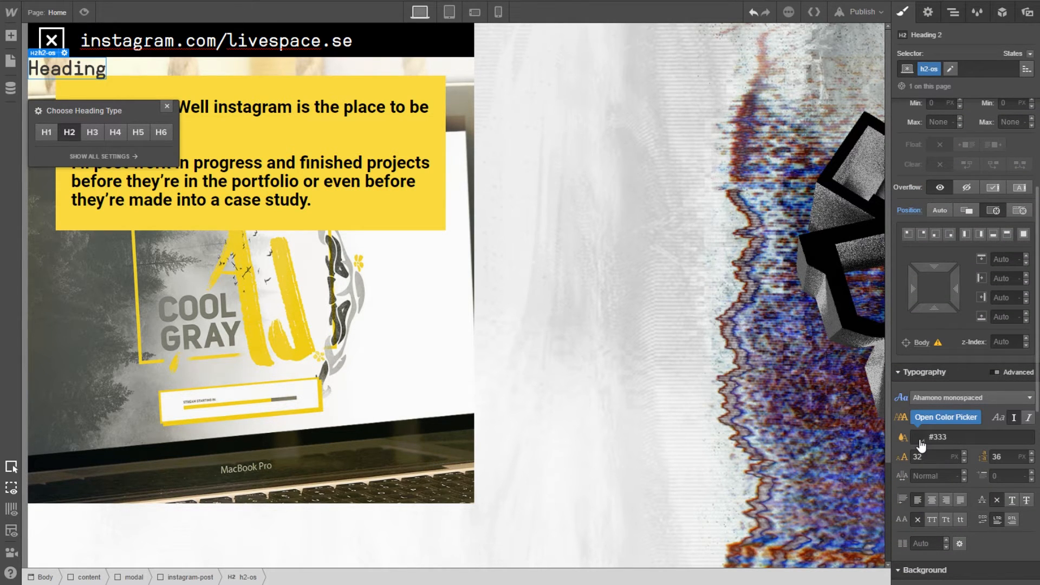
left_click(920, 438)
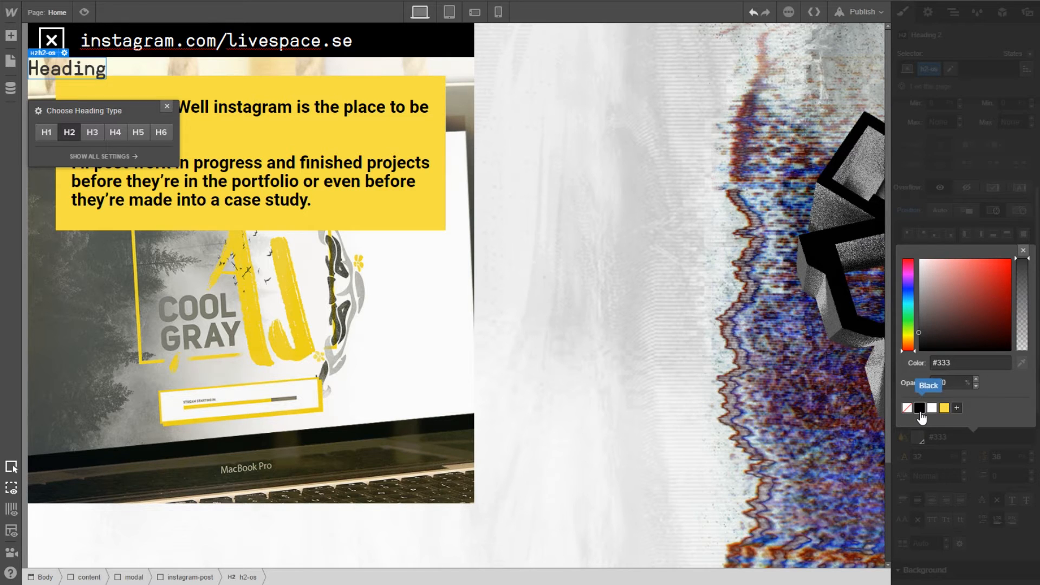
left_click(919, 408)
left_click(938, 430)
scroll(943, 232, "down", 3)
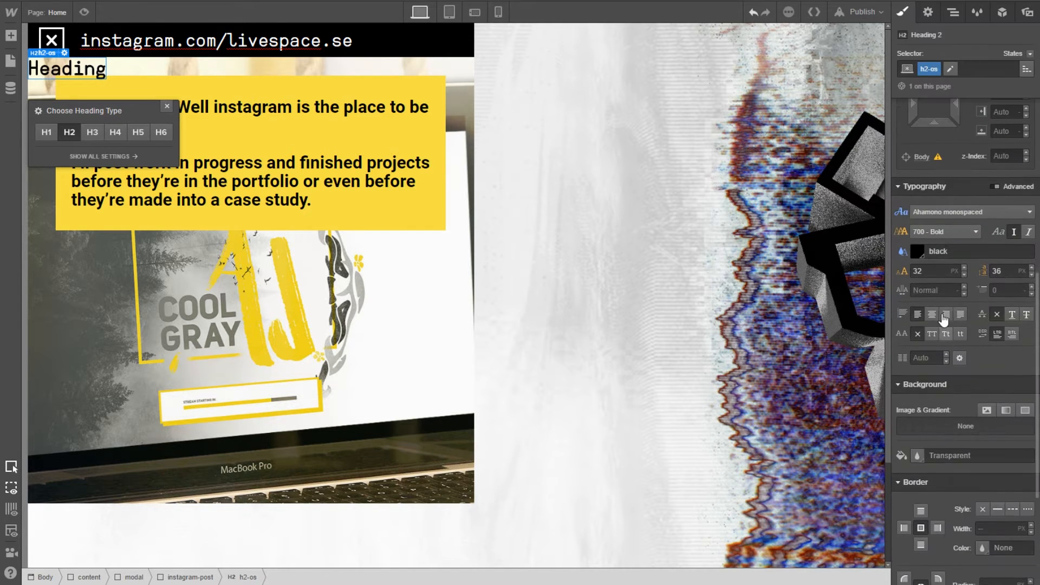
left_click(943, 232)
left_click(944, 280)
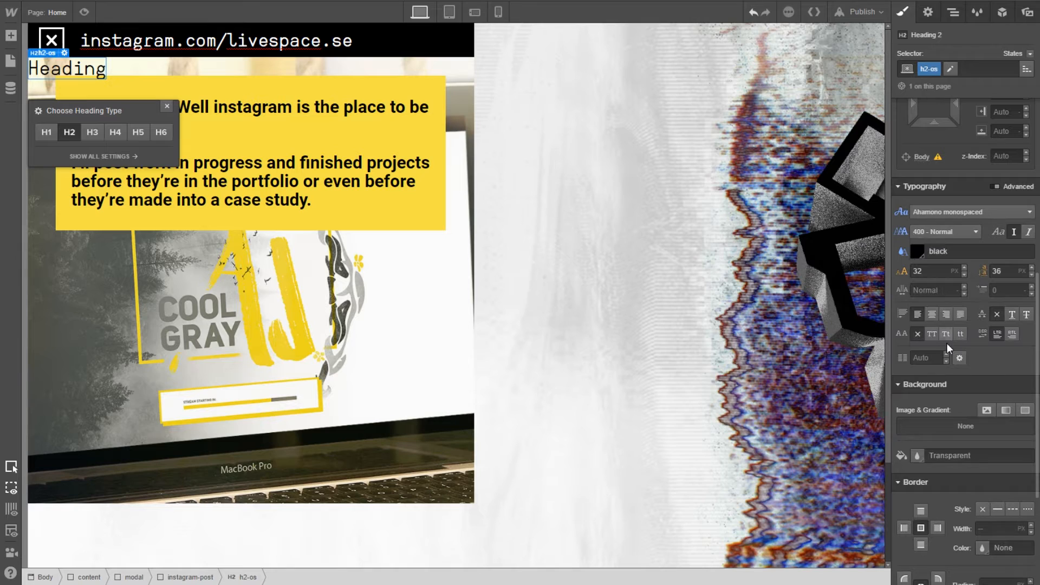
Give the h2-os heading the yellow #f7e144 background from the saved swatches
left_click(920, 456)
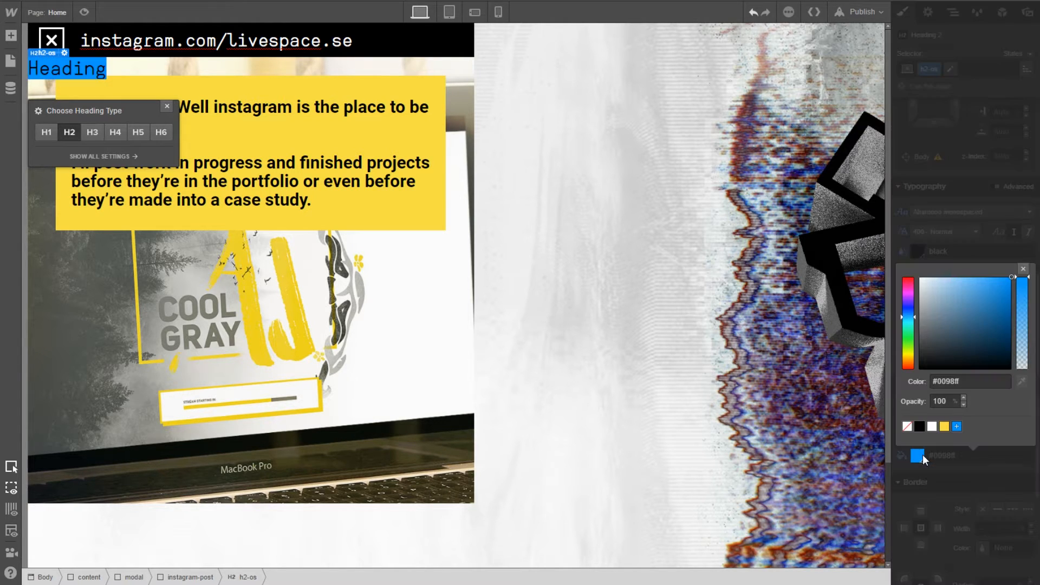
left_click(945, 427)
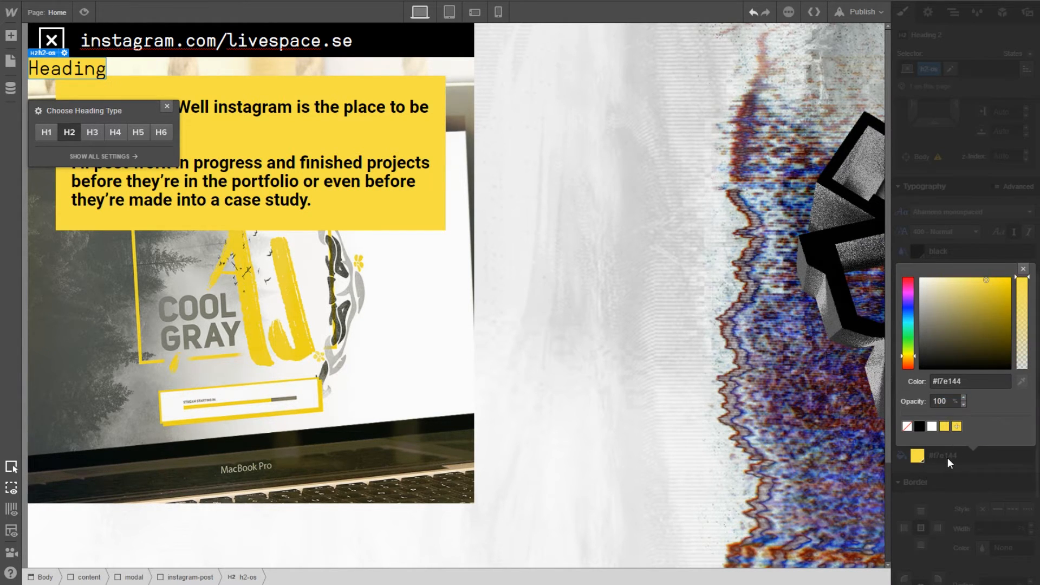
Check the "livespaceOS v.5.1 — evolve" label's font size in Photoshop's slide.psd, and set the h2-os heading's font size to 18 px in Webflow
left_click(948, 461)
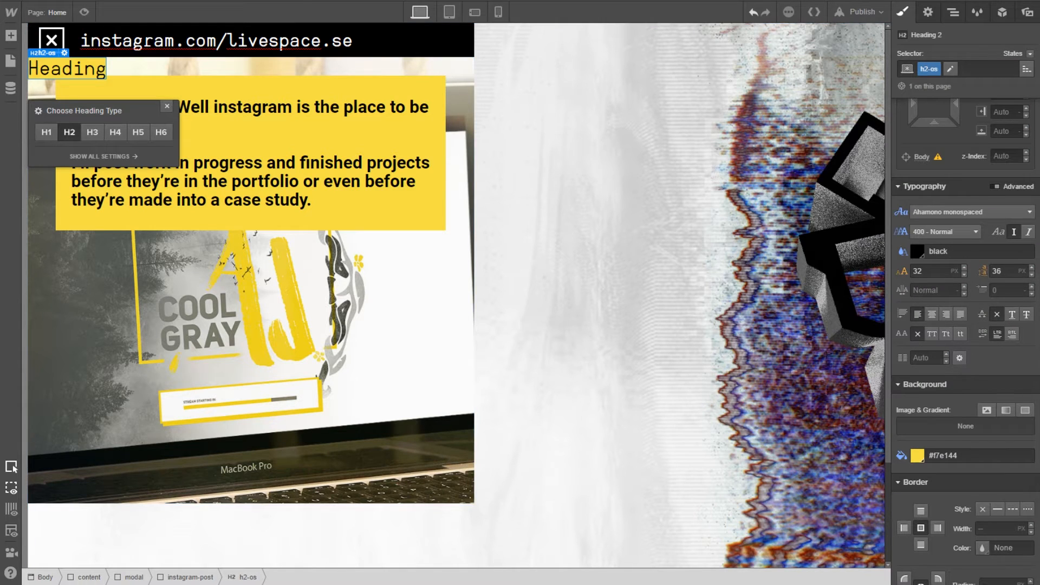
key("alt+Tab")
scroll(494, 434, "down", 2)
scroll(495, 433, "down", 3)
key("t")
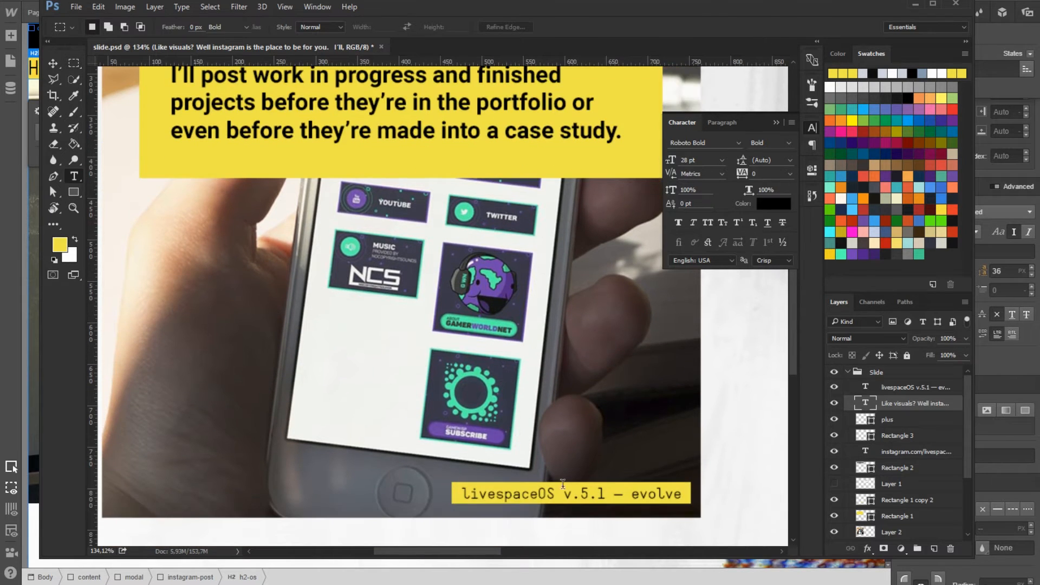
left_click_drag(555, 494, 520, 493)
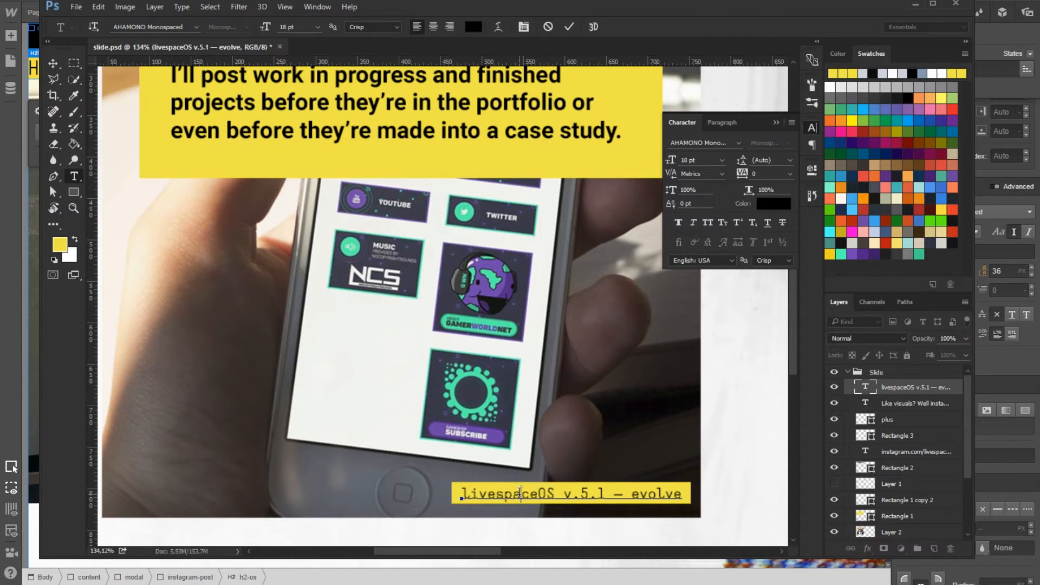
key("alt+Tab")
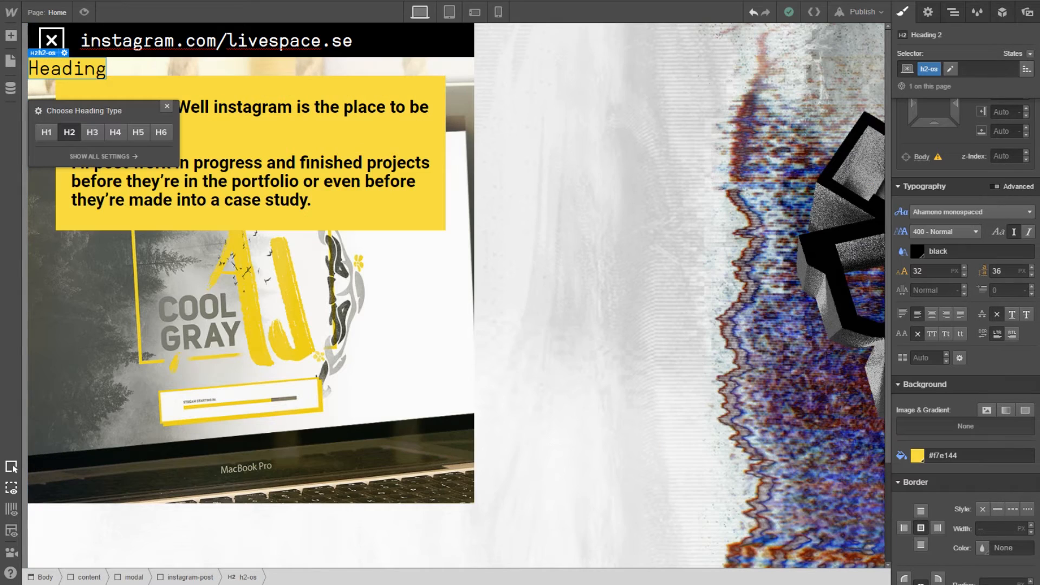
double_click(65, 68)
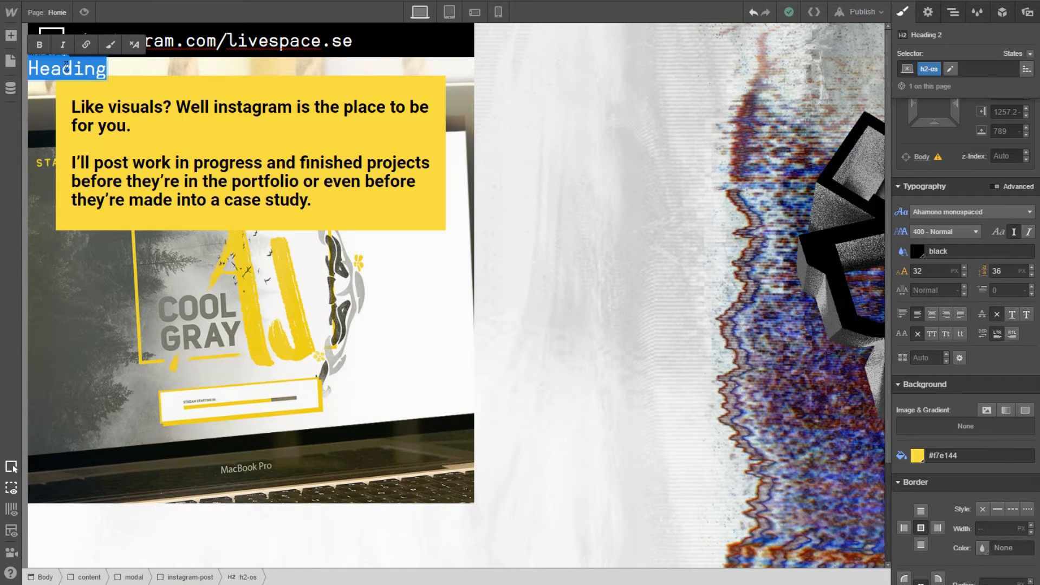
double_click(929, 274)
type("18")
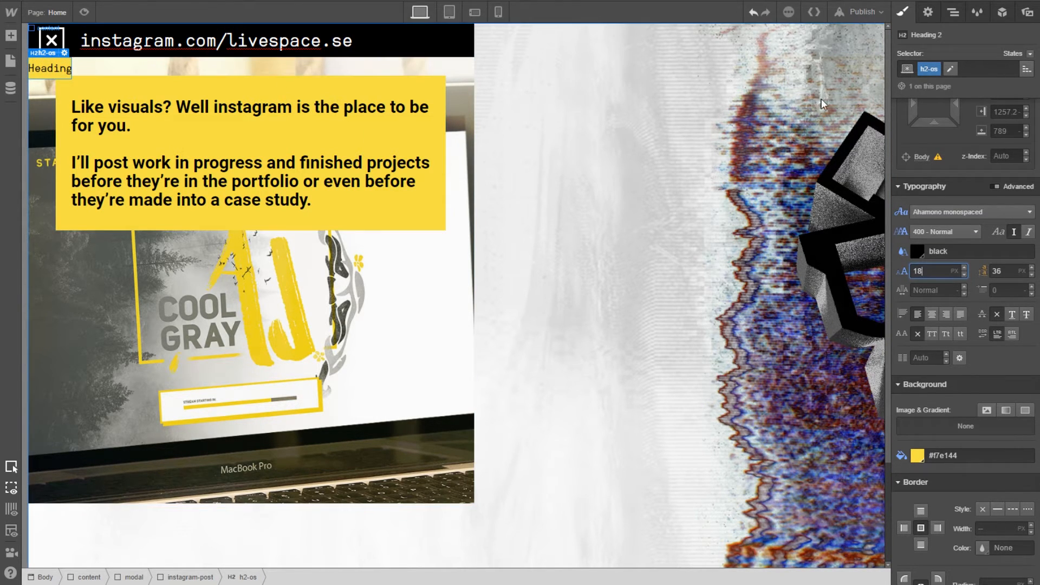
Open the top offset of the absolutely positioned h2-os heading for editing
scroll(953, 152, "up", 6)
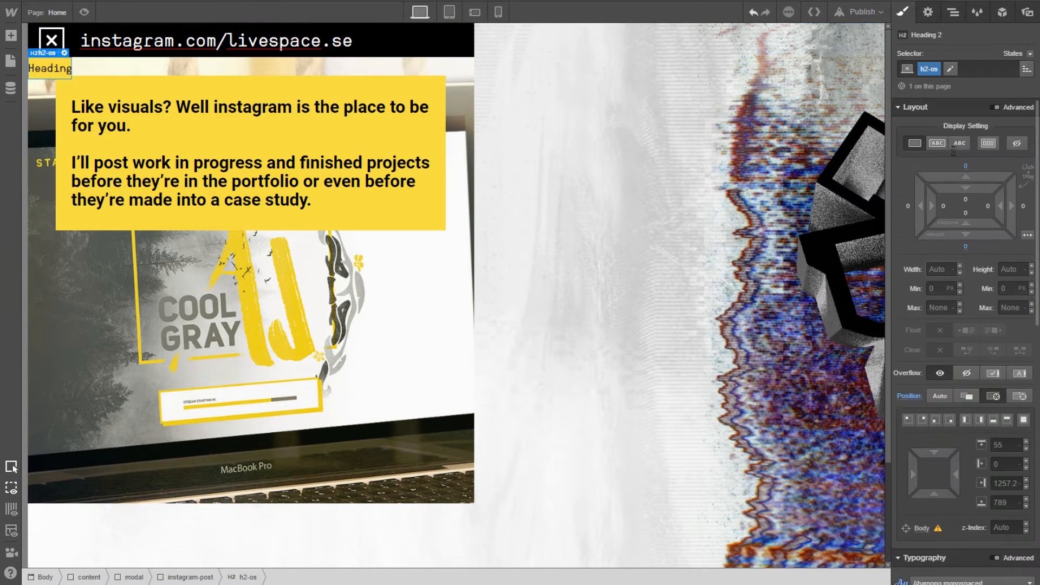
left_click(899, 107)
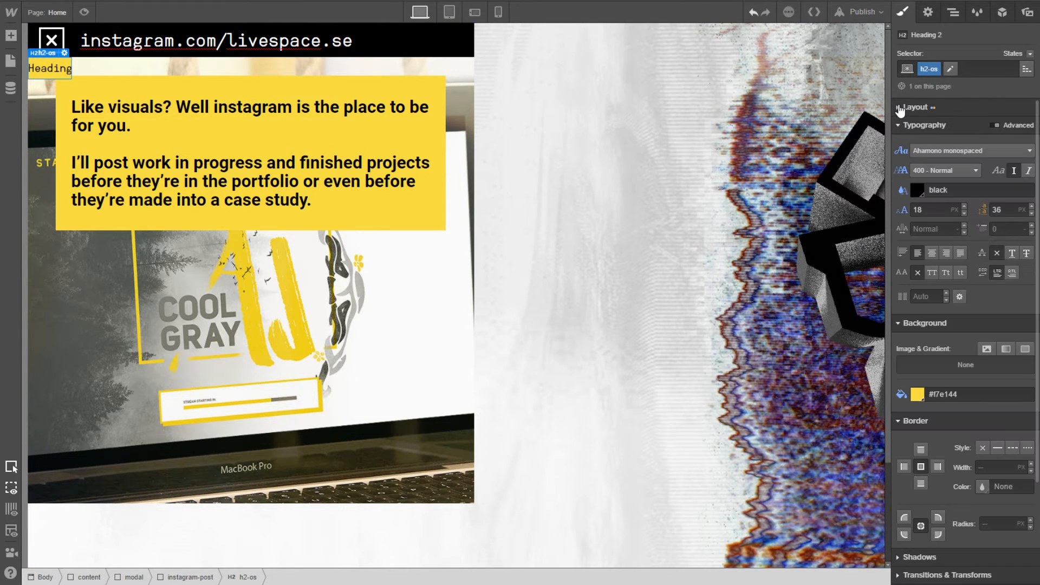
left_click(899, 108)
scroll(937, 206, "down", 5)
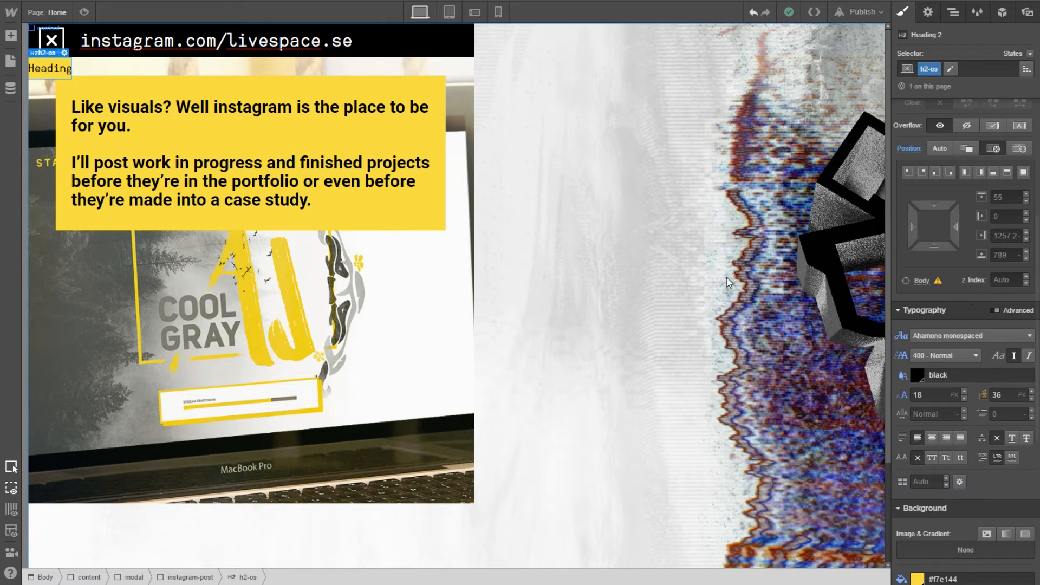
left_click(991, 201)
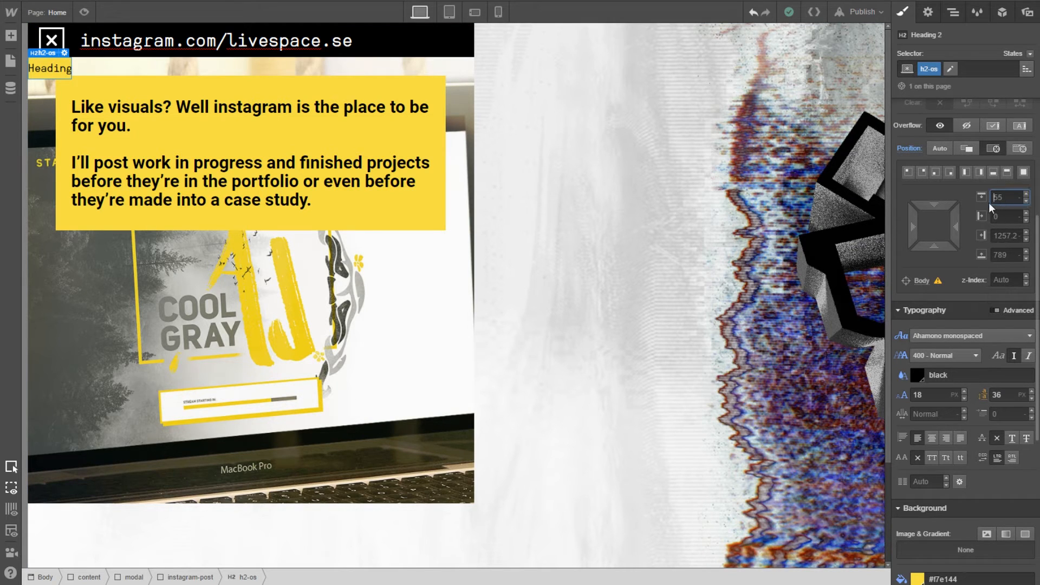
Try repositioning the yellow heading with a 33 px top offset, and try stretching it with 45 px offsets on all sides
scroll(970, 239, "up", 4)
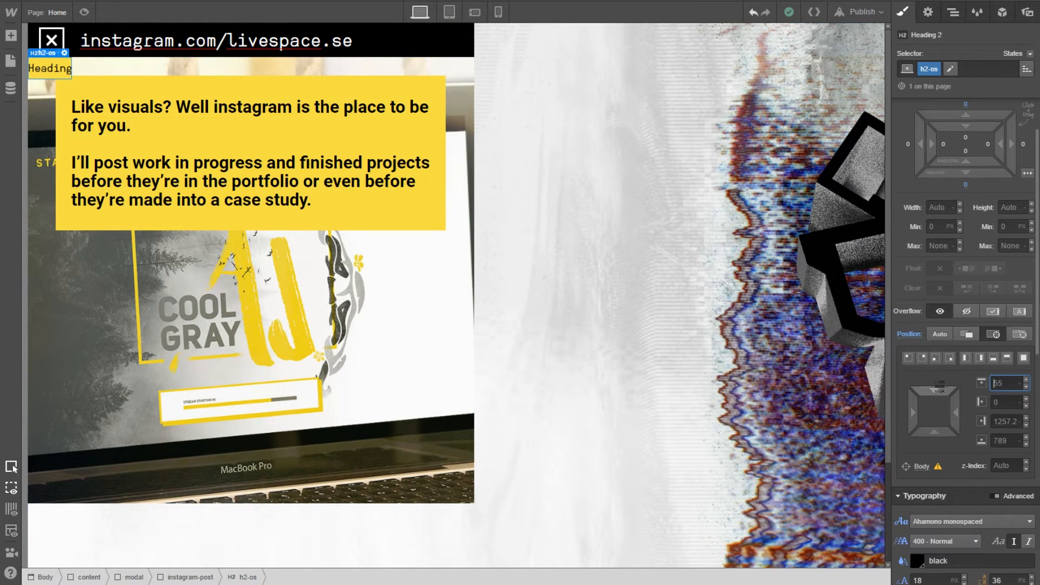
left_click_drag(940, 387, 912, 443)
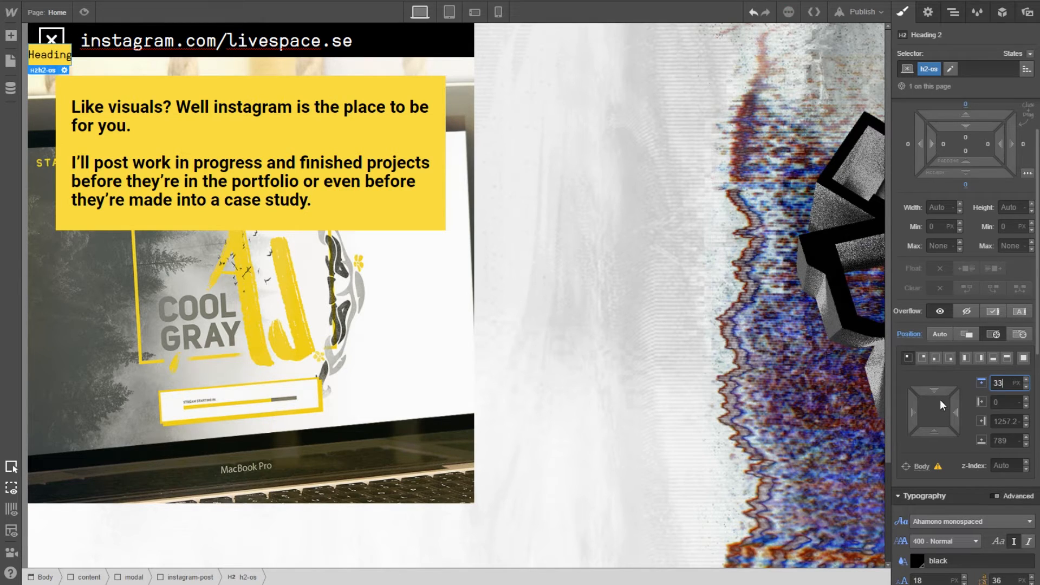
left_click_drag(940, 393, 936, 418)
key("Tab")
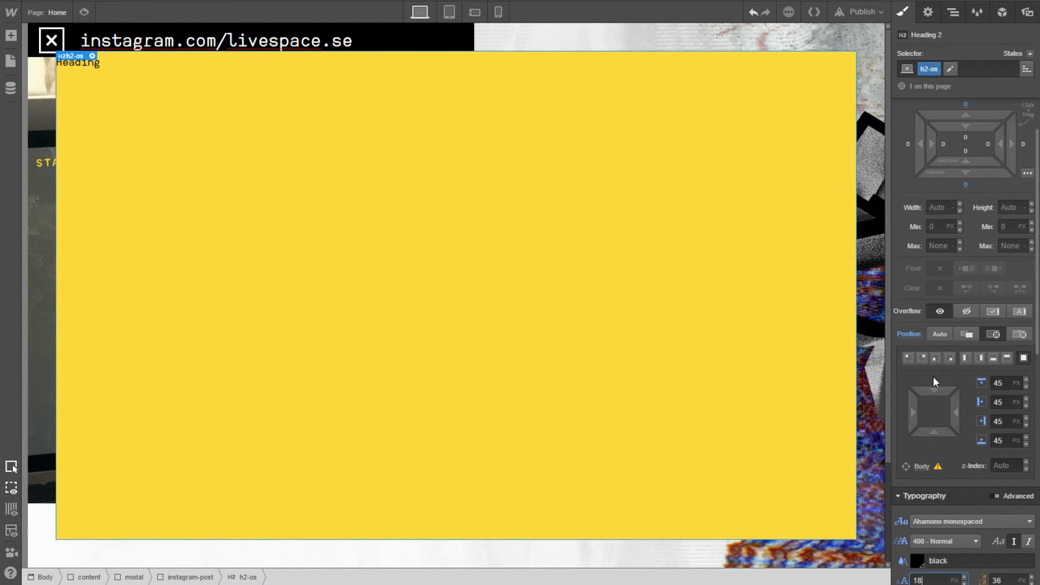
Select the content div block, review its style settings, and try absolute positioning on it before reverting that
left_click(868, 164)
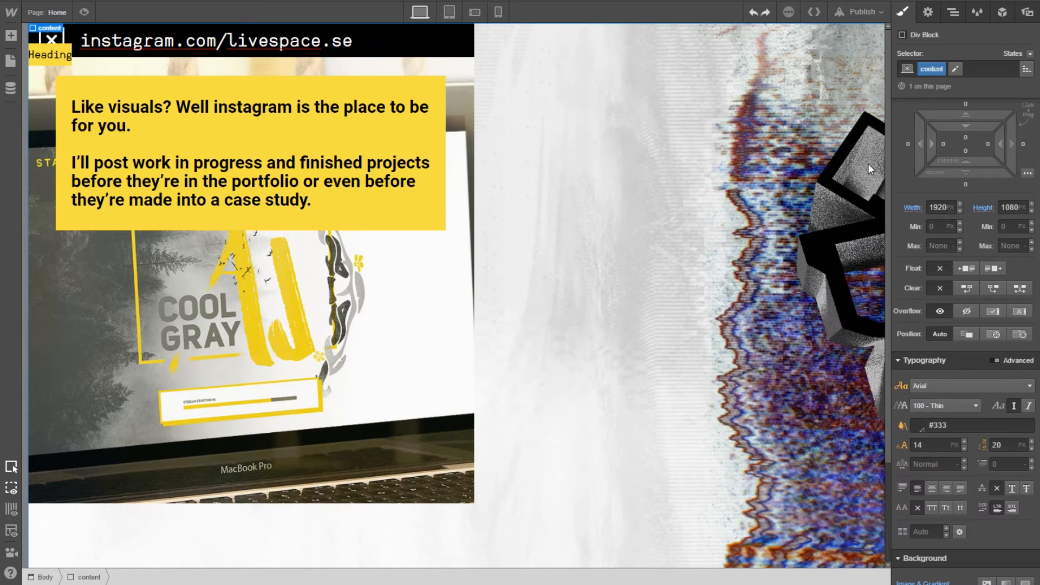
scroll(935, 406, "down", 2)
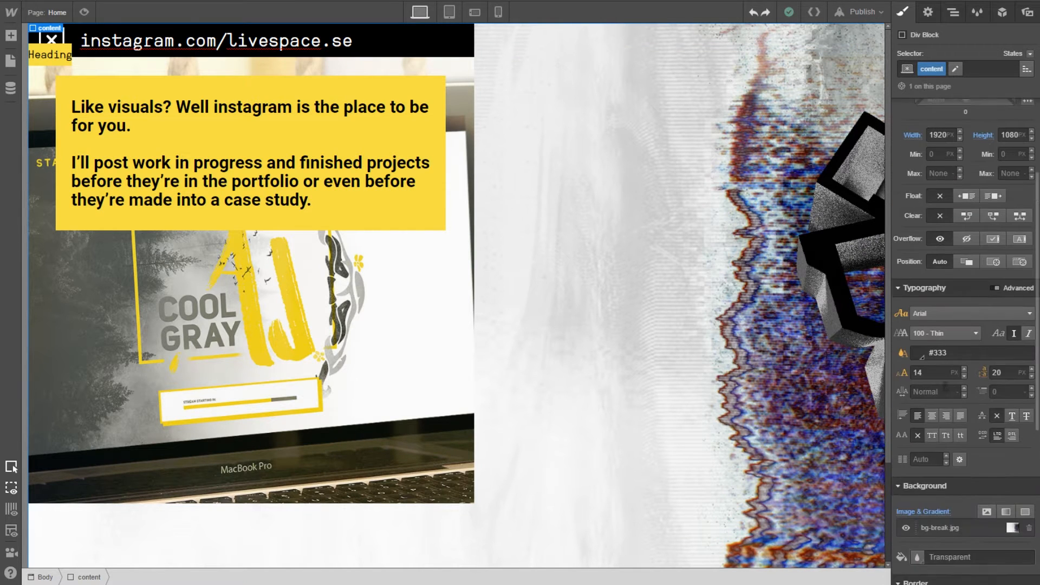
scroll(959, 368, "up", 4)
scroll(959, 368, "down", 10)
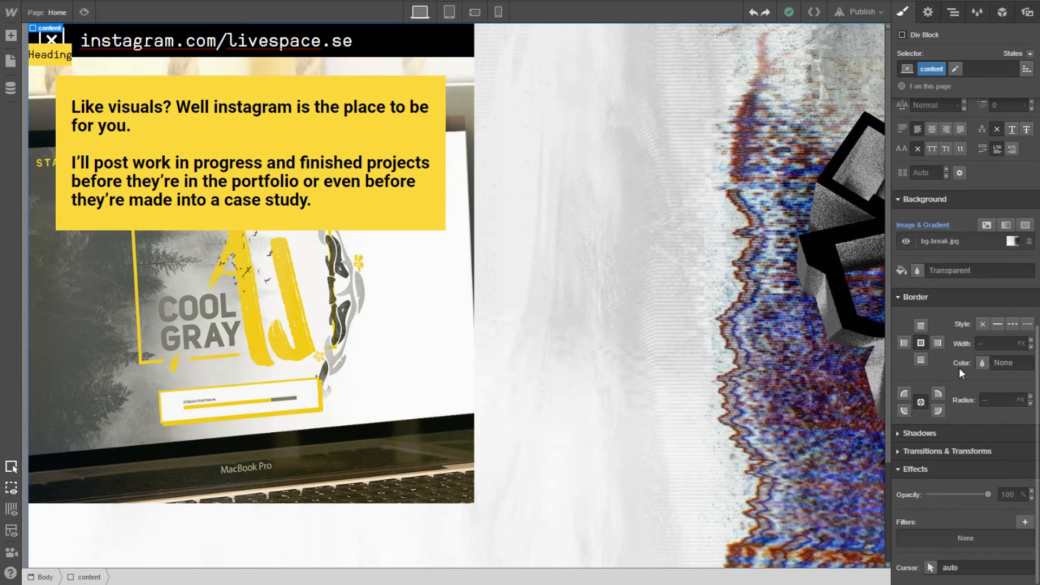
scroll(959, 387, "up", 10)
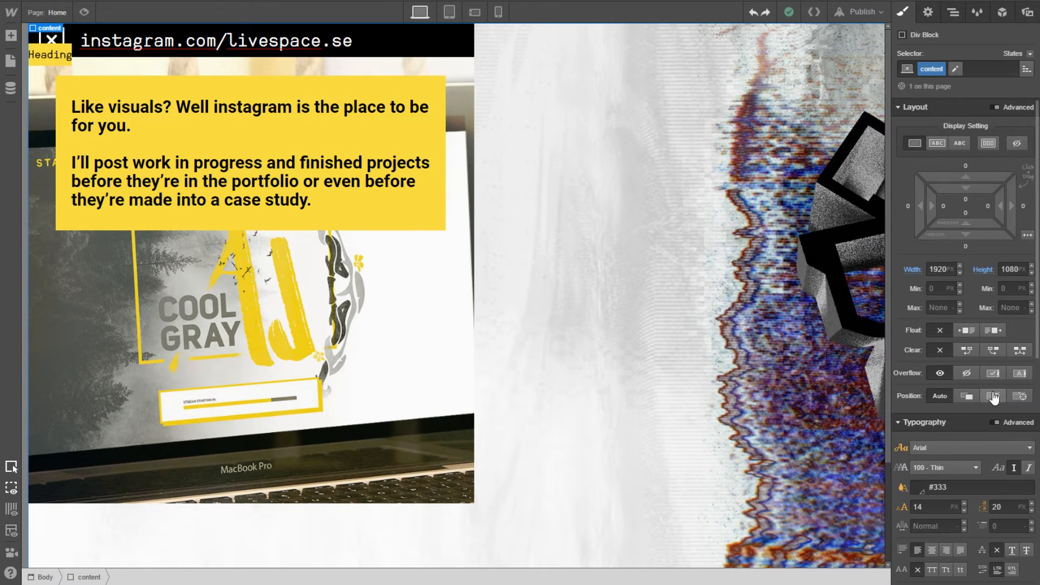
left_click(992, 396)
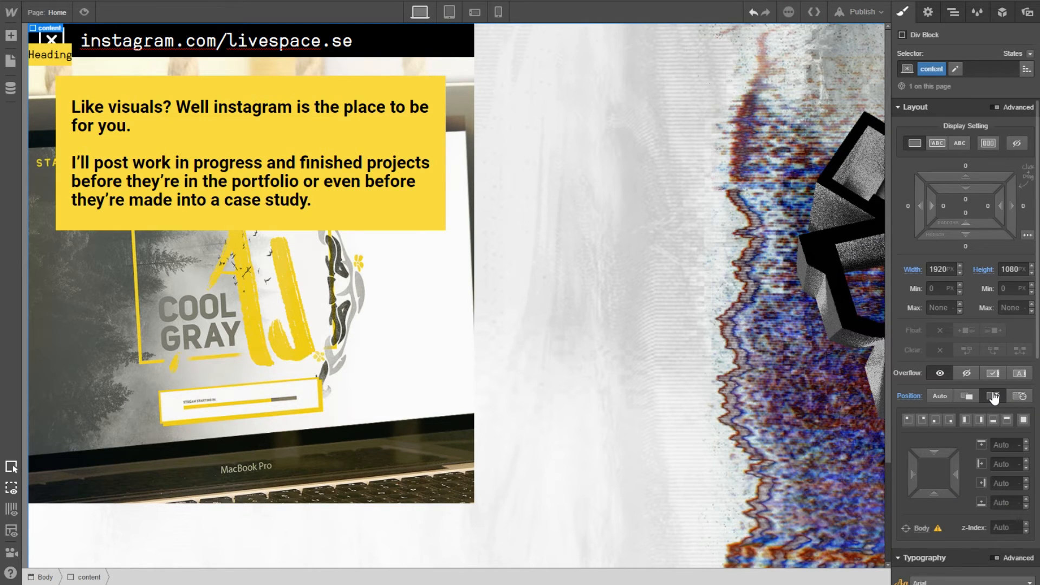
left_click(992, 396)
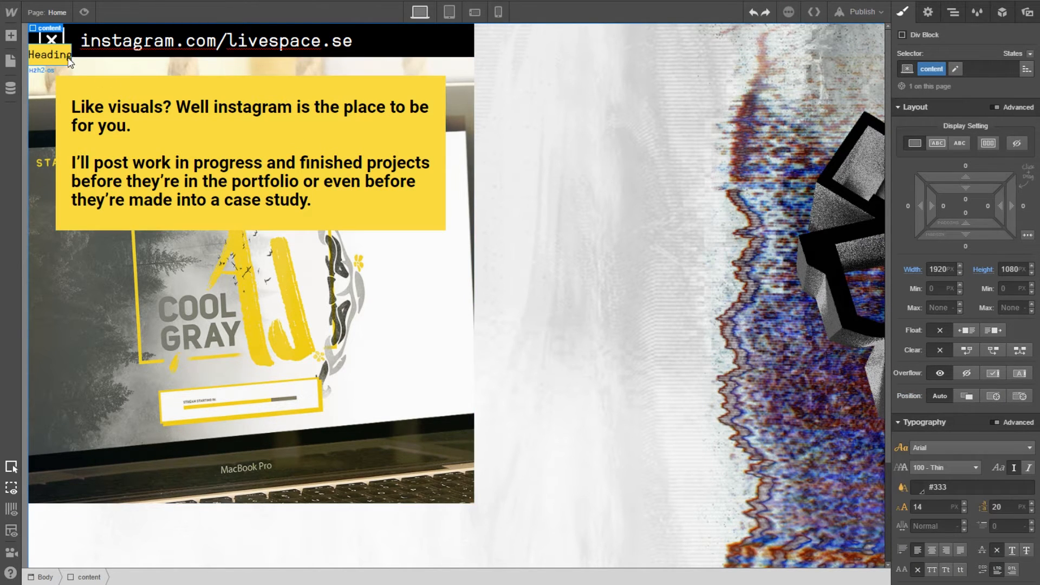
Select the yellow heading in the Instagram post and lower it to a top offset of 528 px
left_click(68, 60)
scroll(974, 335, "down", 5)
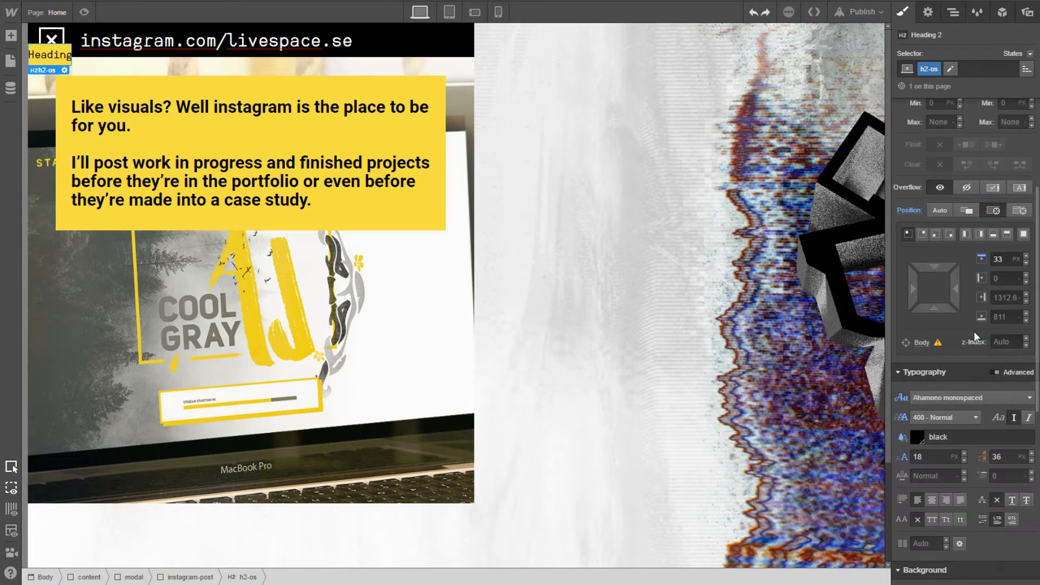
left_click_drag(937, 287, 946, 415)
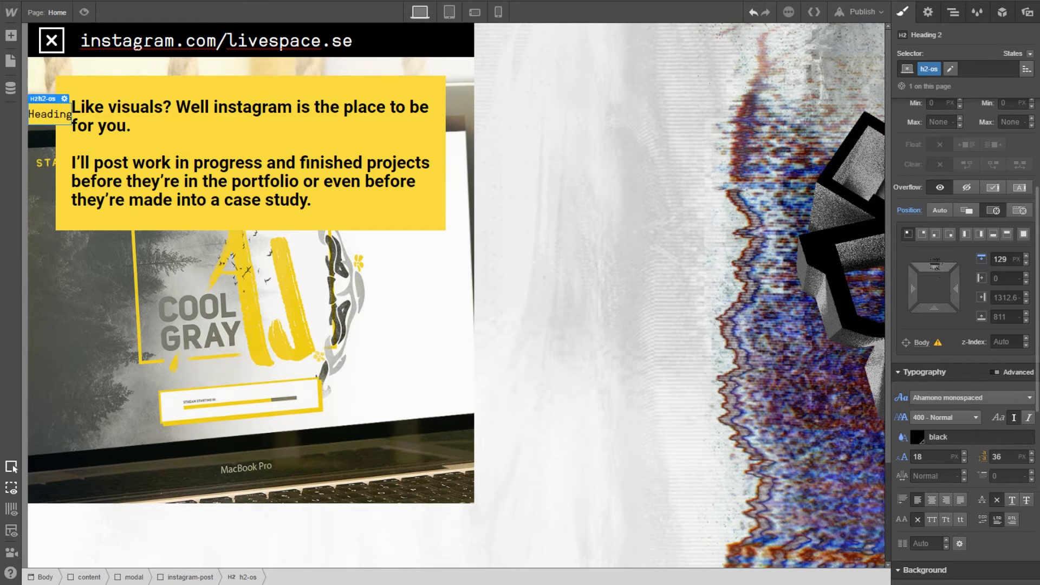
left_click_drag(935, 266, 948, 457)
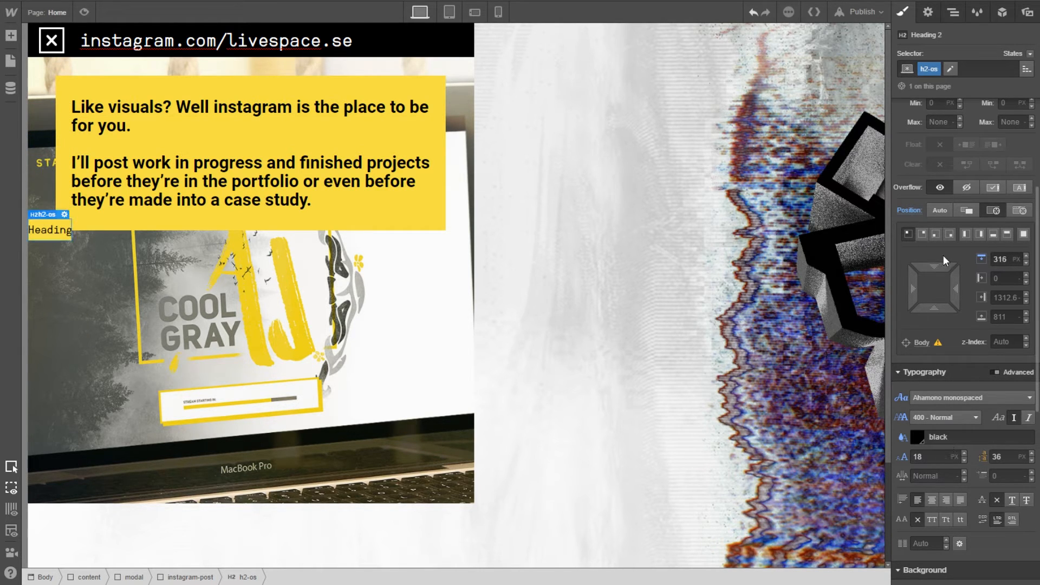
left_click_drag(936, 264, 924, 373)
left_click_drag(924, 284, 925, 330)
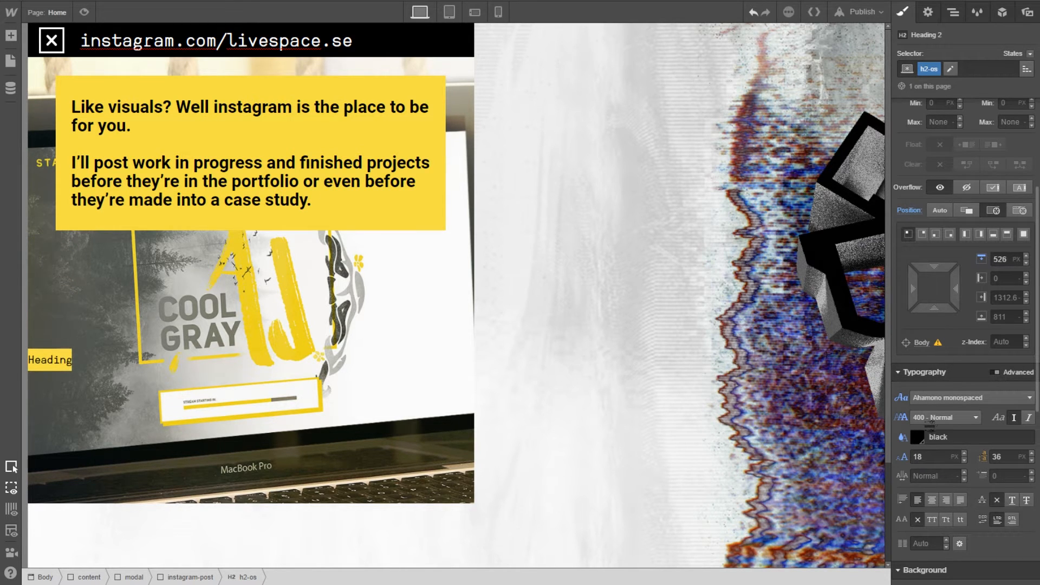
Switch to Photoshop, measure from the slide's upper edge to its yellow version label, and return to set the heading's top offset to 702 px
key("alt+Tab")
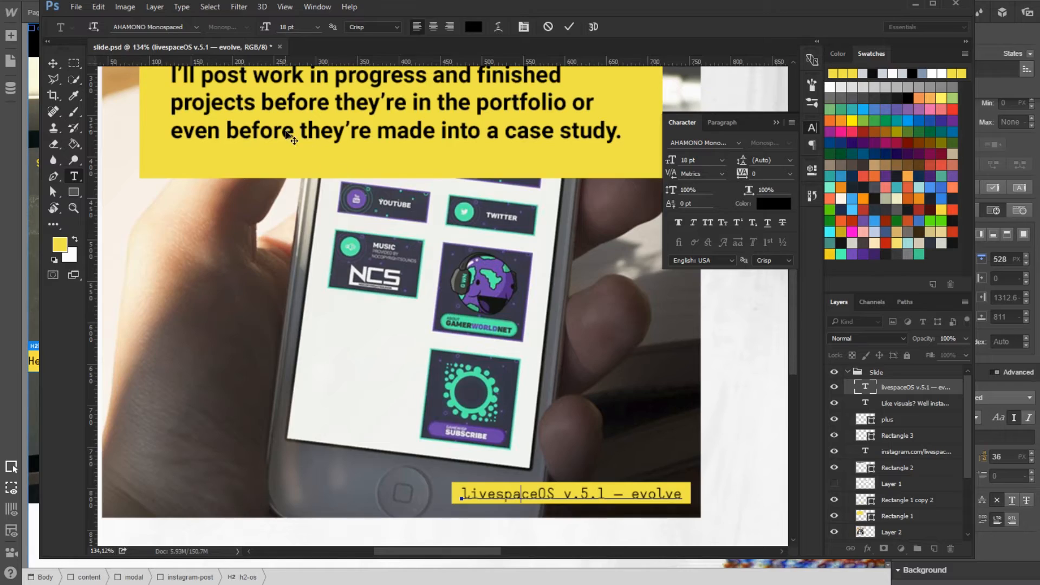
scroll(400, 230, "down", 4)
key("m")
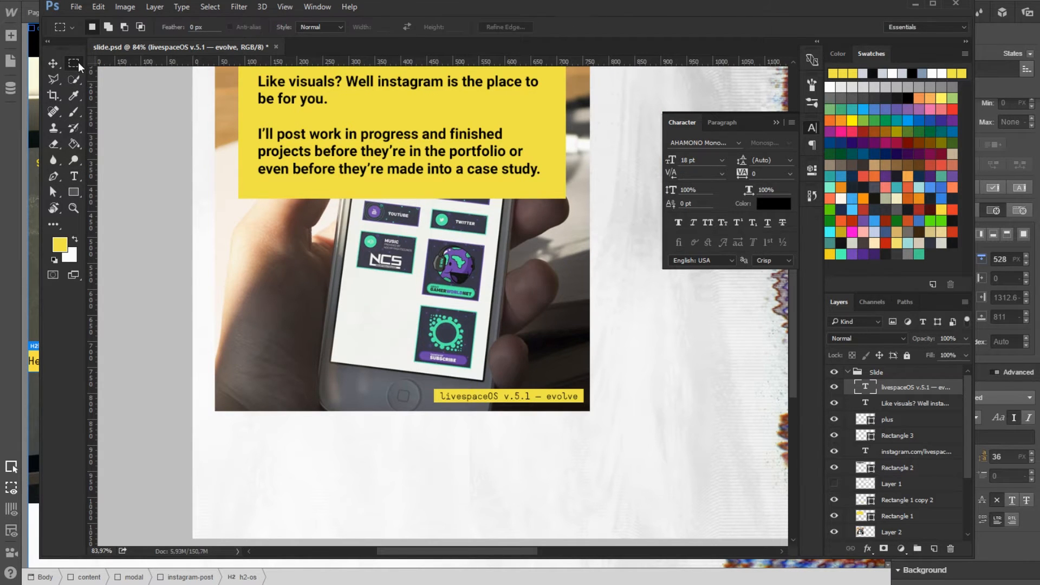
scroll(483, 261, "up", 3)
scroll(482, 261, "down", 1)
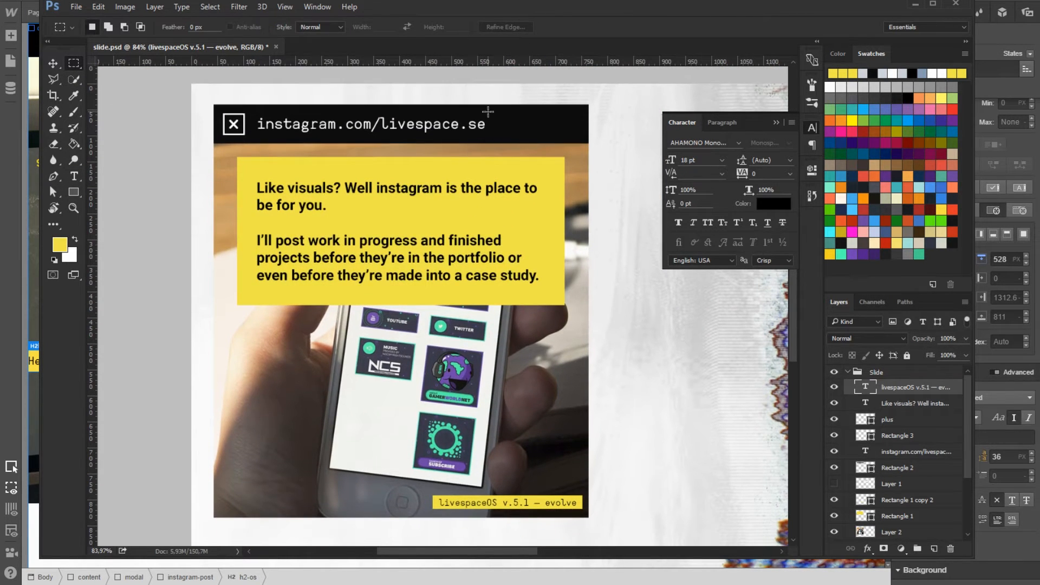
left_click_drag(486, 103, 552, 319)
scroll(533, 126, "up", 4)
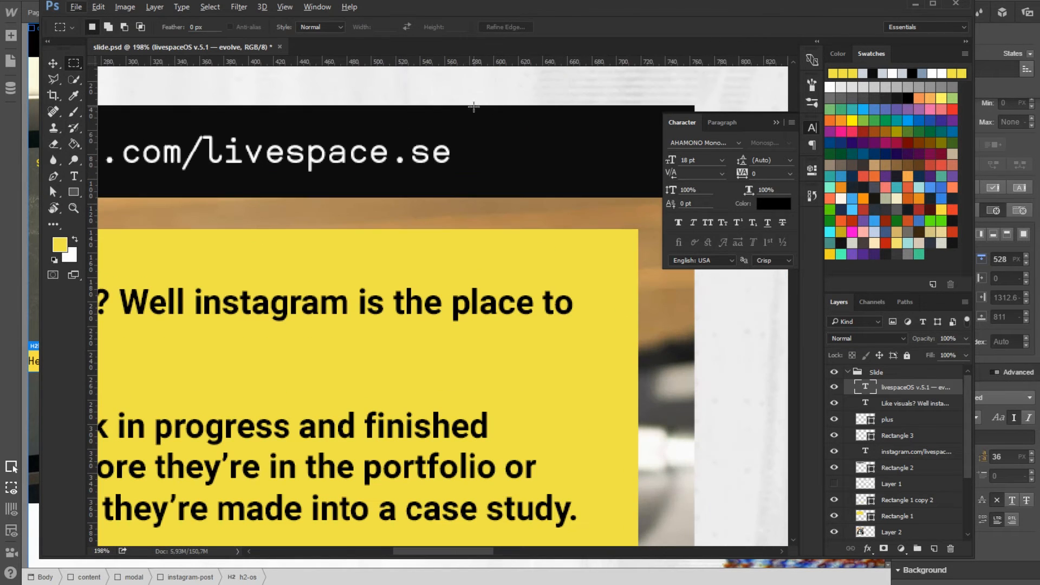
left_click_drag(473, 106, 592, 189)
key("ctrl+d")
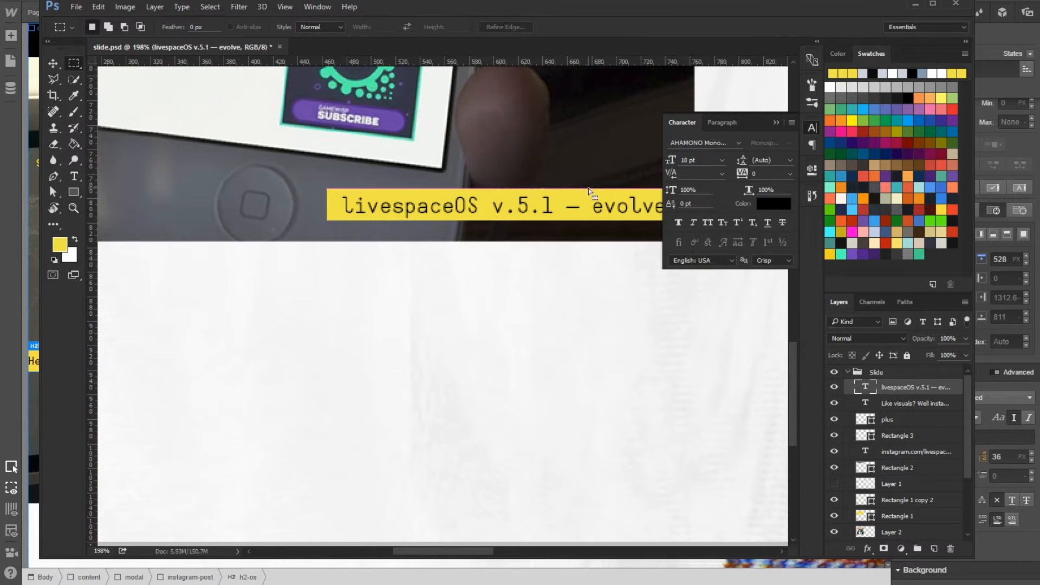
key("alt+Tab")
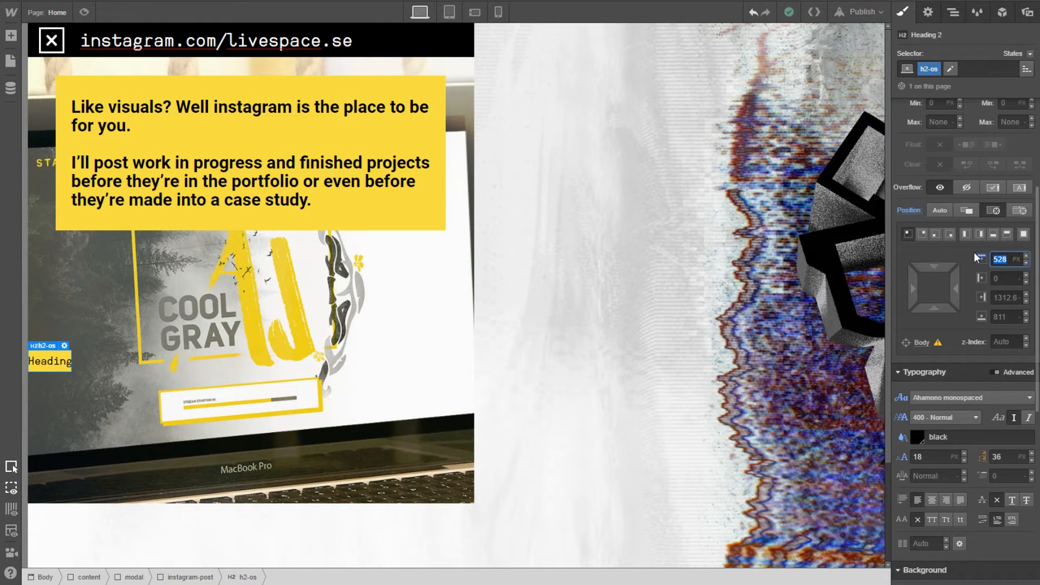
type("2")
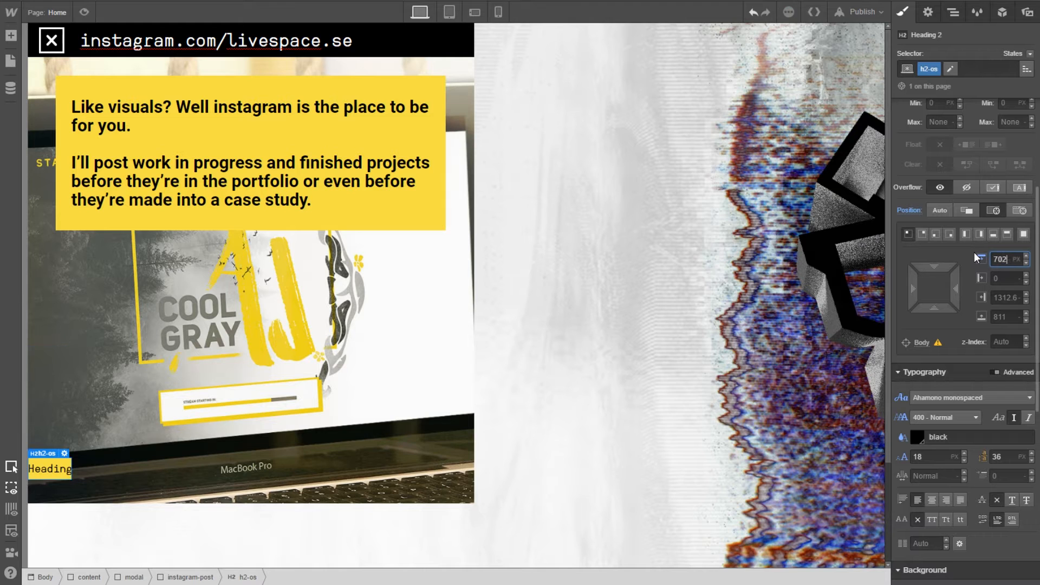
Remeasure the yellow label's vertical distance in Photoshop, then return to Webflow and adjust the heading's top offset to 719 px
key("alt+Tab")
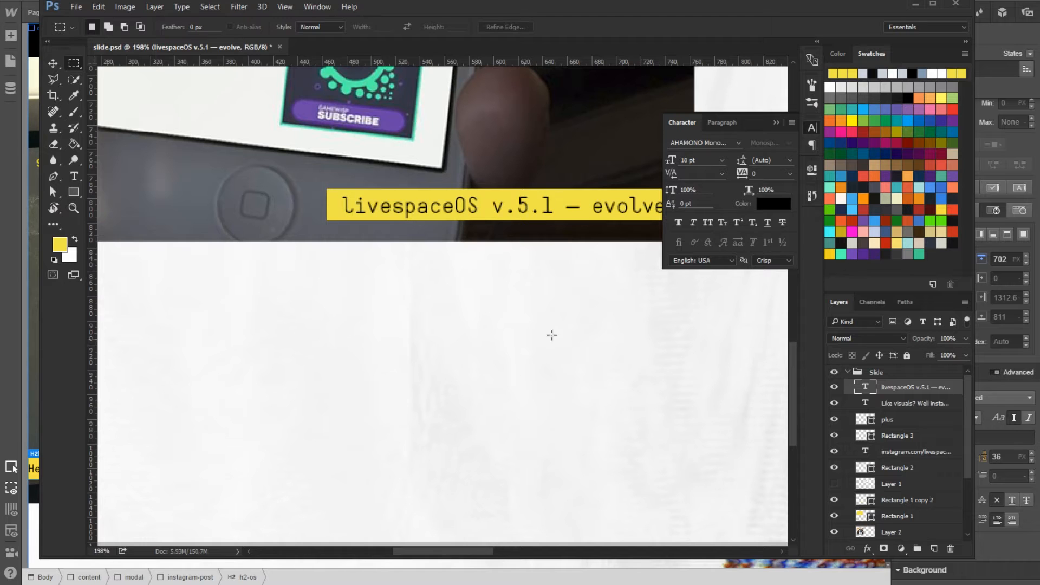
left_click_drag(502, 155, 462, 338)
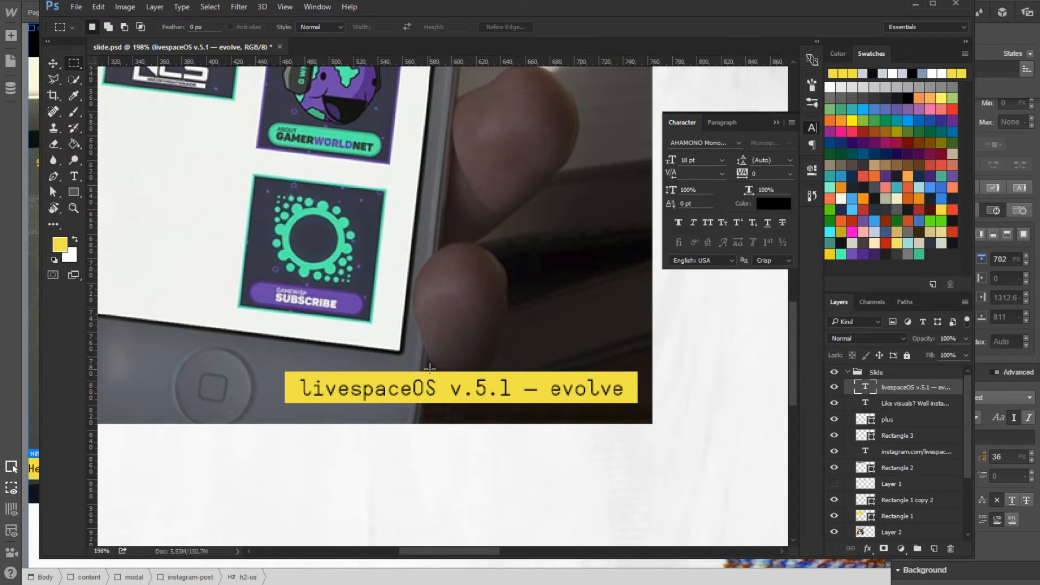
left_click_drag(429, 369, 393, 87)
key("alt+Tab")
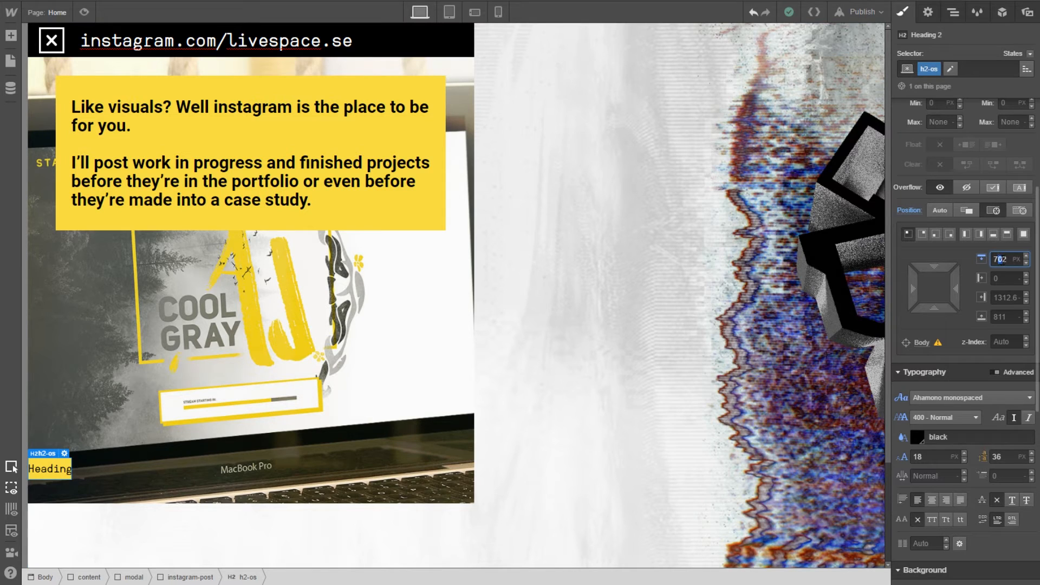
key("Return")
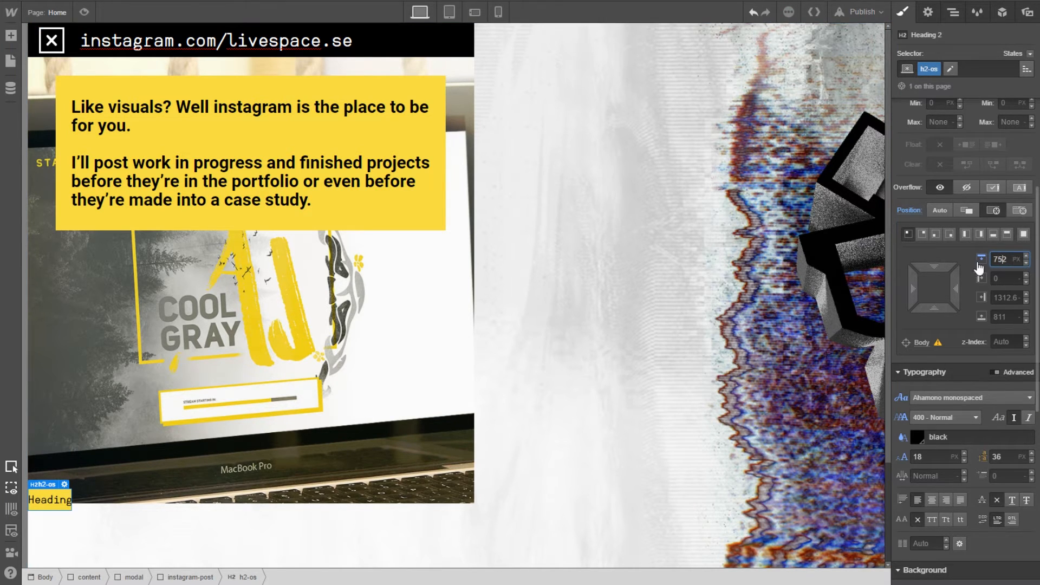
left_click_drag(942, 266, 943, 205)
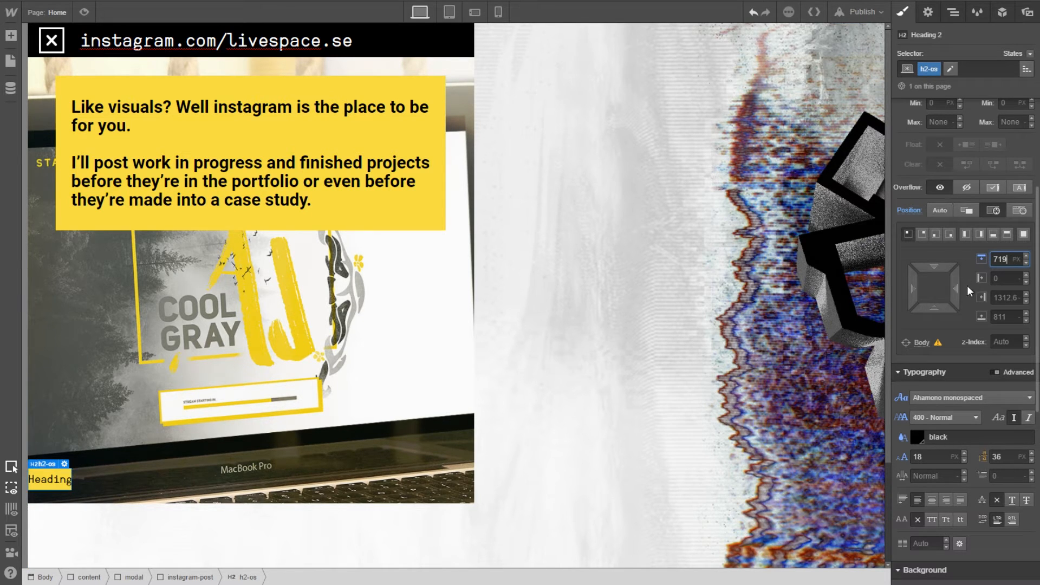
Switch to Photoshop and copy the full text of the yellow label "livespaceOS v.5.1 — evolve"
scroll(970, 156, "up", 3)
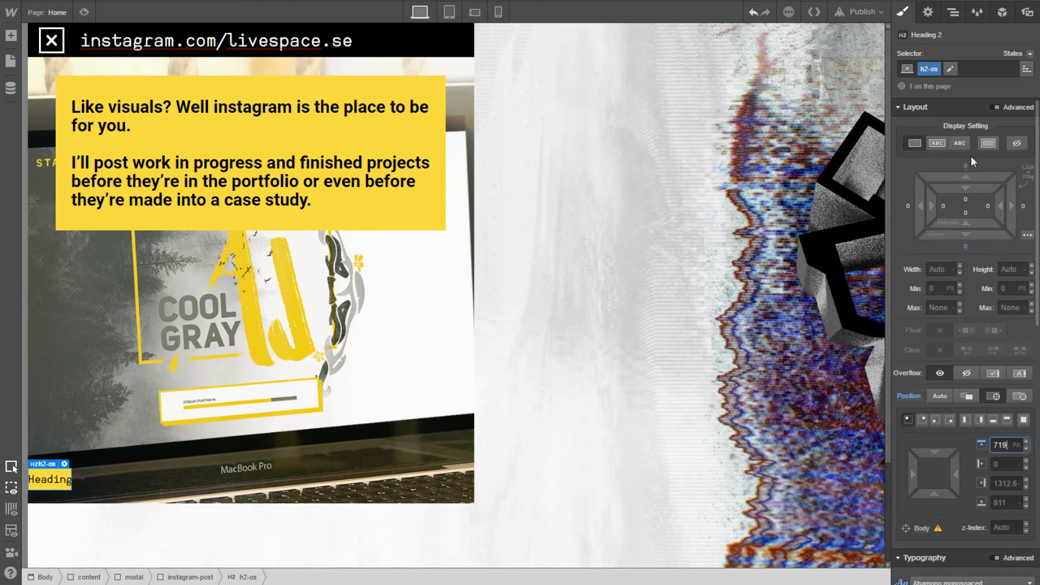
double_click(66, 478)
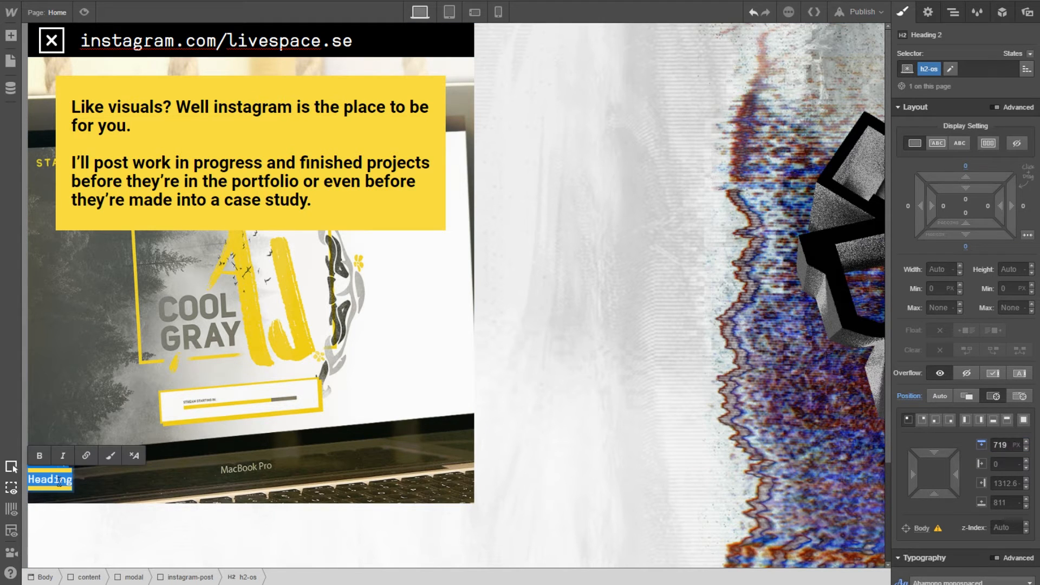
key("alt+Tab")
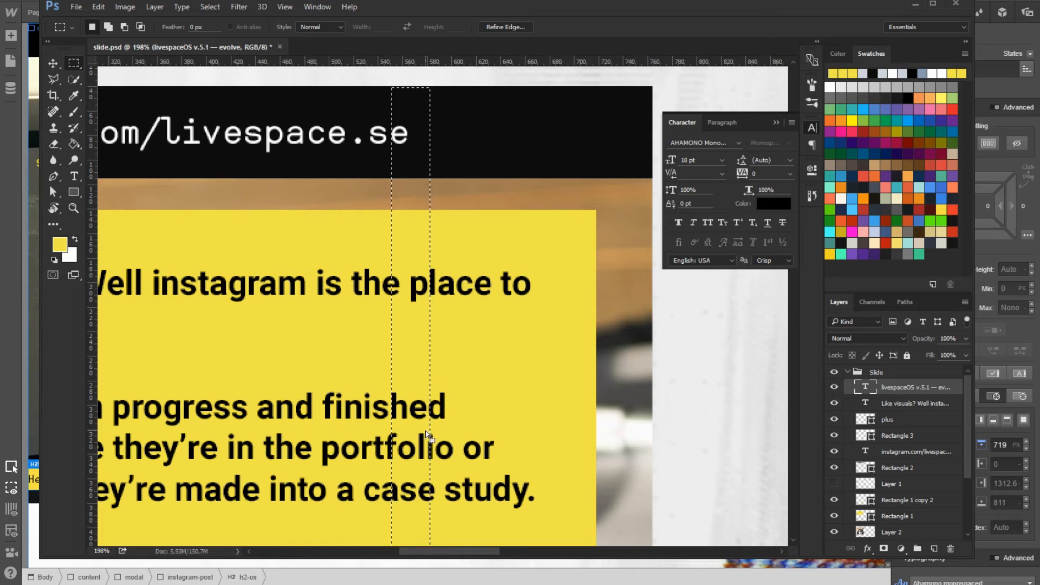
scroll(669, 316, "down", 5)
scroll(669, 316, "down", 6)
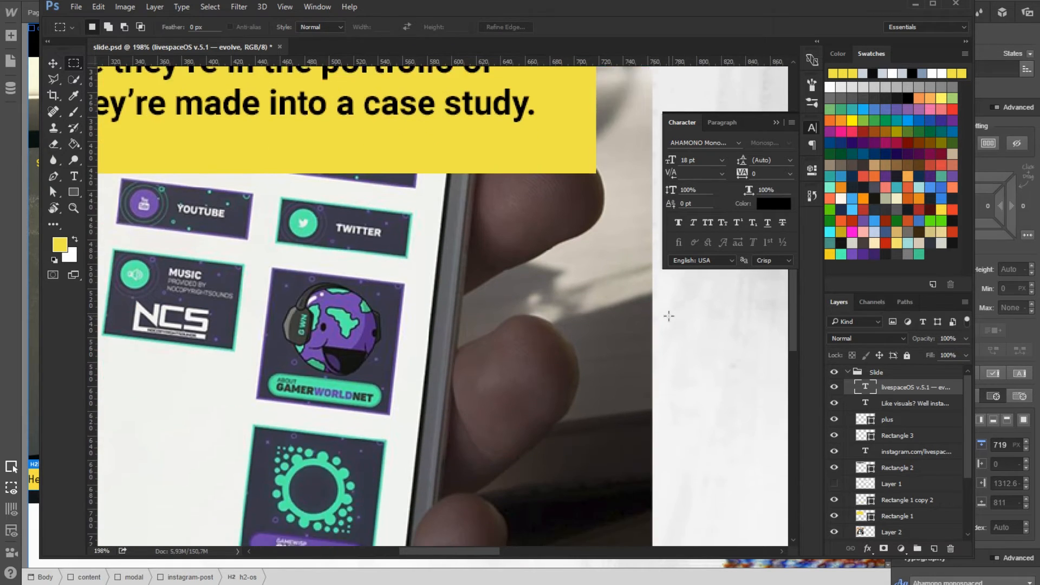
scroll(488, 325, "down", 5)
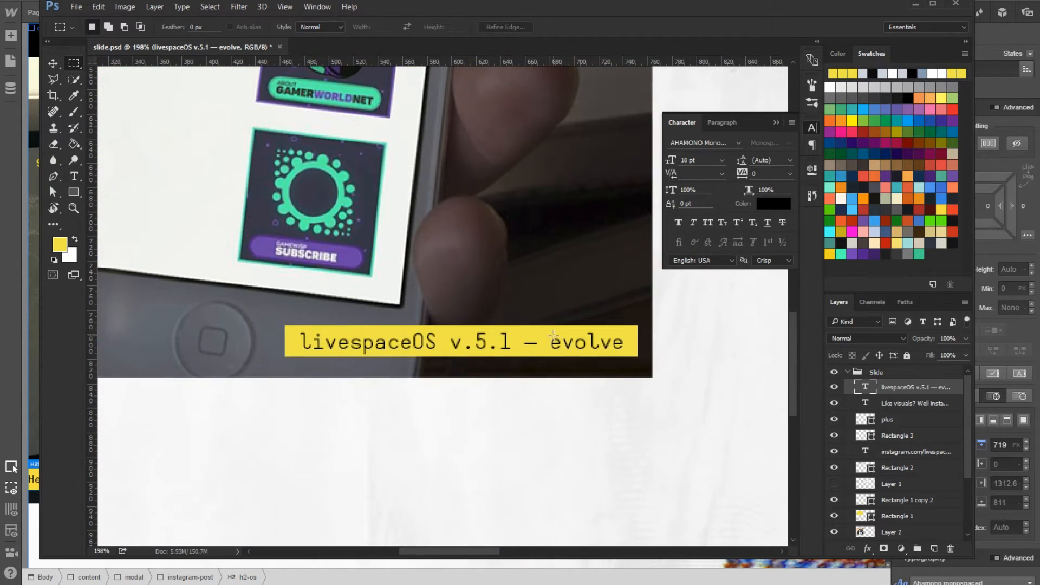
key("t")
left_click(486, 342)
key("ctrl+a")
key("ctrl+c")
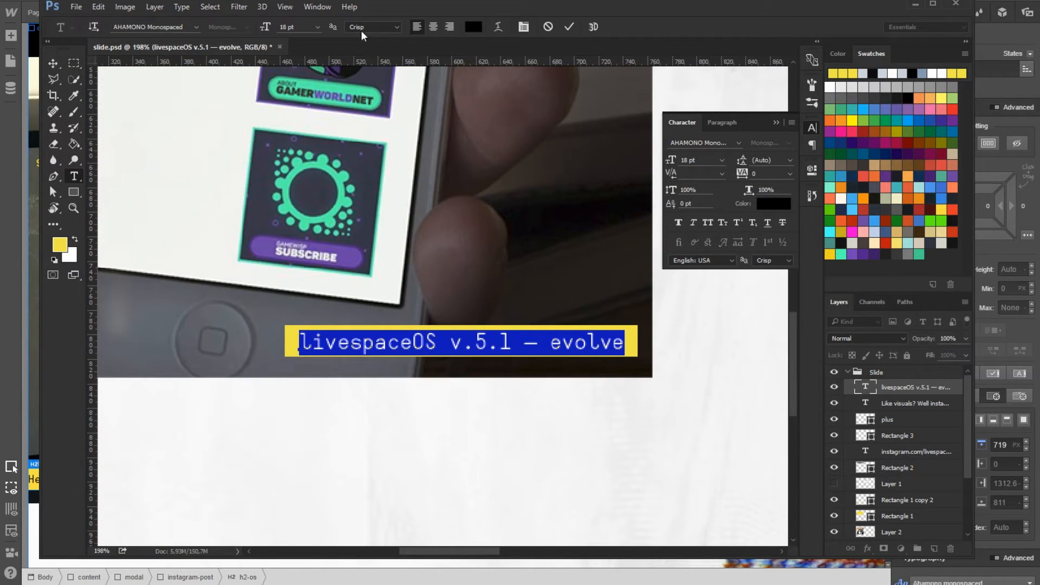
Return to Webflow and replace the placeholder heading text with "livespaceOS v.5.1 — evolve"
key("alt+Tab")
double_click(48, 473)
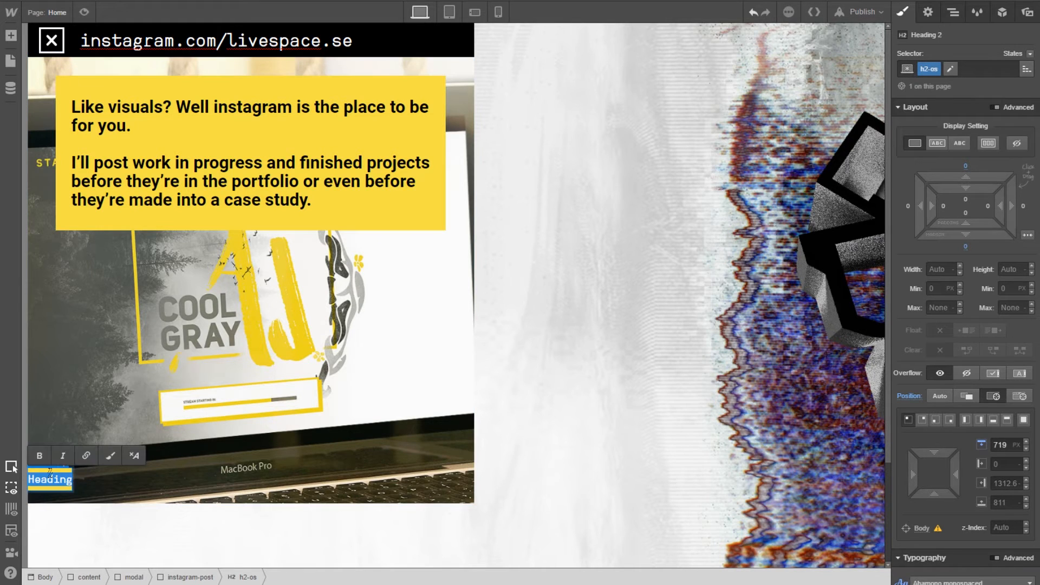
key("ctrl+v")
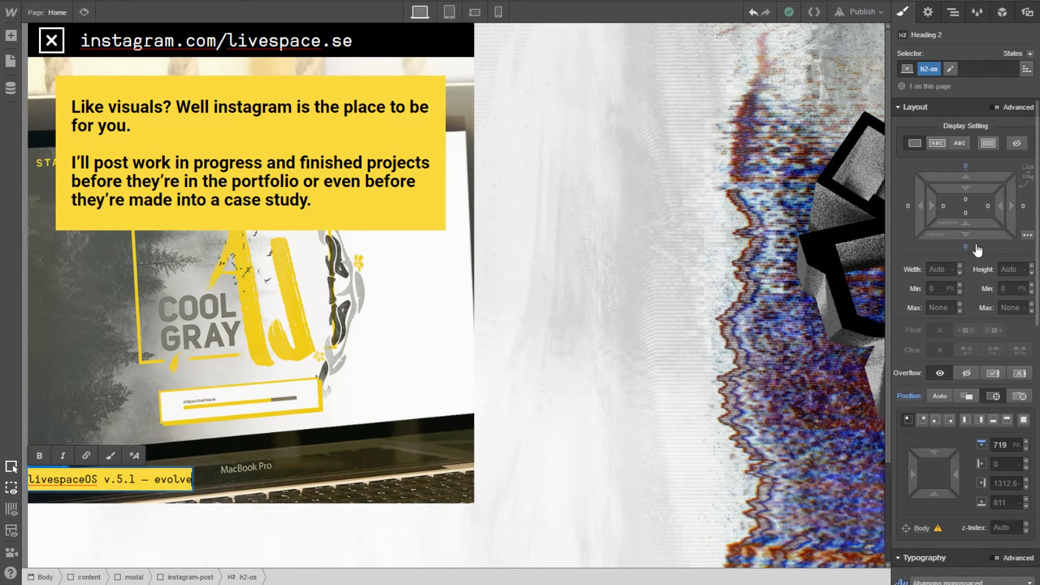
key("Escape")
Give the version heading 17 px of left and right padding and set its left offset to 400 px
left_click_drag(931, 206, 966, 215)
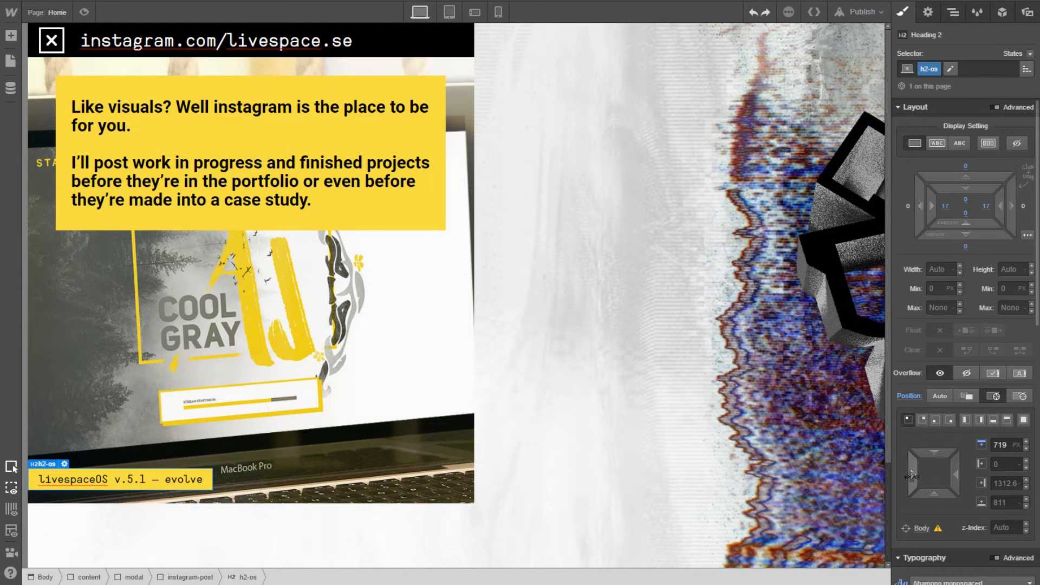
left_click_drag(911, 476, 950, 467)
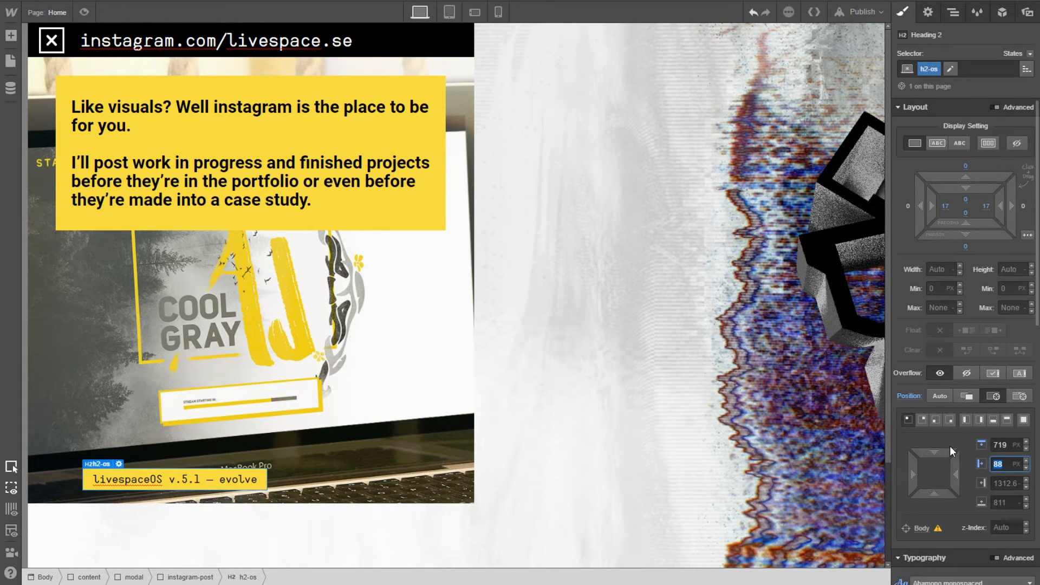
type("500")
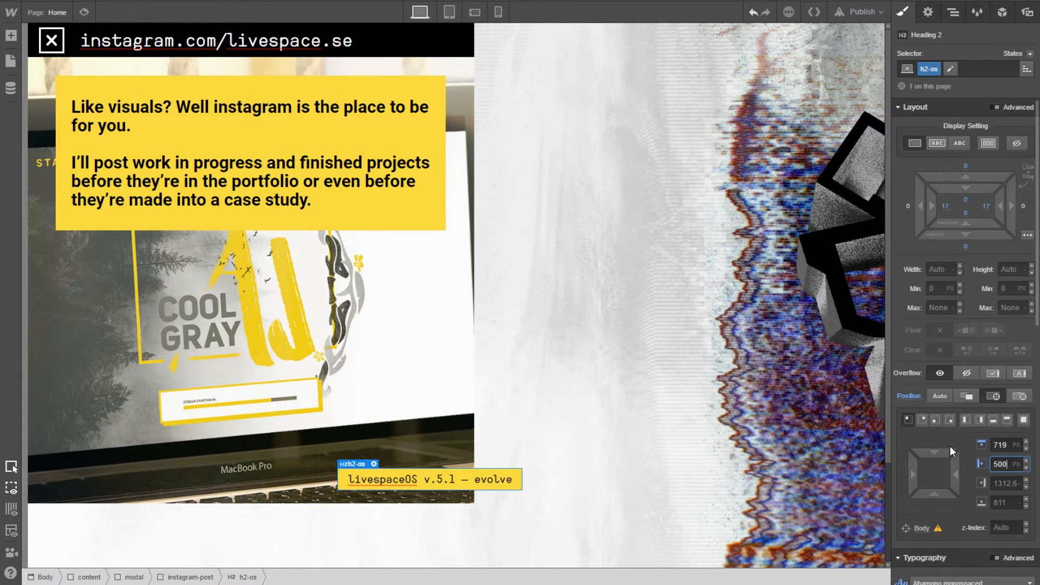
key("shift+Down")
key("shift+Down")
key("shift+Down")
key("shift+Down")
key("shift+Down")
key("shift+Down")
key("shift+Down")
key("shift+Down")
key("shift+Down")
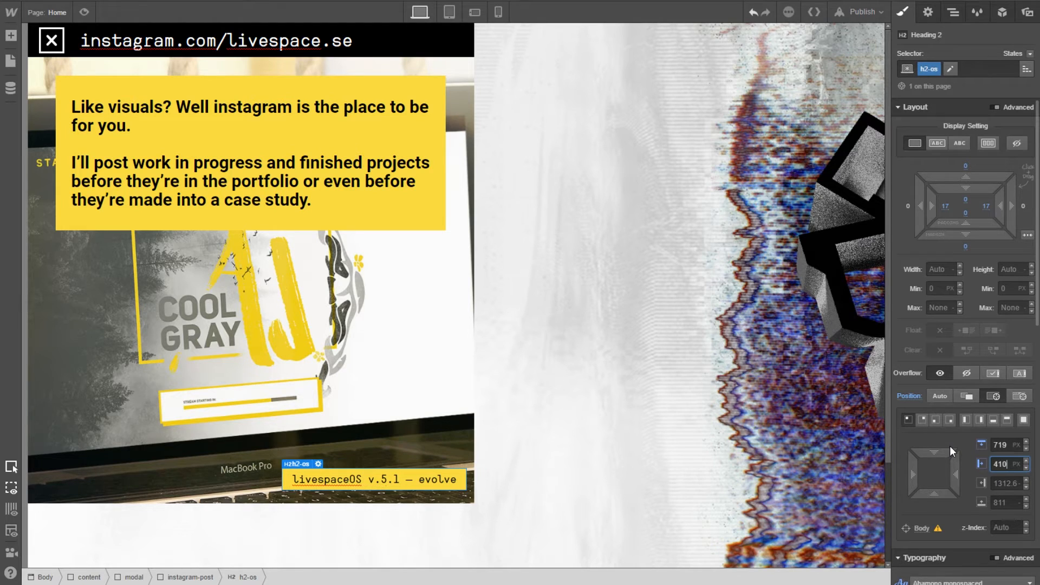
key("shift+Down")
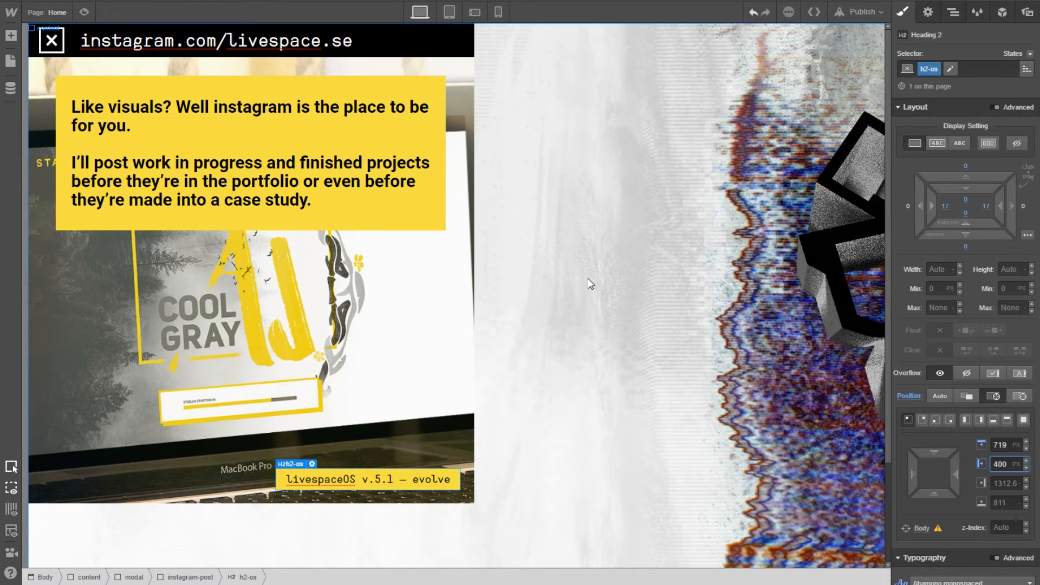
Duplicate the whole modal div inside the content block, collapsing its contents in the element hierarchy first
left_click(522, 223)
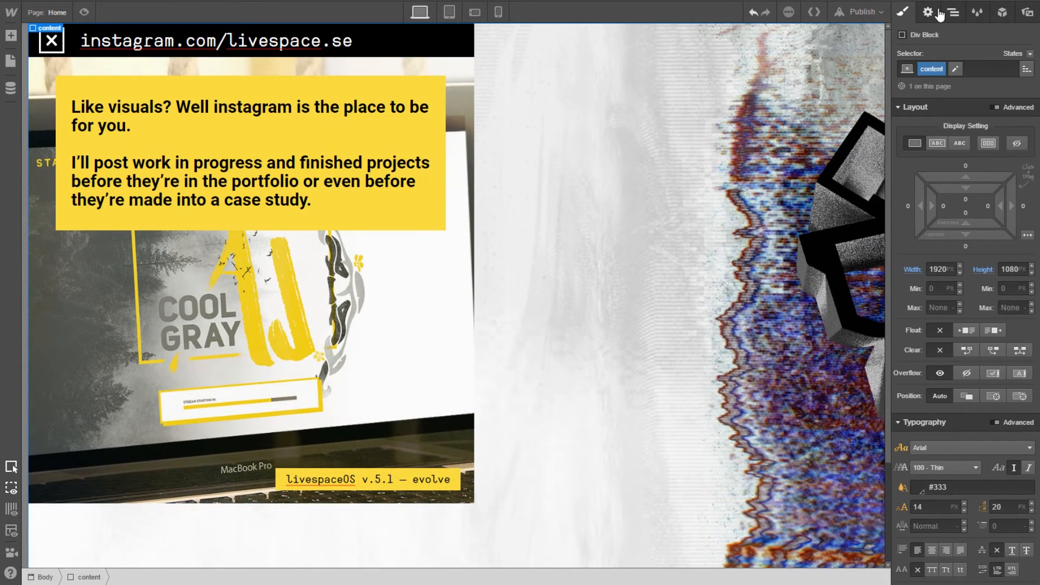
left_click(951, 15)
left_click(921, 115)
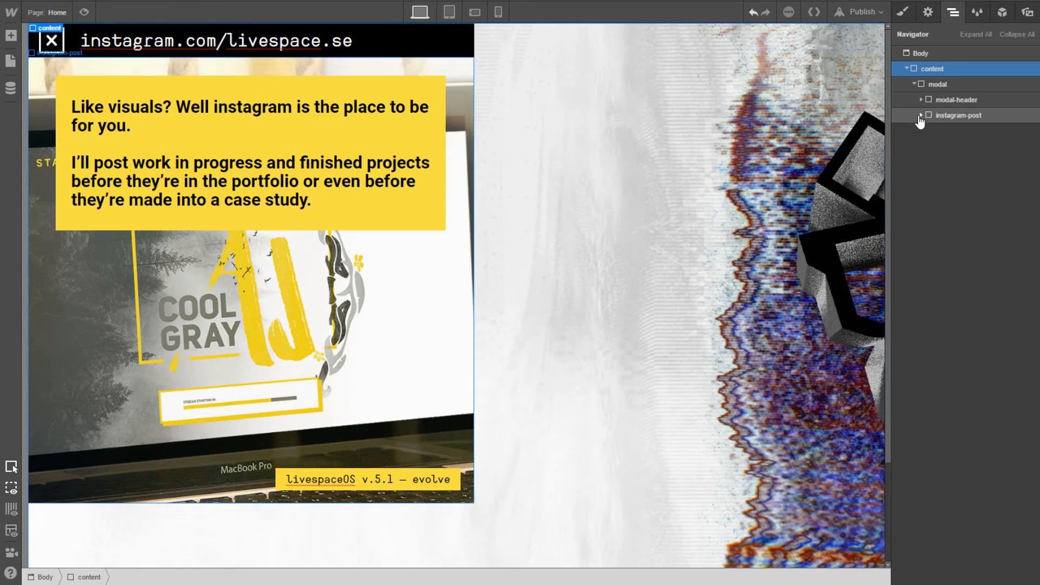
left_click(915, 85)
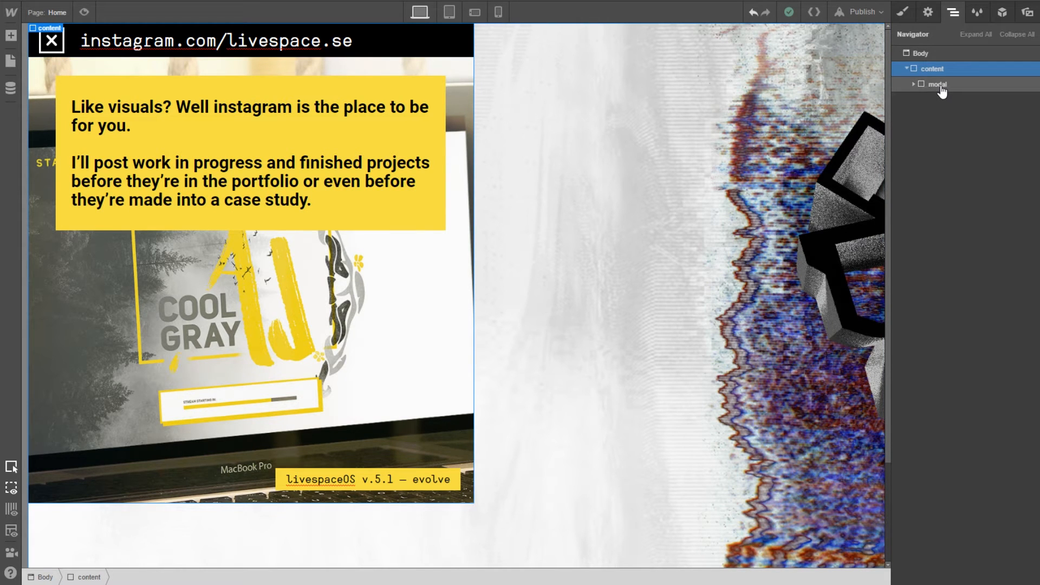
left_click(943, 89)
mouse_move(946, 99)
left_mouse_down()
mouse_move(947, 118)
mouse_move(945, 98)
left_mouse_up()
left_click(941, 87)
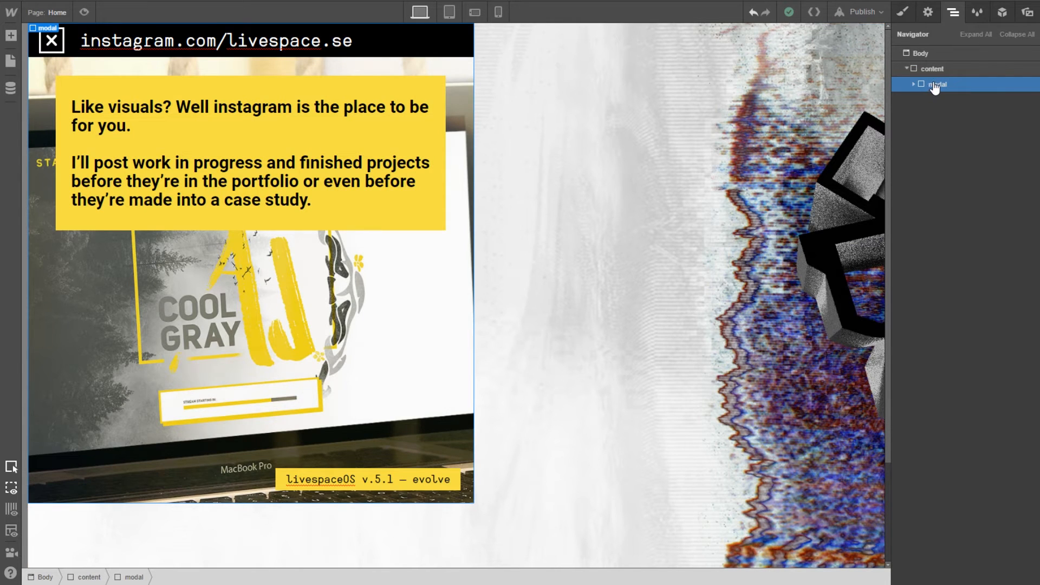
left_click_drag(935, 88, 949, 91)
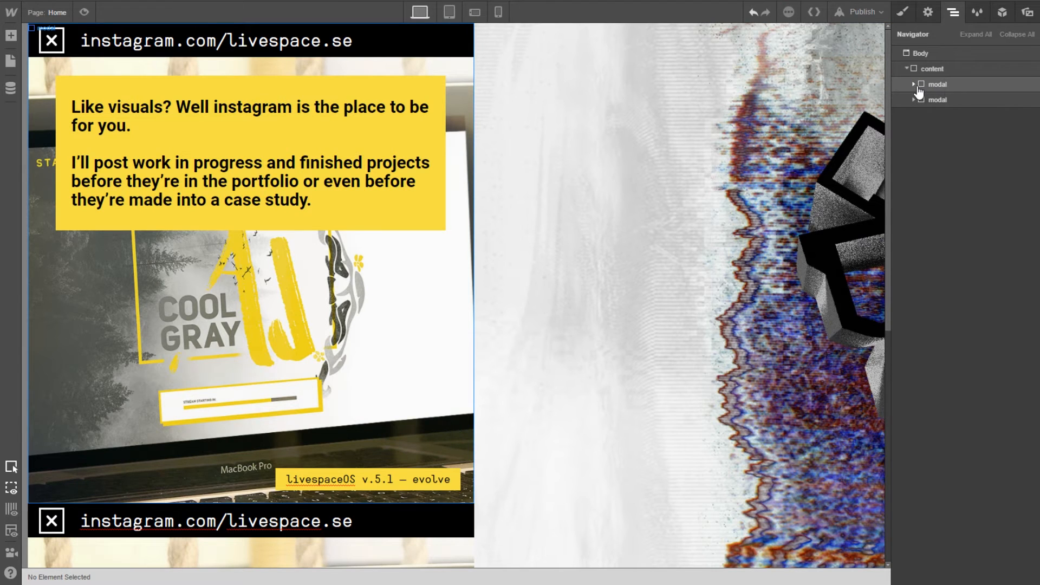
Set the first modal's position to absolute so both copies of the modal stack on top of each other
scroll(480, 176, "down", 5)
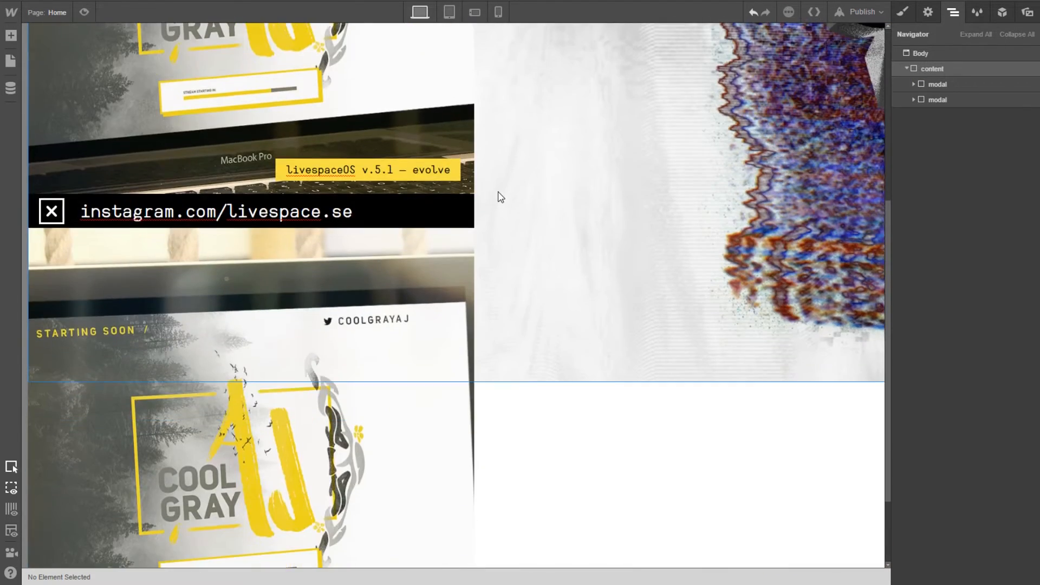
scroll(520, 192, "up", 3)
left_click(933, 85)
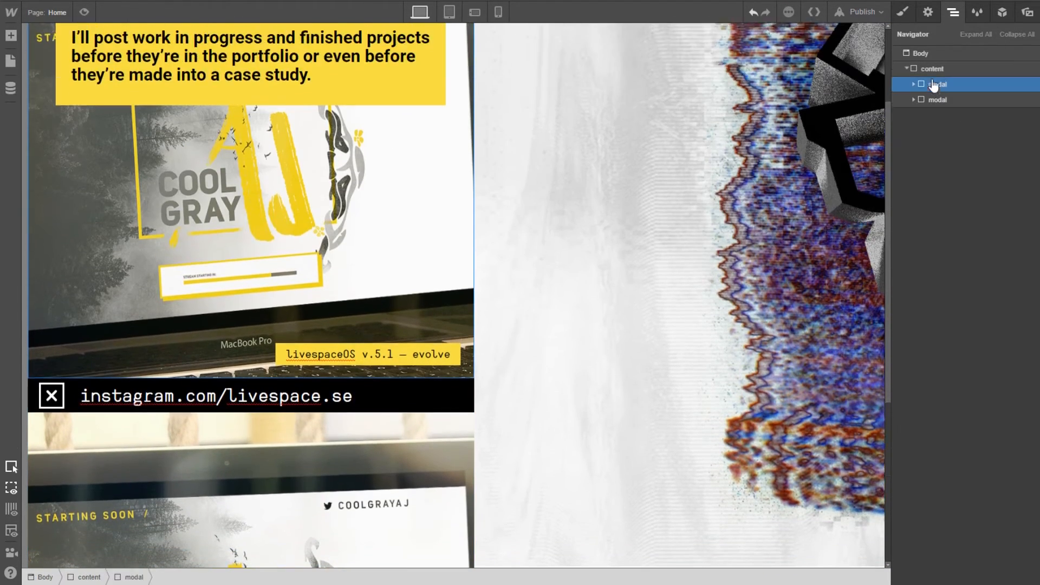
left_click(928, 13)
left_click(903, 12)
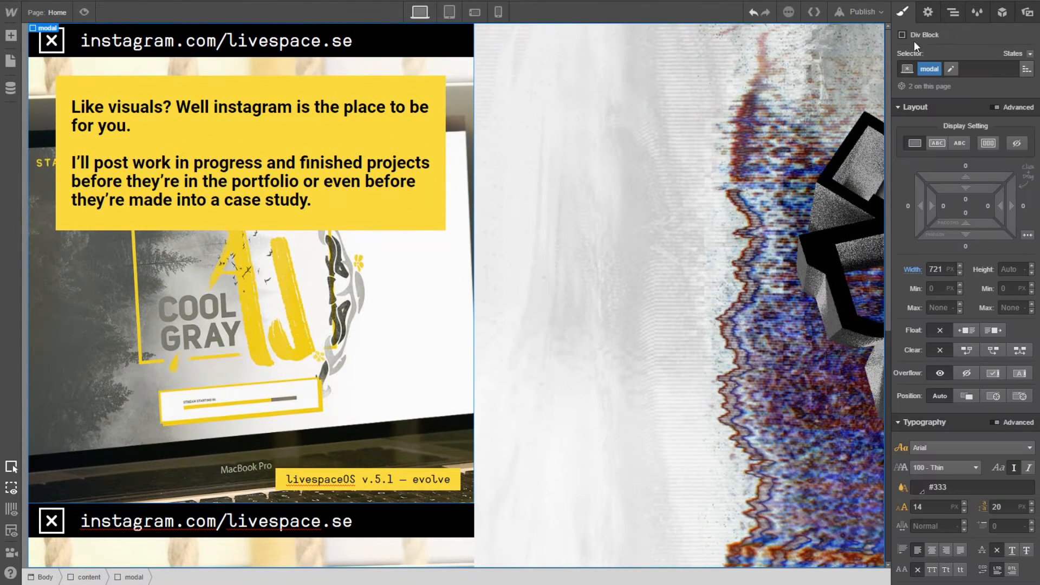
left_click(991, 399)
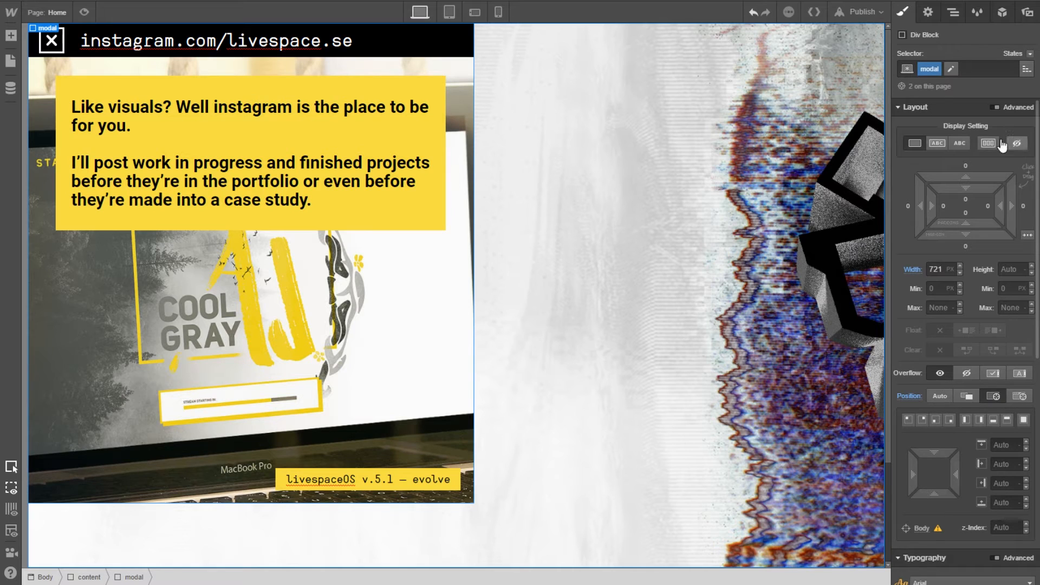
Try hiding the first modal through its display setting, and restore it to block
left_click(952, 14)
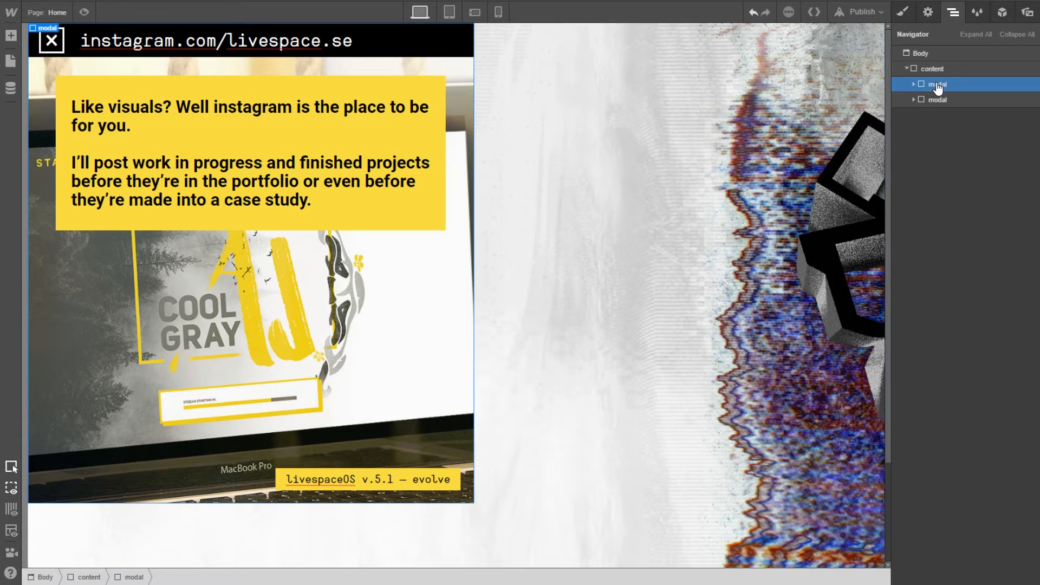
left_click(909, 17)
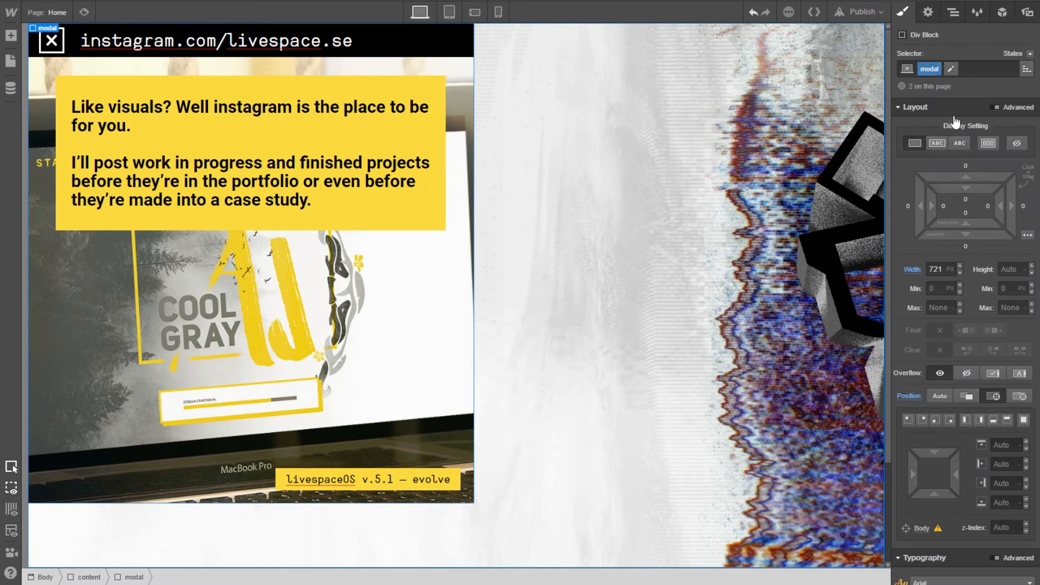
left_click(1019, 144)
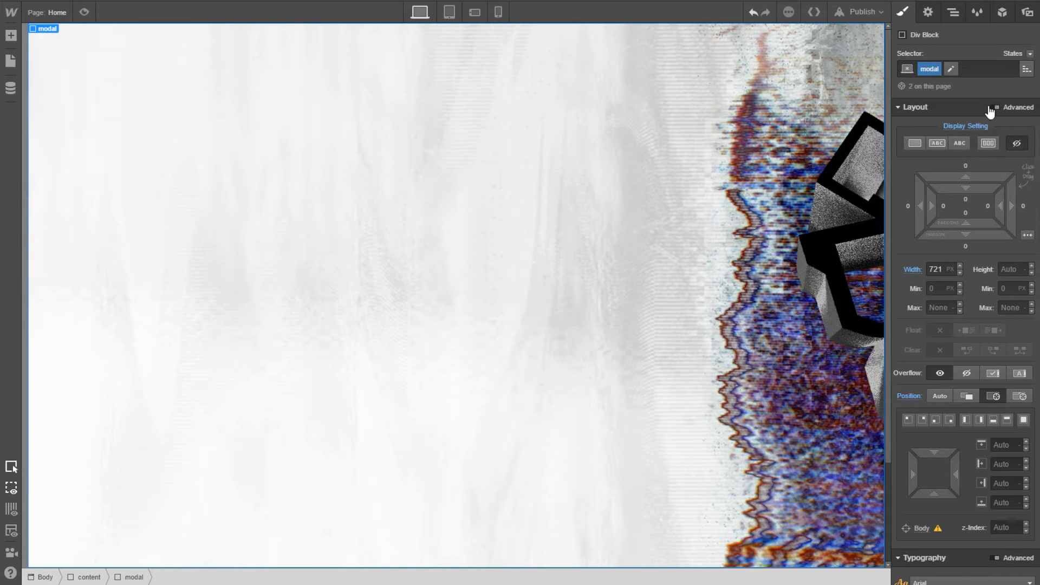
left_click(915, 146)
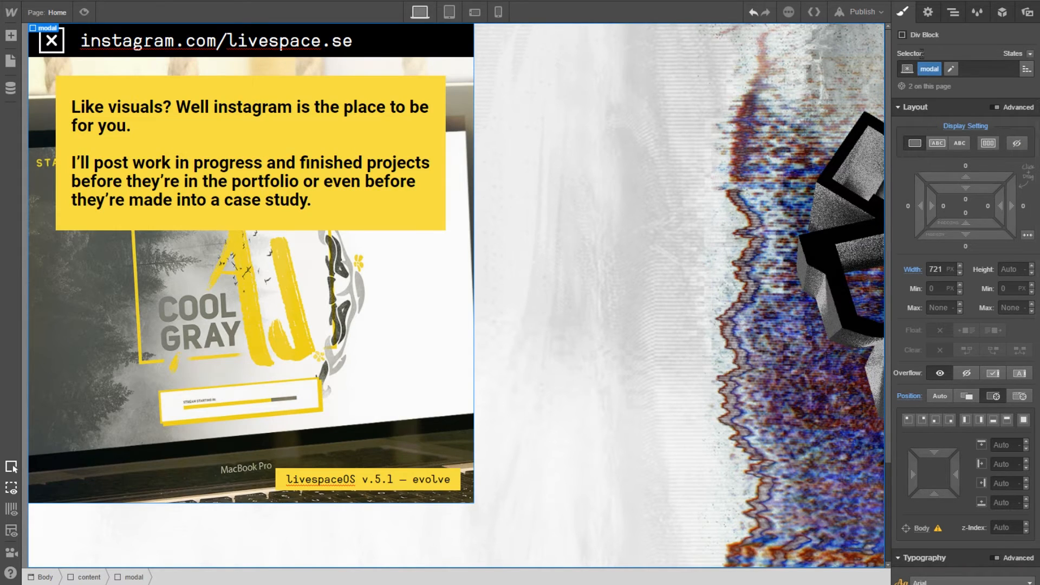
Examine the second modal's child elements and its layout, typography, background and border styles
left_click(927, 13)
left_click(909, 15)
left_click(953, 12)
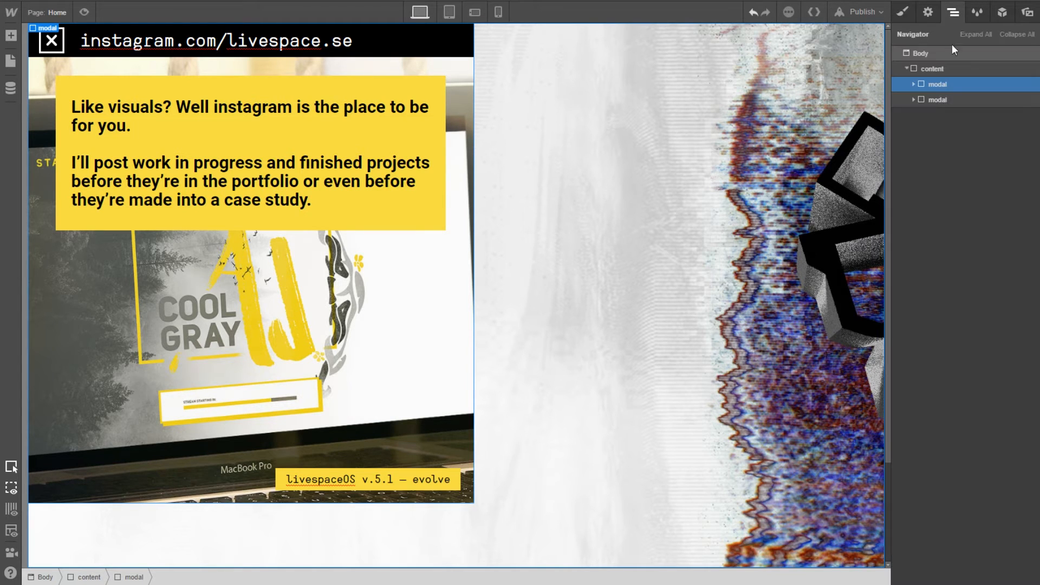
left_click(936, 102)
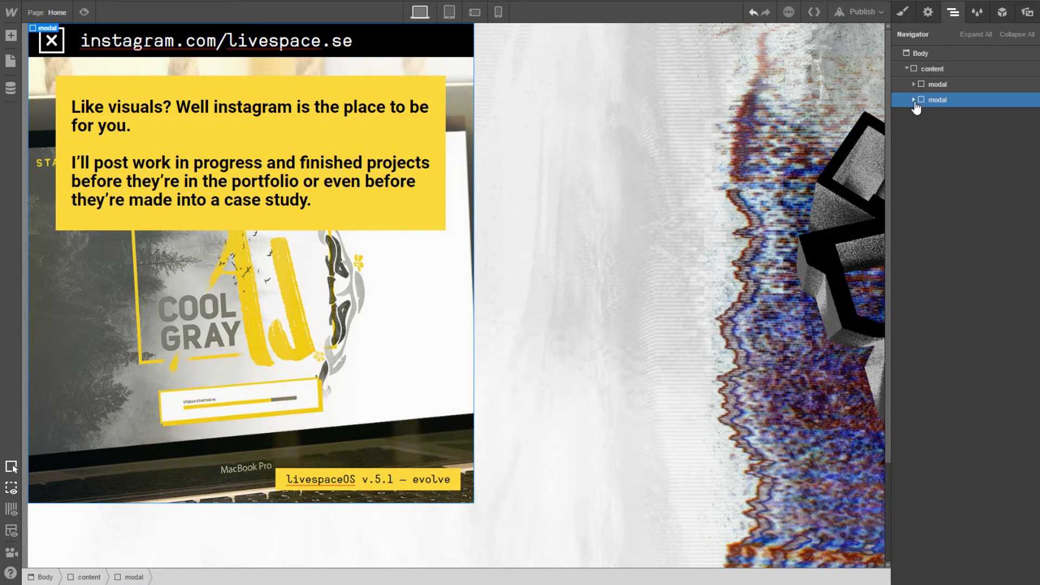
left_click(914, 100)
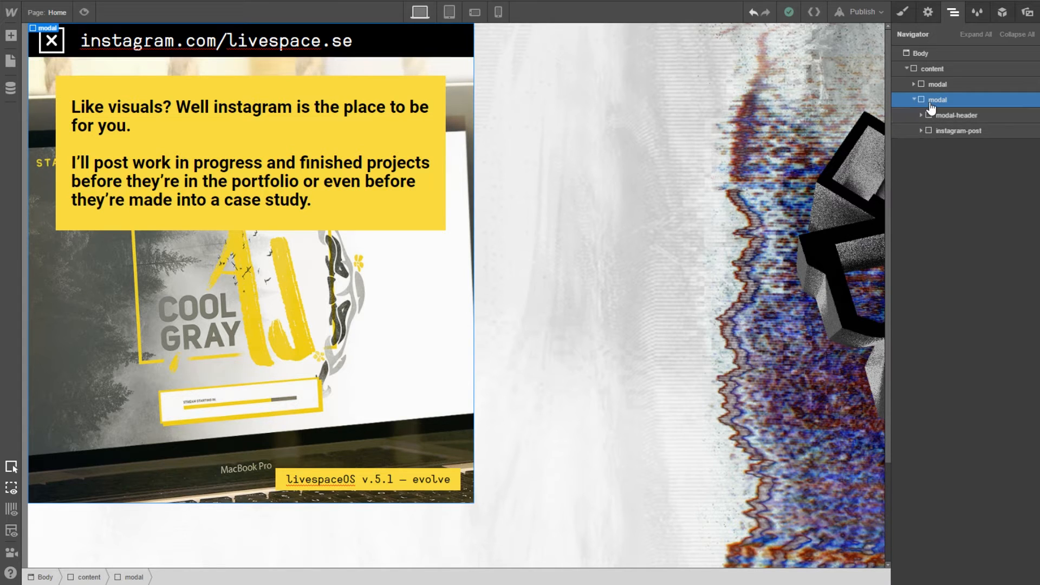
left_click(926, 12)
left_click(902, 12)
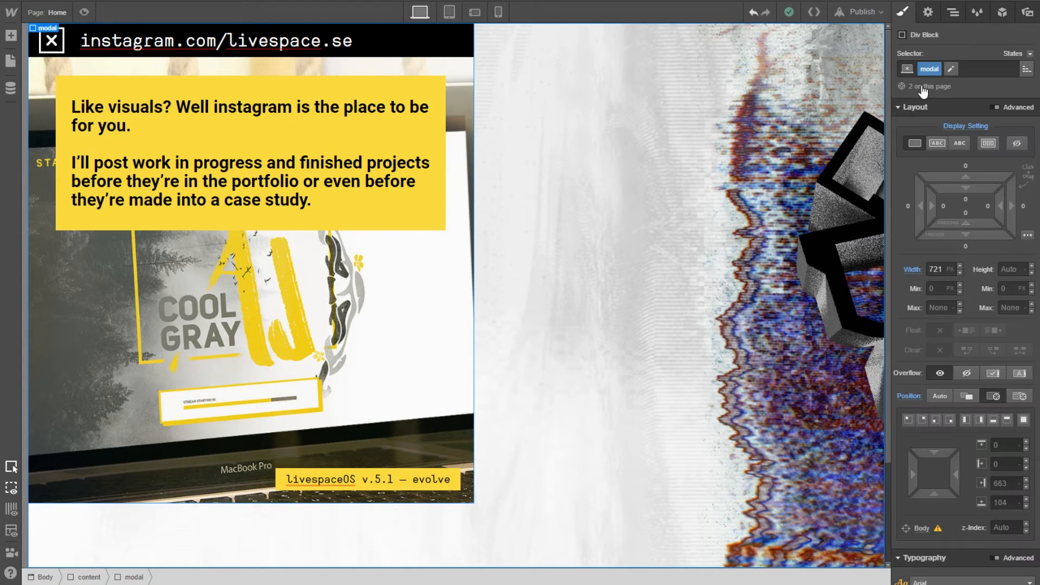
scroll(957, 311, "down", 8)
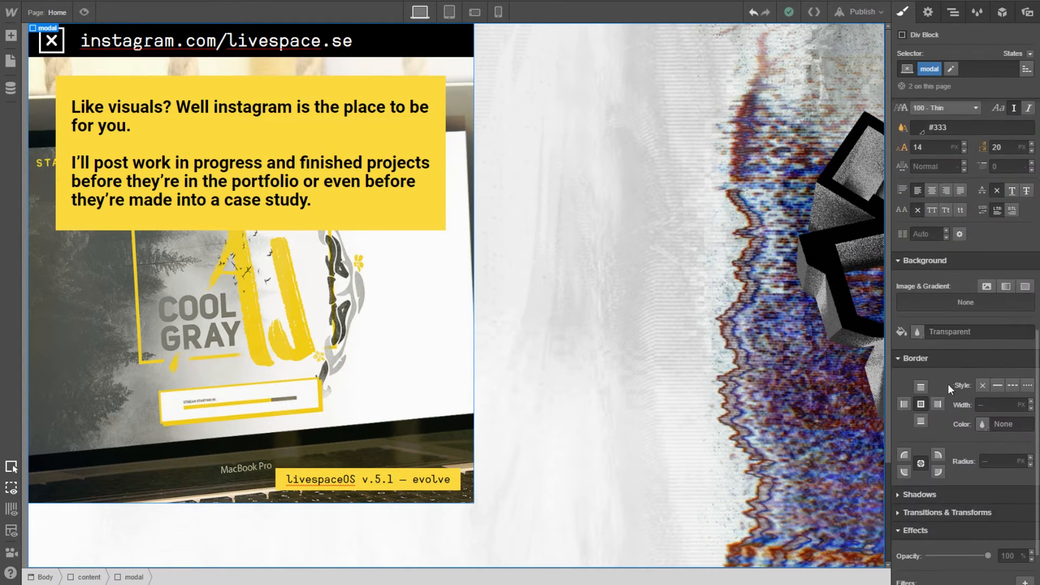
scroll(946, 379, "up", 3)
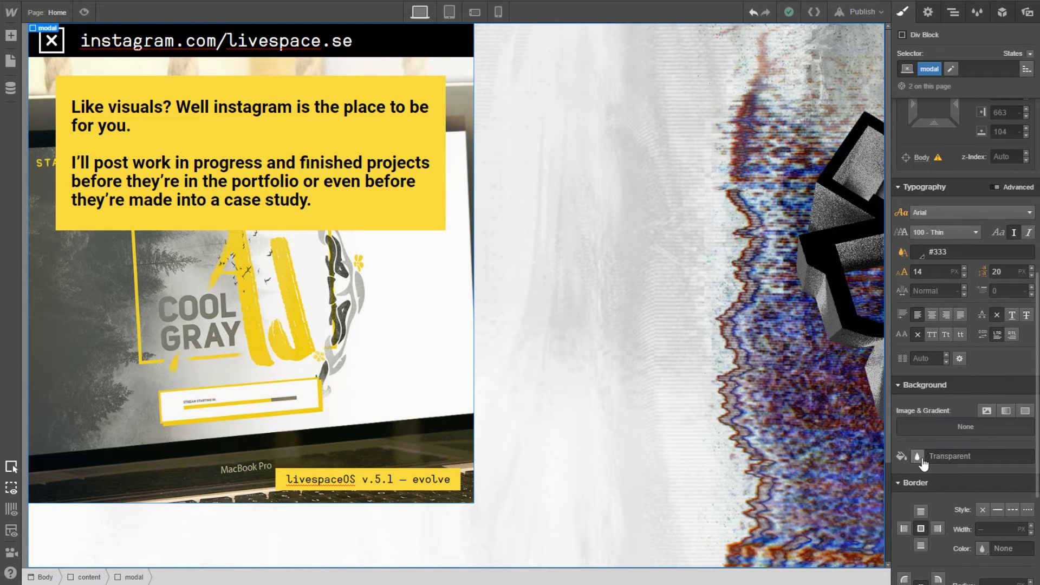
scroll(958, 275, "up", 7)
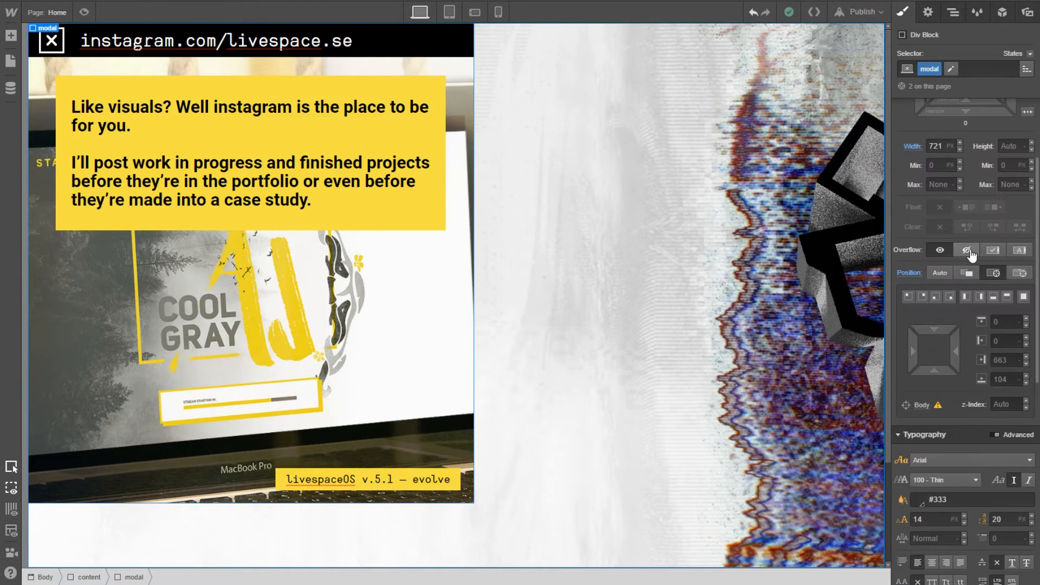
Try a wider width on the second modal, and bring it back to 721 px
left_click(941, 270)
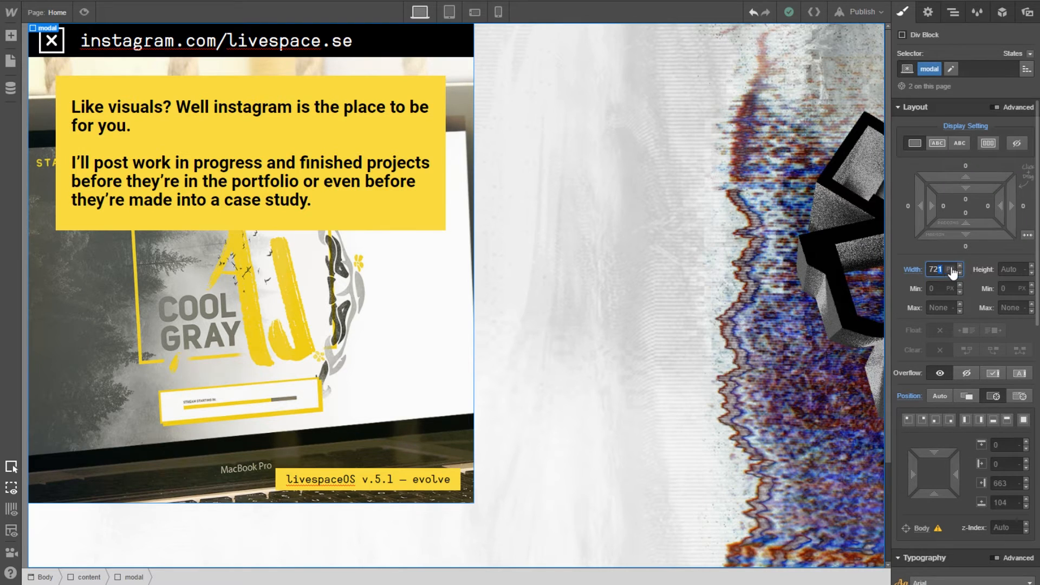
key("shift+Up")
key("shift+Up")
key("shift+Up")
key("shift+Up")
key("shift+Up")
key("shift+Up")
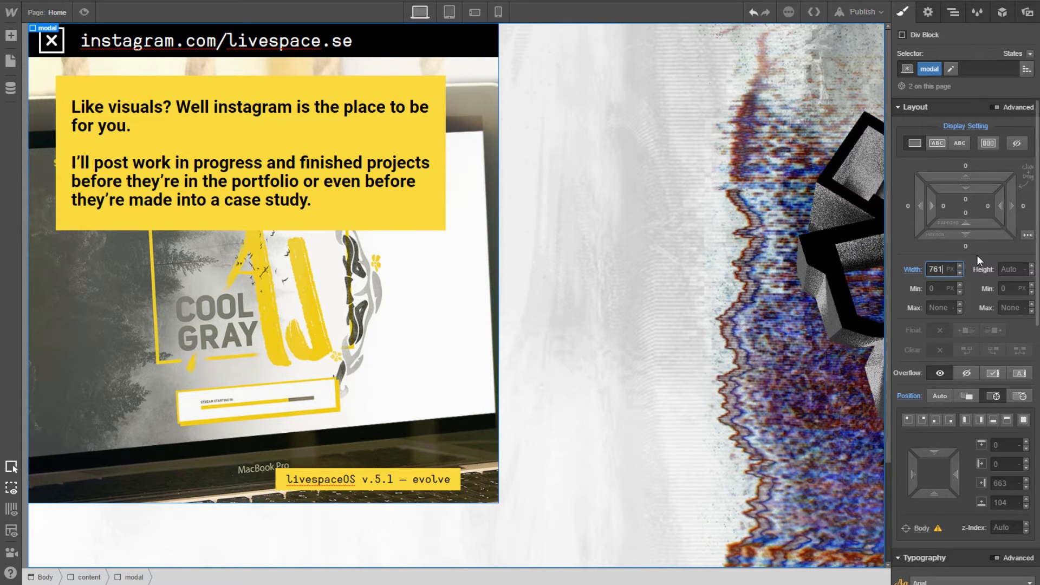
key("shift+Down")
key("shift+Down")
key("shift+Down")
key("shift+Down")
key("shift+Down")
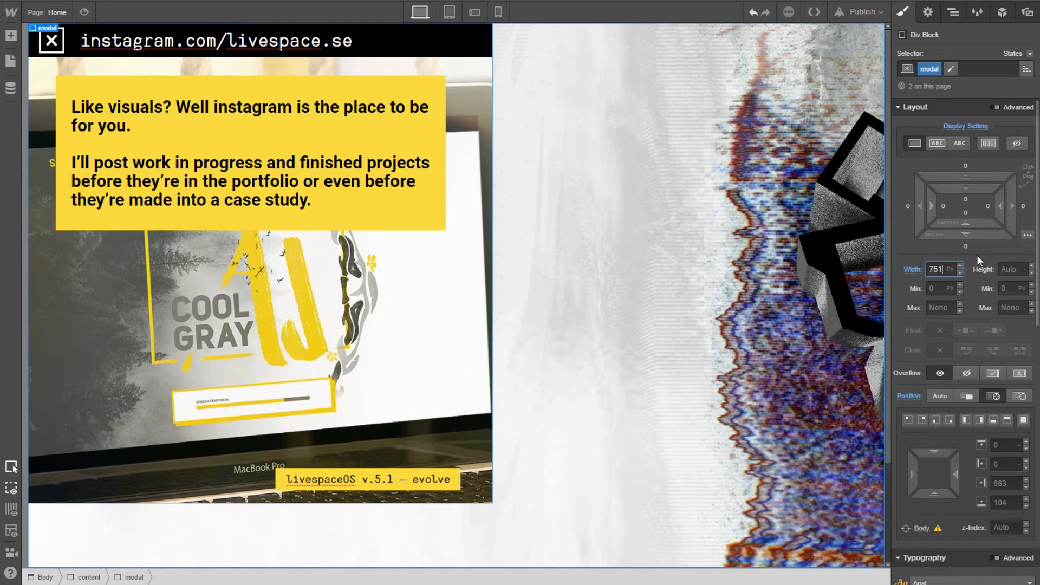
key("shift+Down")
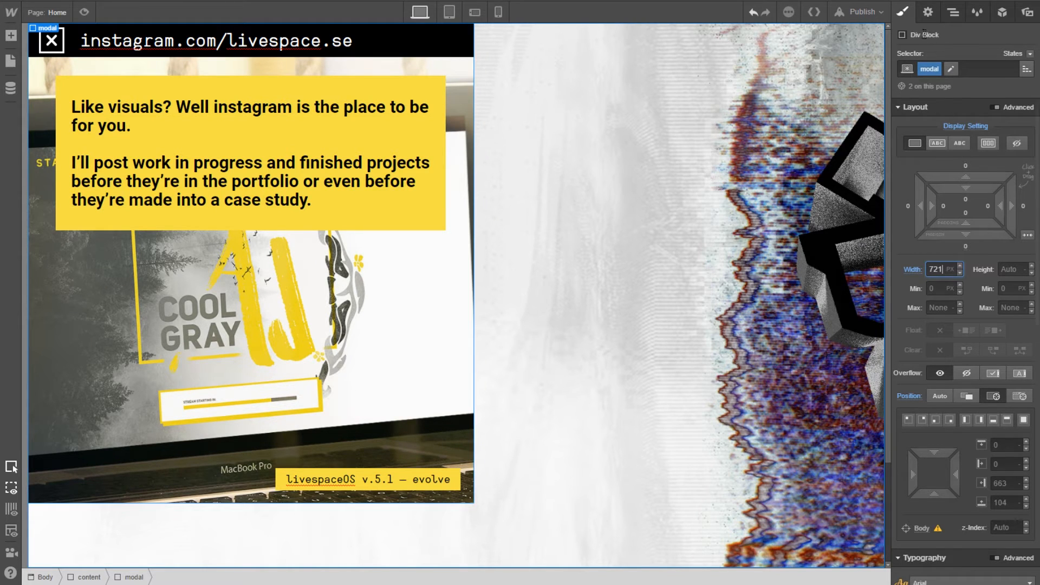
Select the first modal and add a new combo class named "slide1" to it
left_click(928, 12)
left_click(953, 17)
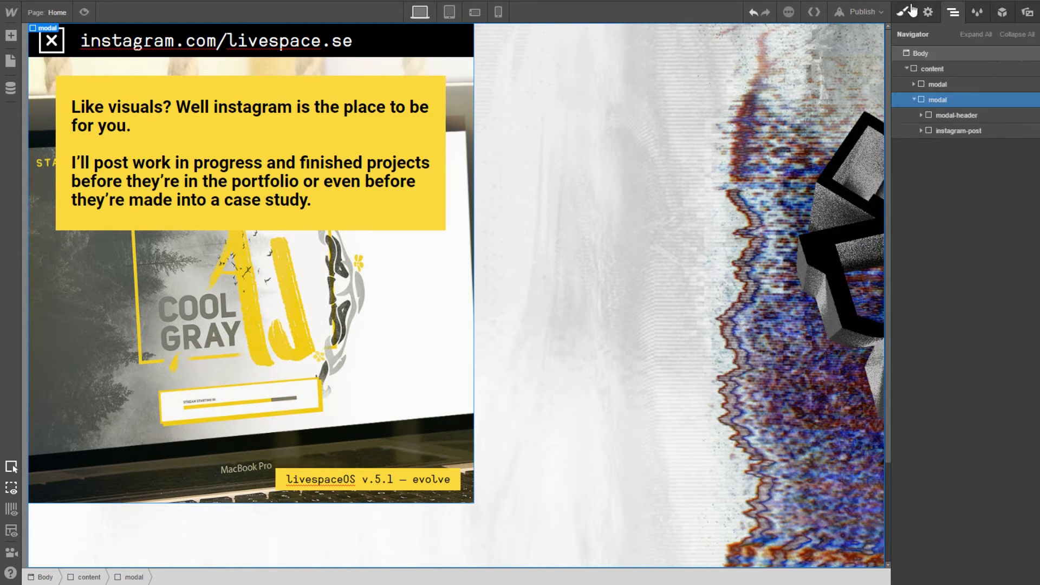
left_click(945, 86)
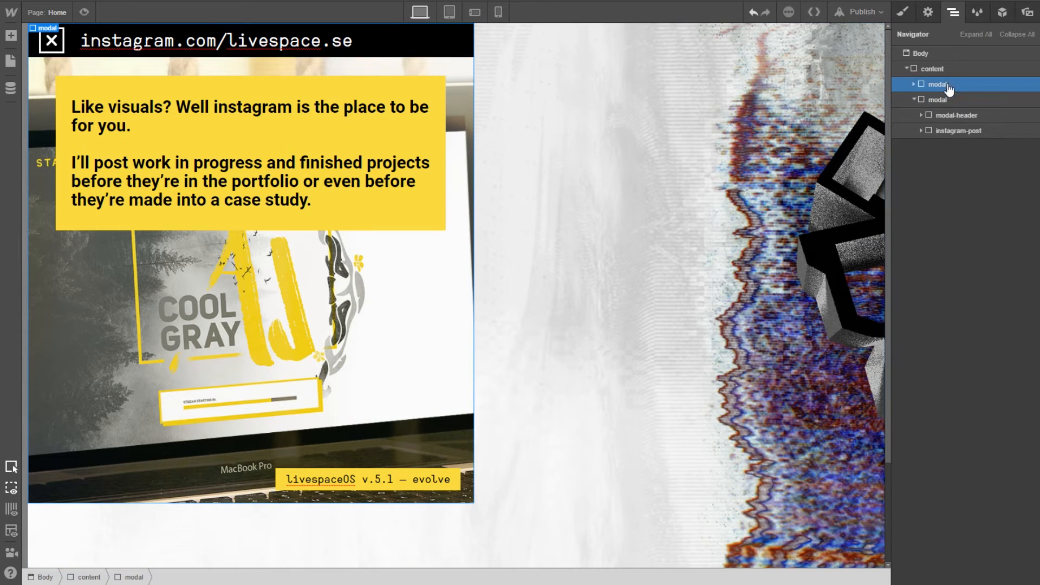
left_click(901, 13)
left_click(978, 65)
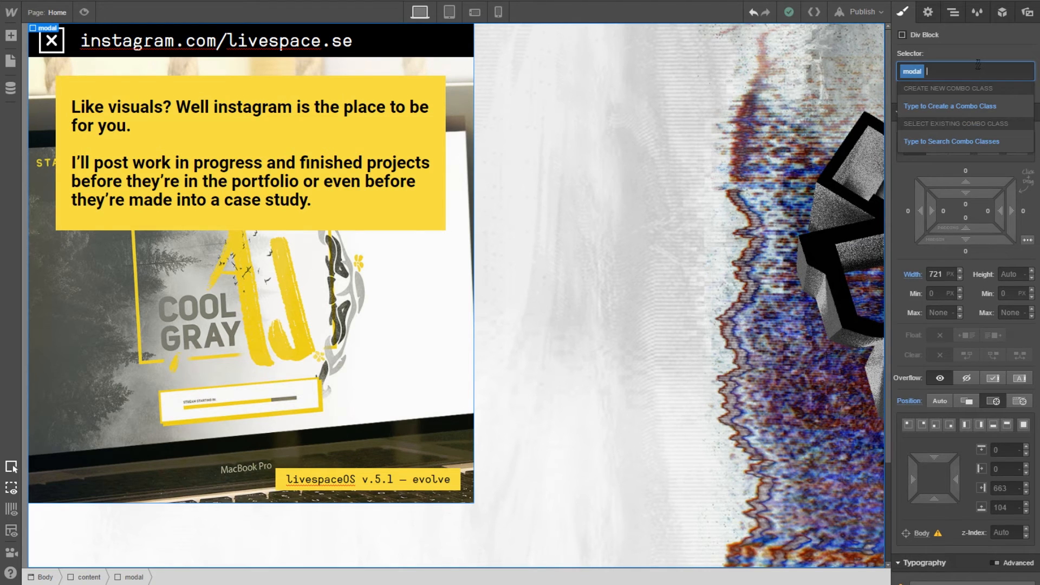
type("slide1")
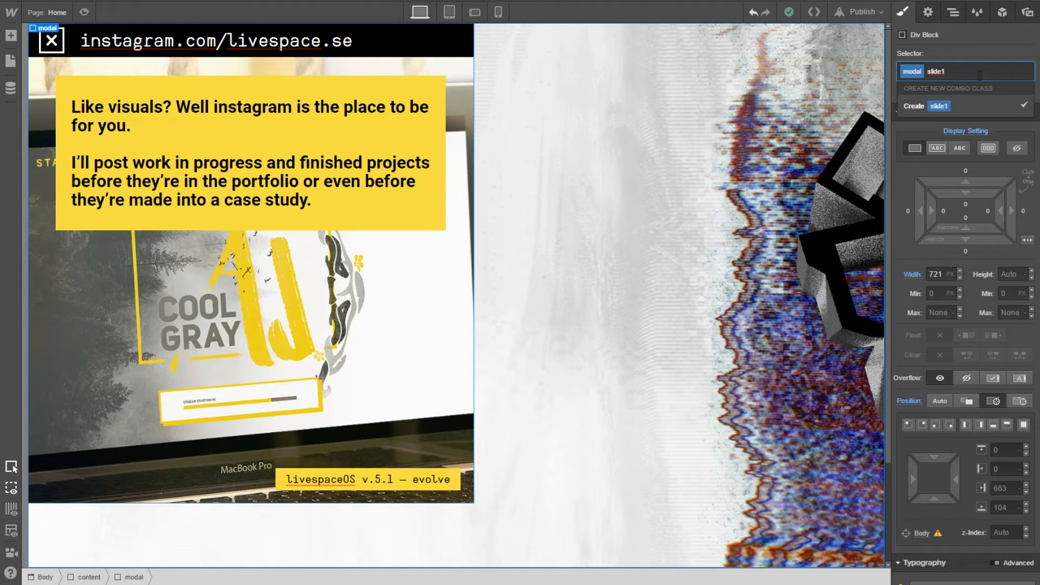
key("Return")
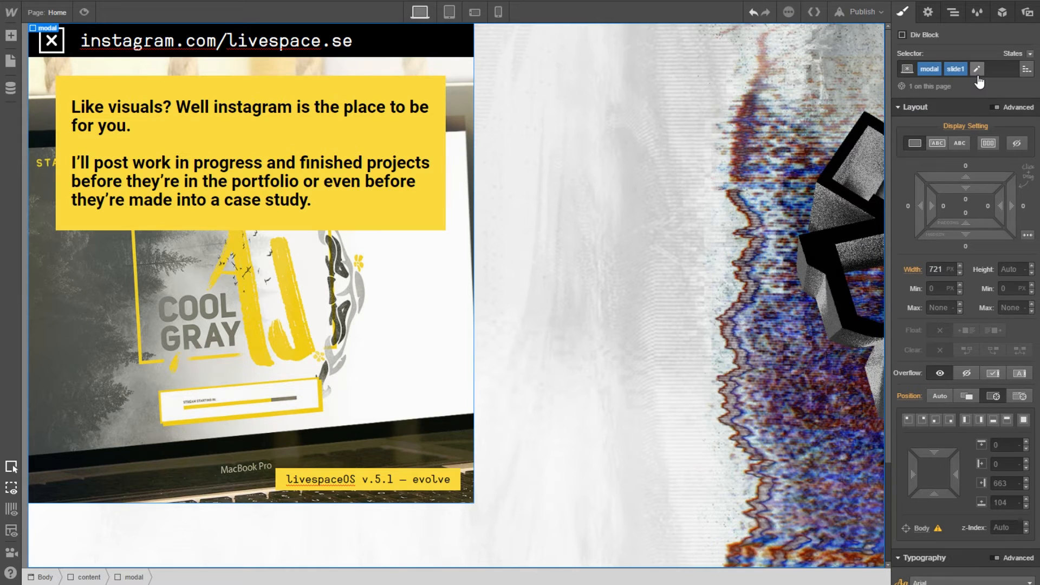
Select the second modal and add a new combo class named "slide2" to it
left_click(926, 13)
key("s")
left_click(953, 12)
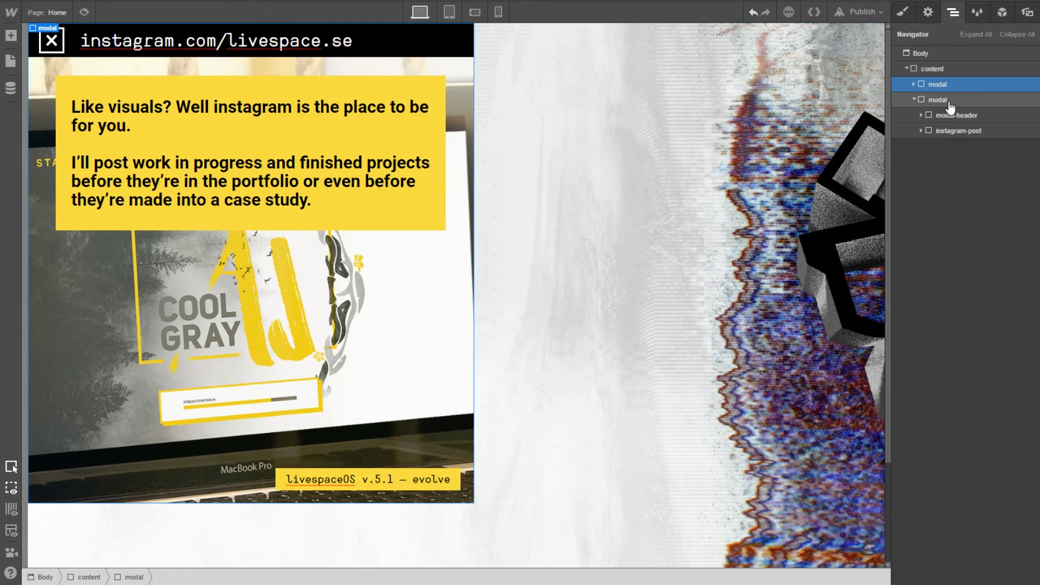
left_click(948, 101)
key("s")
left_click(968, 69)
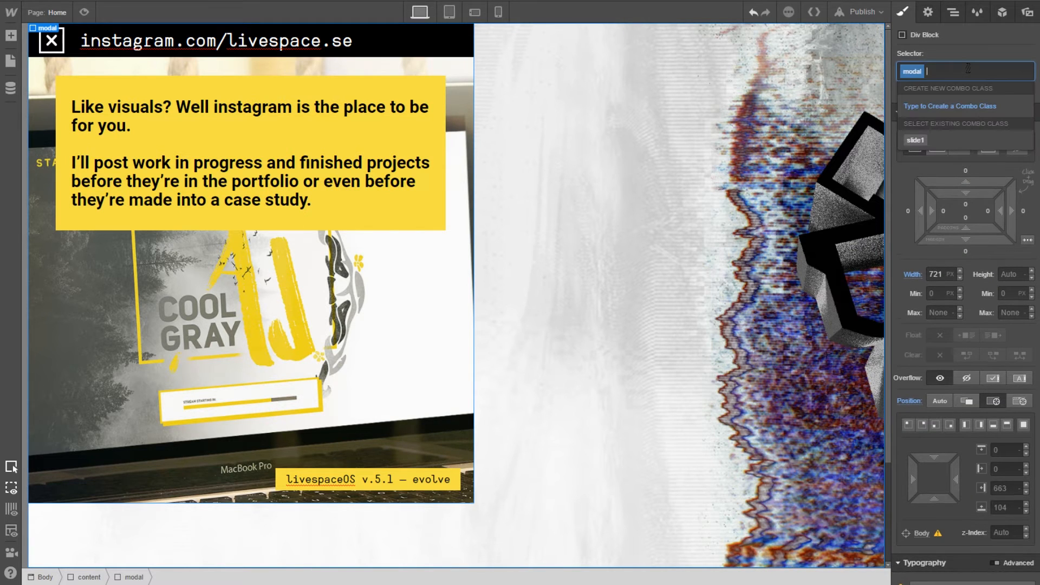
type("slide2")
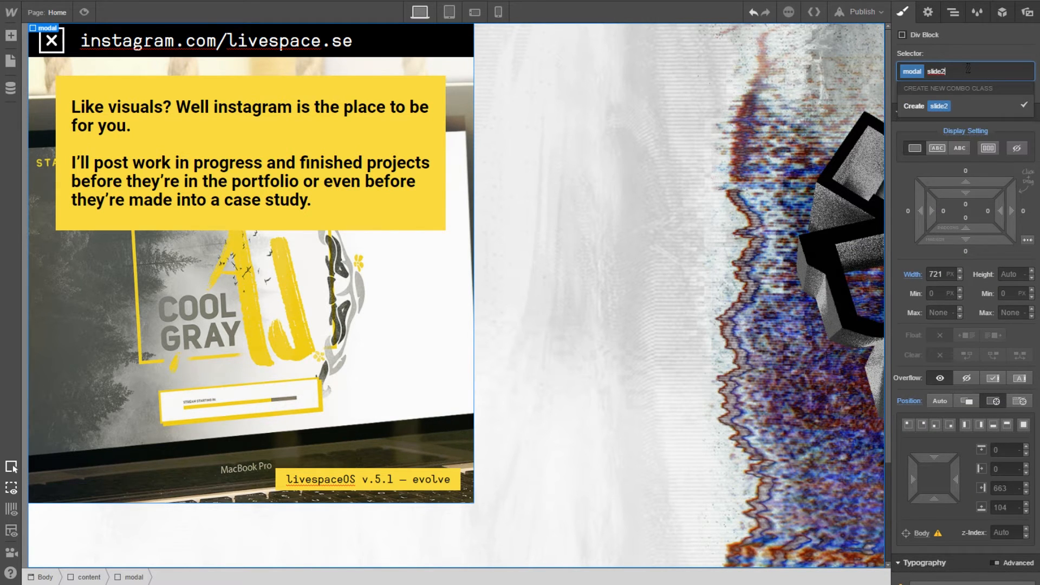
key("Return")
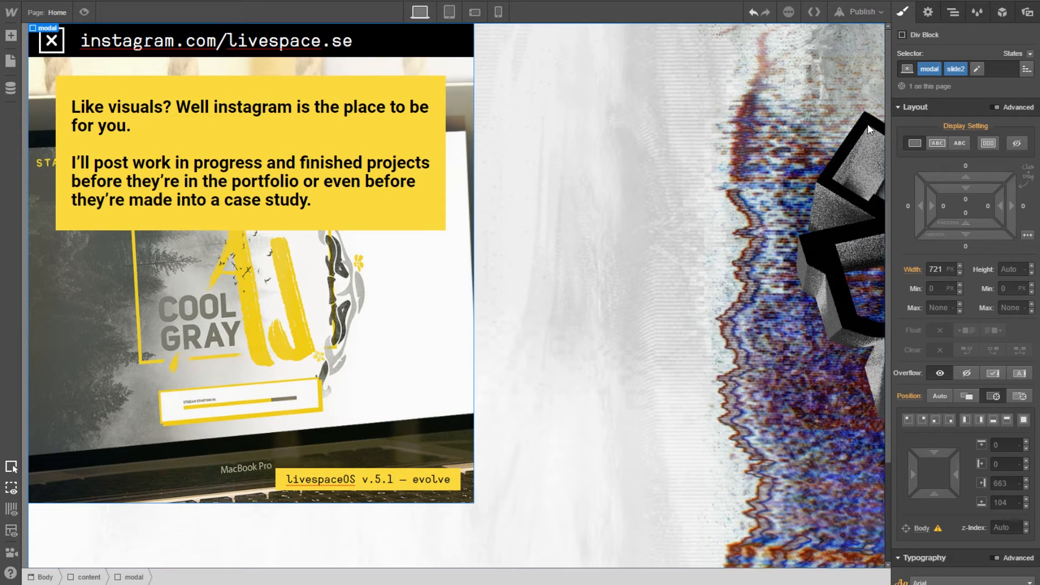
Hide the first modal by setting the display of its slide1 combo class to none, and select the second modal
left_click(952, 13)
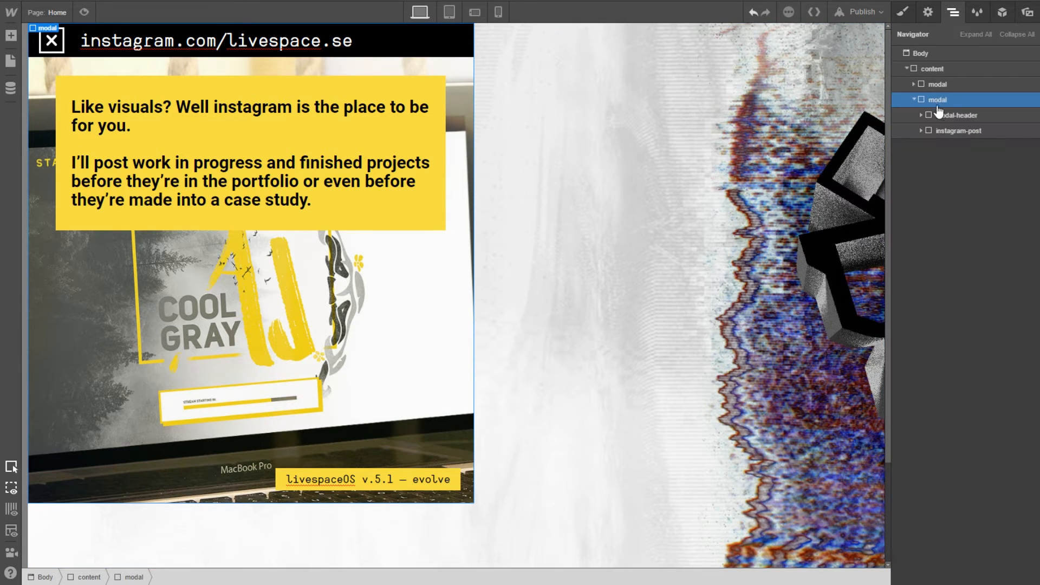
left_click(934, 84)
left_click(908, 14)
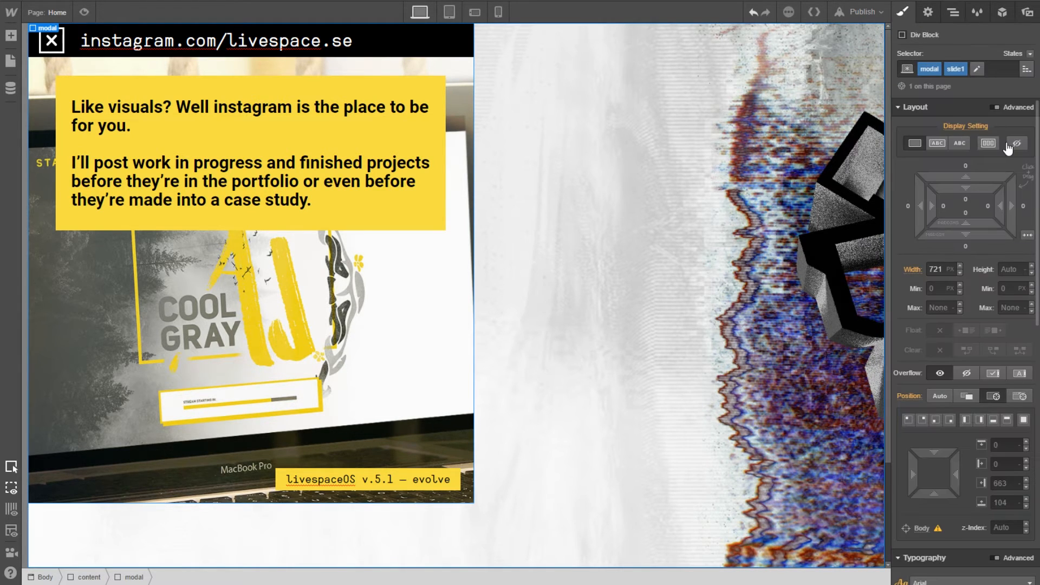
left_click(1013, 147)
left_click(952, 13)
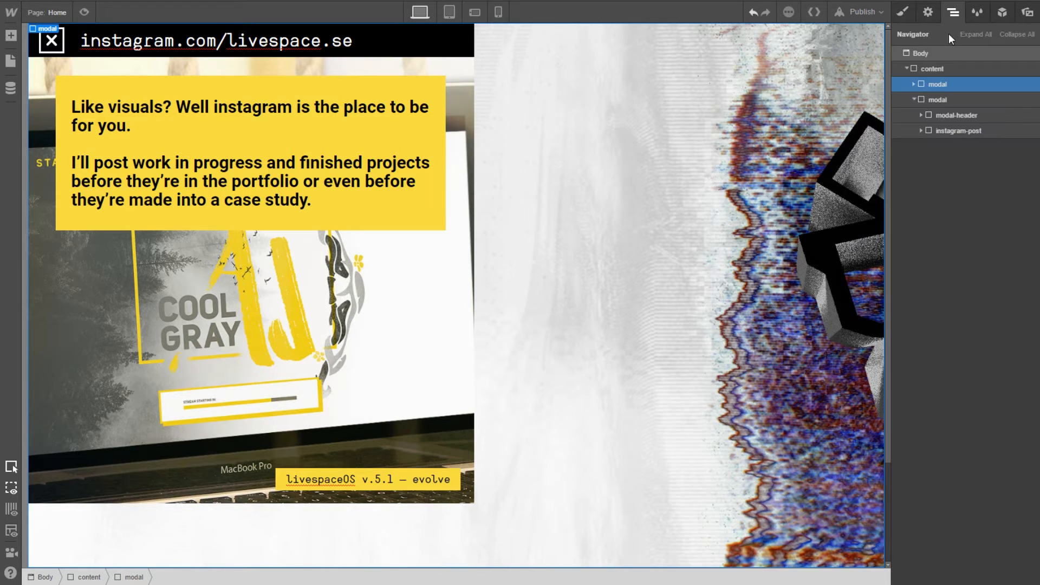
left_click(937, 99)
left_click(928, 12)
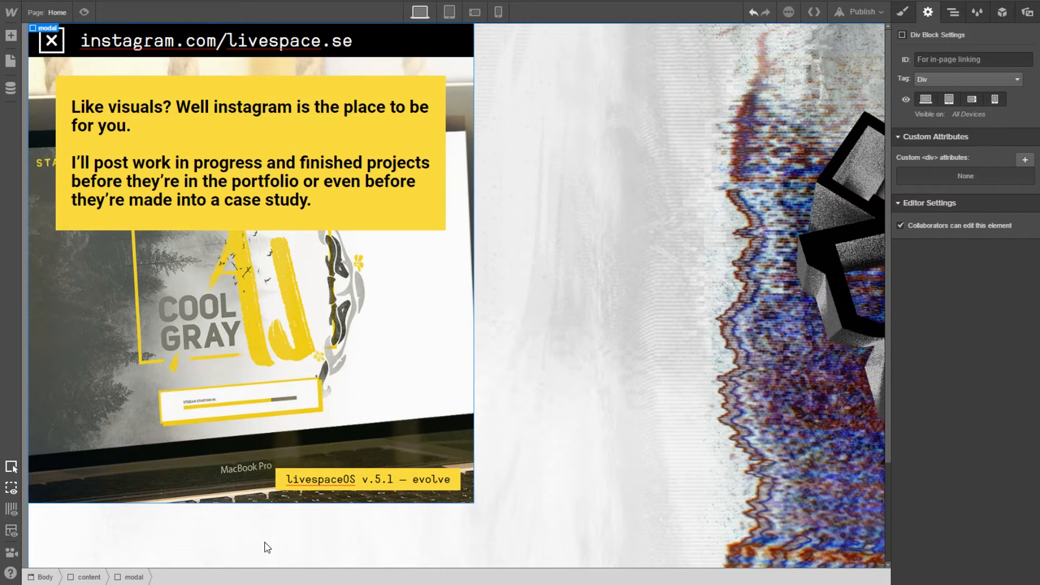
Switch to Photoshop, finish the open text edit, hide the Slide layer group and show the Slide 2 group
left_click(271, 584)
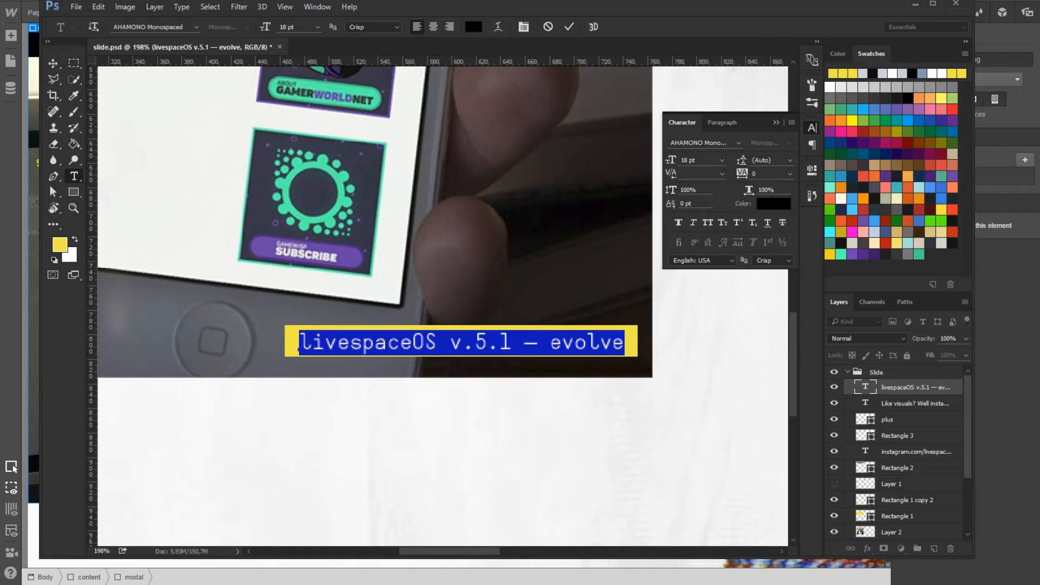
left_click(629, 335)
left_click(885, 383)
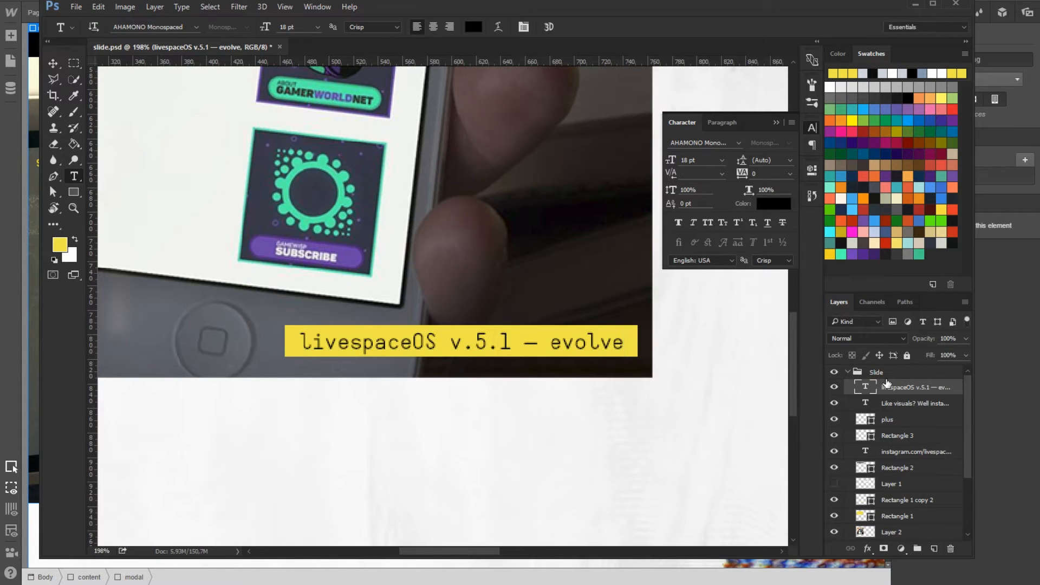
key("ctrl+0")
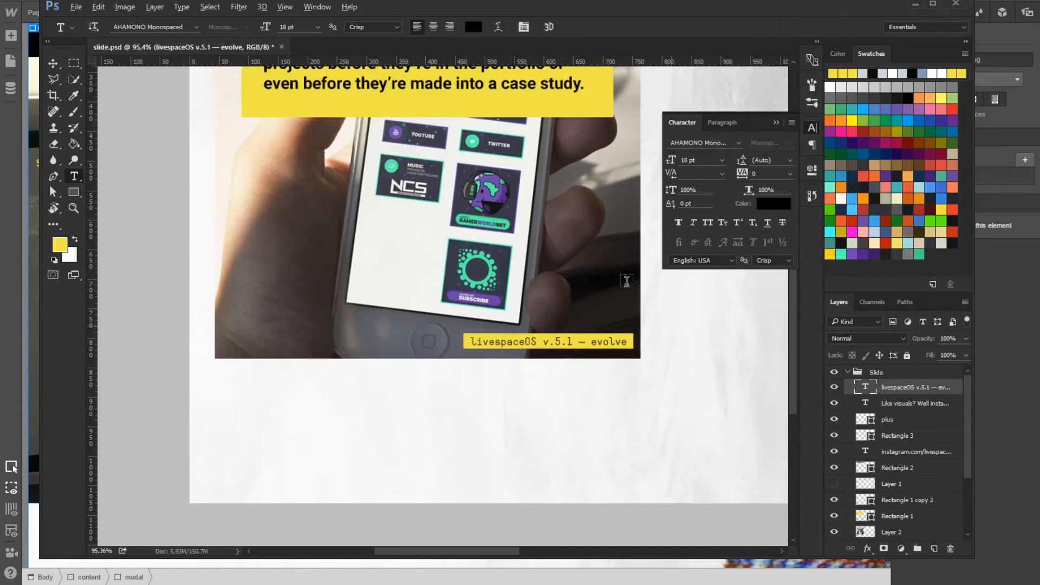
left_click(848, 372)
left_click(834, 372)
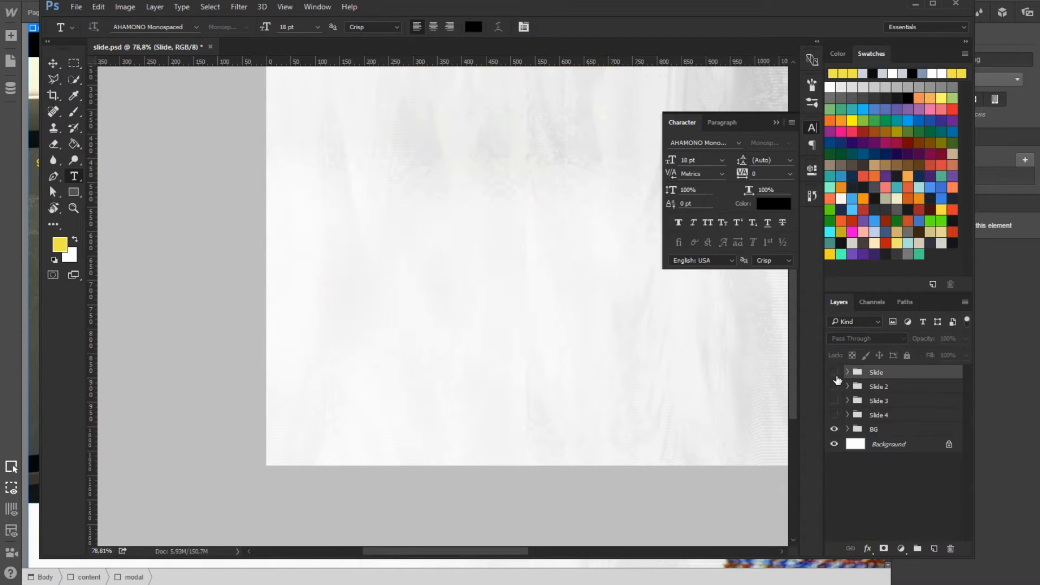
left_click(834, 386)
Copy the header text from the Photoshop Twitter slide and replace the second modal's heading in Webflow with "twitter.com/visiblespeech"
left_click_drag(419, 63, 355, 319)
key("ctrl+z")
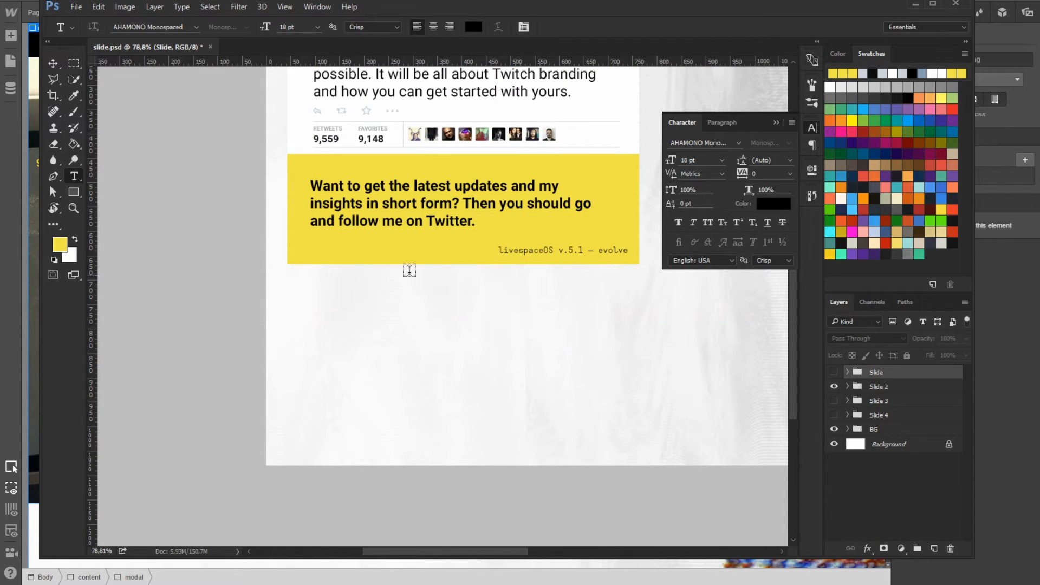
left_click_drag(473, 153, 408, 361)
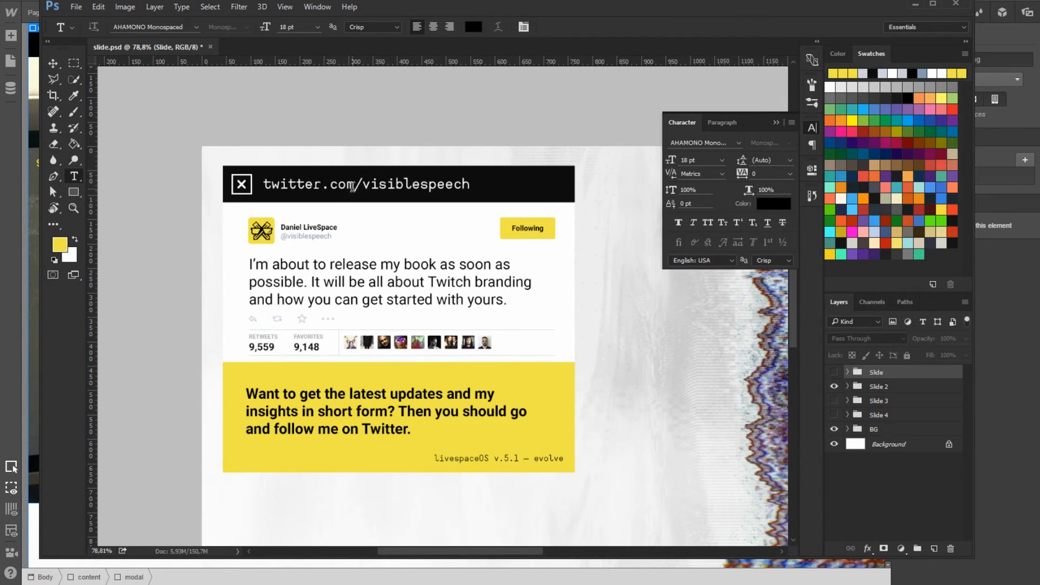
left_click(352, 187)
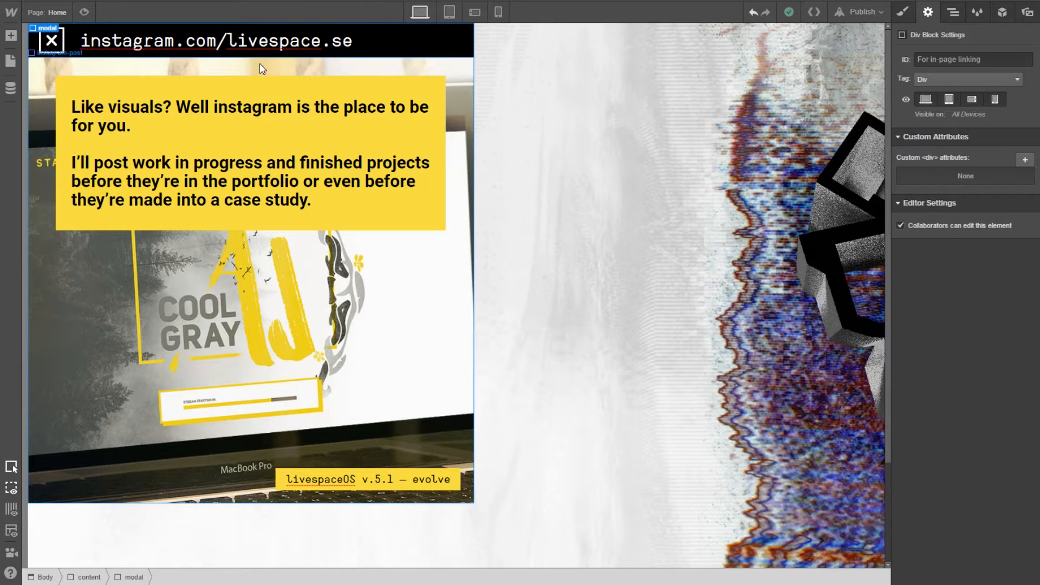
left_click(261, 45)
triple_click(262, 45)
type("twitter.com/visiblespeech")
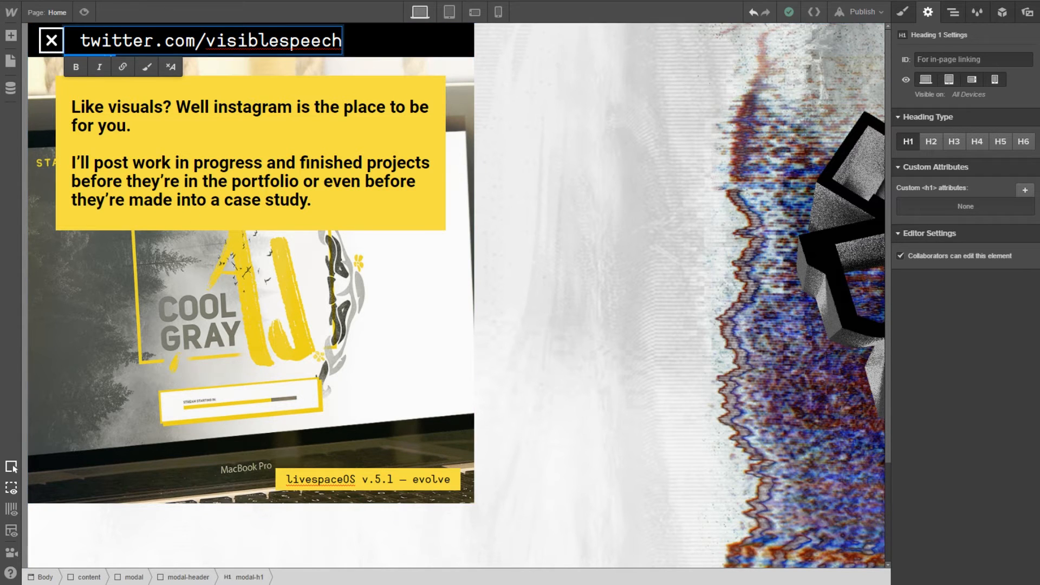
left_click(265, 584)
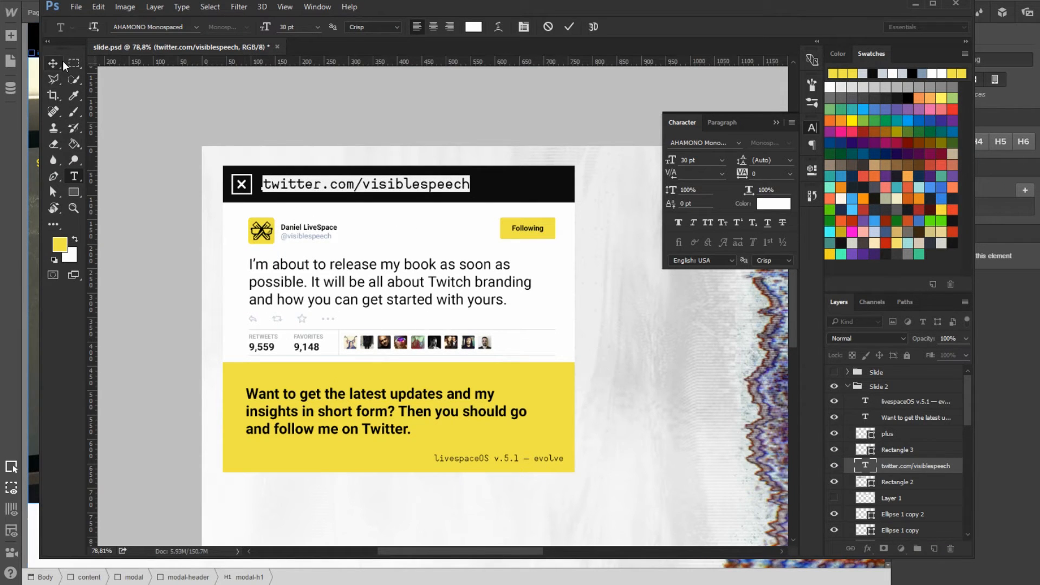
left_click(108, 584)
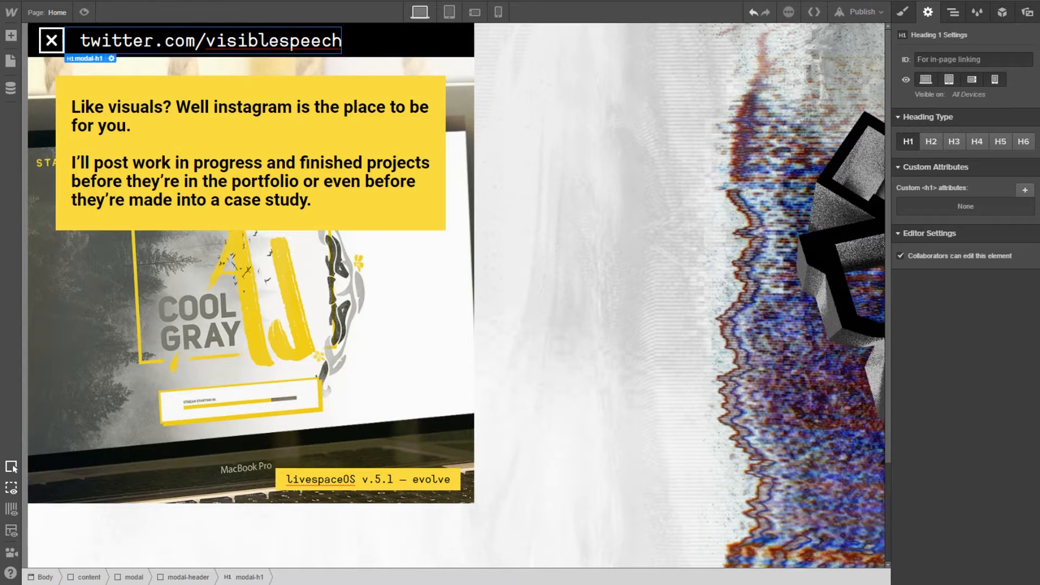
Delete the modal-float paragraph from the instagram-post block of the second modal
left_click(952, 16)
left_click(950, 135)
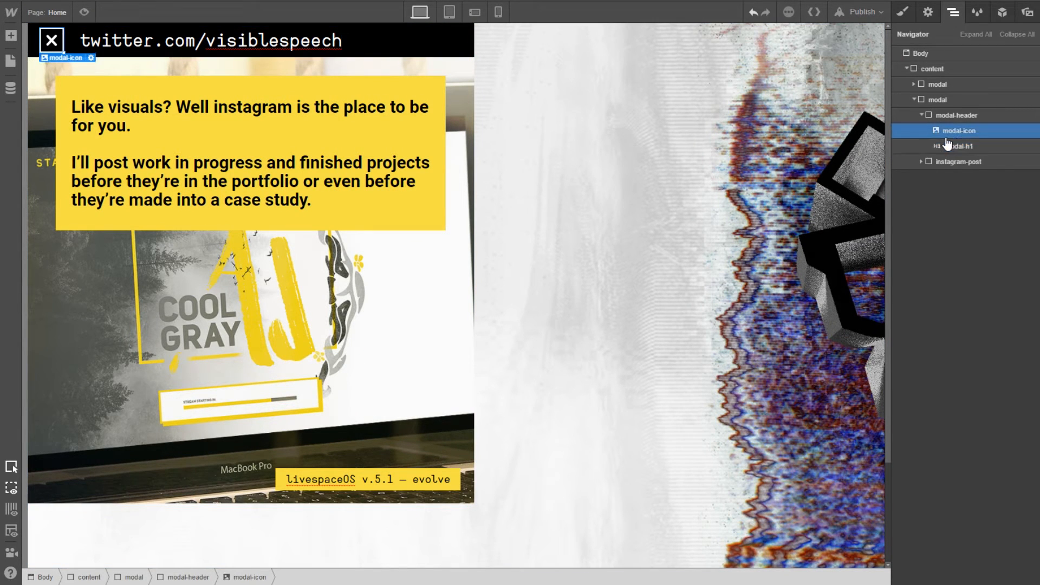
left_click(943, 161)
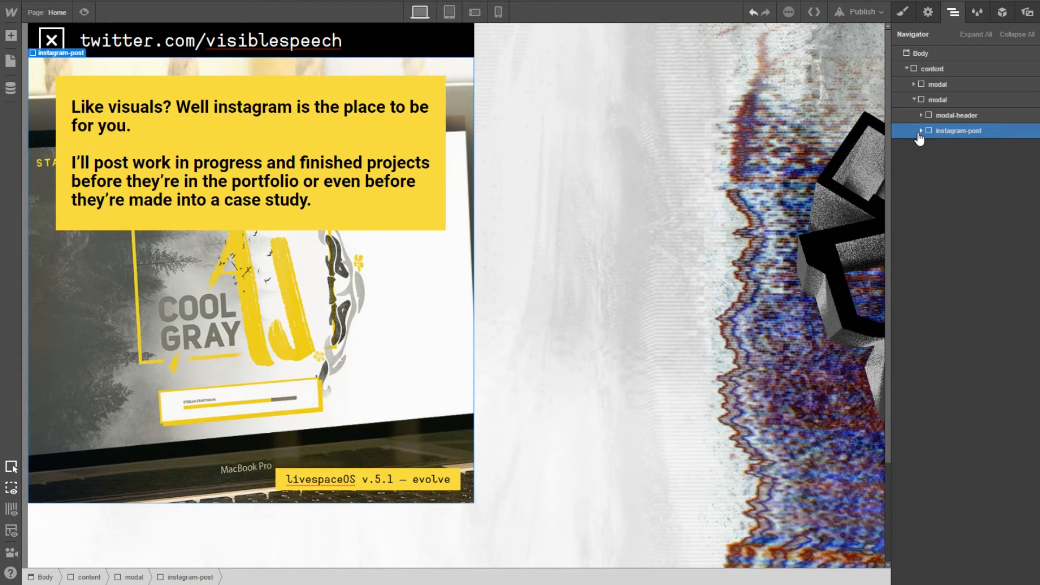
left_click(921, 131)
left_click(956, 148)
left_click(953, 162)
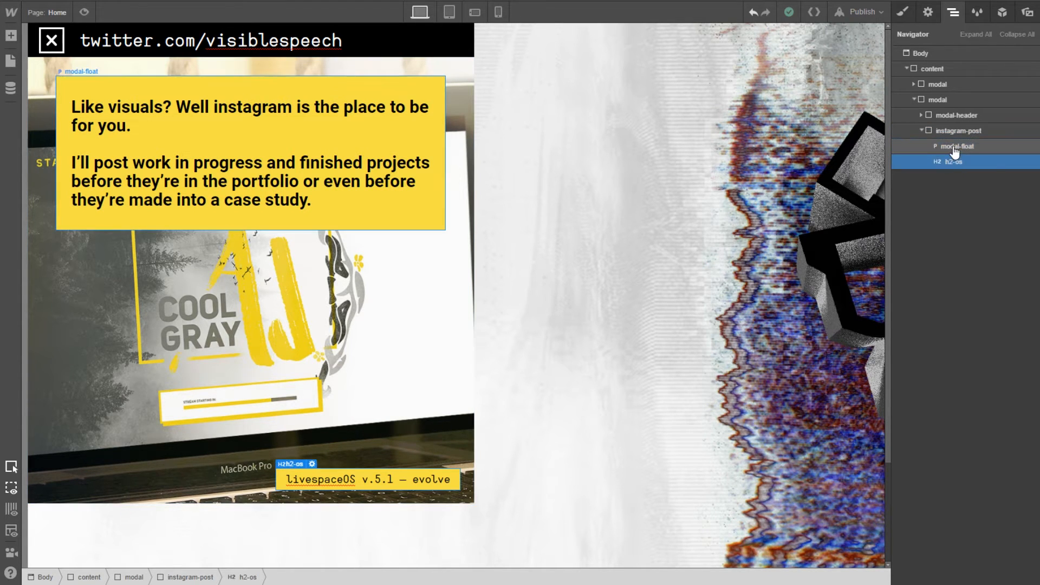
left_click(996, 150)
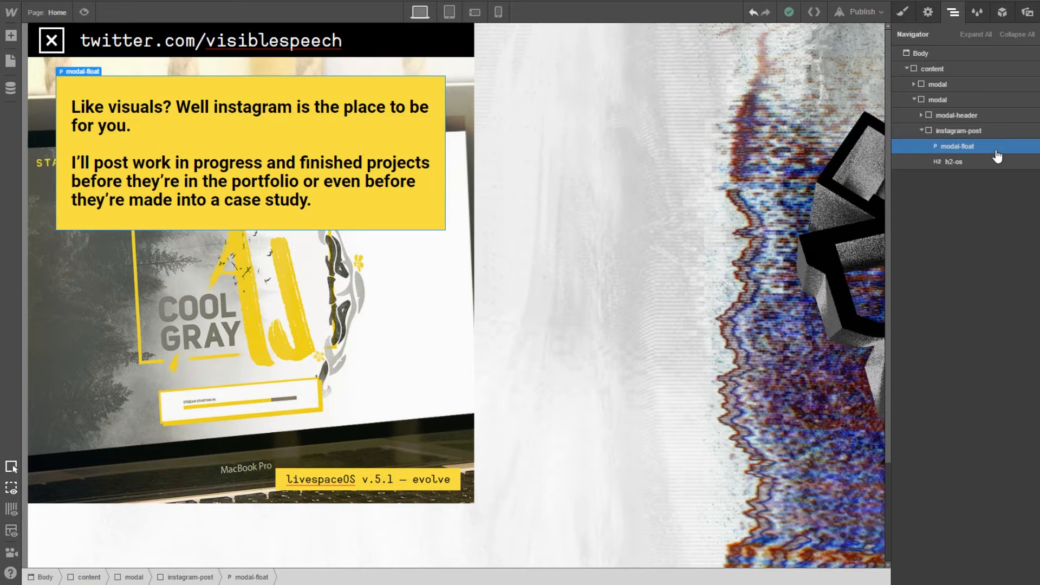
key("Delete")
Examine the layout and typography styles of the second modal's instagram-post block
left_click(980, 132)
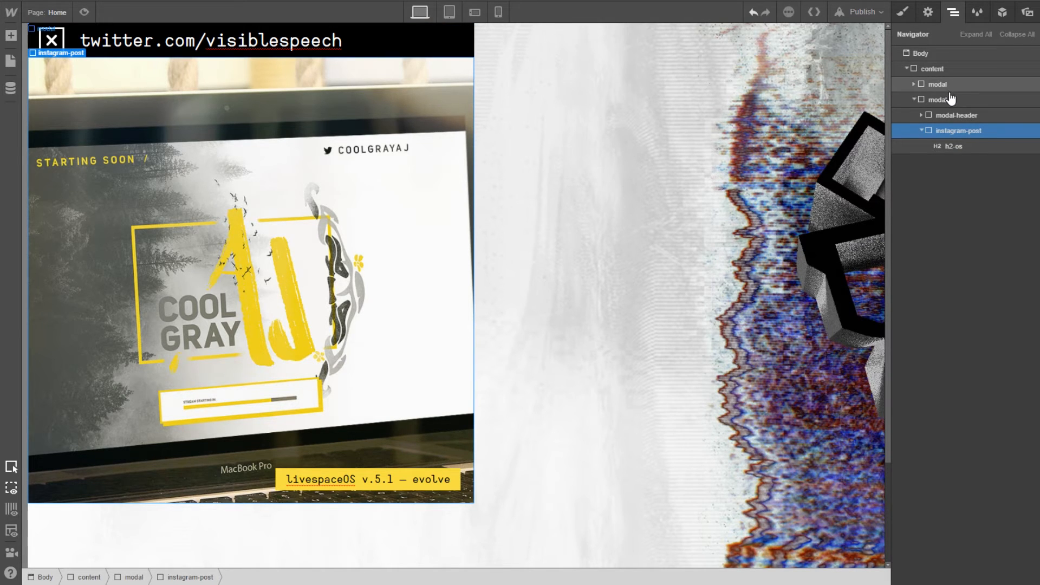
left_click(931, 16)
key("s")
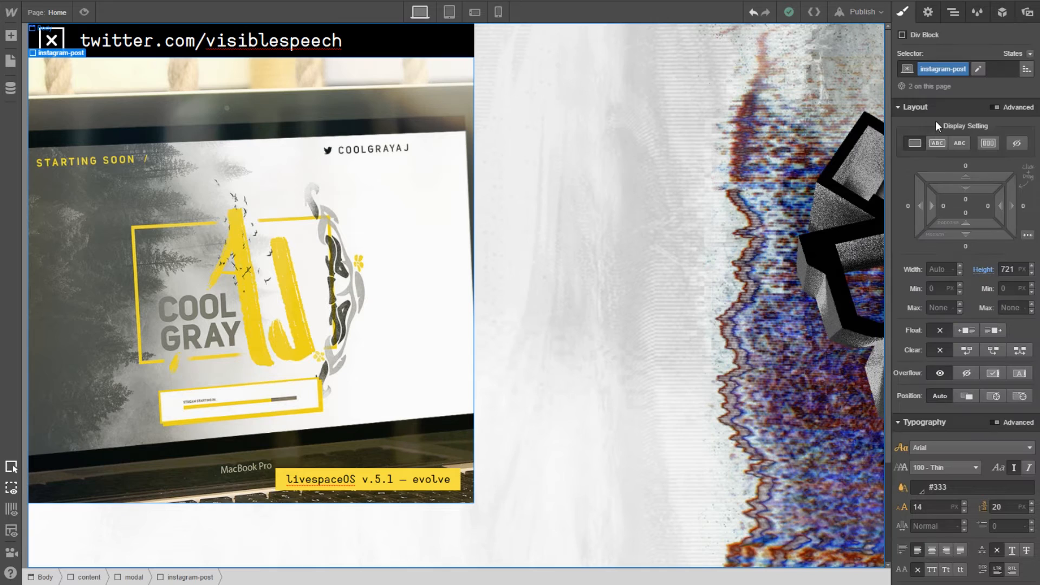
key("d")
left_click(947, 19)
left_click(903, 12)
left_click(951, 9)
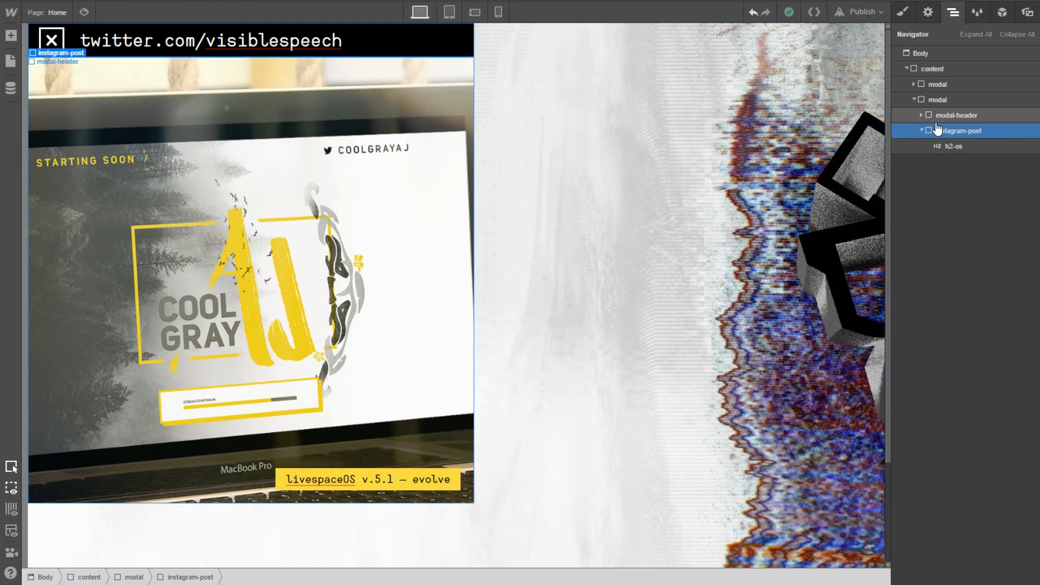
Insert a new div block into the second modal, directly after modal-header
left_click(954, 115)
left_click(11, 36)
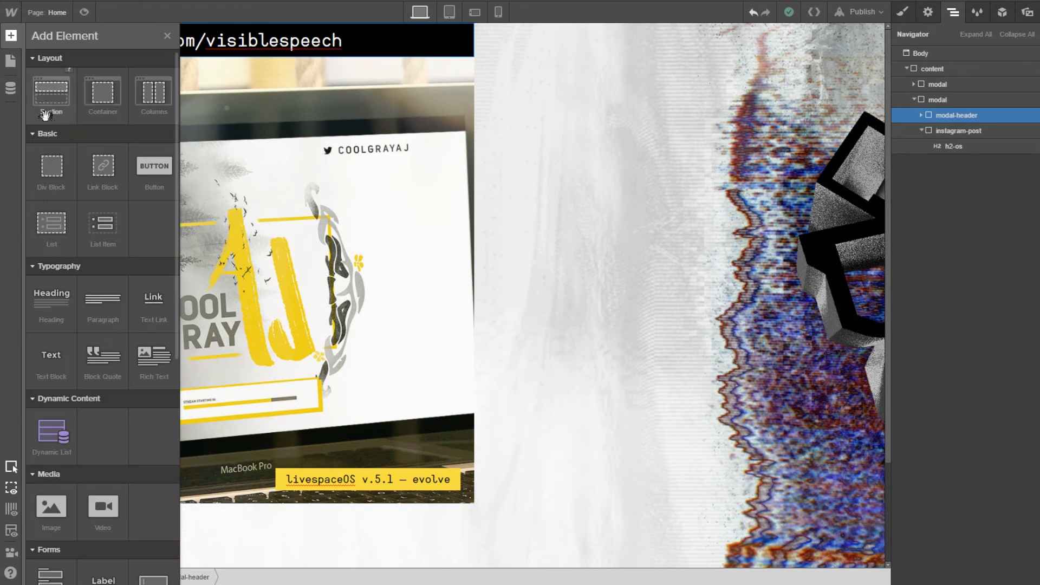
left_click_drag(47, 165, 967, 166)
Move the h2-os heading into the new div block and delete the instagram-post block from the second modal
left_click(952, 178)
left_click(958, 194)
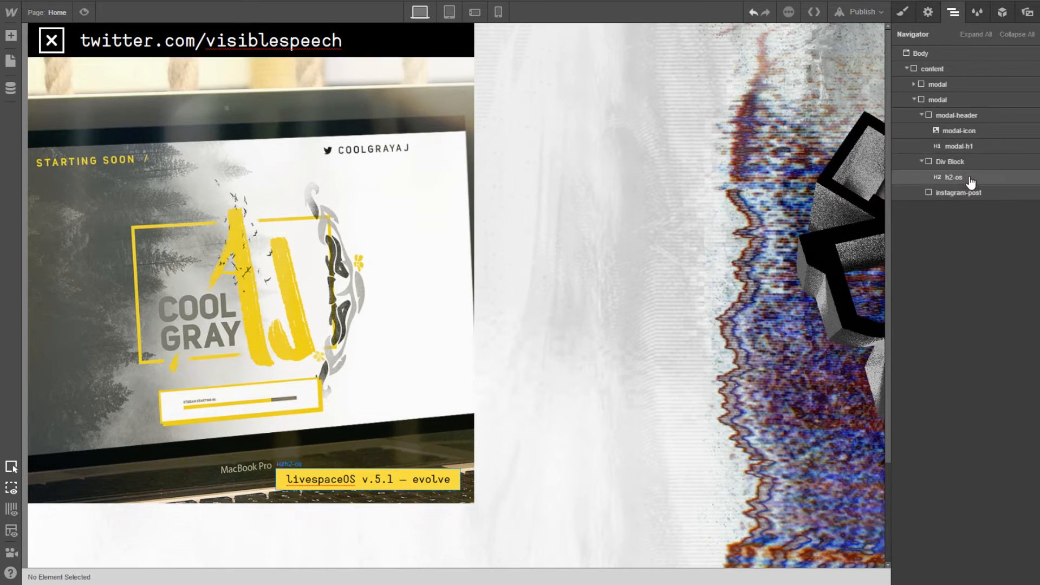
left_click(963, 194)
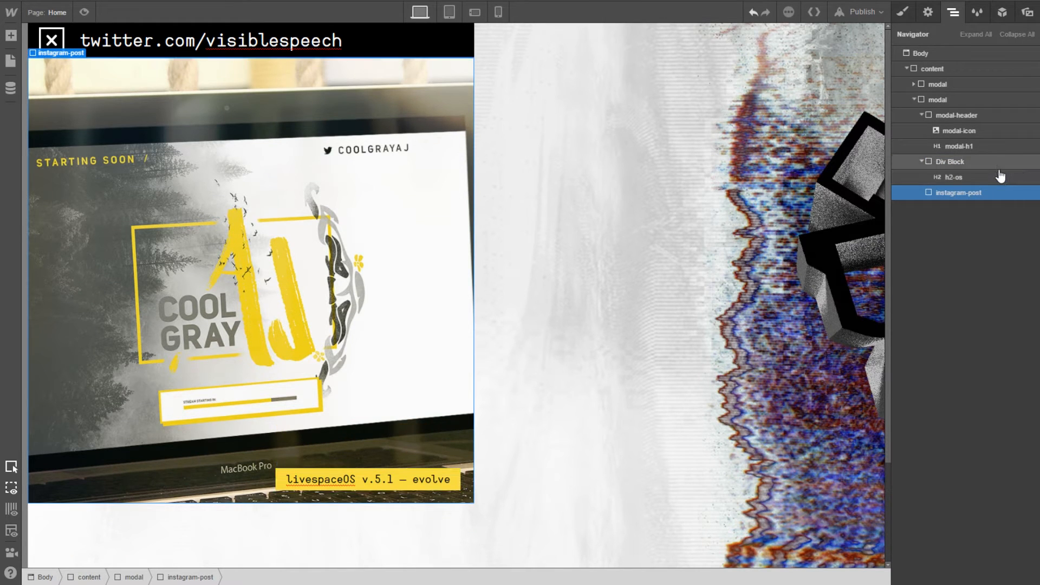
key("Delete")
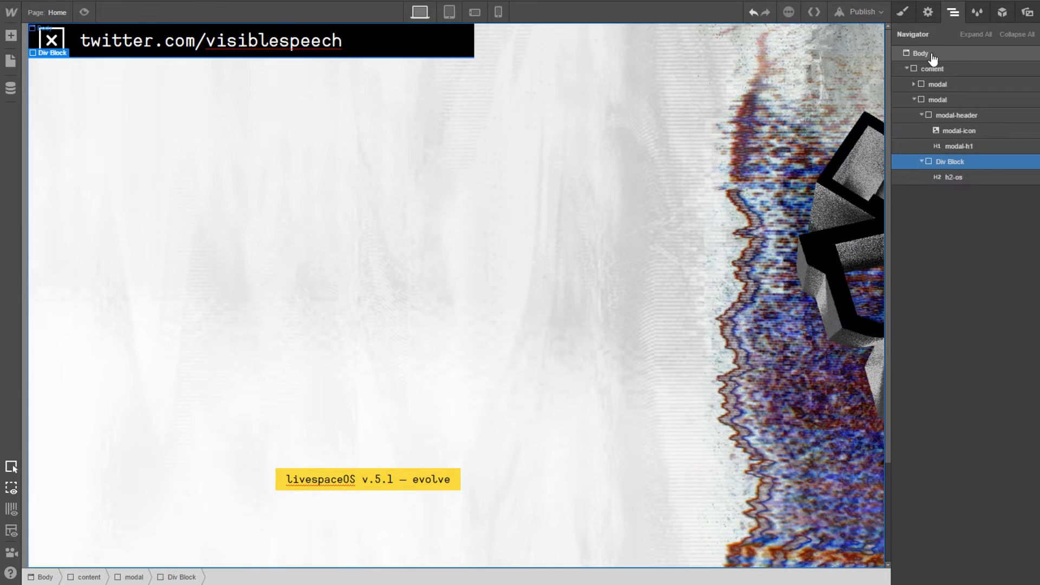
left_click(927, 13)
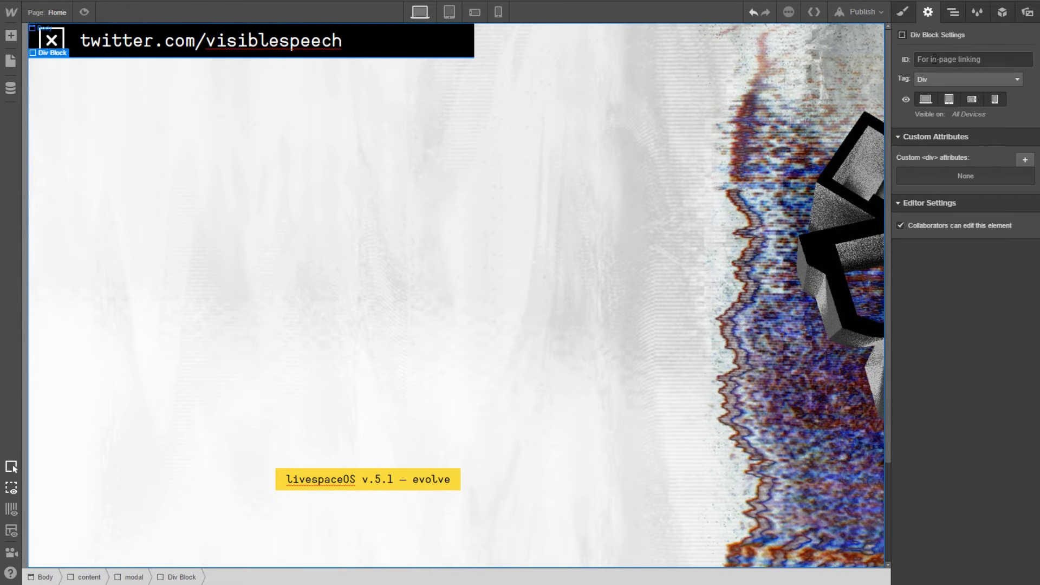
left_click(957, 60)
left_click(909, 13)
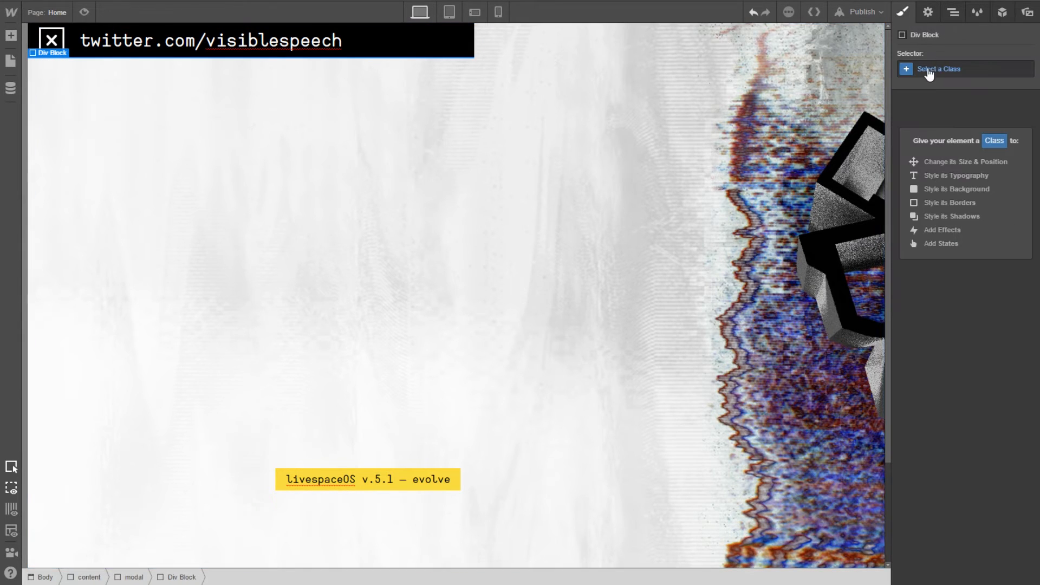
left_click(927, 13)
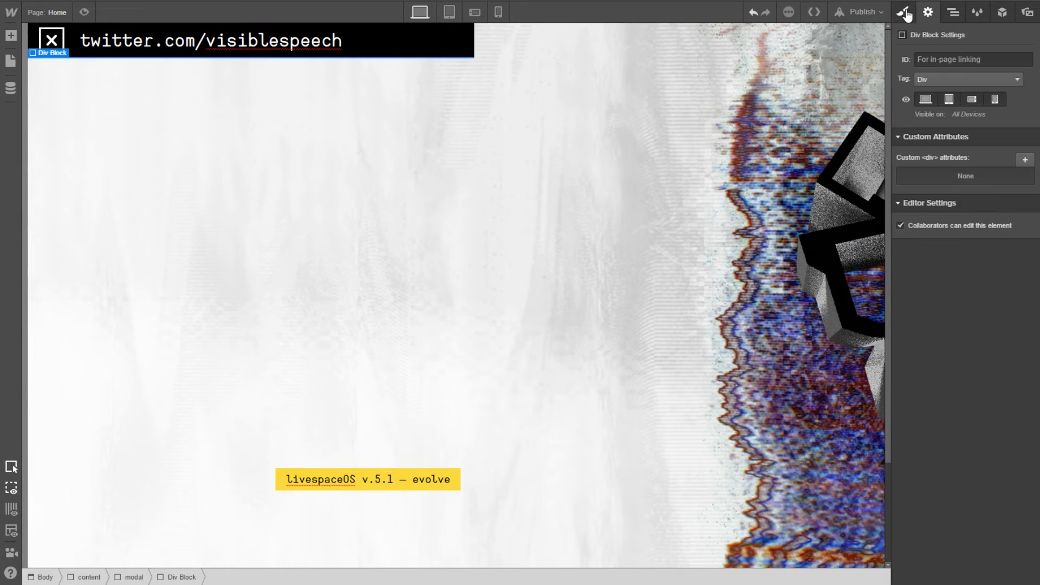
left_click(906, 14)
left_click(952, 13)
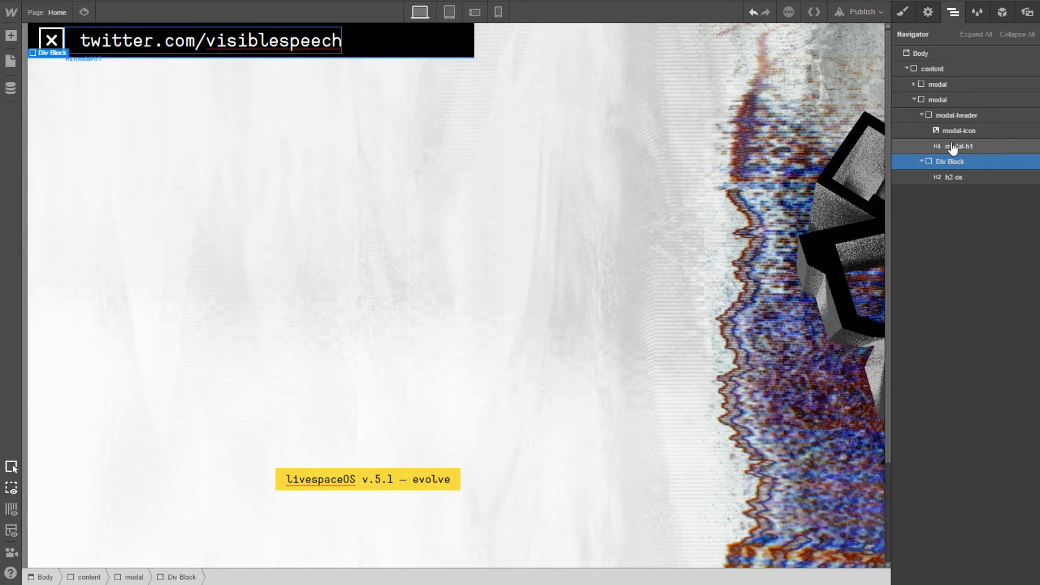
Assign a new class named twitter-modal to the new div block in the second modal
left_click(903, 12)
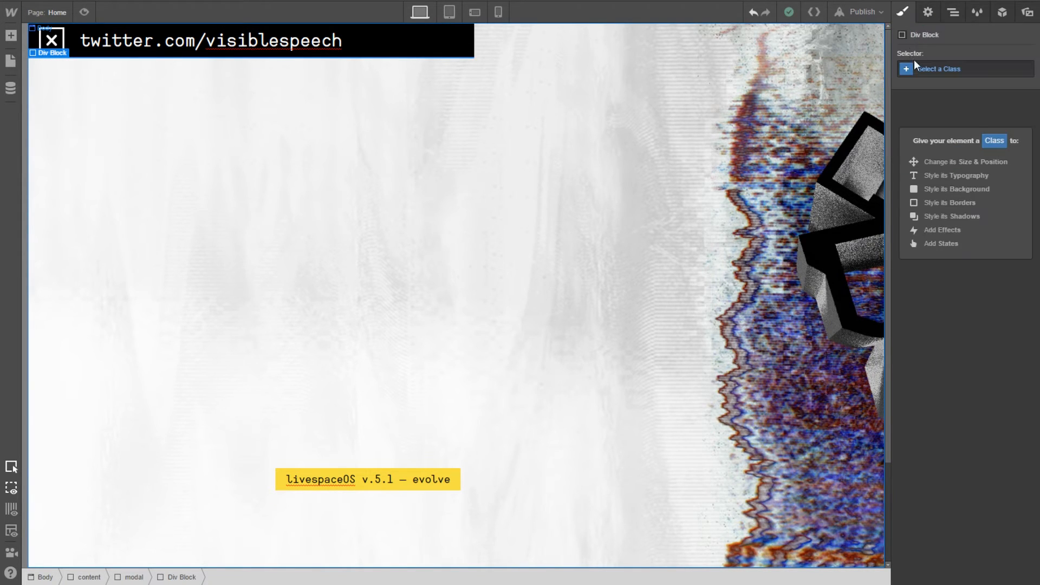
left_click(934, 72)
type("tee")
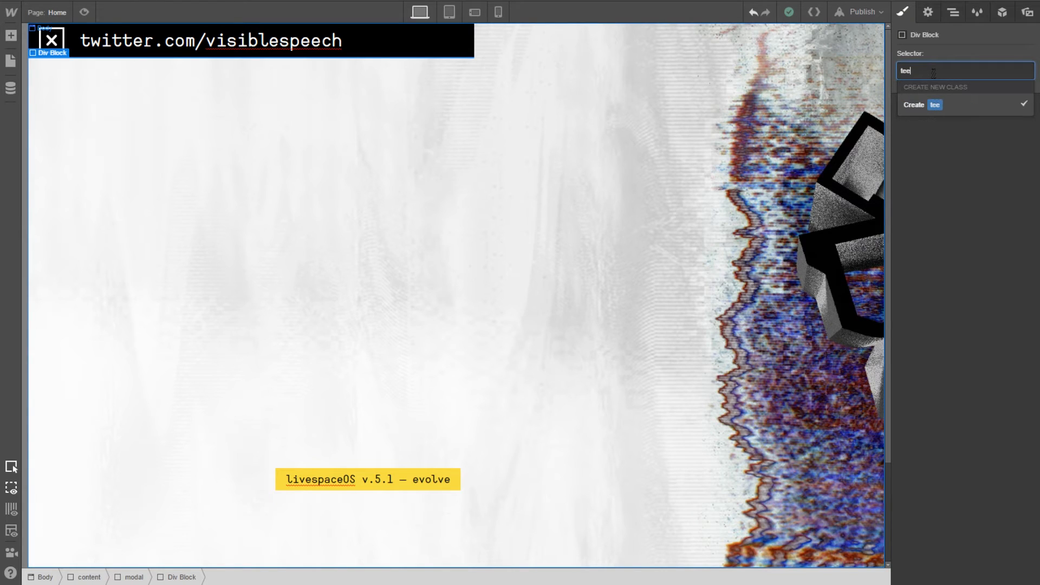
type("t")
key("BackSpace")
key("BackSpace")
key("BackSpace")
type("weemo")
key("Return")
left_click(929, 16)
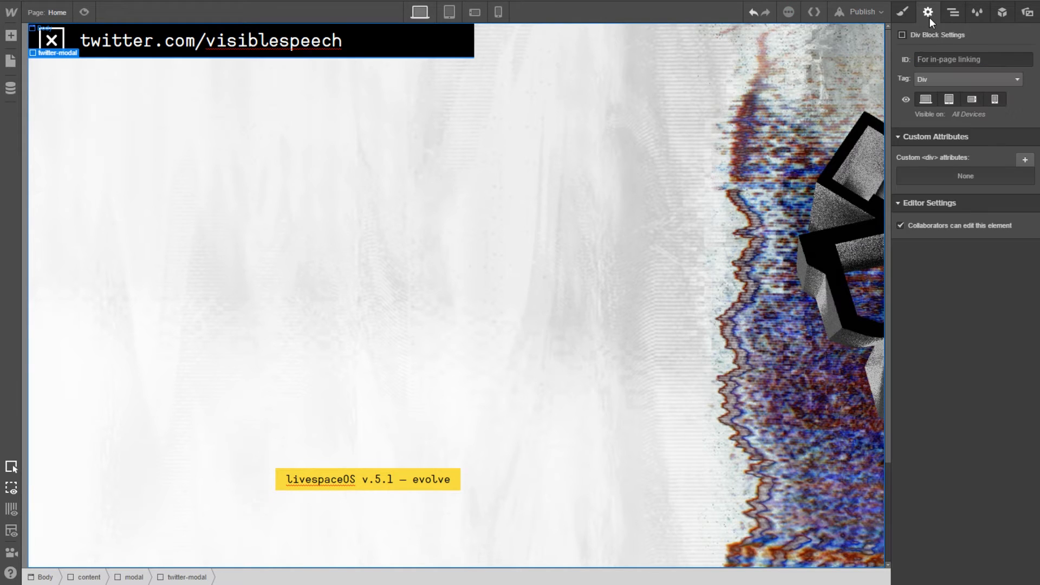
left_click(908, 13)
Insert an image element into the twitter-modal block, directly above the h2-os heading
left_click(953, 13)
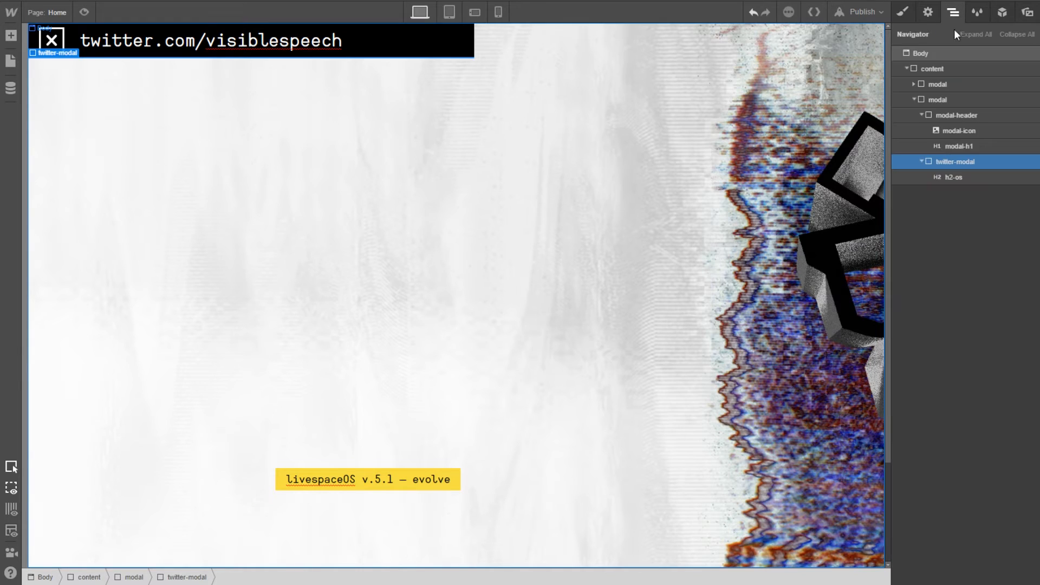
left_click(11, 35)
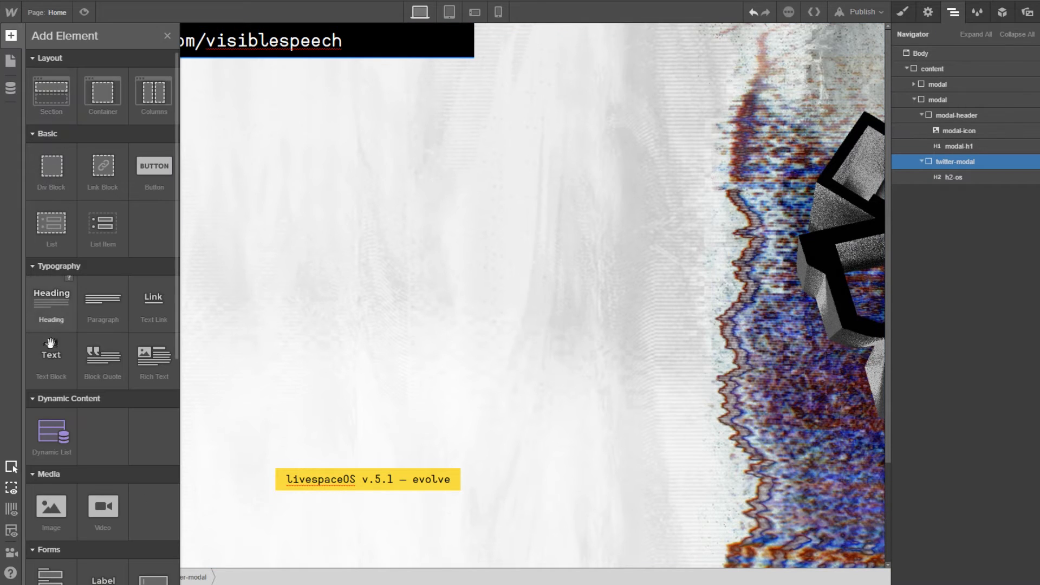
left_click_drag(51, 506, 953, 177)
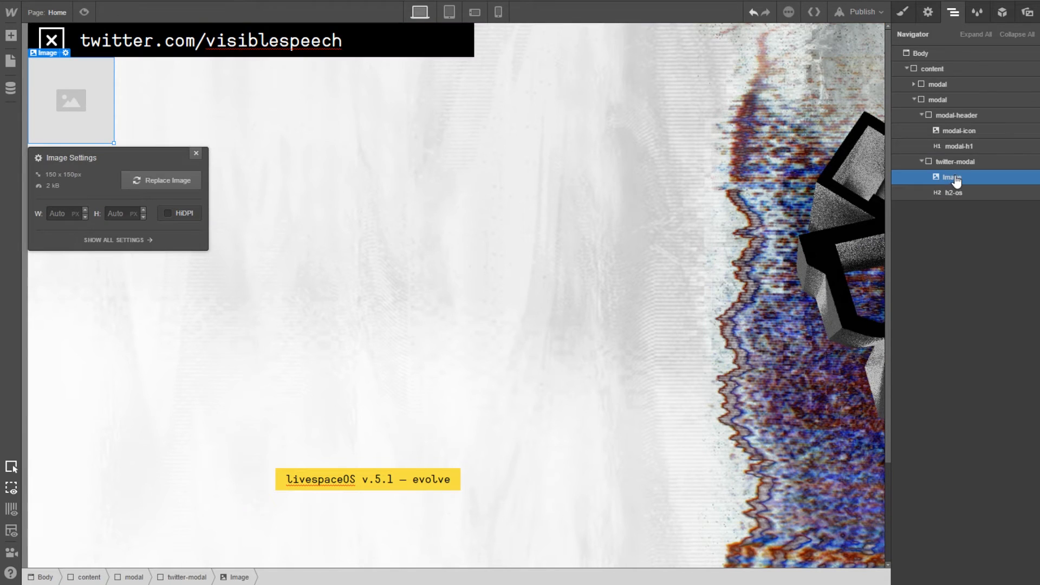
Replace the placeholder image with the tweet screenshot from the project's assets and move the Image Settings box clear of it
left_click(150, 182)
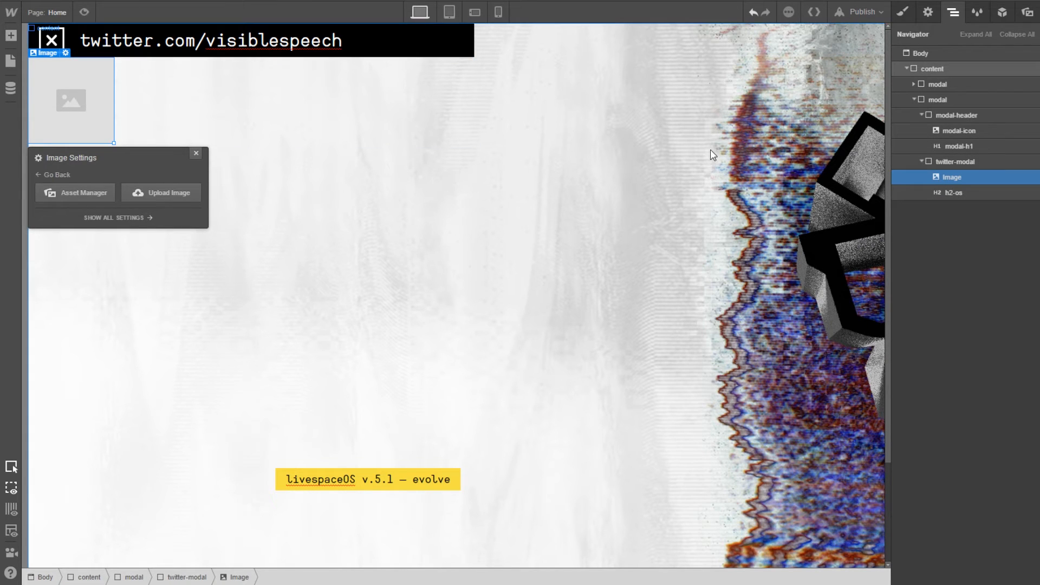
left_click(130, 198)
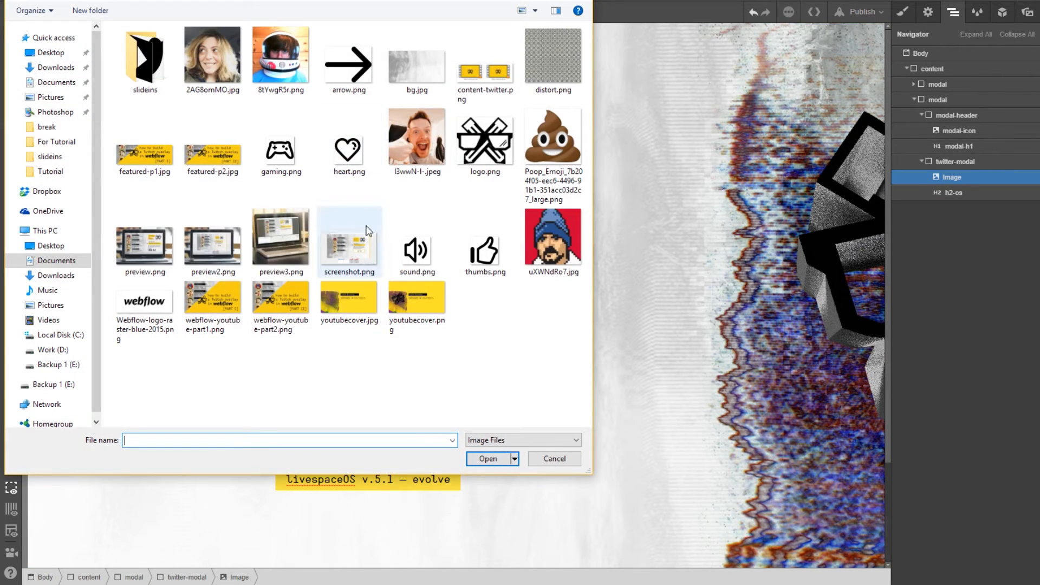
left_click(580, 0)
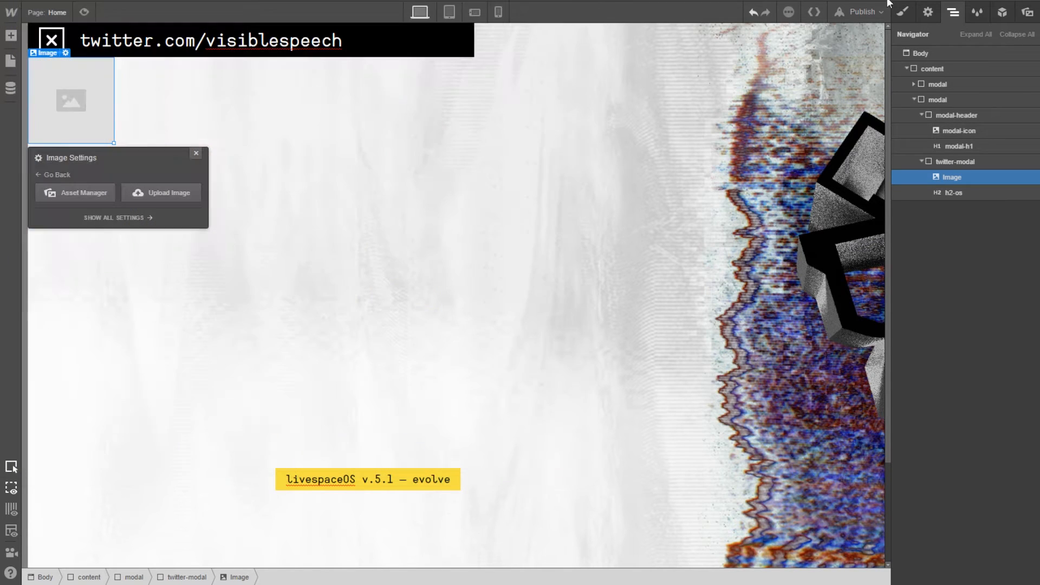
left_click(1023, 18)
left_click(967, 107)
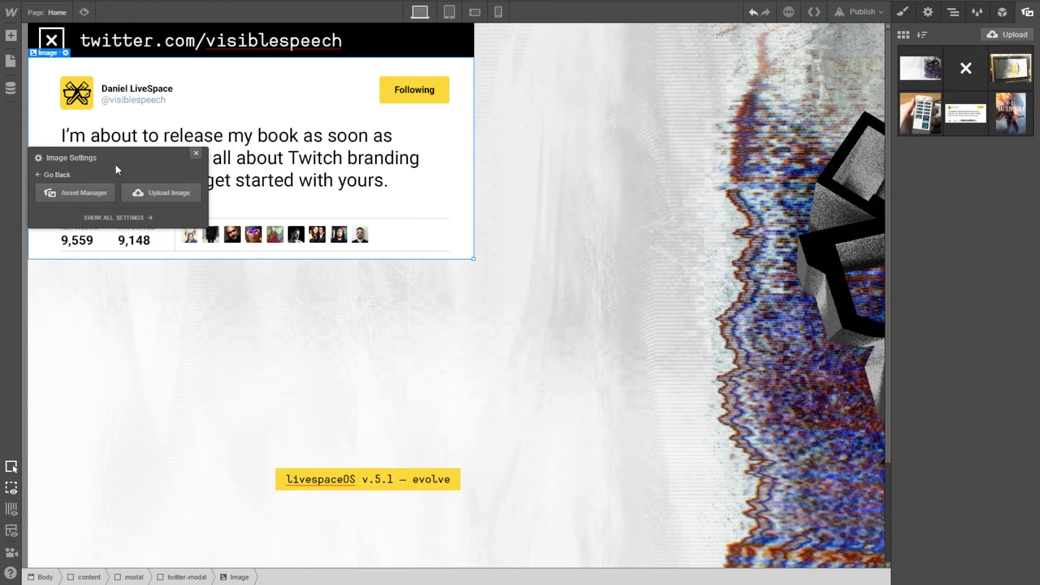
left_click_drag(117, 170, 677, 105)
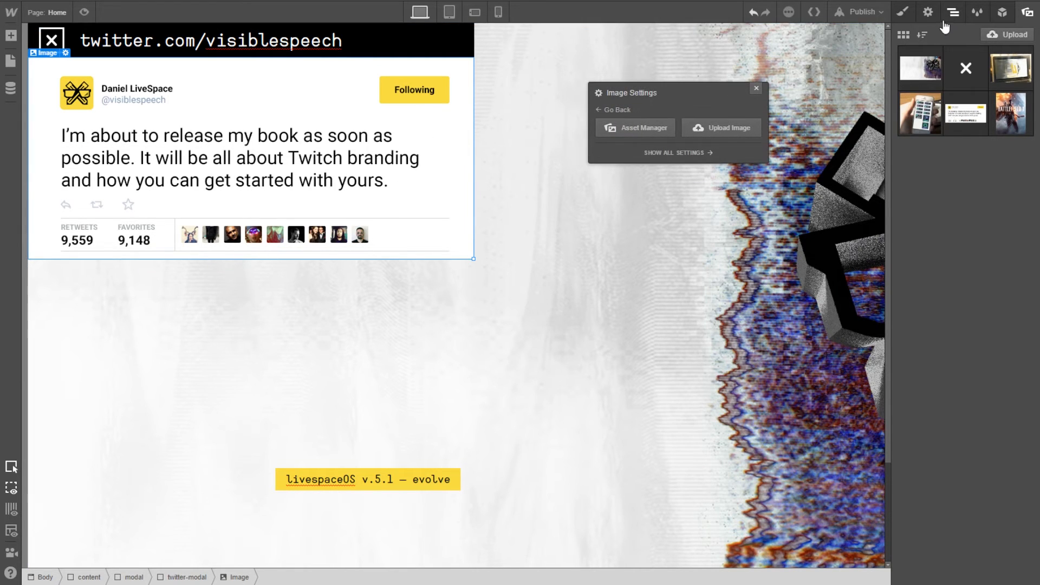
Insert a paragraph into the twitter-modal block, between the tweet image and the h2-os heading
left_click(929, 13)
left_click(903, 13)
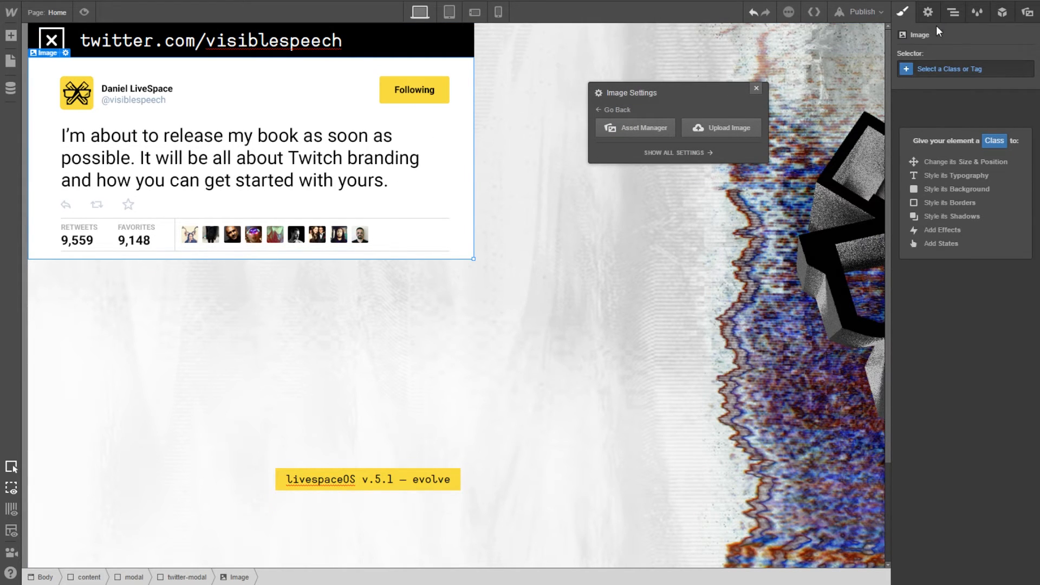
left_click(953, 12)
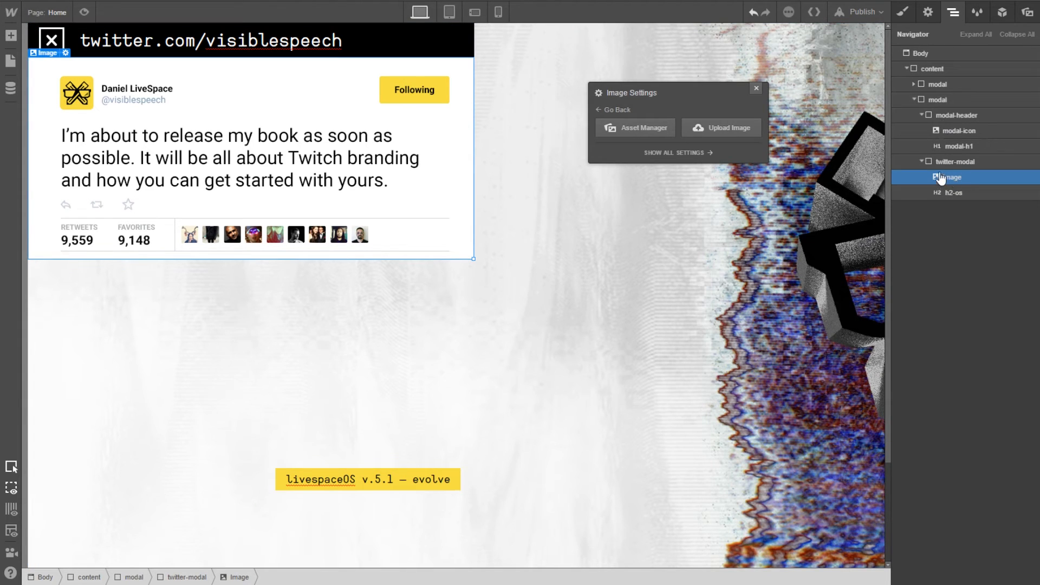
left_click(952, 193)
left_click(953, 179)
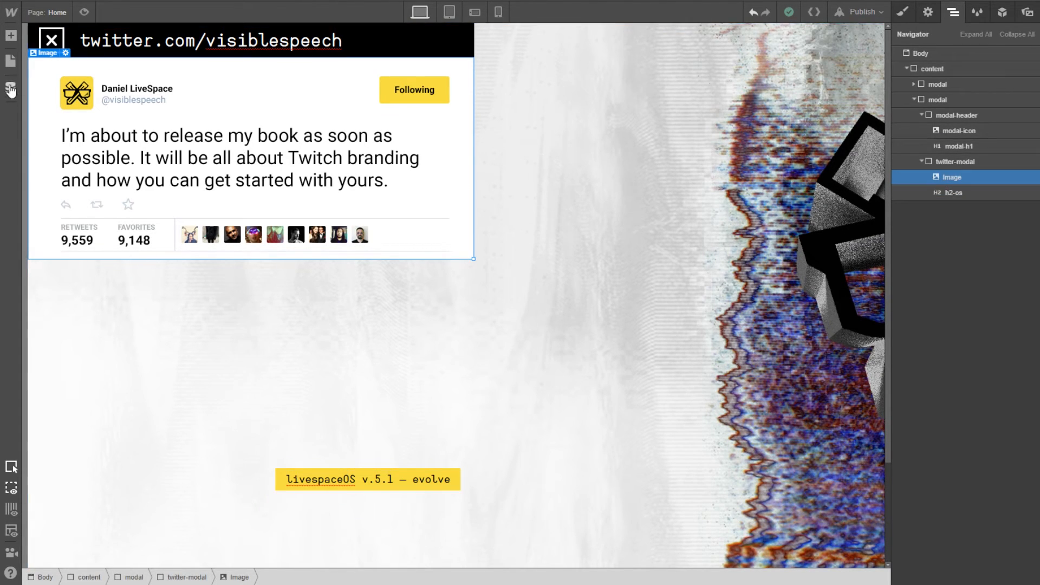
left_click(11, 35)
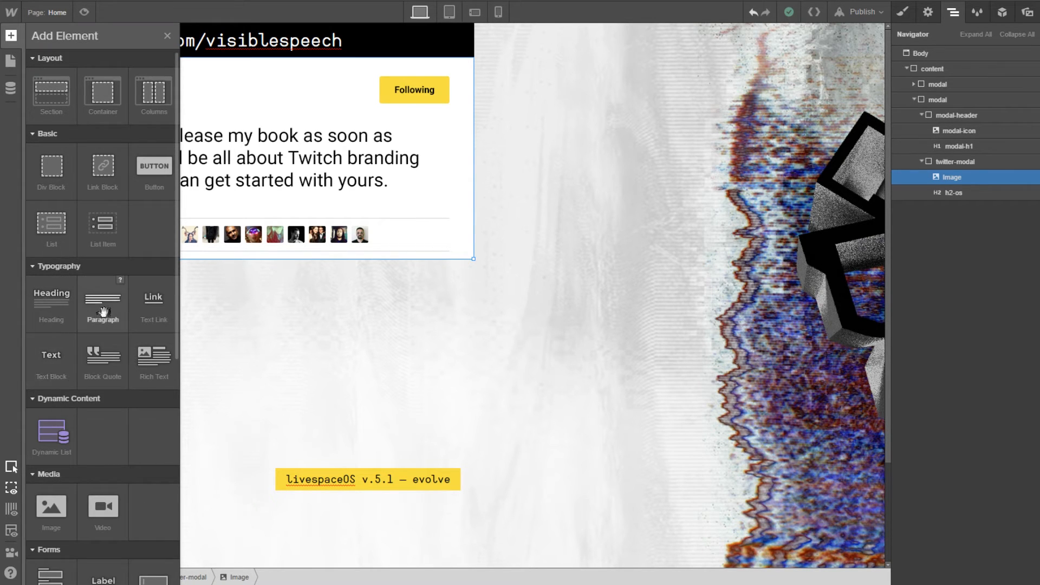
left_click_drag(103, 312, 989, 190)
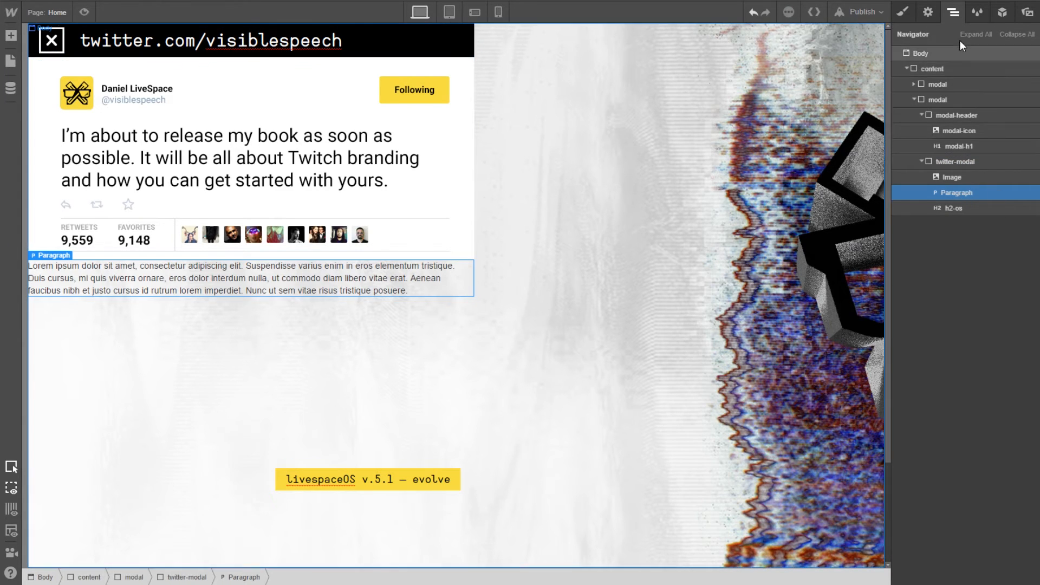
Assign a new class named twitter-text to the paragraph below the tweet image
left_click(915, 14)
left_click(947, 71)
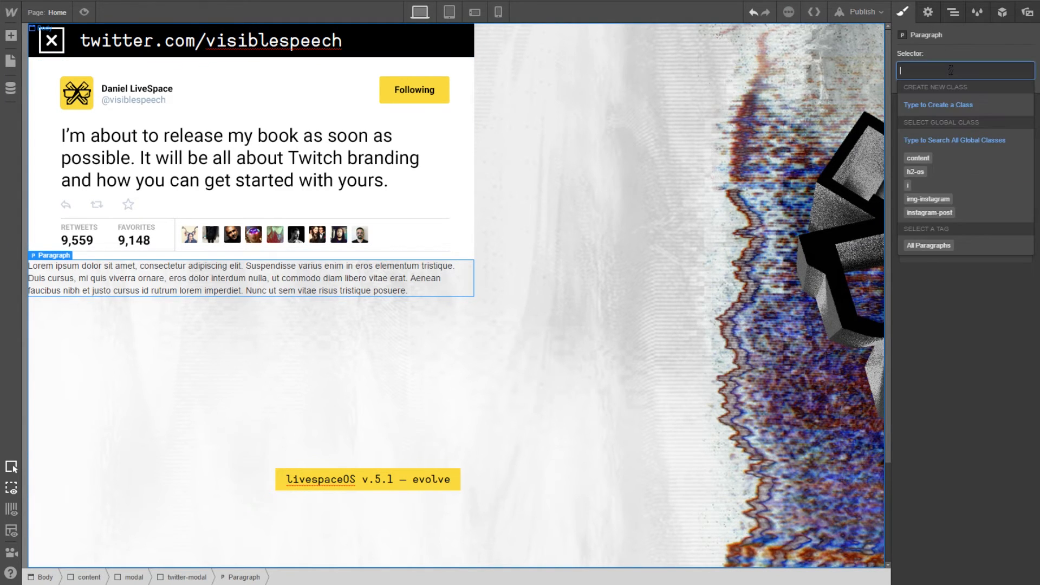
type("twitter-text")
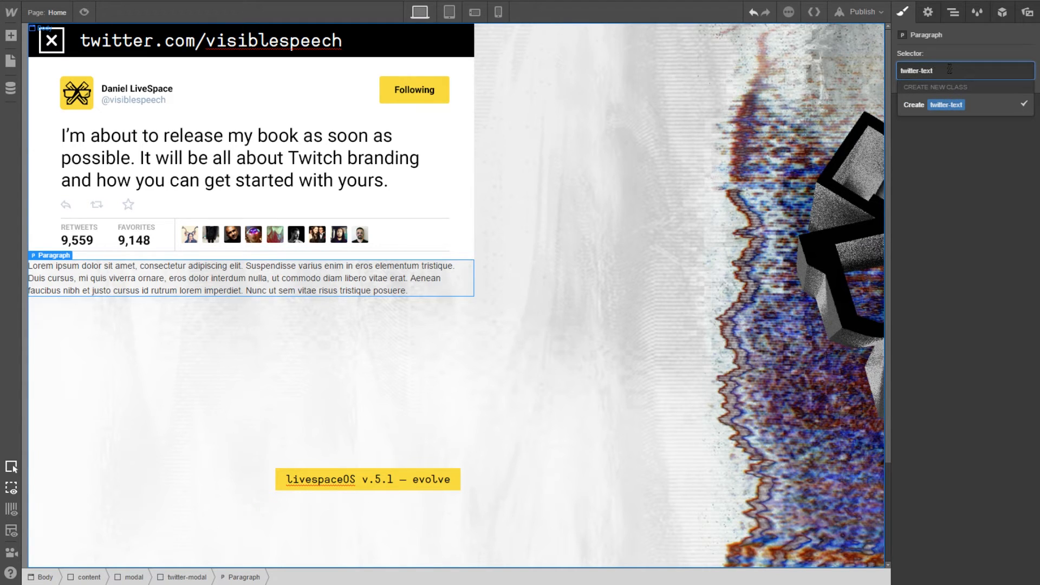
key("Return")
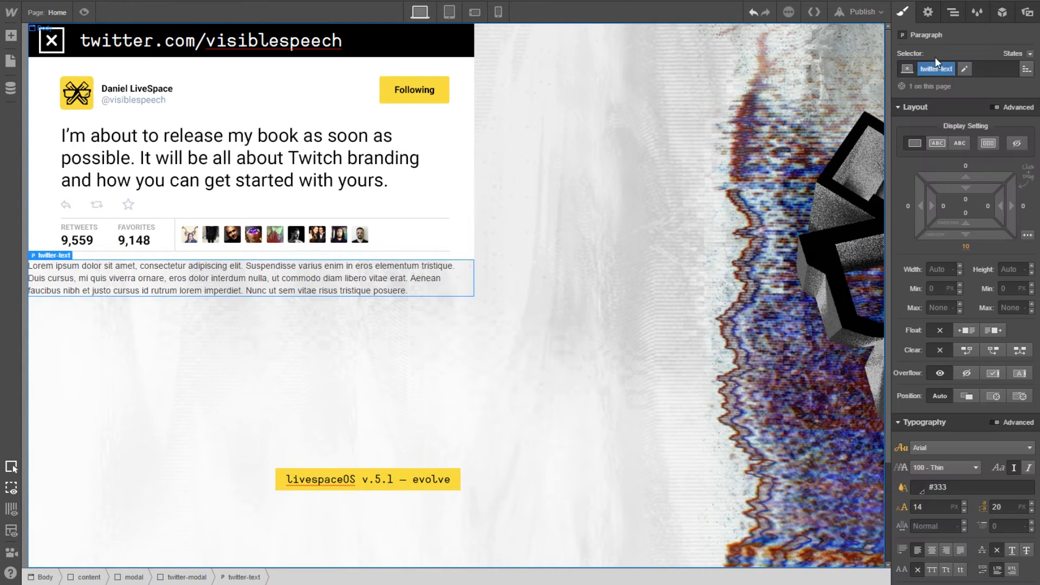
Set the twitter-text paragraph's font color to black
scroll(925, 313, "down", 3)
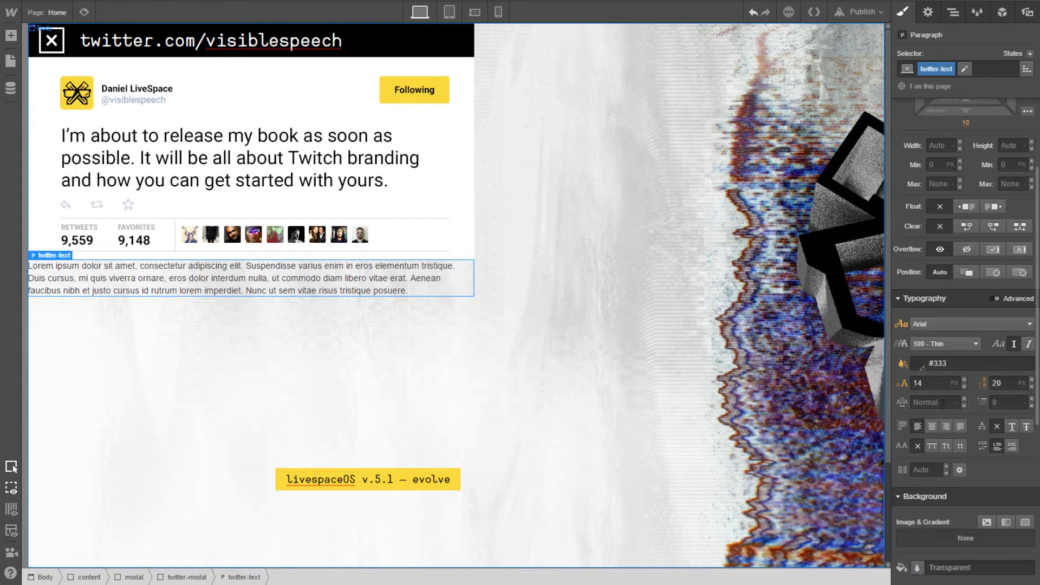
left_click(922, 368)
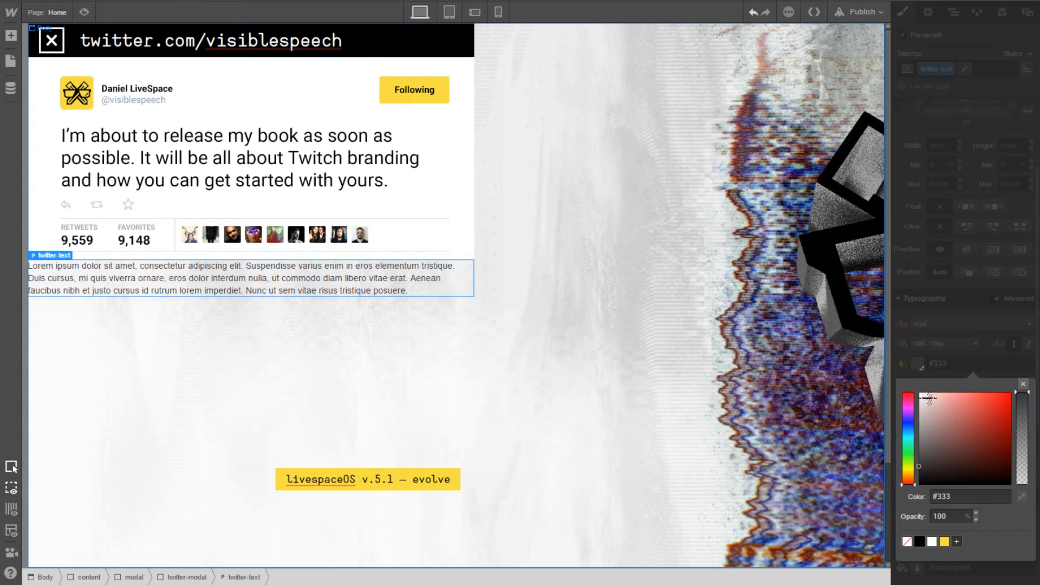
left_click_drag(926, 460, 911, 507)
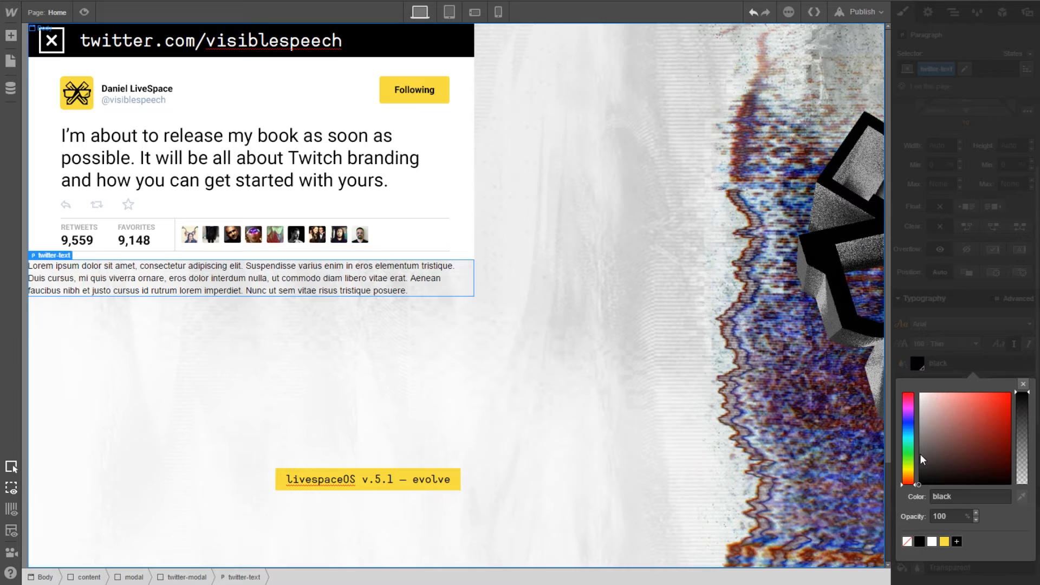
left_click(949, 322)
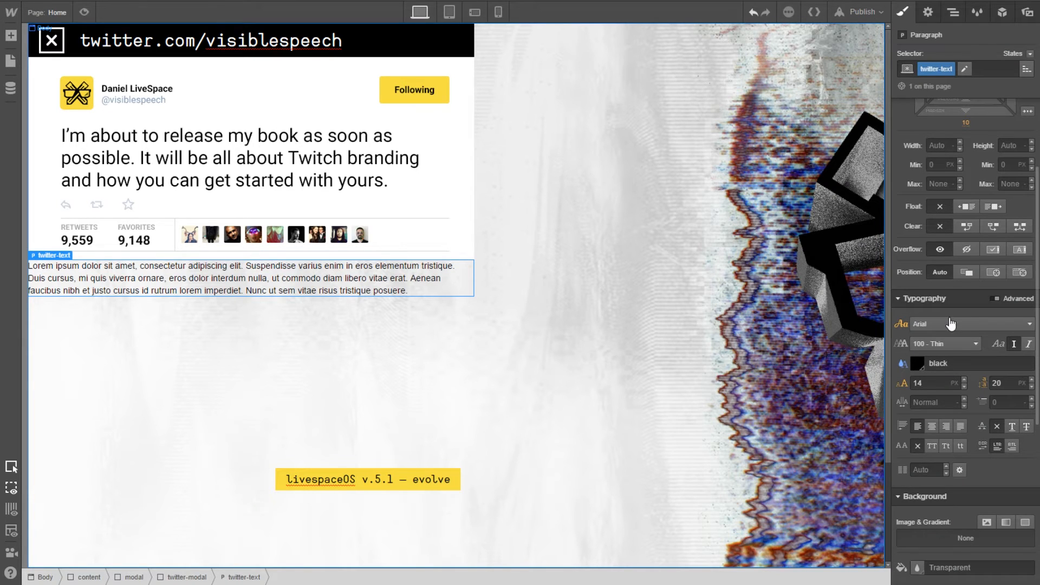
Set the twitter-text paragraph's font to Roboto
left_click(951, 325)
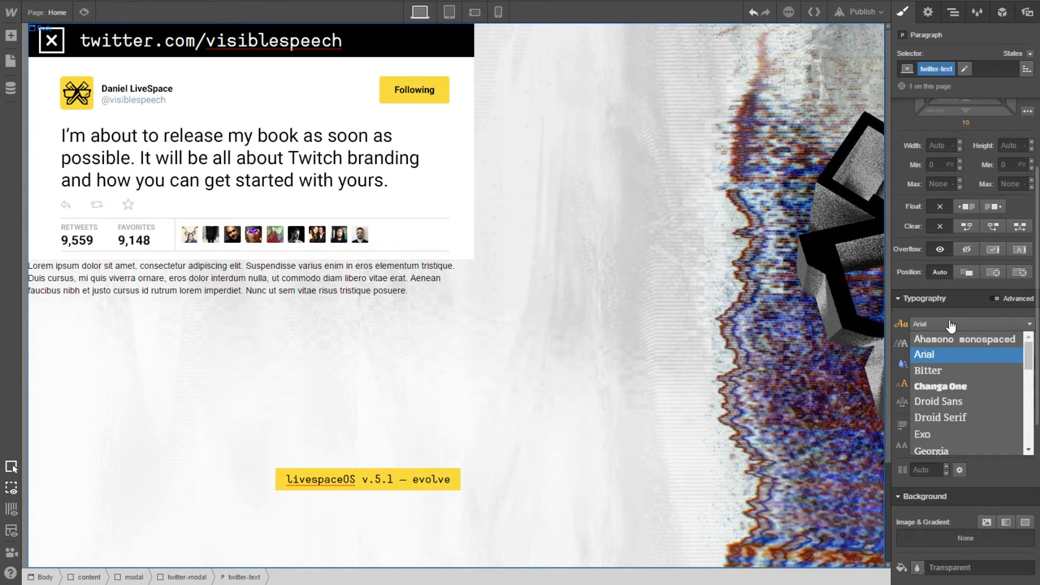
left_click(948, 337)
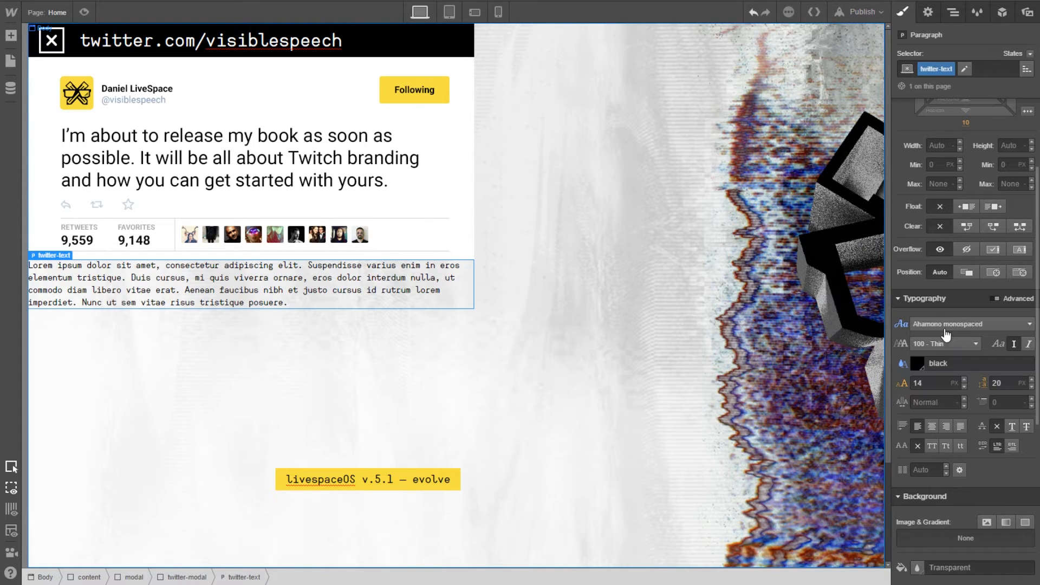
left_click(943, 325)
scroll(945, 368, "down", 6)
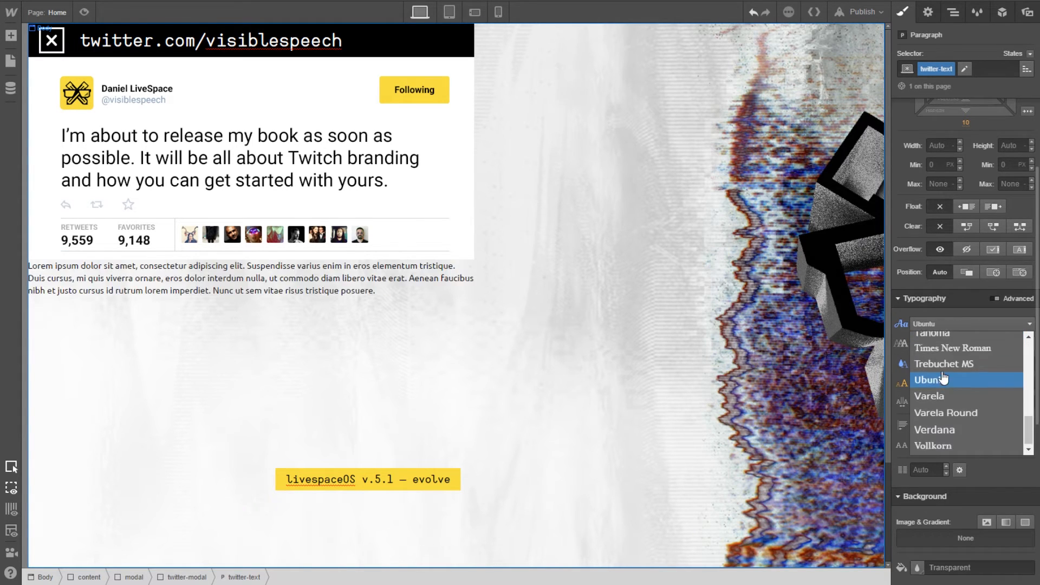
left_click(948, 378)
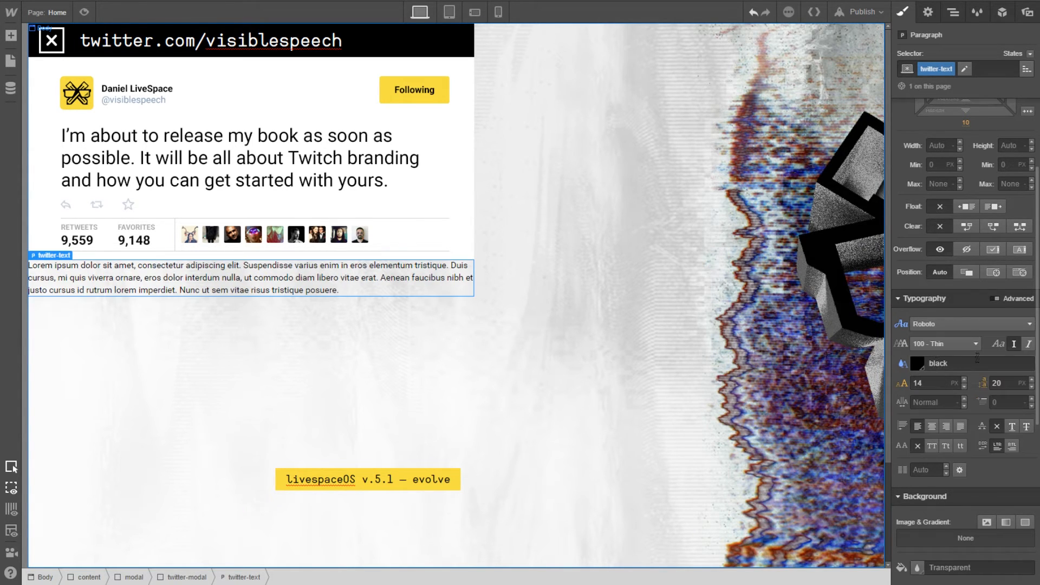
Set the twitter-text paragraph to 28 px, weight 700 - Bold, with a line height of 30 px
left_click(932, 383)
type("24")
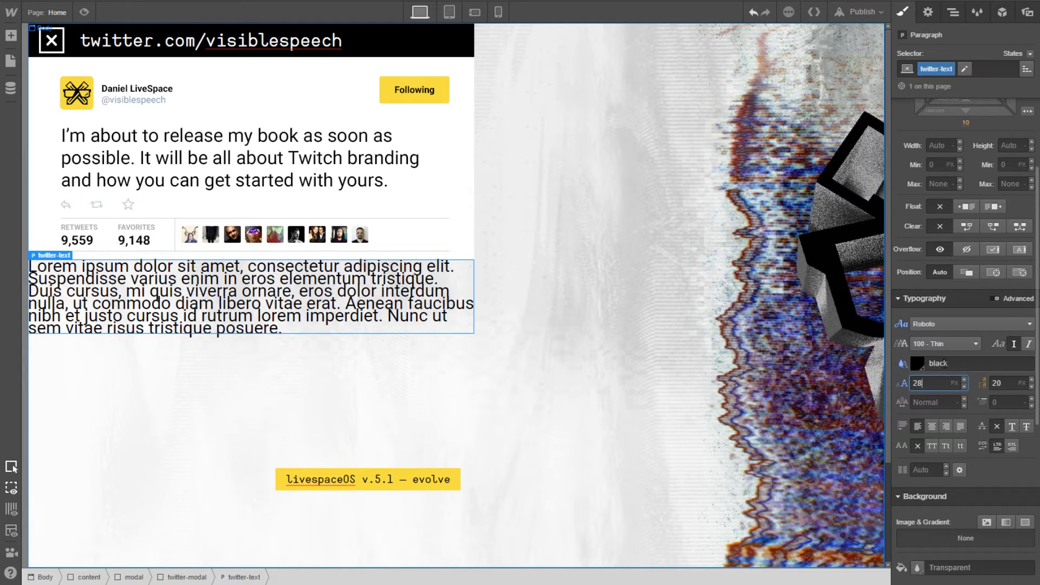
left_click(948, 346)
left_click(945, 427)
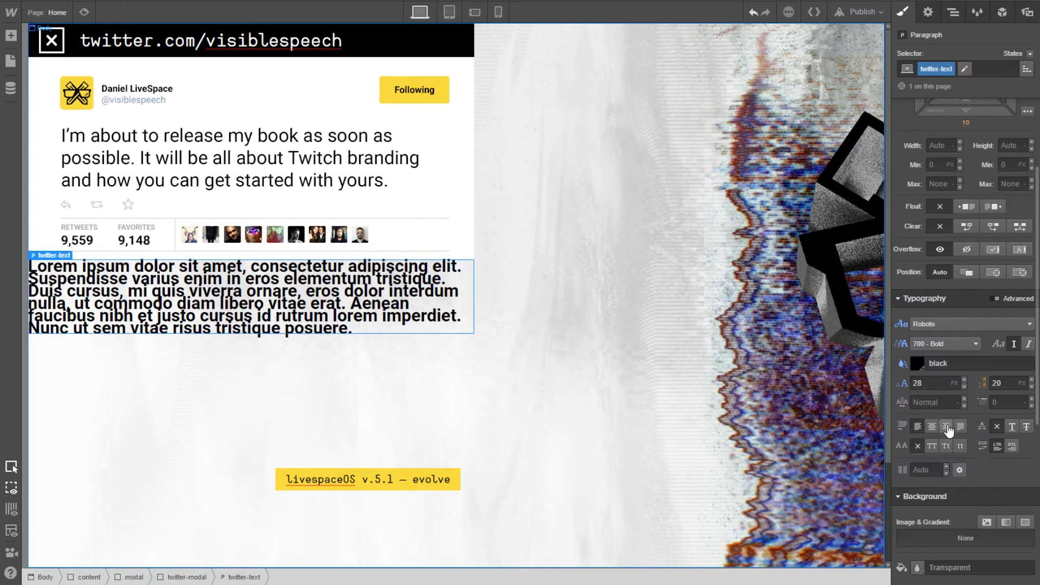
left_click(994, 383)
type("30")
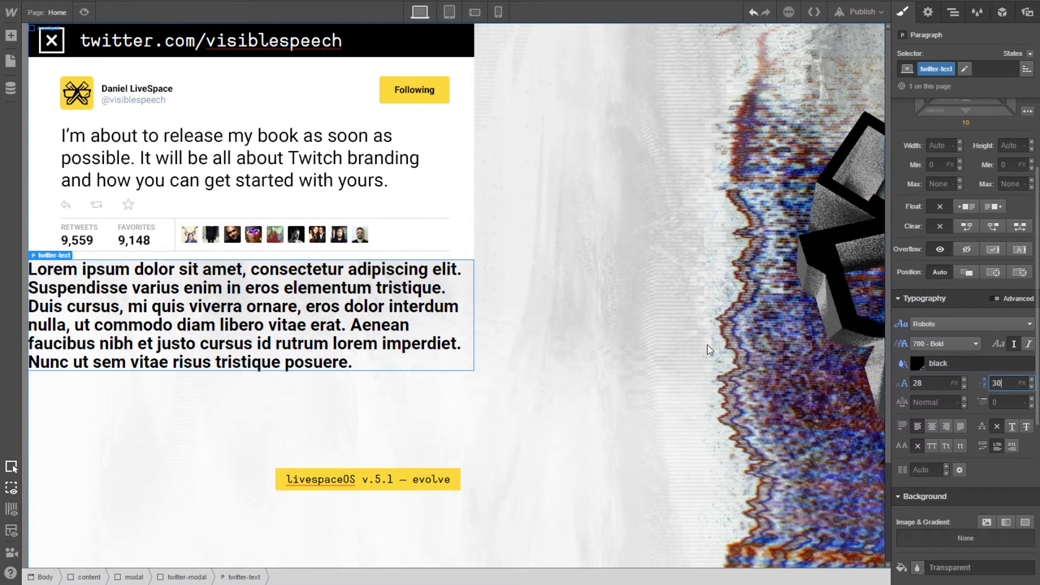
Set the twitter-text paragraph's left and right padding to 35 px each
scroll(948, 190, "up", 2)
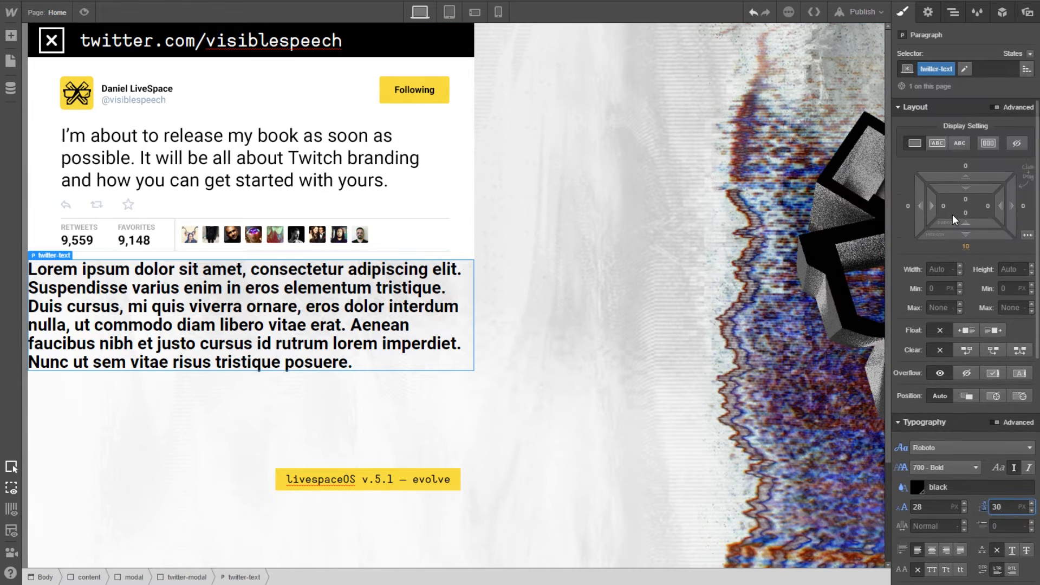
left_click(945, 210)
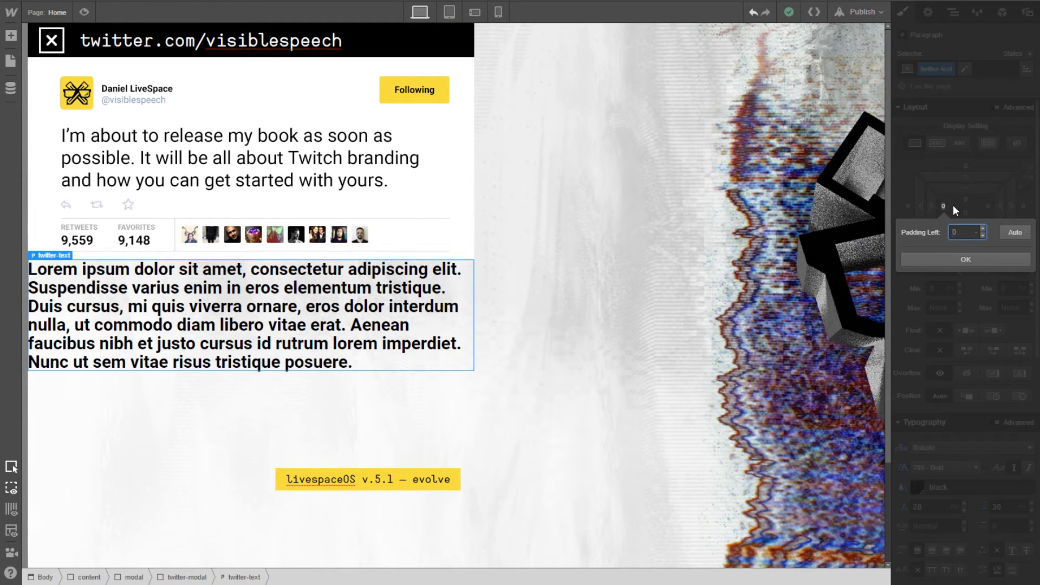
type("35")
key("Return")
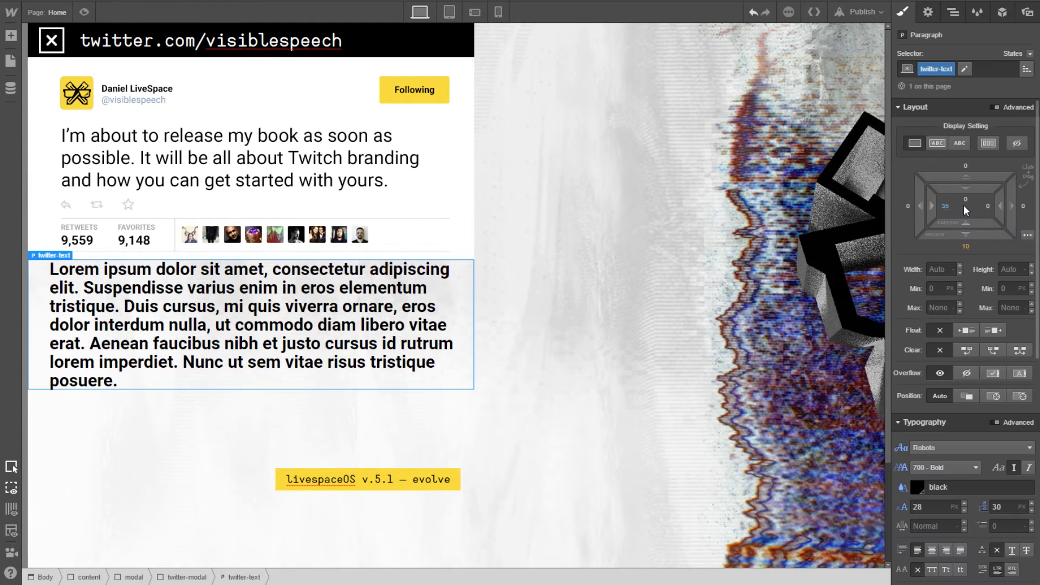
left_click(990, 206)
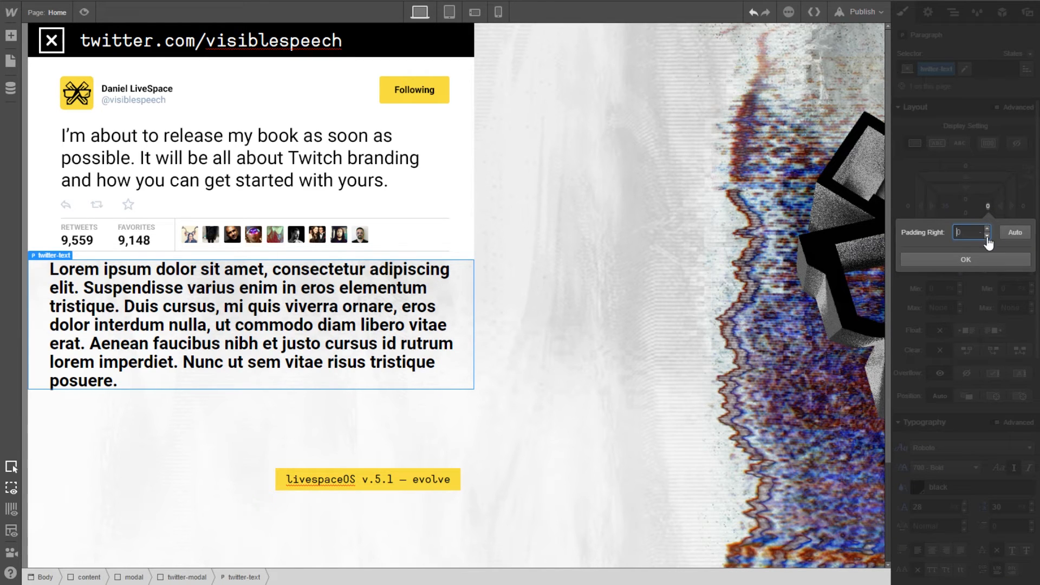
type("35")
key("Return")
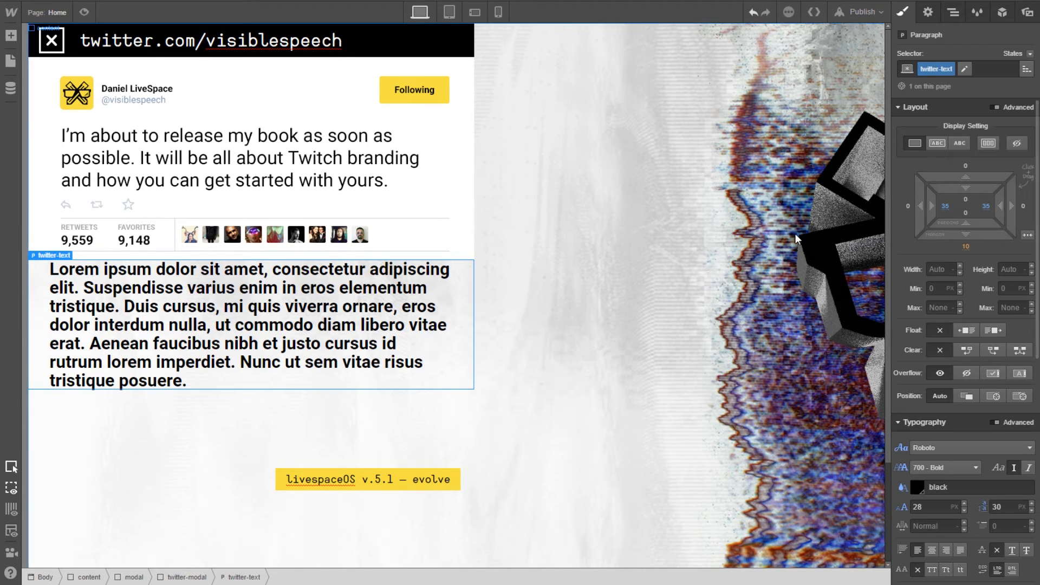
Set the twitter-text paragraph's background color to the saved yellow swatch
scroll(943, 377, "down", 5)
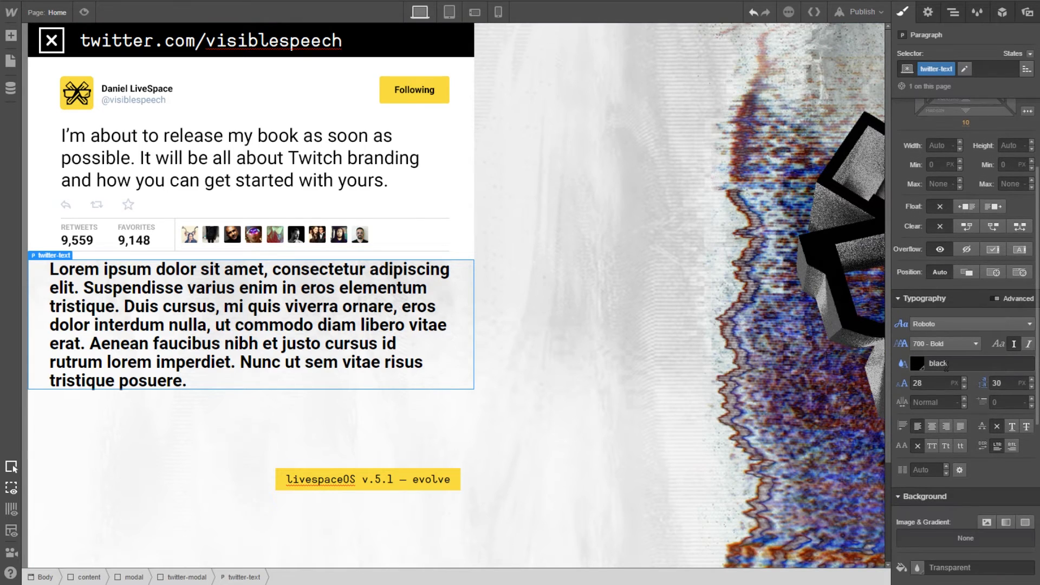
left_click(917, 444)
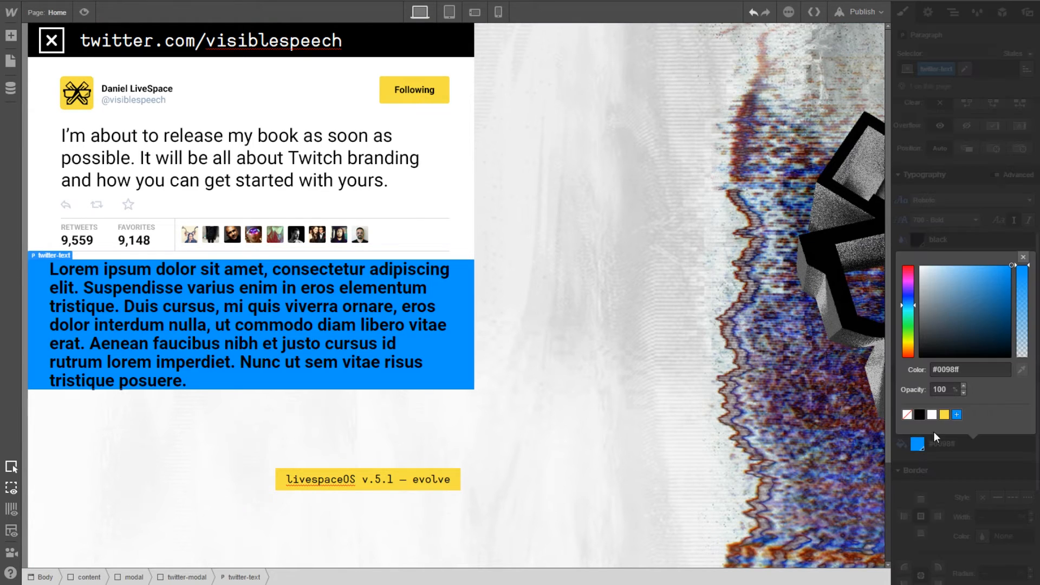
left_click(945, 415)
left_click(939, 452)
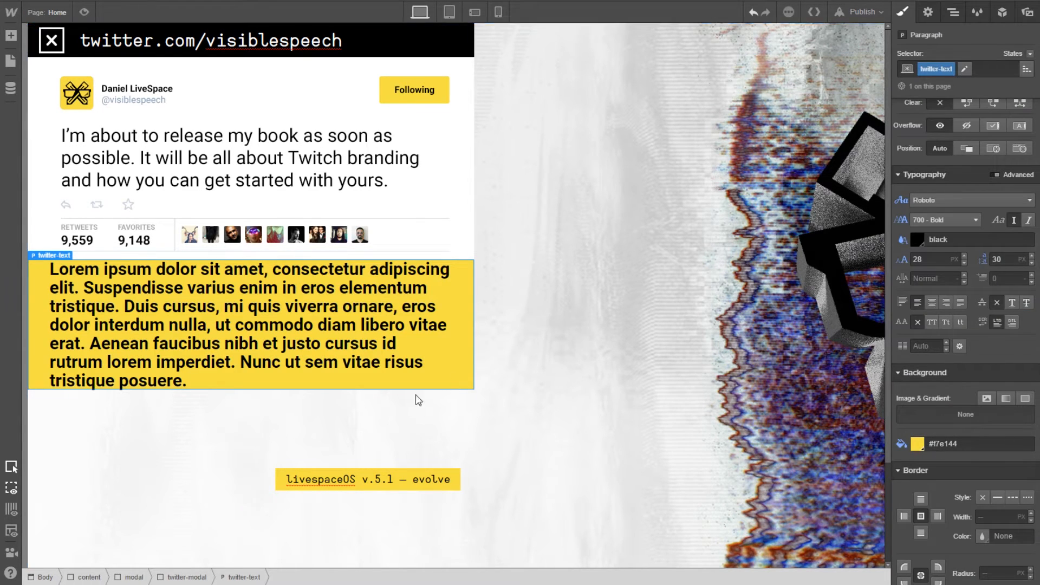
Review the layout and padding styles of the modal-float paragraph inside the first modal's instagram-post block
left_click(953, 12)
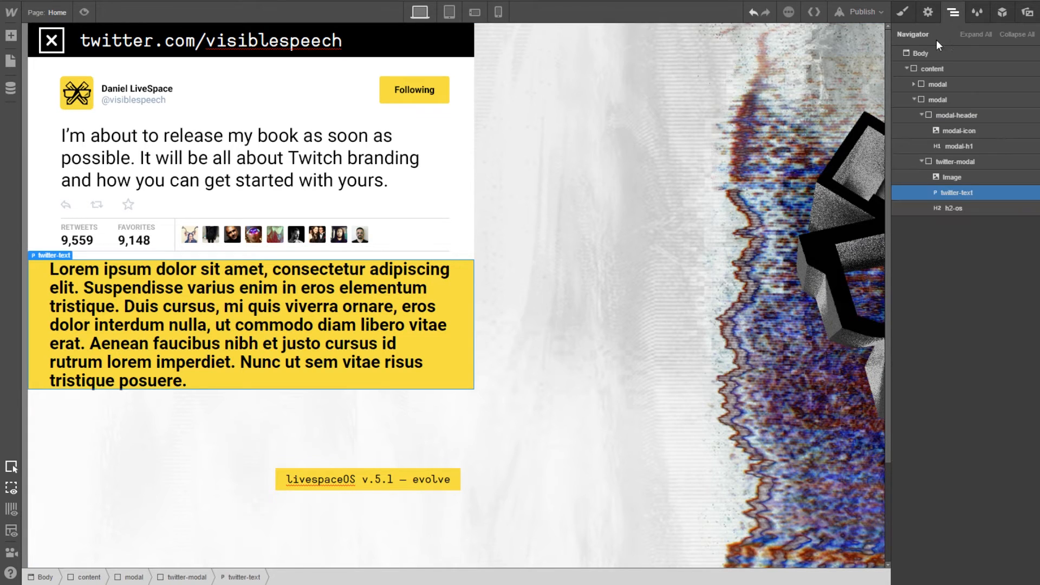
left_click(914, 84)
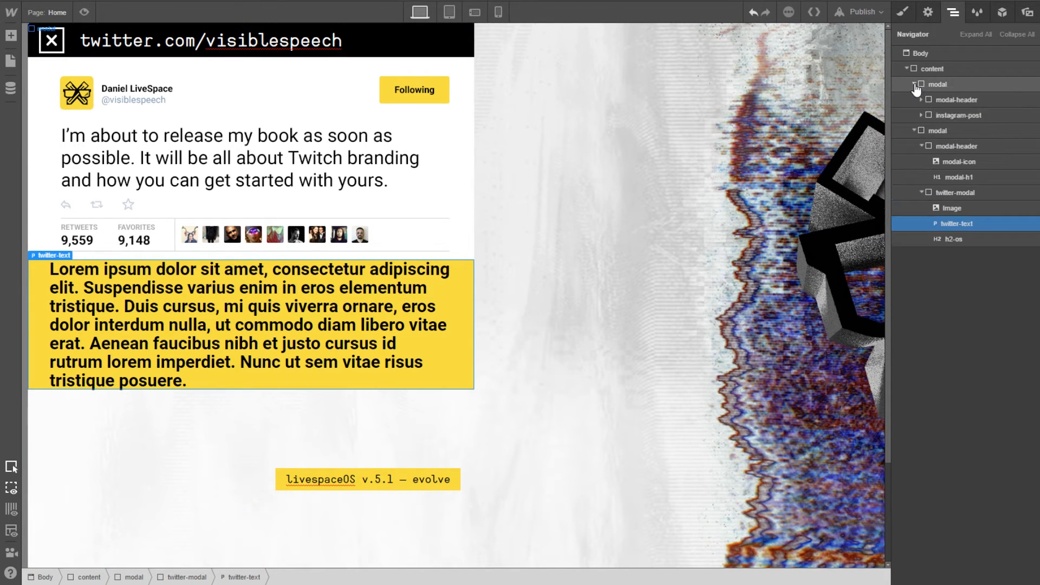
left_click(921, 115)
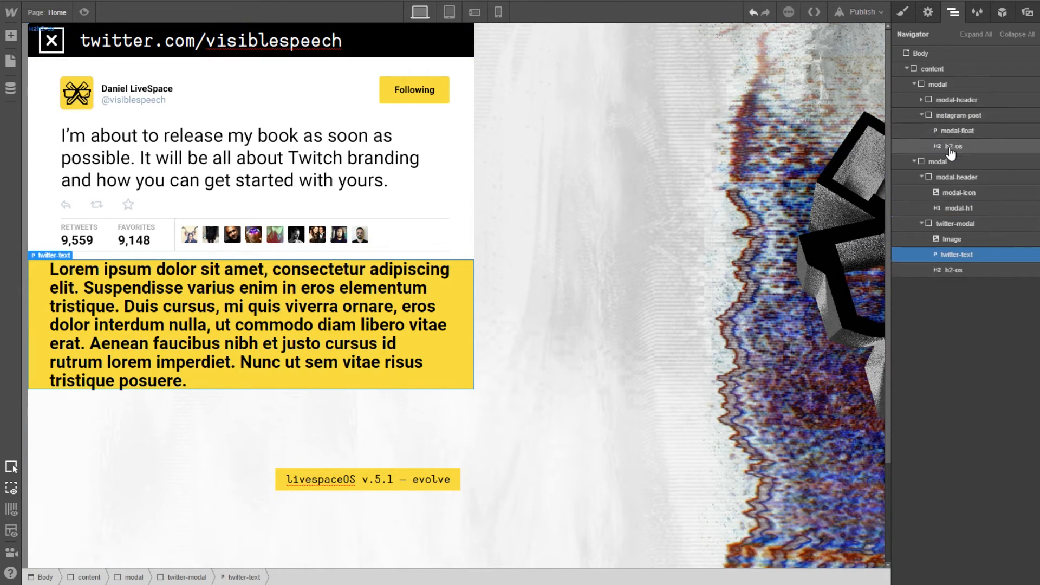
left_click(956, 131)
left_click(928, 12)
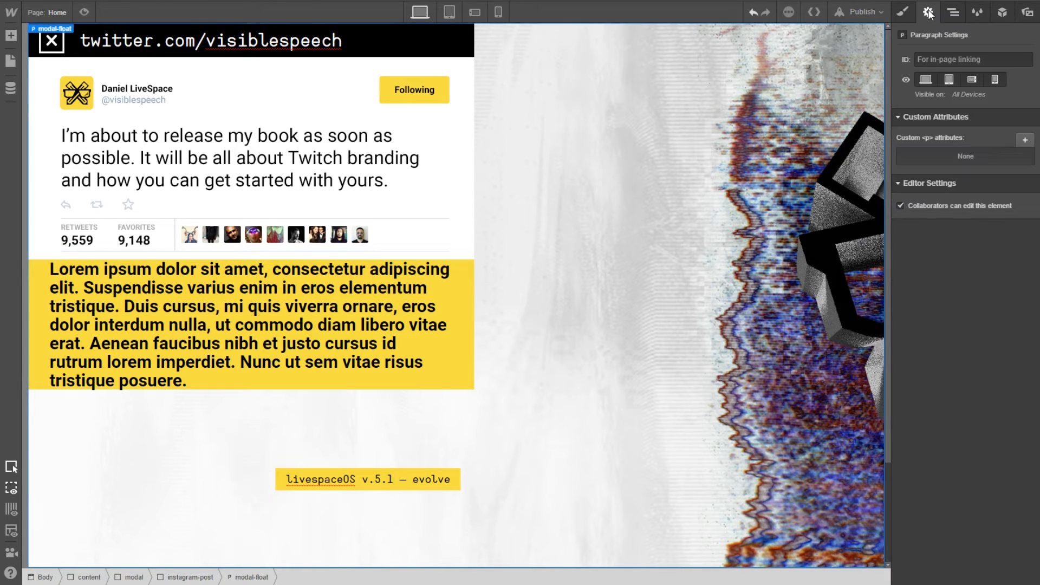
left_click(907, 14)
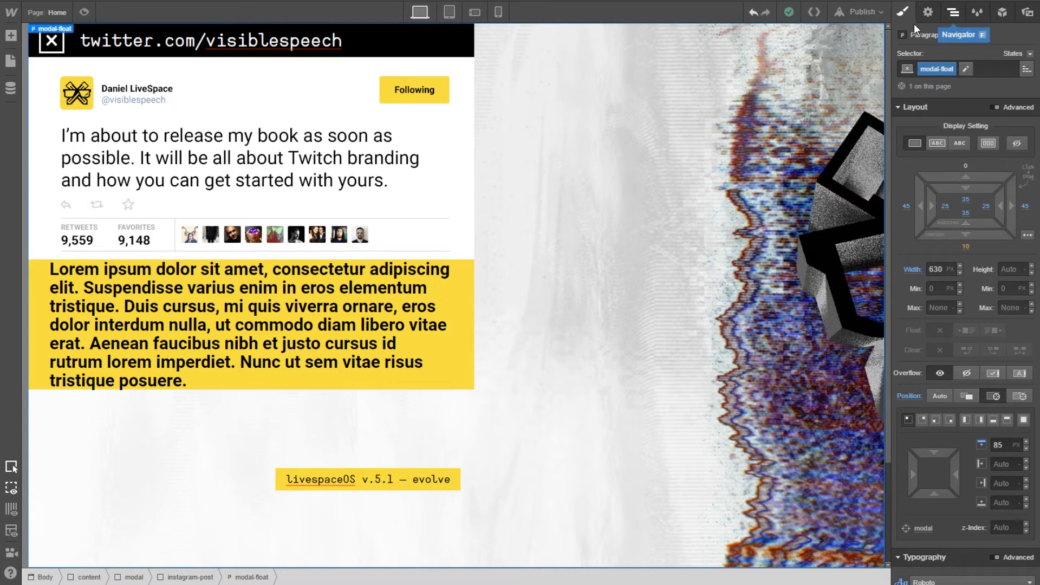
Measure the text's left and top insets within the yellow box of the Photoshop mockup, and return to Webflow
key("alt+Tab")
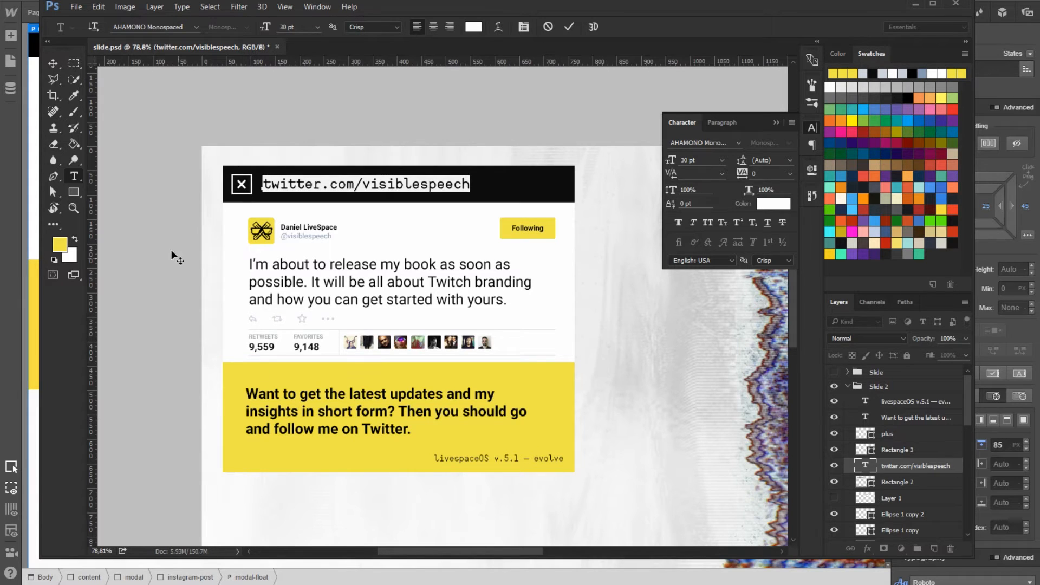
left_click(74, 62)
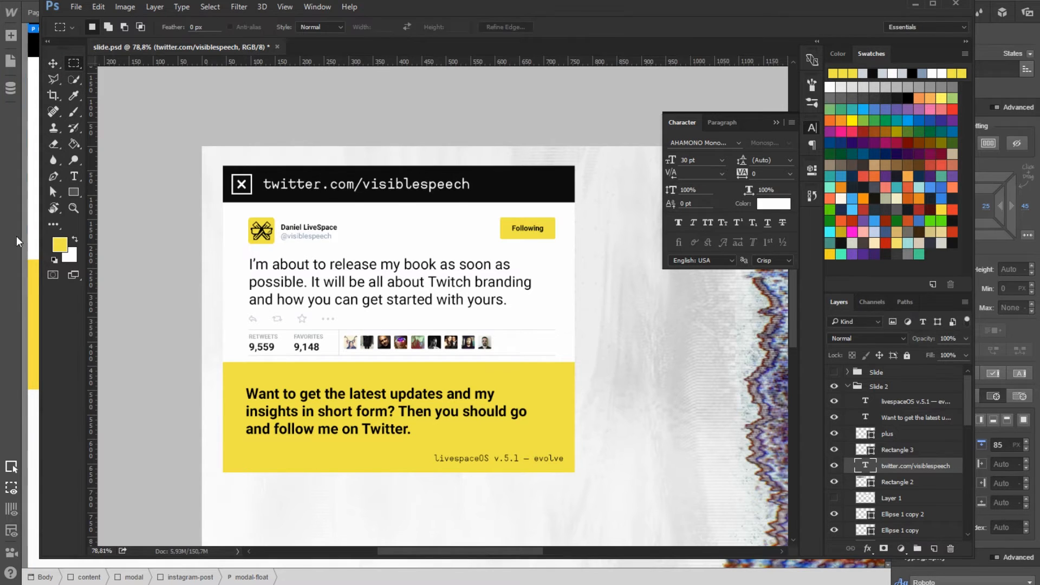
key("alt+Tab")
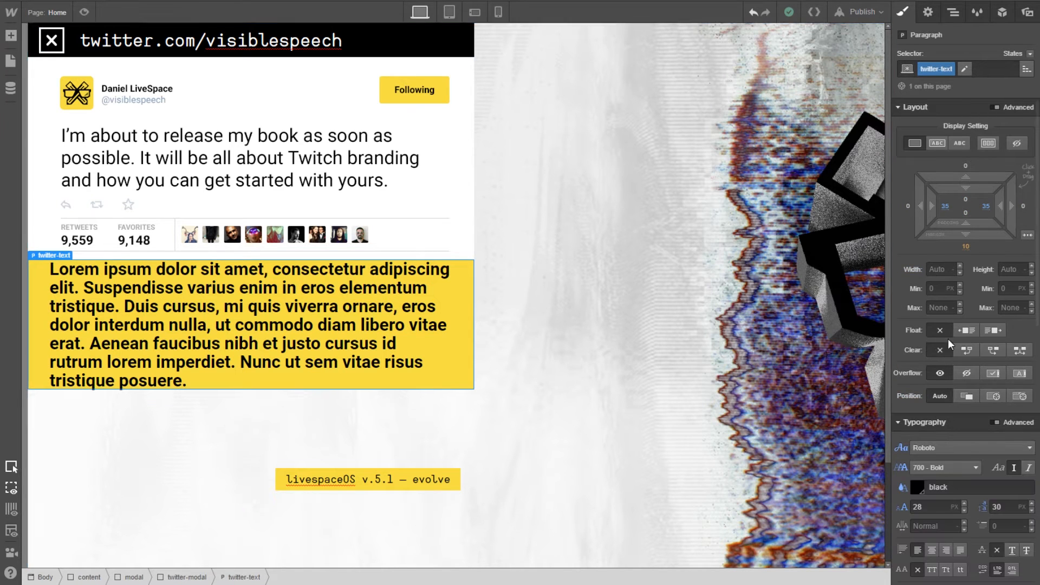
left_click(600, 293)
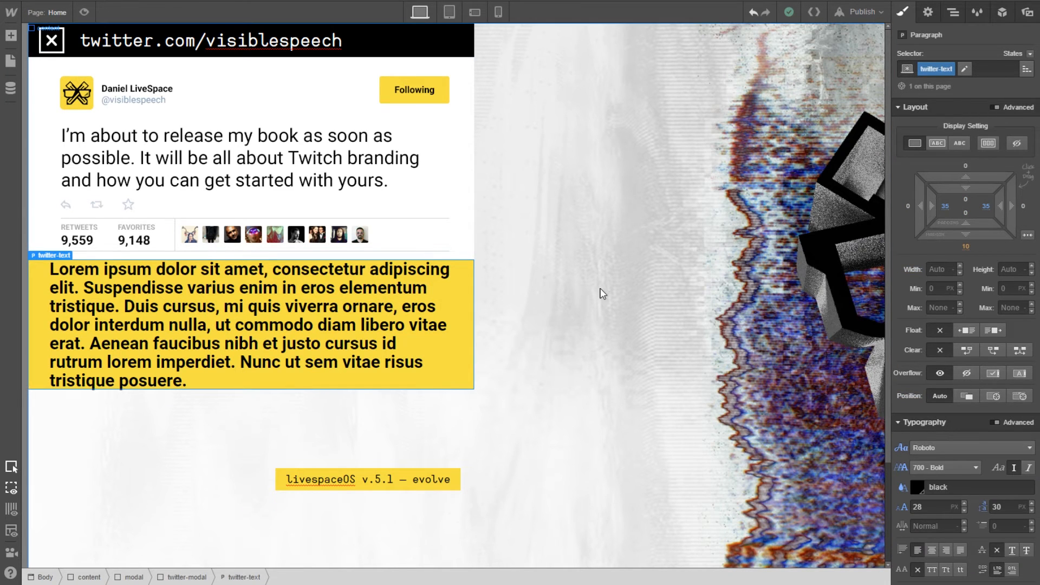
left_click(340, 302)
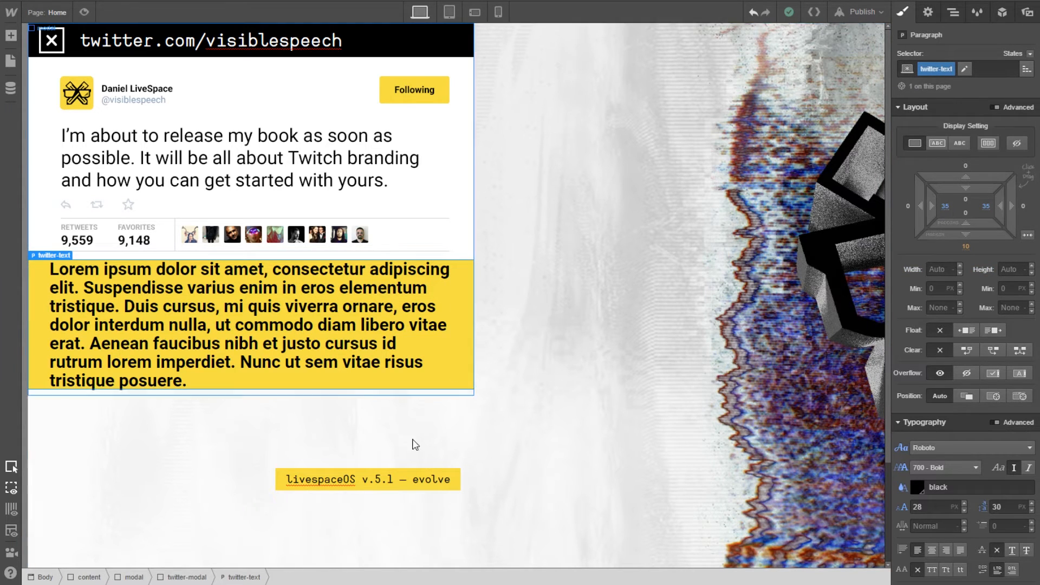
key("alt+Tab")
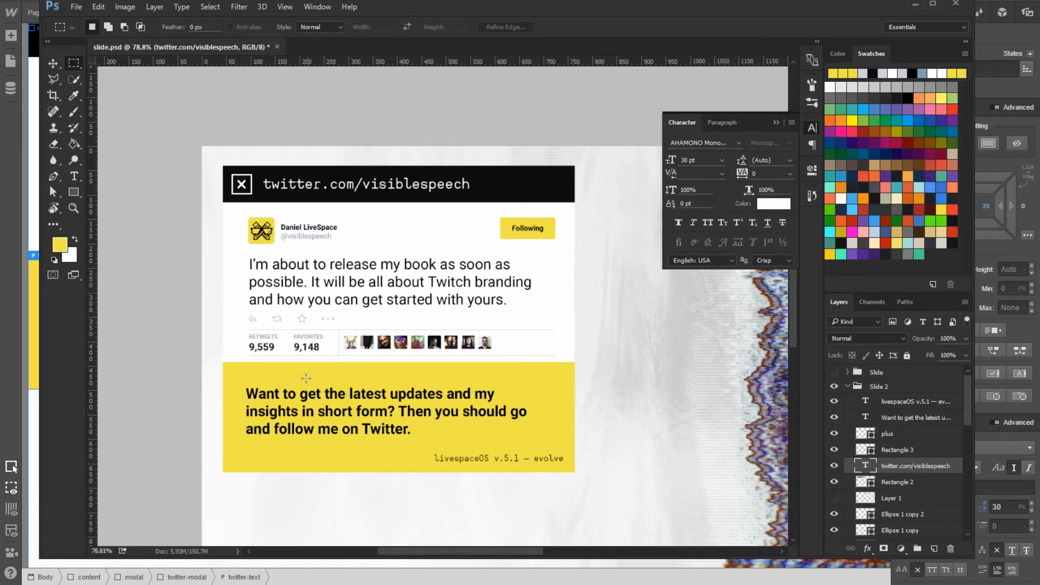
left_click_drag(225, 383, 247, 423)
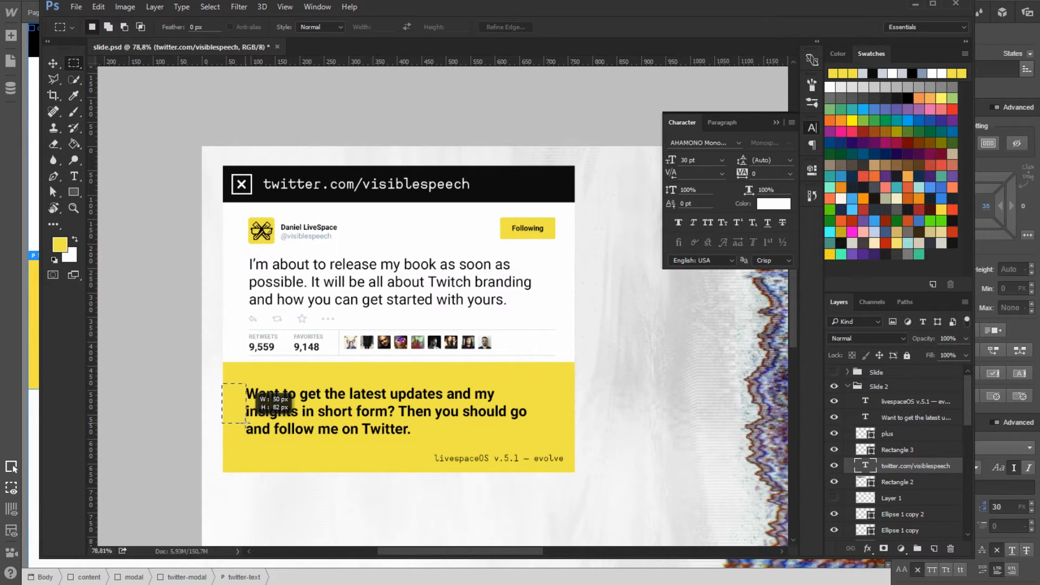
left_click(249, 429)
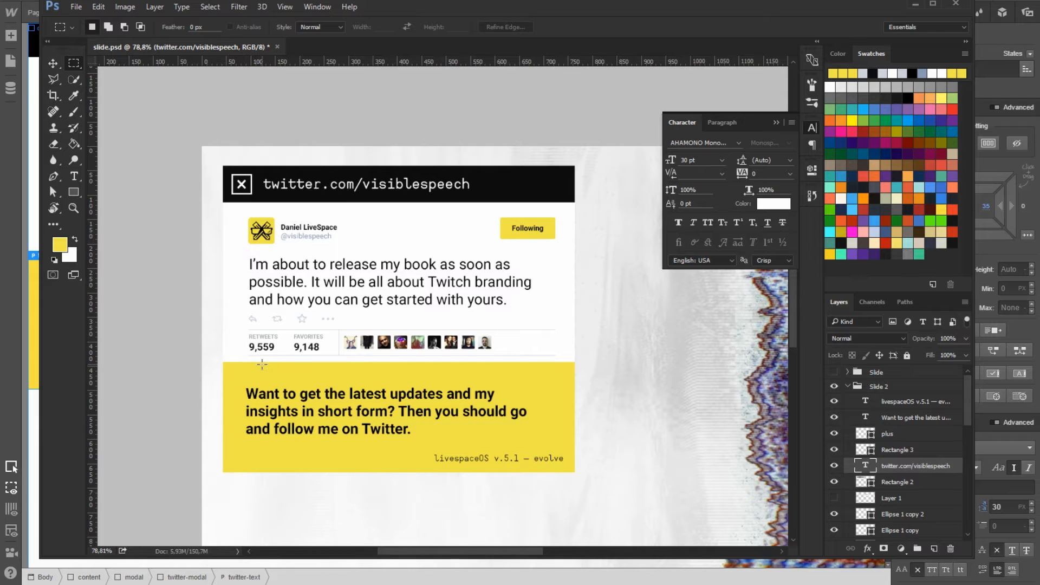
left_click_drag(259, 363, 299, 387)
left_click(297, 387)
key("alt+Tab")
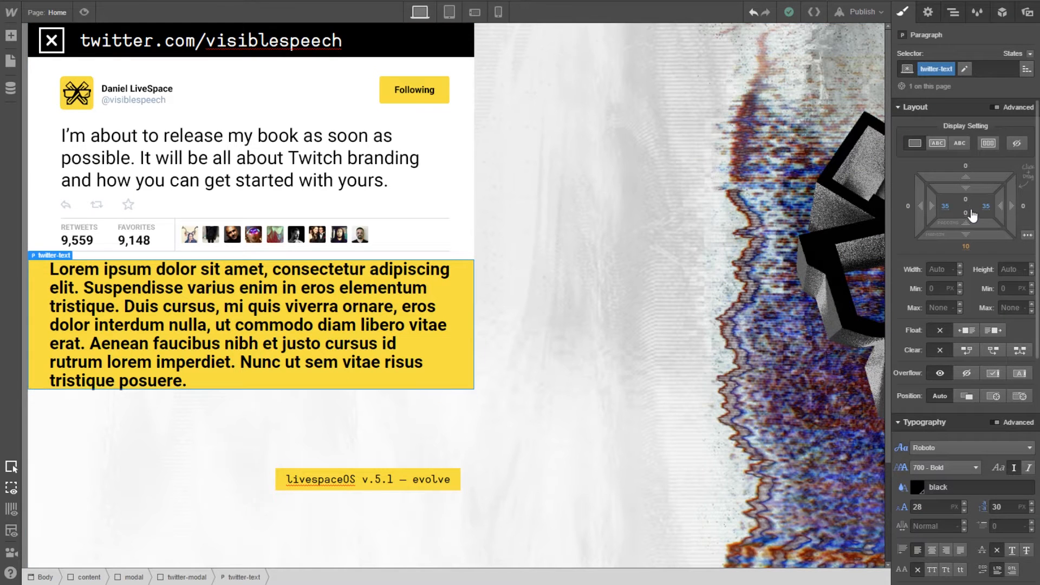
Set the twitter-text paragraph's left, top and bottom padding to 50 px each
left_click(949, 209)
type("50")
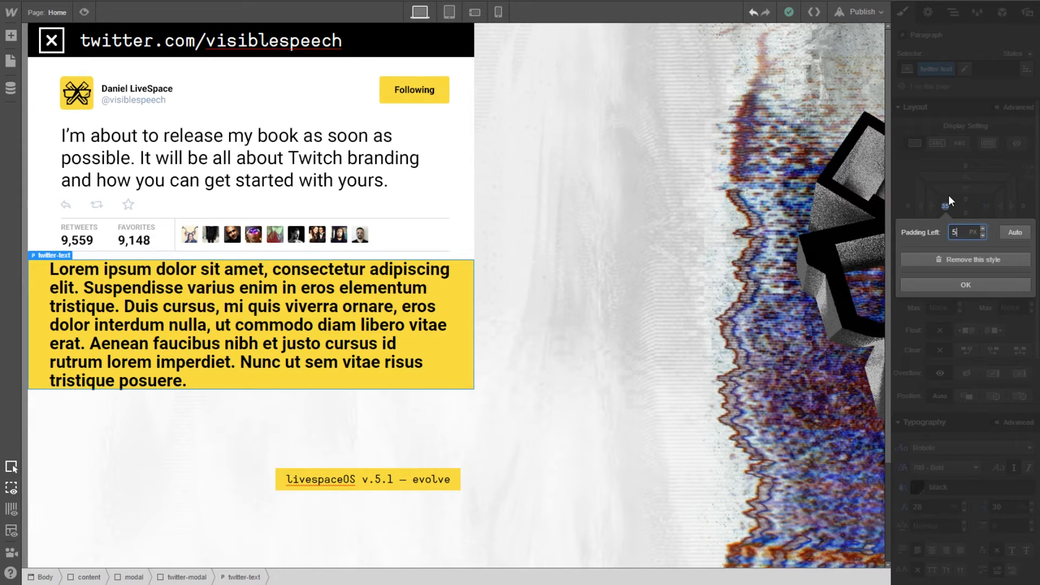
key("Return")
left_click(966, 203)
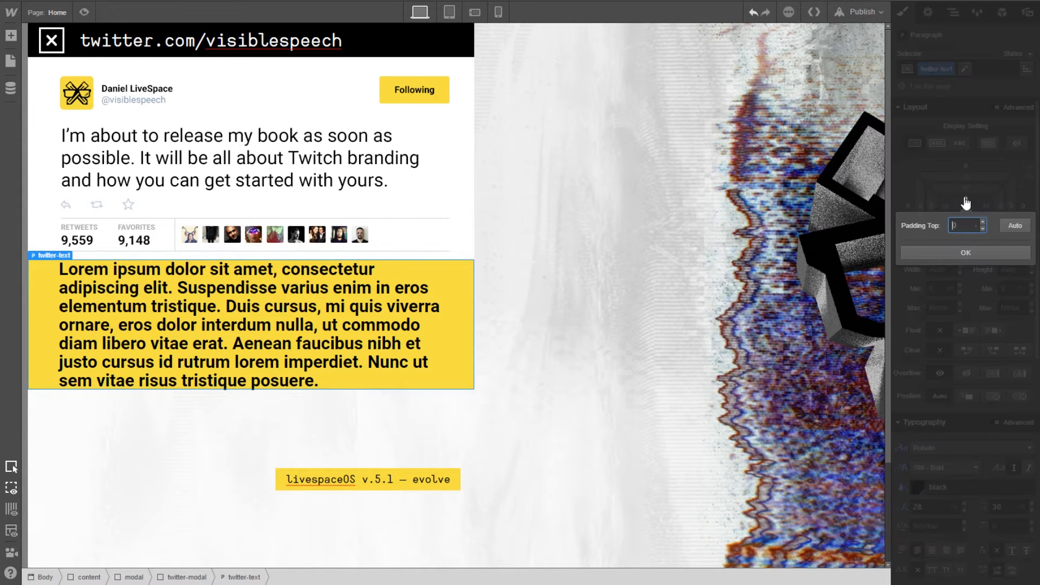
type("50")
key("Return")
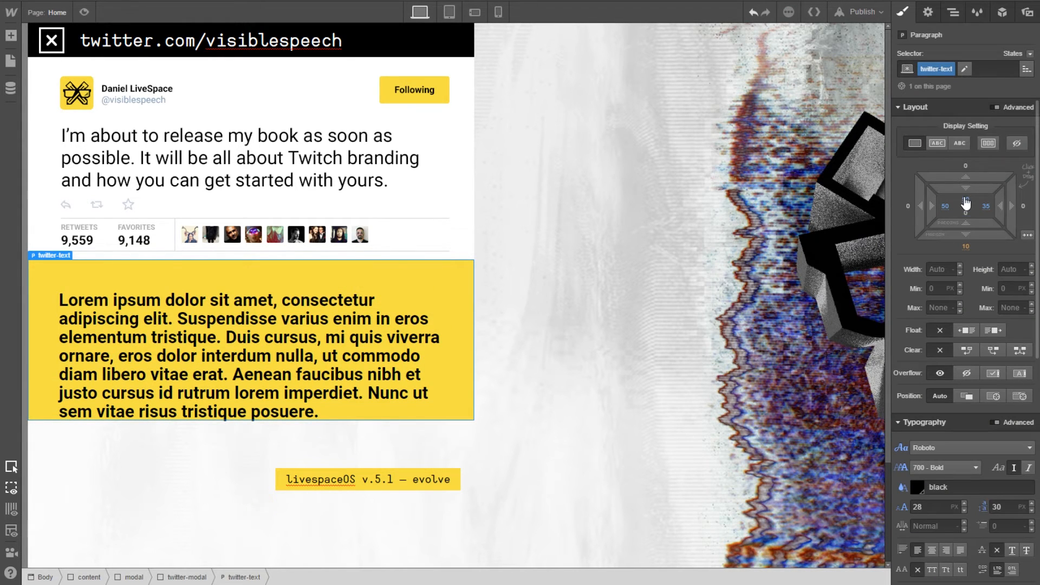
left_click(968, 214)
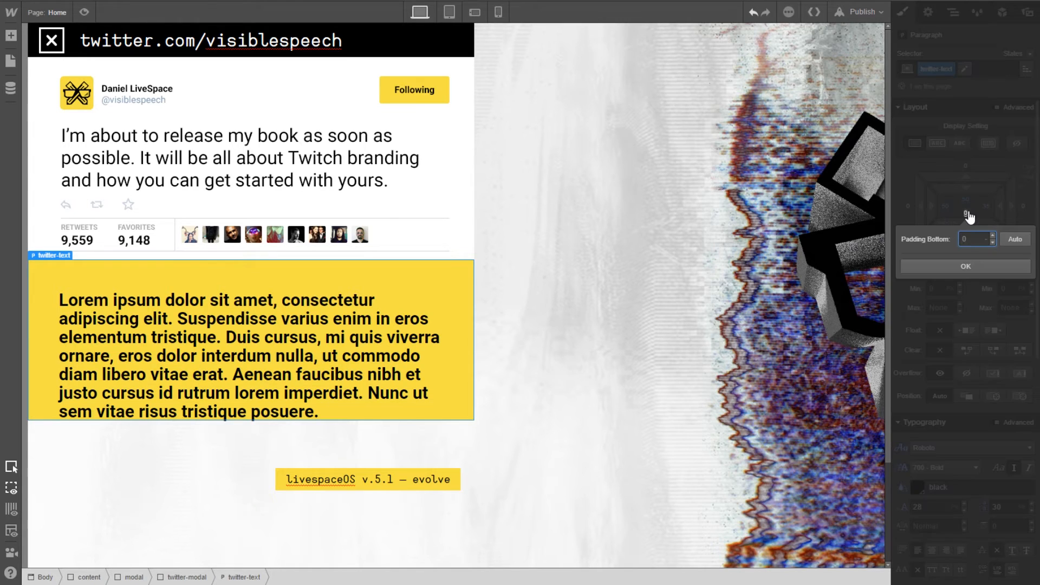
key("Return")
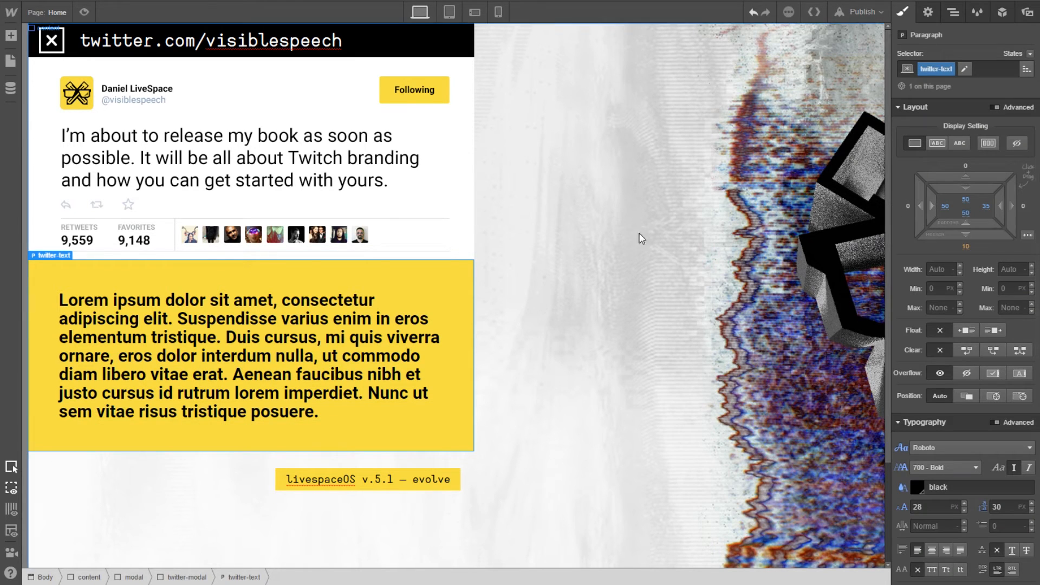
Replace the placeholder text in twitter-text with the "Want to get the latest updates..." text copied from the Photoshop mockup
double_click(311, 325)
left_click_drag(216, 337, 221, 337)
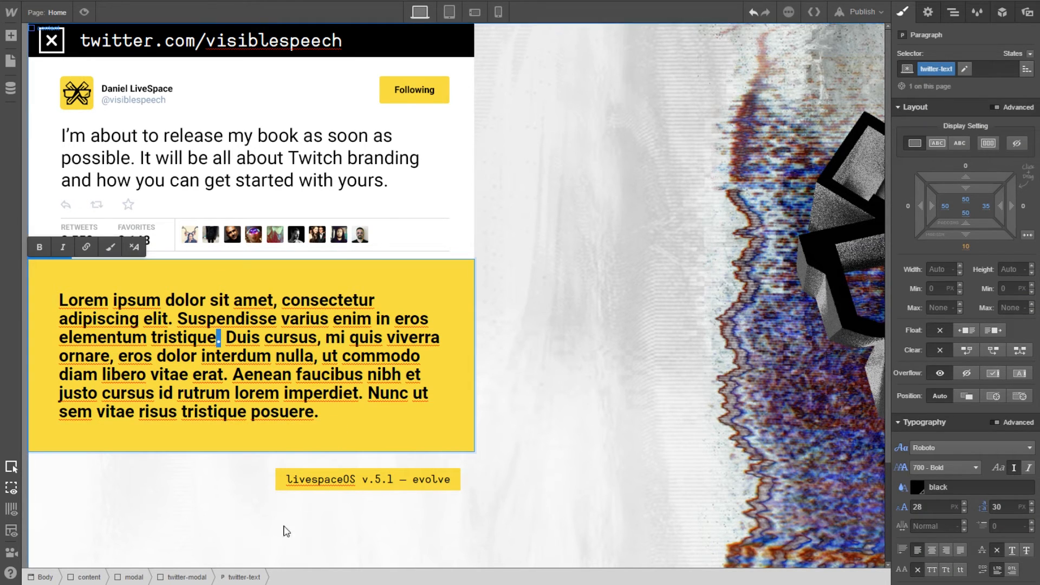
key("alt+Tab")
key("t")
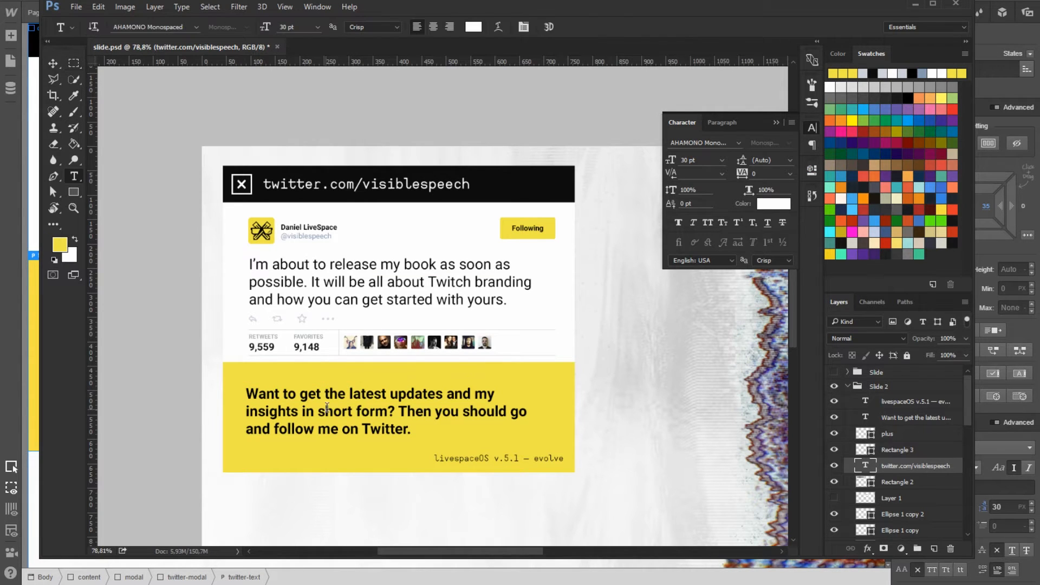
left_click(327, 407)
key("ctrl+a")
key("ctrl+c")
key("alt+Tab")
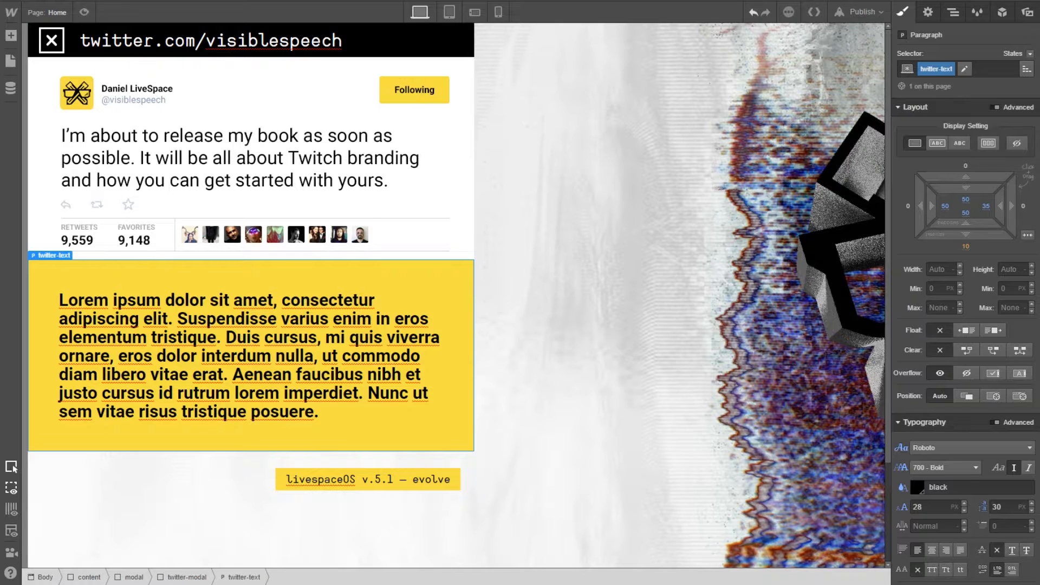
double_click(249, 357)
key("ctrl+a")
key("ctrl+v")
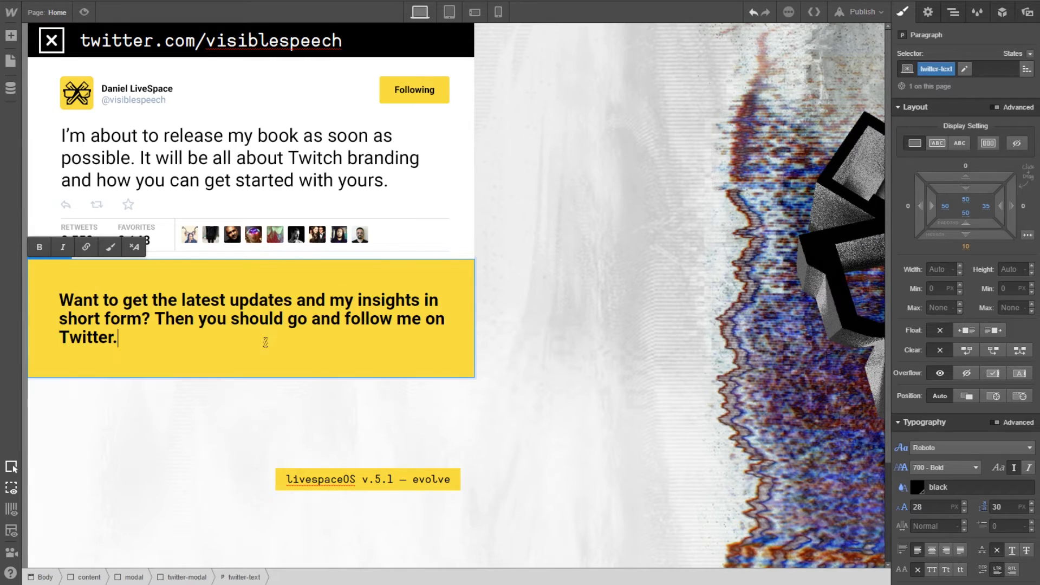
Add the combo class slide2 to the second modal's h2-os heading and set its top position to 526 px
left_click(367, 477)
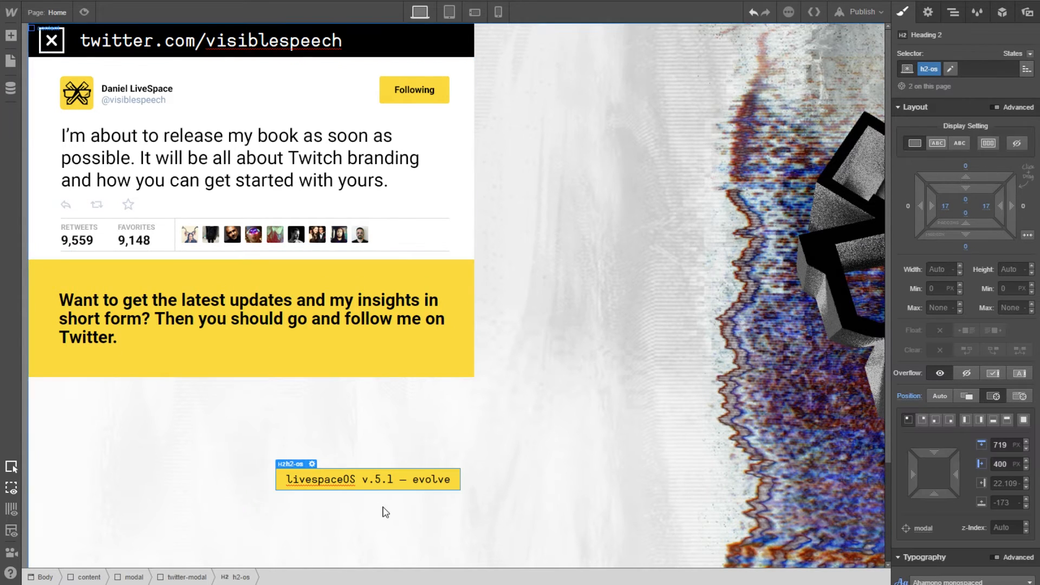
left_click(968, 70)
type("slide2")
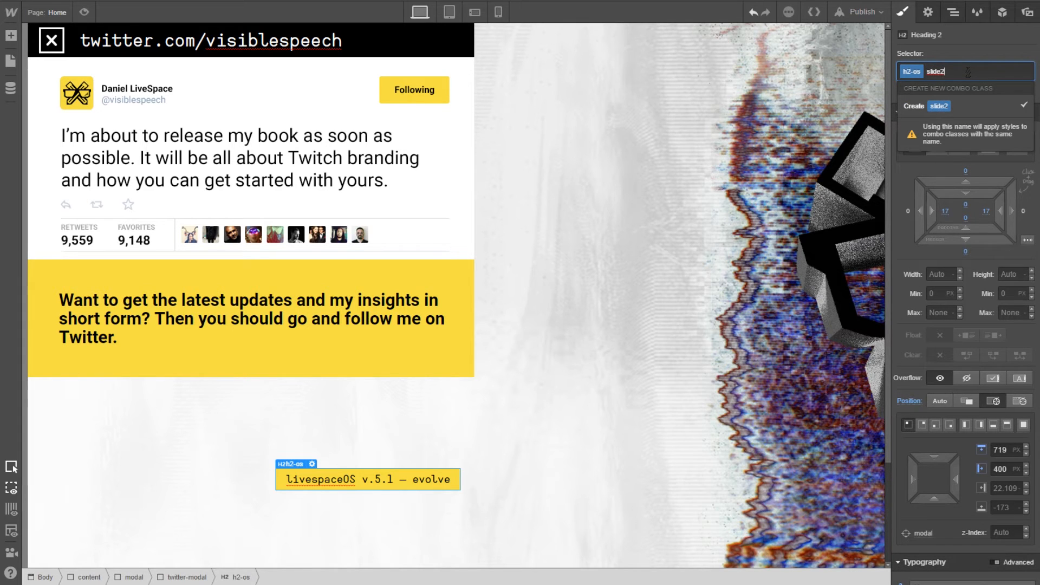
key("Return")
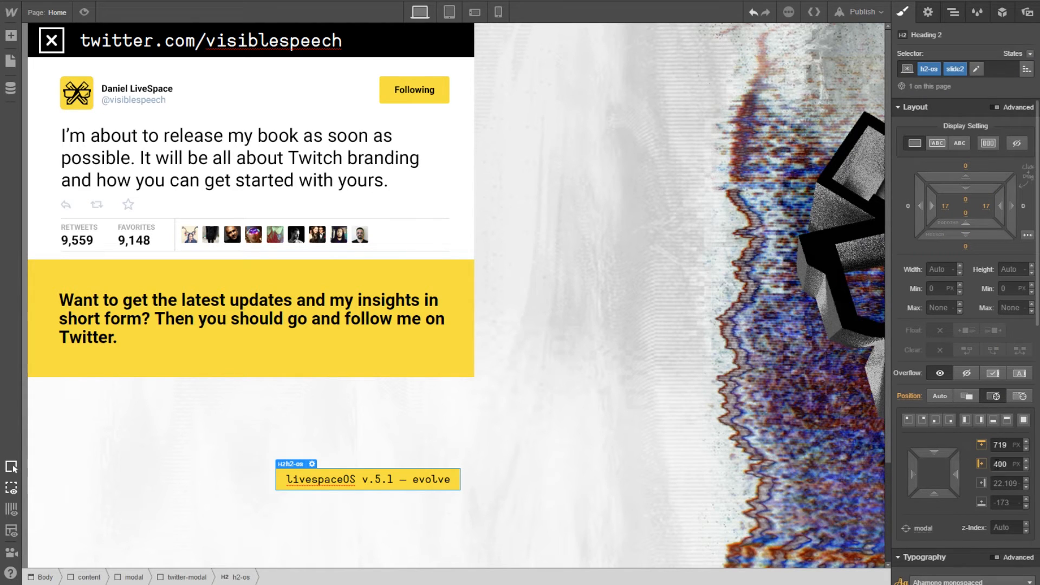
left_click(1003, 447)
left_click_drag(945, 452, 947, 91)
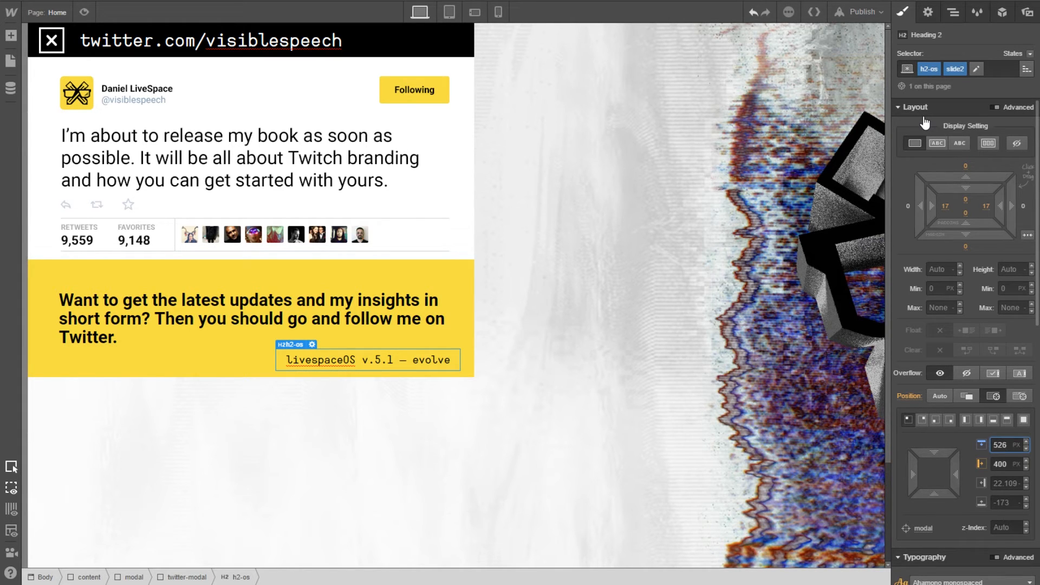
Add a Div Block below the image in twitter-modal and nest the twitter-text paragraph and h2-os heading inside it
left_click(953, 13)
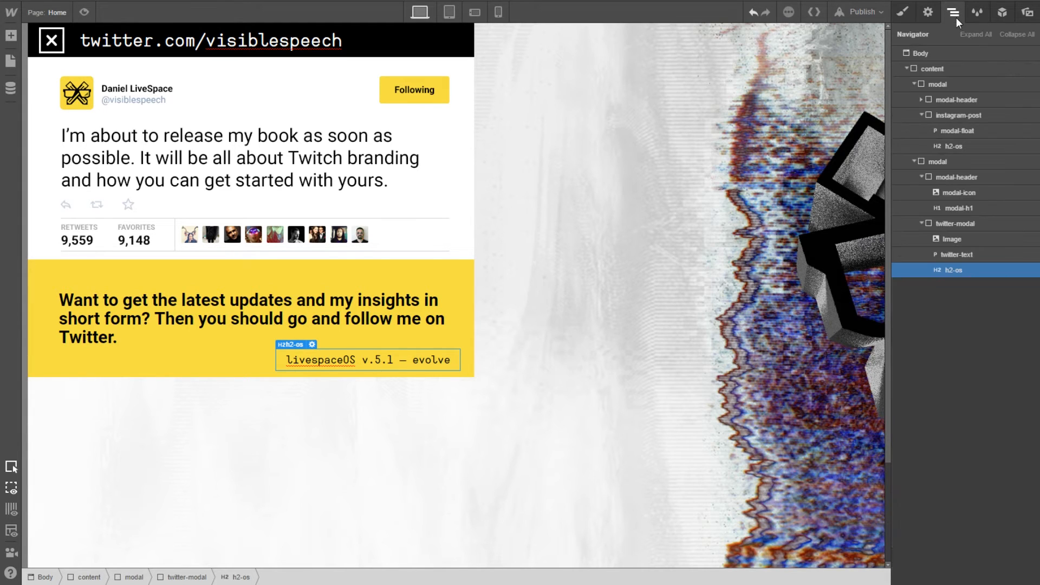
left_click_drag(968, 276, 971, 268)
left_click(969, 256)
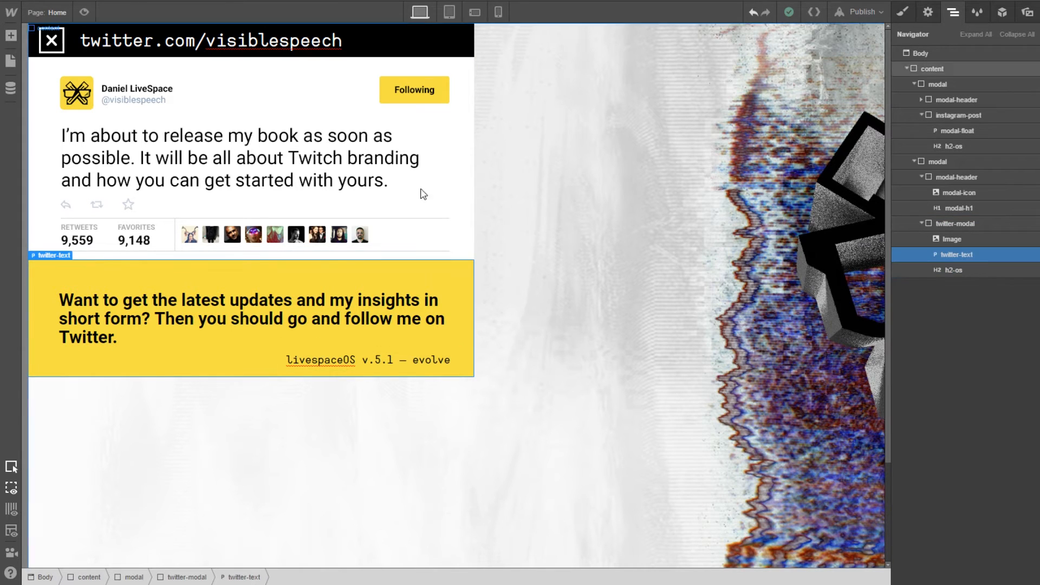
left_click(11, 35)
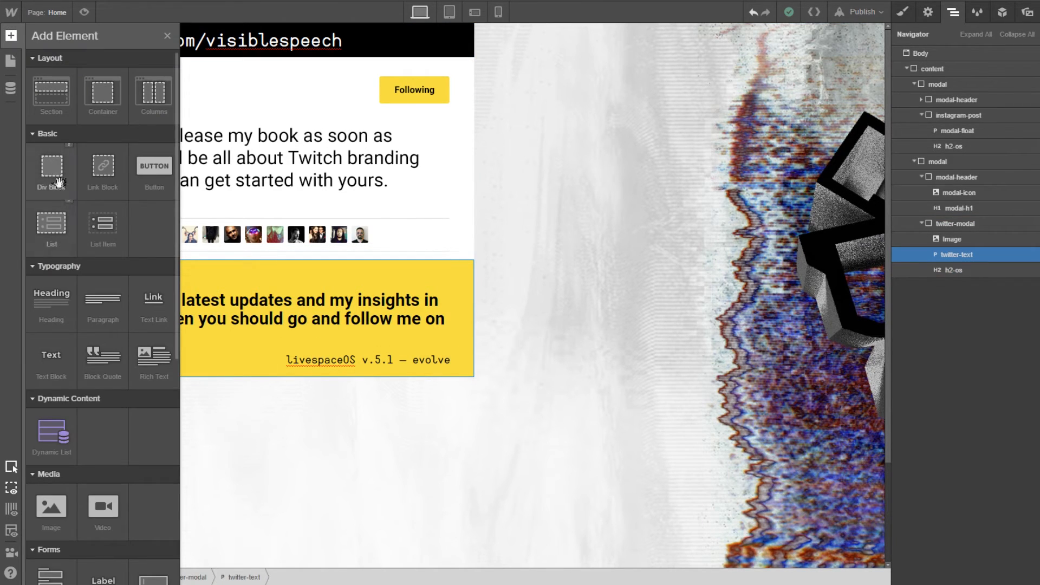
left_click_drag(59, 182, 957, 287)
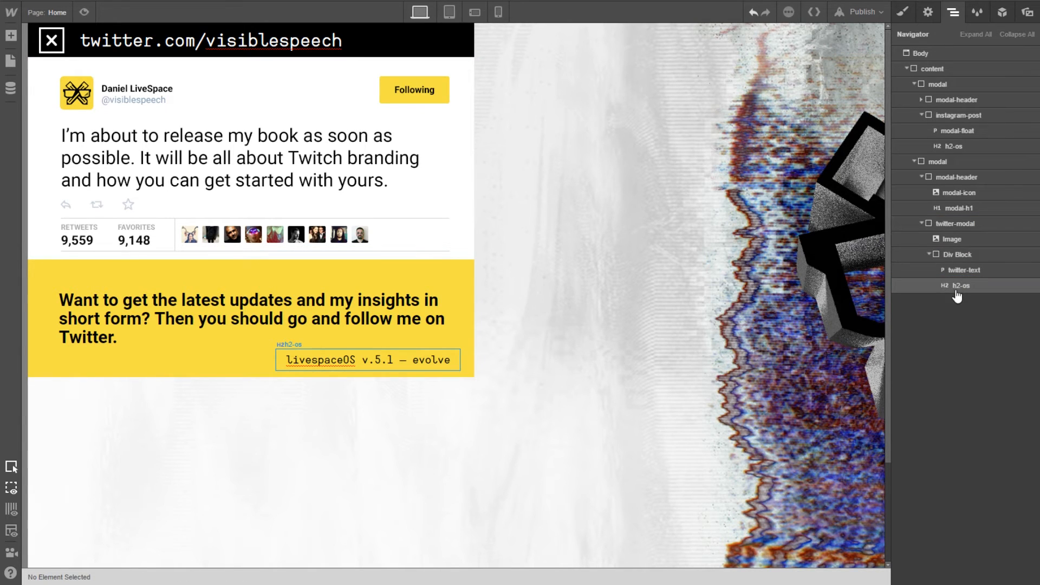
left_click(958, 284)
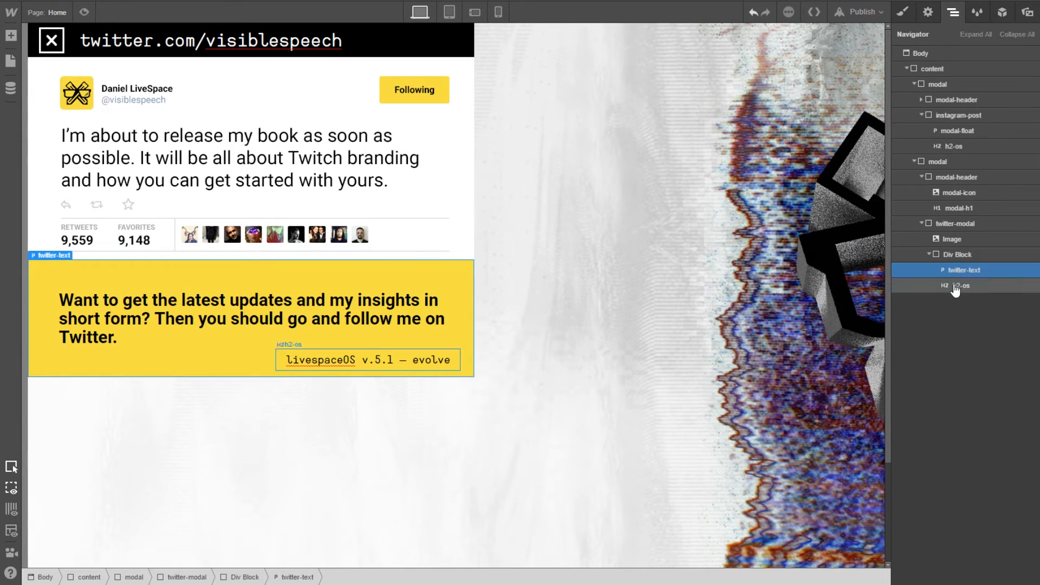
left_click(931, 17)
left_click(909, 16)
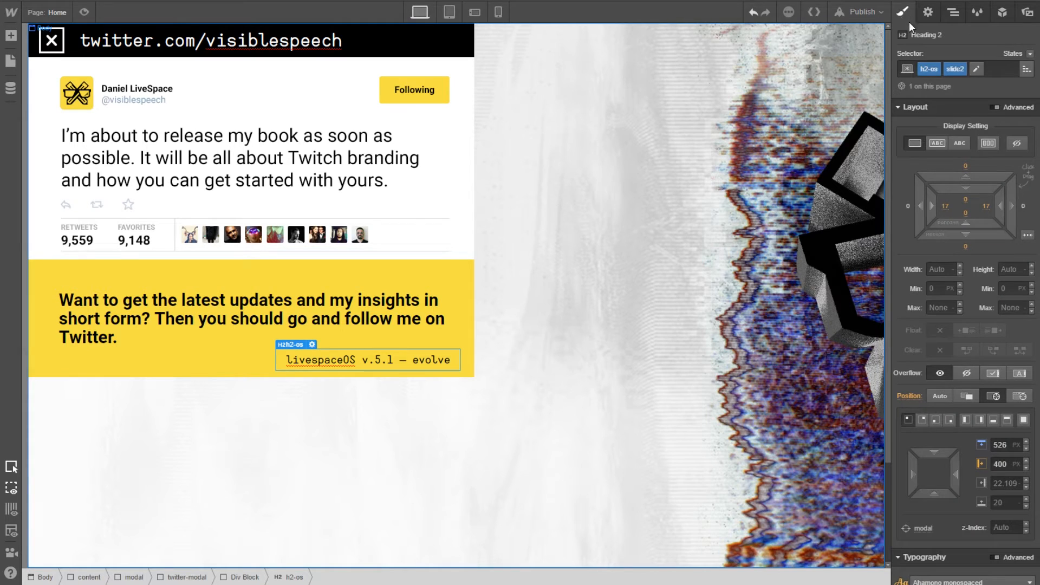
left_click(919, 18)
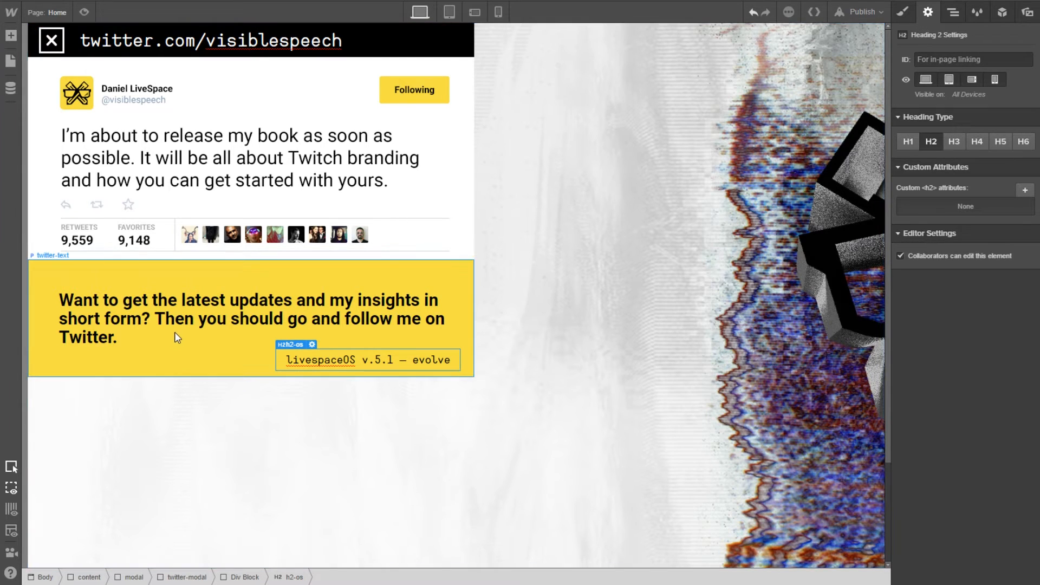
left_click(911, 14)
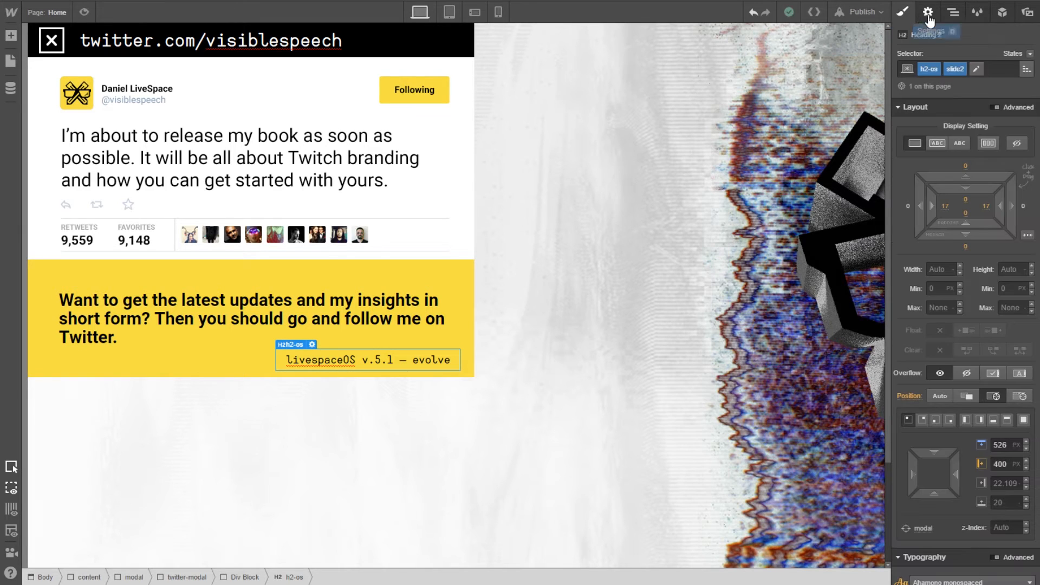
left_click(929, 16)
left_click(952, 13)
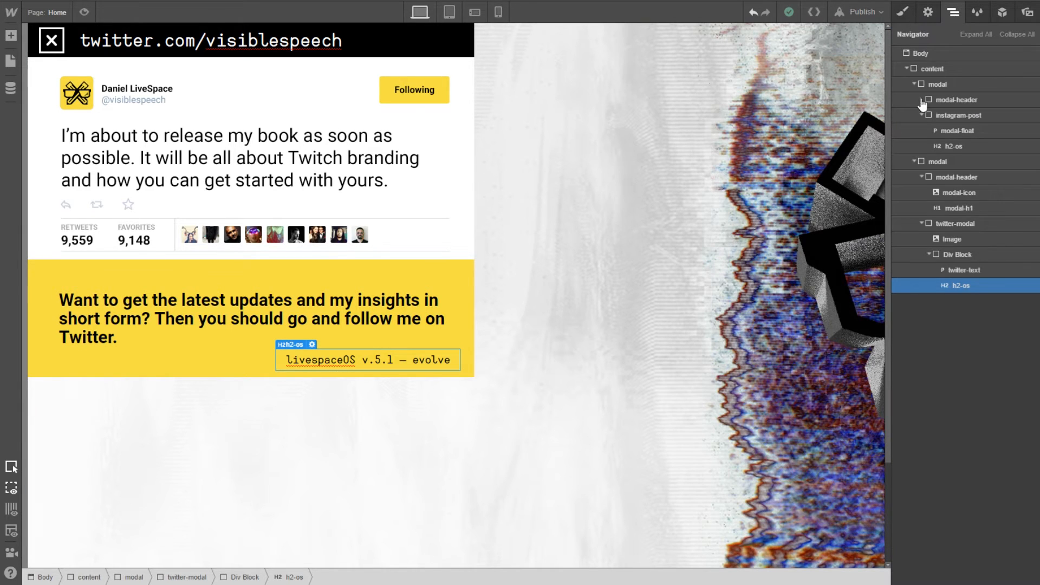
Give the Div Block that wraps the paragraph and heading the new class twitter-text-container
left_click(950, 254)
left_click(907, 14)
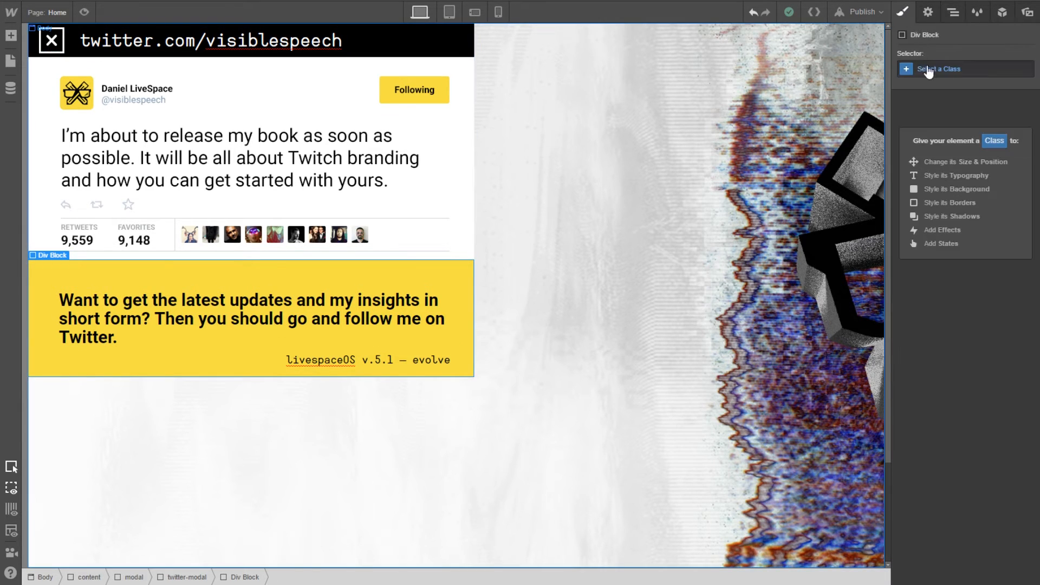
left_click(931, 70)
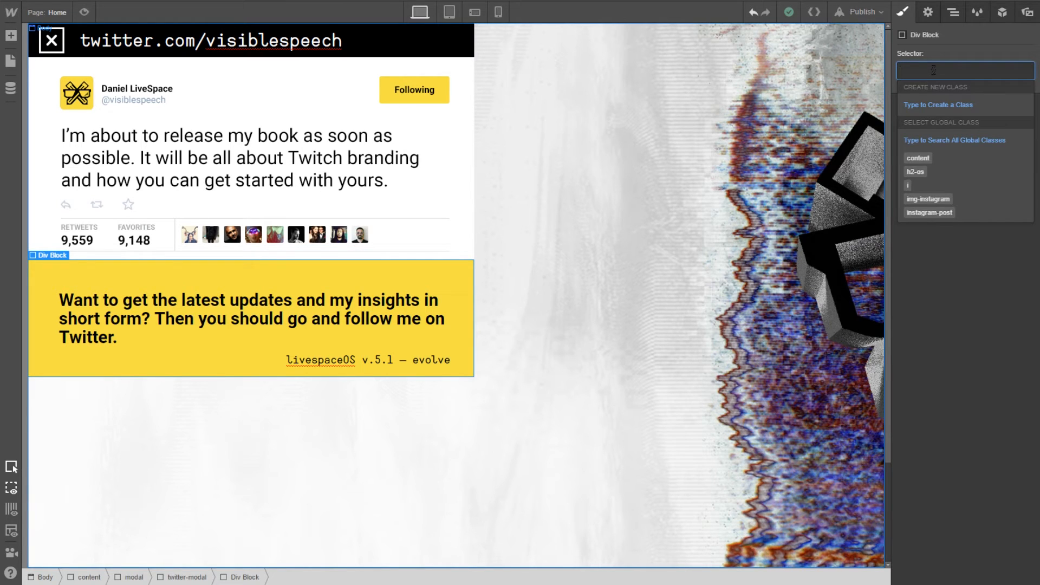
type("t")
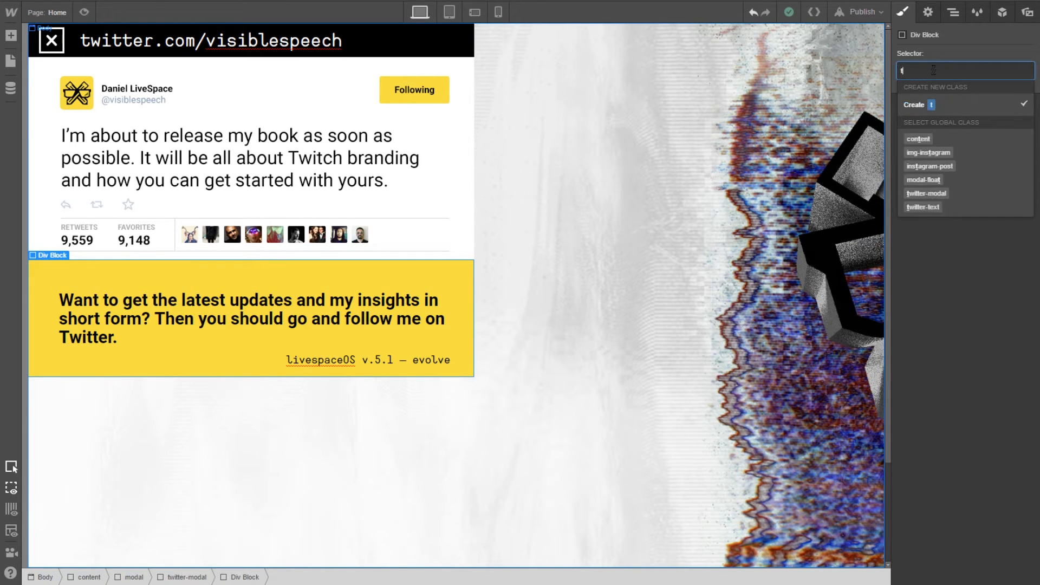
type("witter-")
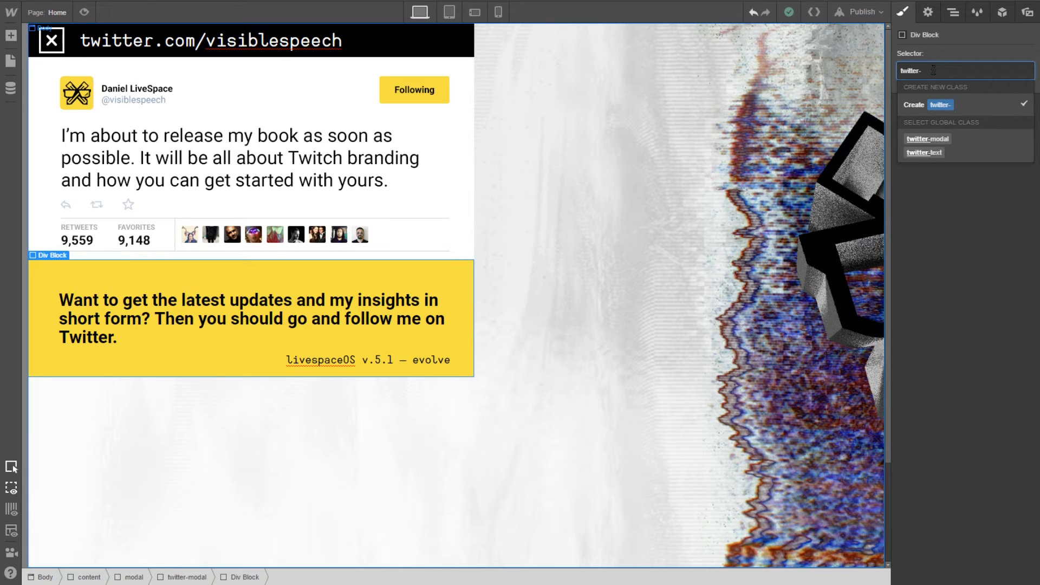
type("text-")
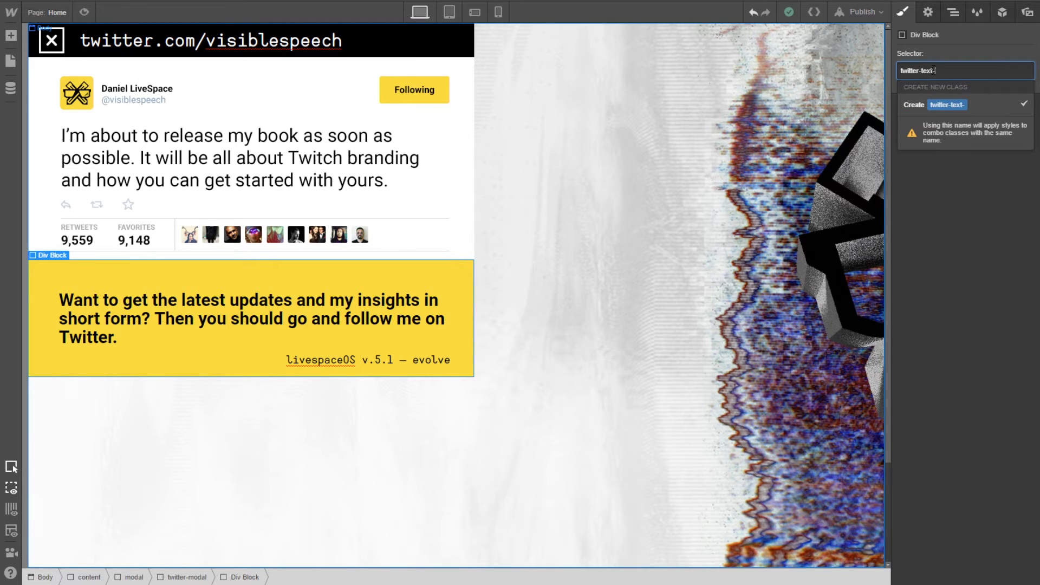
type("container")
key("Return")
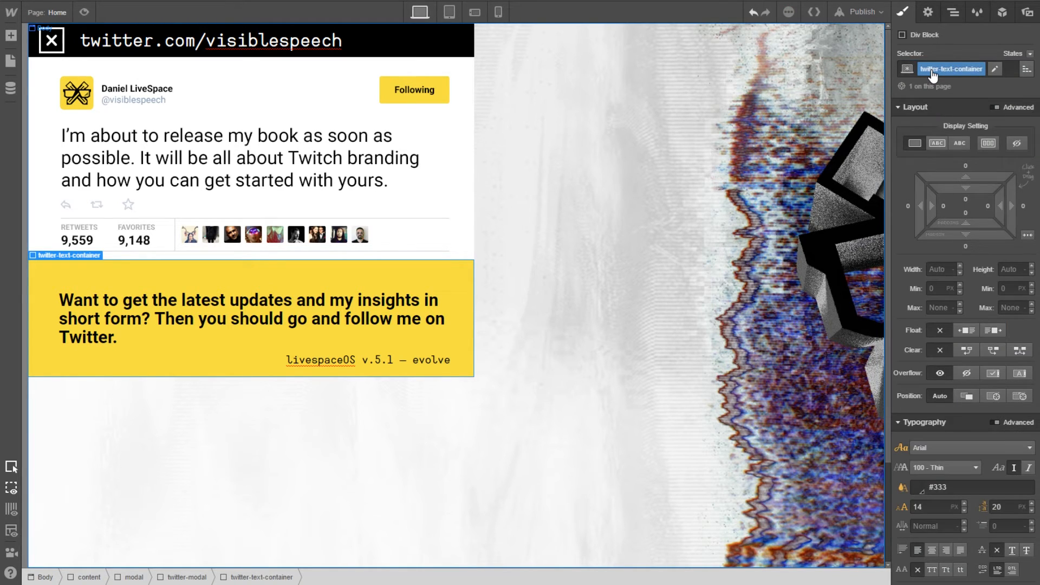
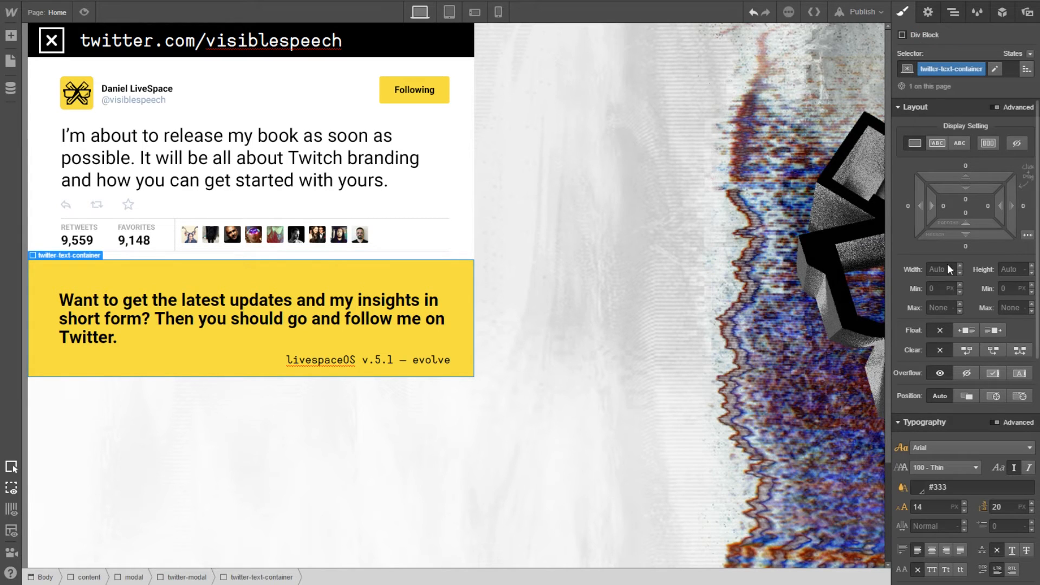
left_click(928, 16)
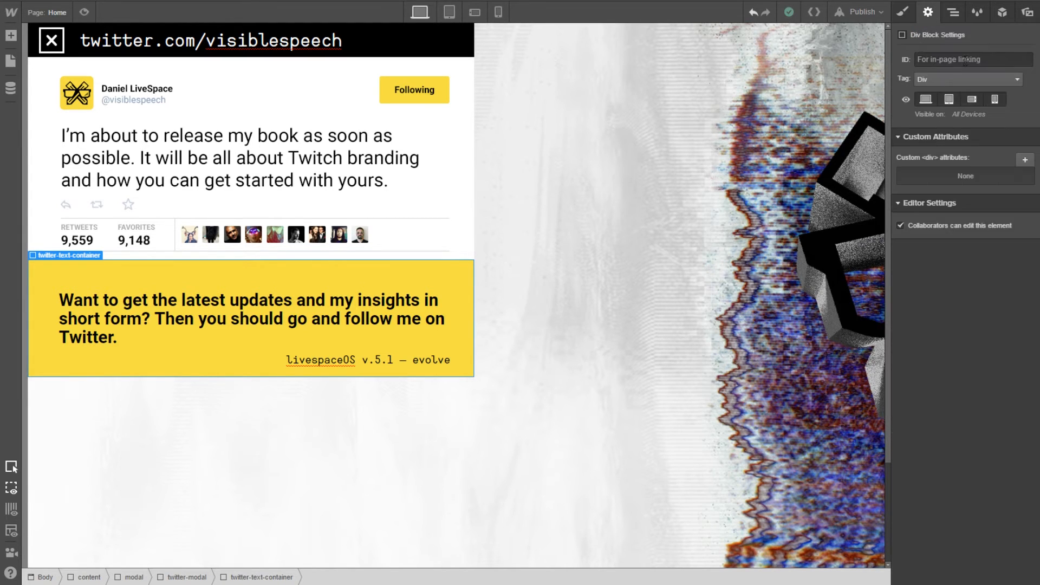
left_click(949, 13)
left_click(955, 270)
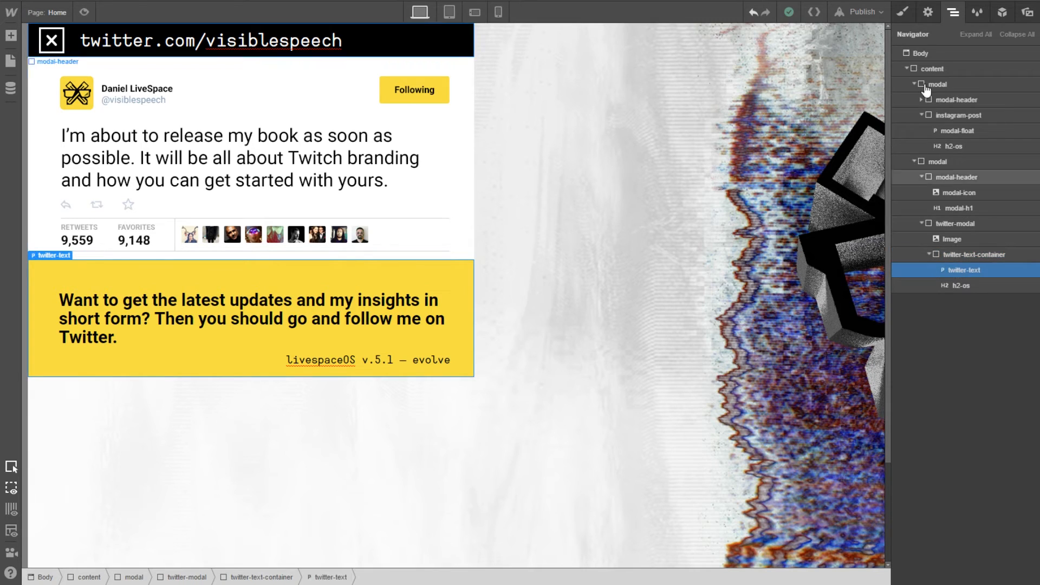
left_click(925, 13)
left_click(908, 21)
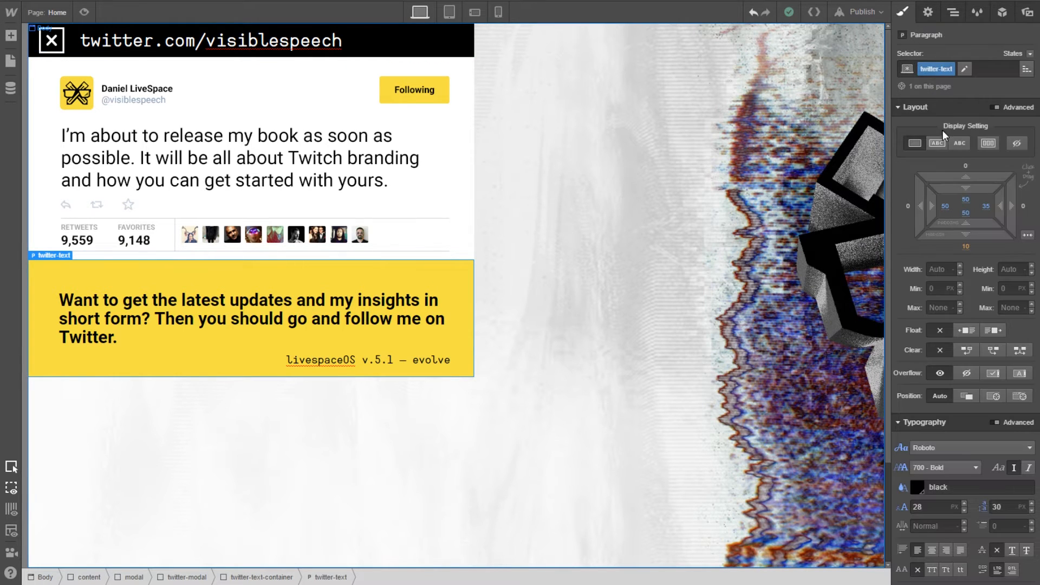
Change the position setting of the second modal's h2-os heading to Auto so it follows the paragraph in normal flow
left_click(953, 12)
left_click(970, 285)
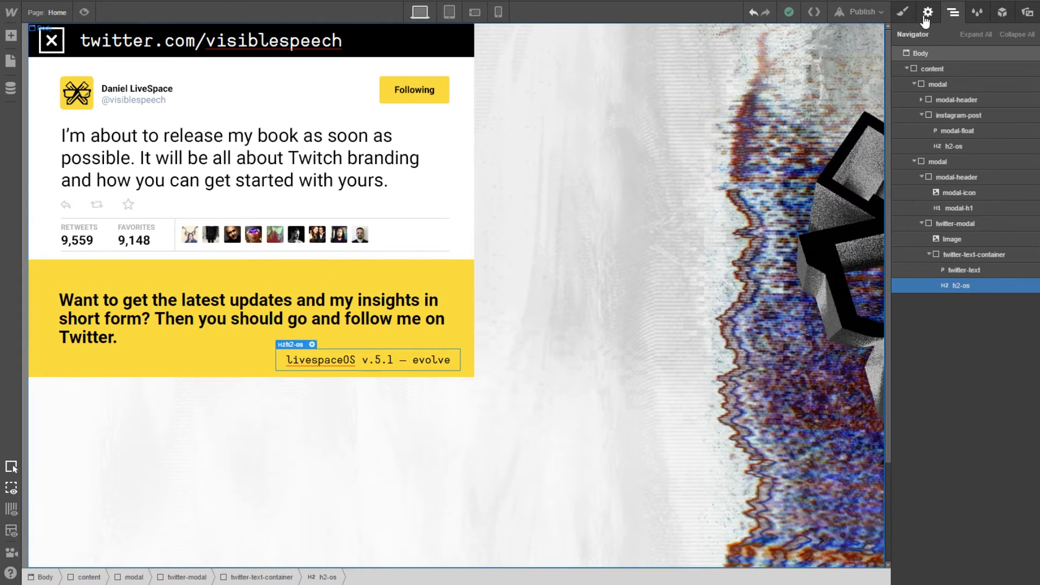
left_click(909, 12)
left_click(926, 13)
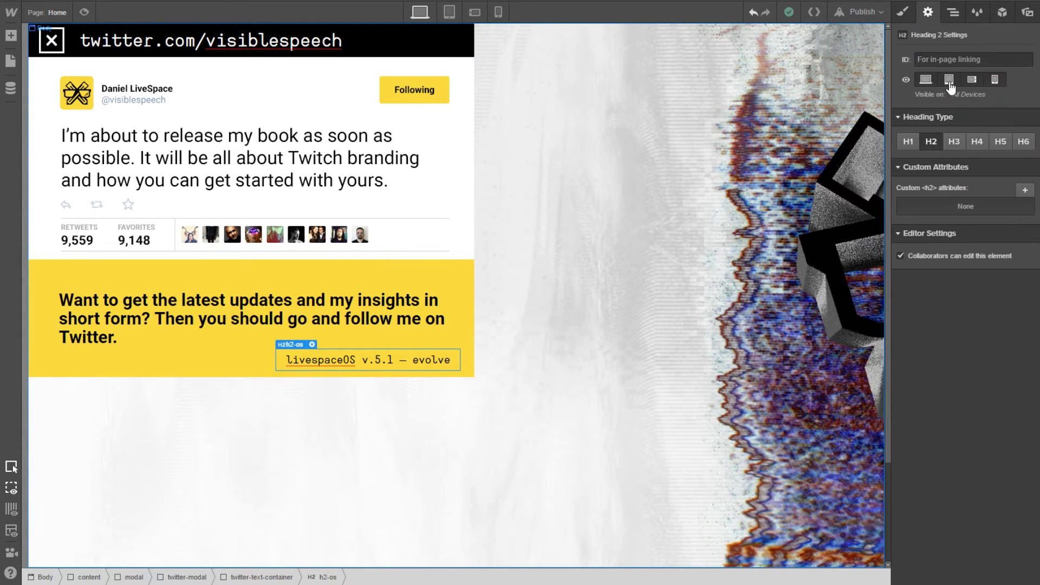
left_click(953, 12)
left_click(928, 13)
left_click(902, 12)
scroll(964, 249, "down", 3)
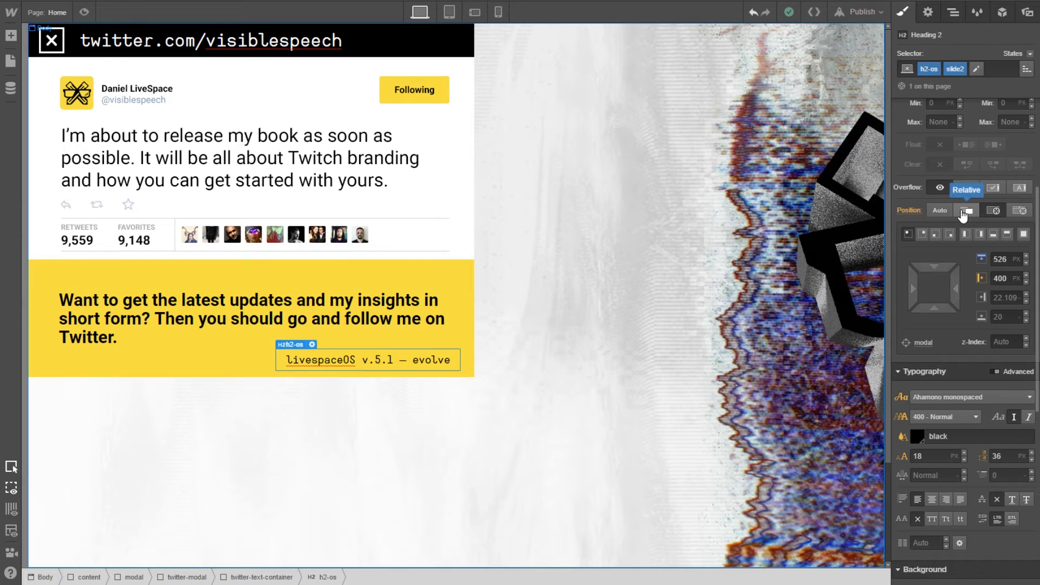
left_click(1019, 211)
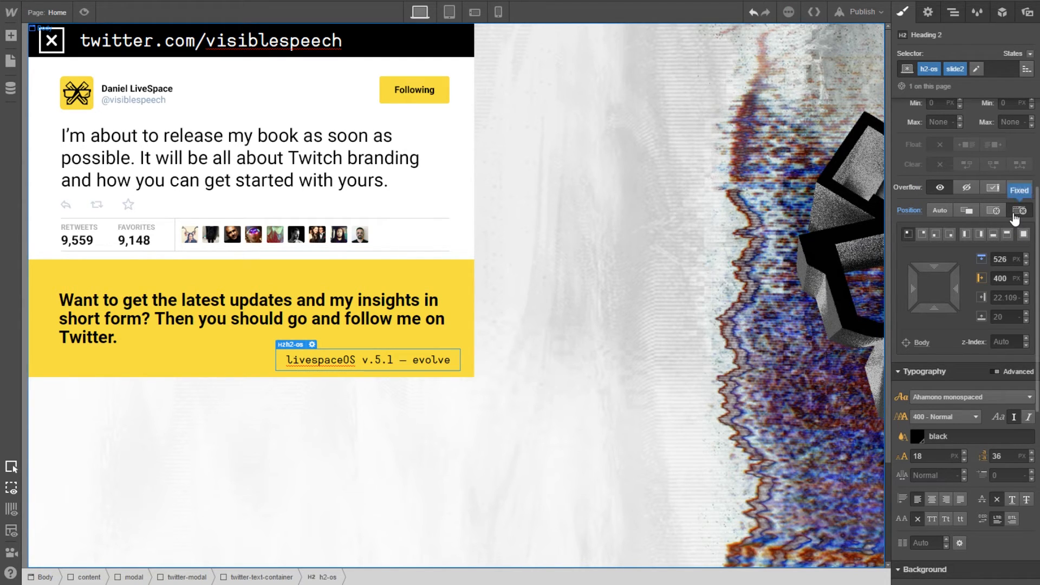
left_click(950, 215)
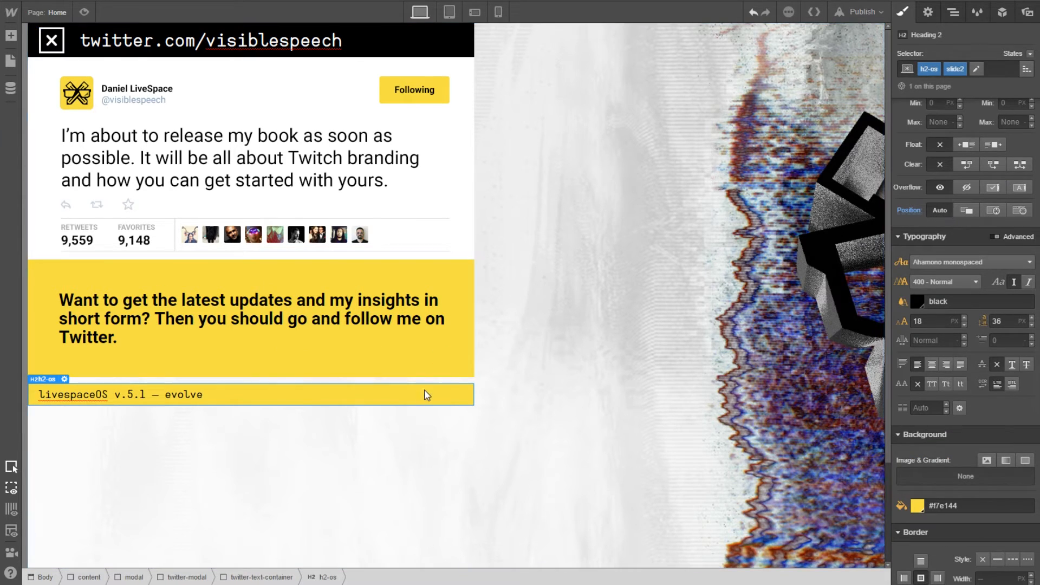
Set the twitter-text paragraph's bottom margin to 0 px
left_click(425, 367)
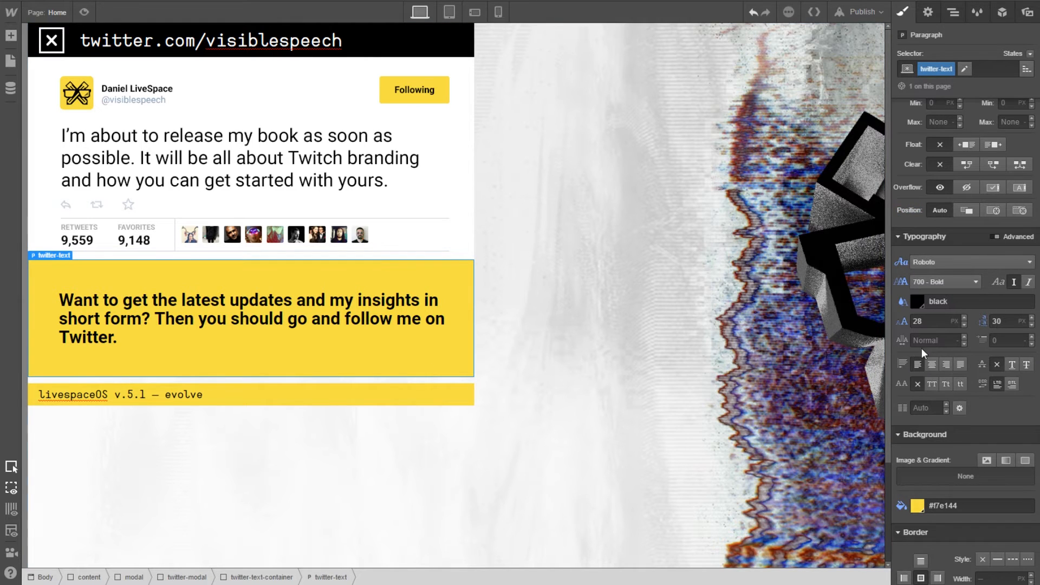
scroll(954, 348, "up", 2)
left_click(967, 248)
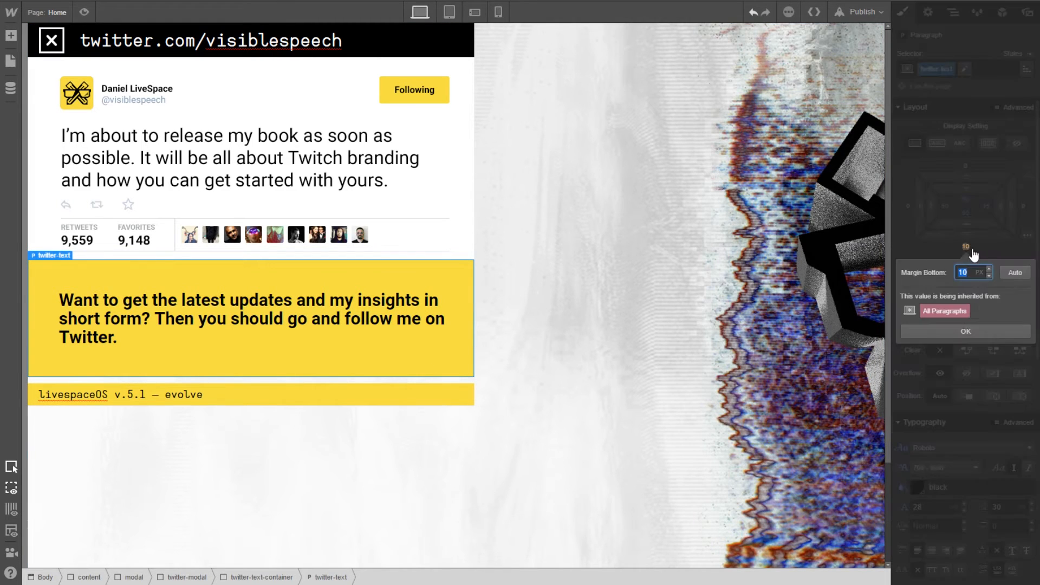
key("Return")
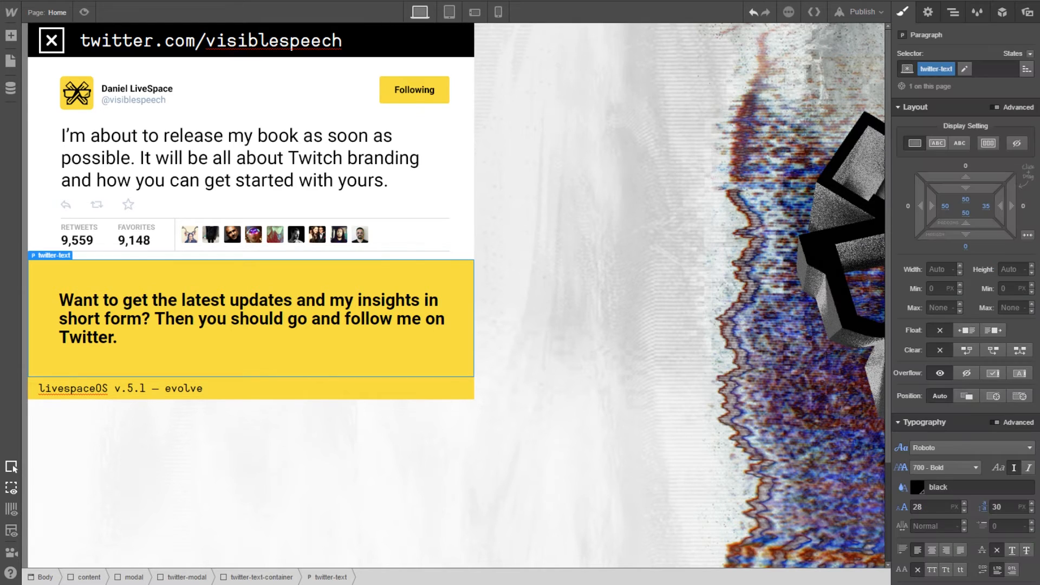
Set the twitter-text paragraph's bottom padding to 15 px
left_click(295, 434)
left_click(231, 358)
left_click_drag(972, 222, 976, 287)
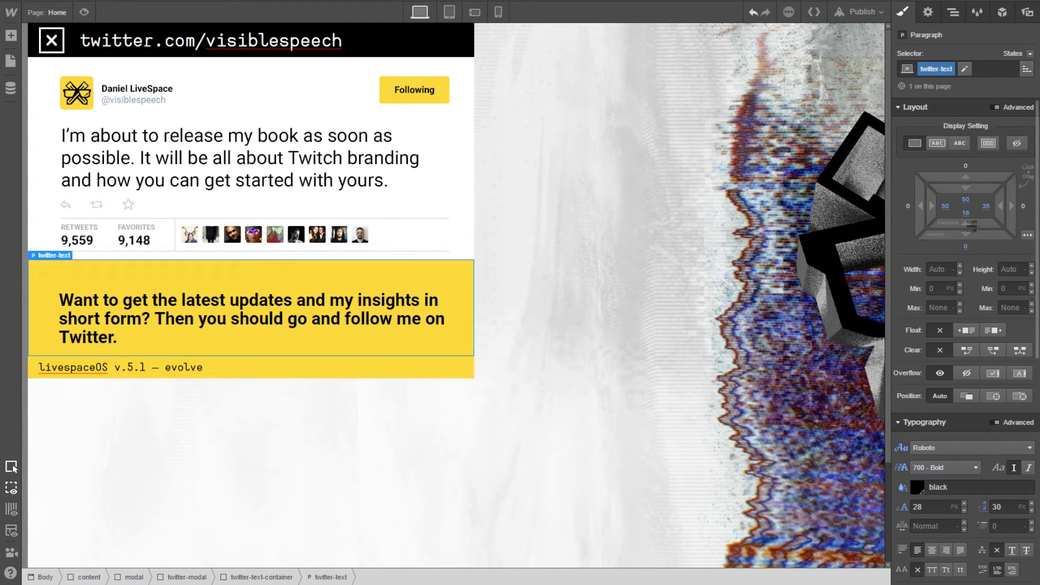
left_click(966, 215)
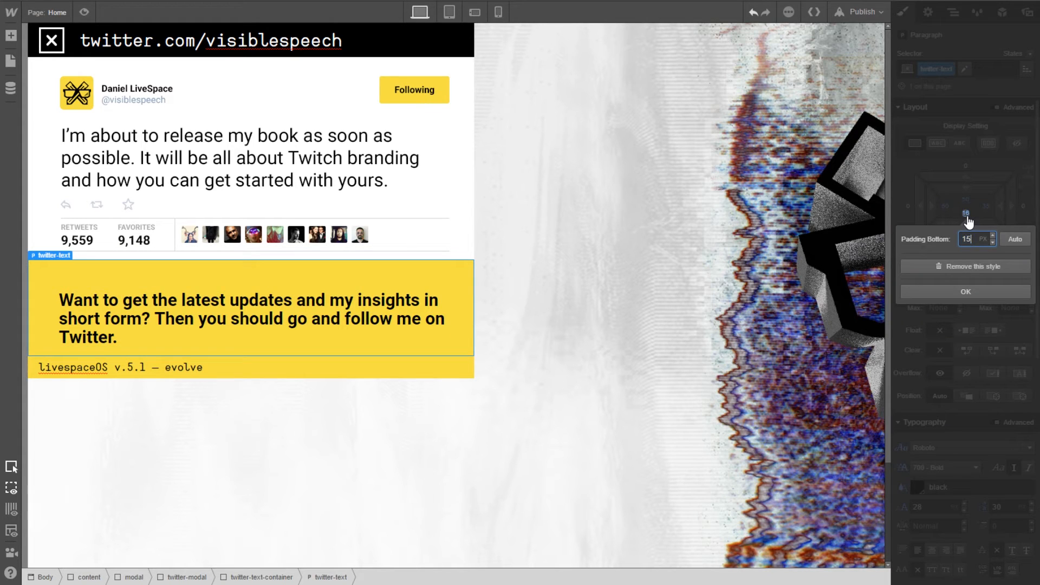
type("15")
key("Return")
Float the second modal's h2-os heading to the right
left_click(120, 375)
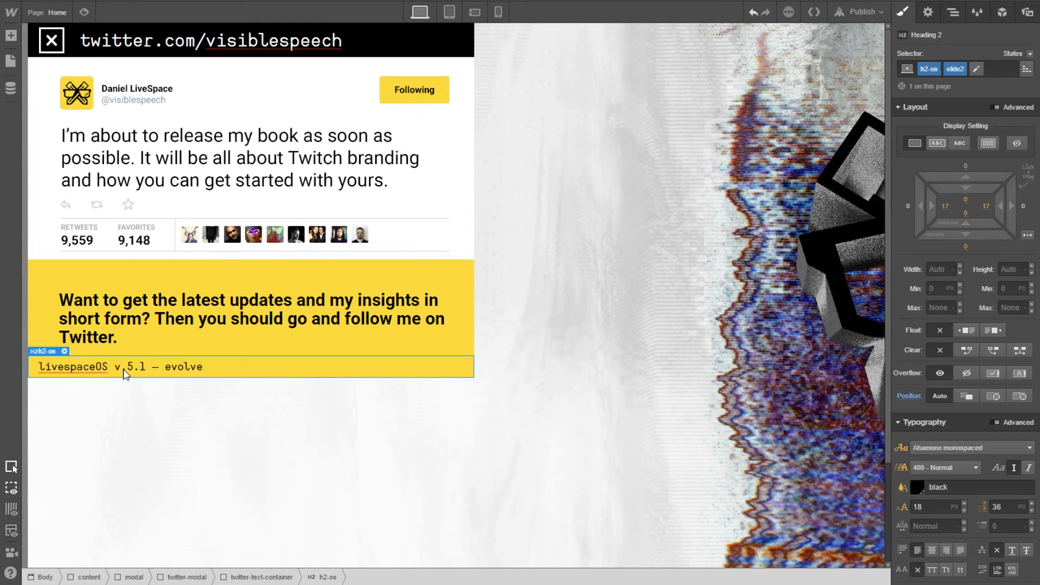
left_click(994, 332)
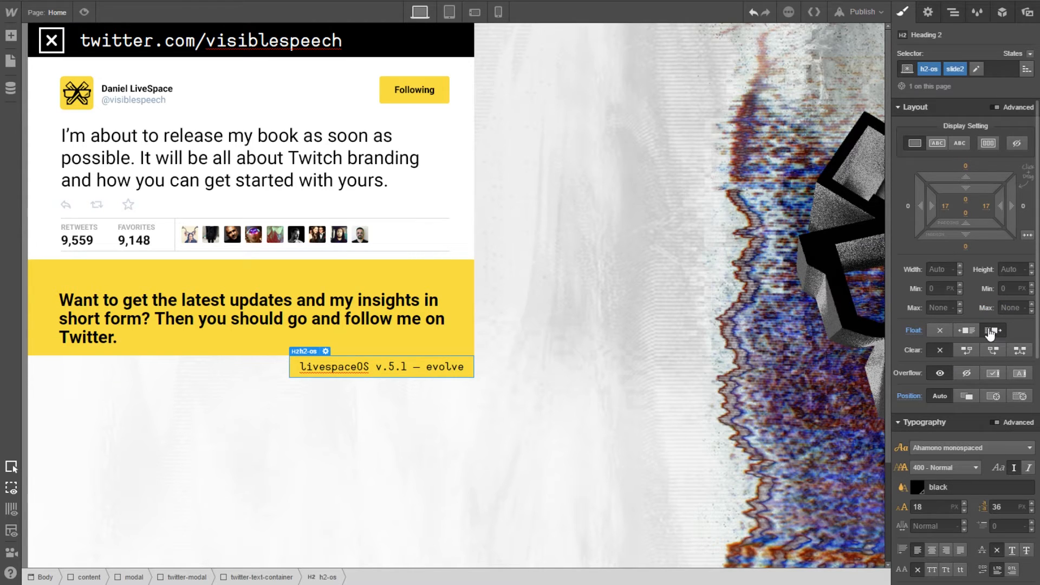
Try a width of 721 px on the h2-os heading and reset the width to Auto
left_click(943, 289)
left_click(941, 270)
type("721")
key("Return")
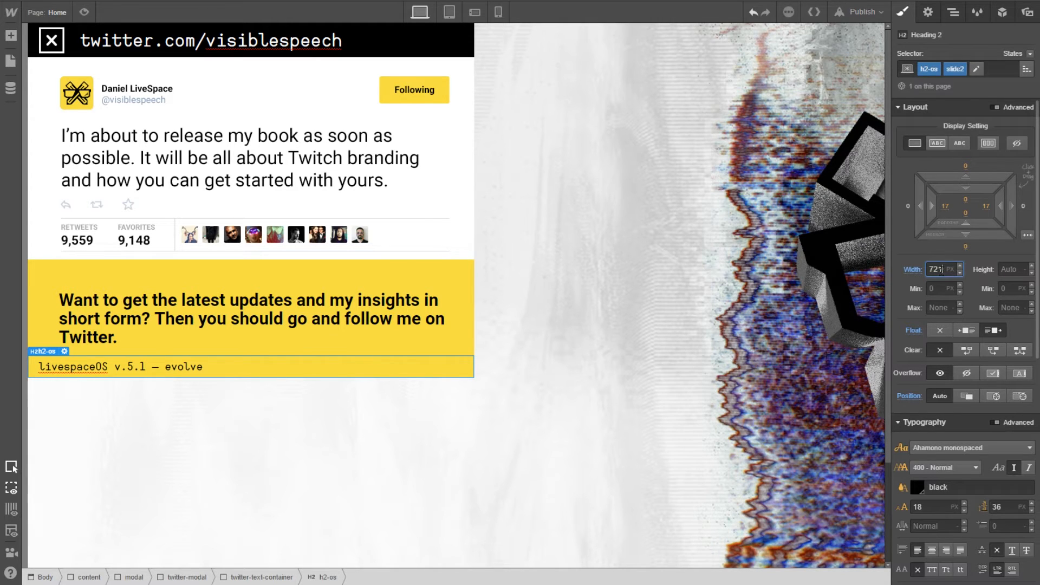
left_click(903, 271)
left_click(926, 288)
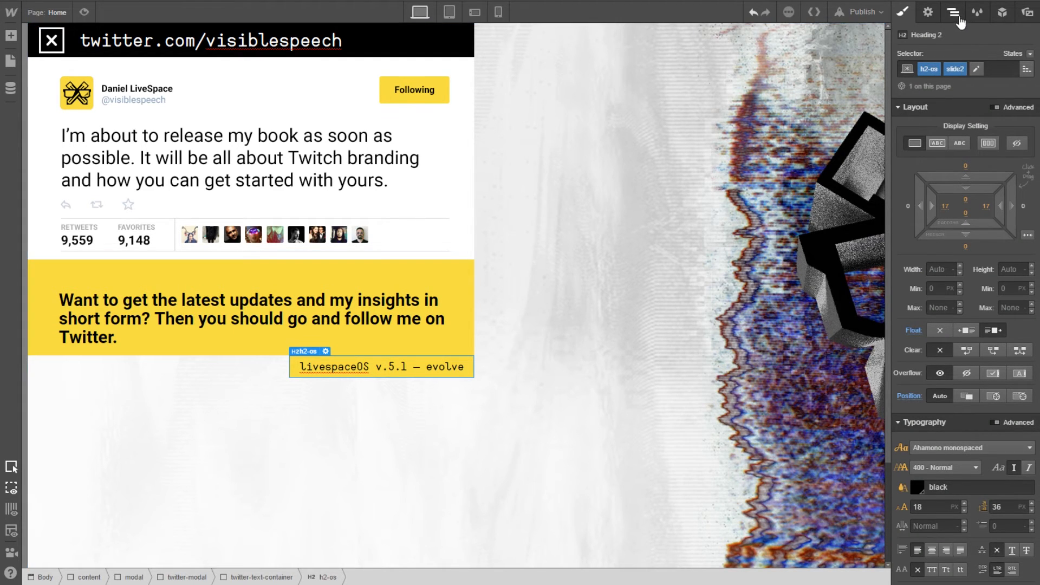
Fill the background of twitter-text-container with the saved yellow swatch #f7e144
left_click(705, 215)
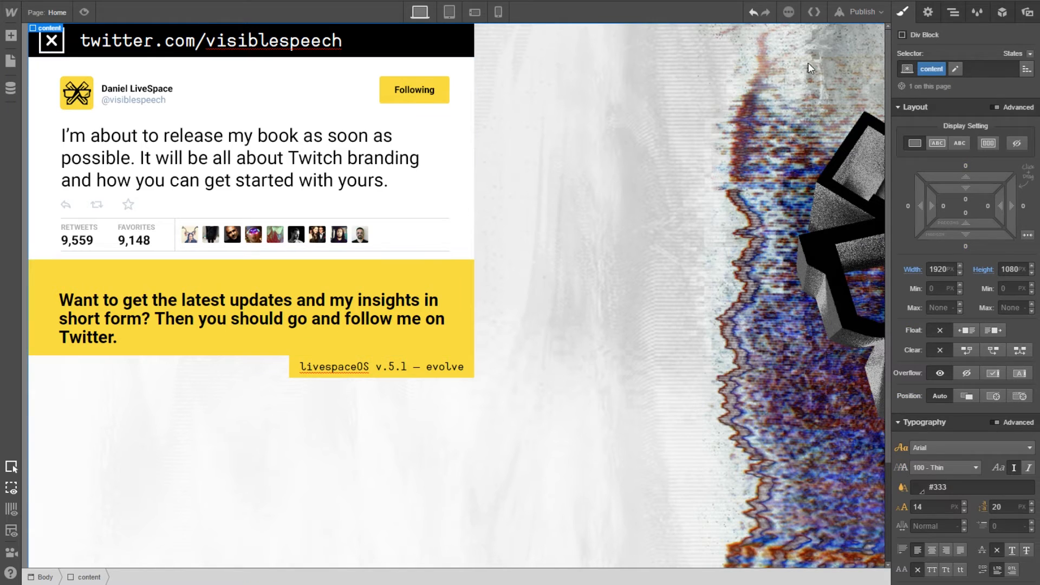
left_click(928, 12)
left_click(953, 12)
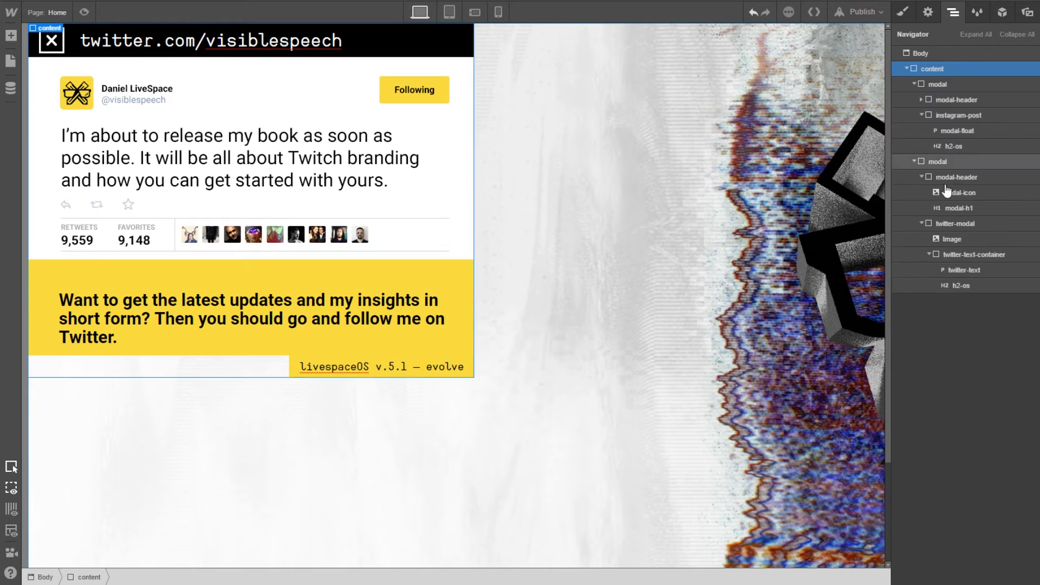
left_click(975, 254)
left_click(928, 13)
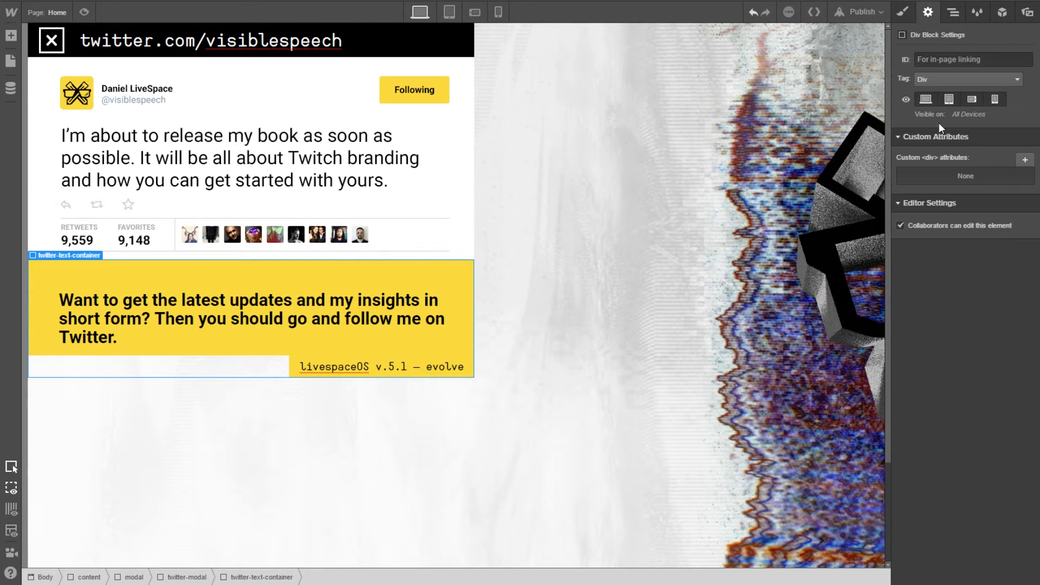
left_click(910, 14)
scroll(977, 457, "down", 3)
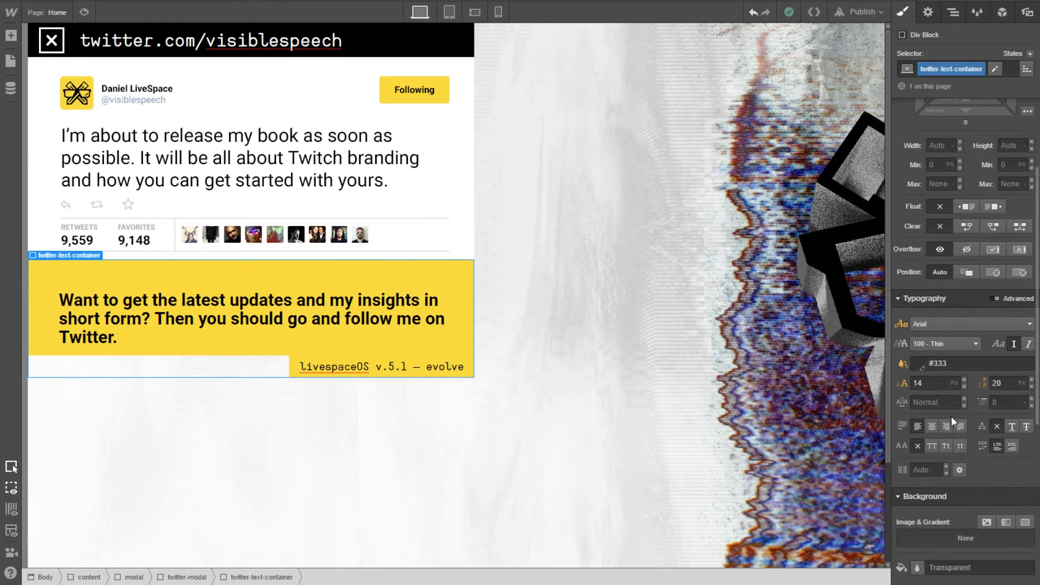
scroll(942, 374, "down", 5)
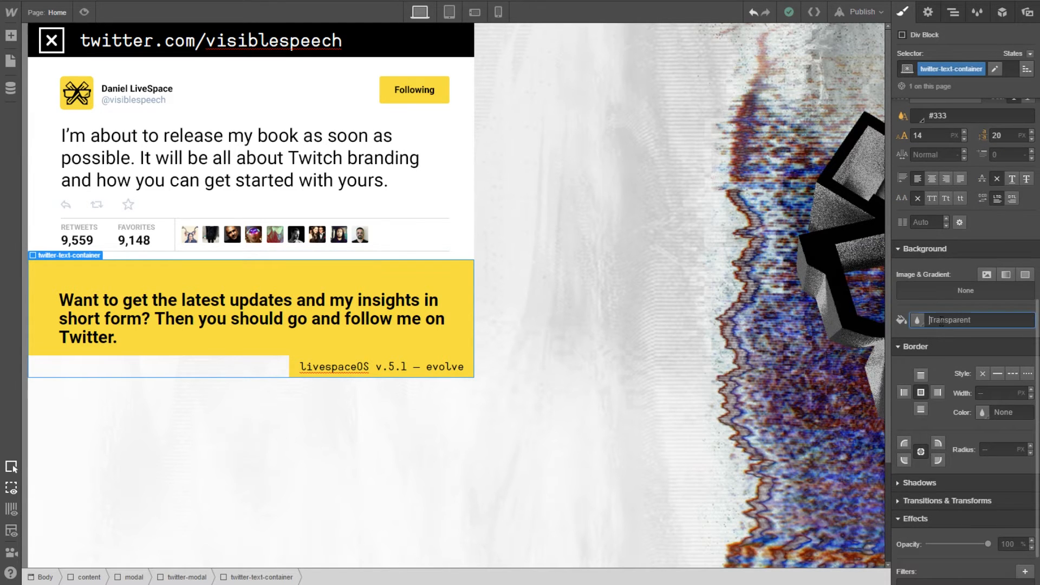
left_click(921, 323)
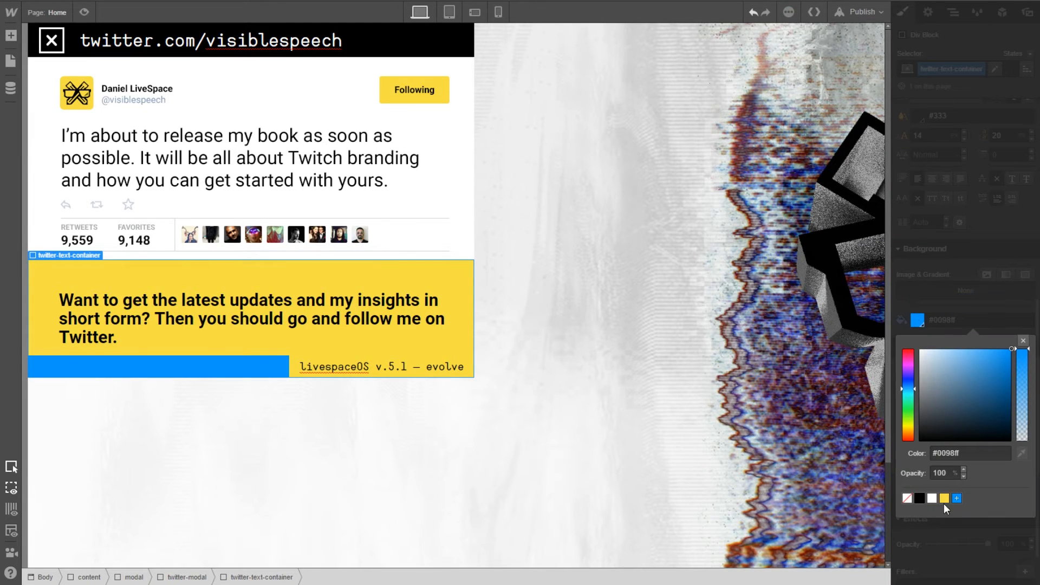
left_click(944, 498)
left_click(927, 304)
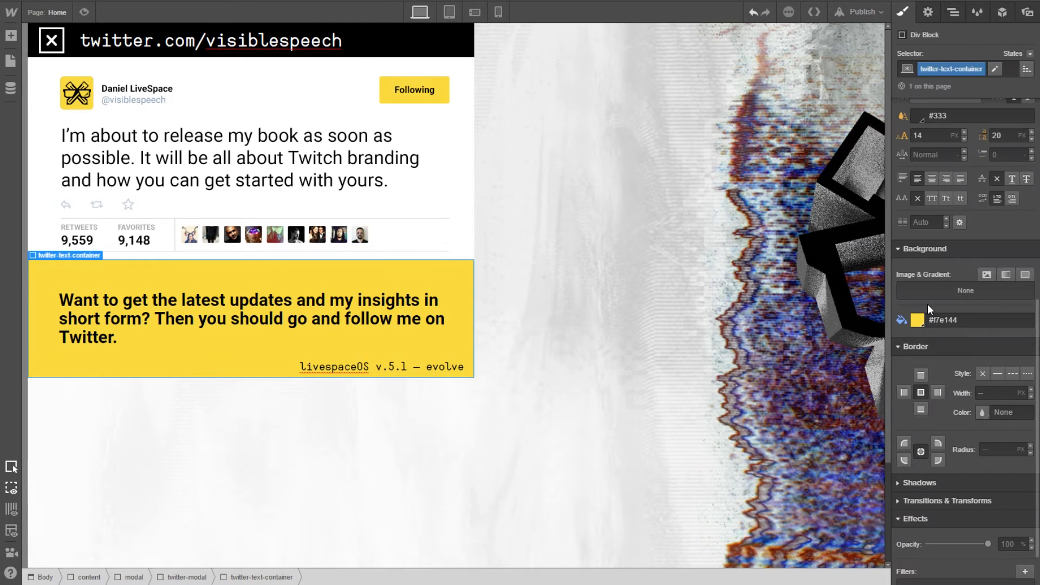
Show the first modal (slide1) beneath the Twitter modal by setting its display to block
left_click(872, 320)
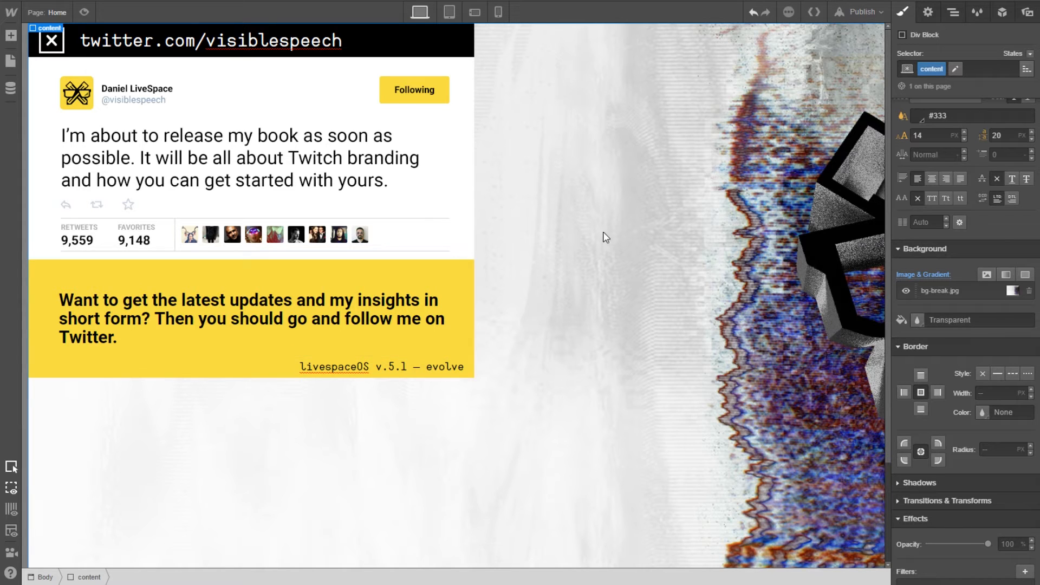
scroll(975, 162, "up", 8)
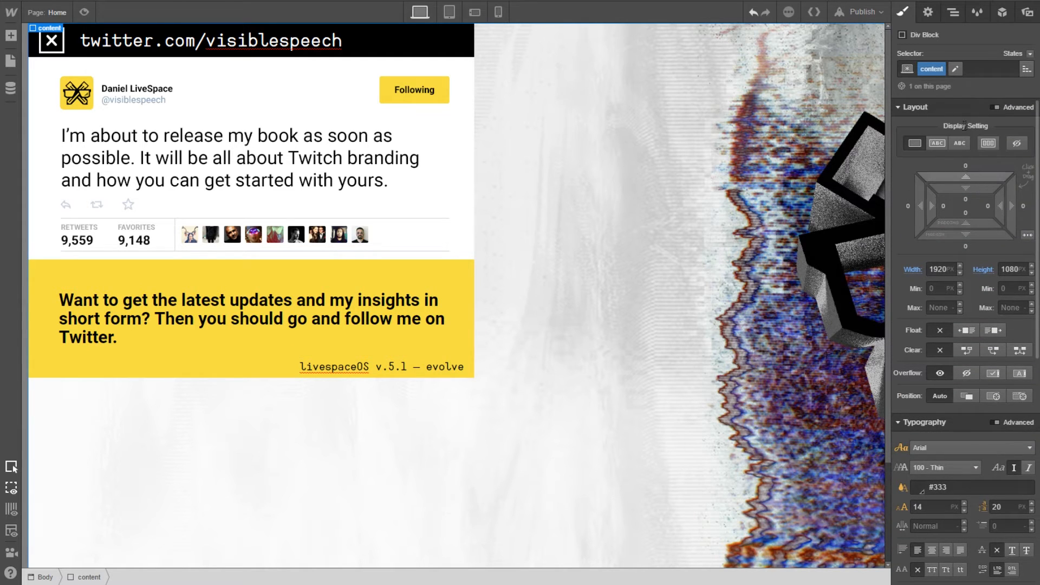
left_click(951, 13)
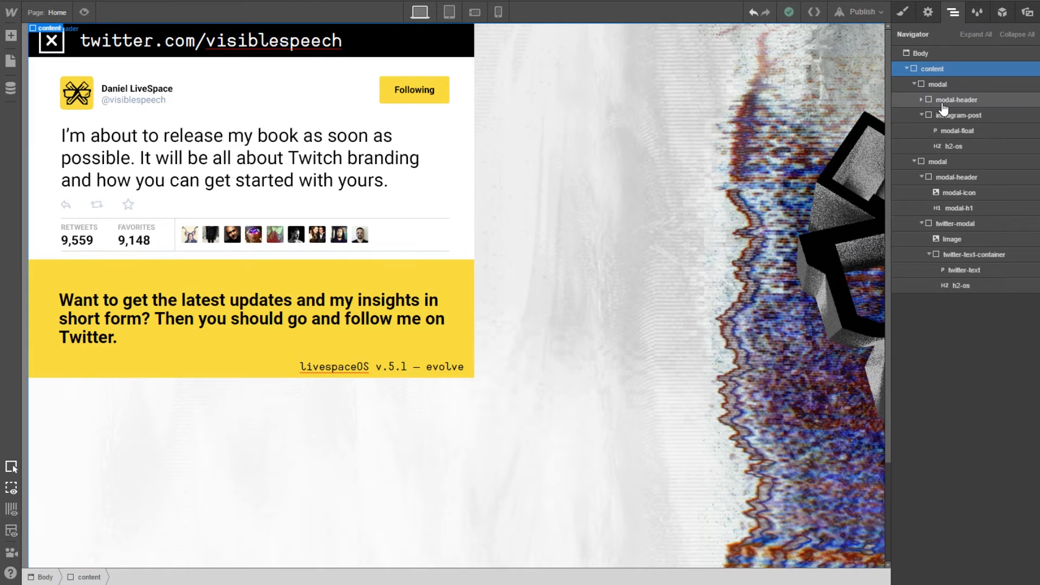
left_click(938, 84)
left_click(903, 12)
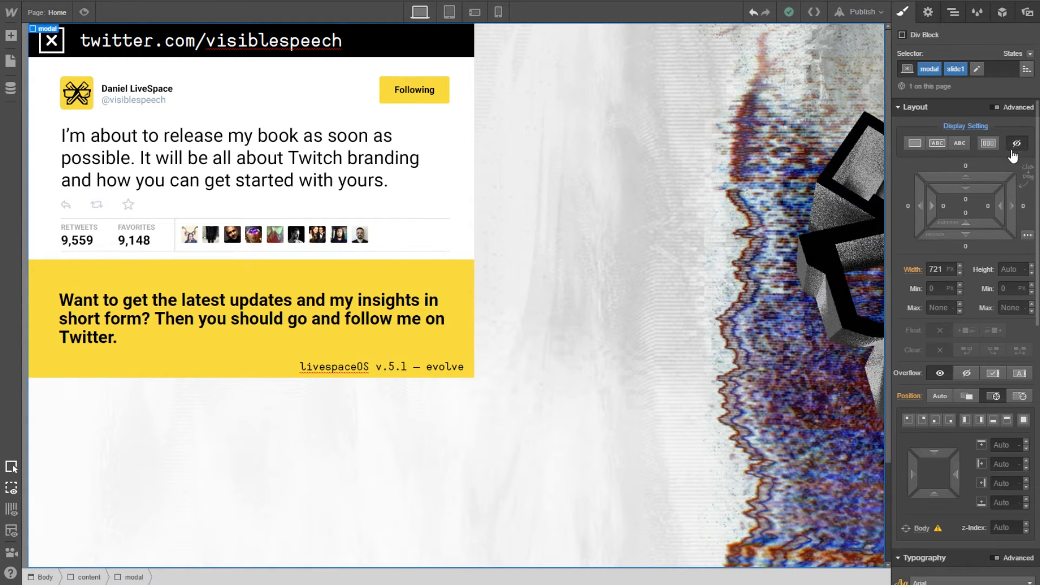
left_click(914, 145)
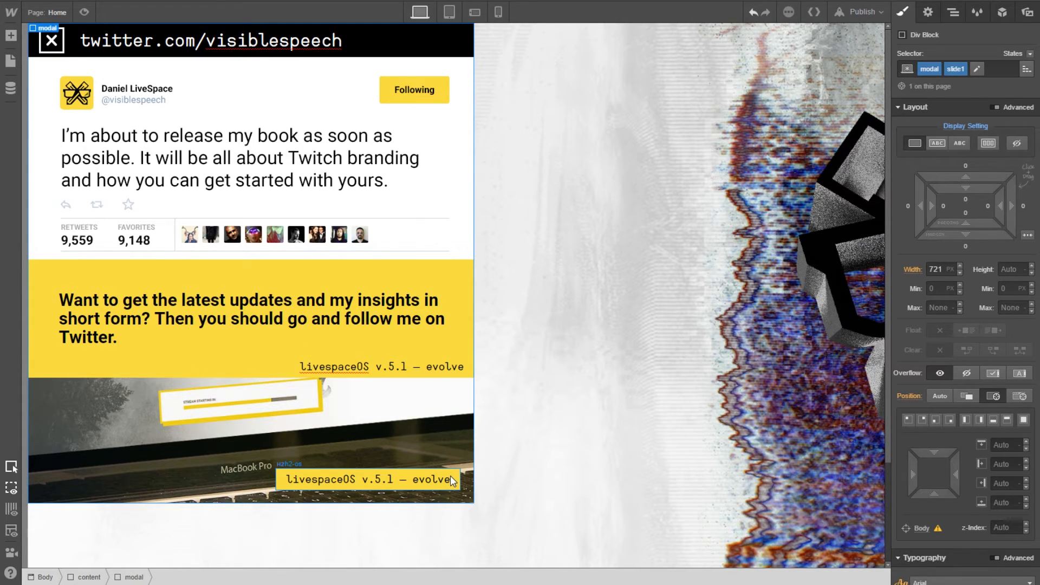
Set the Twitter modal's h2-os heading padding to 34 px on the right and 17 px at the bottom
left_click(467, 366)
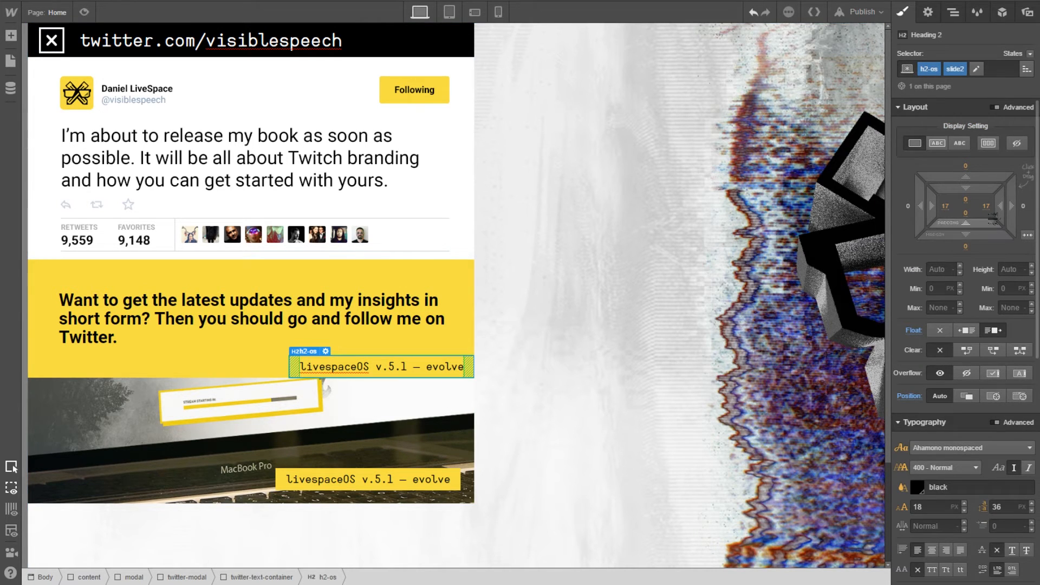
left_click_drag(986, 207, 979, 217)
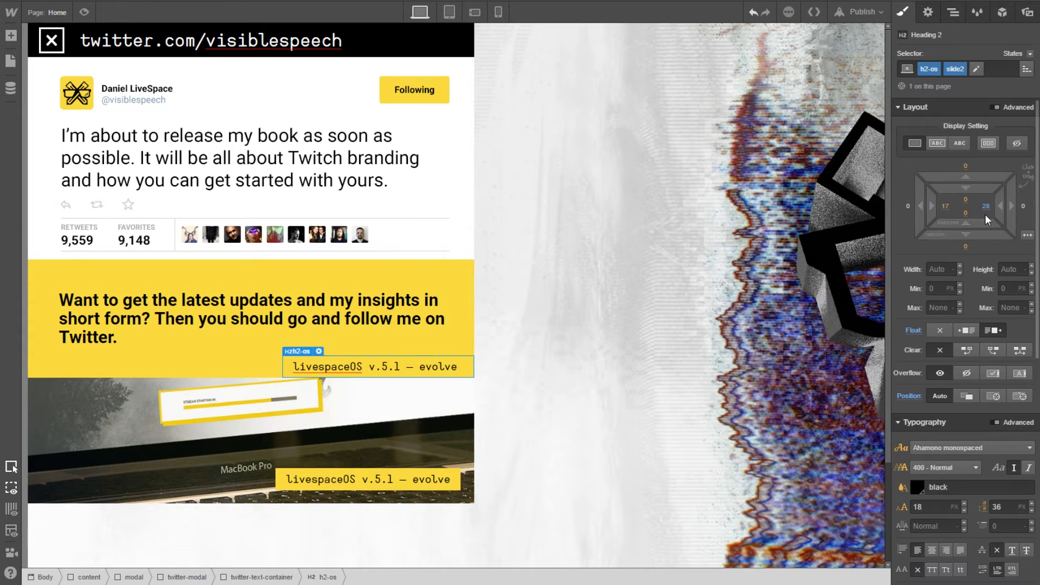
left_click(986, 206)
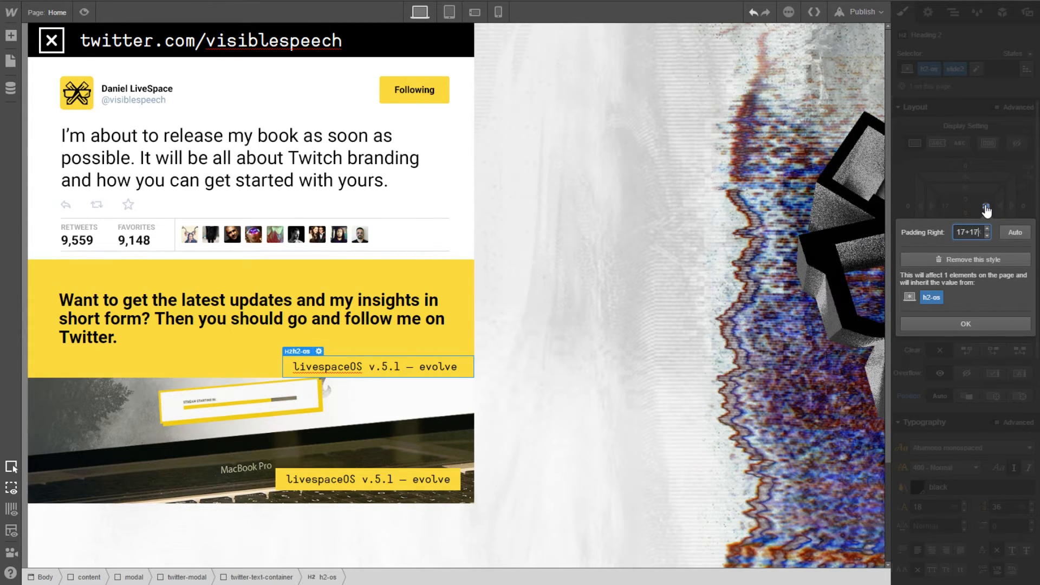
key("Return")
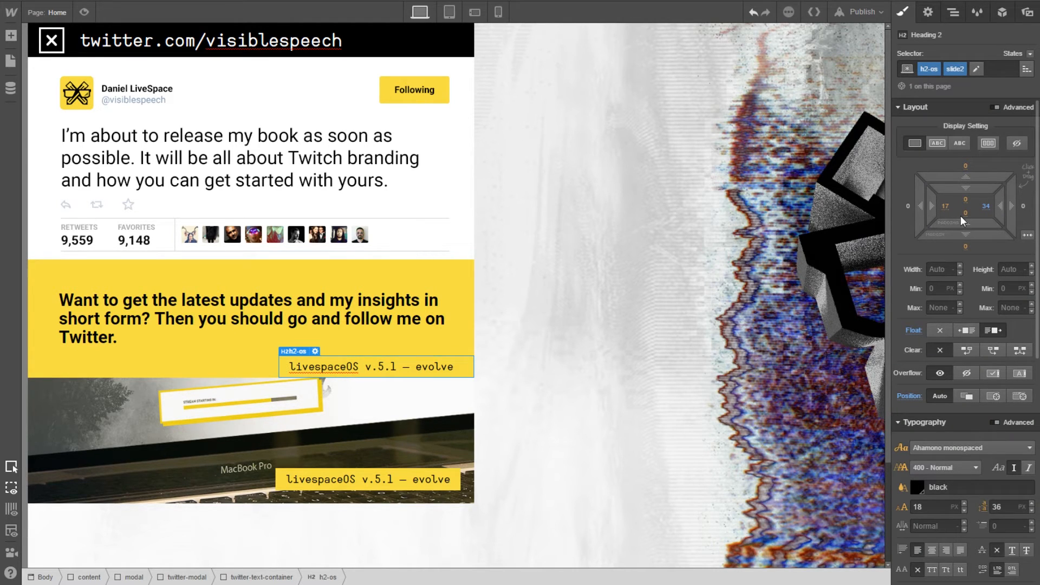
left_click(965, 215)
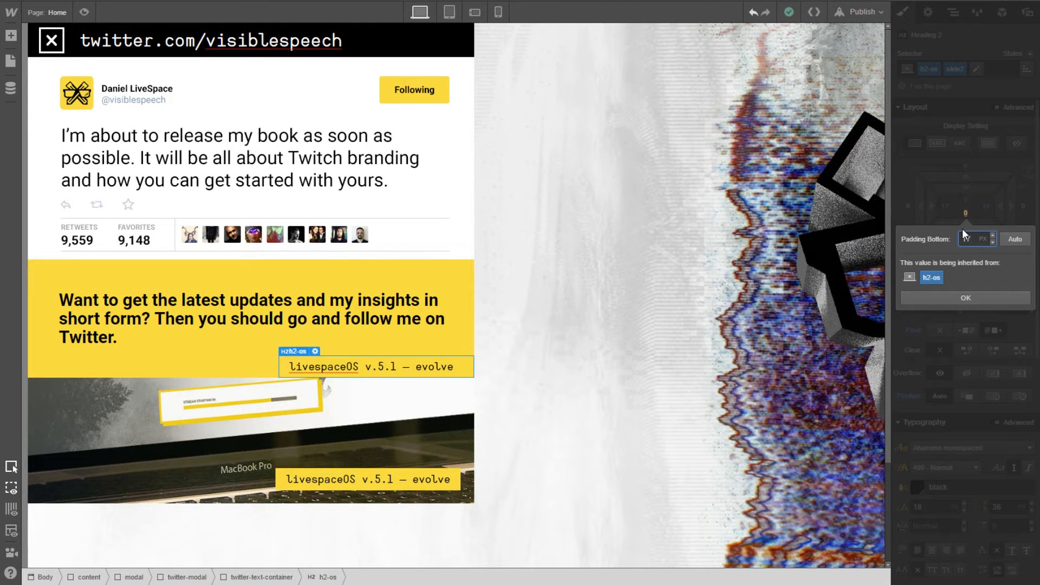
type("17")
key("Return")
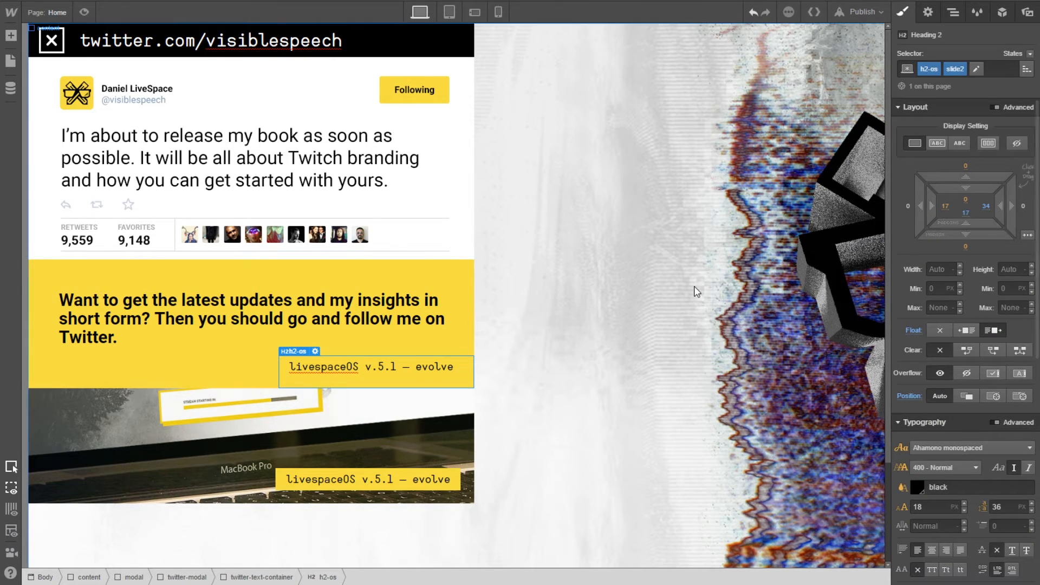
left_click(599, 327)
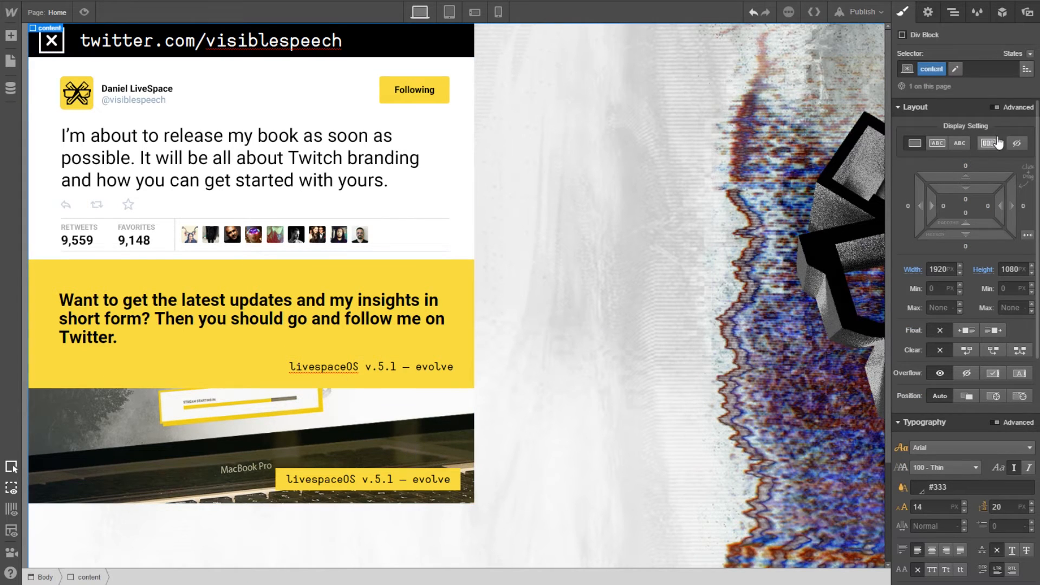
Hide the first modal (slide1) by setting its display to none
left_click(932, 14)
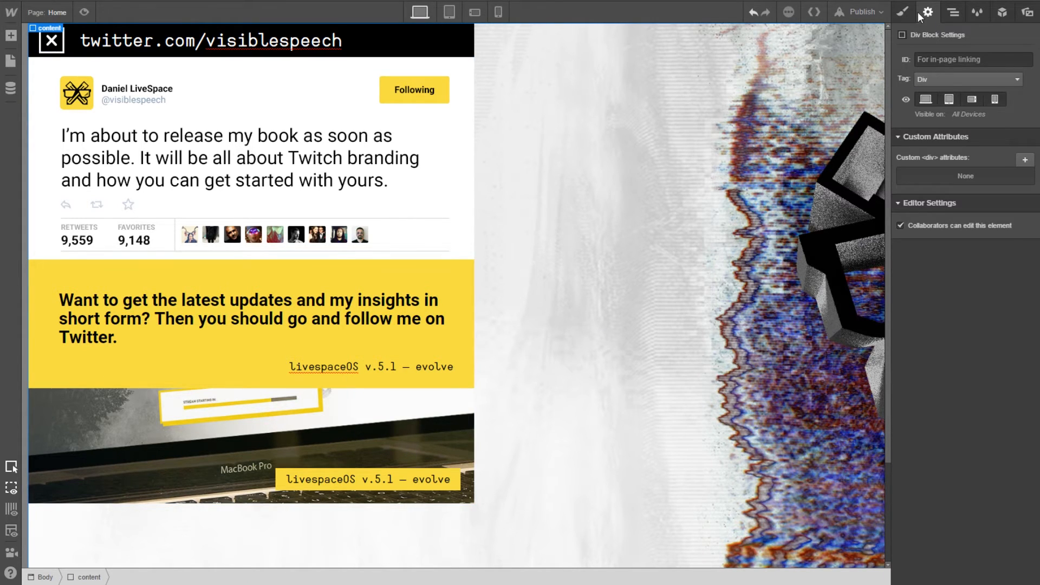
left_click(905, 11)
left_click(953, 12)
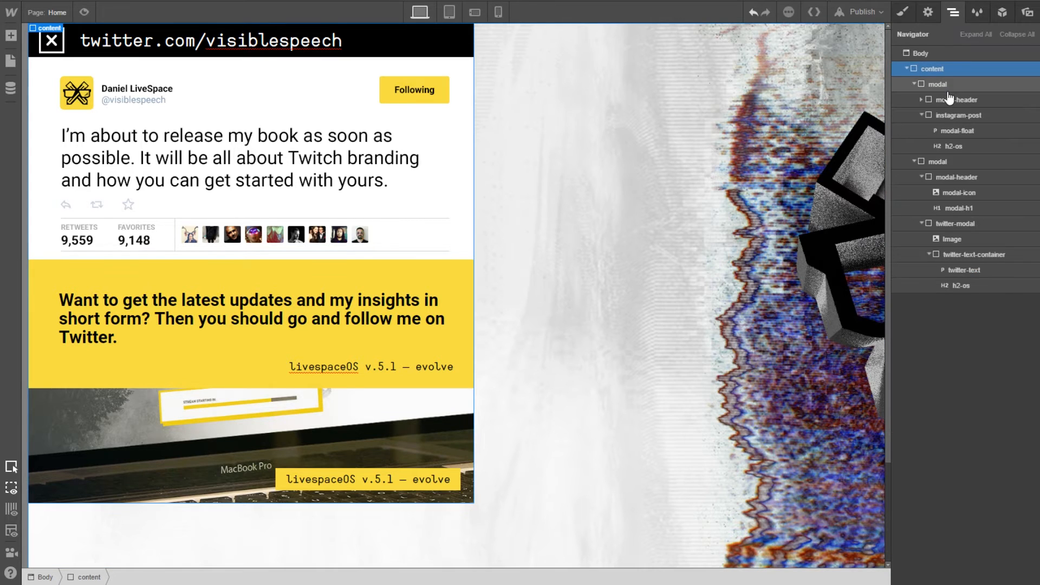
left_click(946, 87)
left_click(940, 99)
left_click(920, 85)
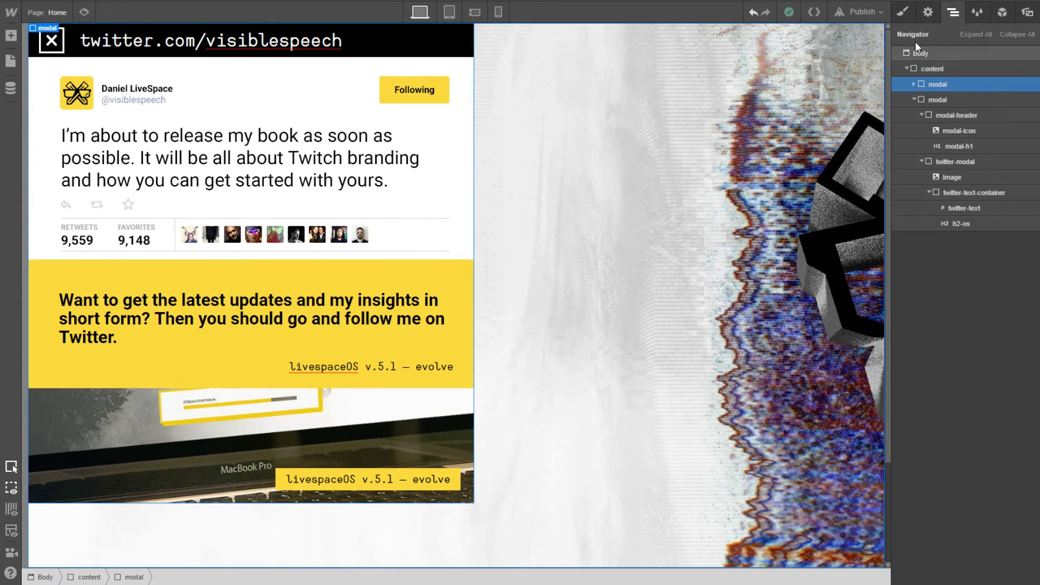
left_click(928, 13)
key("s")
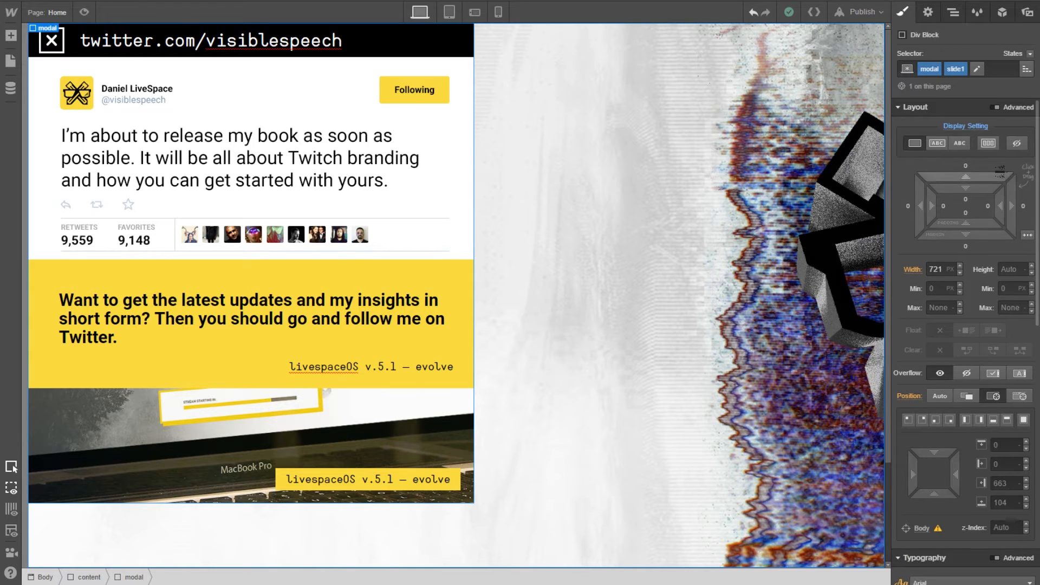
left_click(1016, 143)
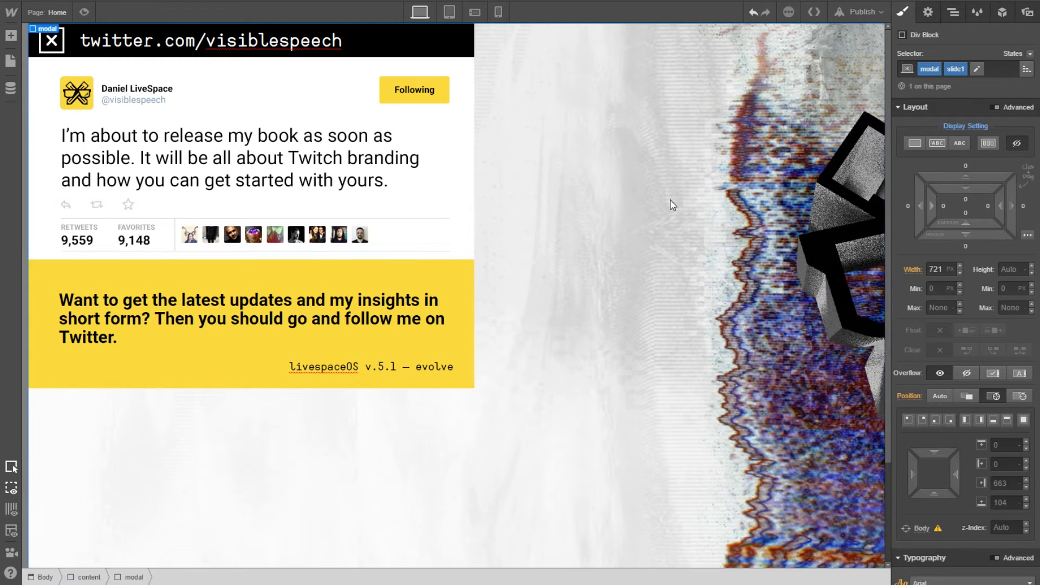
scroll(670, 200, "down", 2)
scroll(647, 204, "up", 2)
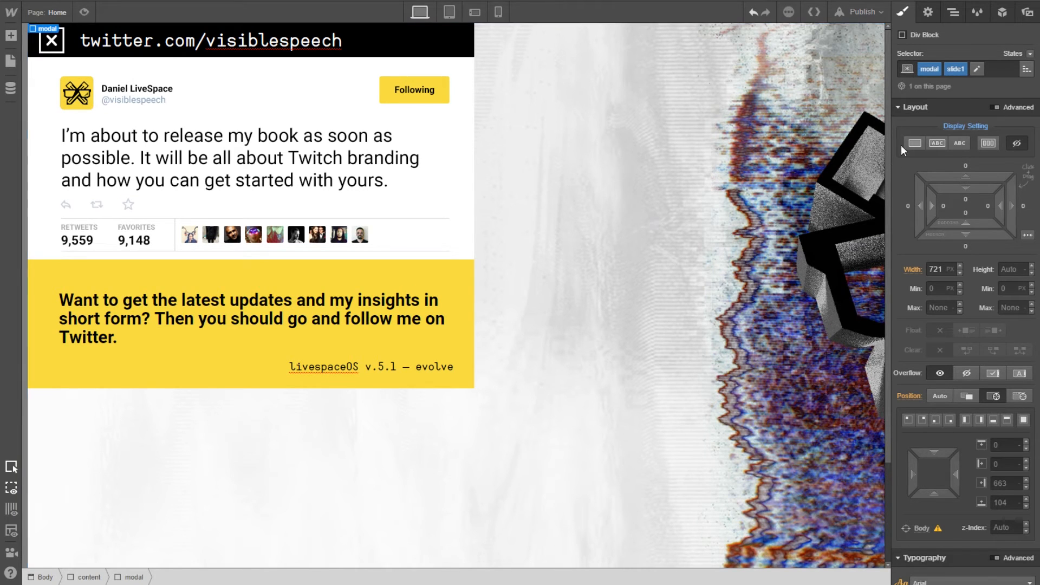
Duplicate the Twitter modal as a third modal inside the content block
left_click(945, 13)
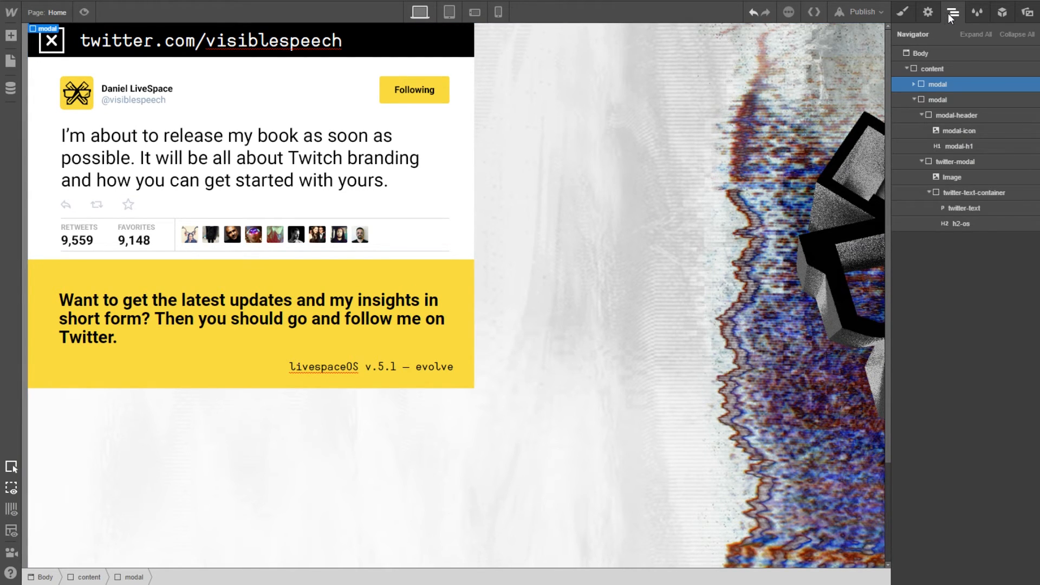
left_click(914, 100)
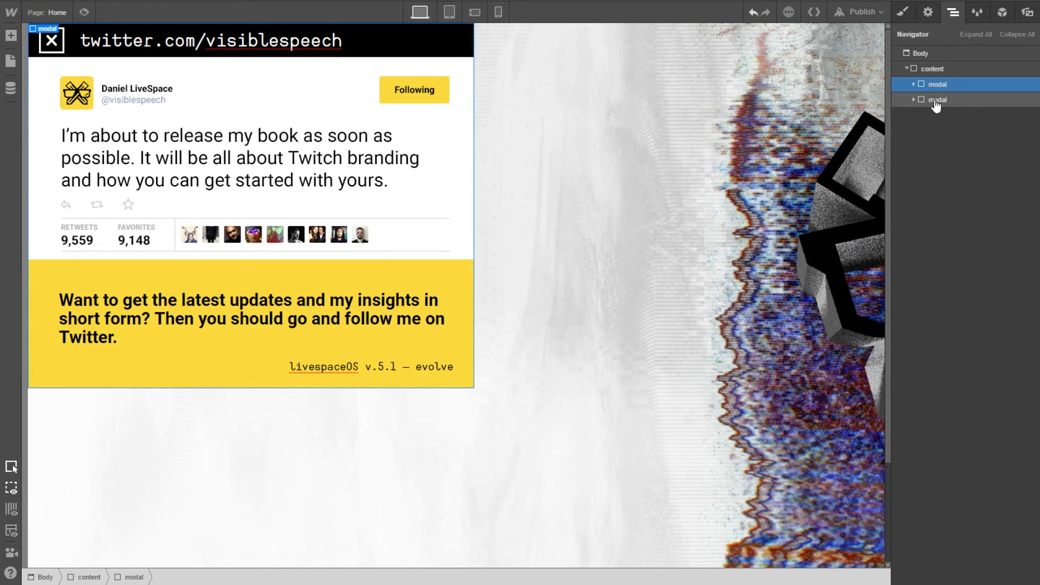
left_click(936, 100)
mouse_move(943, 106)
left_mouse_down()
mouse_move(943, 115)
mouse_move(950, 97)
left_mouse_up()
left_click(943, 89)
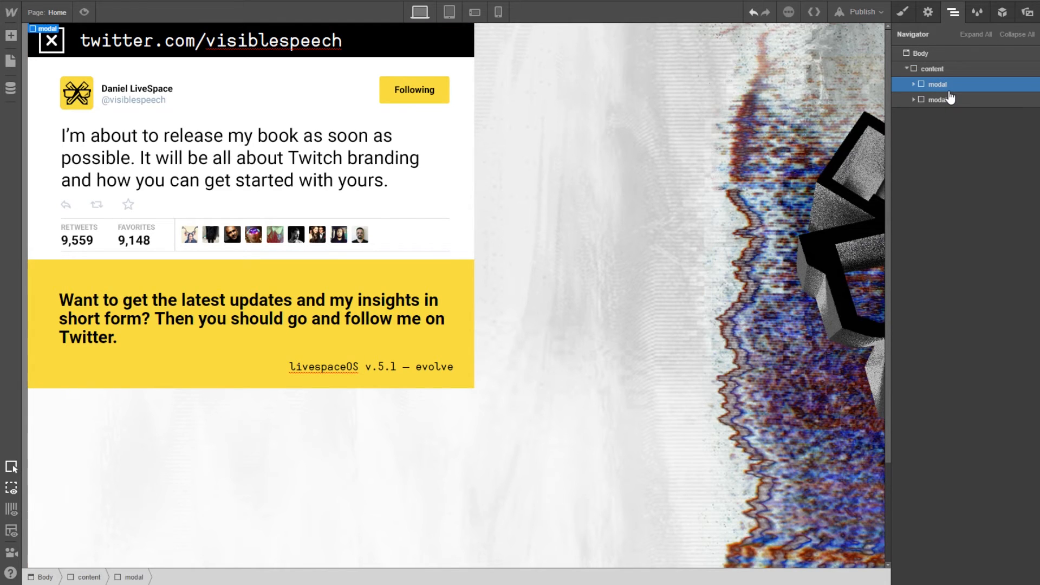
left_click(915, 102)
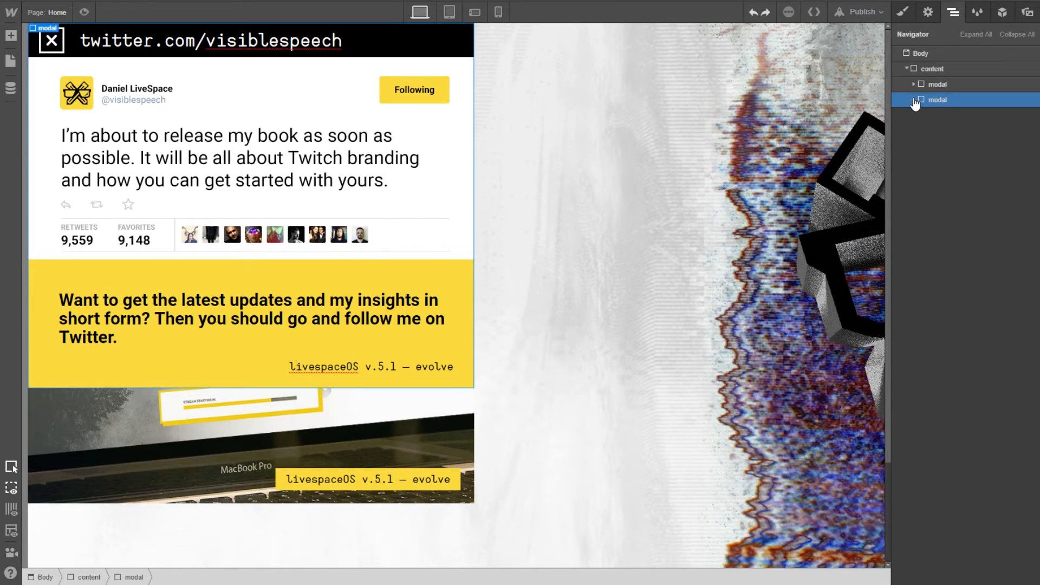
left_click(914, 100)
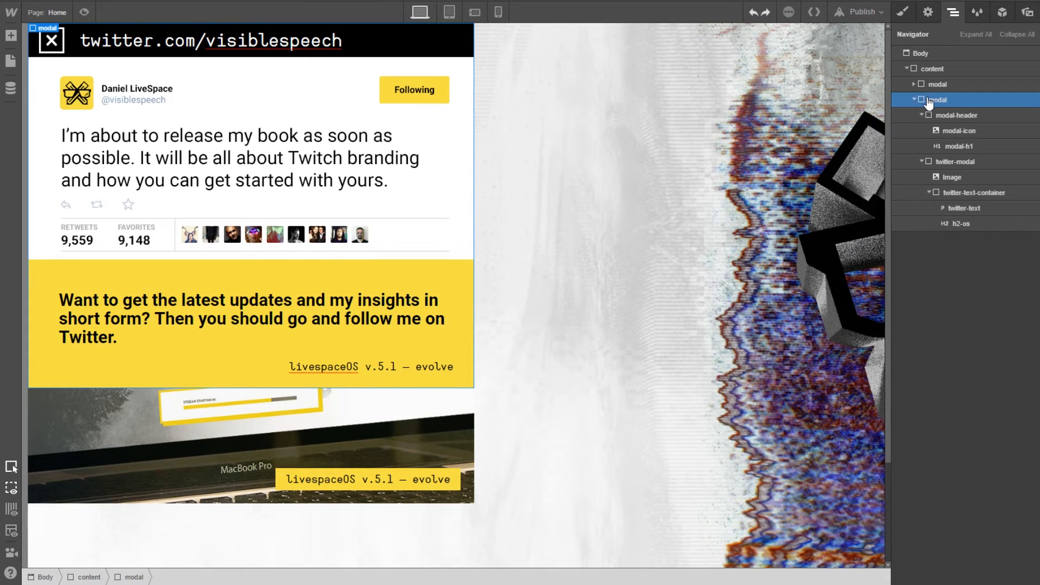
left_click(941, 87)
left_click(942, 101)
left_click_drag(949, 103, 926, 122)
left_click(935, 88)
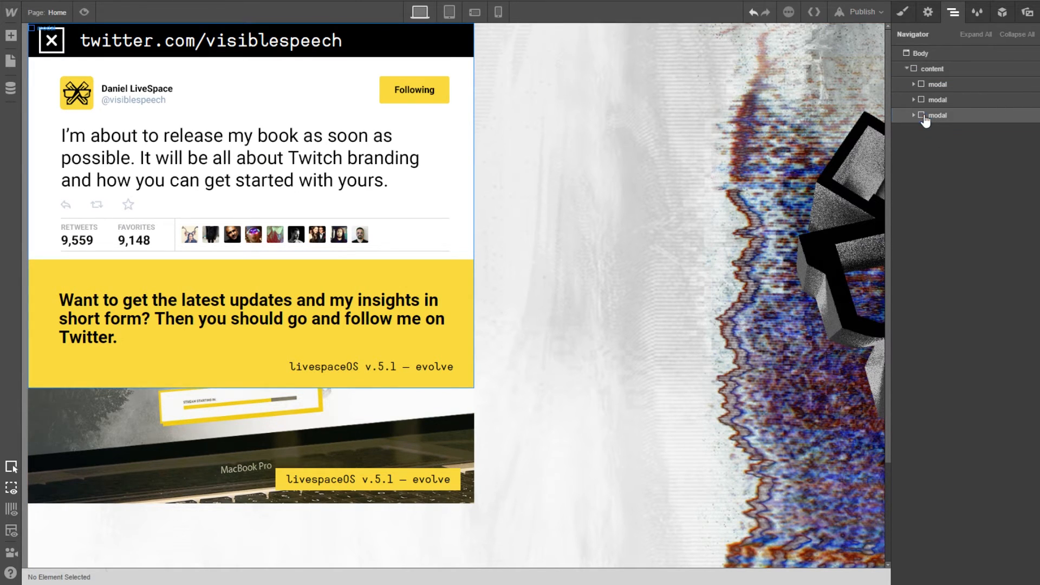
Replace the slide2 combo class on the third modal with a new combo class named slide3
left_click(924, 120)
left_click(916, 118)
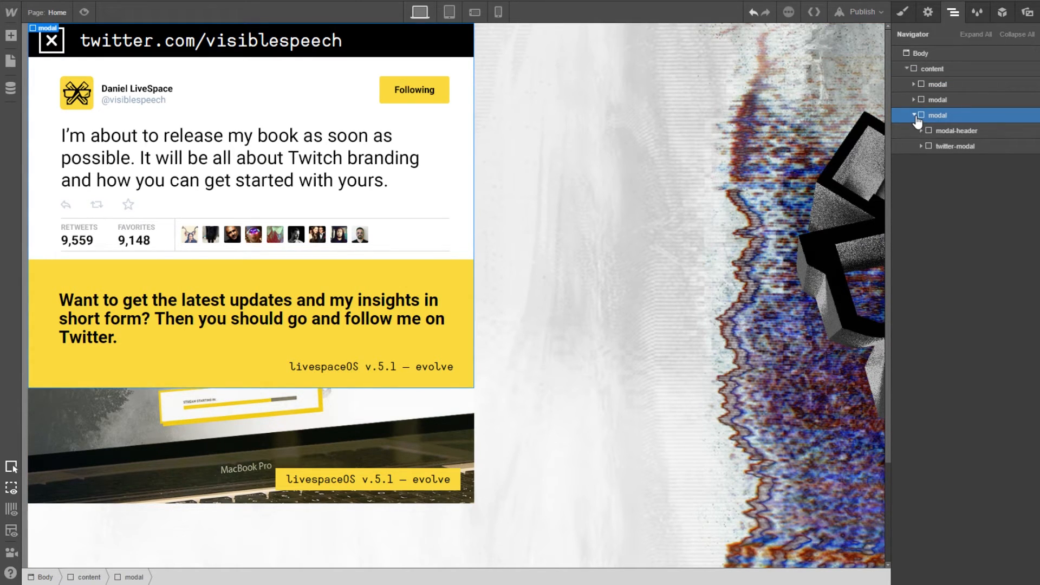
left_click(932, 21)
left_click(912, 16)
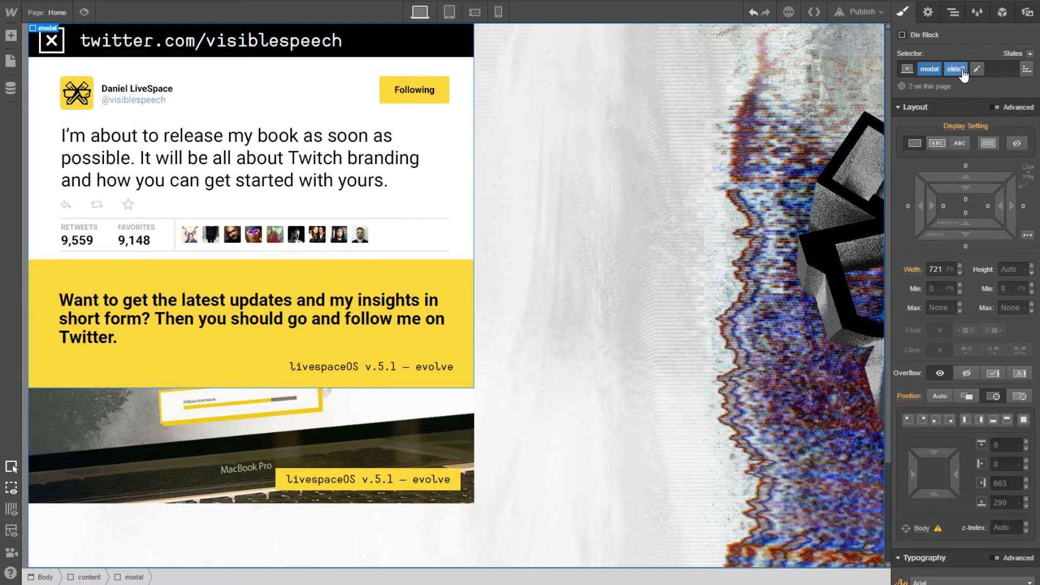
left_click(962, 75)
key("BackSpace")
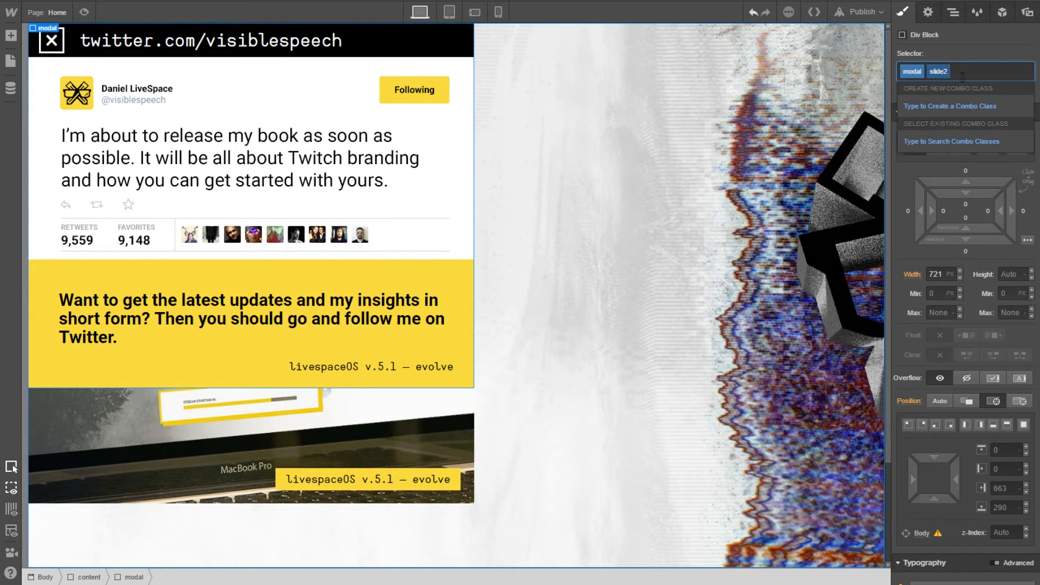
type("slidr")
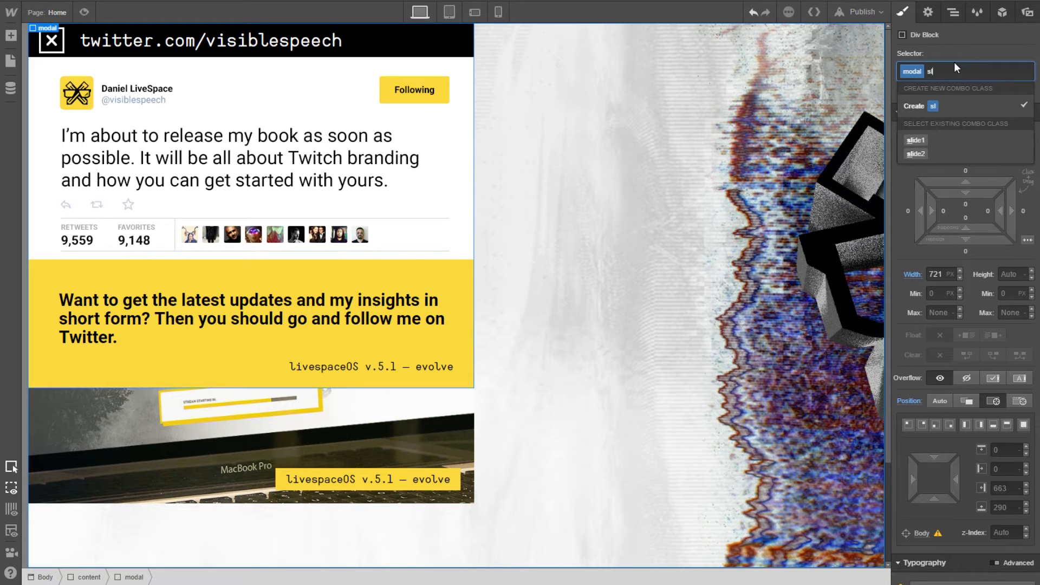
type("3")
key("BackSpace")
key("BackSpace")
type("e3")
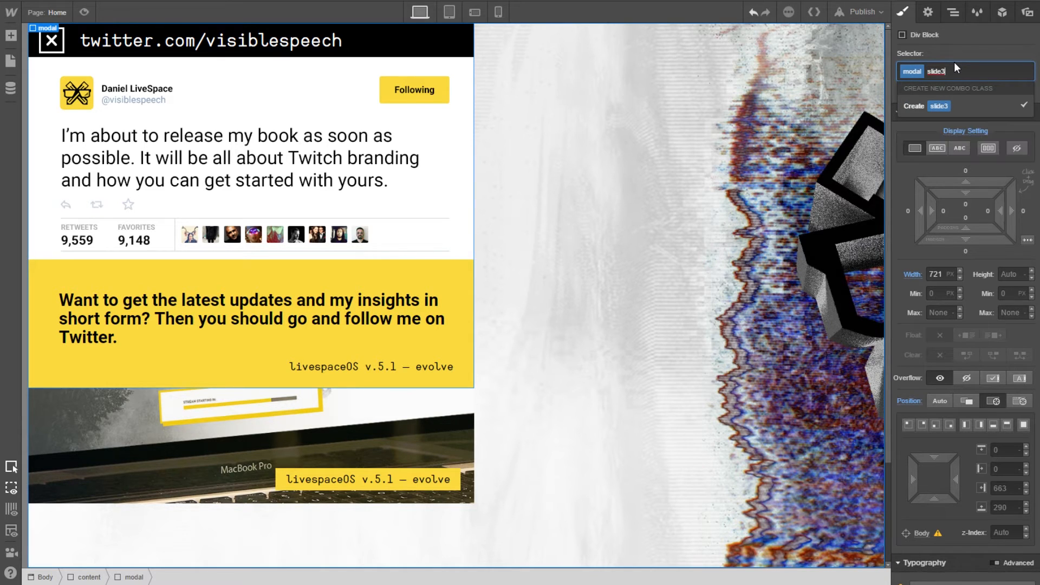
key("Return")
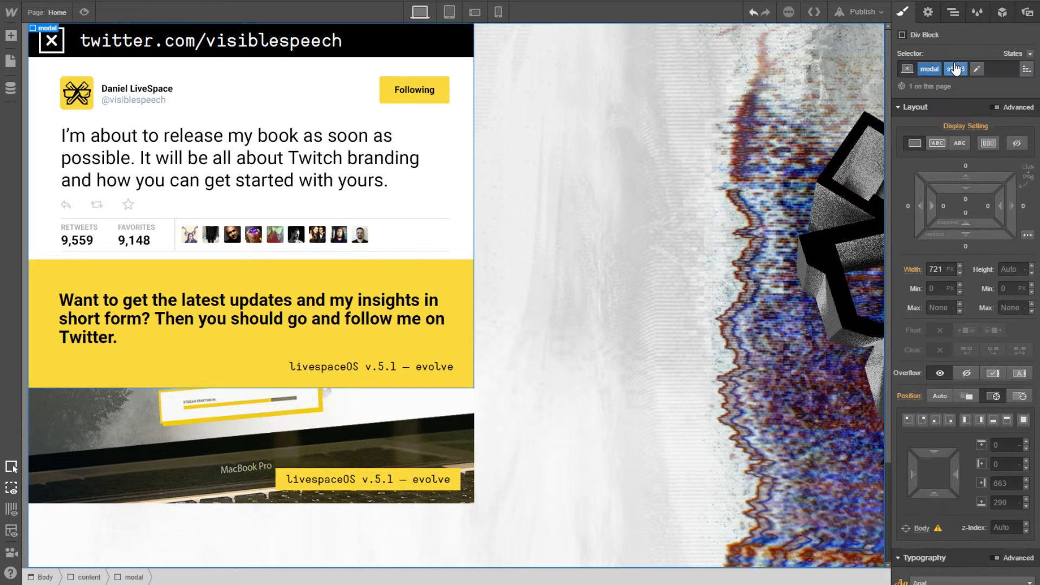
Set the display of the second modal (slide2) to none
left_click(953, 12)
left_click(937, 99)
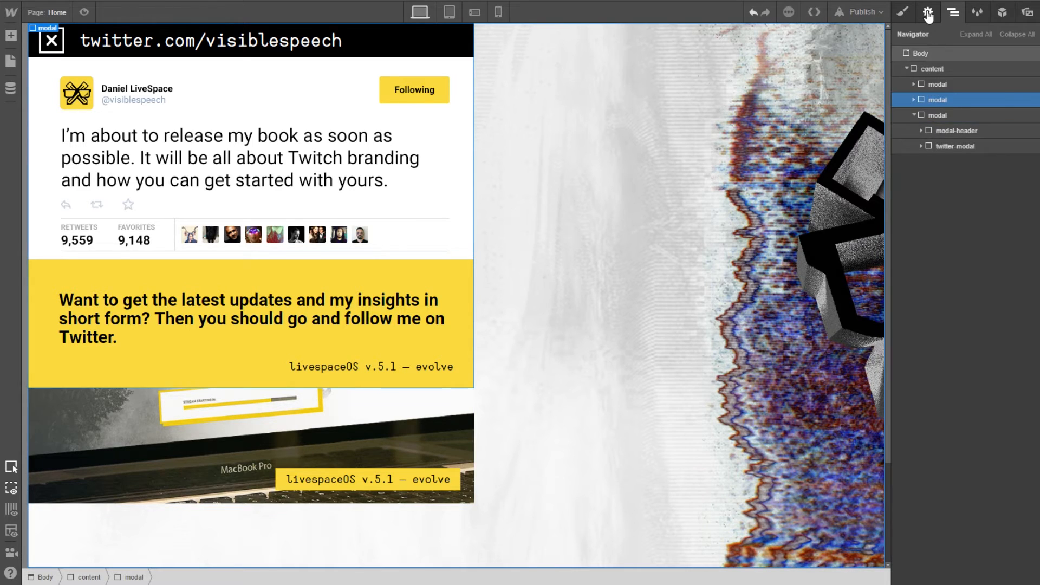
left_click(903, 11)
left_click(1016, 145)
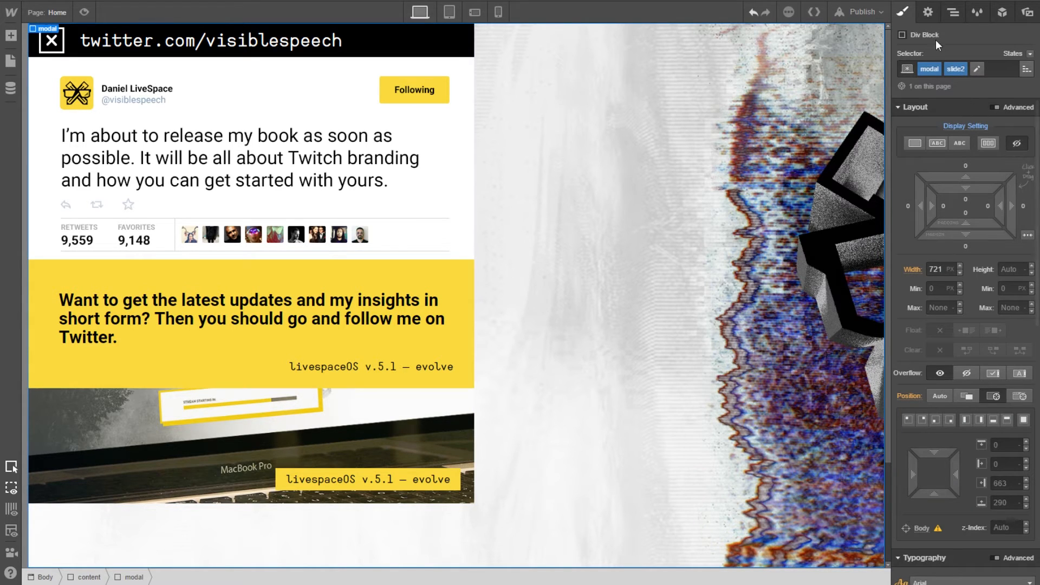
Set the display of the first modal (slide1) to none so only the slide3 modal is shown
left_click(953, 12)
left_click(937, 86)
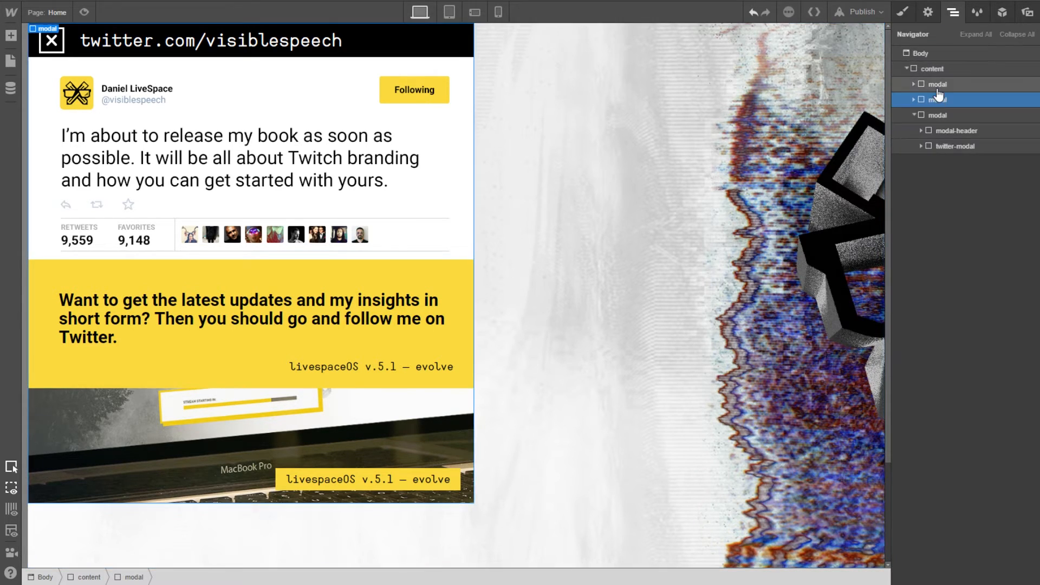
left_click(902, 12)
left_click(1016, 144)
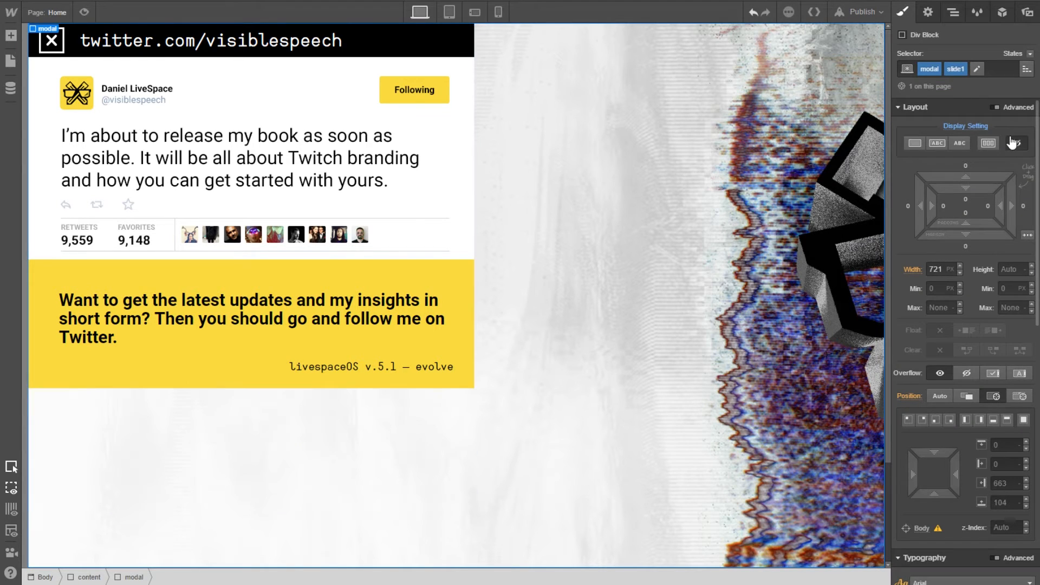
left_click(932, 14)
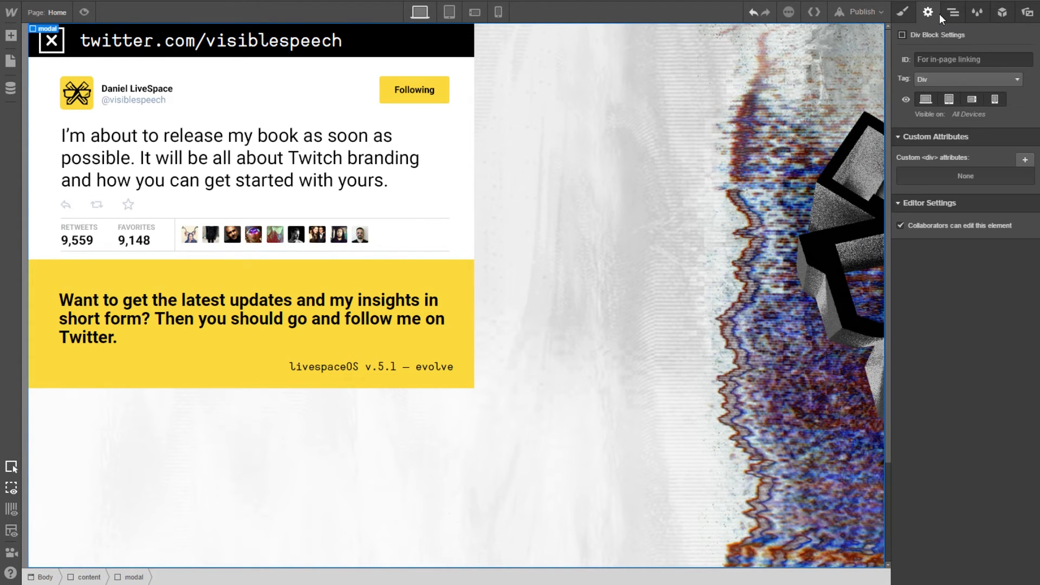
Select the third modal, switch to Photoshop and show the Slide 3 mockup group instead of Slide 2
left_click(953, 12)
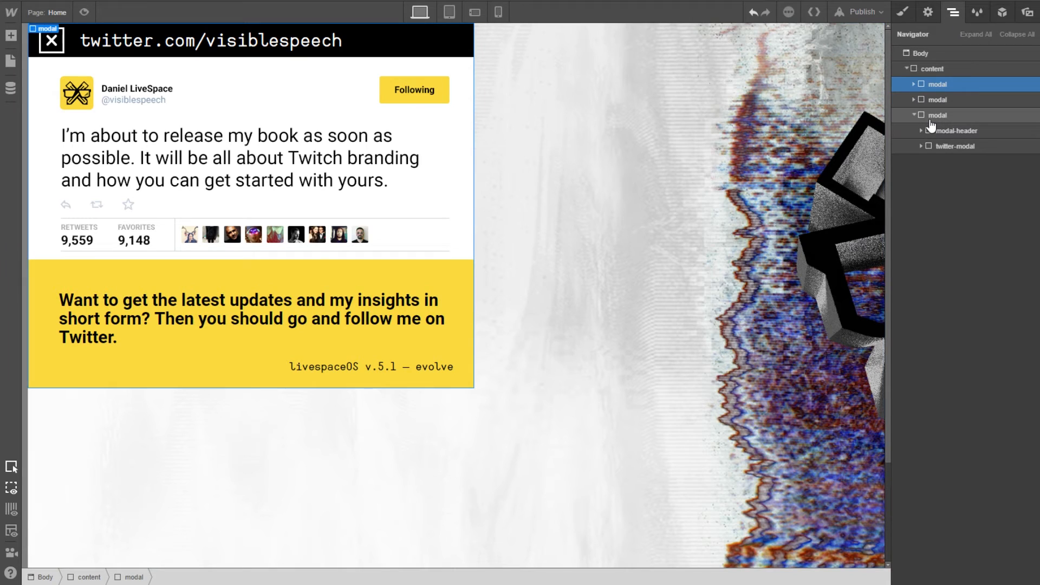
left_click(931, 118)
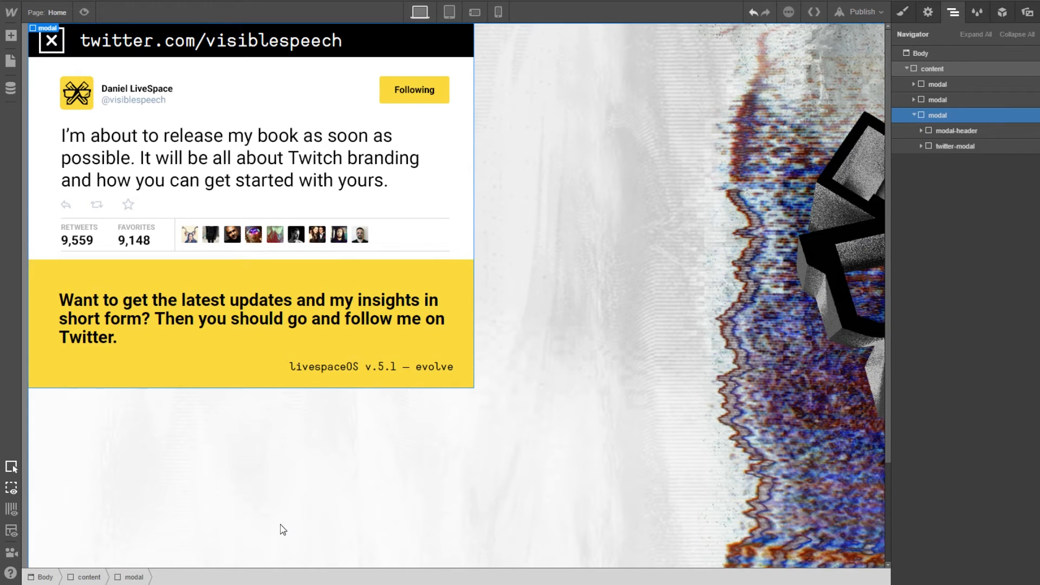
key("alt+Tab")
left_click(473, 412)
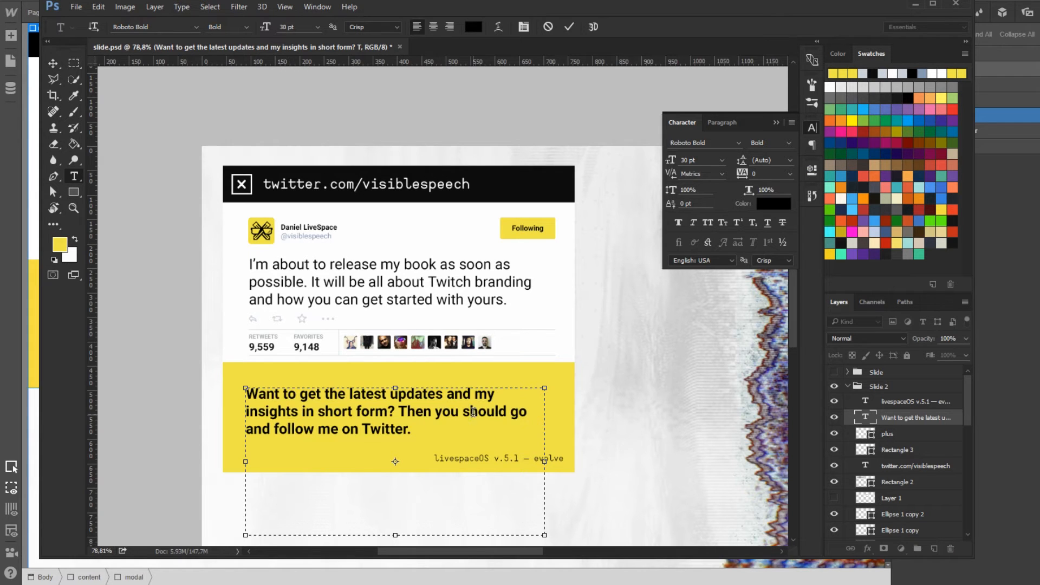
left_click(892, 421)
left_click(847, 386)
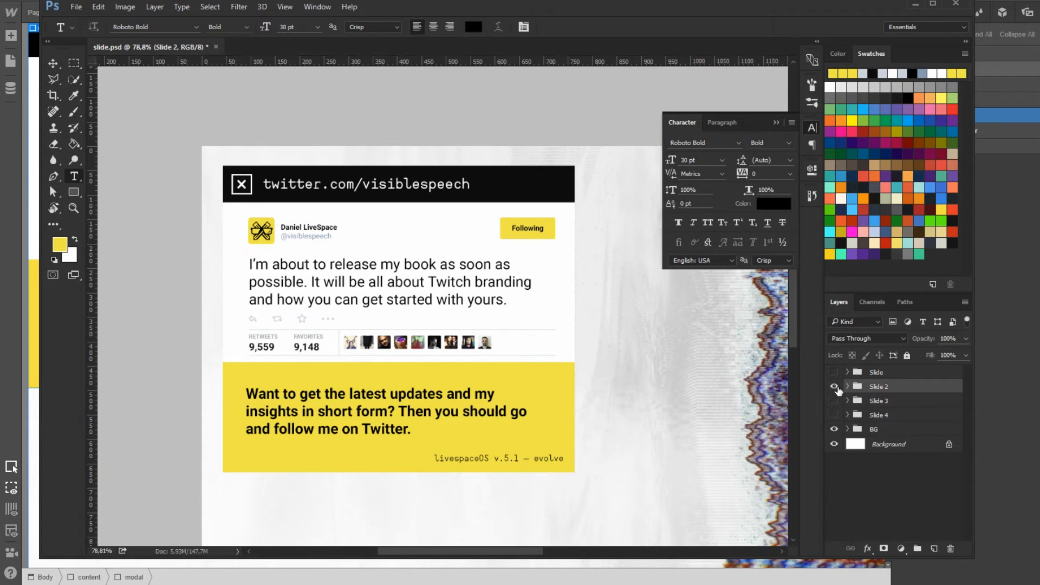
left_click(834, 386)
left_click(834, 400)
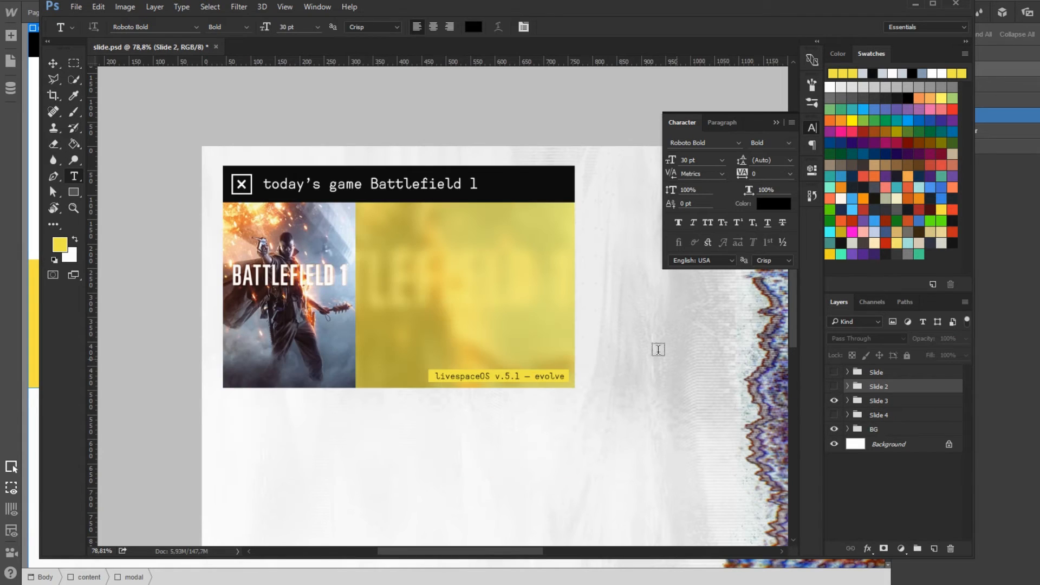
Preview the Slide 4 mockup with Slide 3 hidden, and return to showing only Slide 3
left_click(775, 123)
left_click(834, 400)
left_click(834, 414)
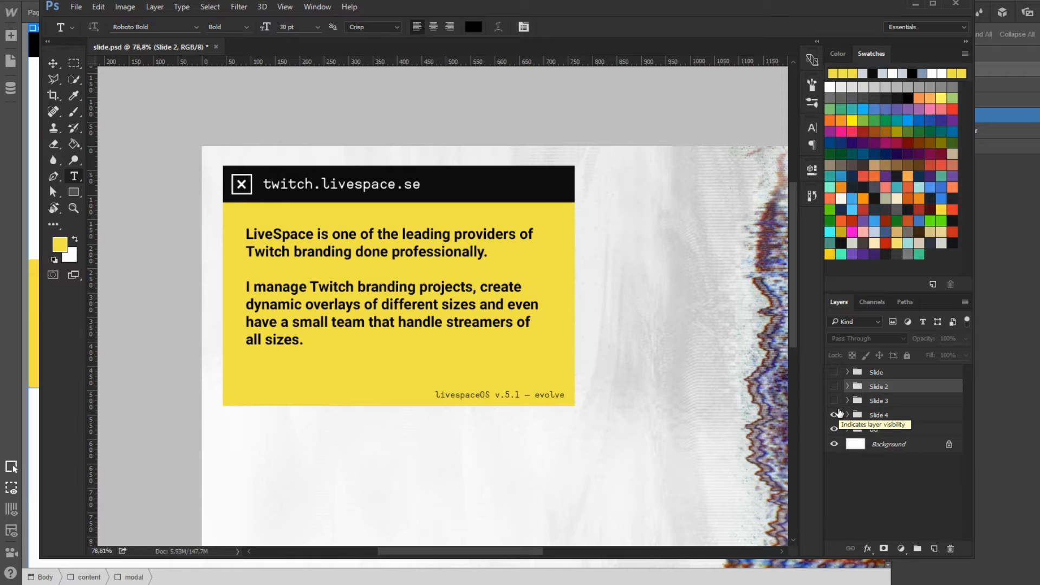
left_click(834, 414)
left_click(834, 400)
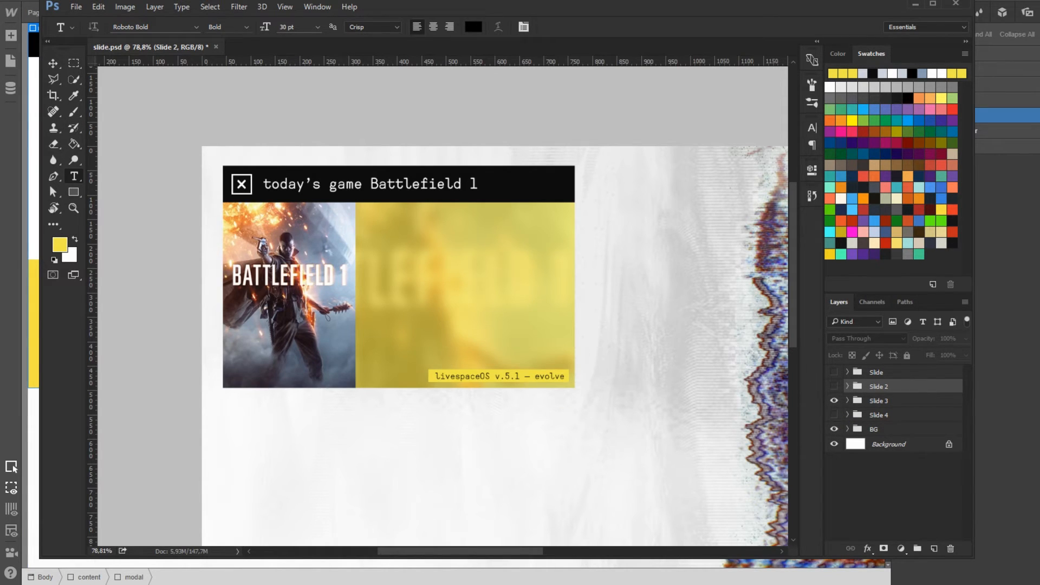
Switch back to Webflow and change the third modal's heading text to "today's game:"
key("alt+Tab")
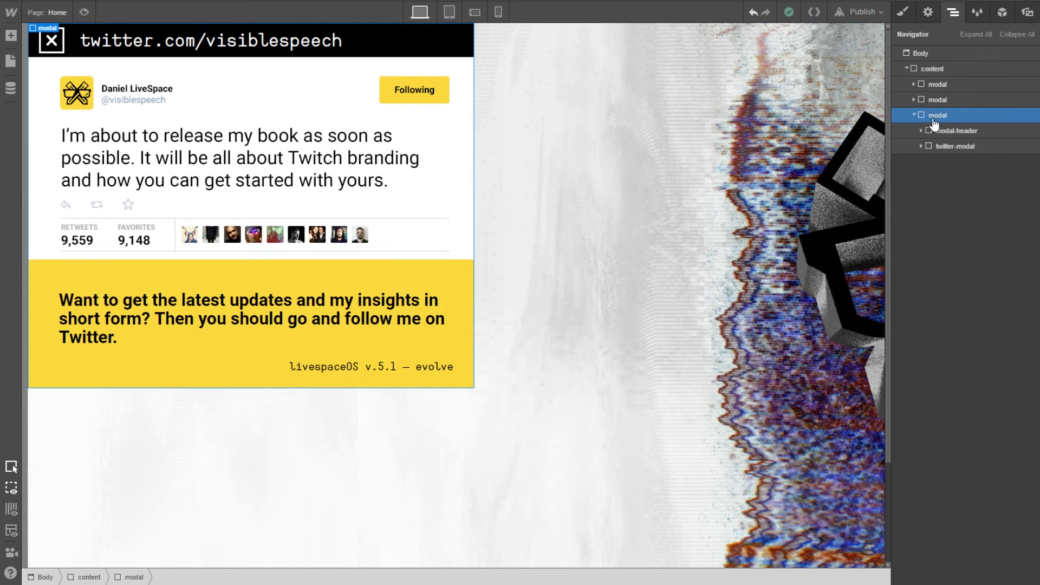
left_click(205, 44)
double_click(205, 44)
key("ctrl+a")
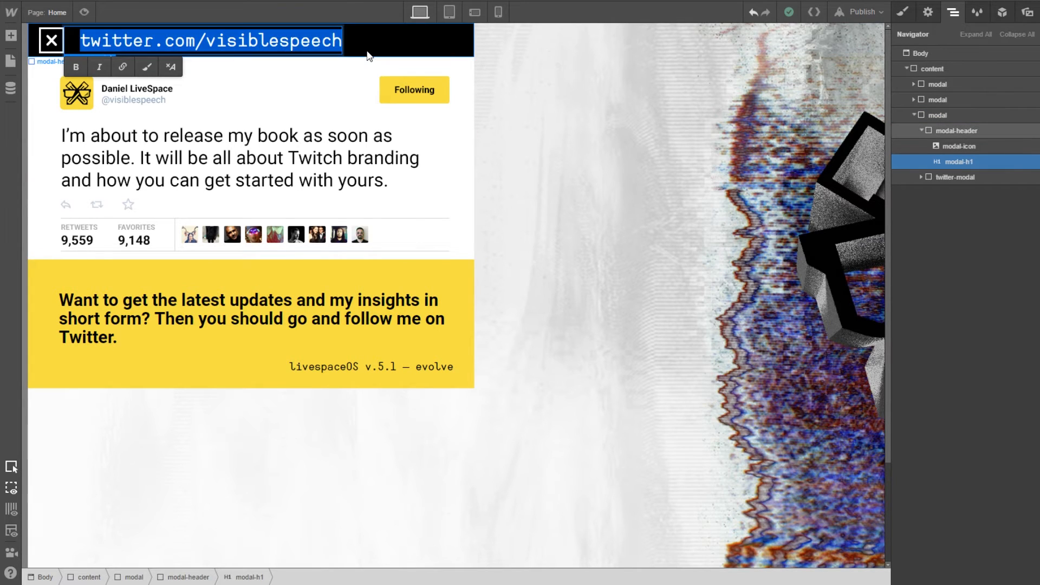
type("toy")
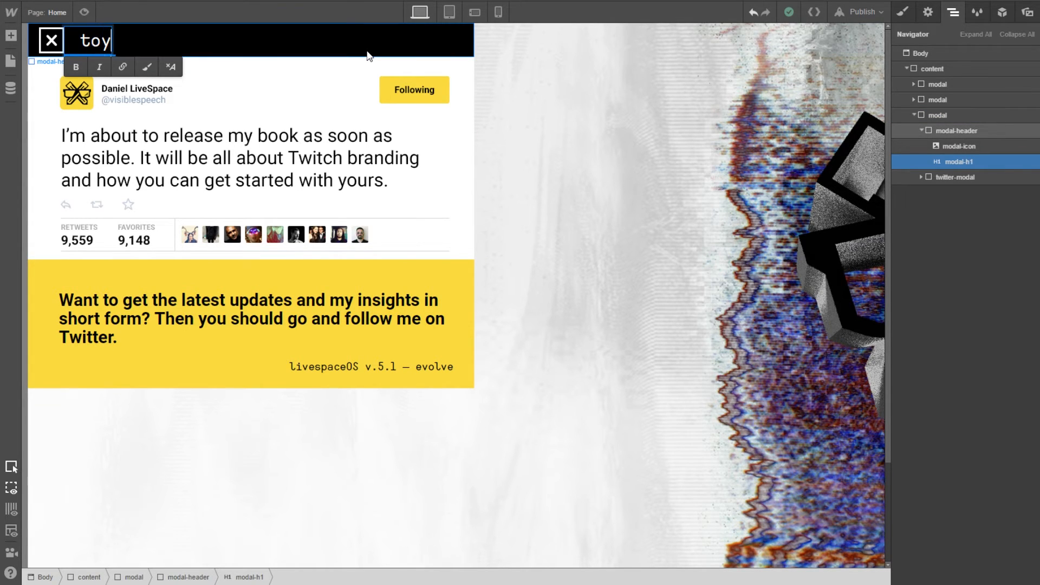
key("BackSpace")
type("day's game")
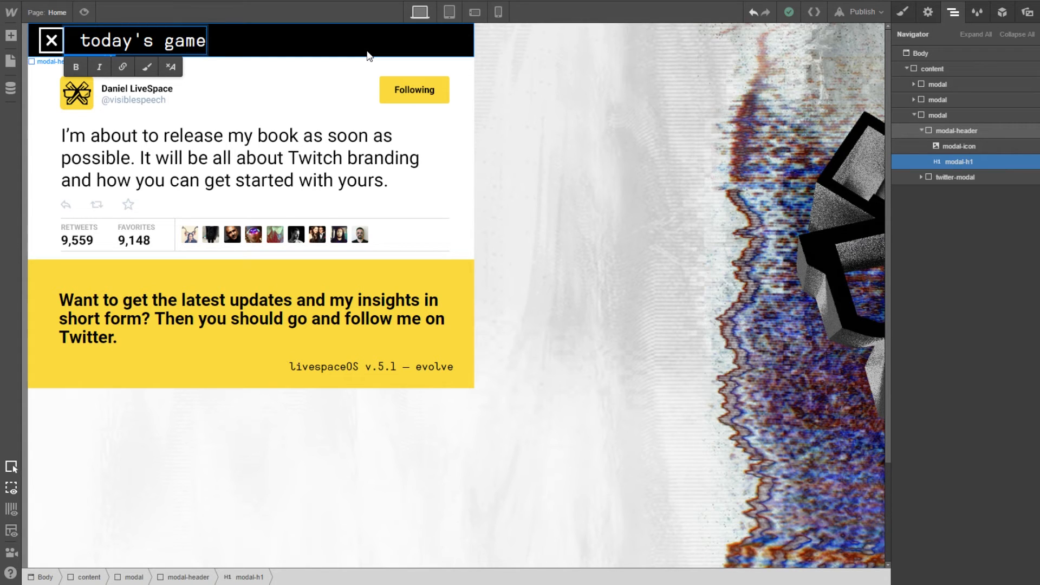
type(":")
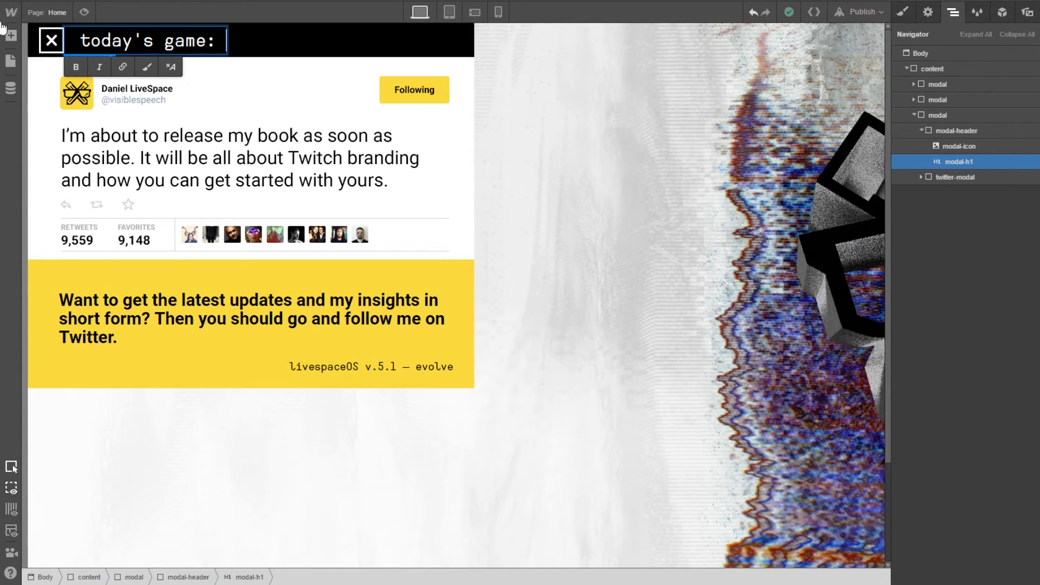
Insert a div block between the modal-header and the twitter-modal block of the third modal
left_click(243, 142)
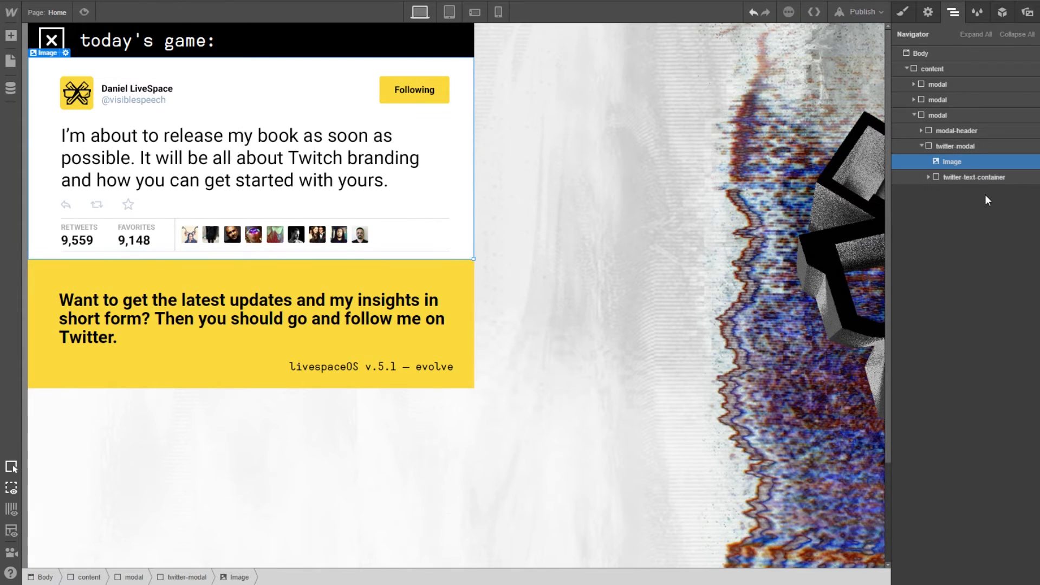
left_click(968, 149)
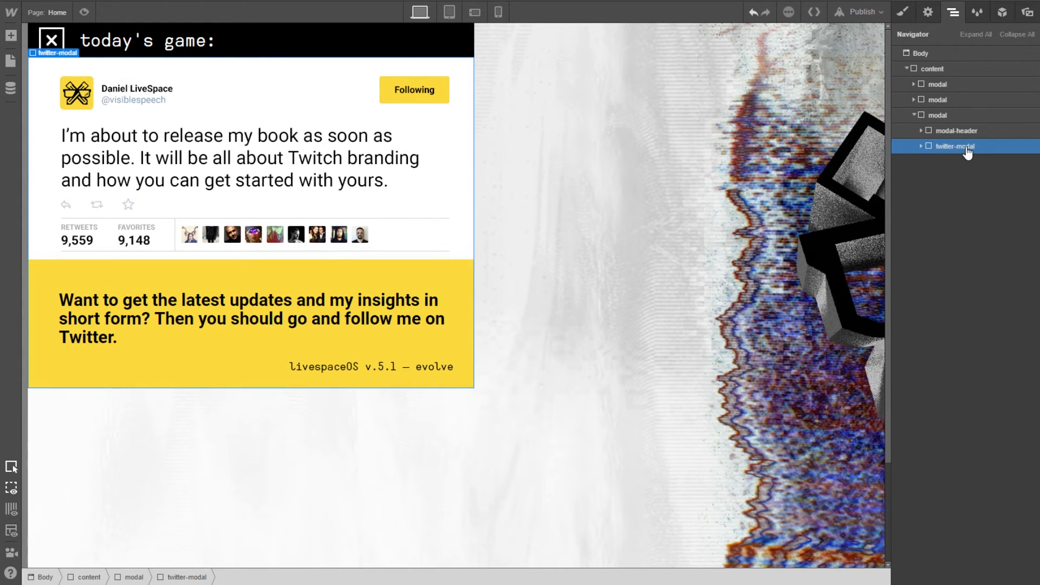
left_click(923, 146)
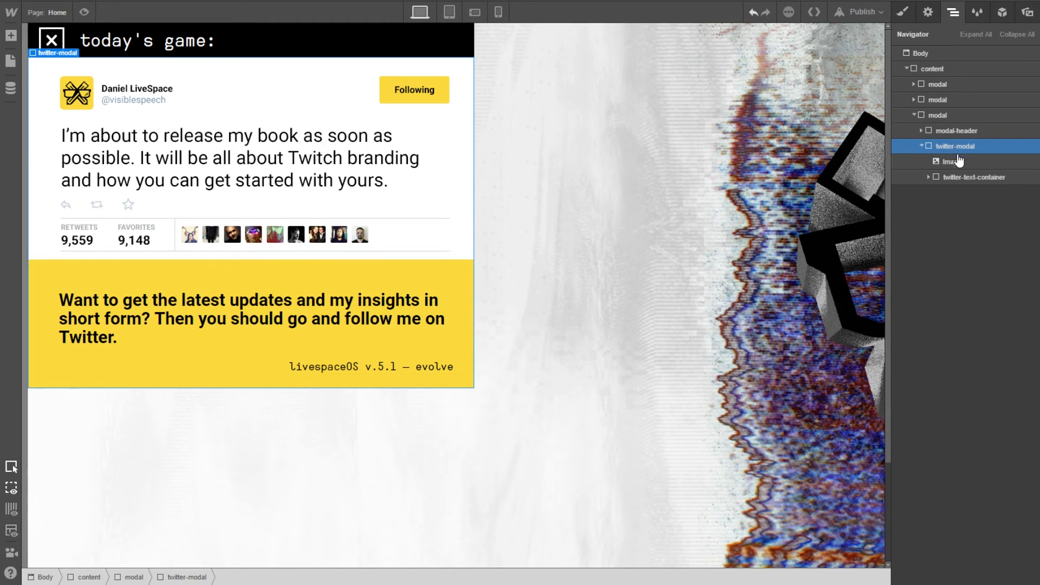
left_click(945, 131)
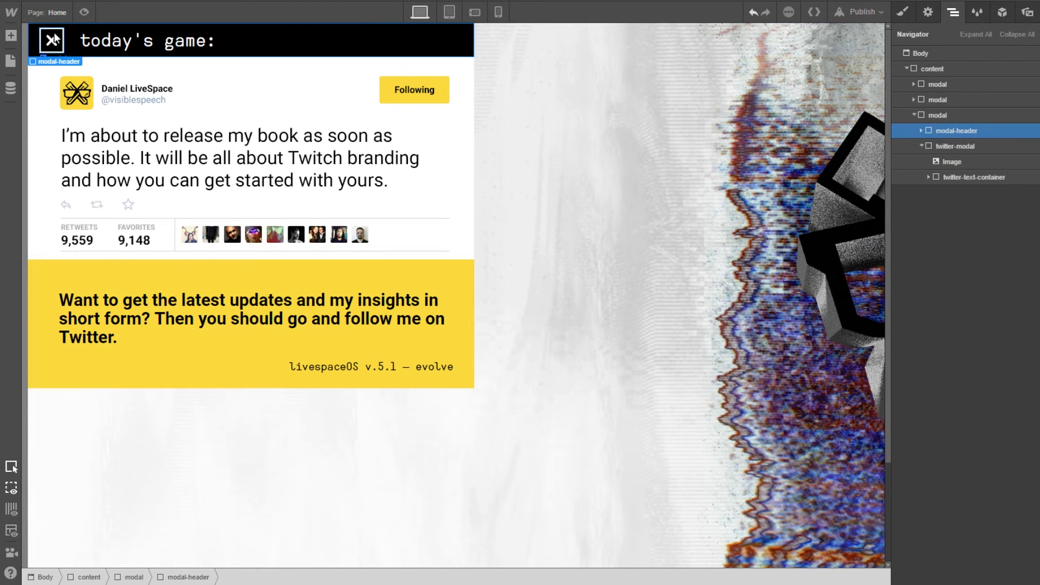
left_click(11, 35)
left_click_drag(48, 185, 956, 177)
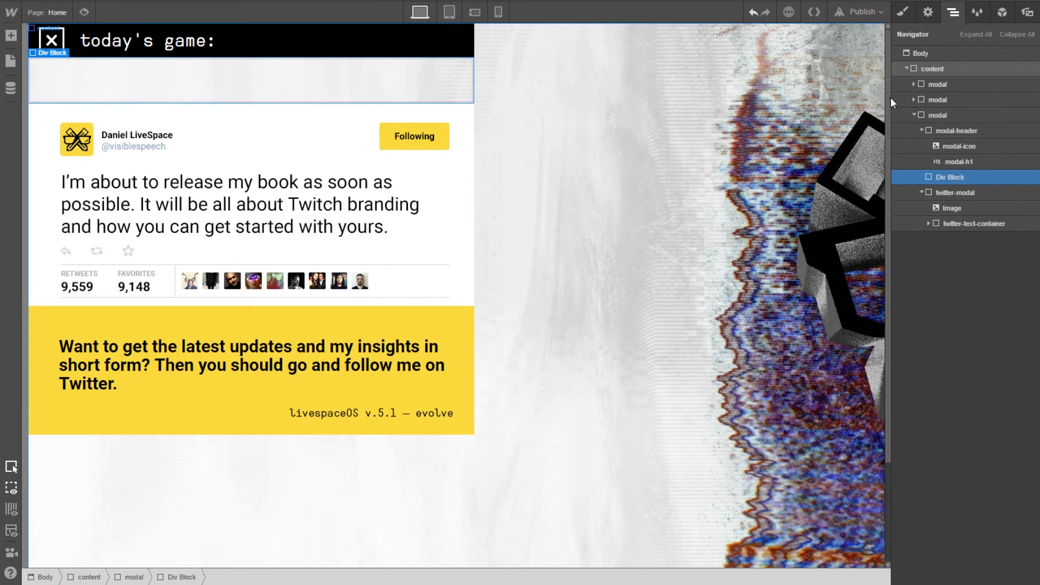
Give the new div block a new class named game-content
left_click(928, 12)
left_click(928, 54)
left_click(903, 12)
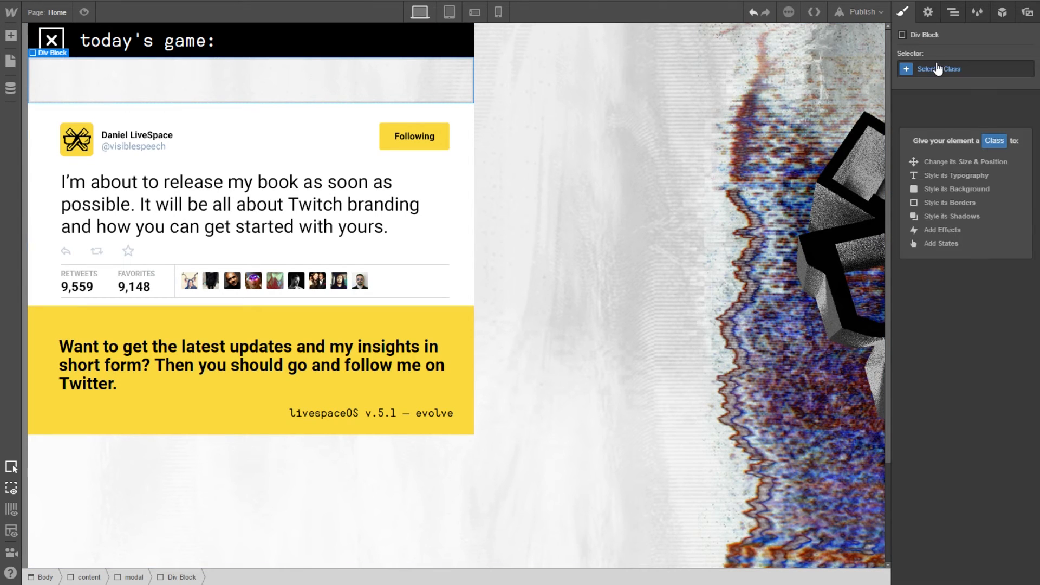
left_click(941, 75)
type("game-content")
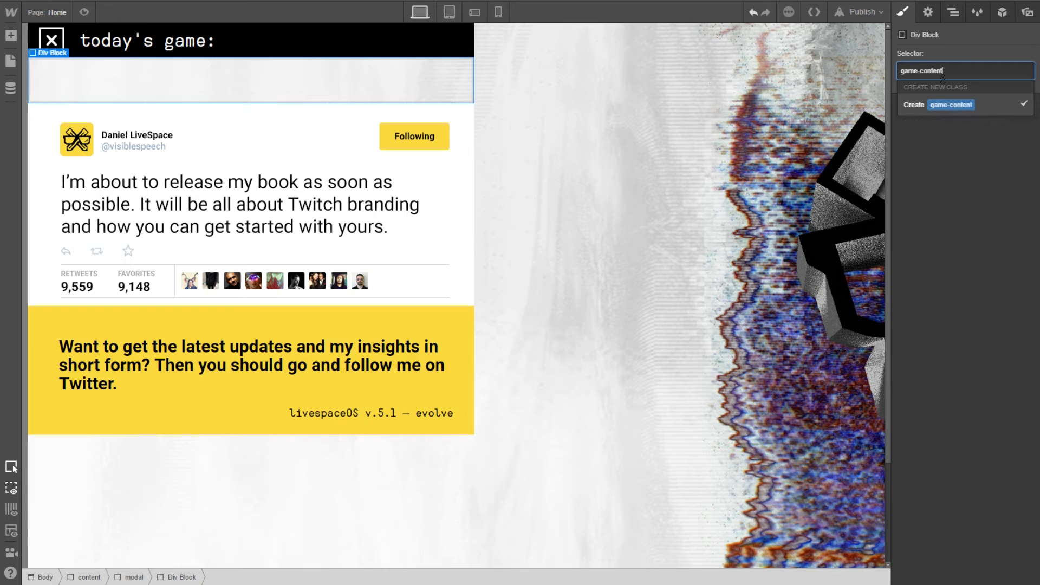
key("Return")
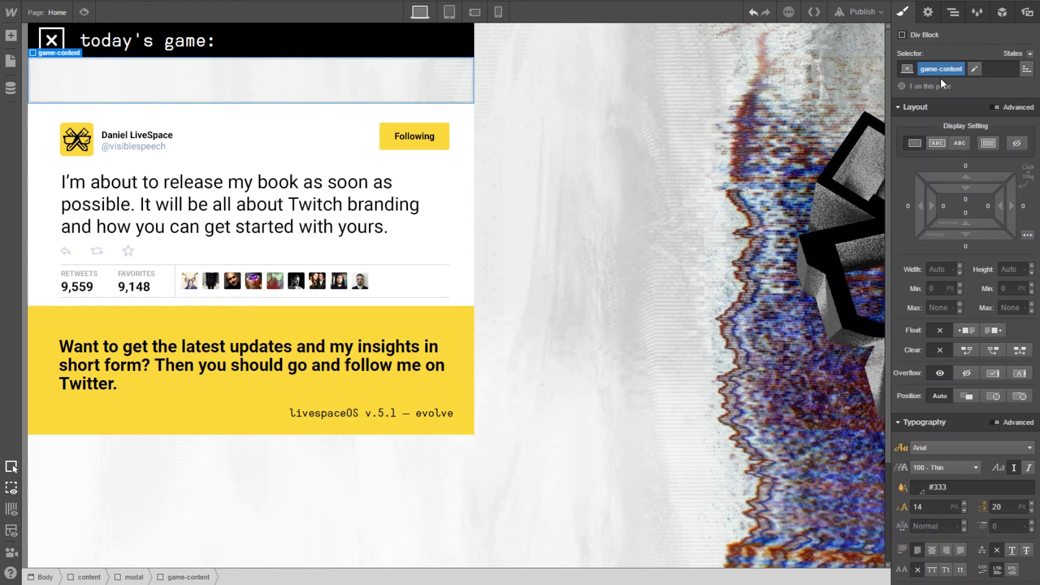
left_click(929, 11)
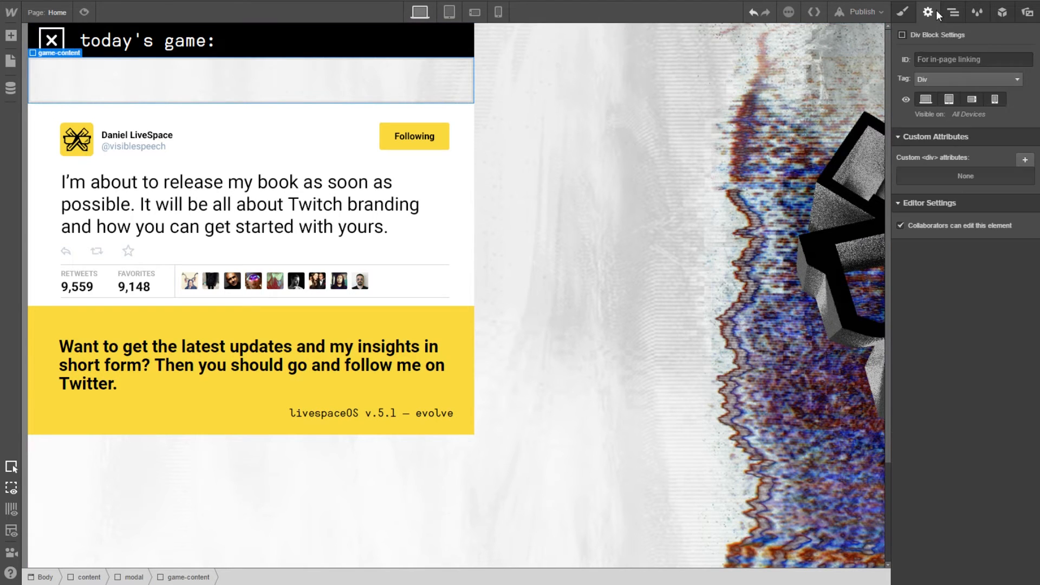
left_click(952, 13)
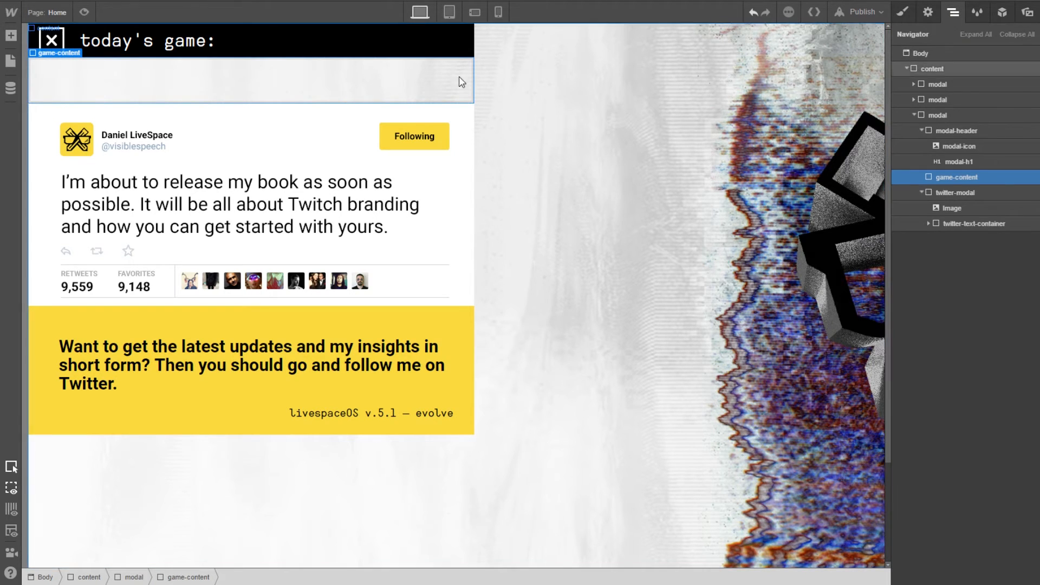
left_click(10, 36)
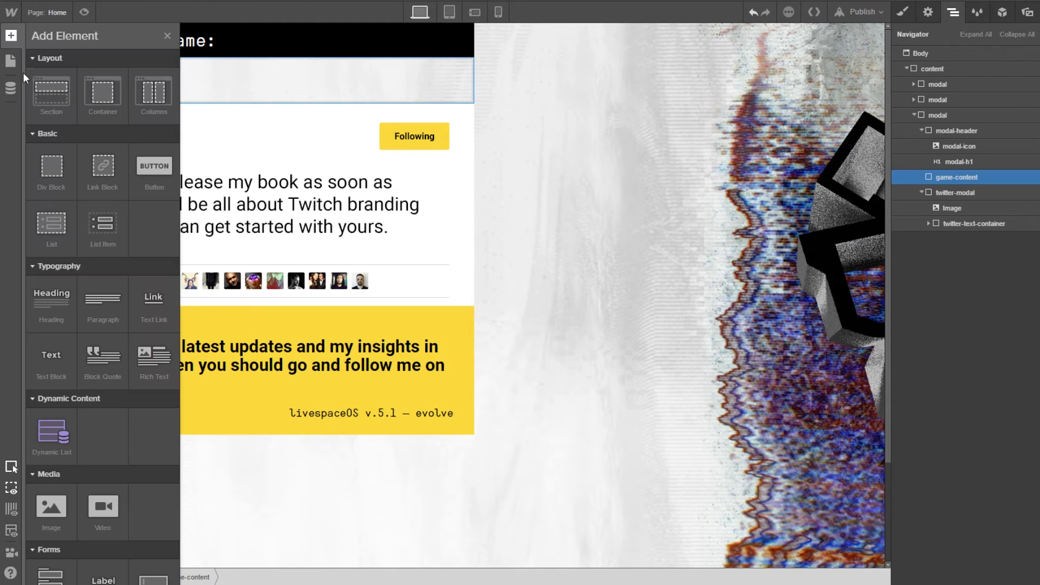
left_click_drag(52, 166, 206, 87)
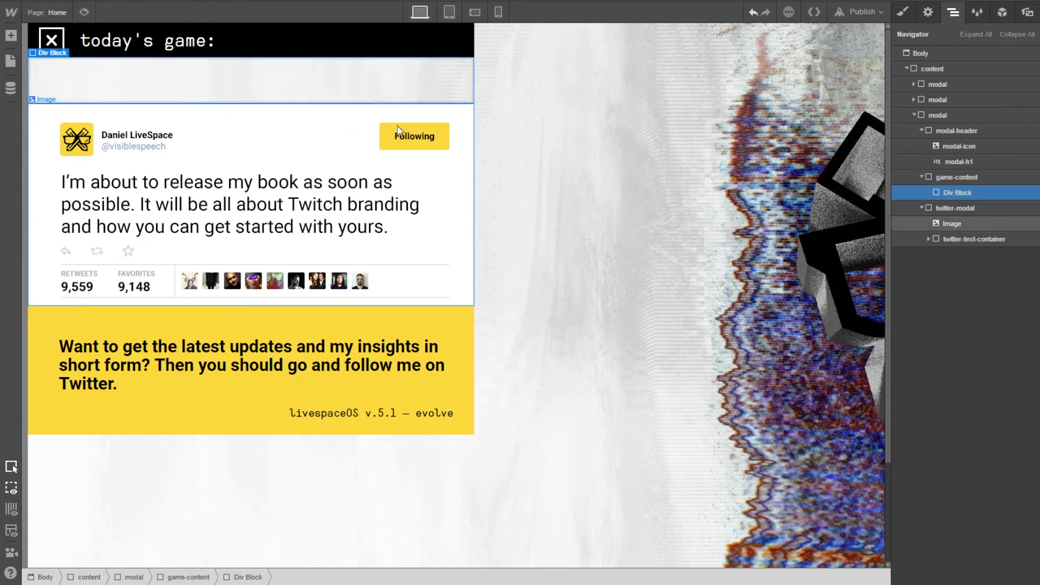
left_click(904, 12)
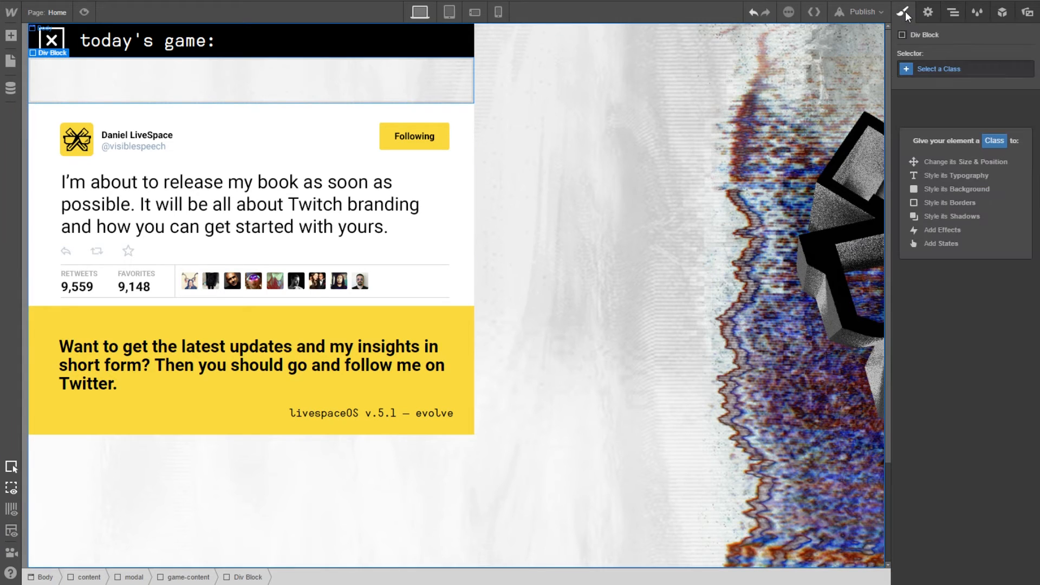
left_click(884, 33)
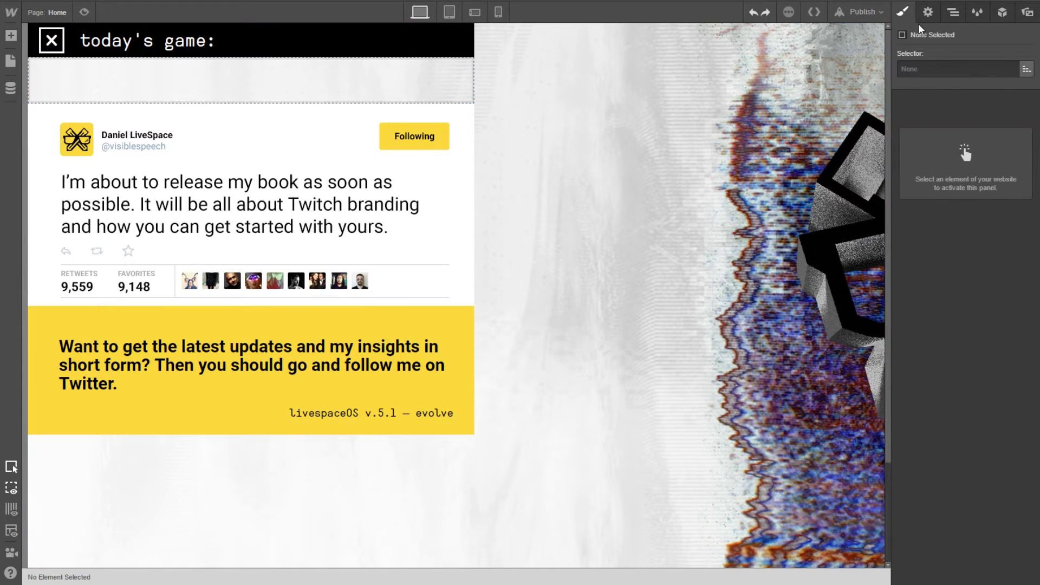
left_click(924, 16)
left_click(952, 14)
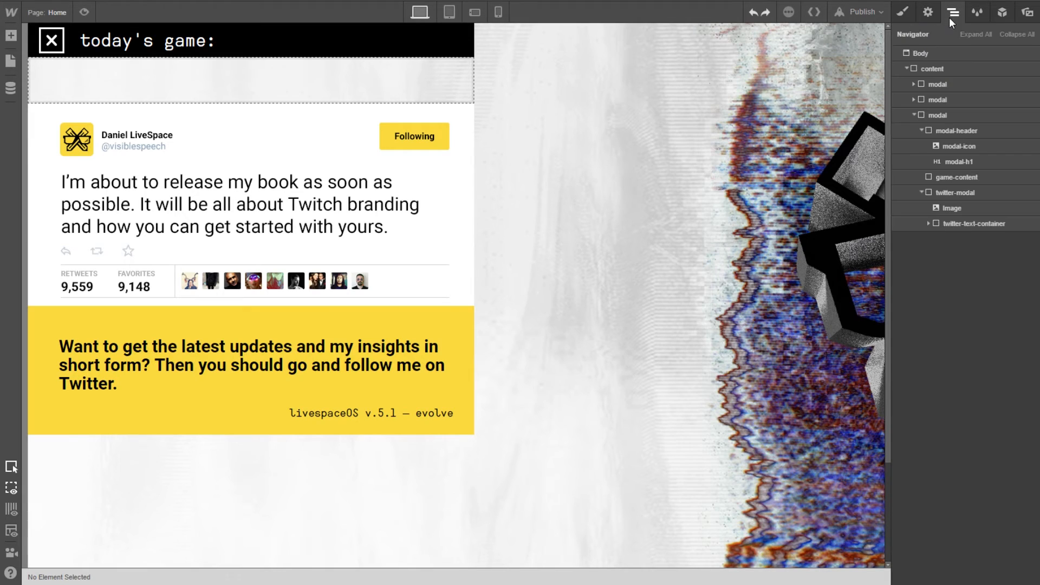
Start a new CMS collection named Game with the collection URL game
left_click(11, 88)
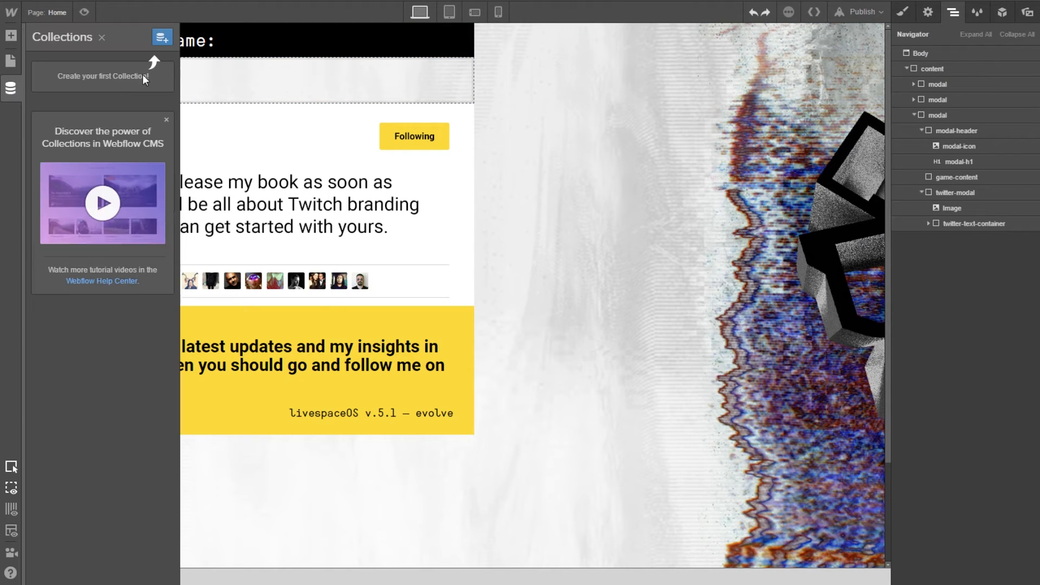
left_click(161, 41)
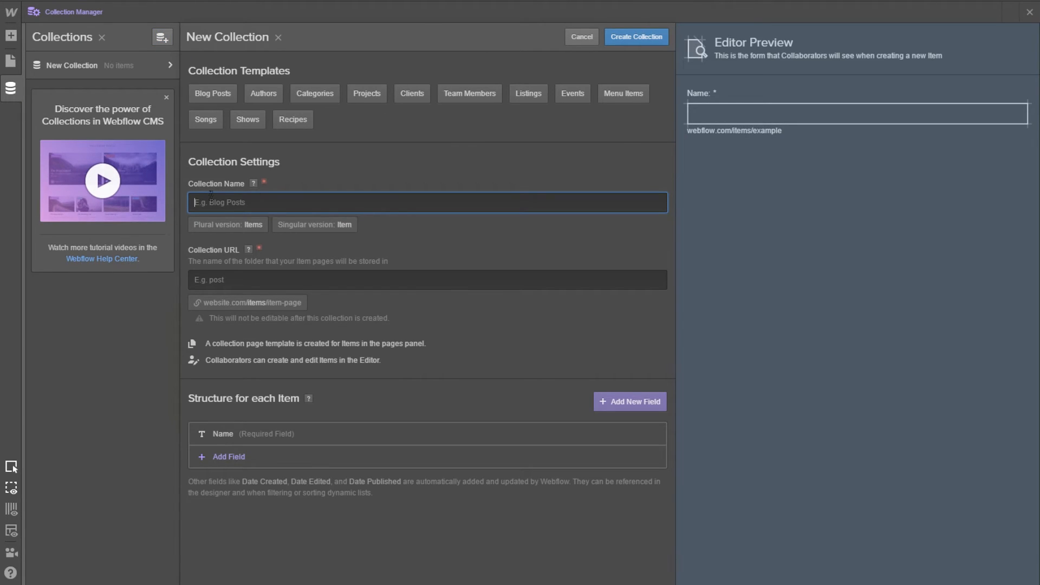
type("Game")
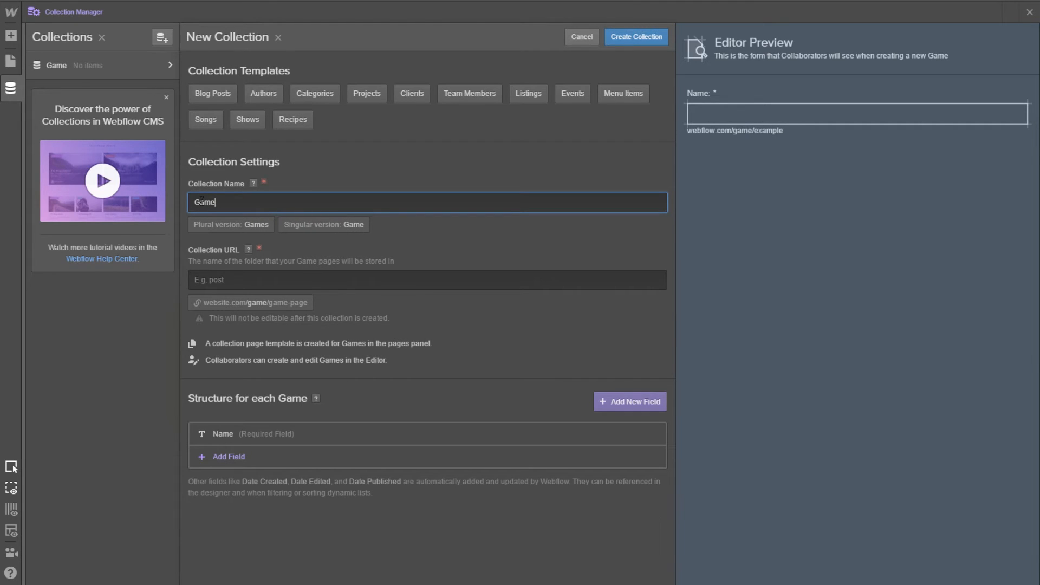
key("Tab")
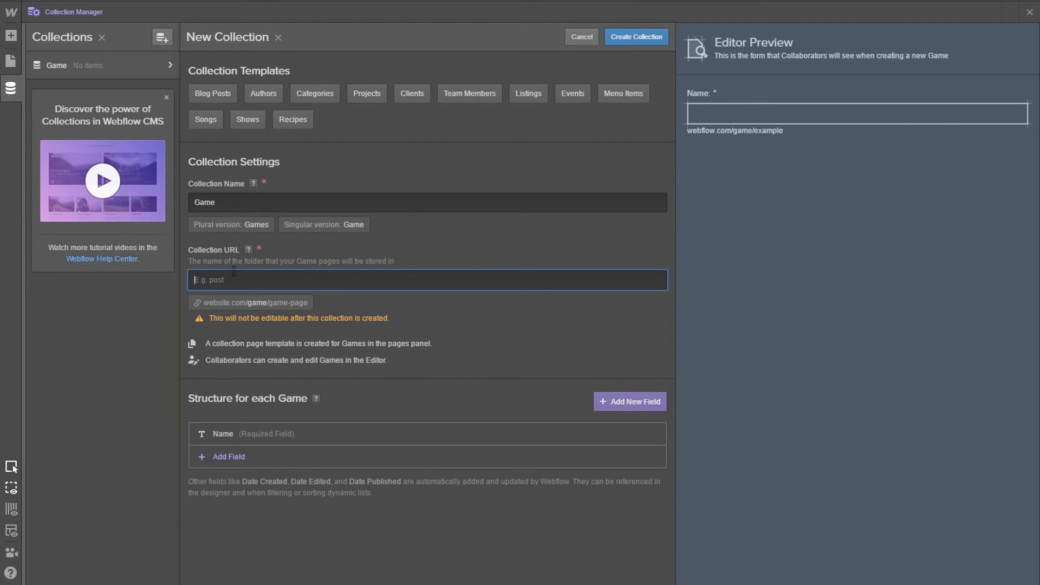
type("game")
key("Tab")
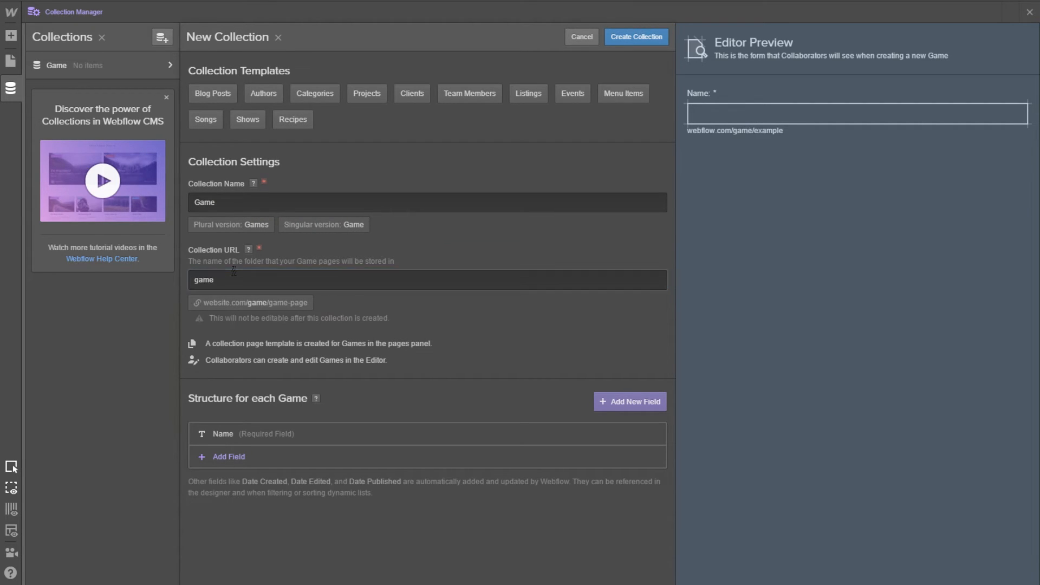
Add an image field labelled Box Art to the Game collection's structure and save the field
left_click(601, 401)
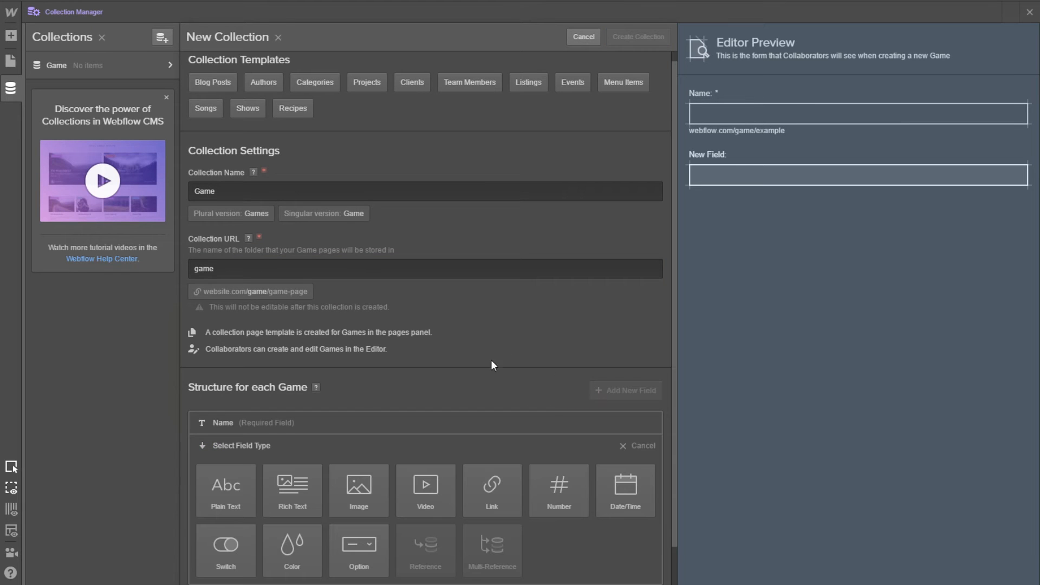
scroll(406, 423, "down", 1)
left_click(372, 448)
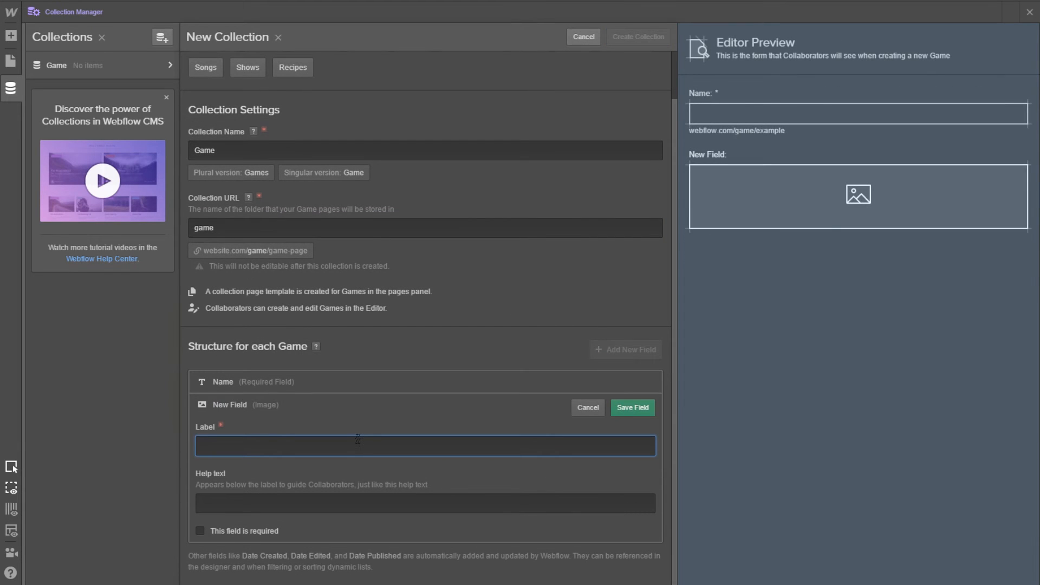
type("Box Art")
left_click(633, 407)
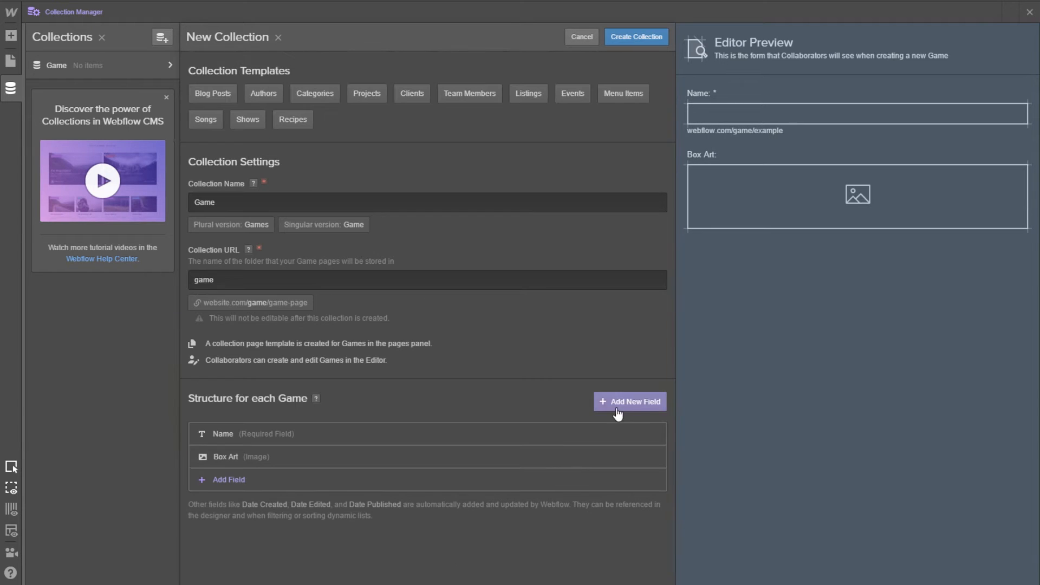
Add a switch field labelled Current Game to the Game collection's structure and save the field
left_click(604, 407)
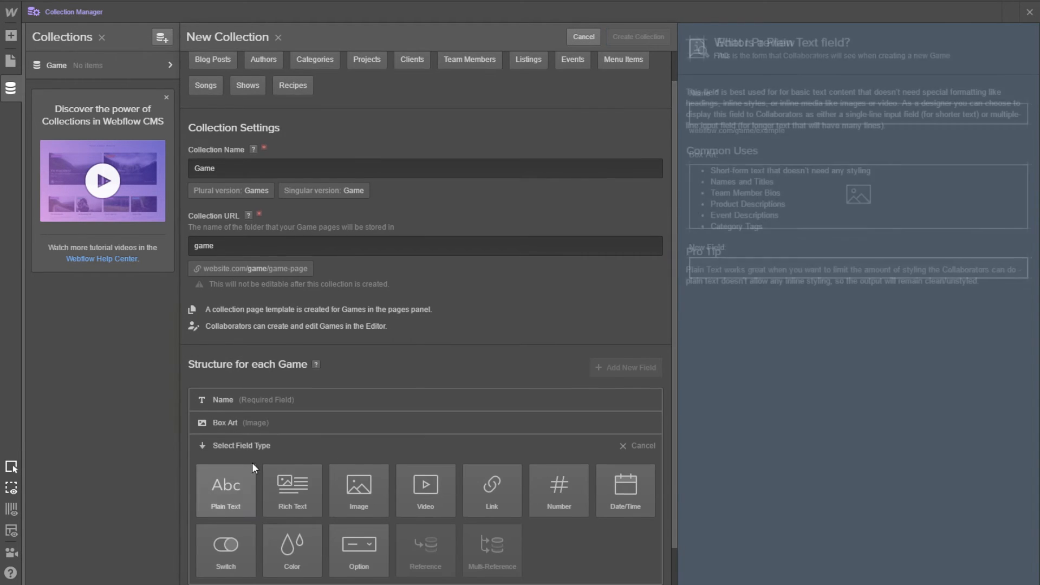
left_click(234, 496)
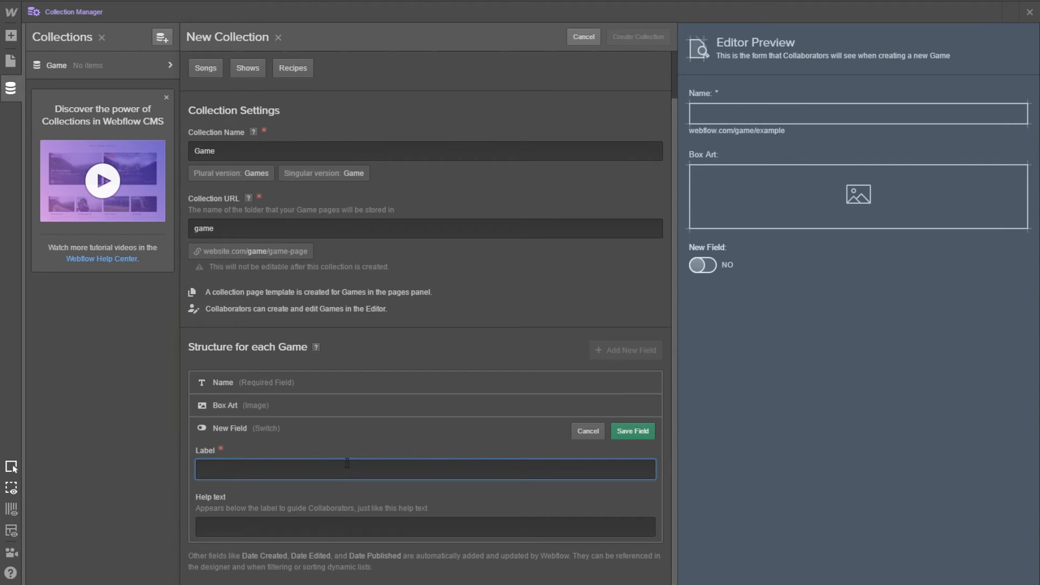
type("Current Game")
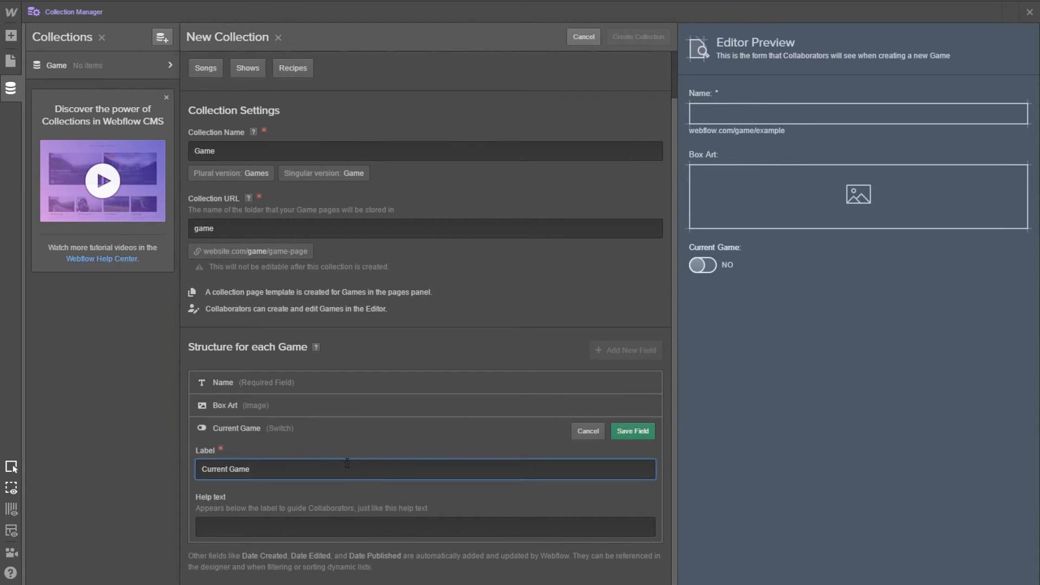
left_click(632, 430)
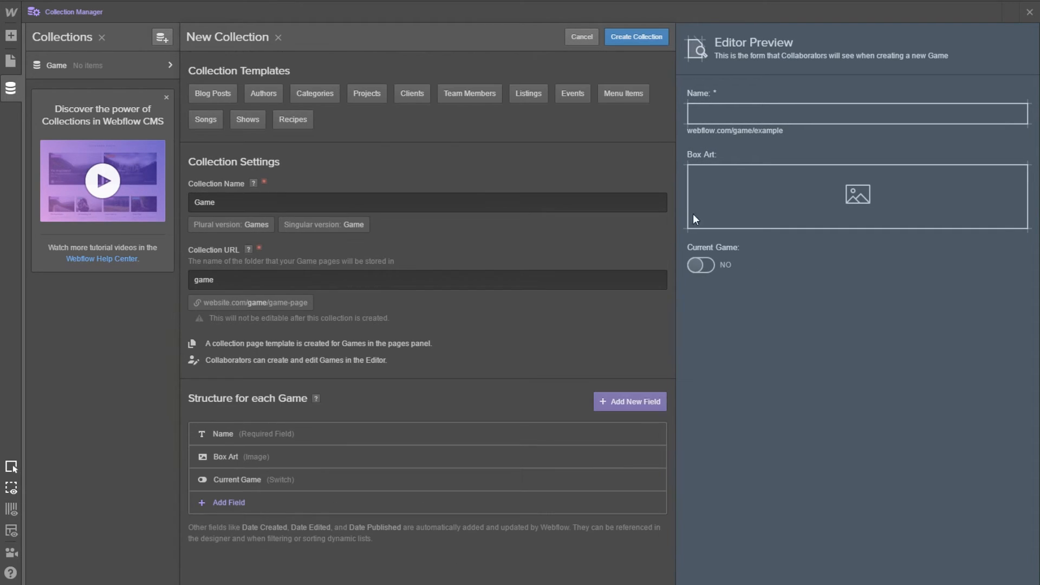
Create the Game collection and generate 5 fake items in it
left_click(614, 38)
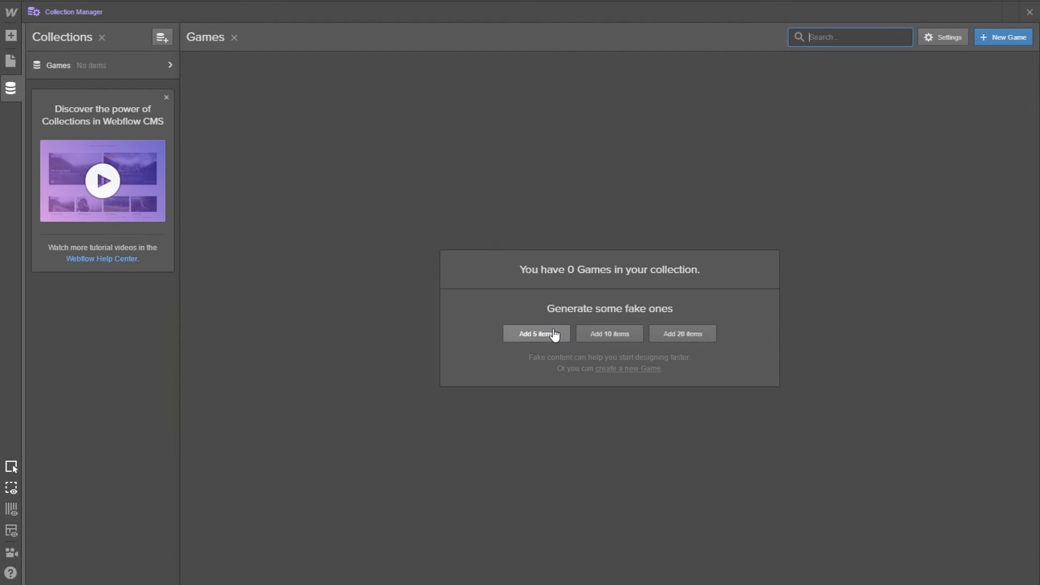
left_click(553, 334)
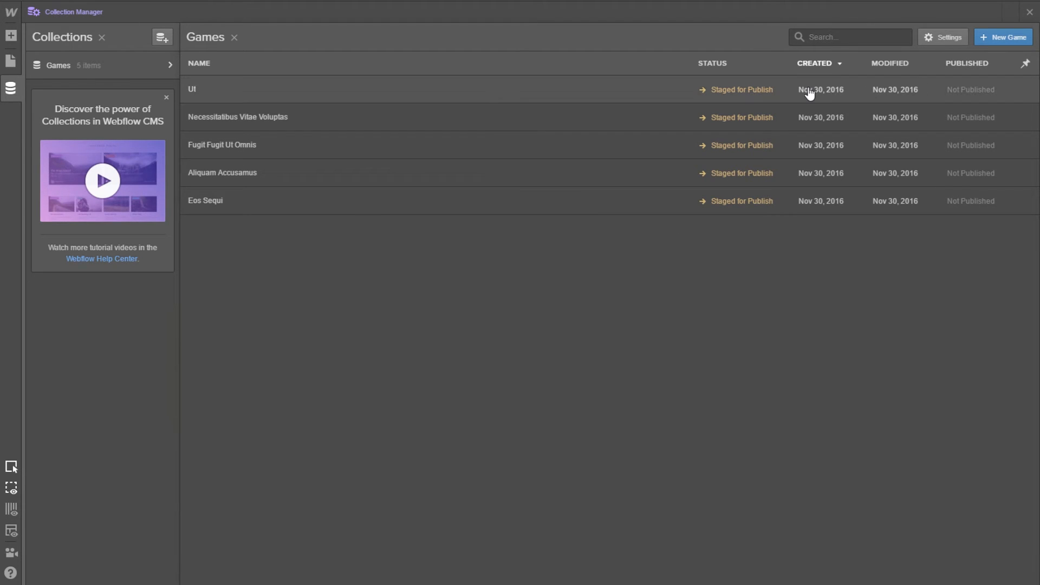
Turn on Current Game for the sample game Ut and rename it Battlefield 1
left_click(567, 89)
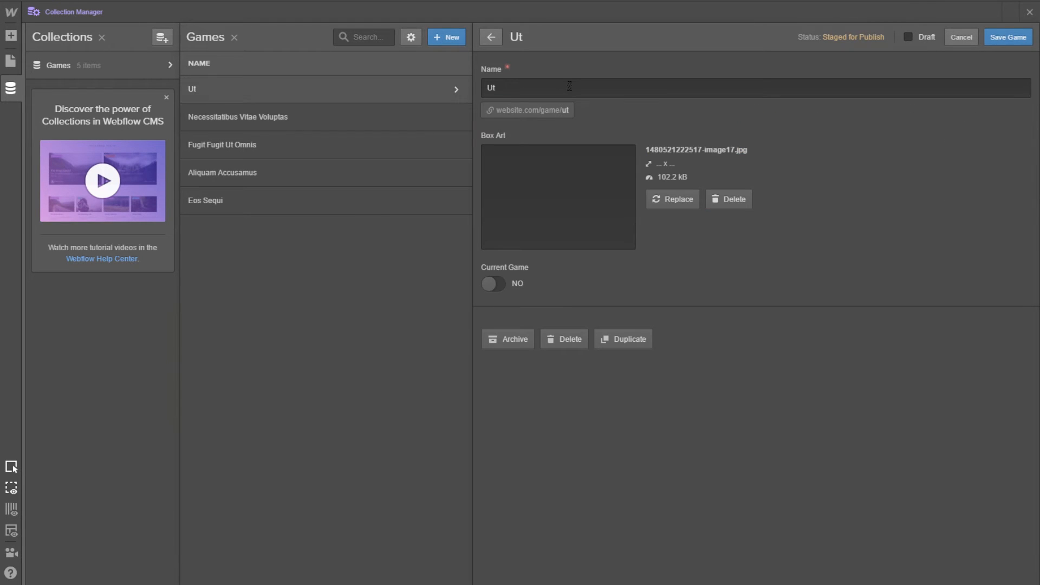
left_click(662, 198)
left_click(574, 460)
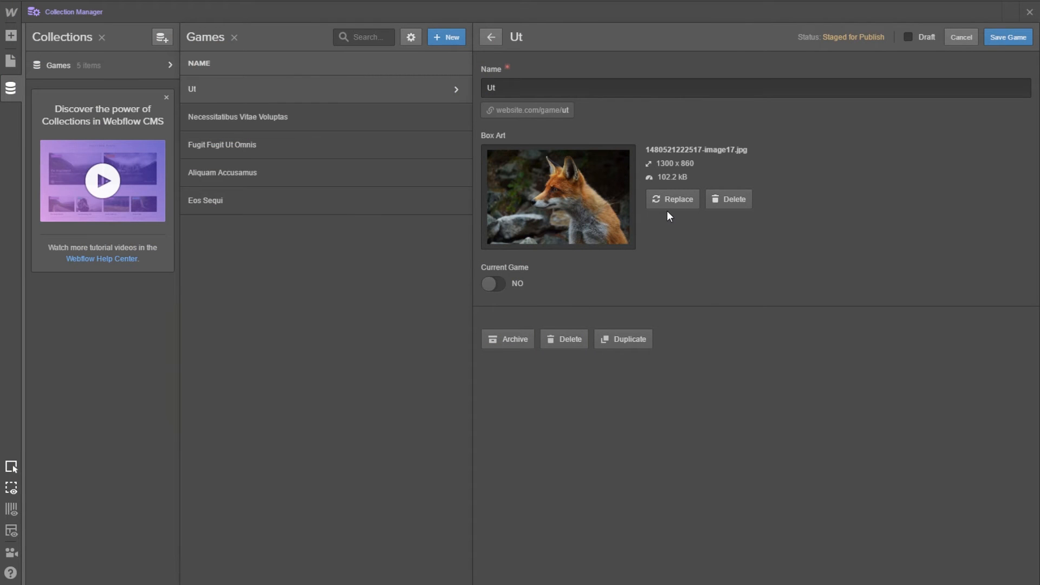
left_click(491, 283)
left_click_drag(533, 89, 399, 76)
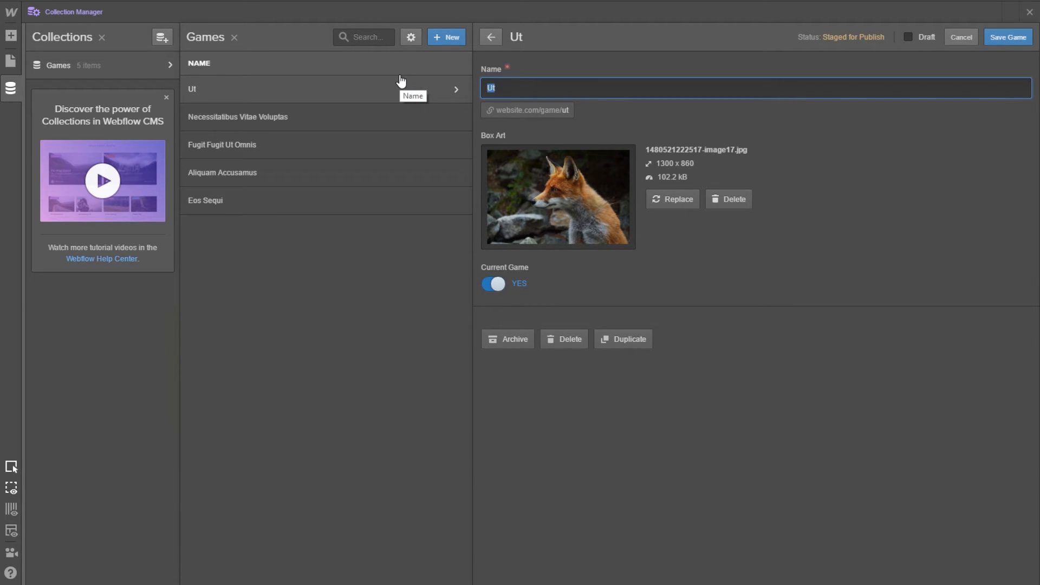
type("Battlefield ")
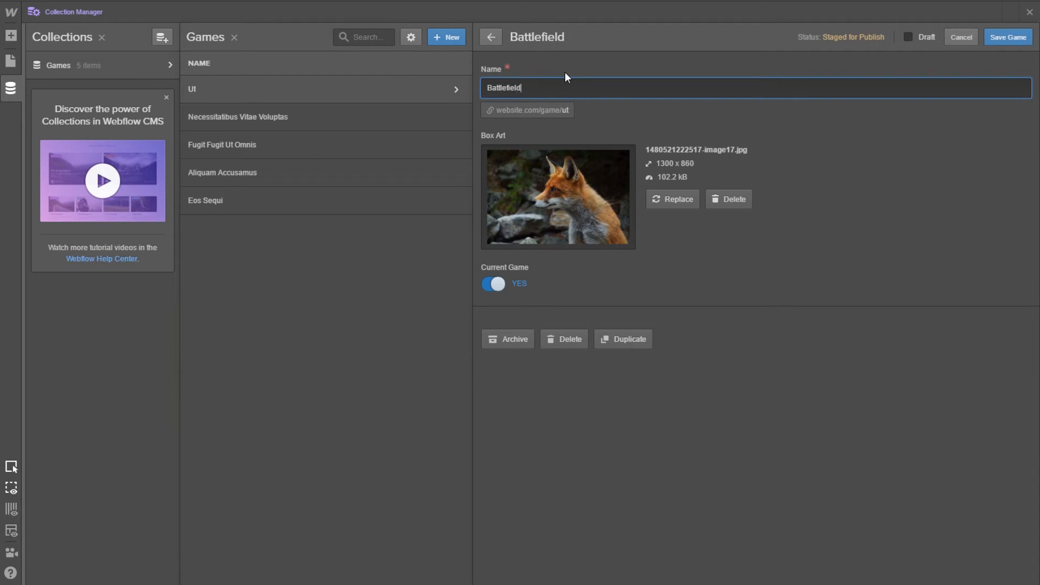
type("1")
Replace the game's box art with Battlefield 1-272x380.jpg, save the game and return to the page design
left_click(691, 211)
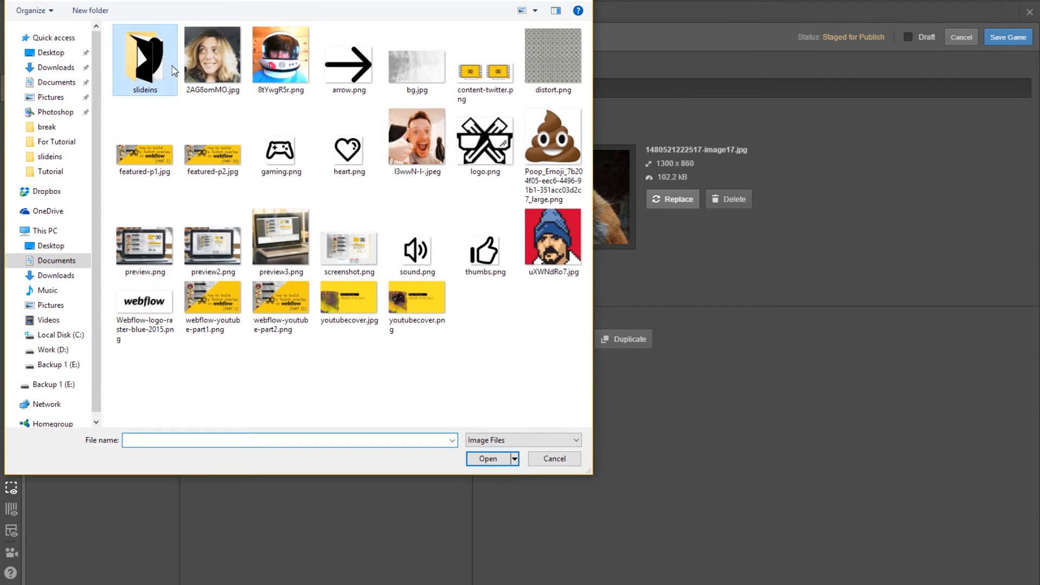
double_click(211, 57)
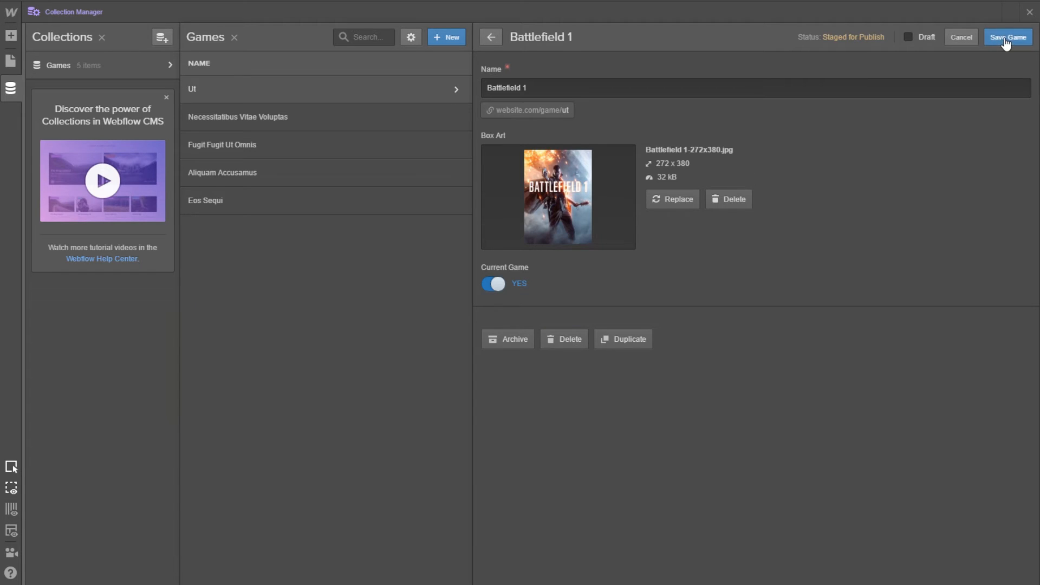
key("ctrl+s")
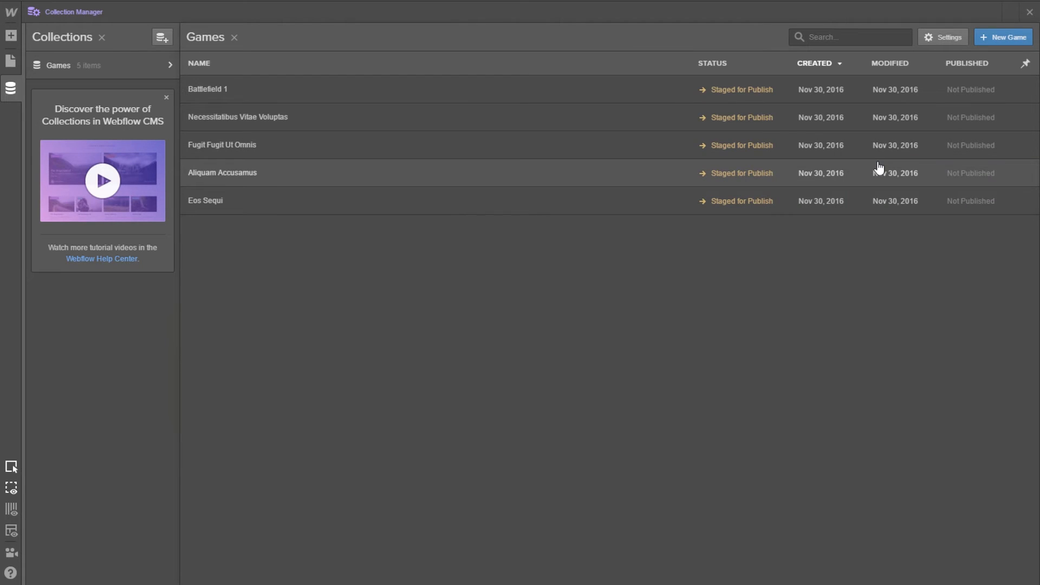
left_click(1030, 12)
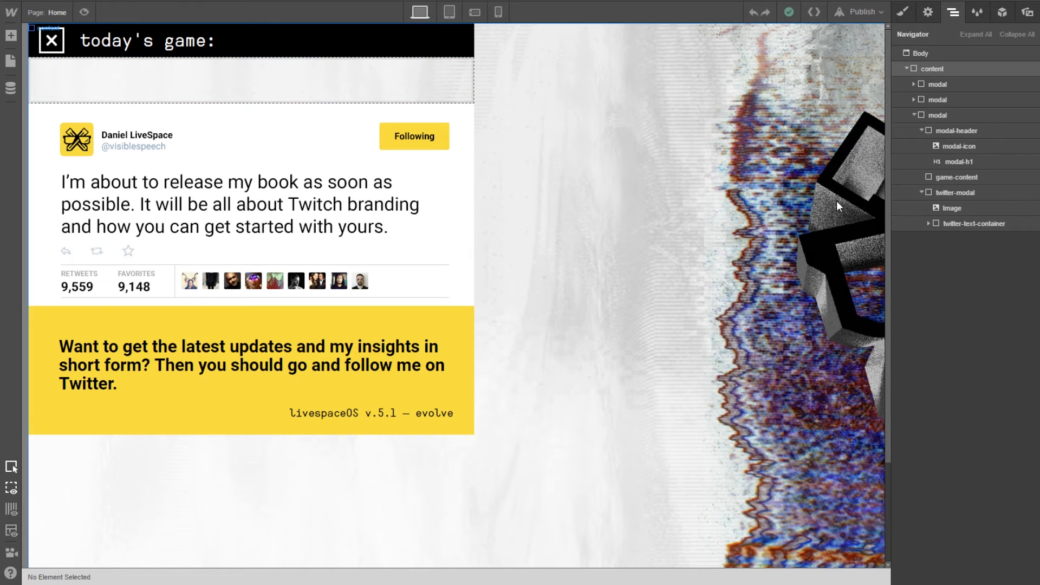
left_click(968, 210)
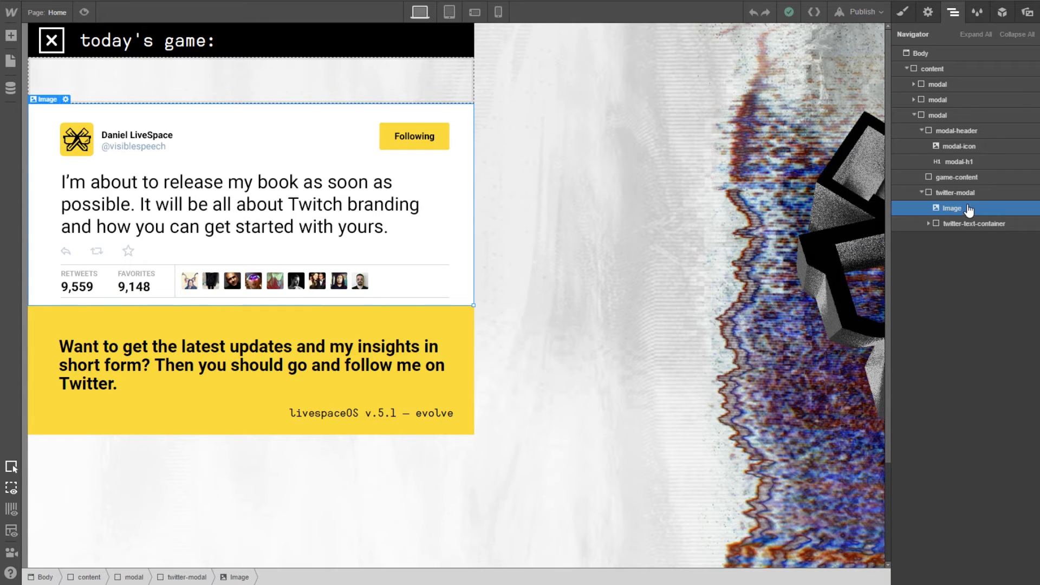
left_click(967, 180)
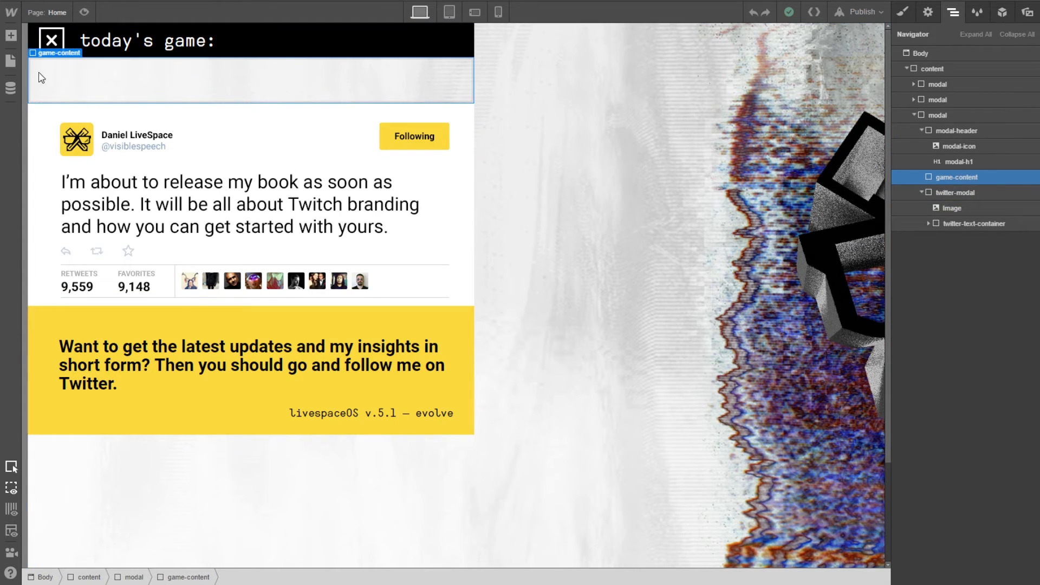
left_click(11, 36)
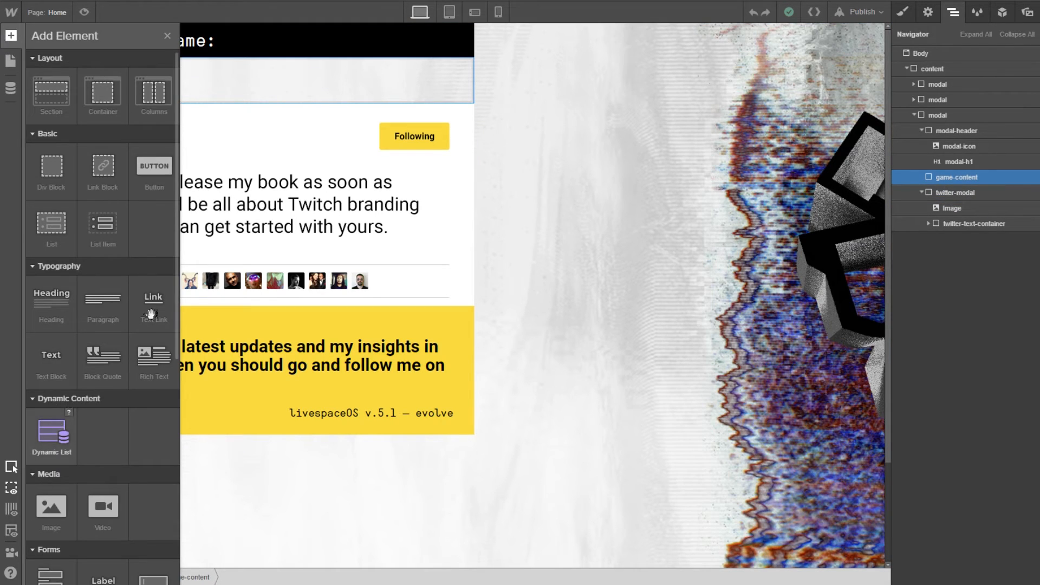
left_click_drag(151, 314, 235, 80)
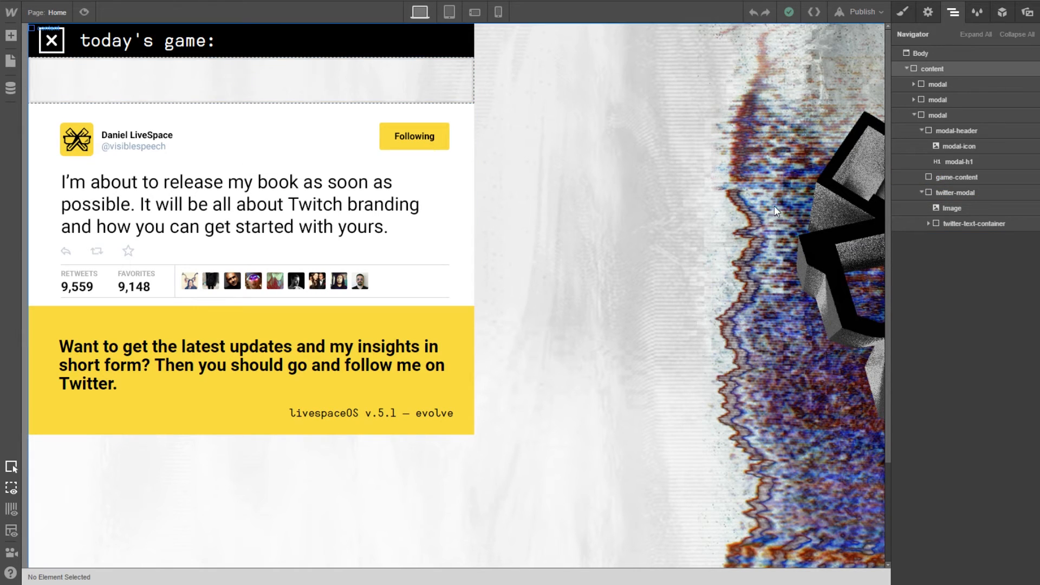
Insert a Dynamic List into the game-content block and connect it to the Games collection
left_click(992, 182)
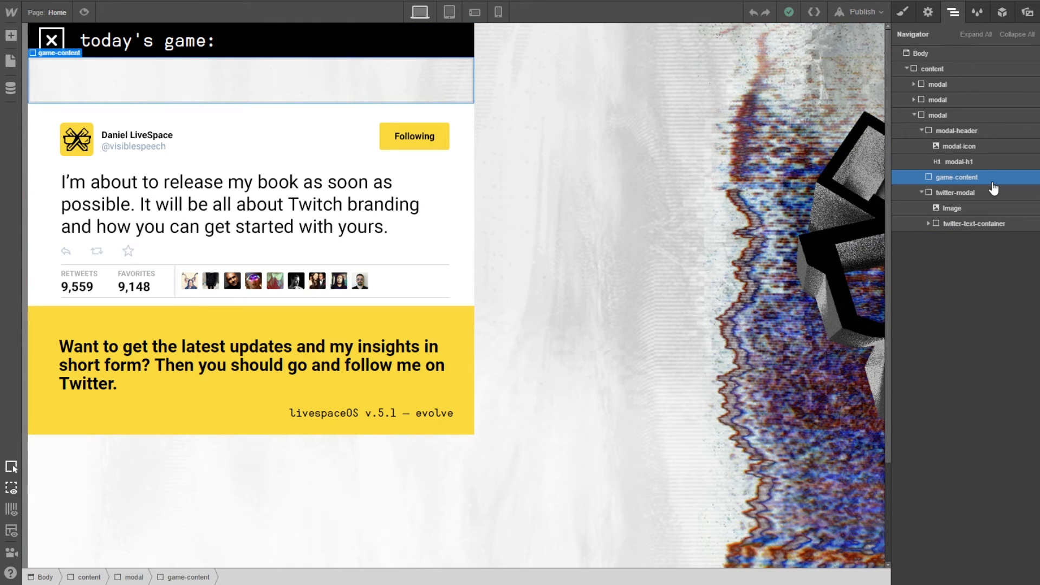
left_click(11, 36)
left_click_drag(52, 434, 970, 184)
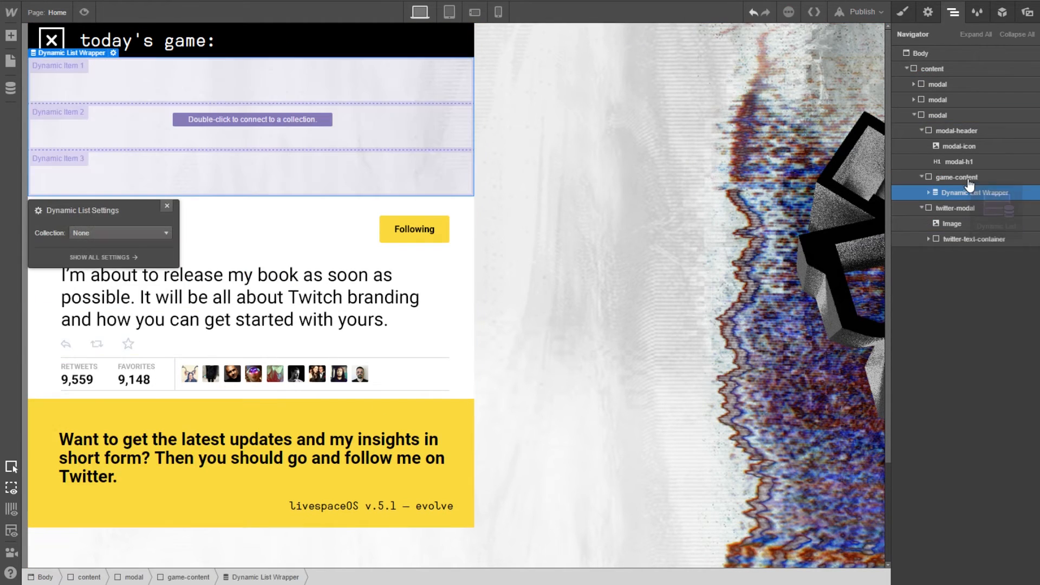
left_click(111, 233)
left_click(103, 259)
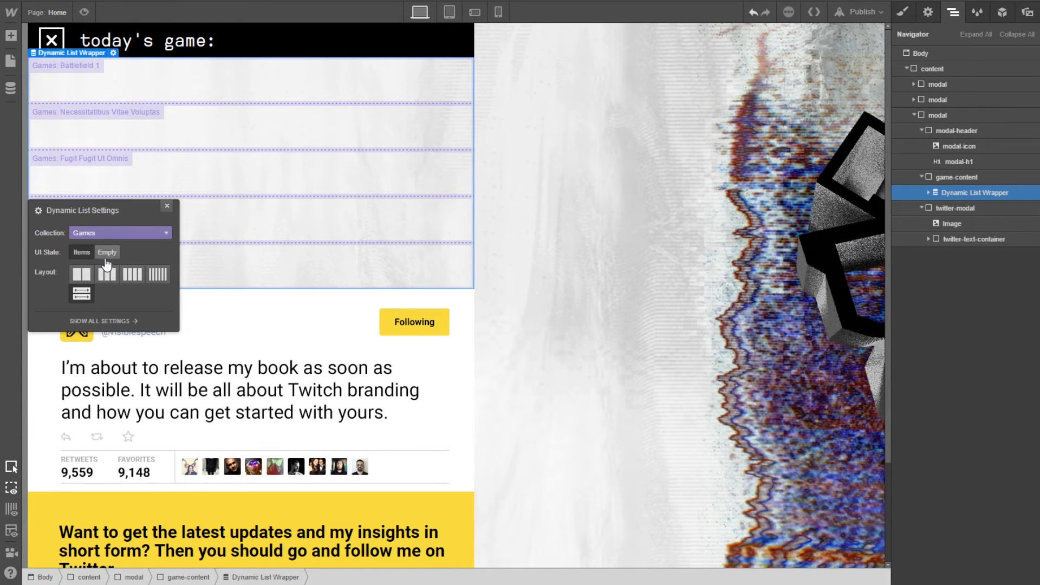
Limit the dynamic list to 1 item and filter it to games whose Current Game switch is on
left_click(106, 321)
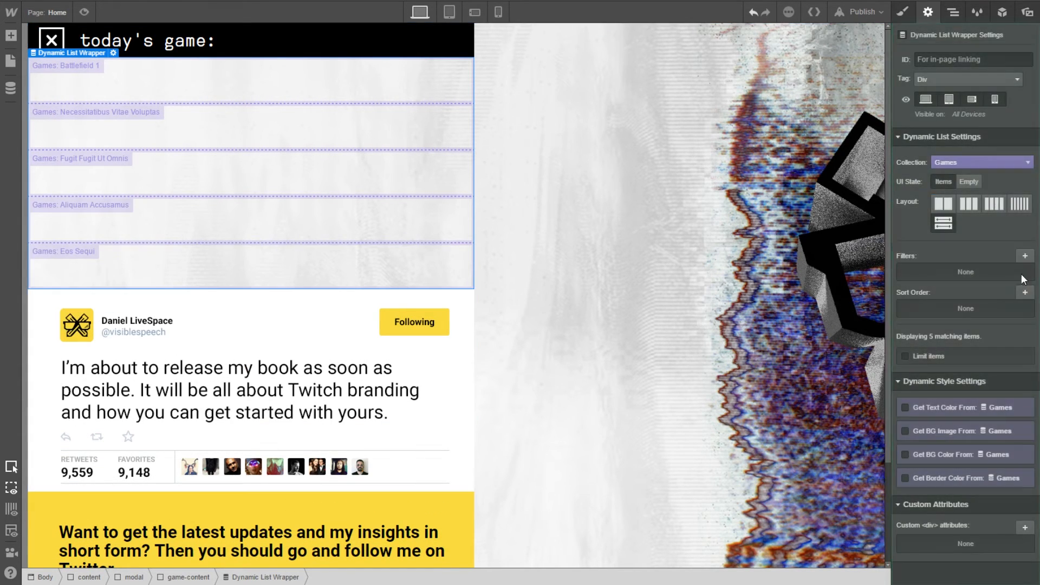
left_click(921, 356)
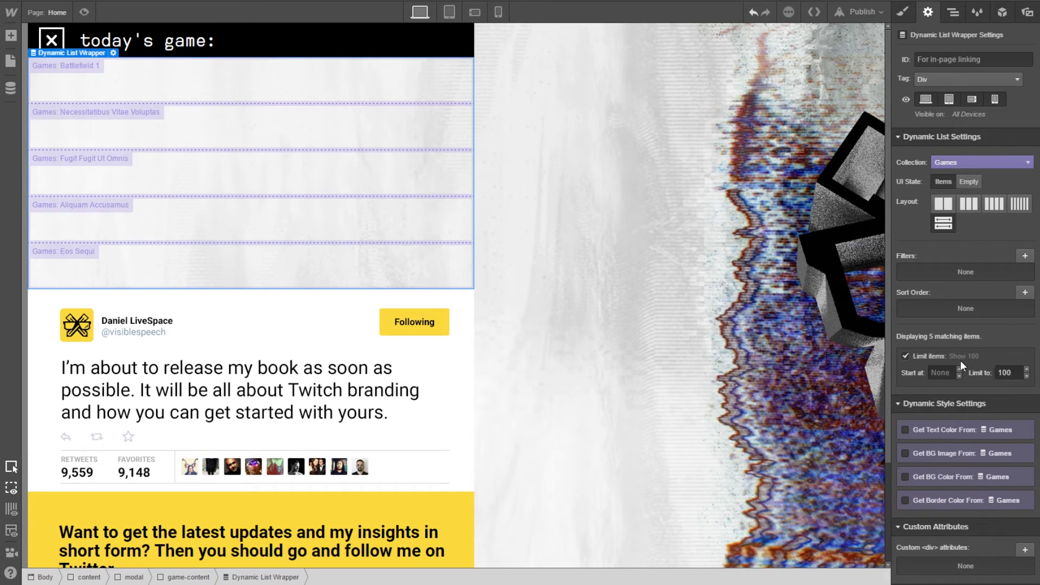
left_click(1009, 372)
left_click(1021, 256)
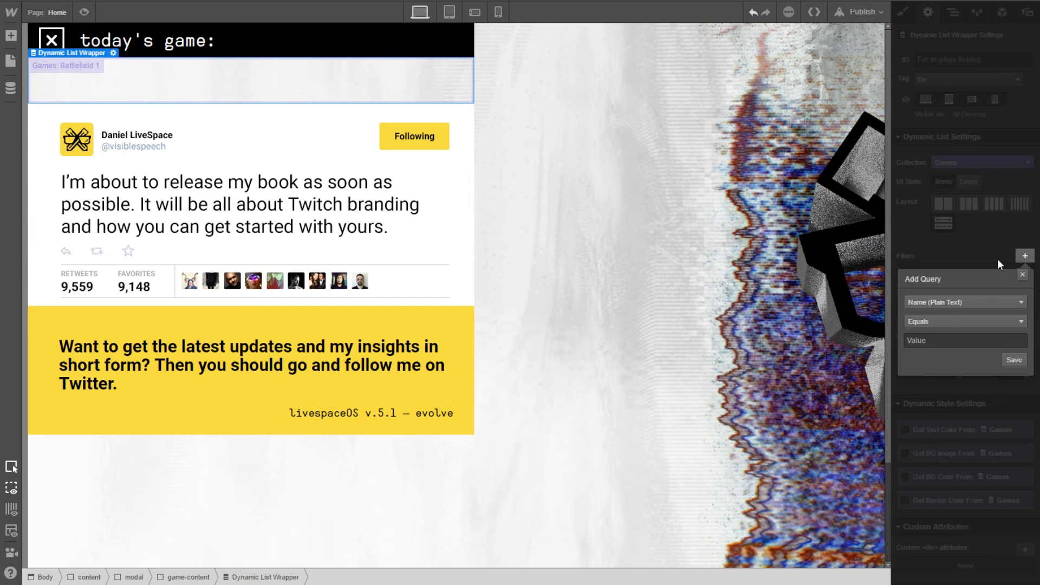
left_click(947, 302)
left_click(943, 328)
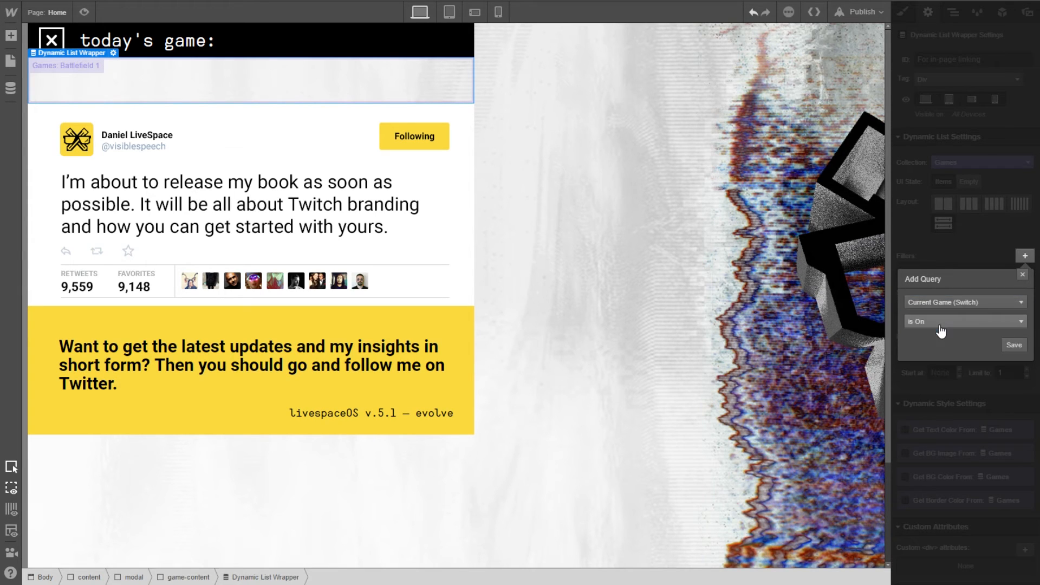
left_click(1011, 346)
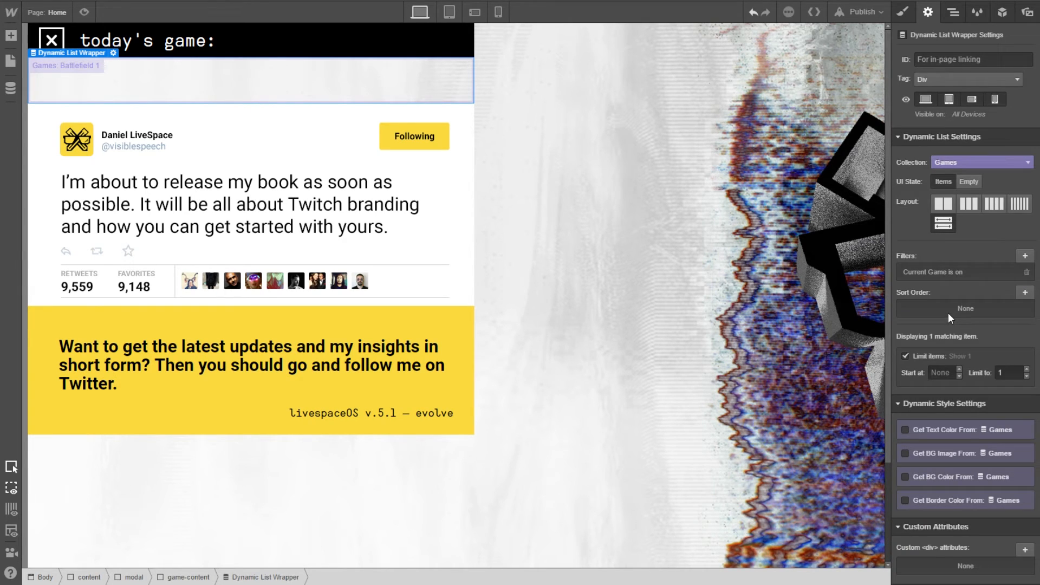
Insert an image into the dynamic item and source it from the Box Art field of Games
left_click(11, 35)
left_click_drag(52, 507, 138, 80)
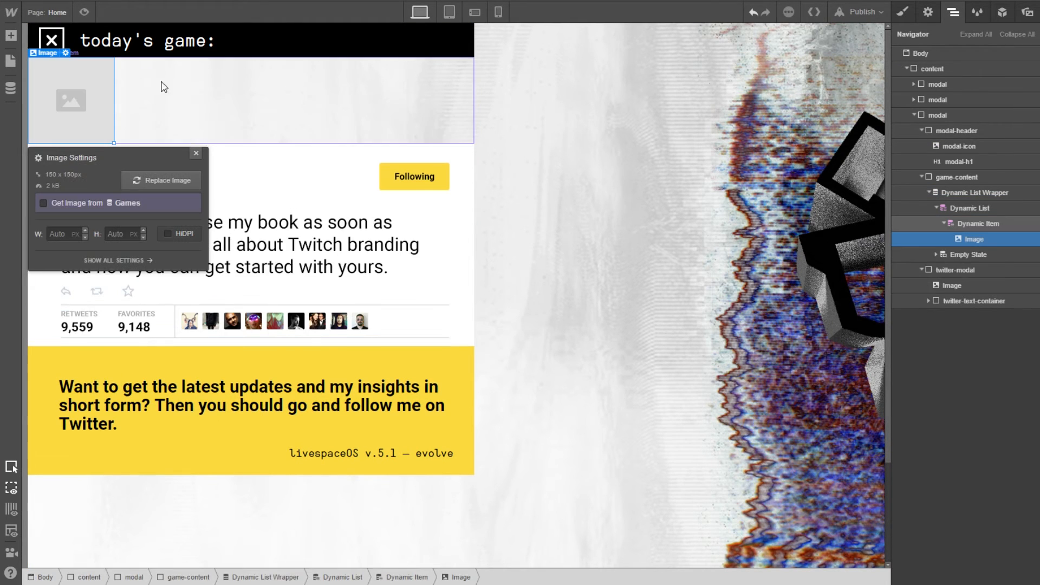
left_click(87, 210)
left_click(85, 196)
left_click(80, 217)
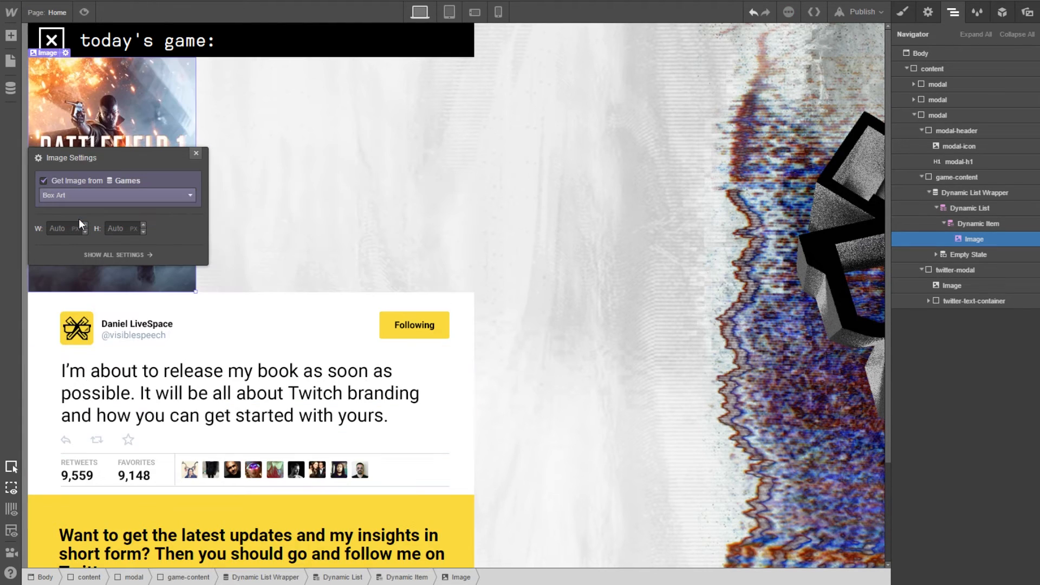
left_click(196, 155)
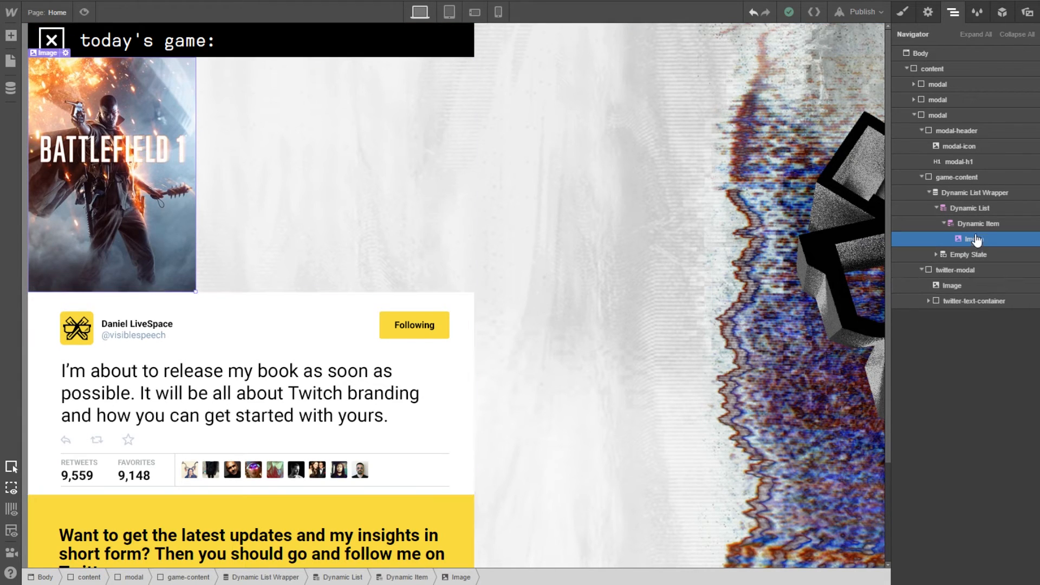
Insert a second Dynamic List into game-content and place it below the box art list
left_click(951, 180)
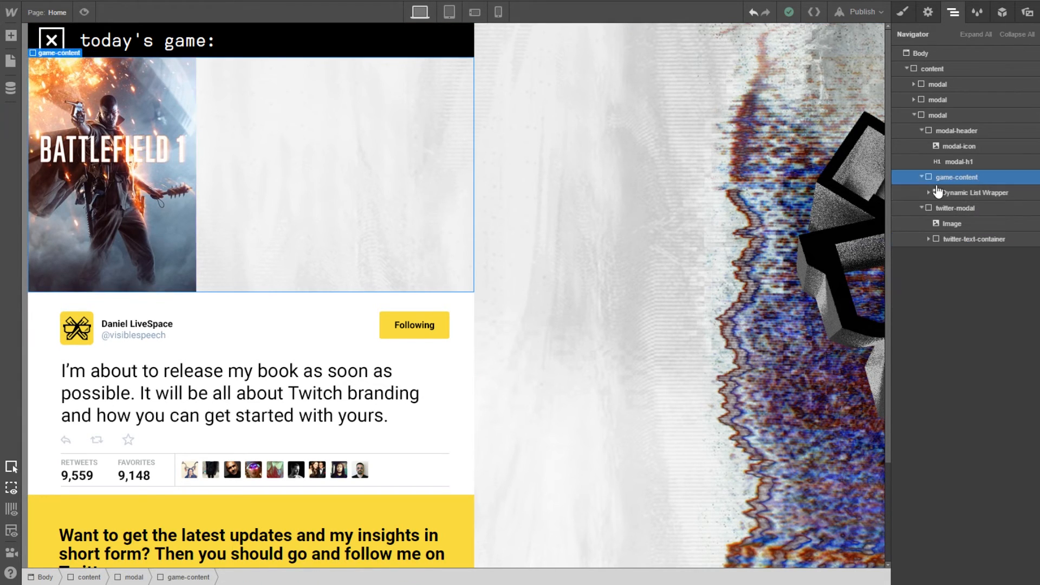
left_click(12, 37)
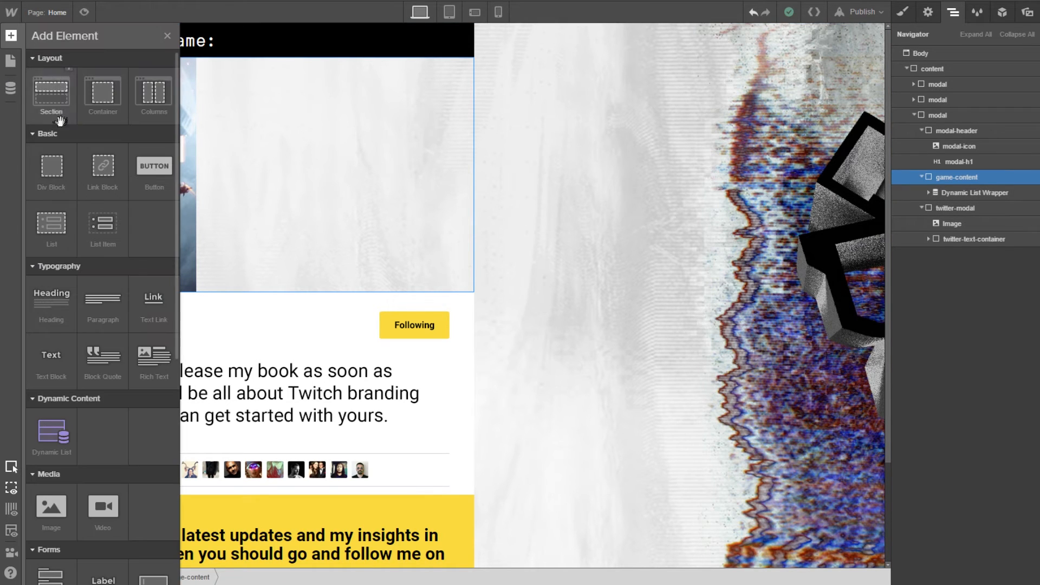
left_click_drag(54, 431, 987, 194)
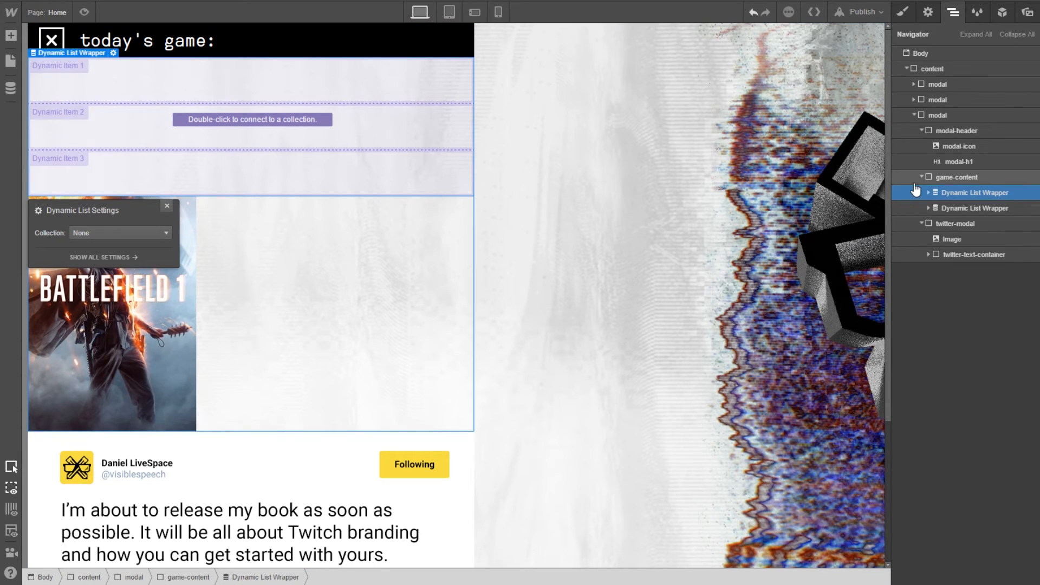
left_click_drag(940, 194, 928, 231)
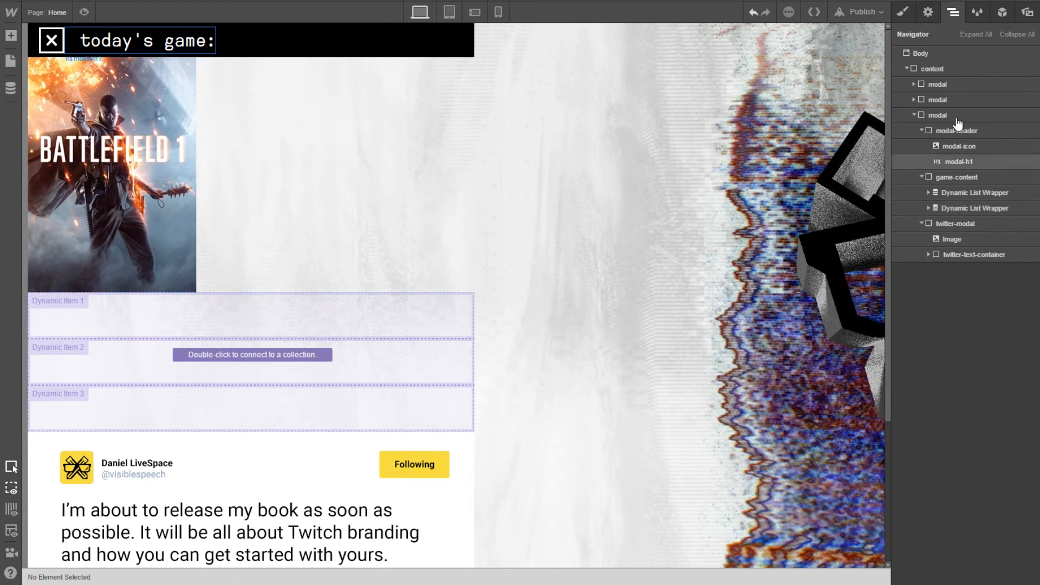
Connect the second dynamic list to the Games collection
left_click(928, 13)
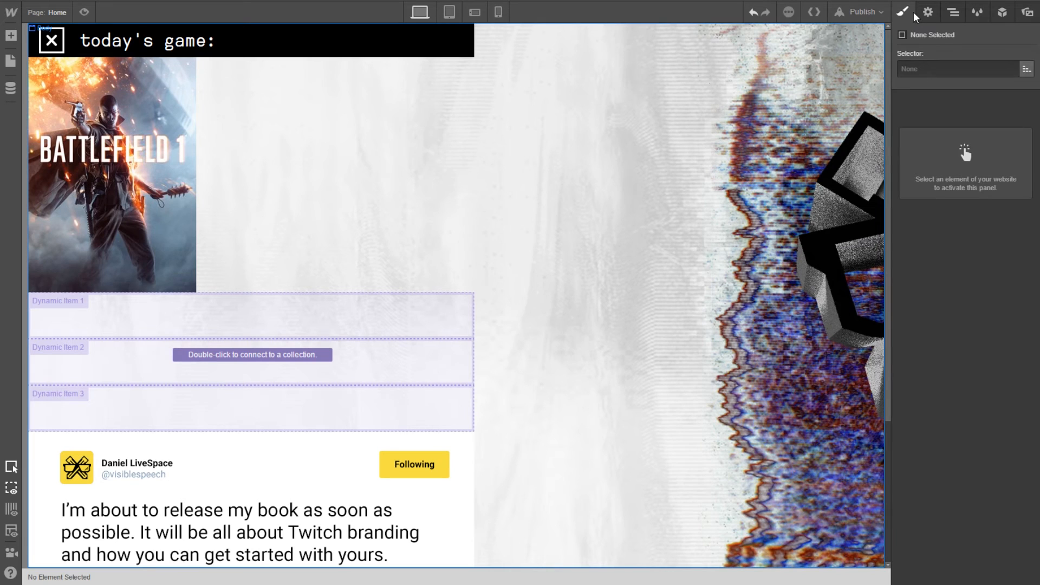
left_click(953, 13)
left_click(928, 14)
left_click(278, 369)
double_click(278, 369)
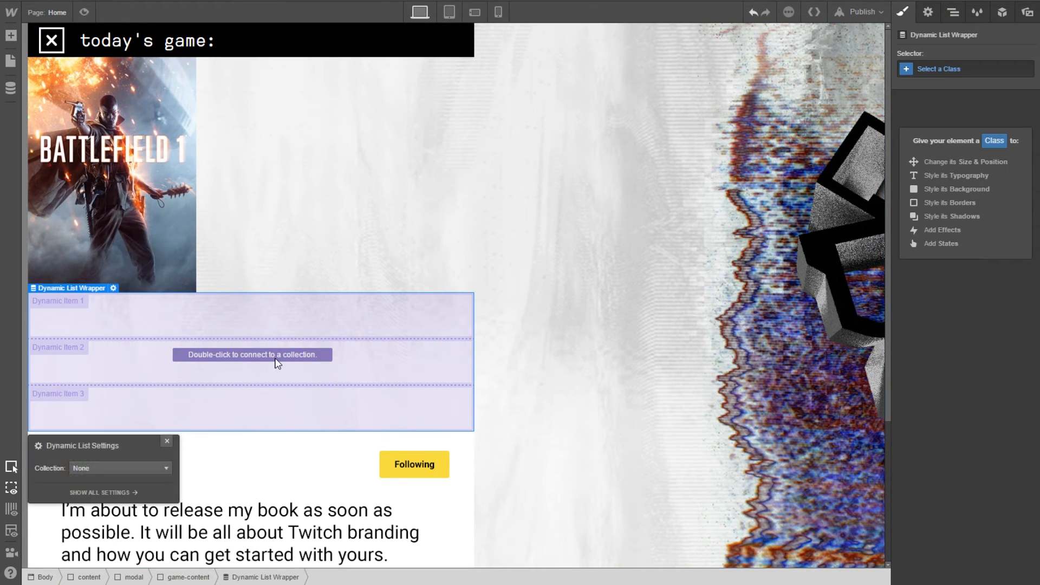
left_click(122, 468)
left_click(114, 493)
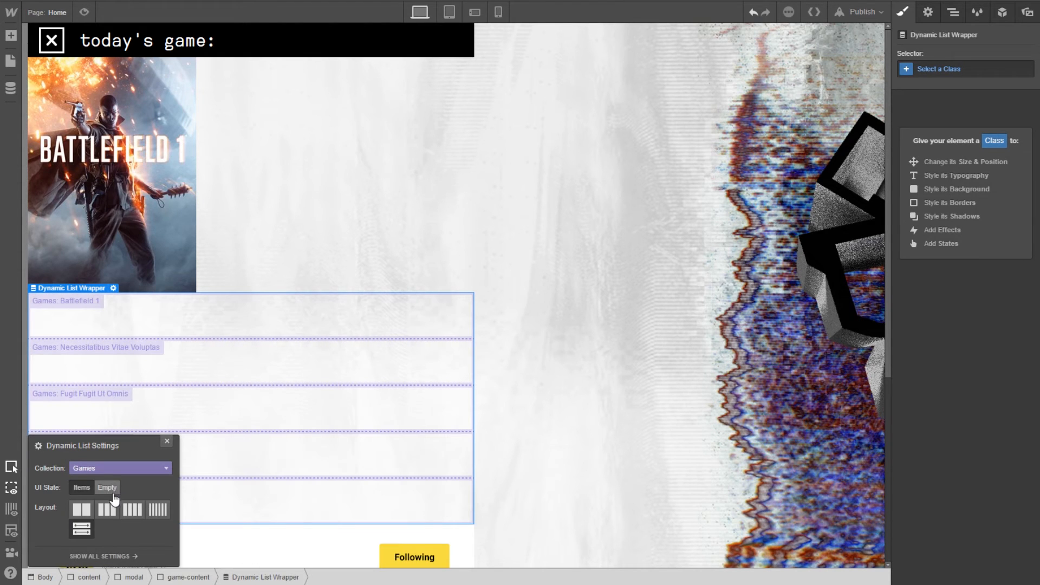
Limit the dynamic list beneath the Battlefield 1 cover to 1 item in its full settings
left_click(100, 556)
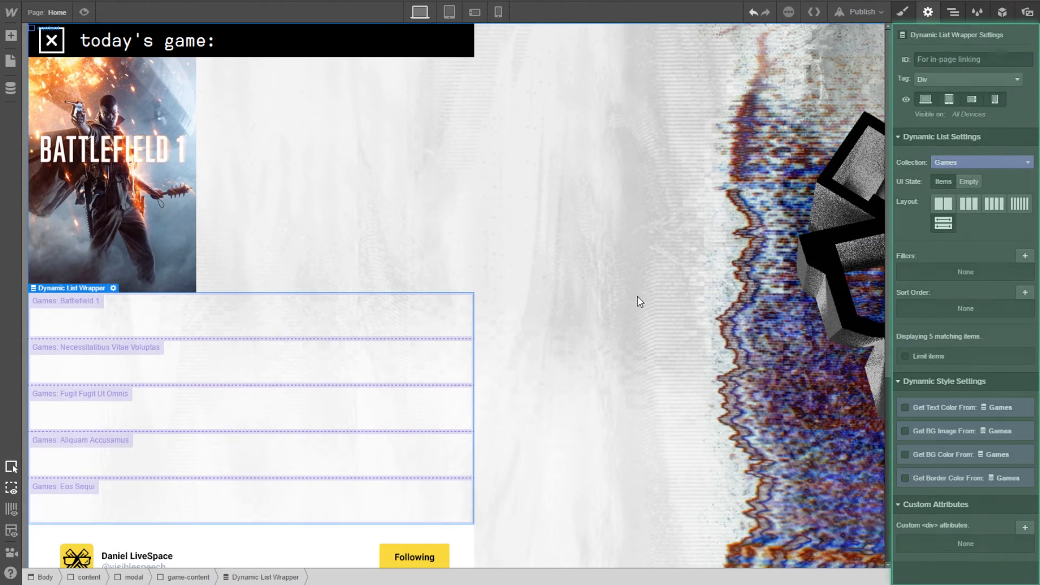
left_click(947, 358)
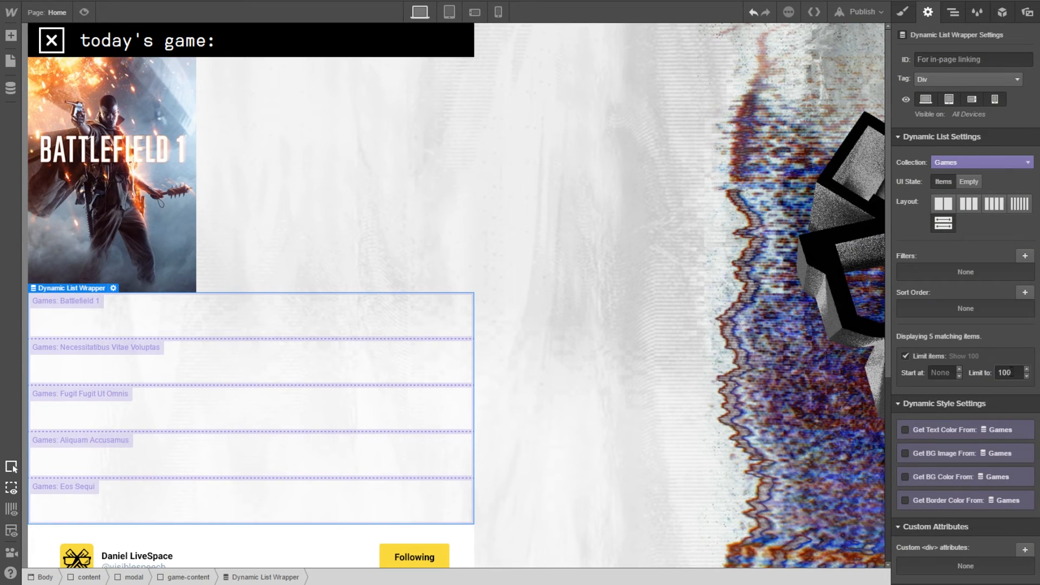
left_click_drag(1011, 372, 991, 373)
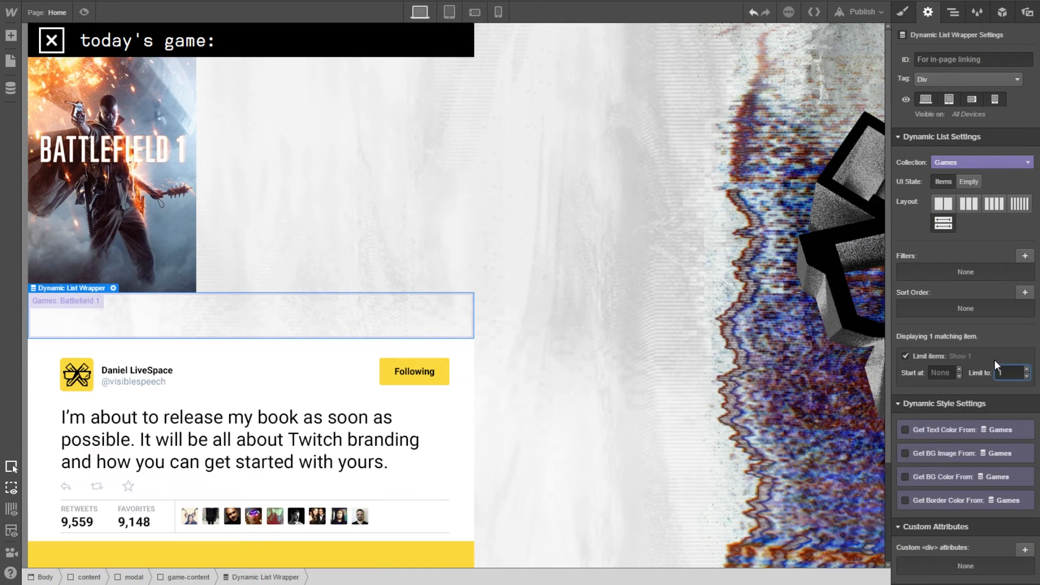
Add a filter to the dynamic list so that Current Game (Switch) is On
left_click(1024, 257)
left_click(959, 302)
left_click(954, 328)
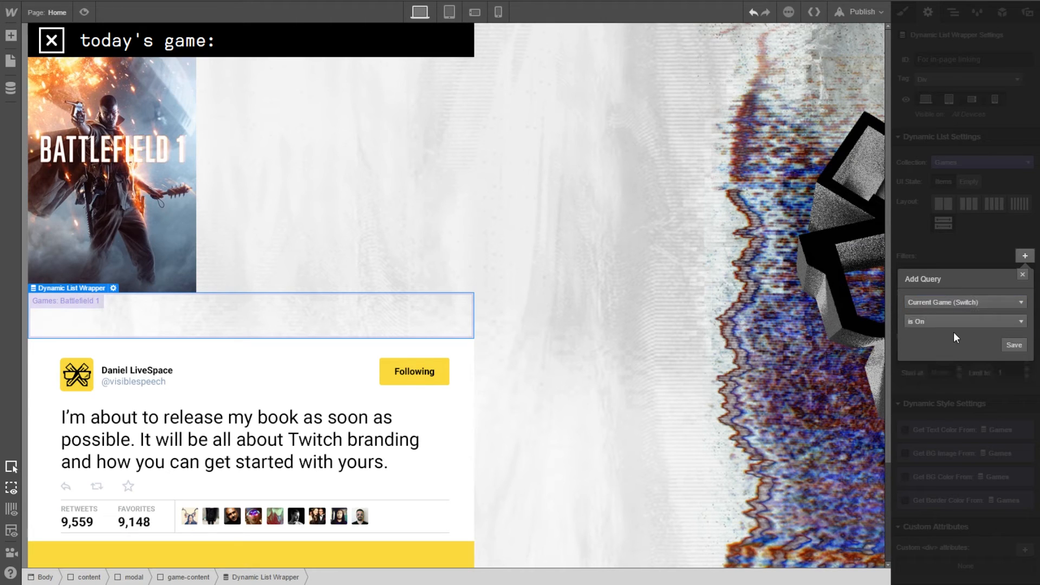
left_click(1015, 346)
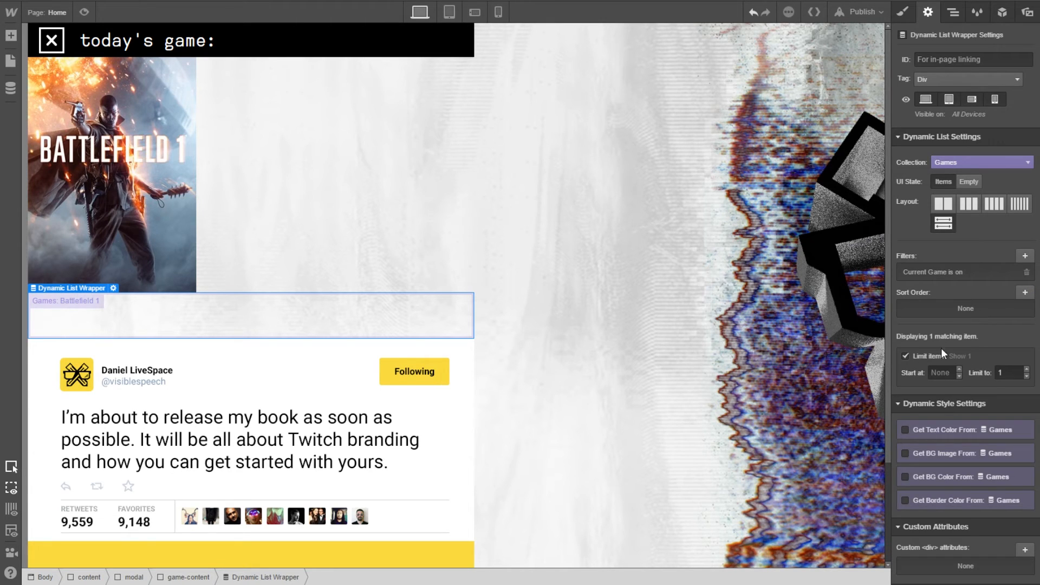
Set the dynamic list wrapper to get its background image from the Games collection's Box Art field
left_click(928, 460)
left_click(929, 469)
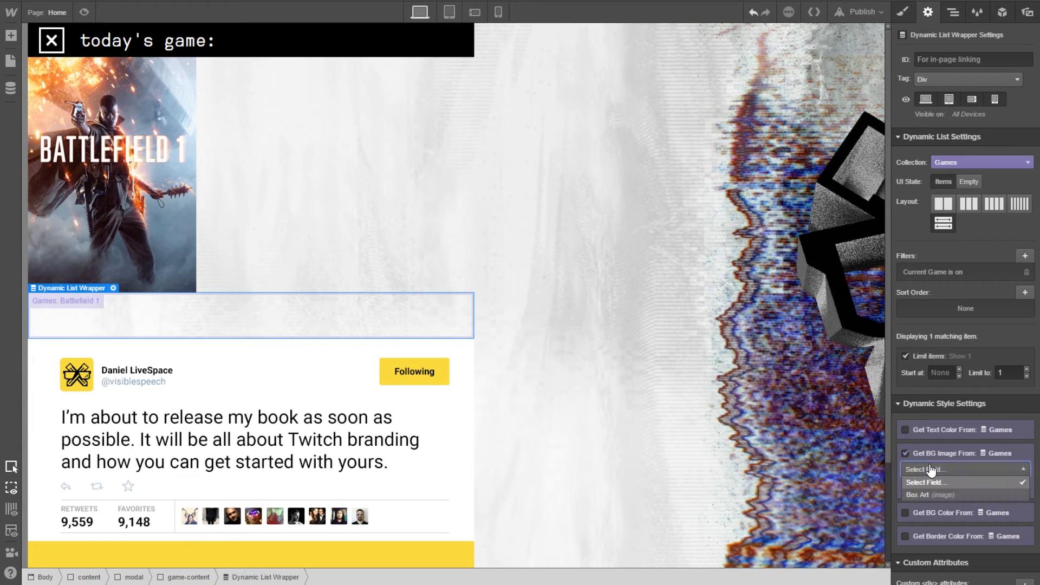
left_click(931, 495)
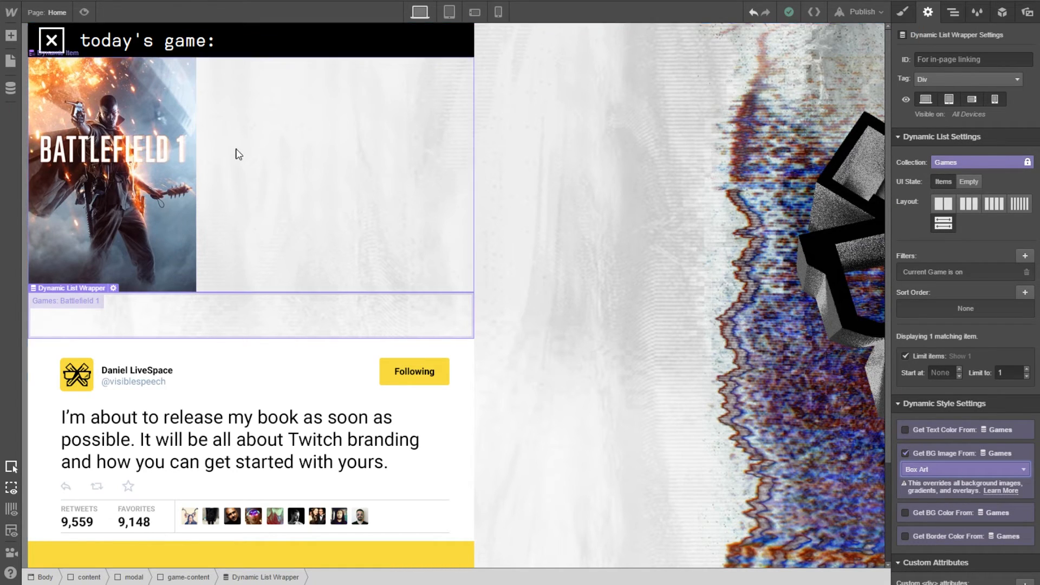
Give the lower dynamic list wrapper a new class named box-art-blur
left_click(903, 13)
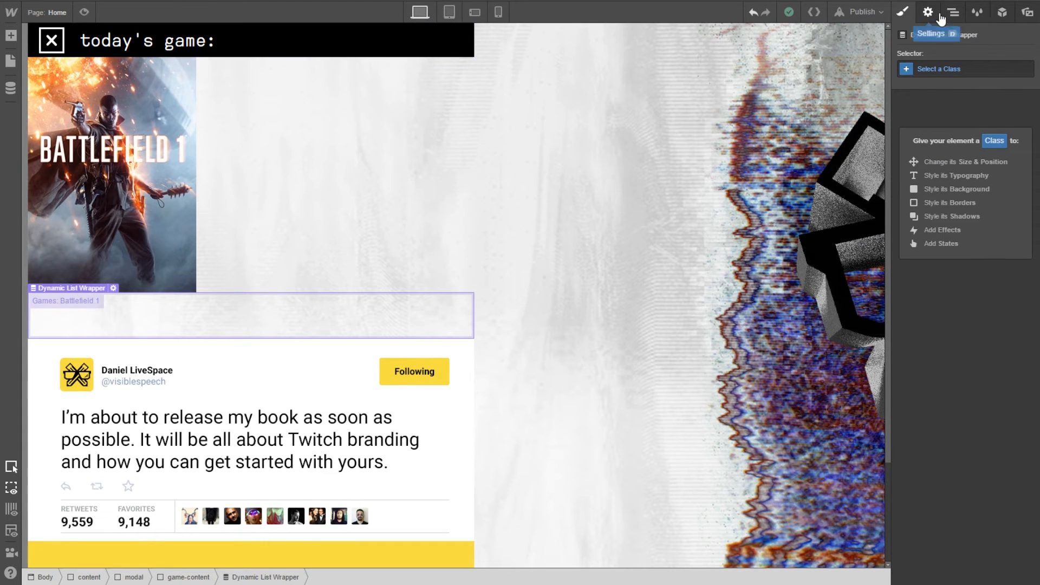
left_click(928, 12)
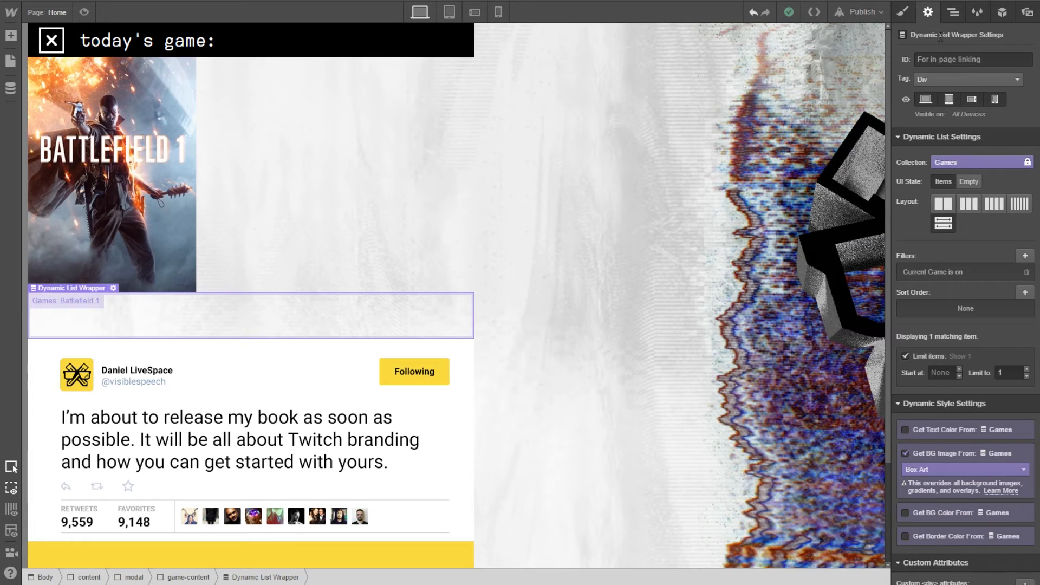
left_click(910, 14)
left_click(943, 69)
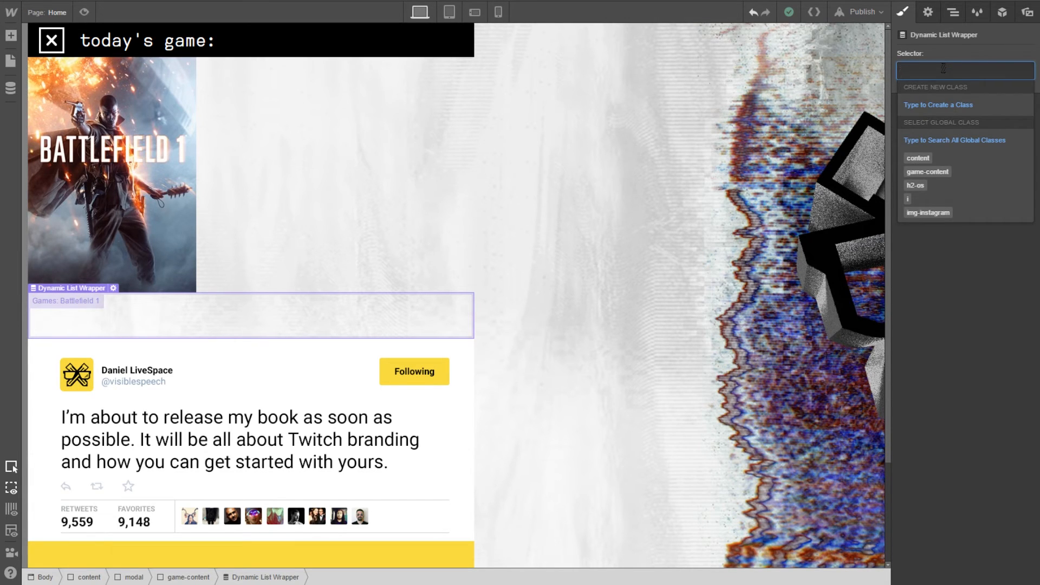
type("box-")
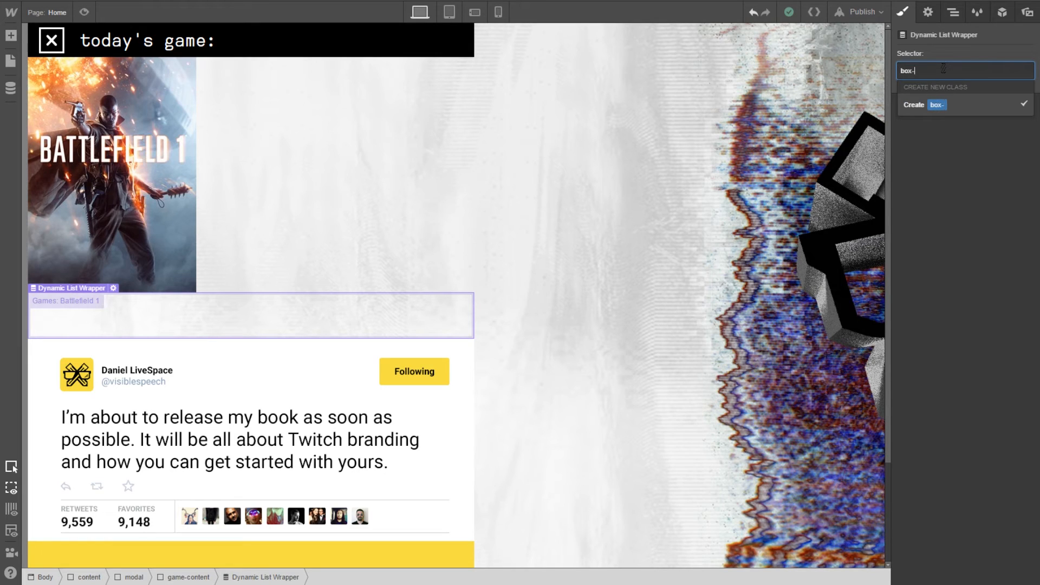
type("art-blur")
key("Return")
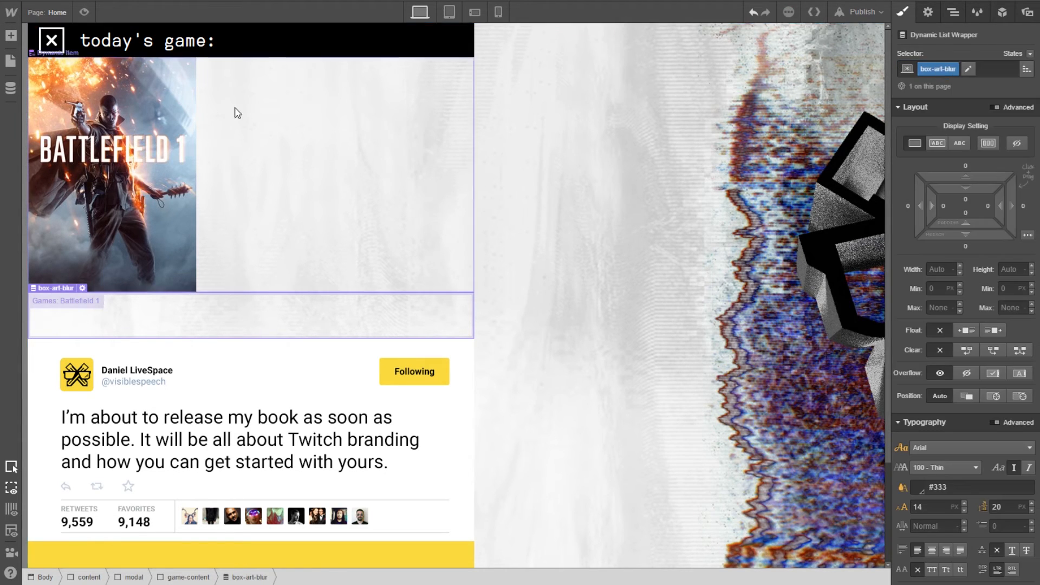
Give the Battlefield 1 cover image a new class named img-box-art
left_click(47, 113)
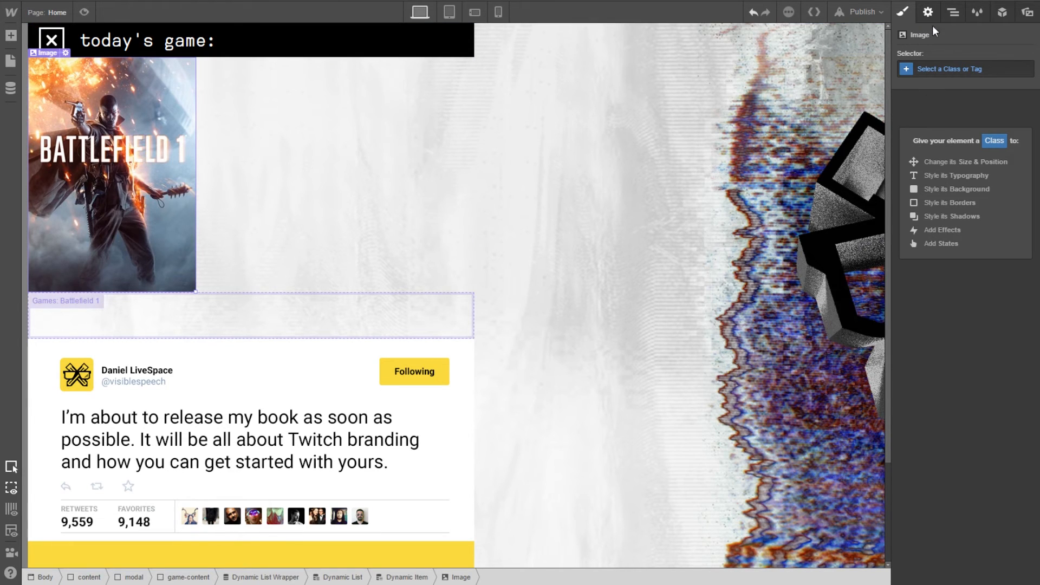
left_click(961, 70)
type("img-box-a")
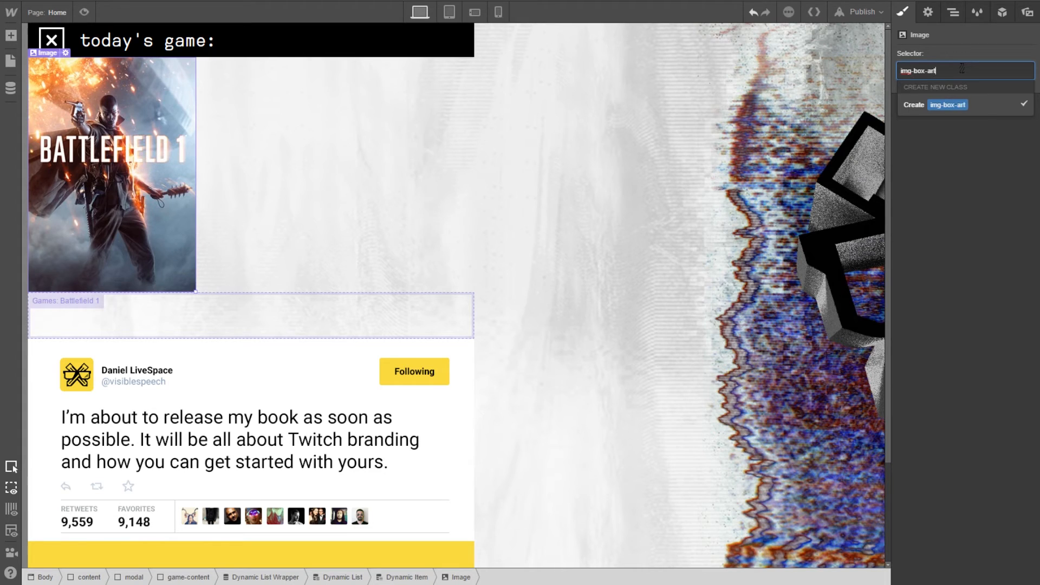
type("rt")
key("Return")
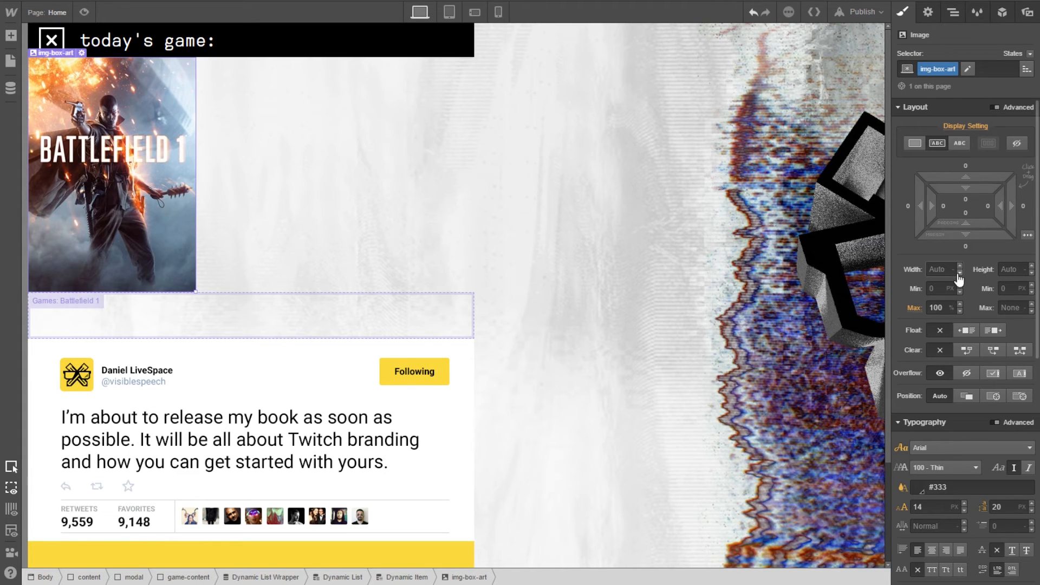
Check the Battlefield 1 asset's pixel dimensions and set the img-box-art height to 380 px
left_click(949, 270)
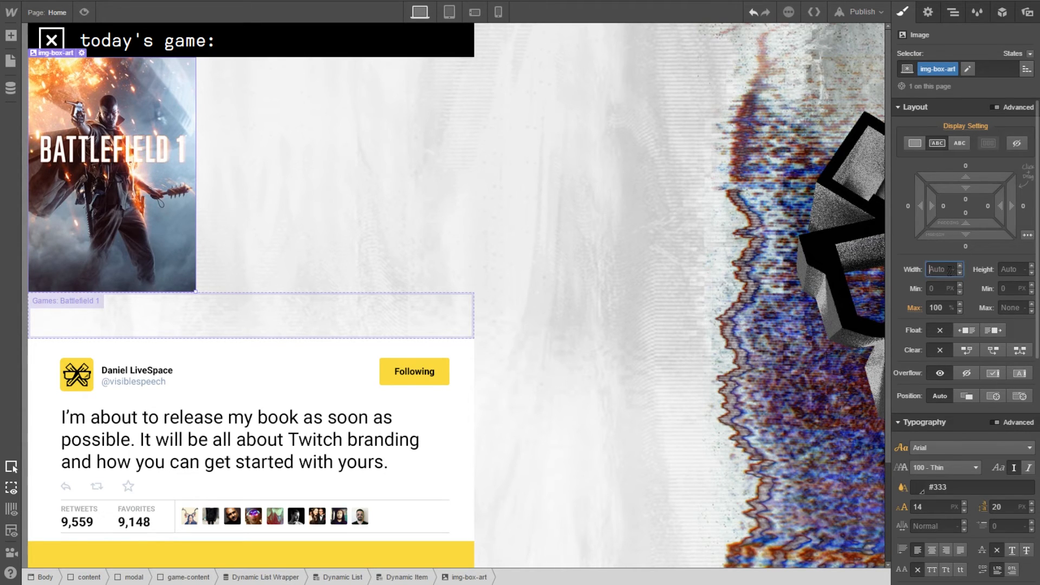
left_click(1006, 270)
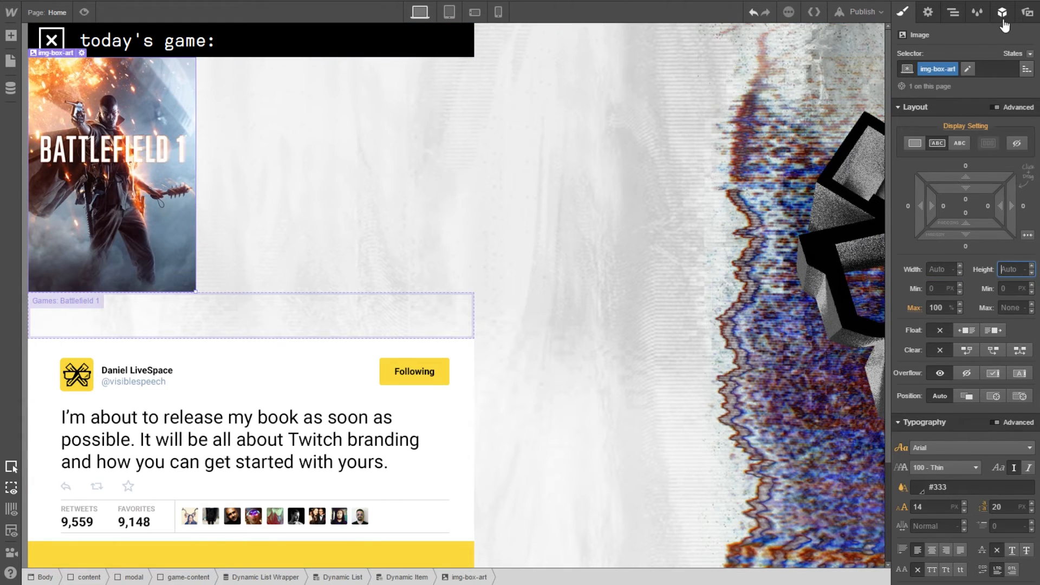
left_click(1025, 13)
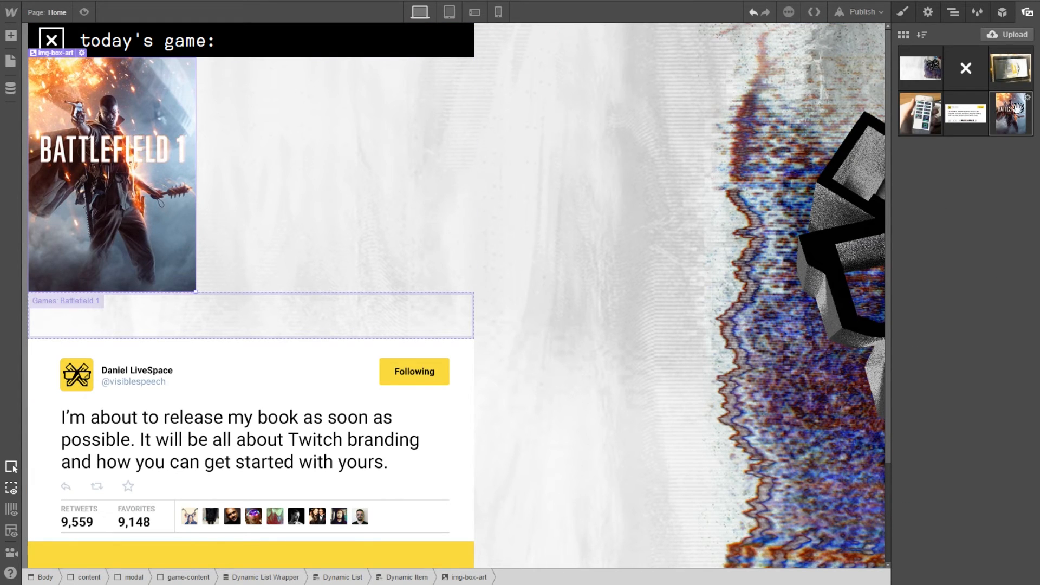
left_click(1027, 97)
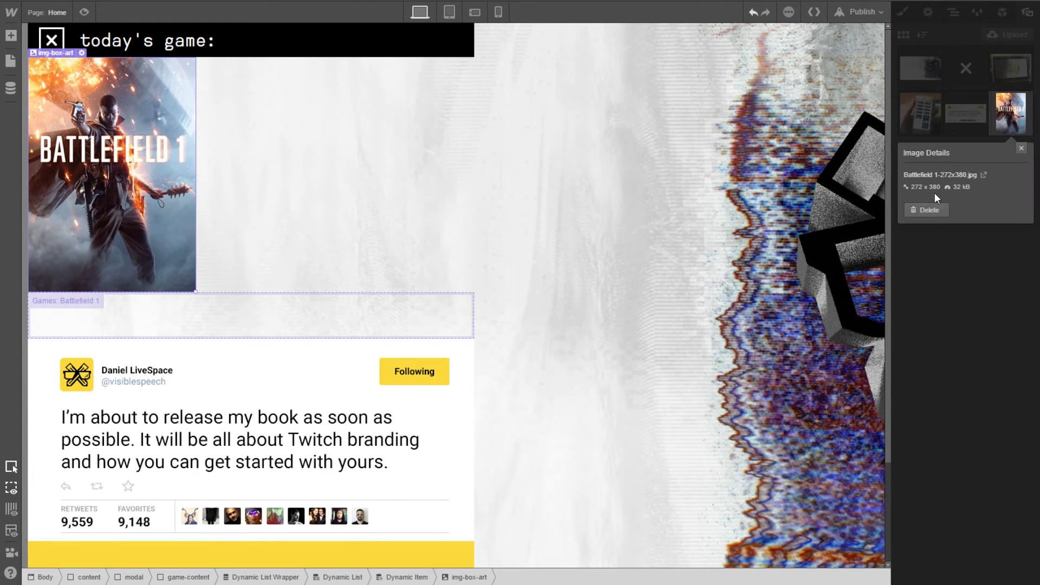
left_click(1021, 150)
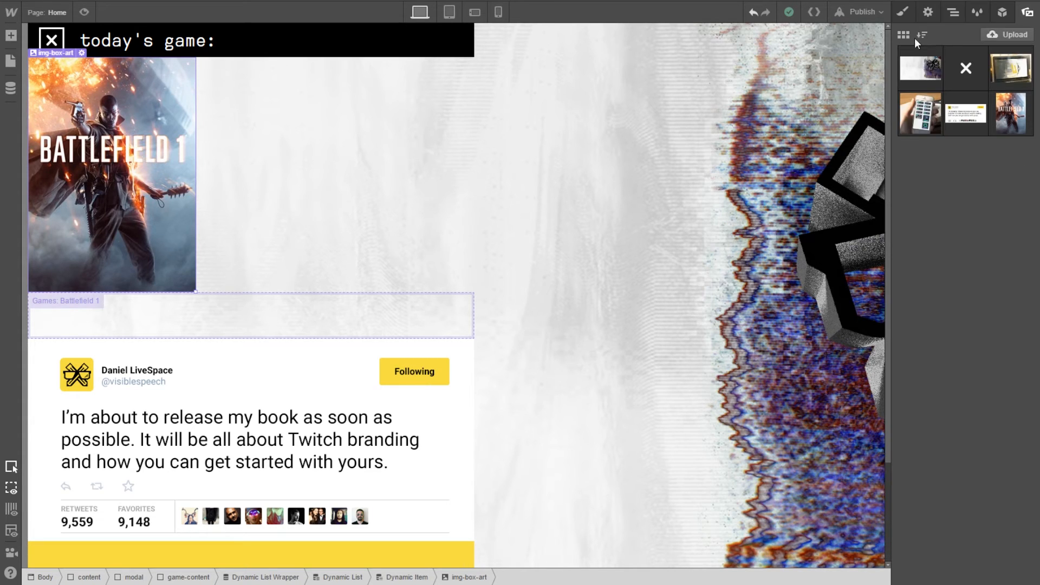
left_click(903, 12)
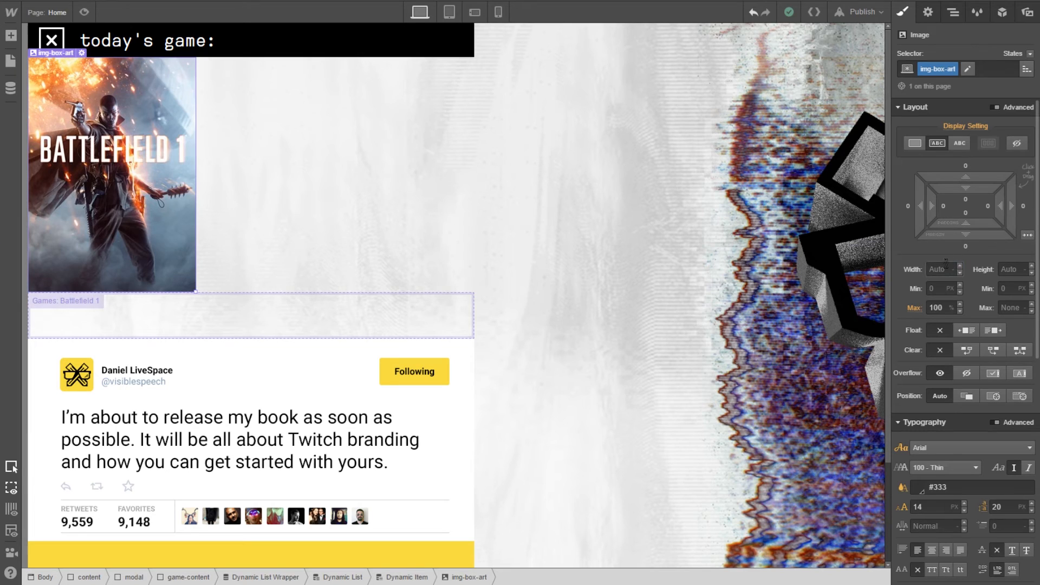
left_click(1021, 263)
key("Return")
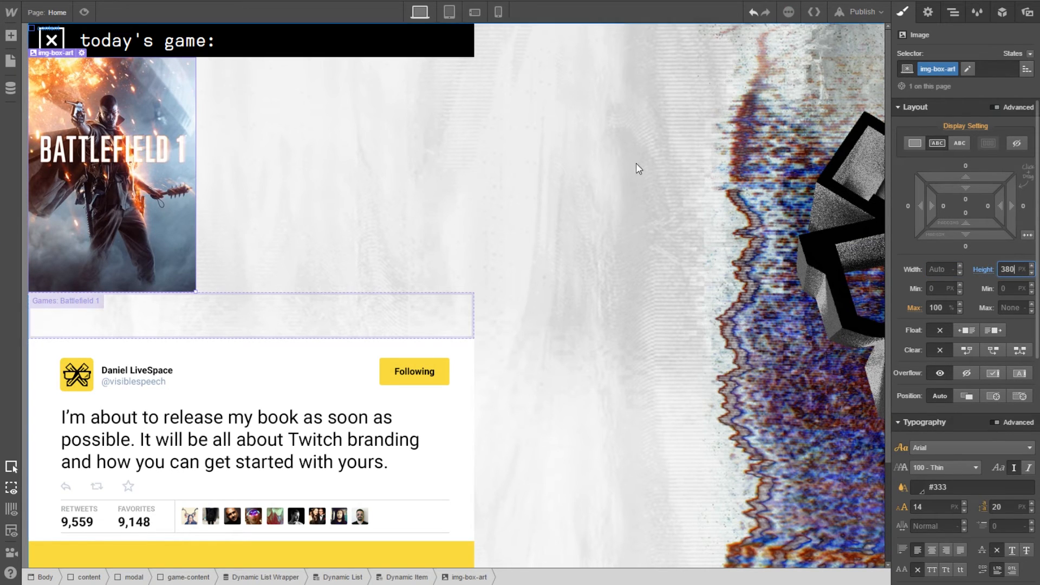
Select the game-content div block and change its display setting to flex
left_click(952, 12)
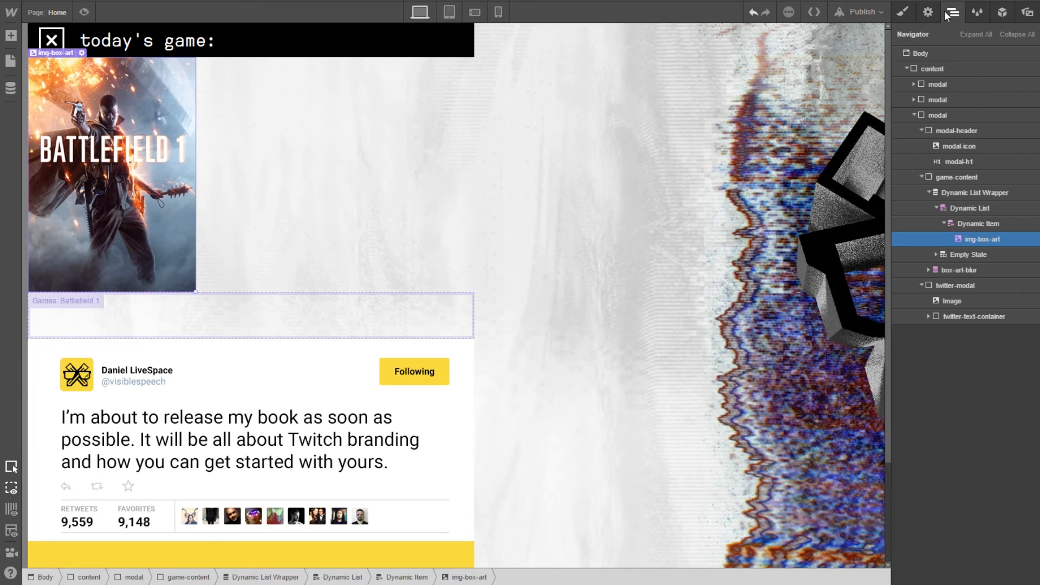
left_click(968, 195)
left_click(958, 177)
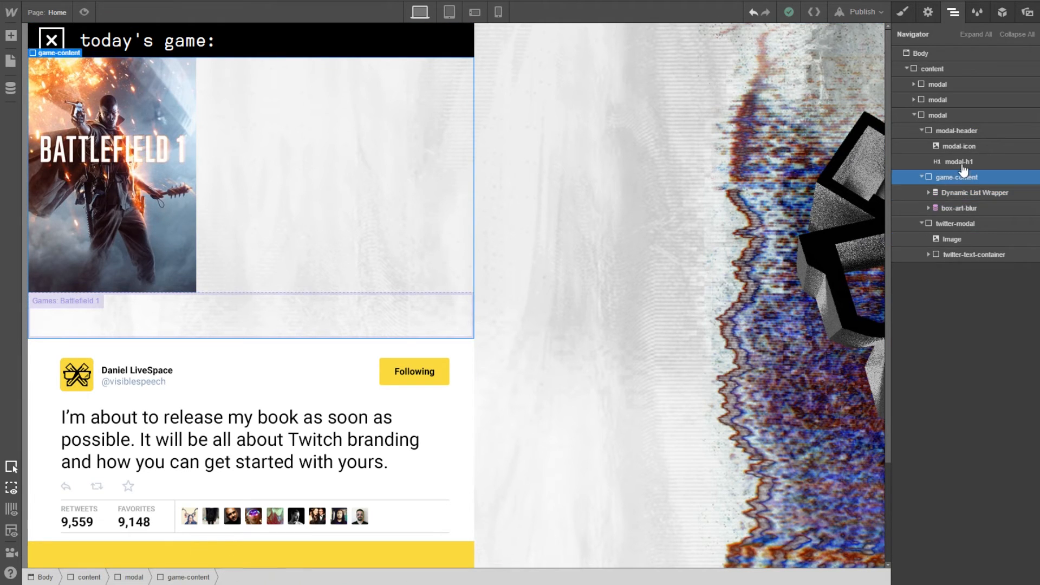
left_click(927, 13)
left_click(902, 12)
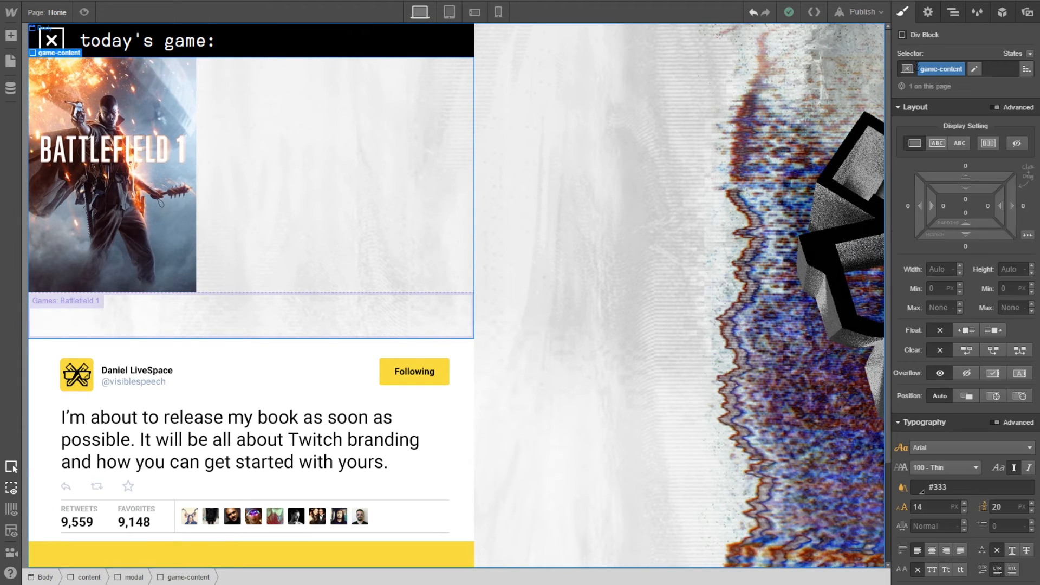
left_click(988, 143)
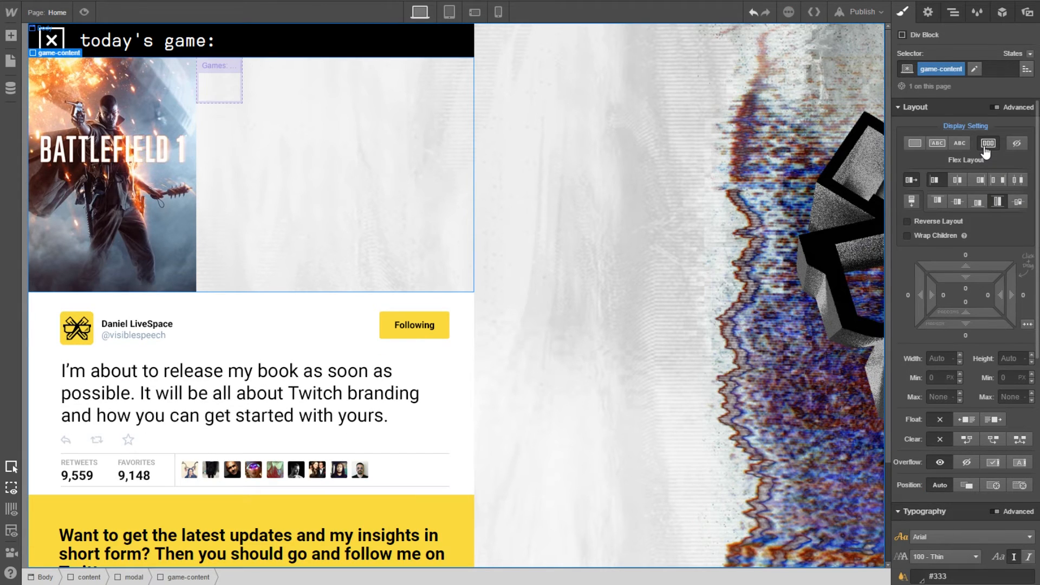
Select the box-art-blur wrapper and set its flex child sizing to grow into the remaining width
left_click(953, 13)
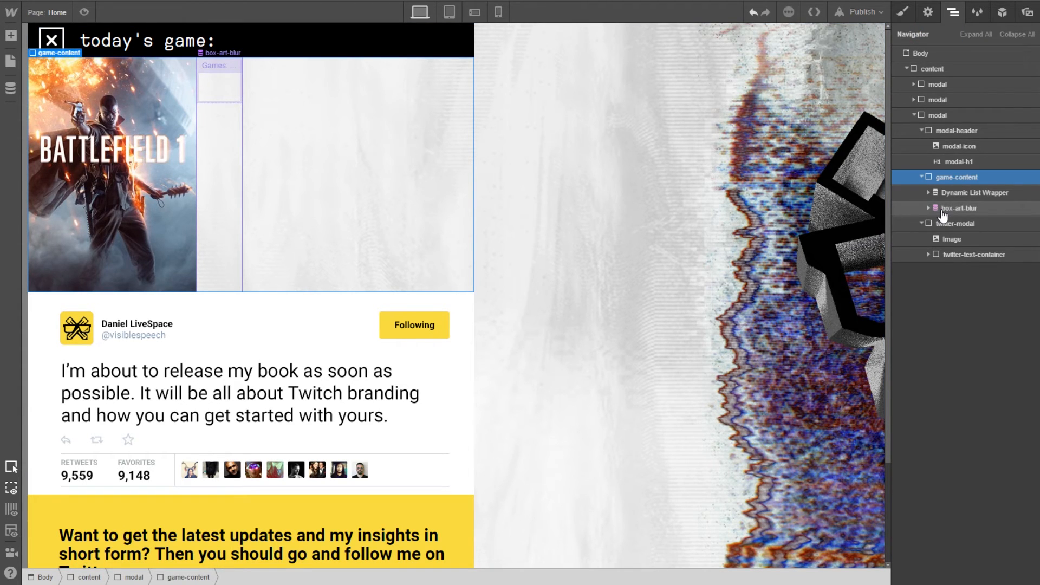
left_click(929, 208)
left_click(930, 210)
left_click(956, 207)
left_click(956, 197)
left_click(925, 13)
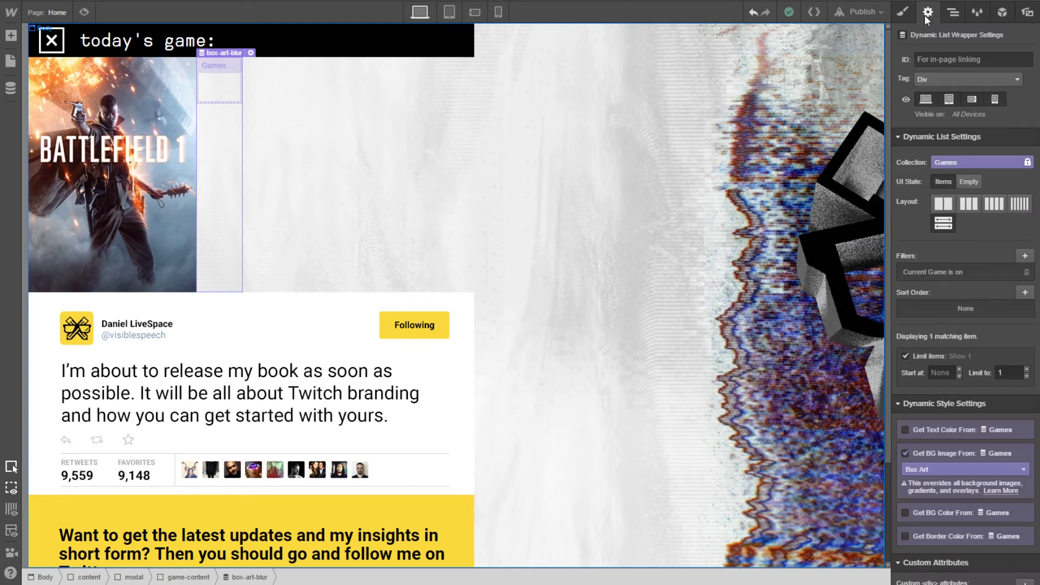
left_click(900, 12)
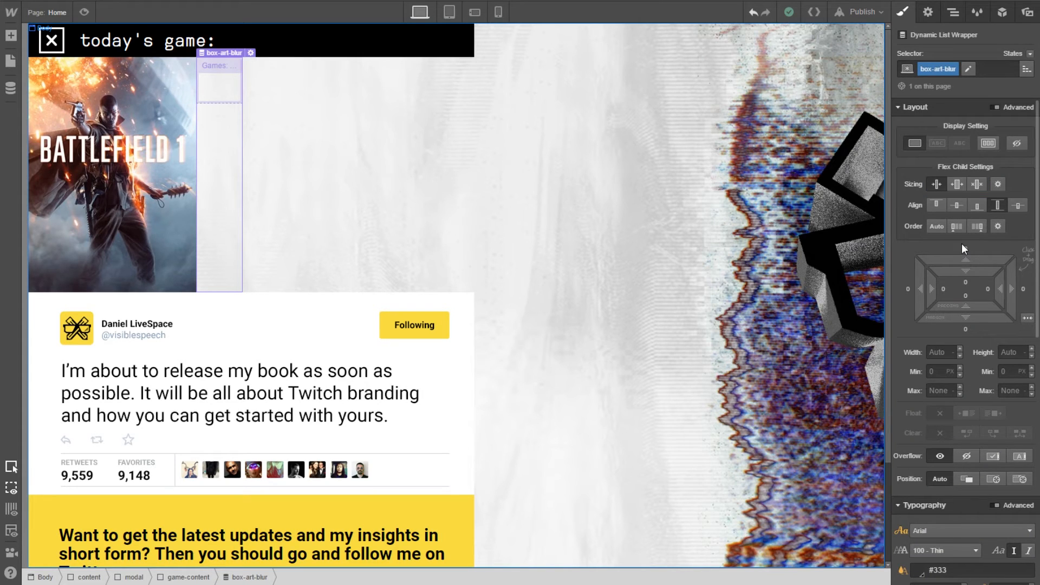
left_click(958, 184)
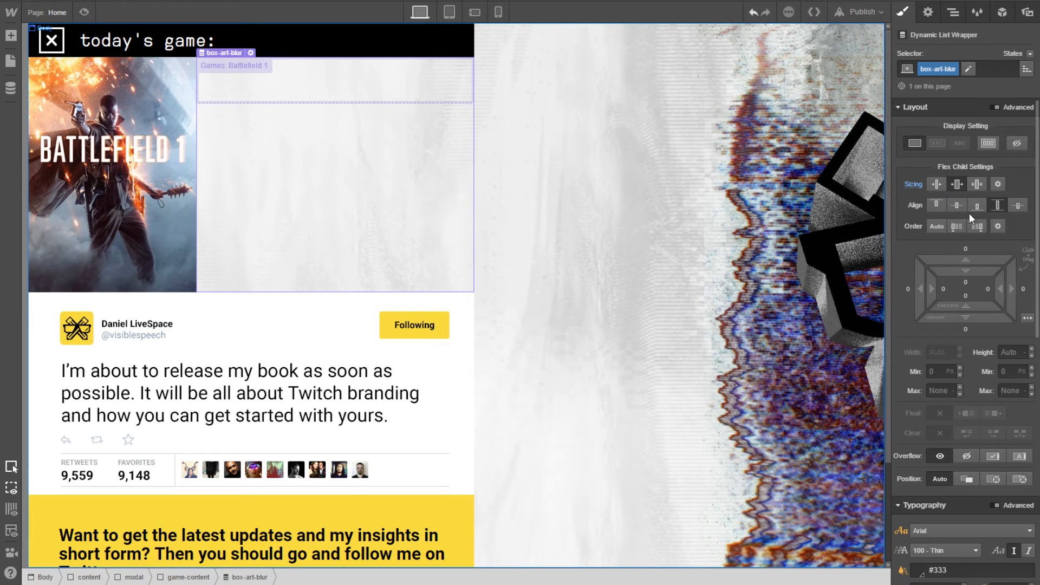
Set the box-art-blur wrapper's height to 380 px and align it to the start of the flex container
left_click(1020, 354)
type("380")
left_click(1016, 371)
left_click(1015, 353)
scroll(996, 386, "down", 1)
scroll(996, 395, "down", 5)
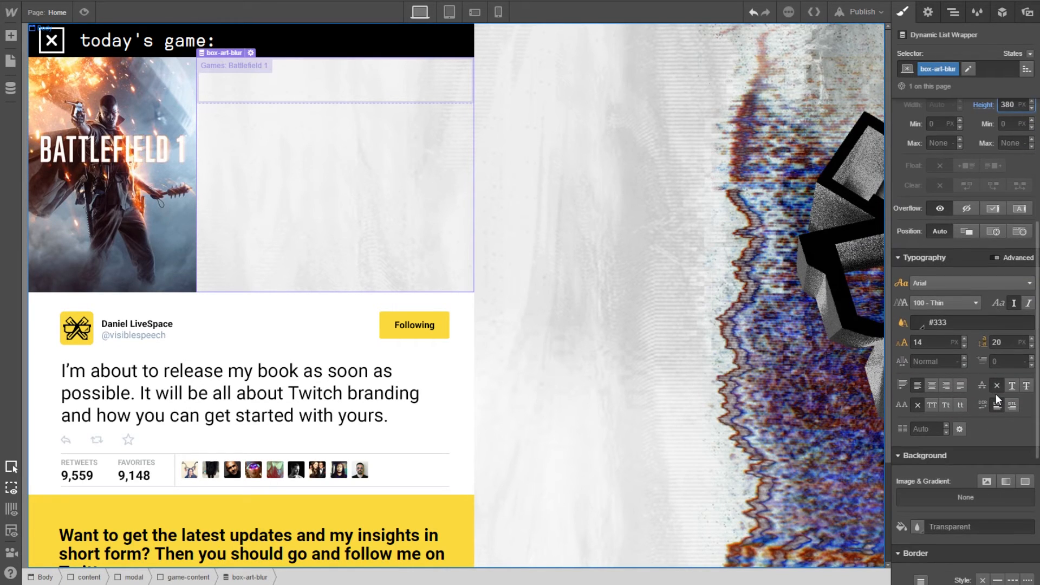
scroll(996, 394, "up", 4)
scroll(997, 393, "up", 1)
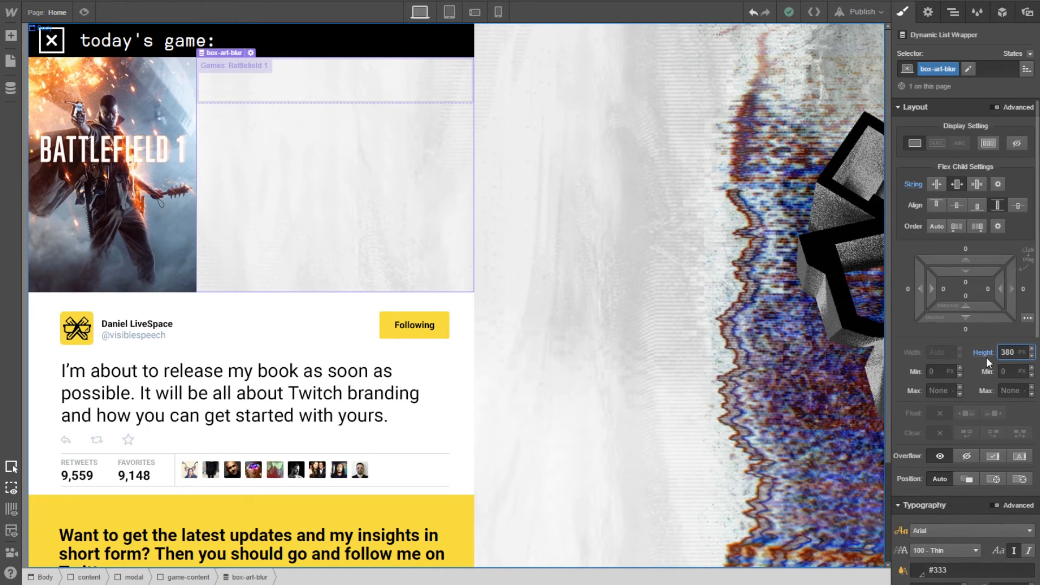
left_click(943, 209)
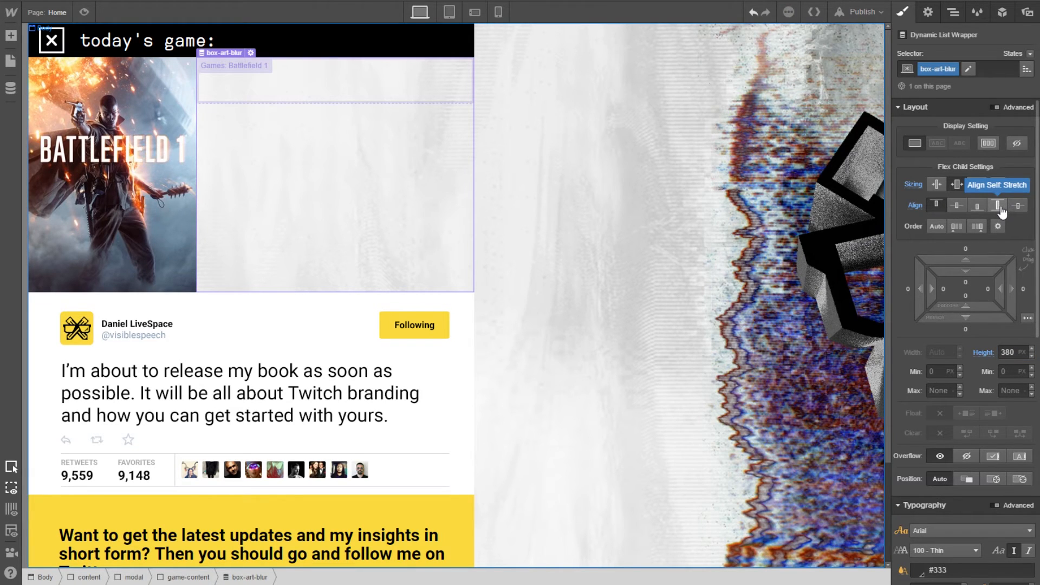
Try absolute positioning on the box-art-blur wrapper and return its position to Auto
left_click(995, 480)
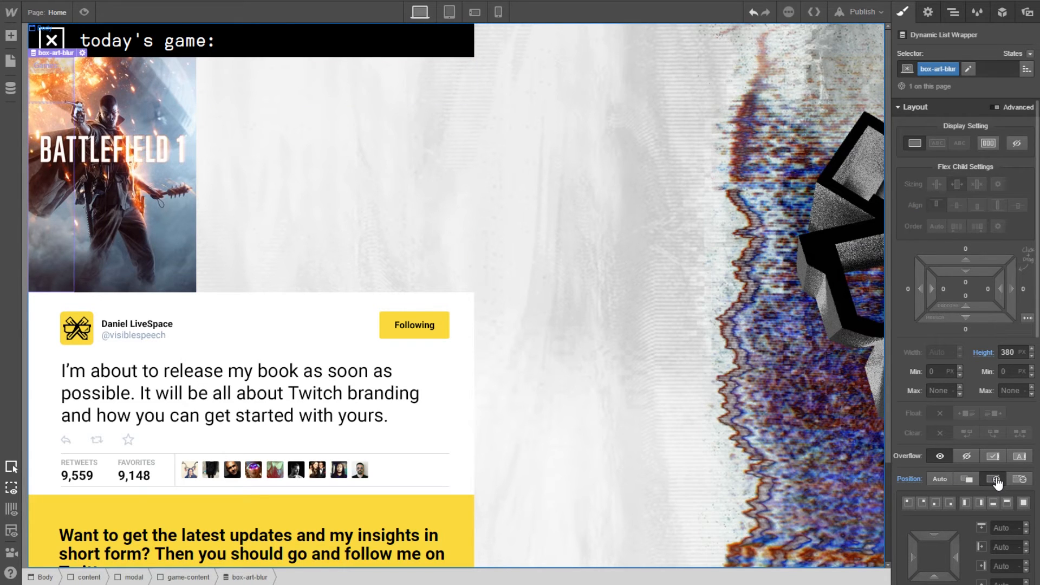
left_click(940, 479)
scroll(954, 459, "down", 3)
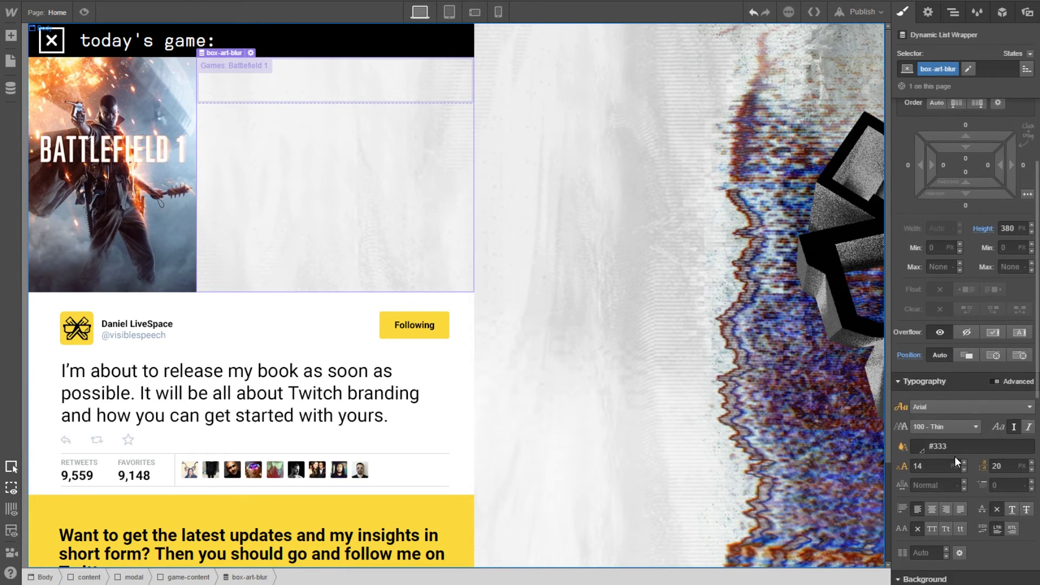
Set the box-art-blur wrapper's background color to the yellow swatch #f7e144
scroll(954, 456, "down", 5)
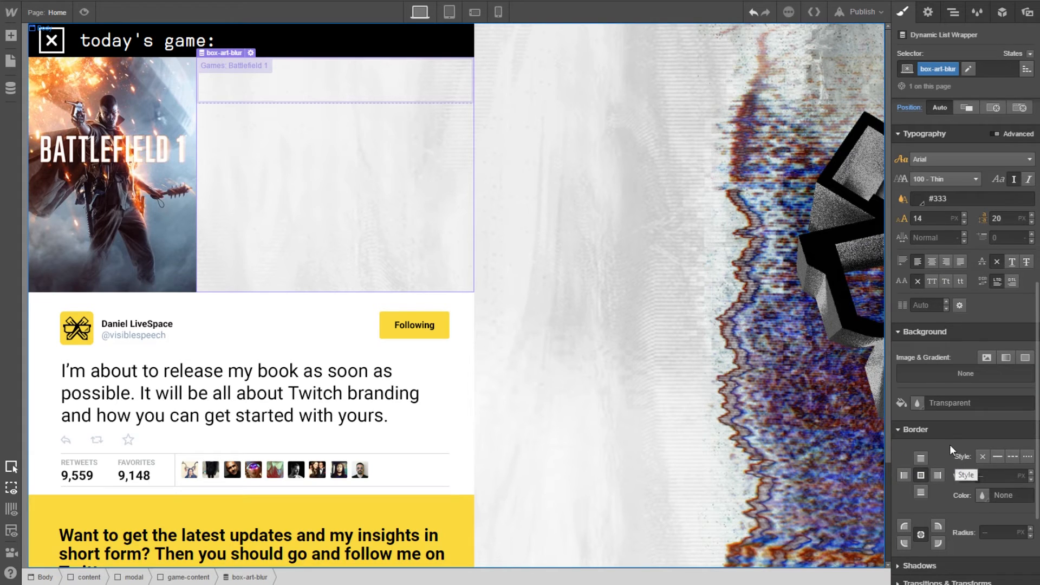
left_click(921, 404)
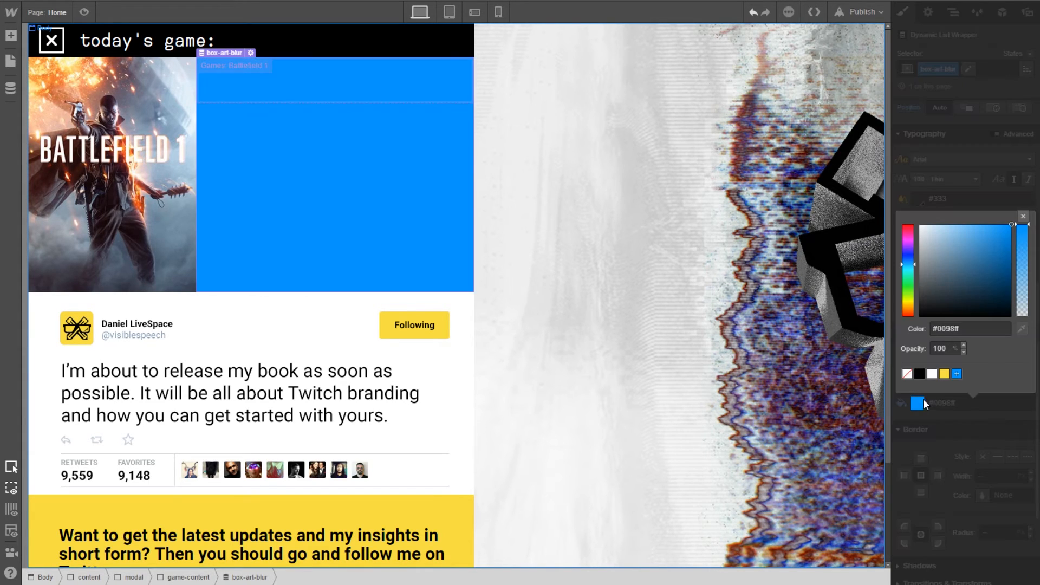
left_click(944, 373)
left_click(957, 417)
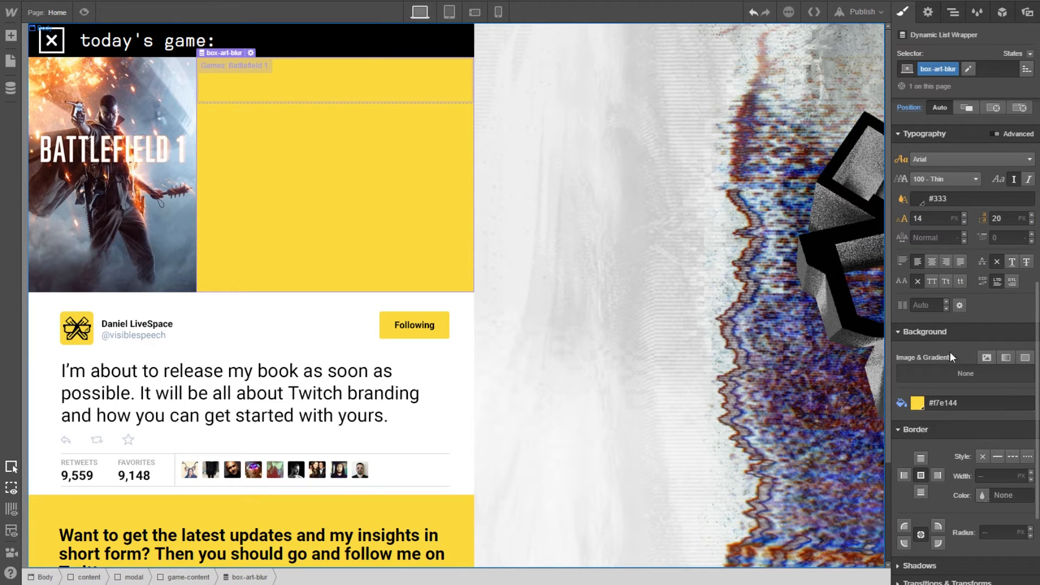
scroll(950, 339, "down", 2)
scroll(950, 337, "up", 2)
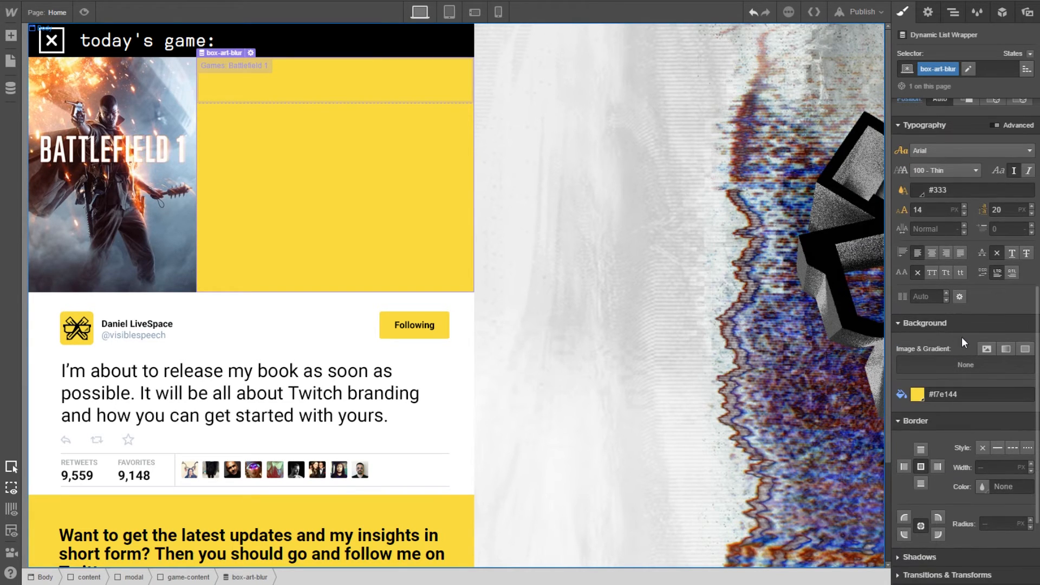
Add the placeholder background image to the box-art-blur wrapper, sized to cover, centered horizontally and offset vertically to -67 px
left_click(982, 356)
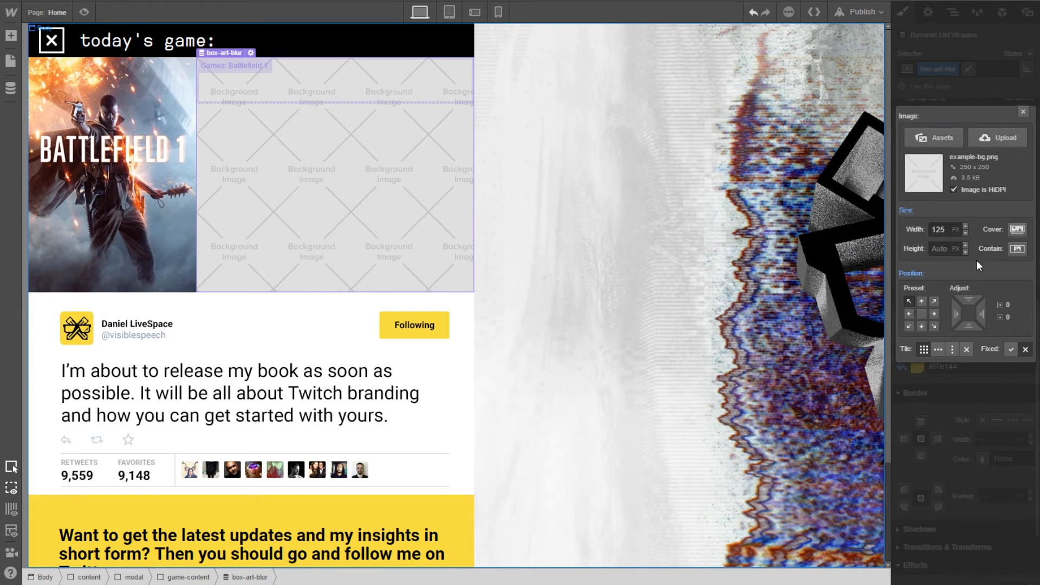
left_click(1015, 230)
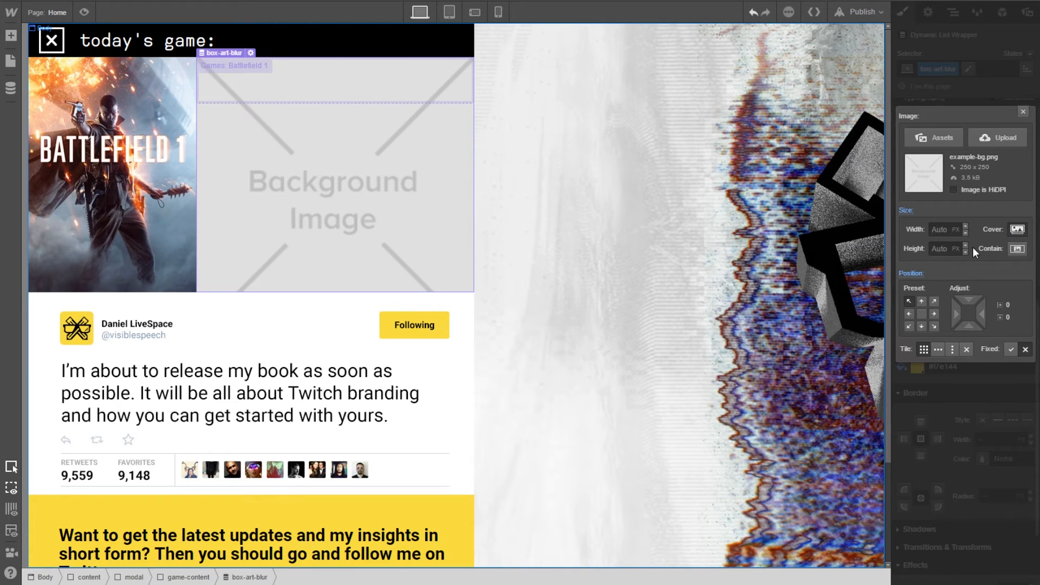
left_click(921, 302)
left_click_drag(969, 303, 974, 172)
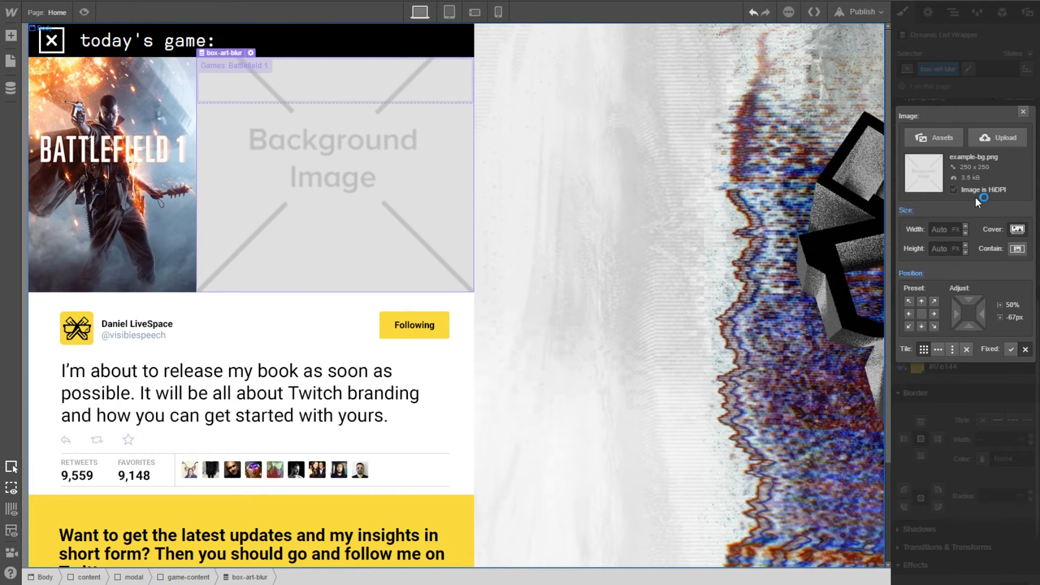
left_click(1022, 114)
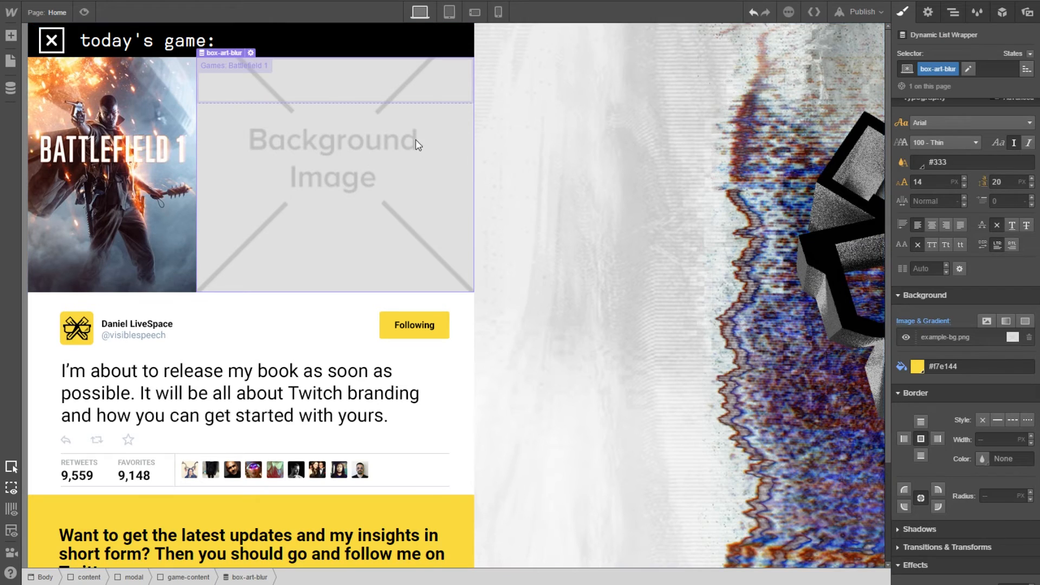
Select the Dynamic Item inside the box-art-blur wrapper and get its background image from the Games collection's Box Art field
left_click(244, 62)
left_click(924, 12)
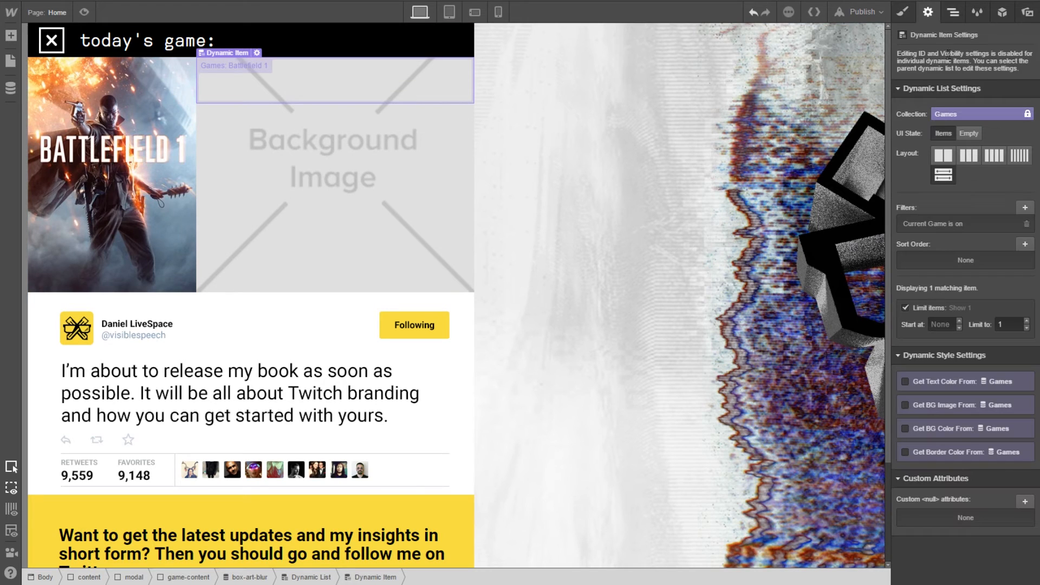
left_click(973, 413)
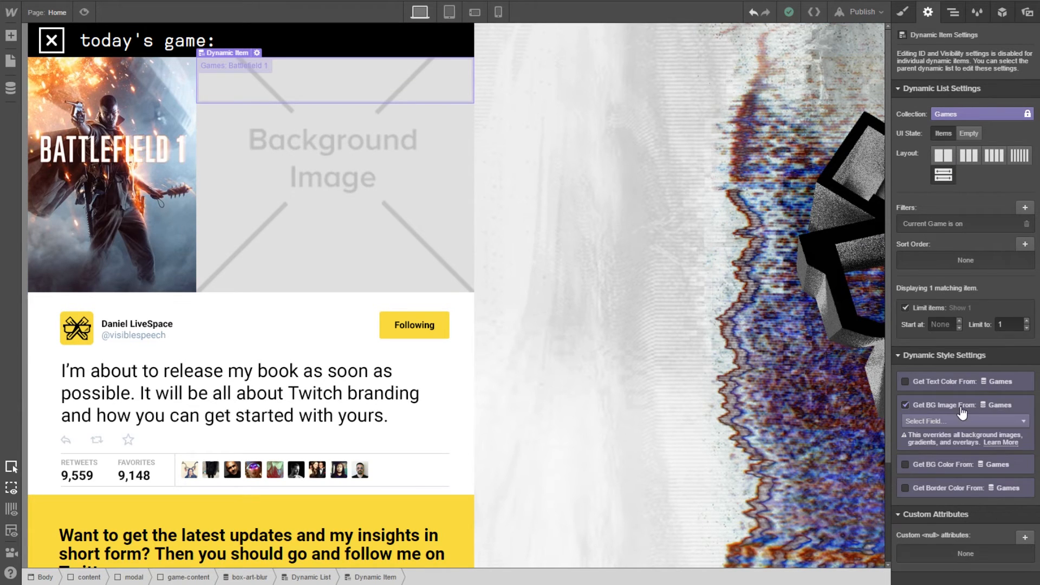
left_click(945, 422)
left_click(940, 446)
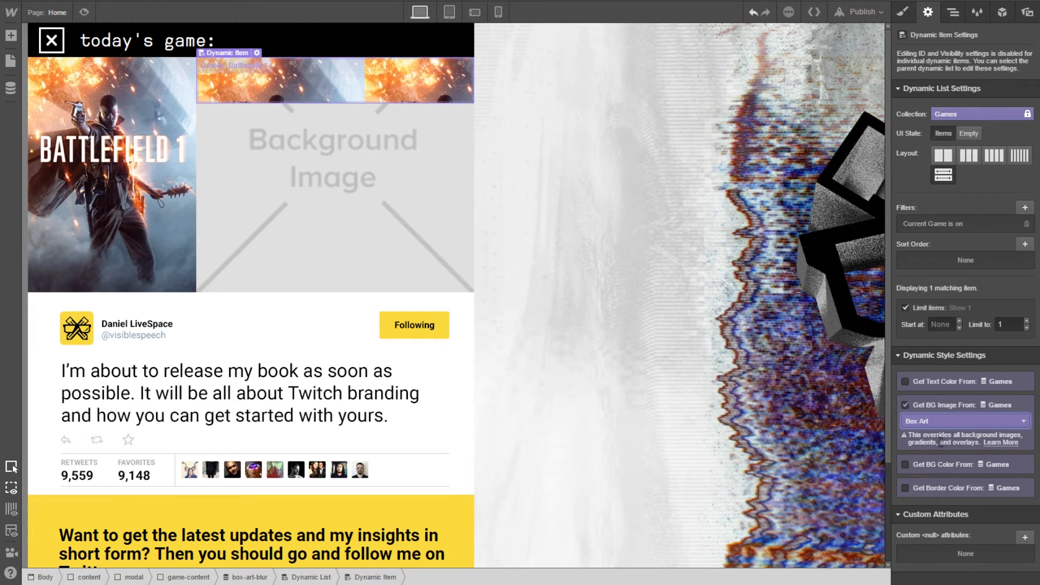
left_click(915, 11)
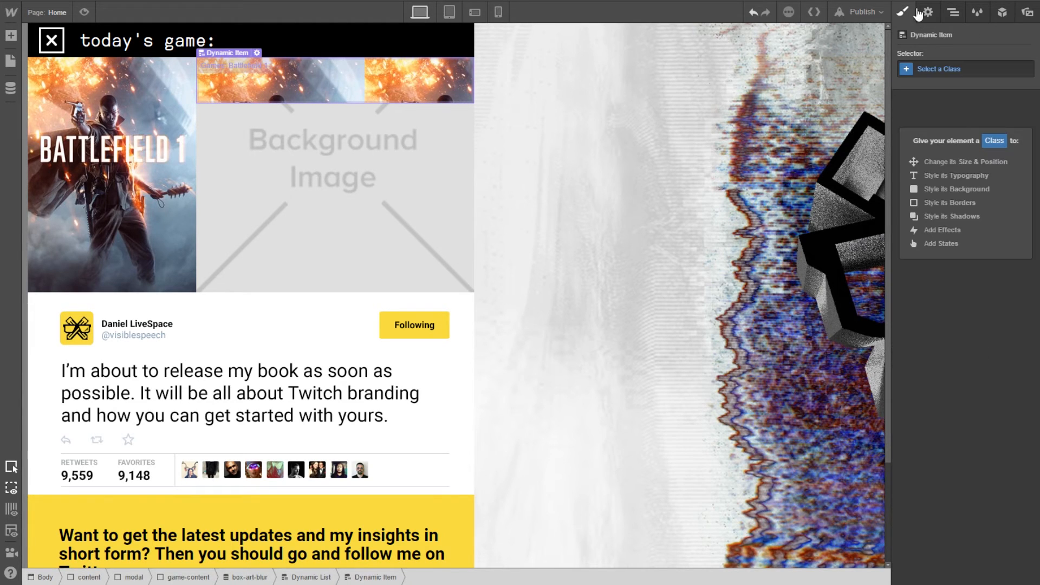
left_click(953, 15)
left_click(921, 12)
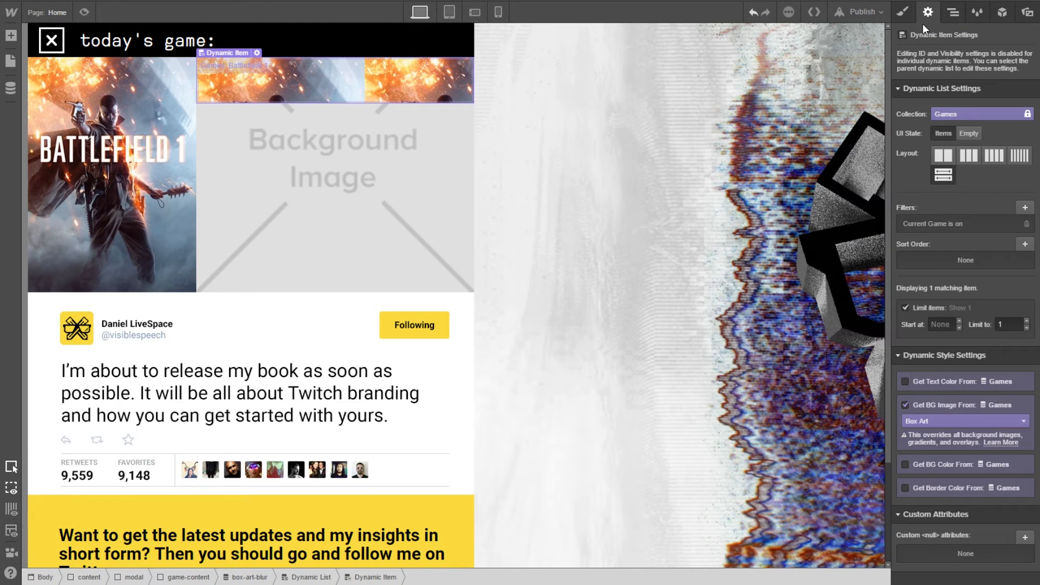
left_click(907, 11)
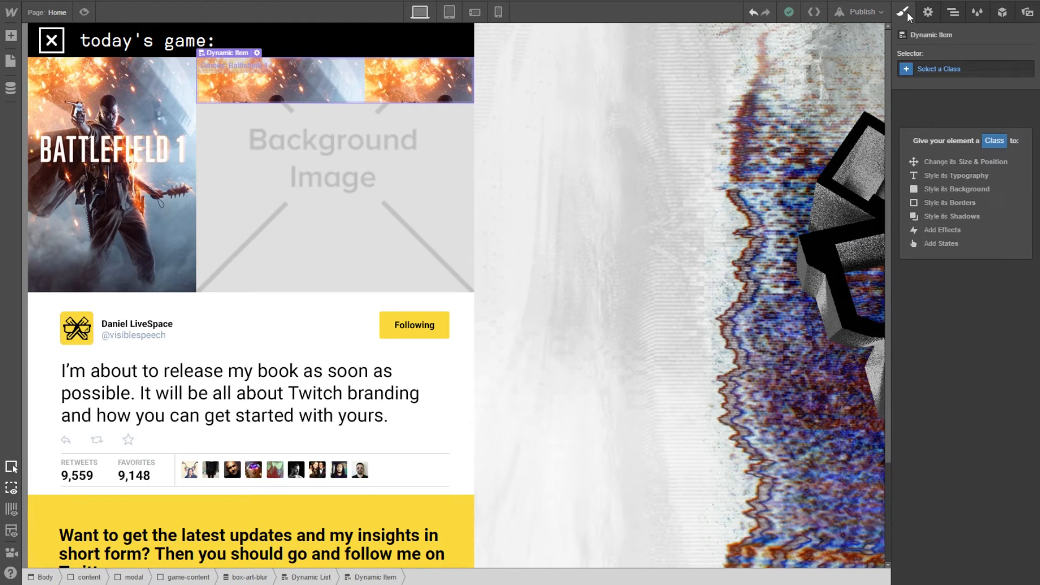
left_click(936, 15)
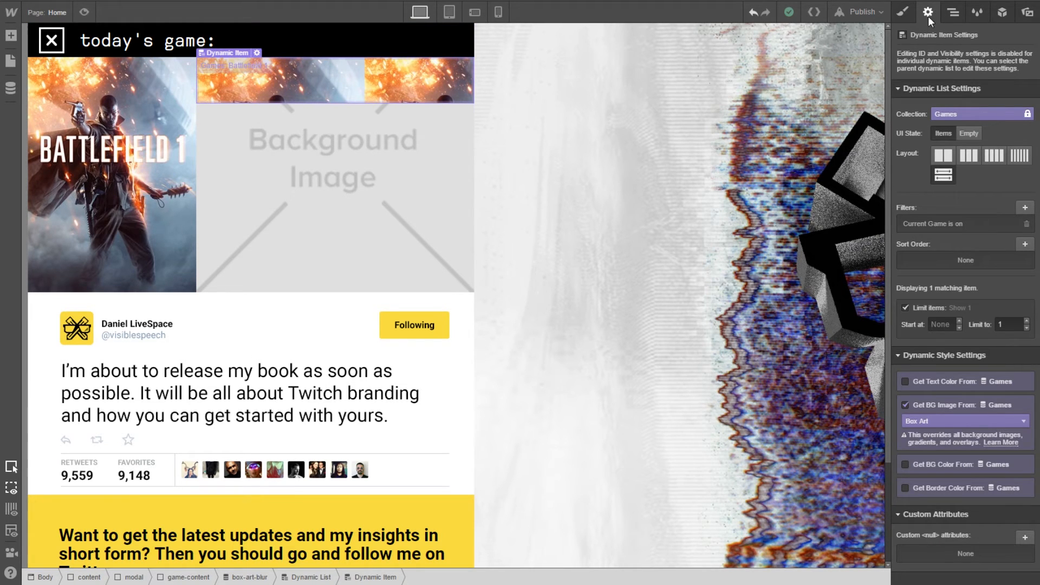
Apply the existing box-art-blur class to the Dynamic Item
left_click(897, 15)
left_click(936, 69)
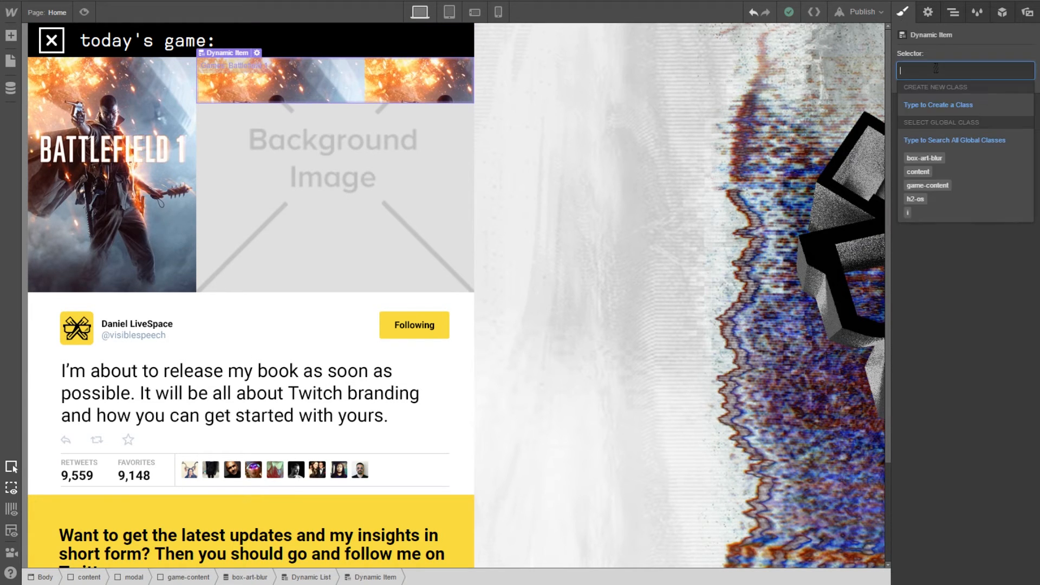
type("box")
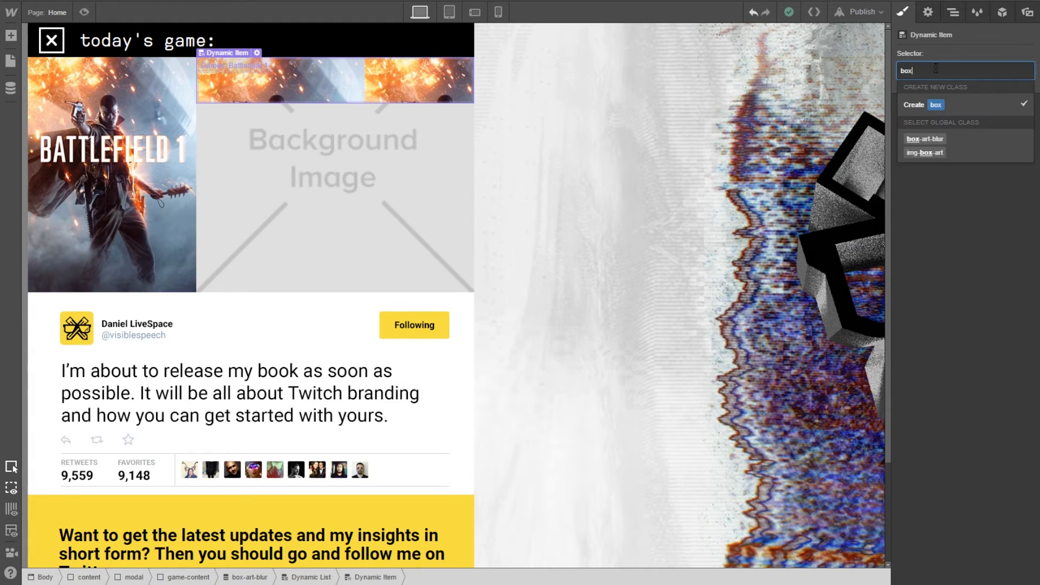
left_click(945, 142)
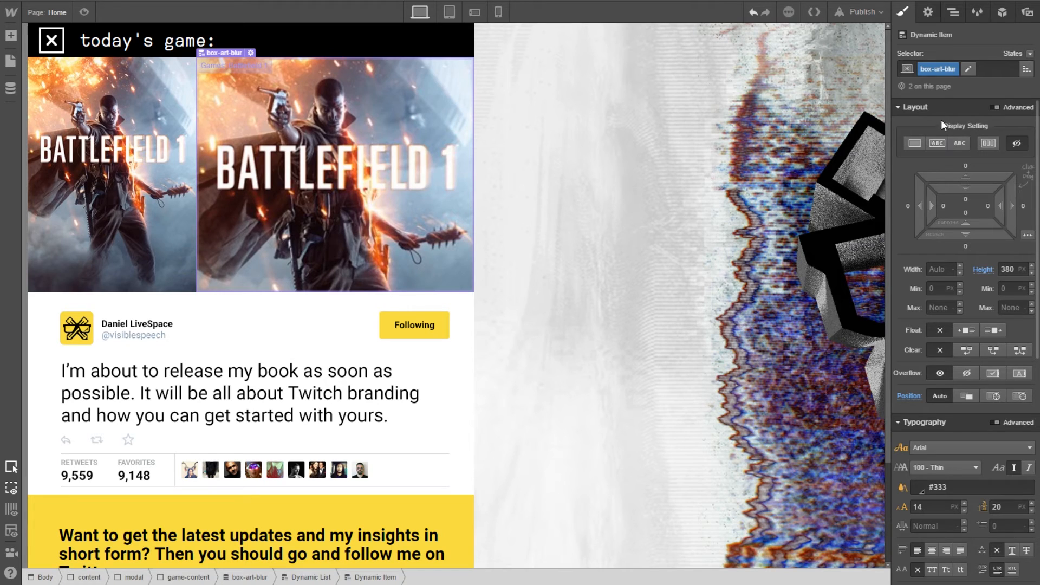
Try removing the box-art-blur class from the outer Dynamic List Wrapper, and restore it
left_click(953, 12)
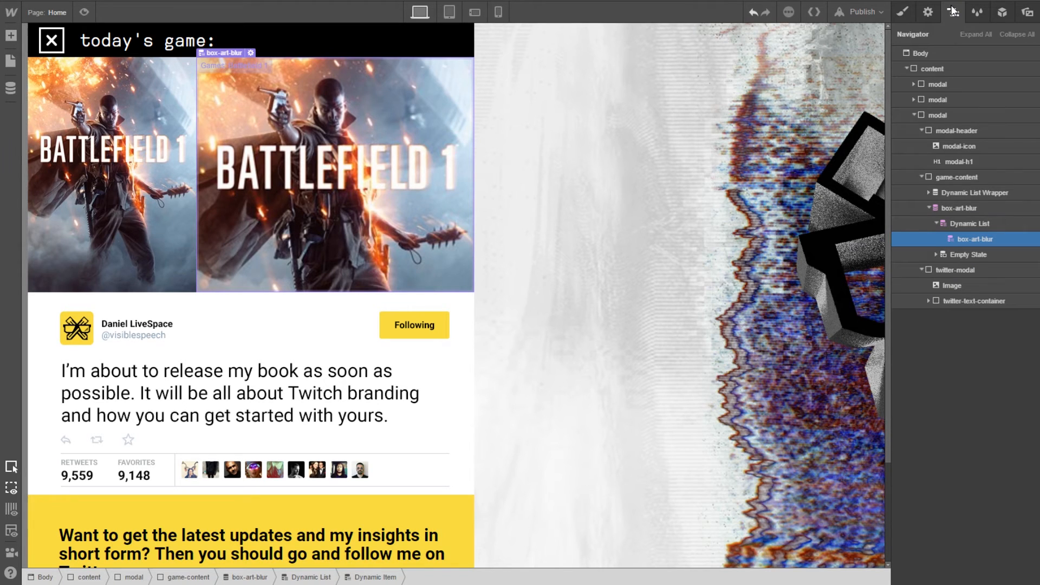
left_click(959, 208)
key("s")
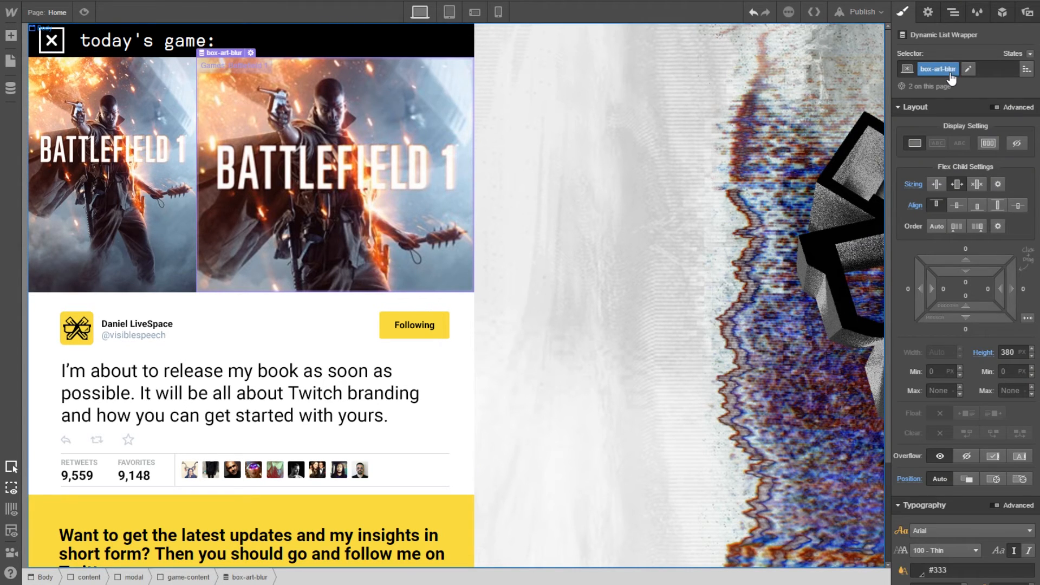
left_click(949, 76)
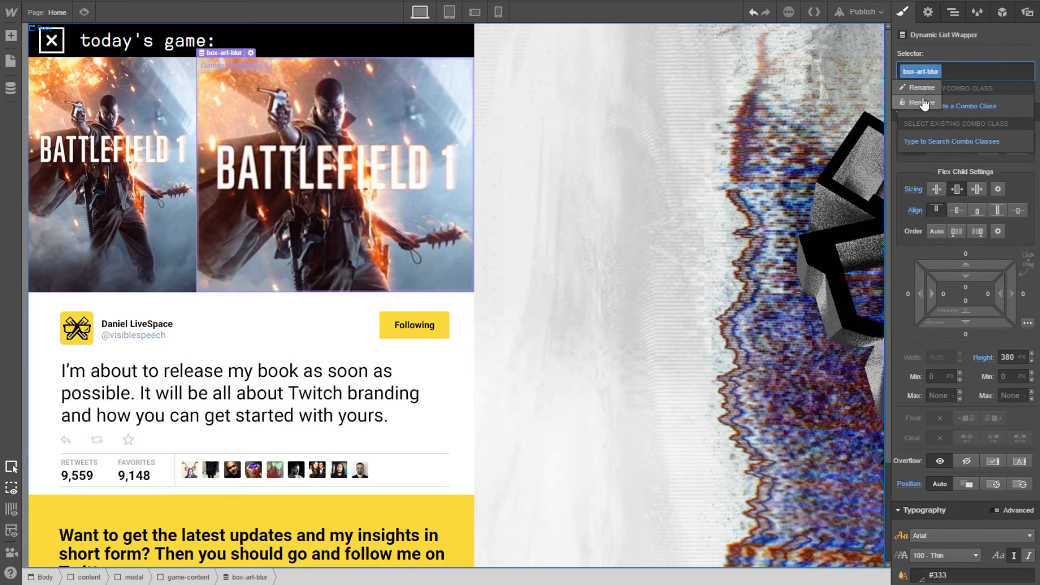
left_click(924, 103)
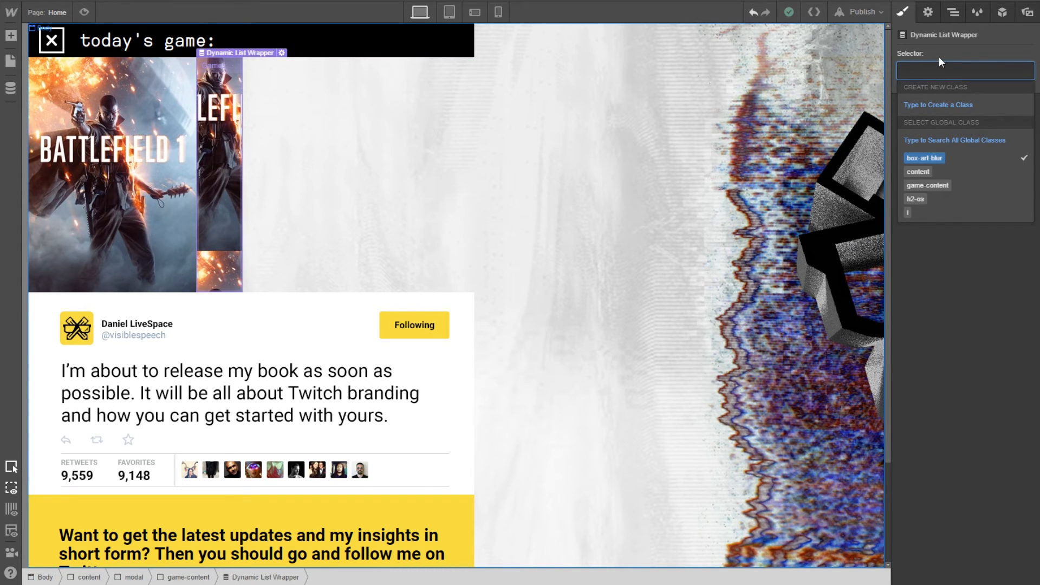
key("Return")
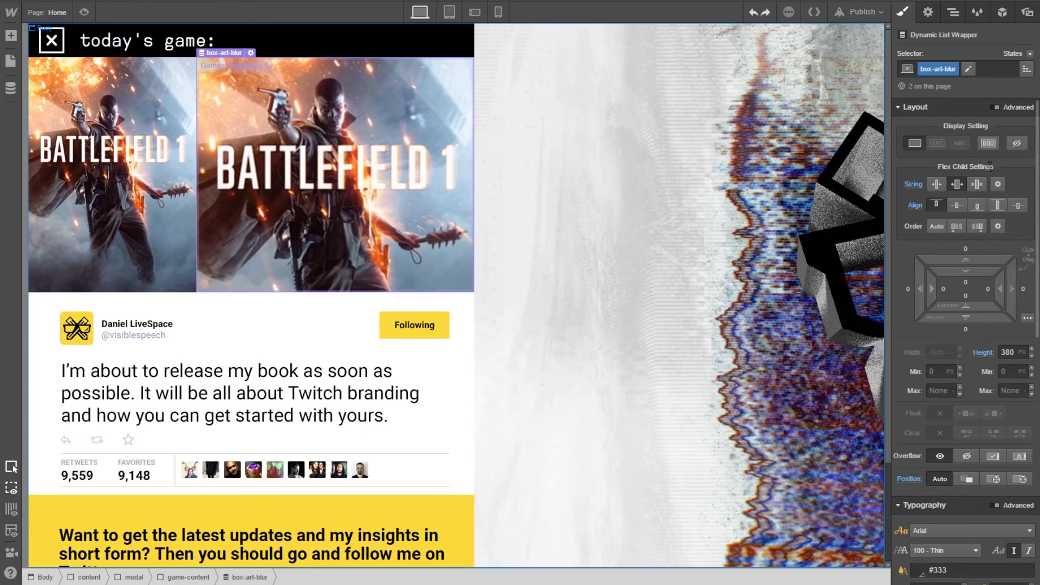
Select the box-art-blur item nested in the Dynamic List and open the options of its example-bg.png background image
left_click(949, 13)
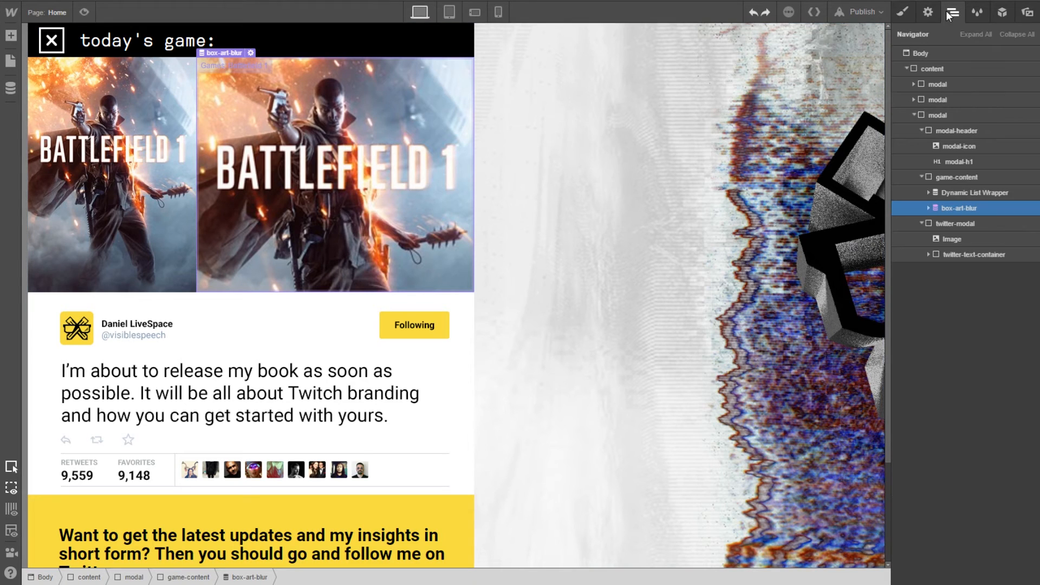
left_click(928, 208)
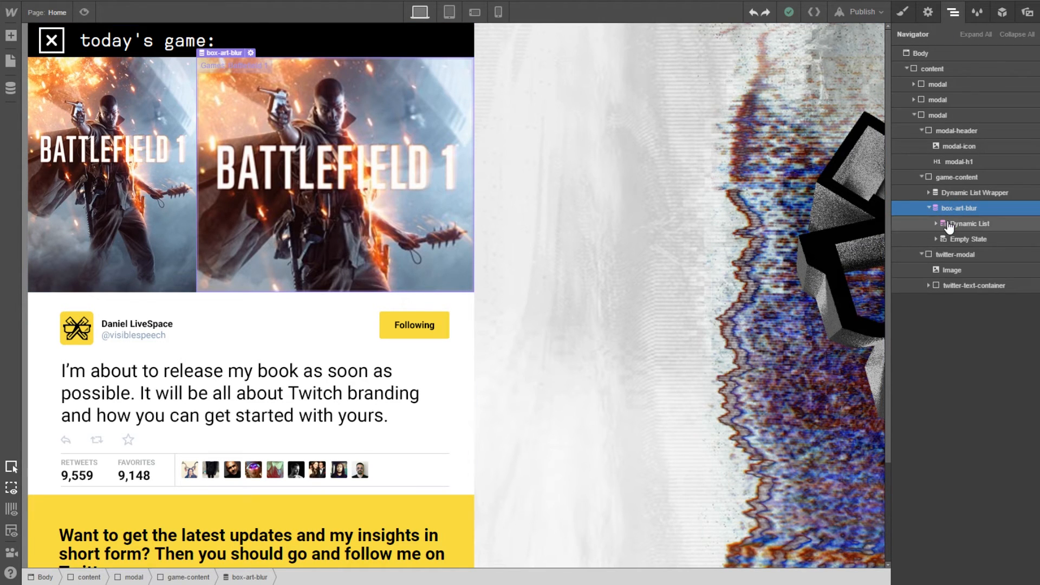
left_click(949, 227)
left_click(936, 223)
left_click(958, 239)
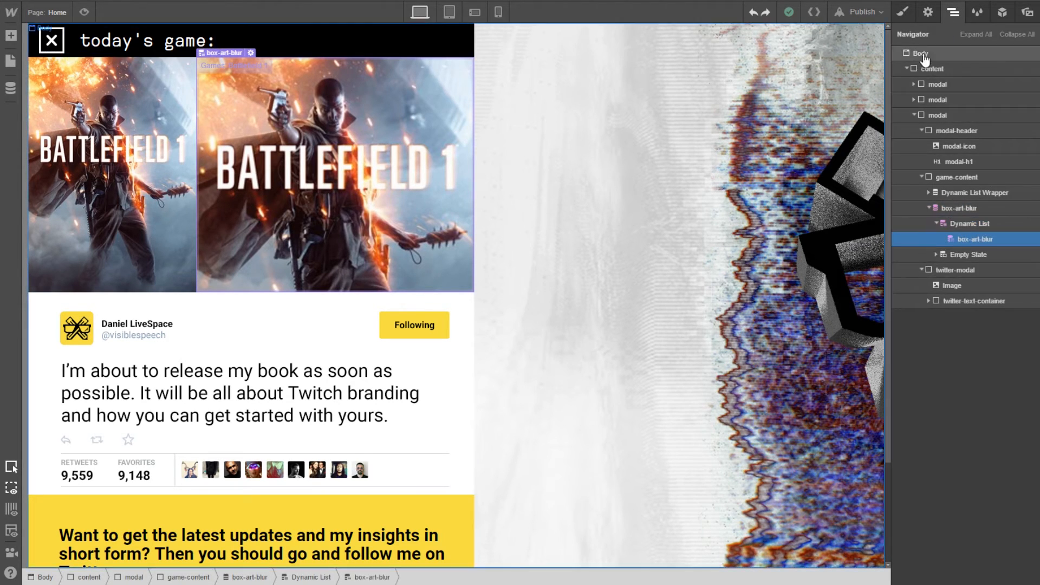
left_click(927, 13)
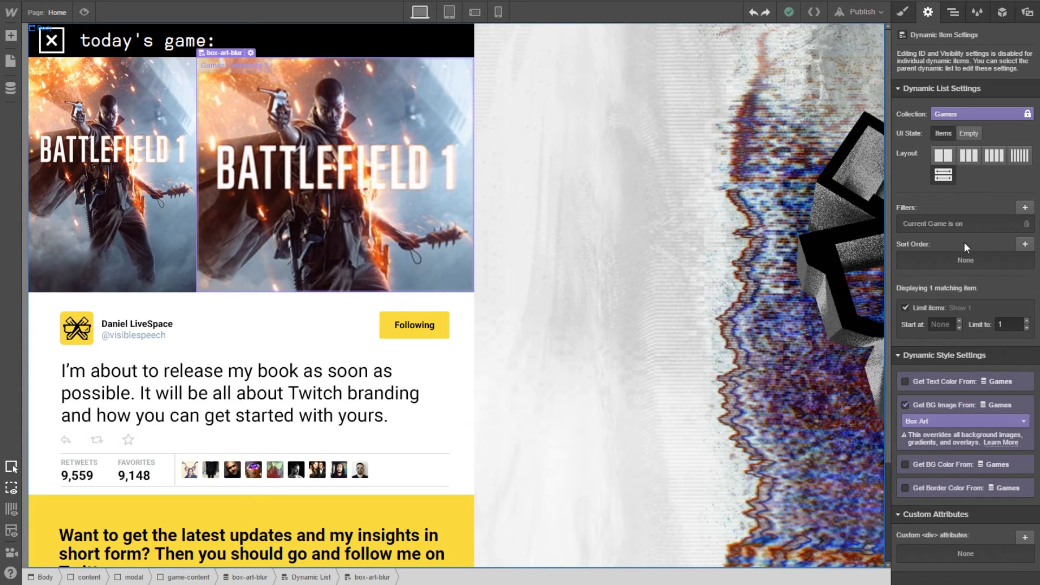
left_click(902, 12)
scroll(971, 347, "down", 5)
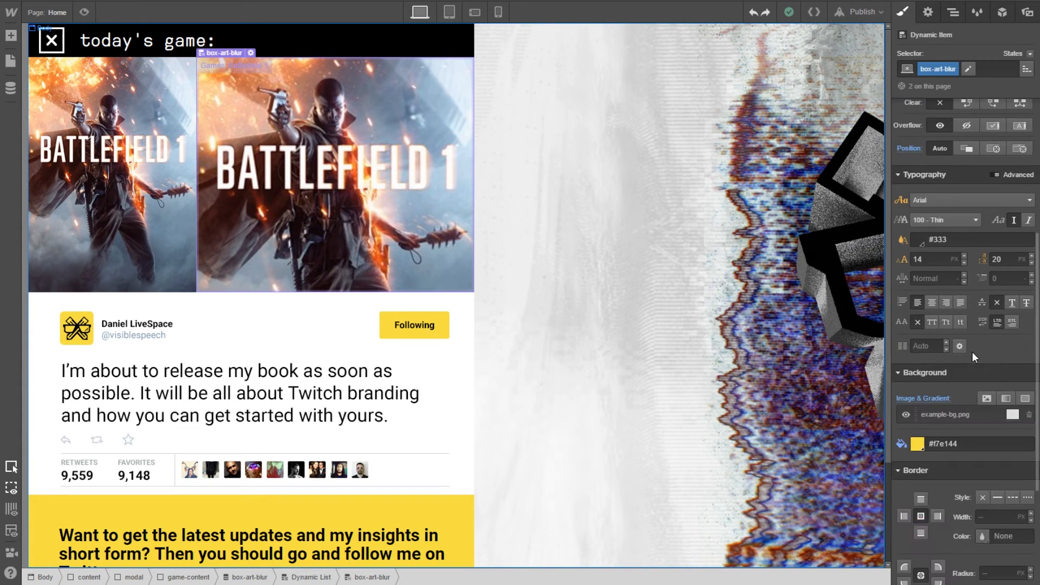
scroll(972, 352, "down", 3)
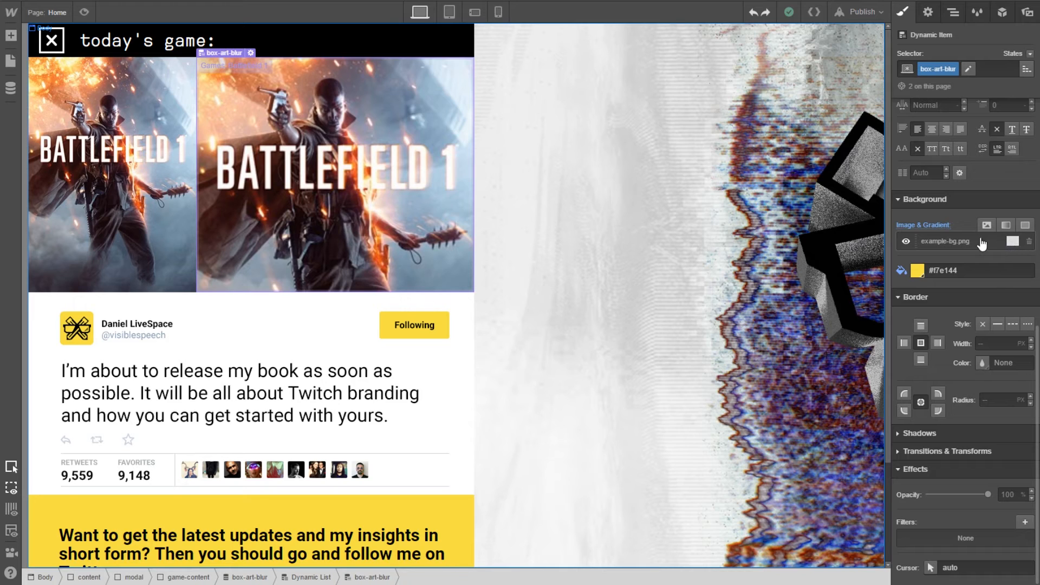
left_click(951, 243)
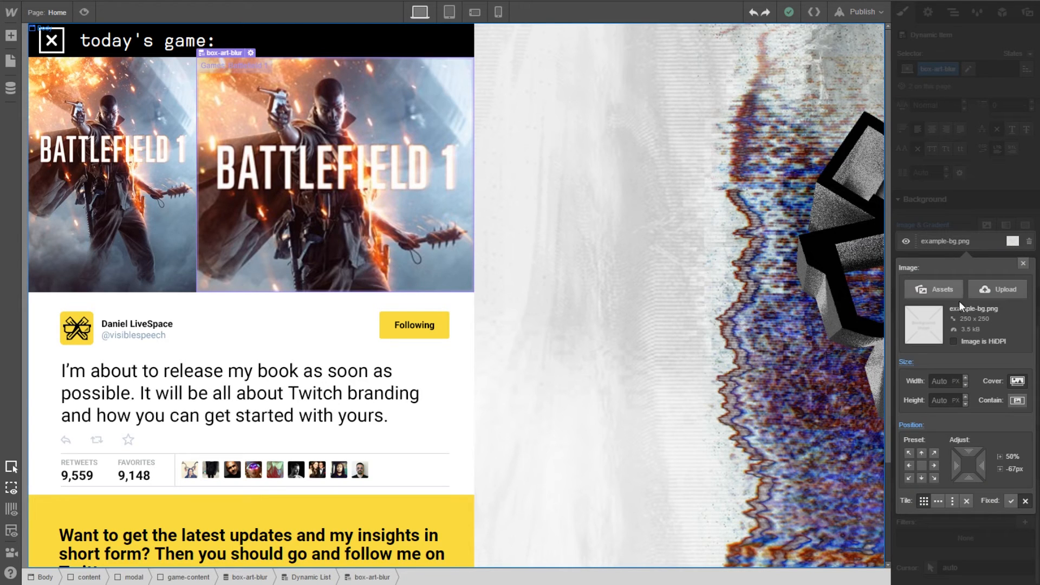
Set the background image's width to 250 px and increase it in stages to 640 px
left_click(963, 341)
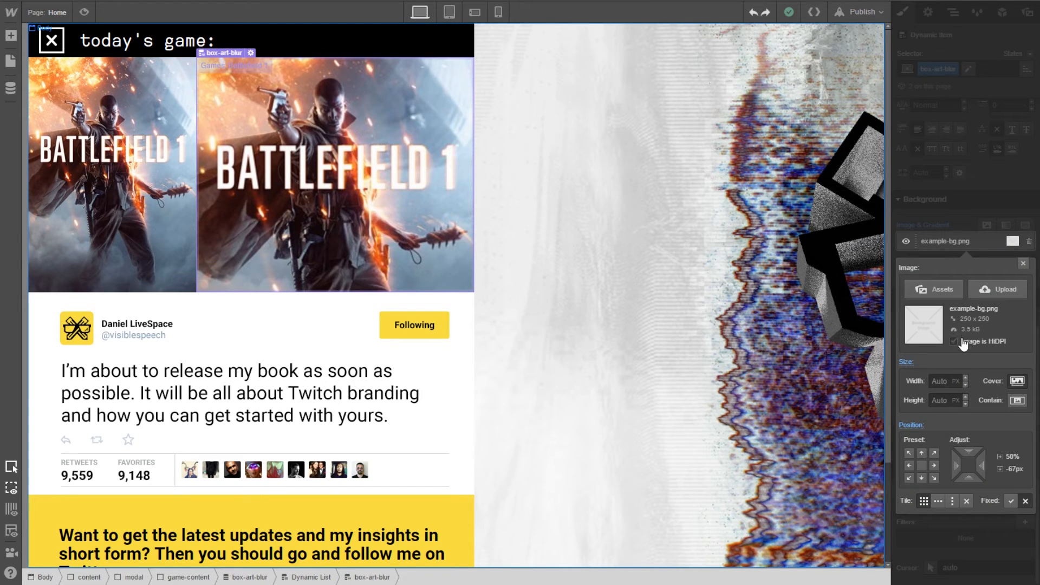
left_click(948, 380)
type("250")
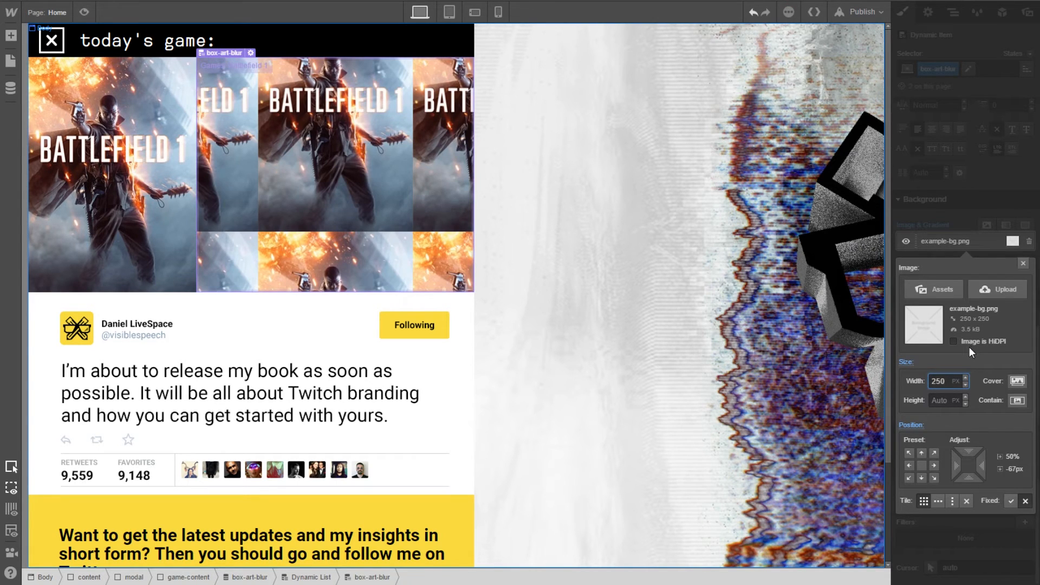
key("BackSpace")
key("BackSpace")
key("BackSpace")
type("410")
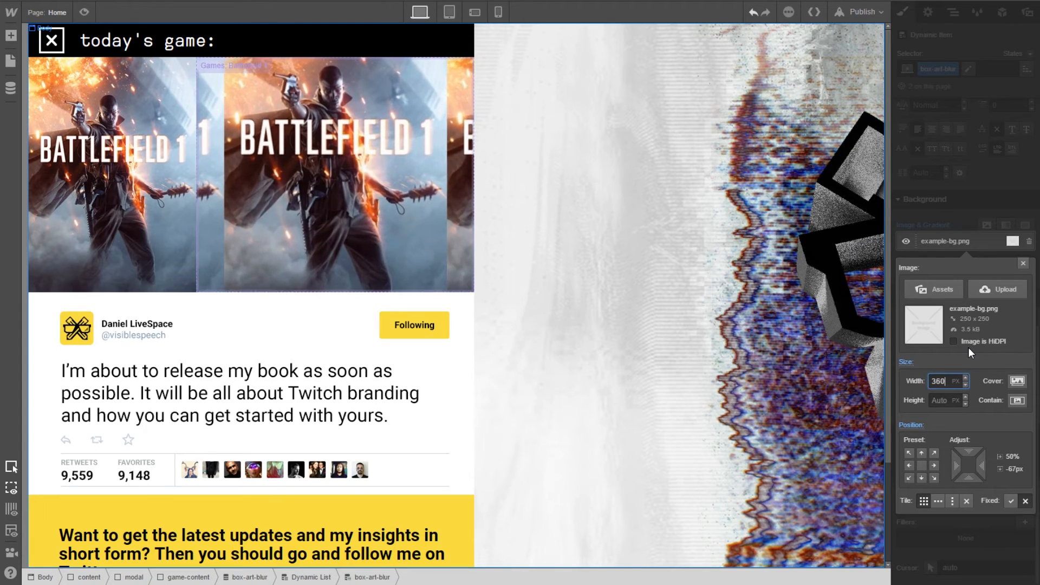
key("BackSpace")
key("BackSpace")
key("BackSpace")
type("610")
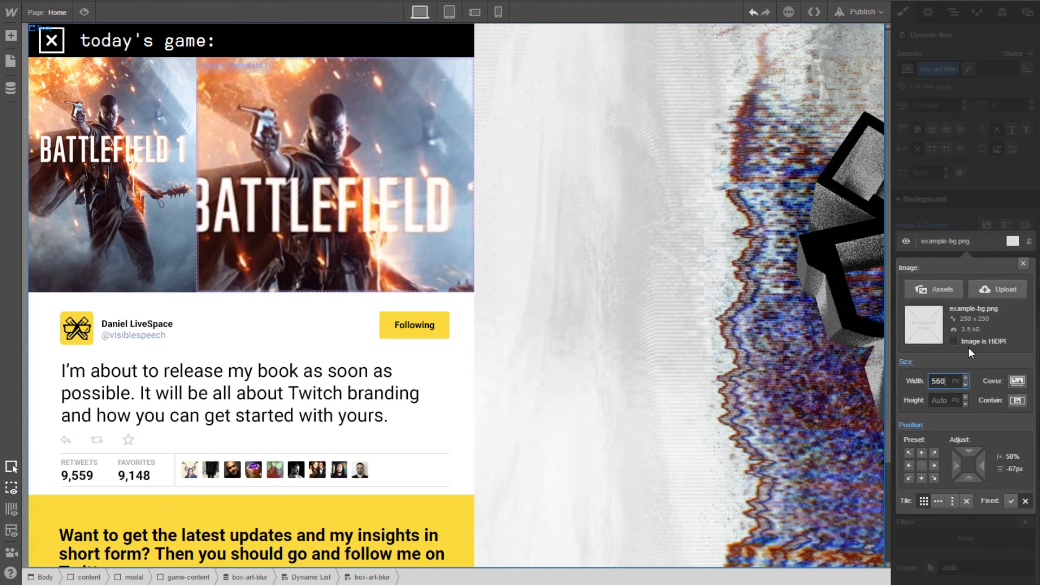
key("BackSpace")
key("BackSpace")
key("BackSpace")
type("640")
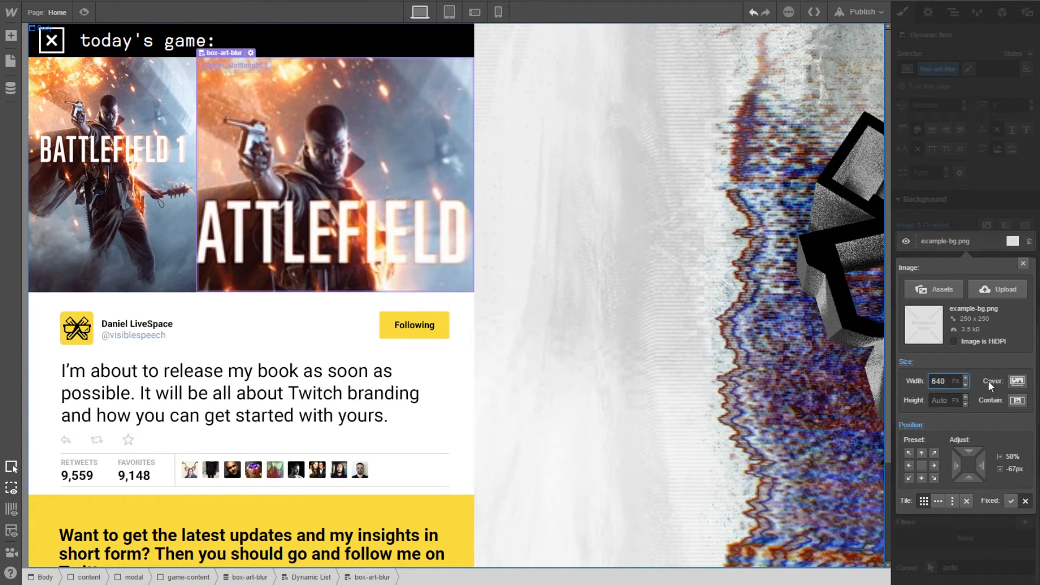
Reposition the box-art-blur item's background image to 24% horizontally and -136 px vertically
left_click_drag(967, 451, 931, 484)
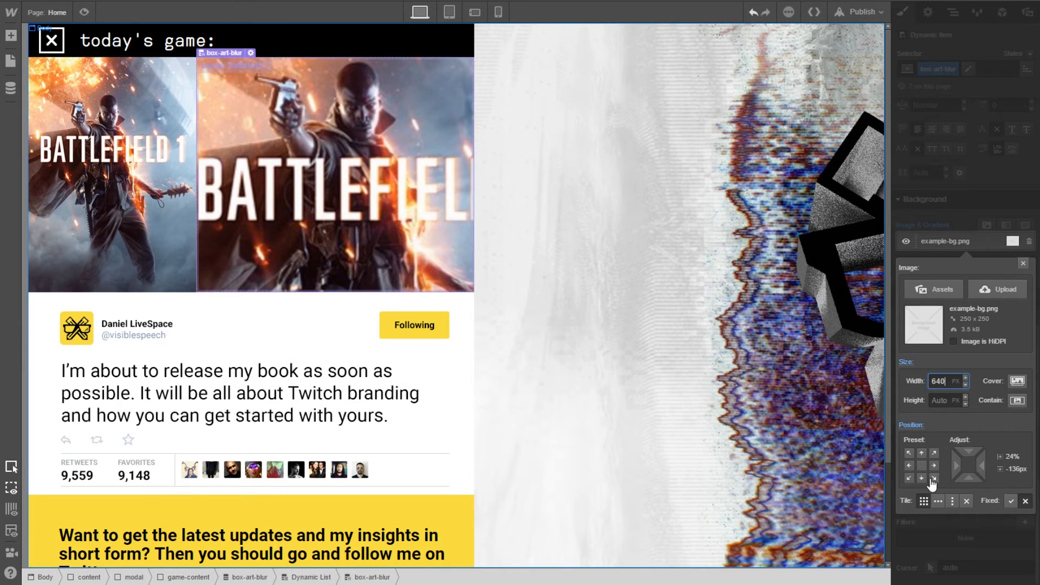
left_click(1023, 264)
scroll(957, 285, "up", 6)
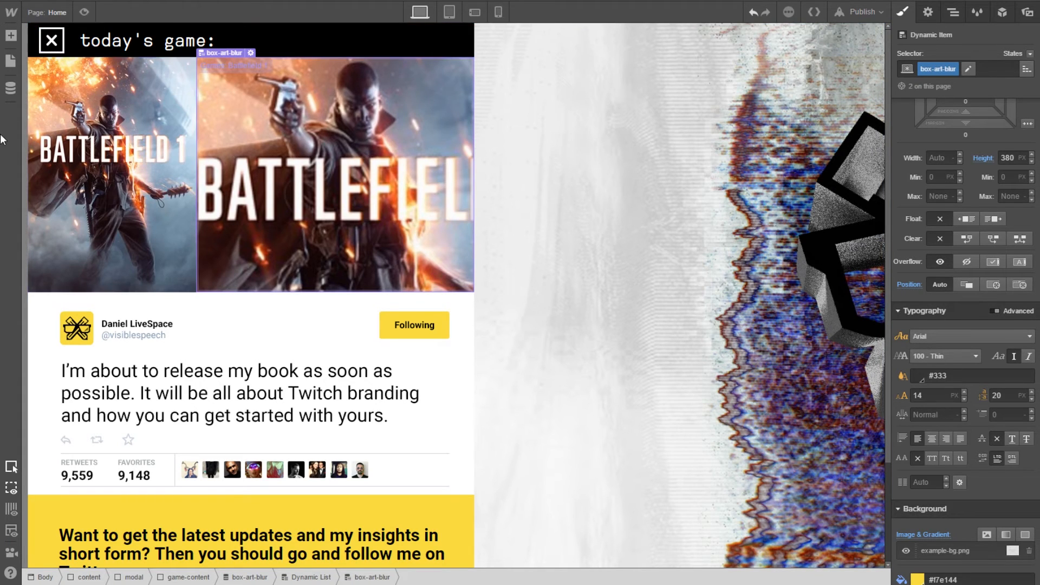
Turn off Current Game for the Battlefield 1 item in the Games collection and save the change
left_click(11, 88)
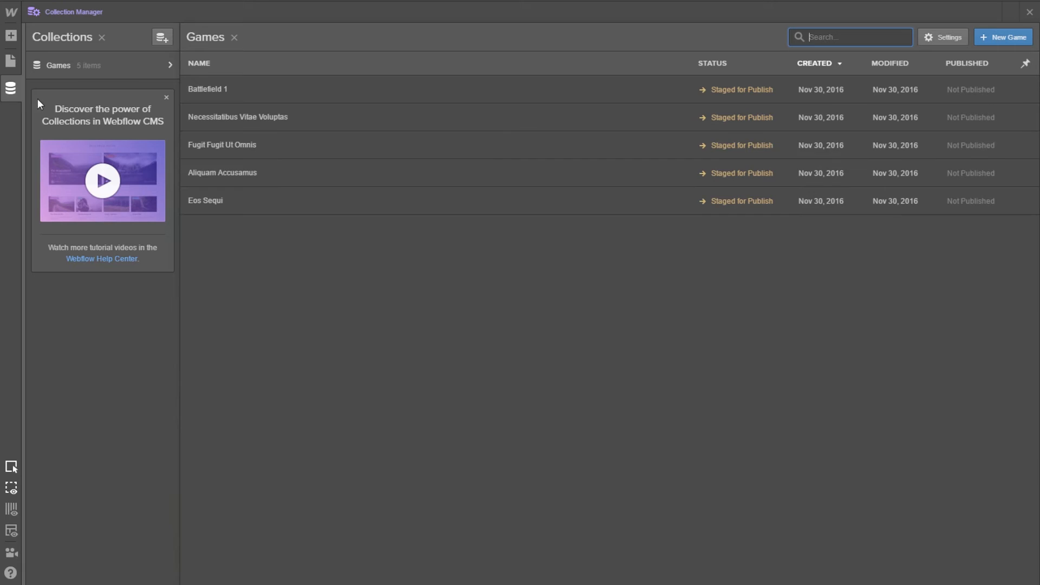
left_click(460, 86)
left_click(493, 284)
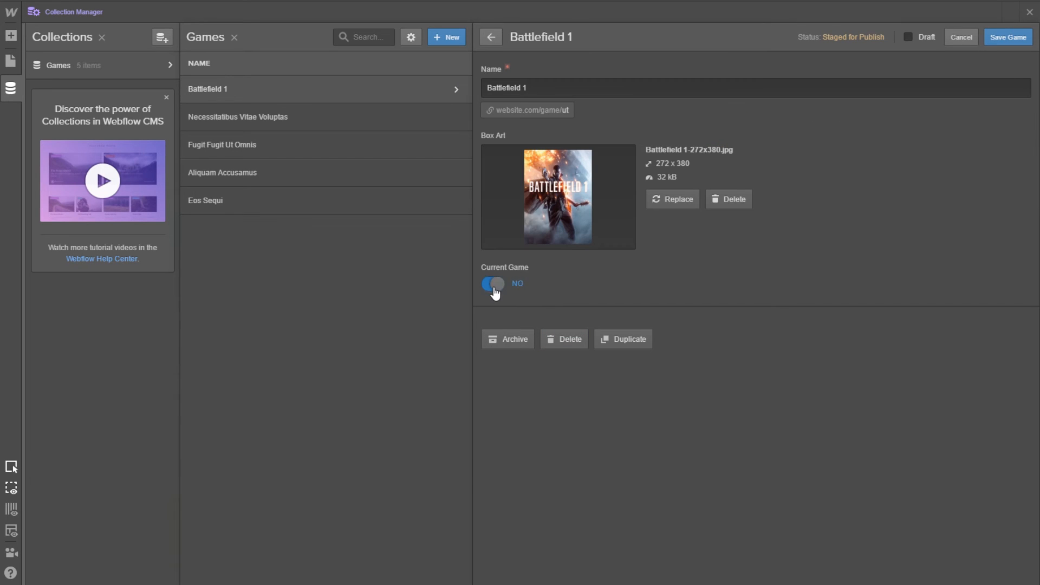
left_click(252, 116)
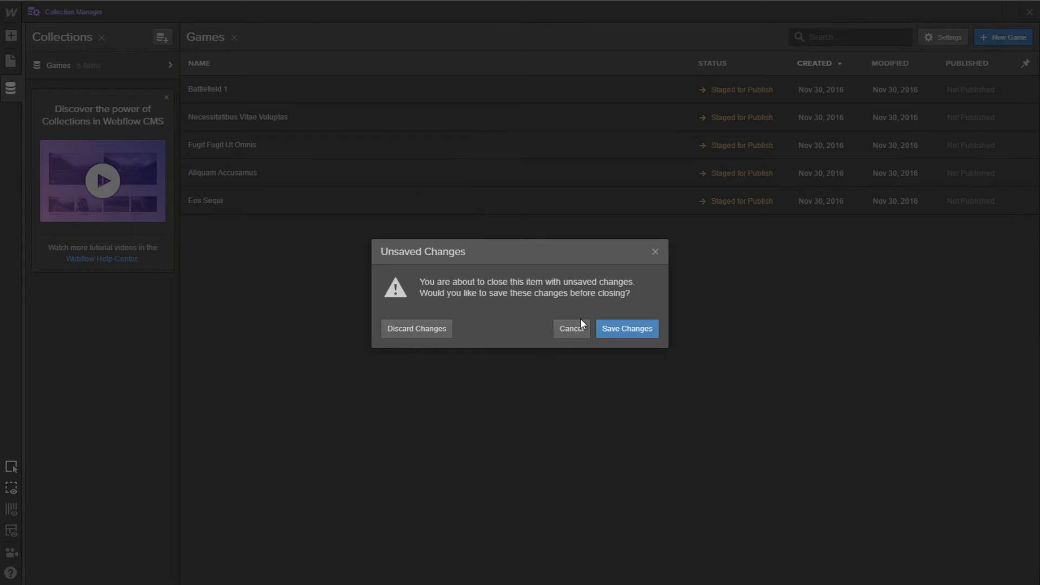
left_click(655, 252)
Turn on Current Game for the Necessitatibus Vitae Voluptas item, save it, and return to the page canvas
left_click(279, 128)
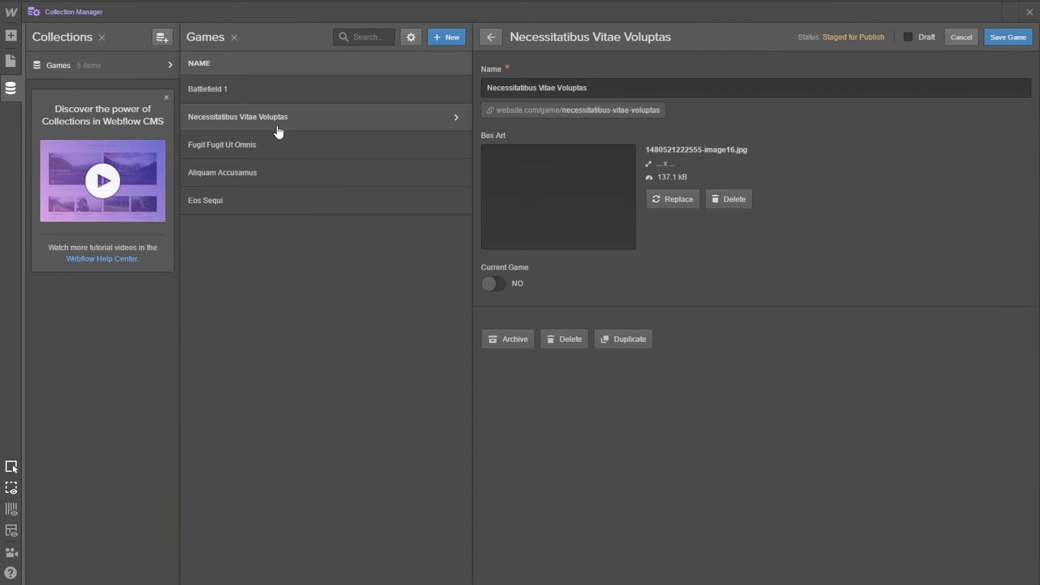
left_click(499, 293)
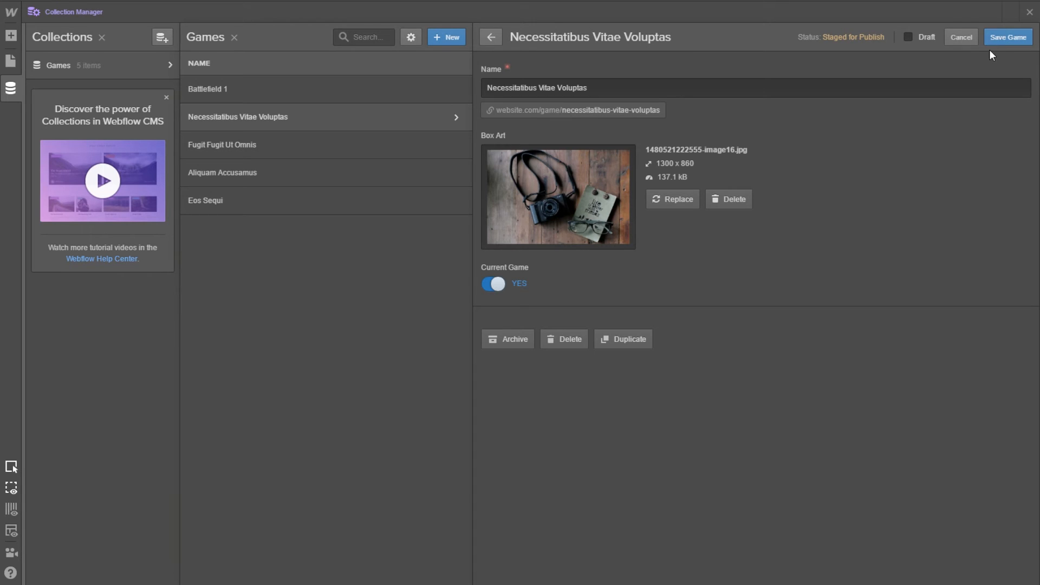
left_click(1029, 13)
left_click(1029, 13)
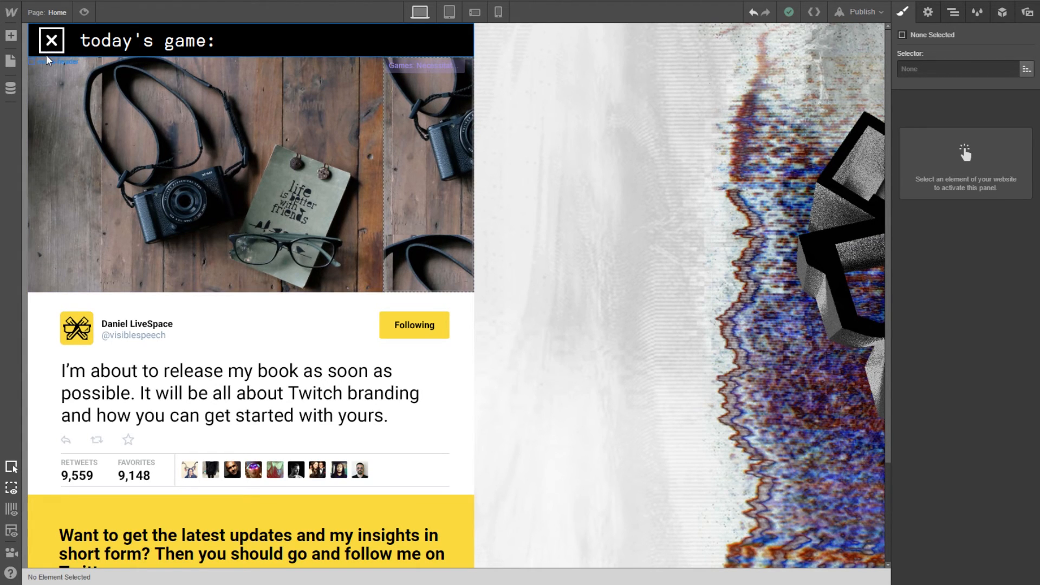
Check the dimensions of the Battlefield 1 box art asset and set the img-box-art image's width to 272 px
left_click(38, 80)
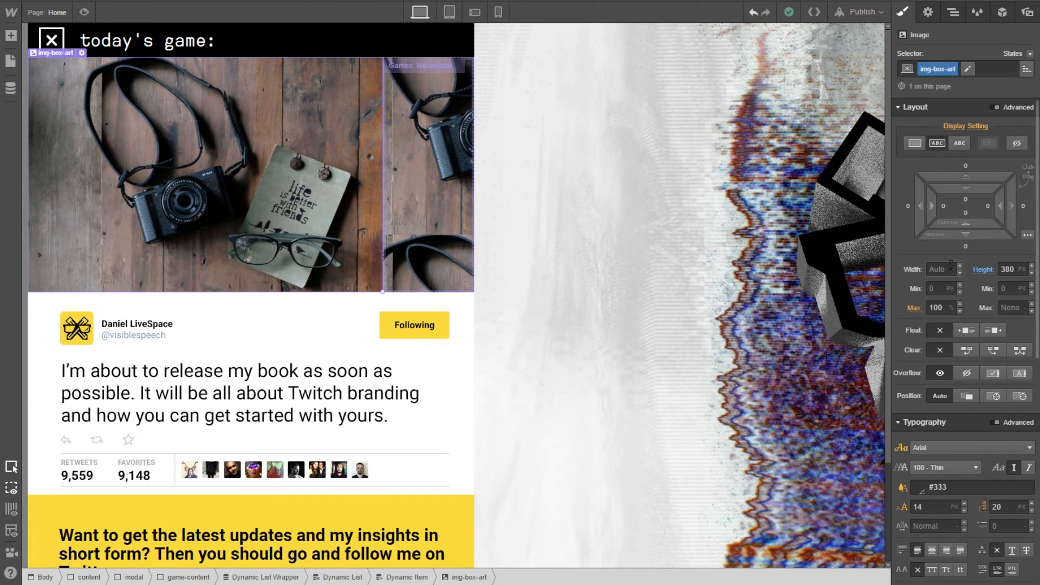
left_click(944, 269)
left_click(1027, 11)
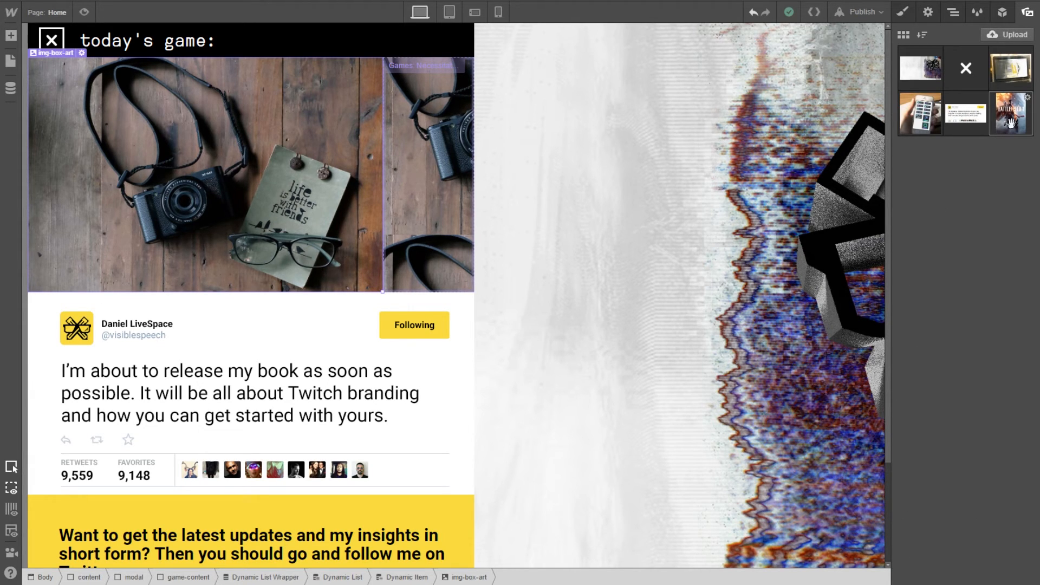
left_click(1027, 98)
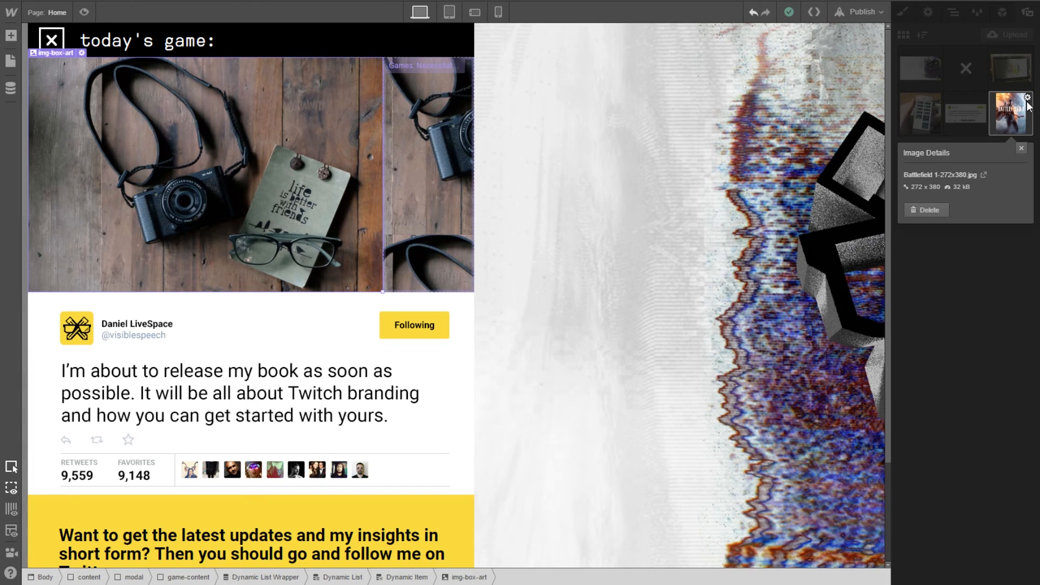
left_click(1022, 148)
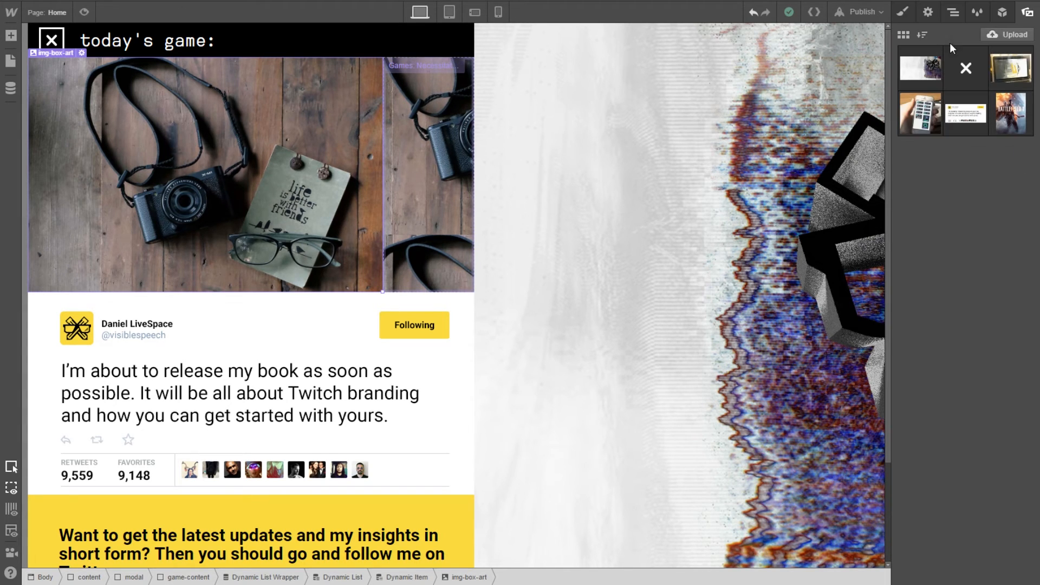
left_click(905, 15)
left_click(941, 271)
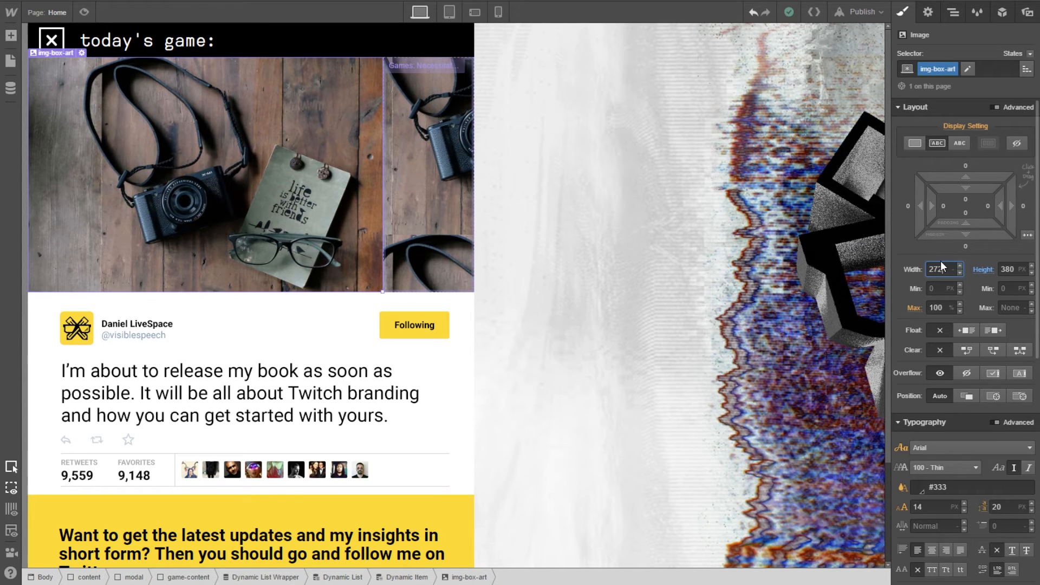
key("Return")
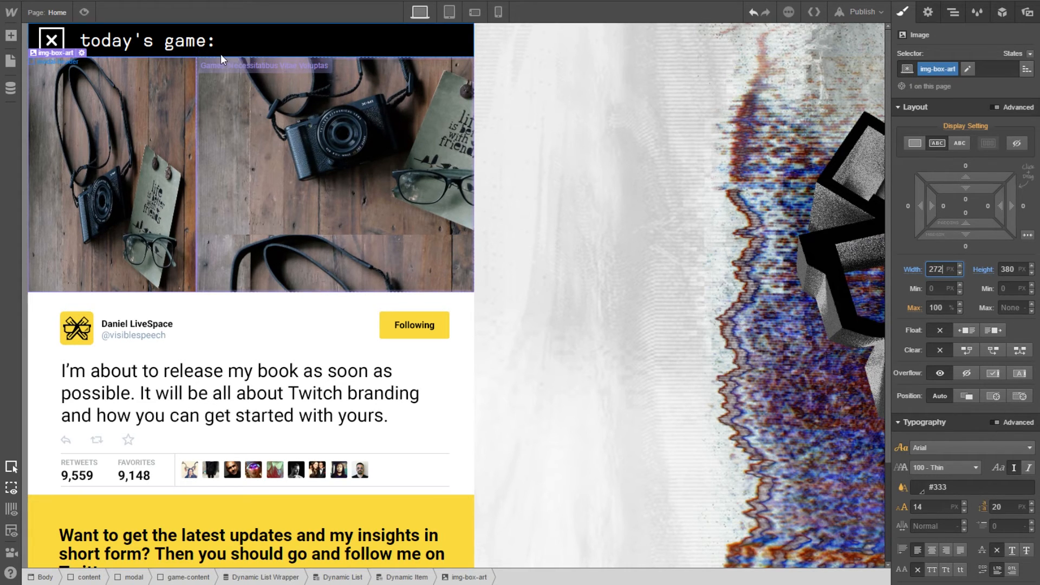
Try Cover and Contain sizing on the box-art-blur item's example-bg.png background, choose Cover, and turn off its tiling
left_click(236, 76)
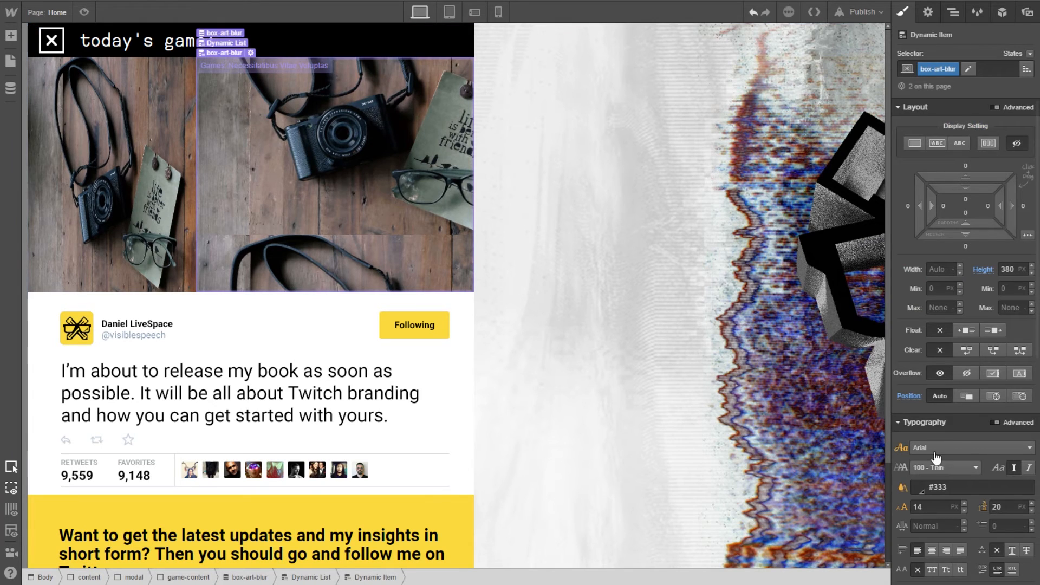
scroll(989, 451, "down", 5)
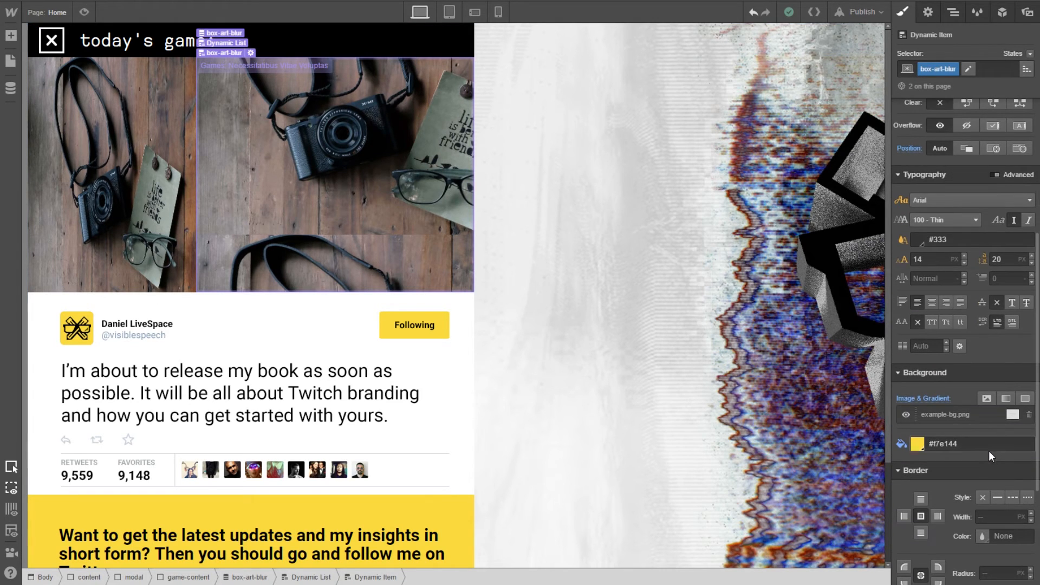
left_click(966, 414)
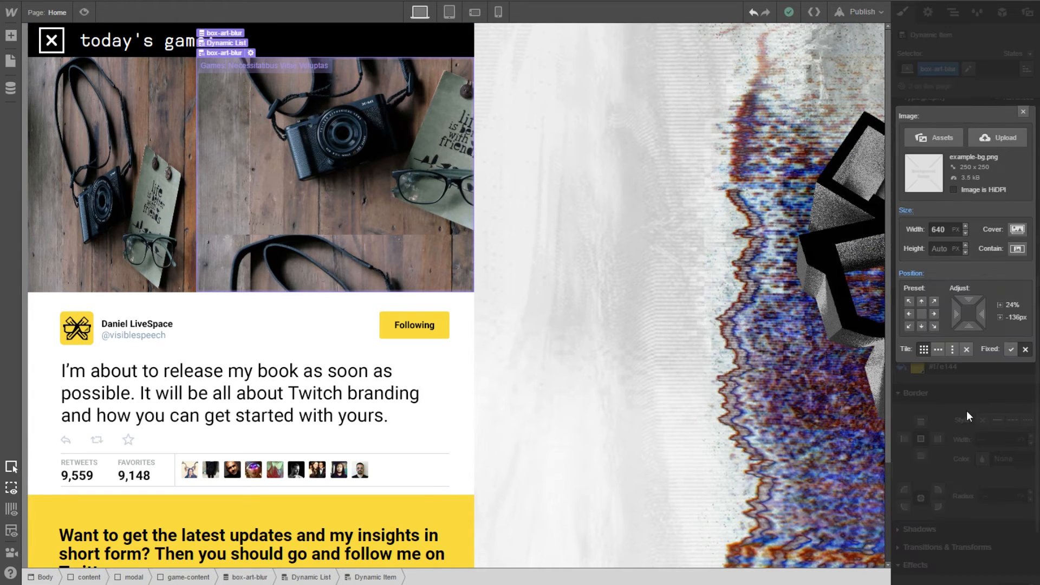
left_click(1017, 231)
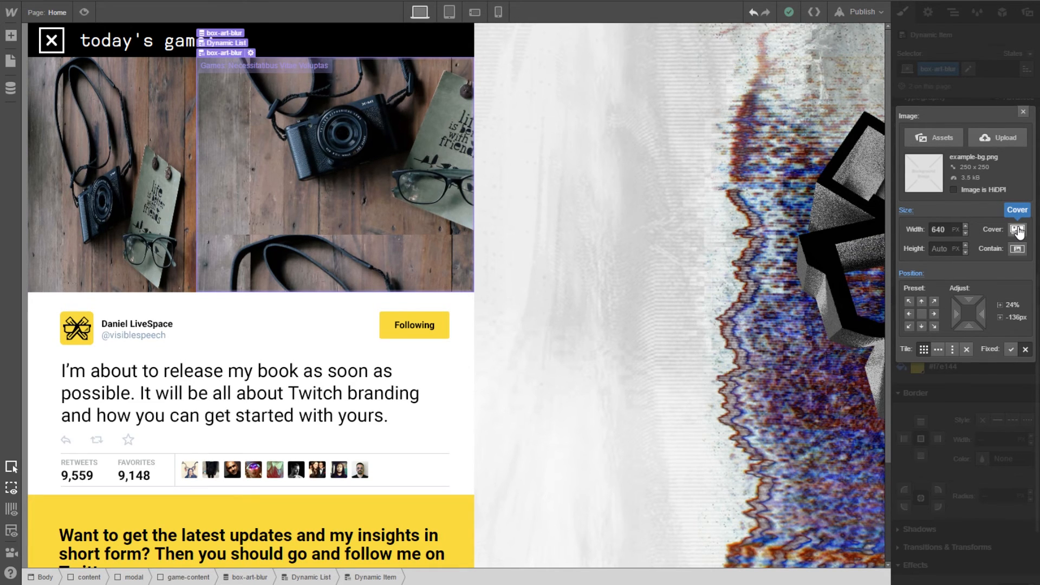
left_click(1018, 249)
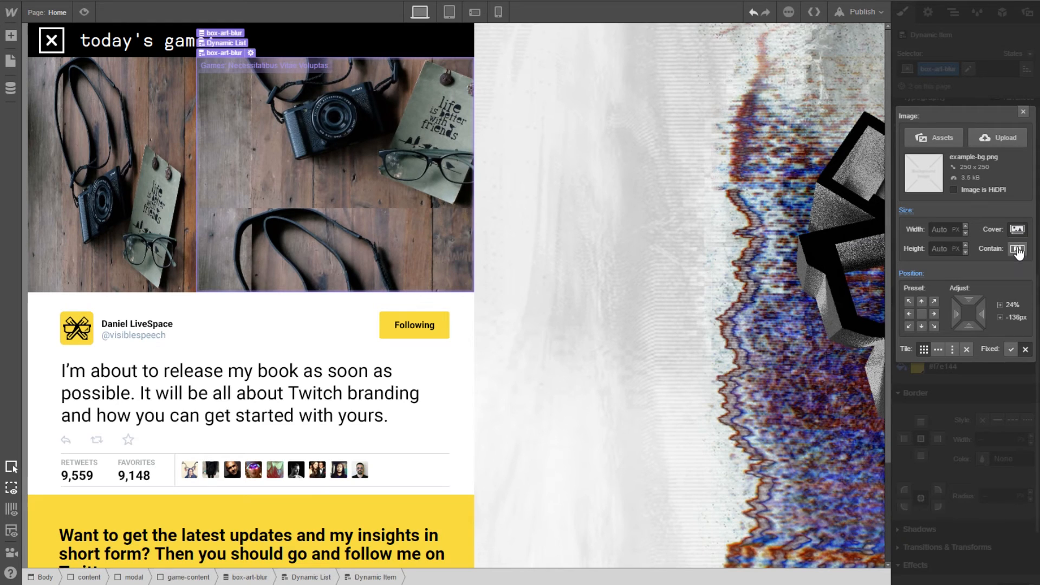
left_click(1016, 251)
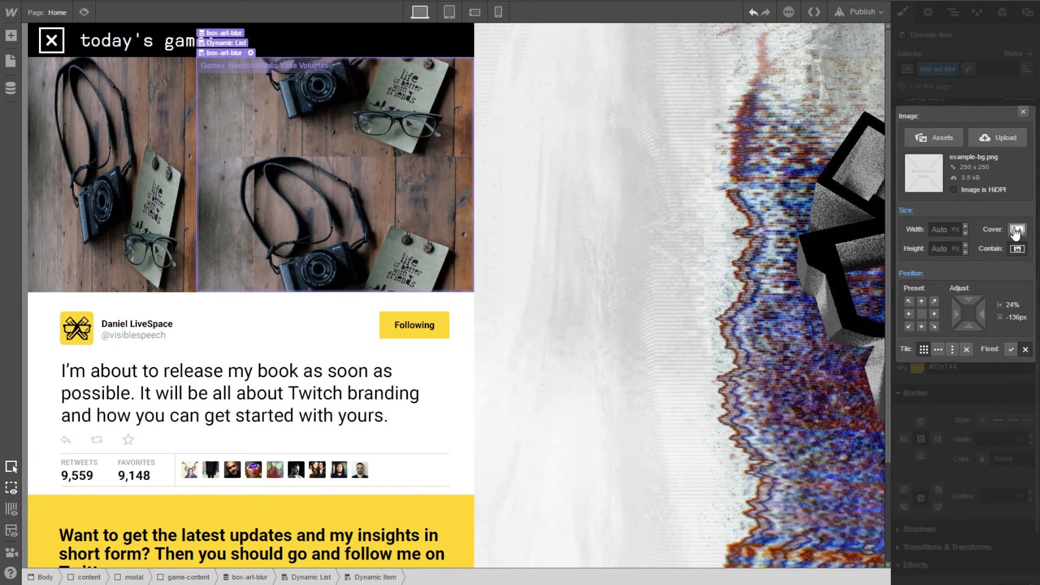
left_click(1017, 230)
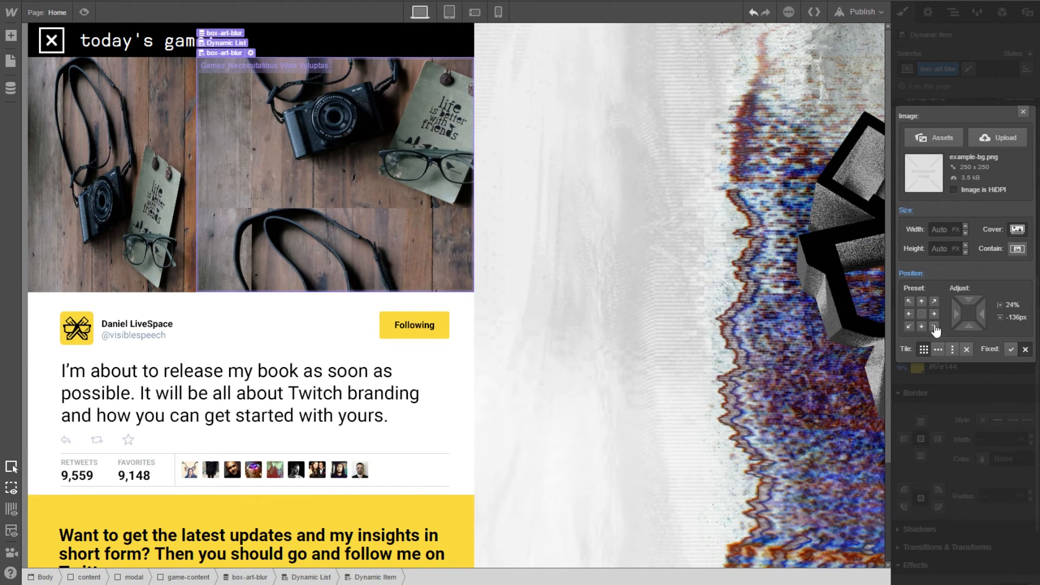
left_click(966, 350)
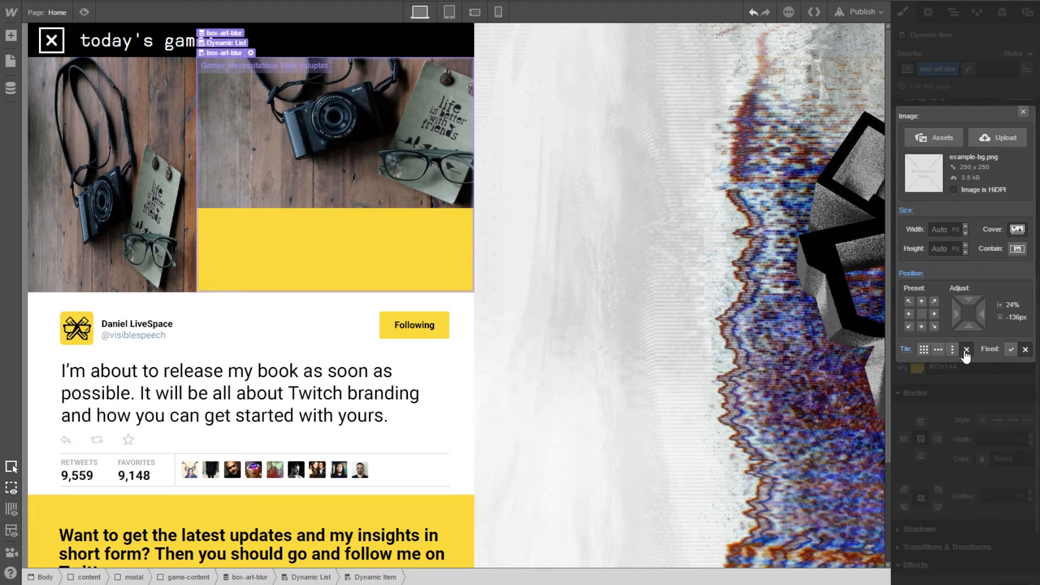
Set the background image's width to 320 px and increase it in stages to 540 px
left_click(951, 249)
left_click(947, 233)
type("320")
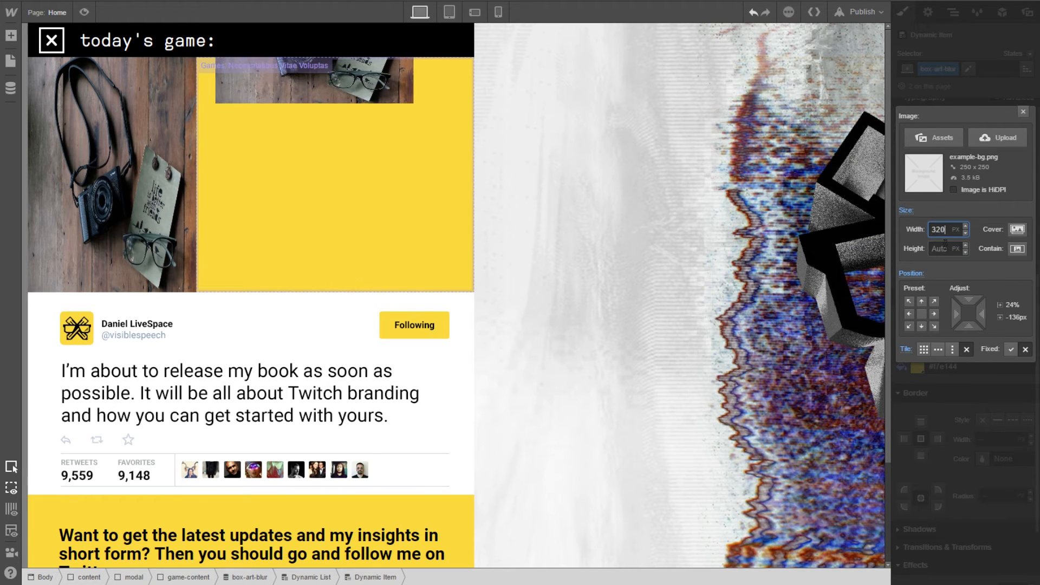
key("shift+Up")
key("shift+Up")
key("shift+Up")
key("shift+Up")
key("shift+Up")
key("shift+Up")
key("shift+Up")
key("shift+Up")
key("shift+Up")
key("shift+Up")
key("shift+Up")
key("shift+Up")
key("shift+Up")
key("shift+Up")
key("shift+Up")
key("shift+Up")
key("shift+Up")
key("shift+Up")
key("shift+Up")
key("shift+Up")
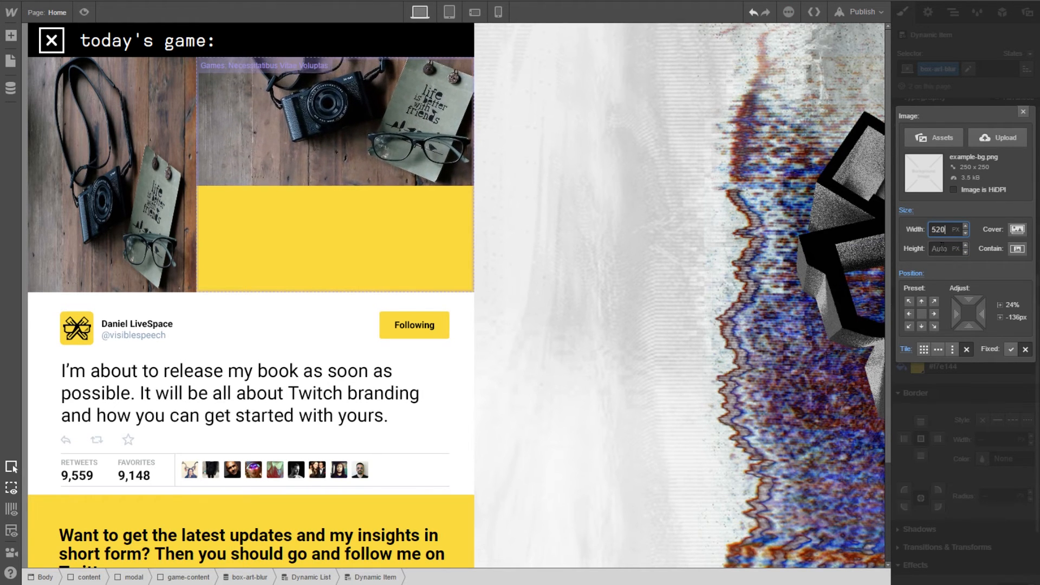
key("shift+Up")
key("shift+Up")
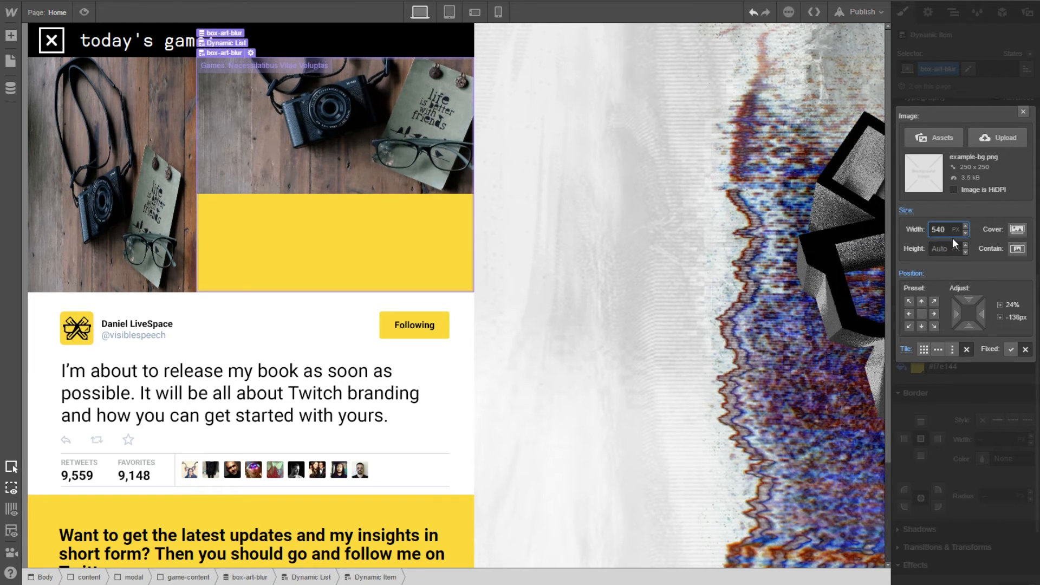
Set the background image's height and width to 100% each
left_click(952, 245)
type("100%")
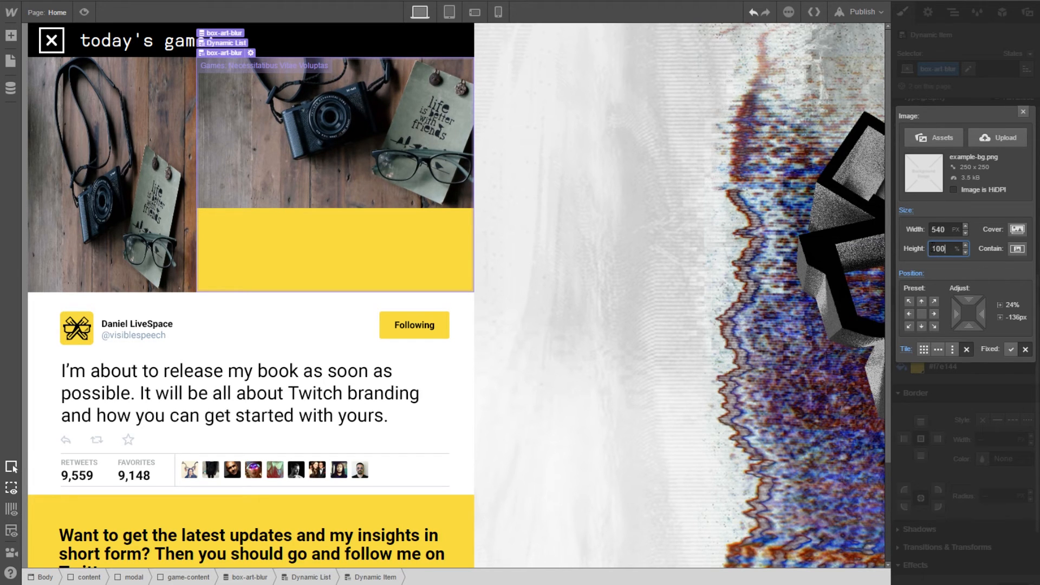
left_click(951, 232)
key("BackSpace")
key("BackSpace")
key("BackSpace")
type("100")
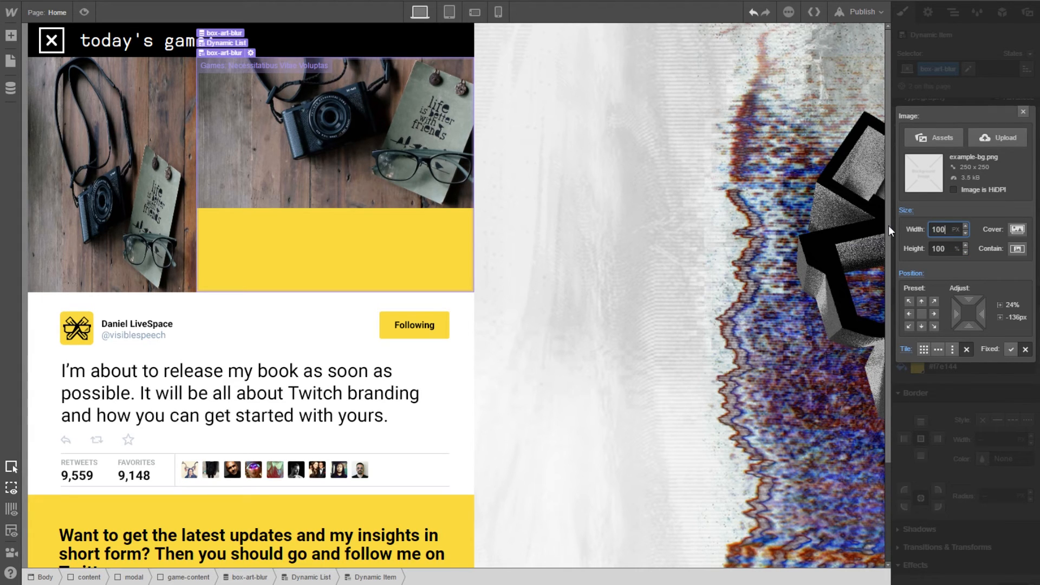
type("%")
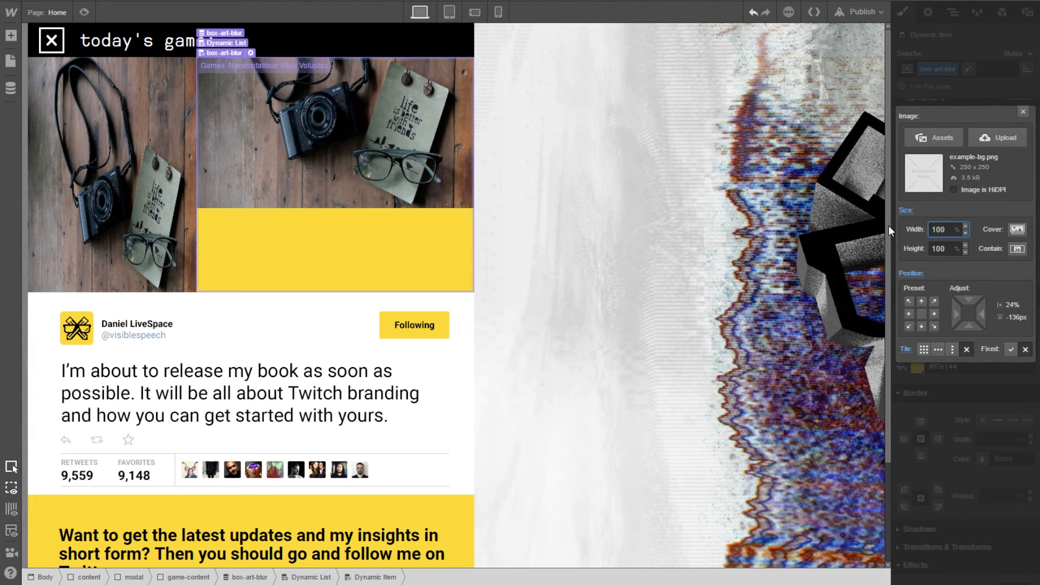
Enlarge the background image to 200% in both width and height and close its options
left_click(966, 226)
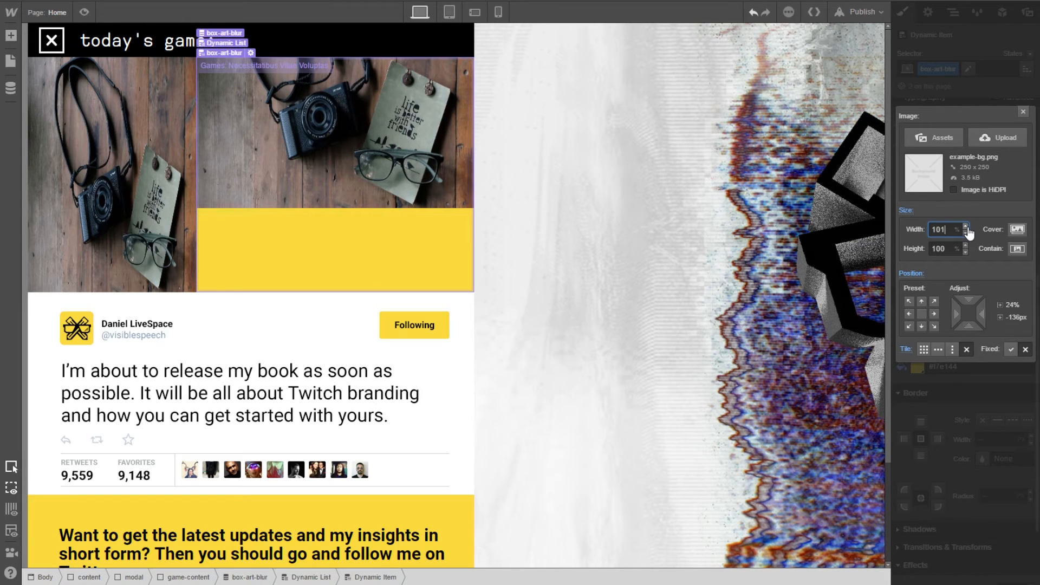
left_click_drag(952, 229, 897, 235)
type("200")
left_click(948, 248)
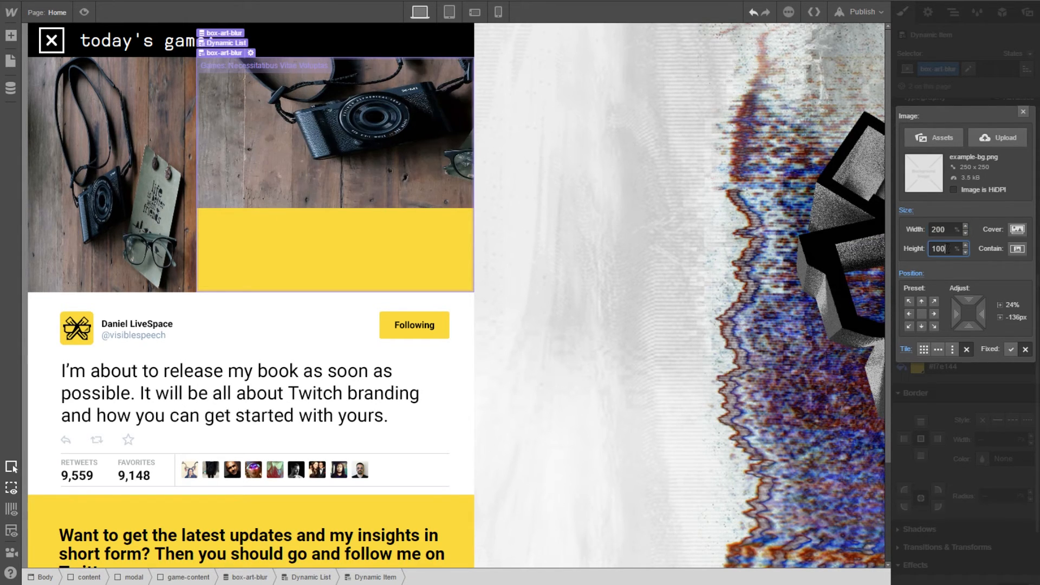
left_click_drag(945, 248, 924, 253)
type("200")
left_click(946, 231)
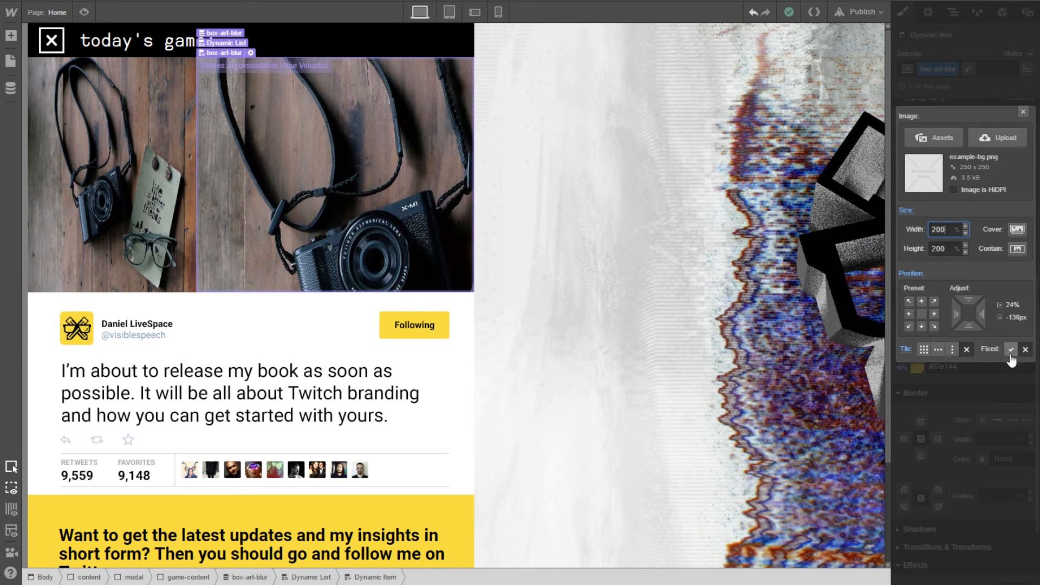
left_click(1024, 112)
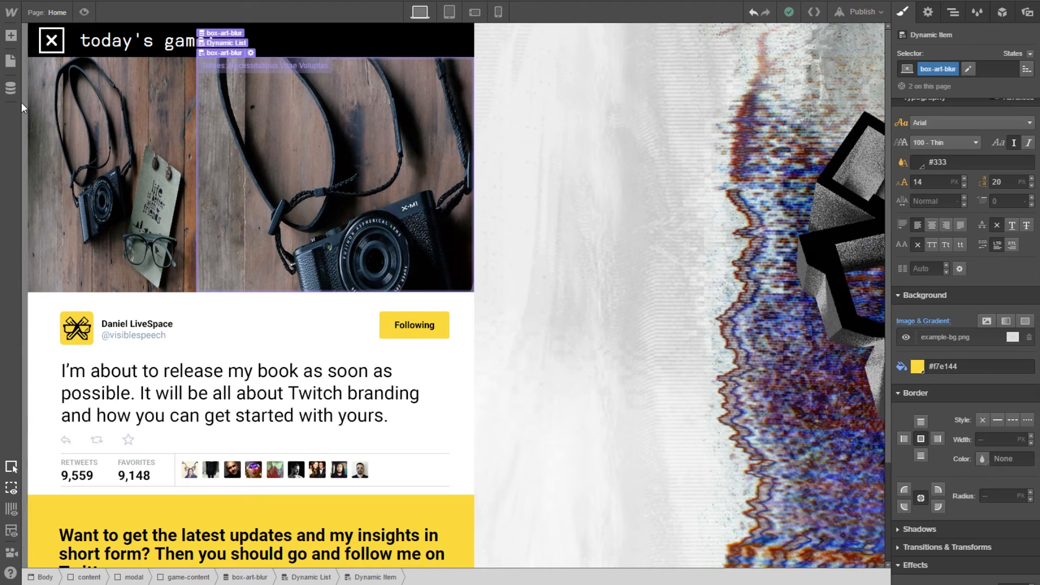
Switch the current game in the Games collection from Necessitatibus Vitae Voluptas to Battlefield 1, saving both items
left_click(10, 87)
left_click(342, 101)
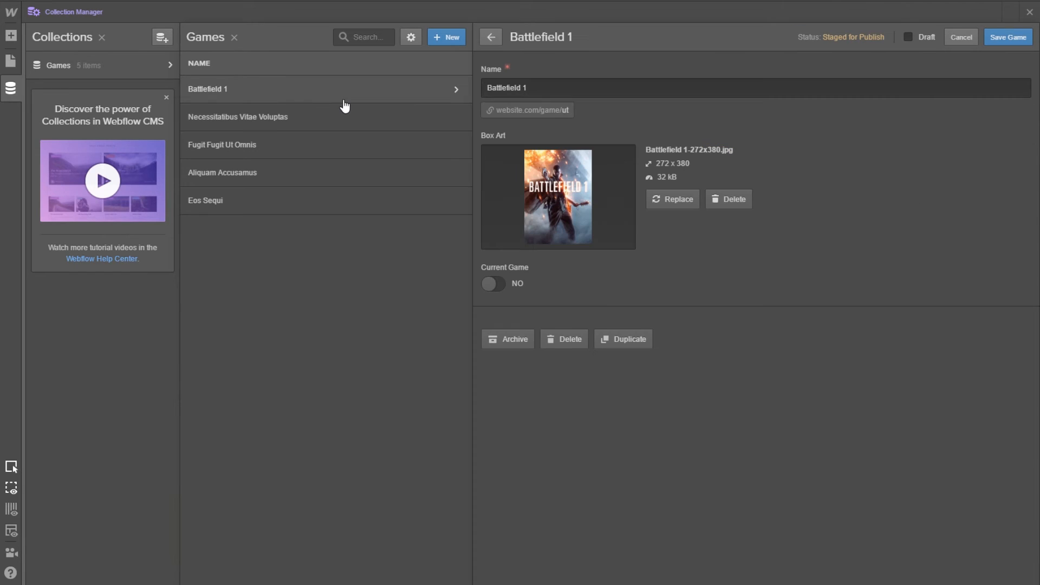
left_click(487, 290)
left_click(1008, 36)
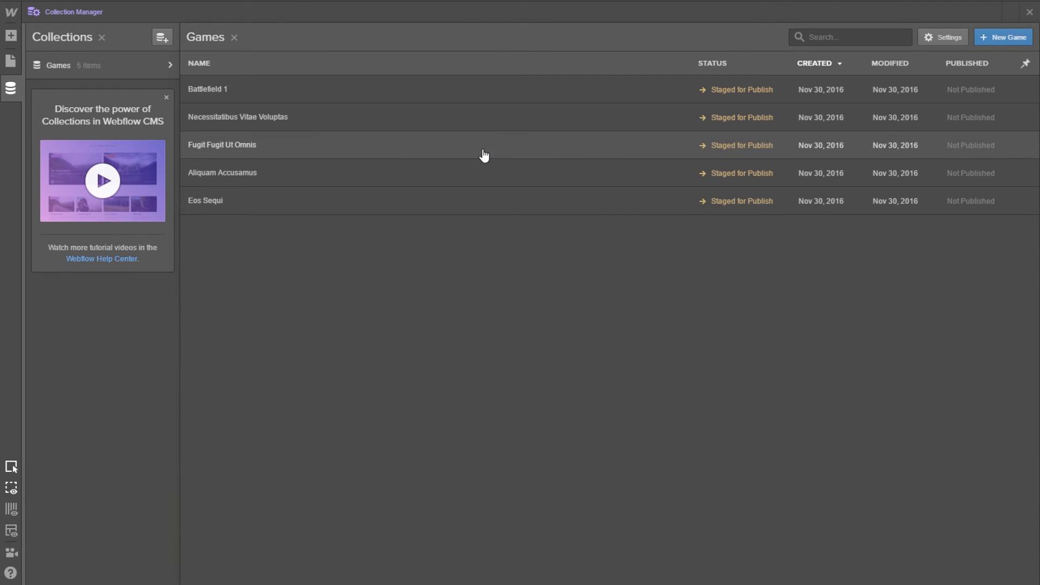
left_click(350, 125)
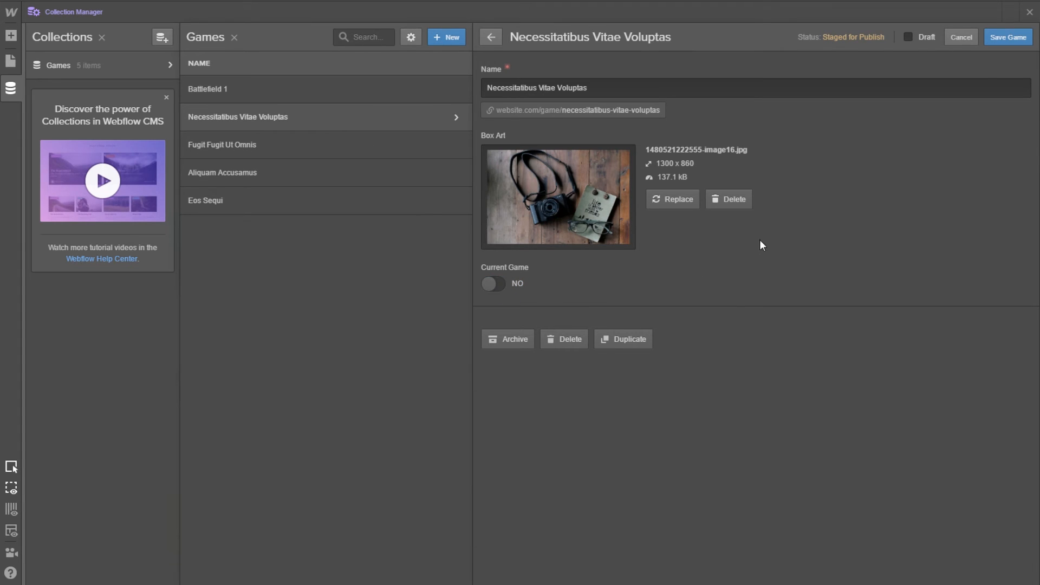
left_click(1007, 37)
left_click(1029, 12)
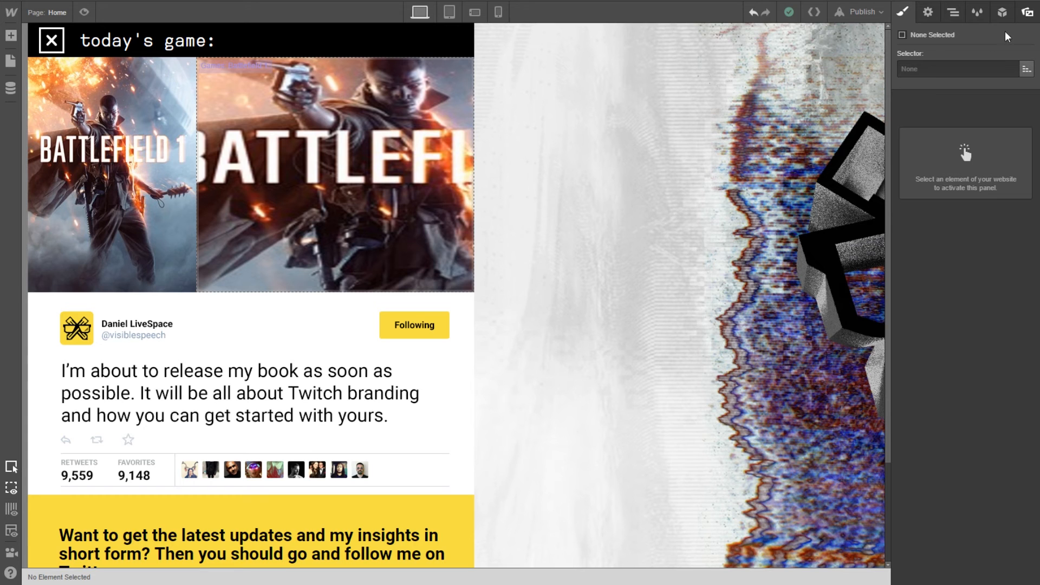
Reset the width and height of the box-art-blur item's example-bg.png background image to Auto
left_click(224, 55)
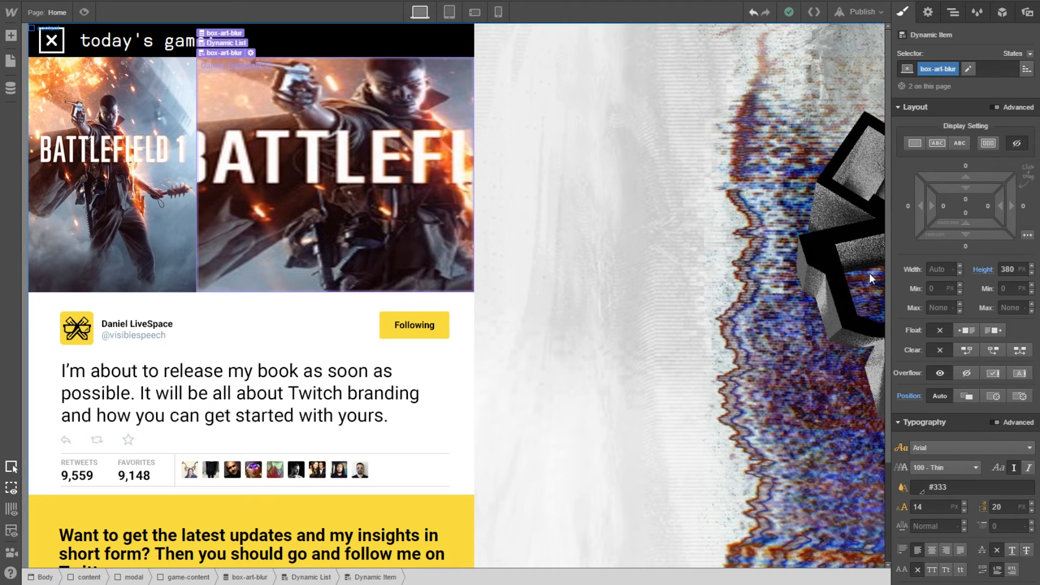
scroll(967, 384, "down", 6)
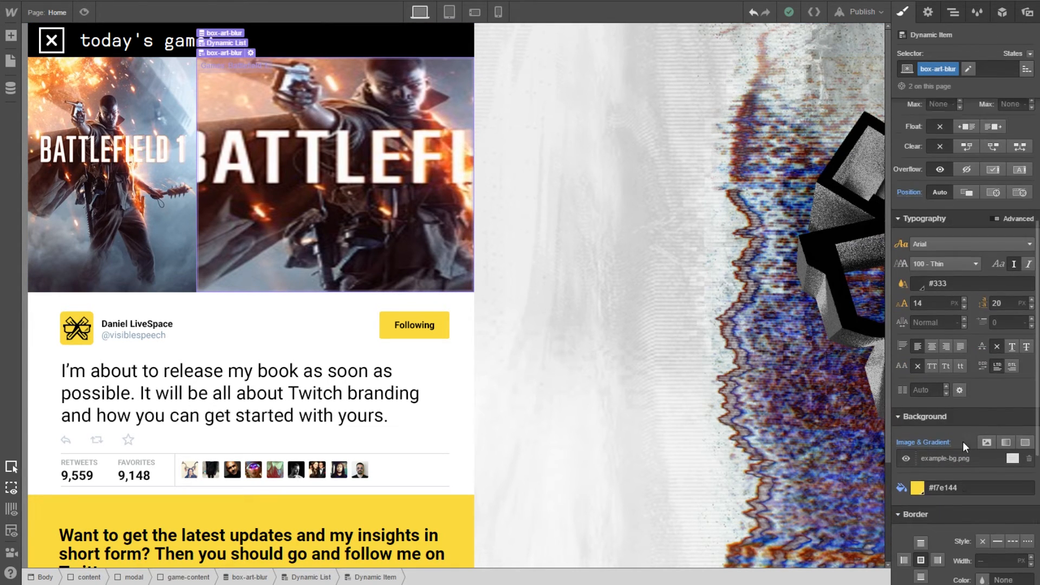
left_click(958, 428)
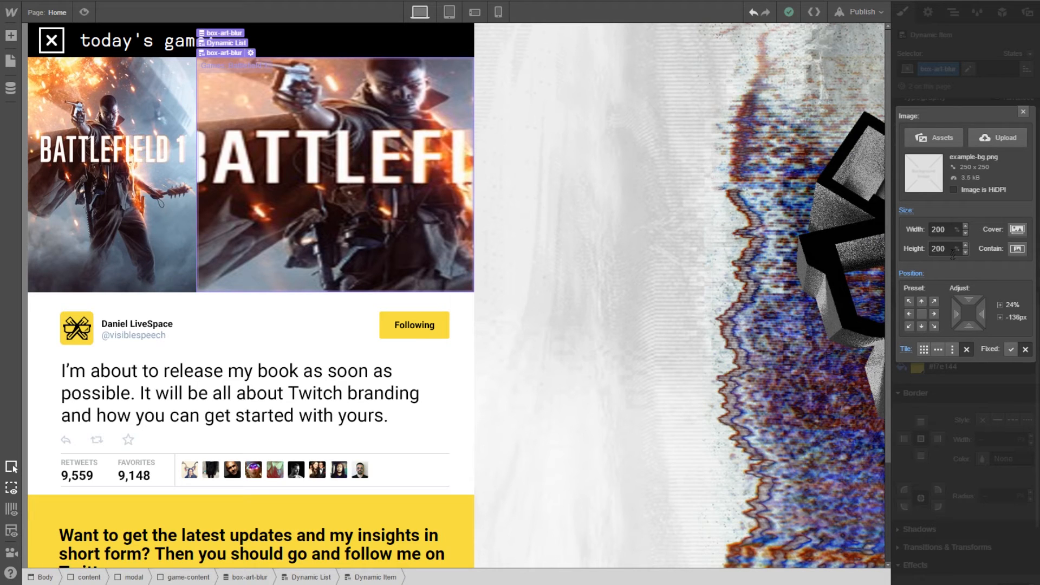
left_click(952, 253)
type("800")
left_click(957, 248)
left_click(958, 262)
left_click(938, 253)
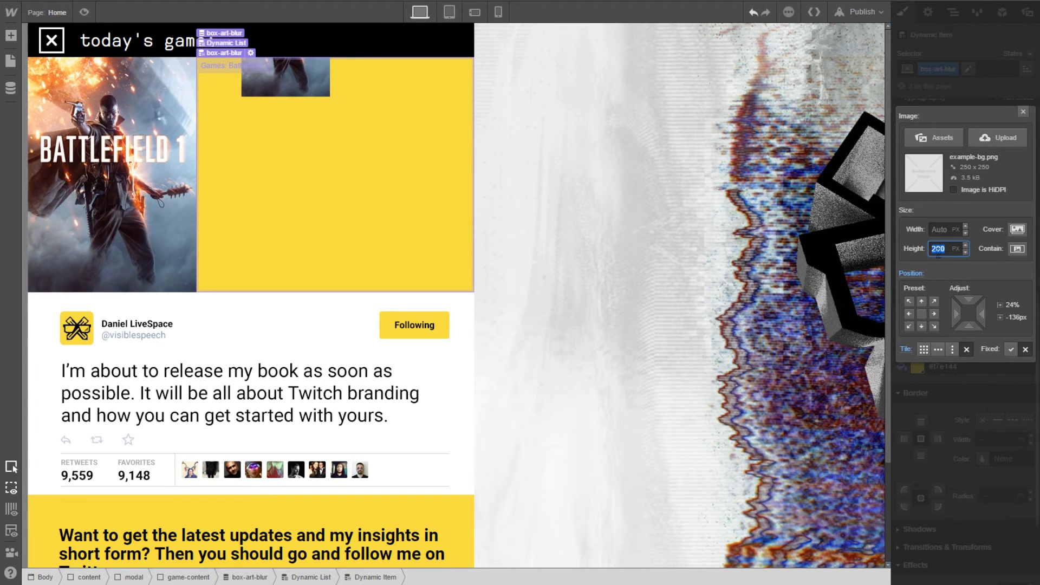
key("BackSpace")
Set the background image's width to 260 px, increase it in stages to 620 px, and close its options
left_click(942, 229)
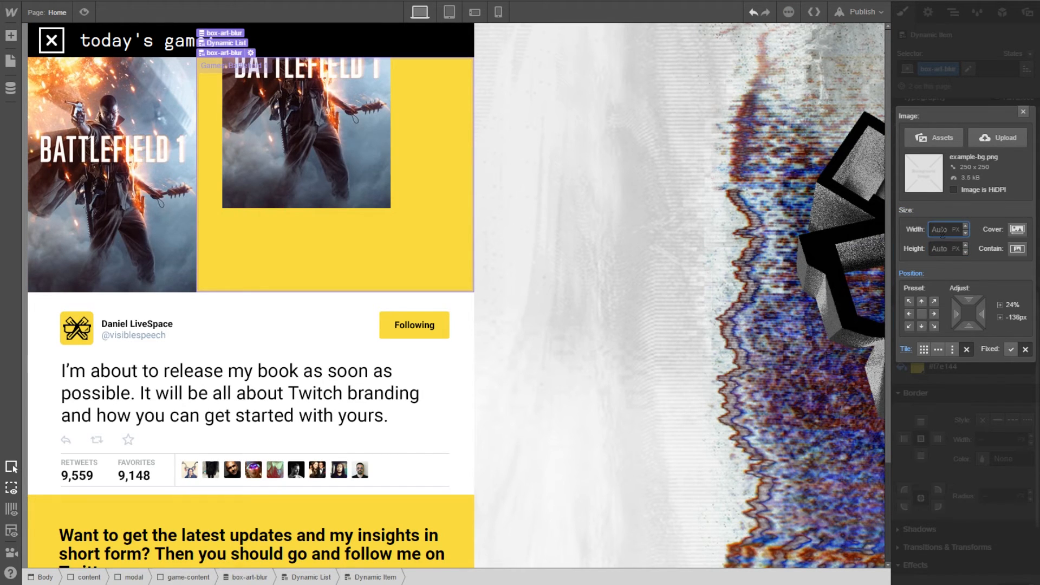
type("260")
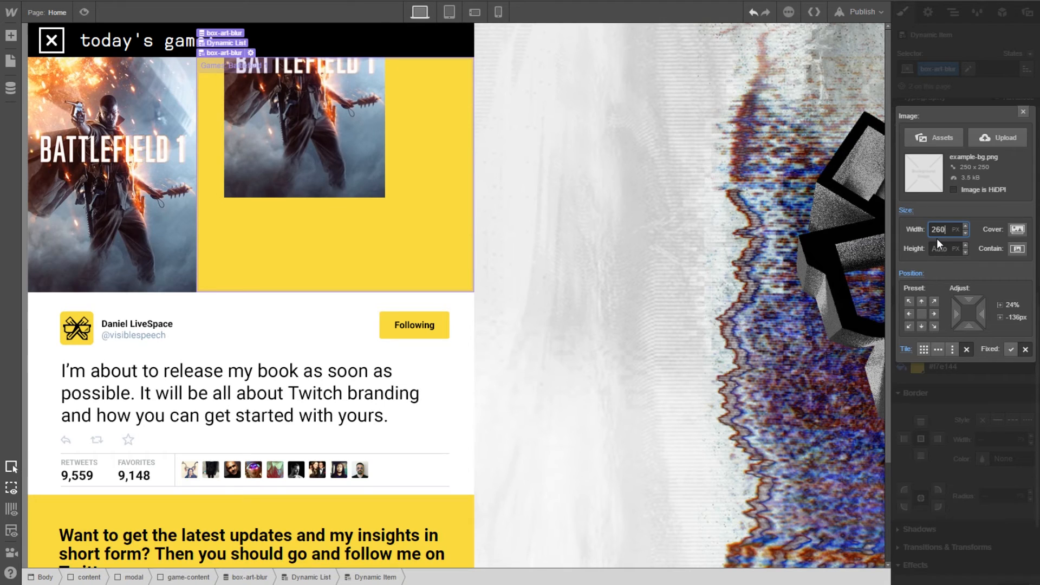
key("shift+Up")
key("shift+Up")
key("shift+Up")
key("shift+Up")
key("shift+Up")
key("shift+Up")
key("shift+Up")
key("shift+Up")
key("shift+Up")
key("shift+Up")
key("shift+Up")
key("shift+Up")
key("shift+Up")
key("shift+Up")
key("shift+Up")
key("shift+Up")
key("shift+Up")
key("shift+Up")
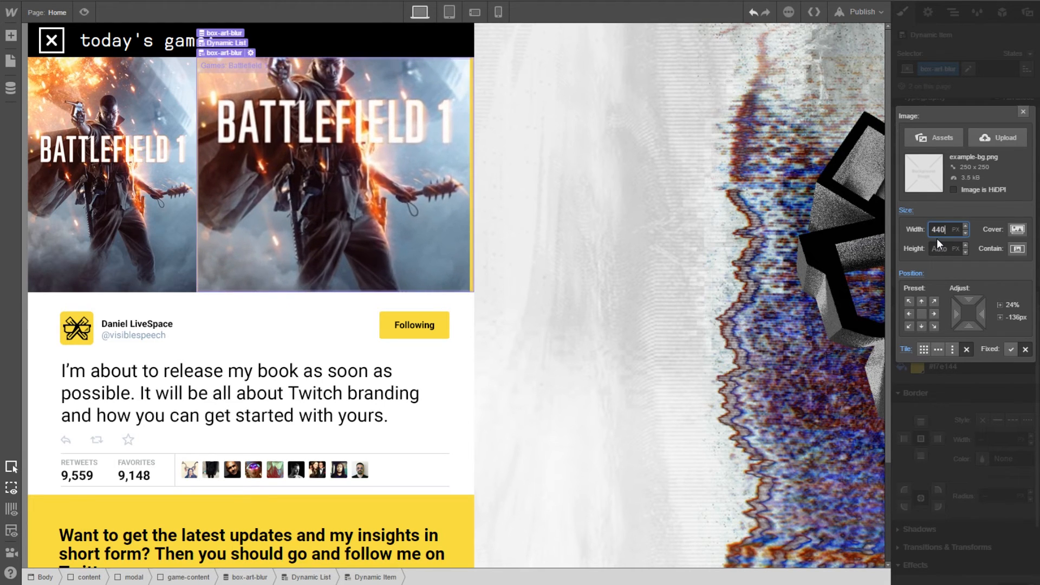
key("shift+Up")
key("shift+Up")
key("shift+Up")
key("shift+Up")
key("shift+Up")
key("shift+Up")
key("shift+Up")
key("shift+Up")
key("shift+Up")
key("shift+Up")
key("shift+Up")
key("shift+Up")
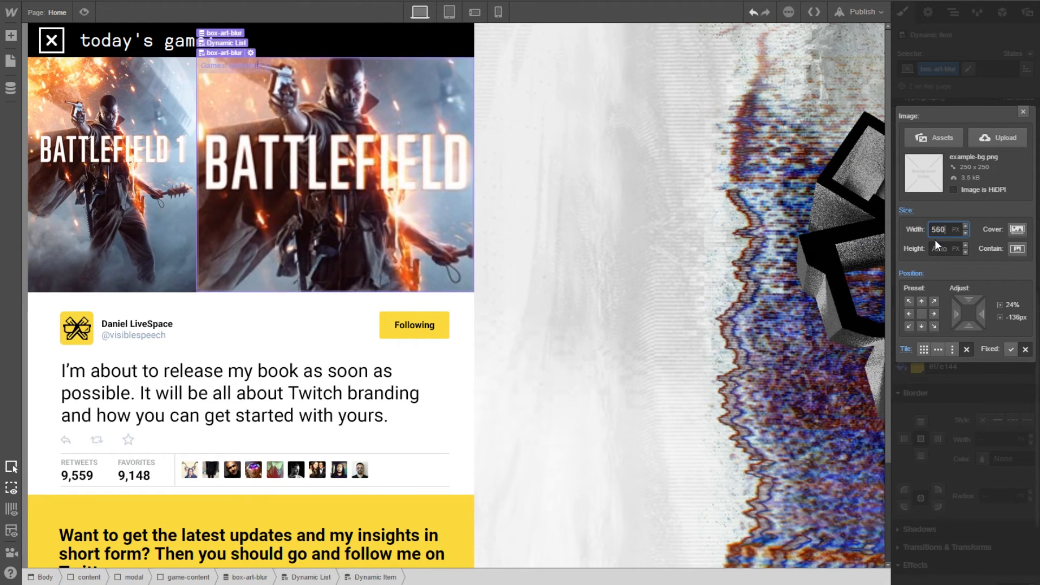
key("shift+Up")
key("shift+Up")
key("shift+Up")
key("shift+Up")
key("shift+Up")
key("shift+Up")
key("shift+Up")
key("shift+Up")
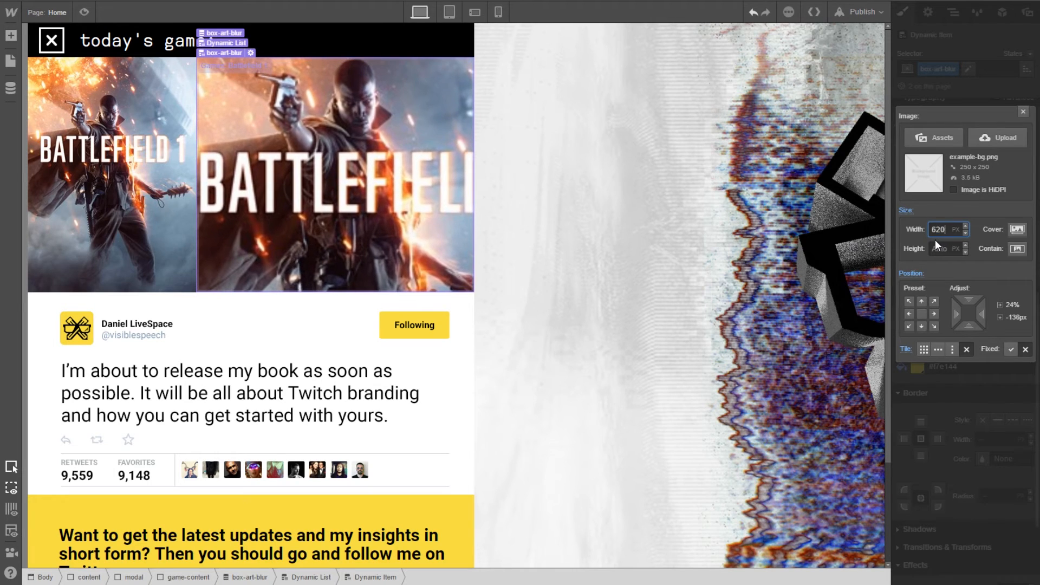
left_click(1023, 111)
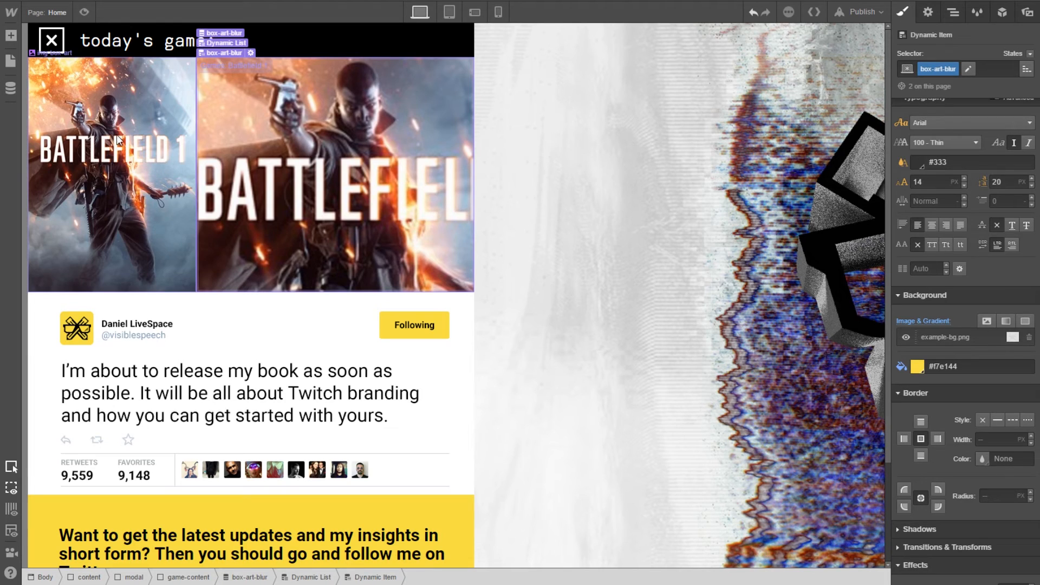
Lower the box-art-blur item's opacity to 61% and add a Blur filter with a 6 px radius
scroll(958, 388, "down", 2)
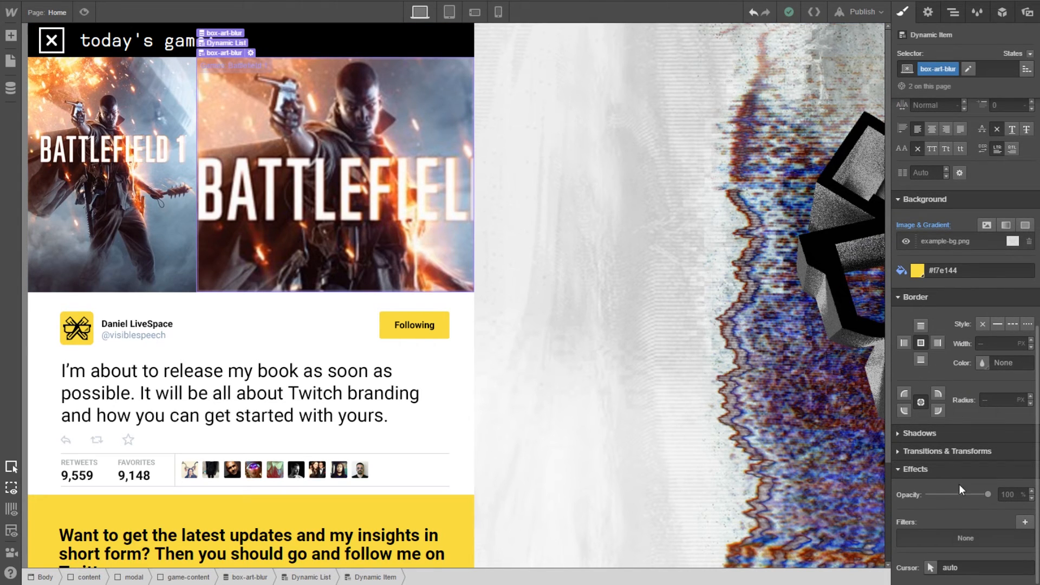
mouse_move(986, 494)
left_mouse_down()
mouse_move(957, 504)
mouse_move(1002, 507)
left_mouse_up()
left_click_drag(989, 494, 966, 495)
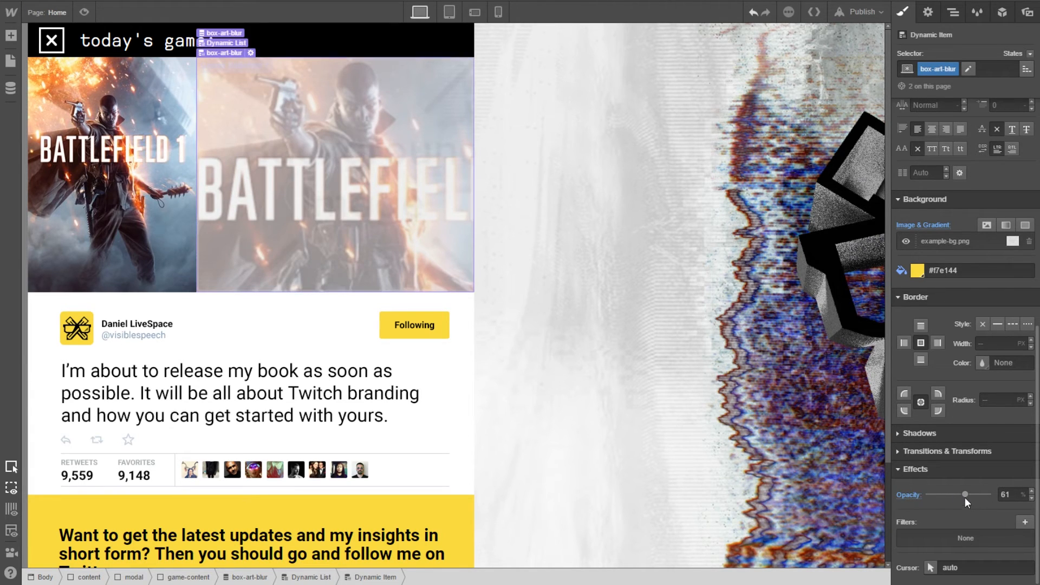
left_click(1025, 522)
left_click_drag(945, 487, 947, 489)
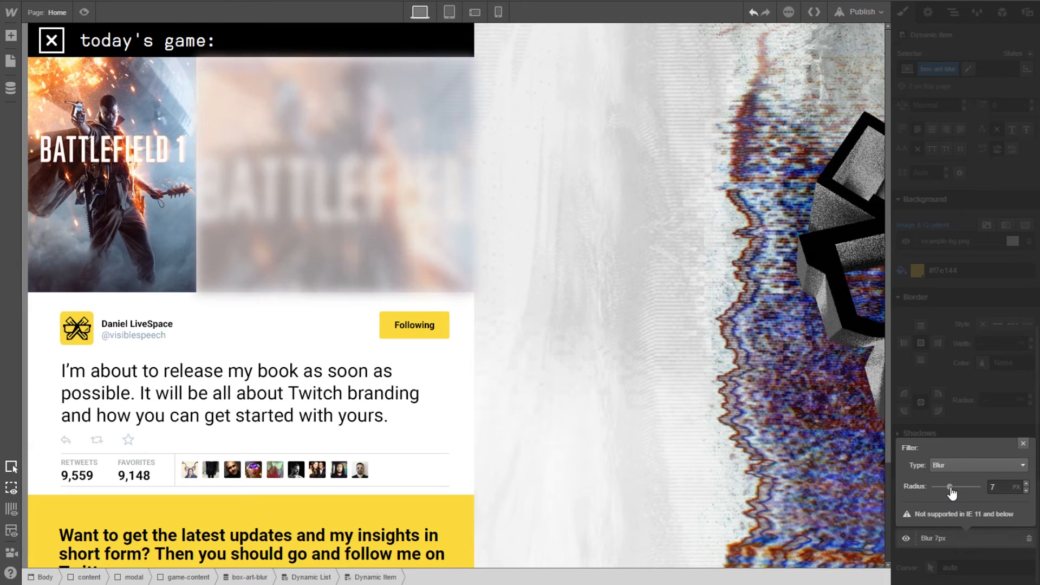
left_click(951, 440)
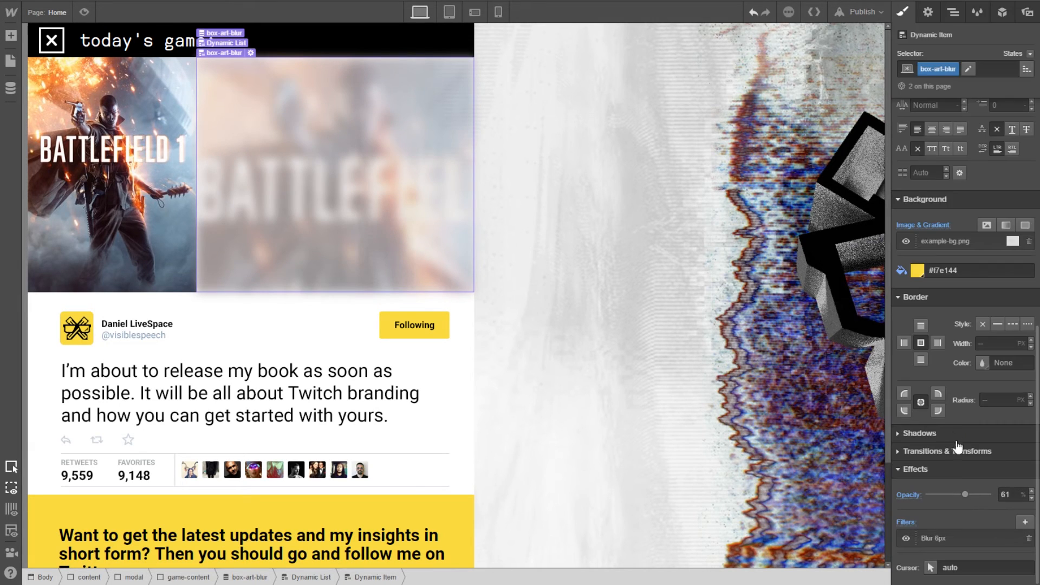
Add a Saturation filter to the box-art-blur item, trying 200% before reducing it to 0%
left_click(1020, 522)
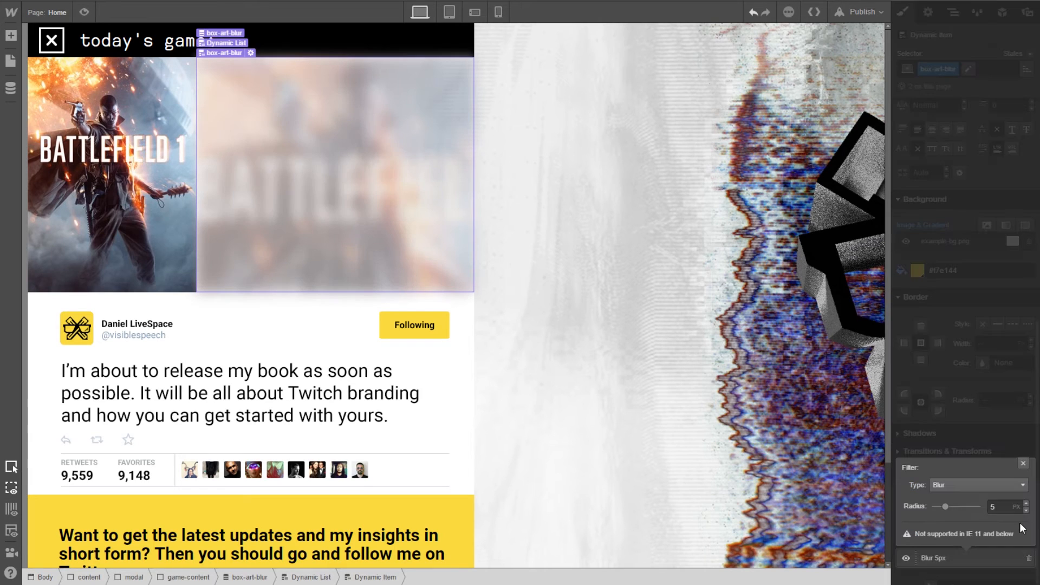
left_click(969, 486)
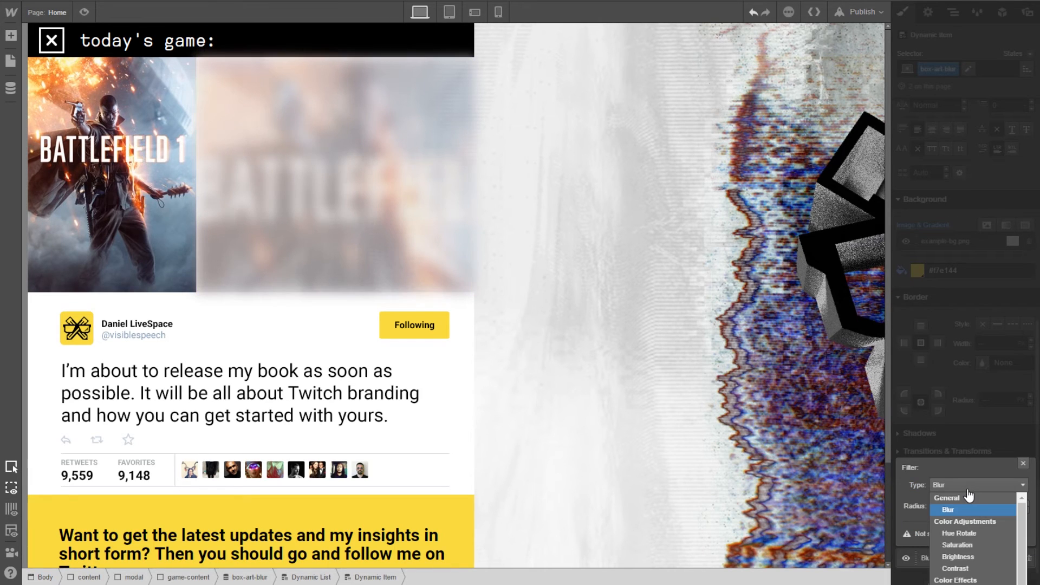
left_click(971, 551)
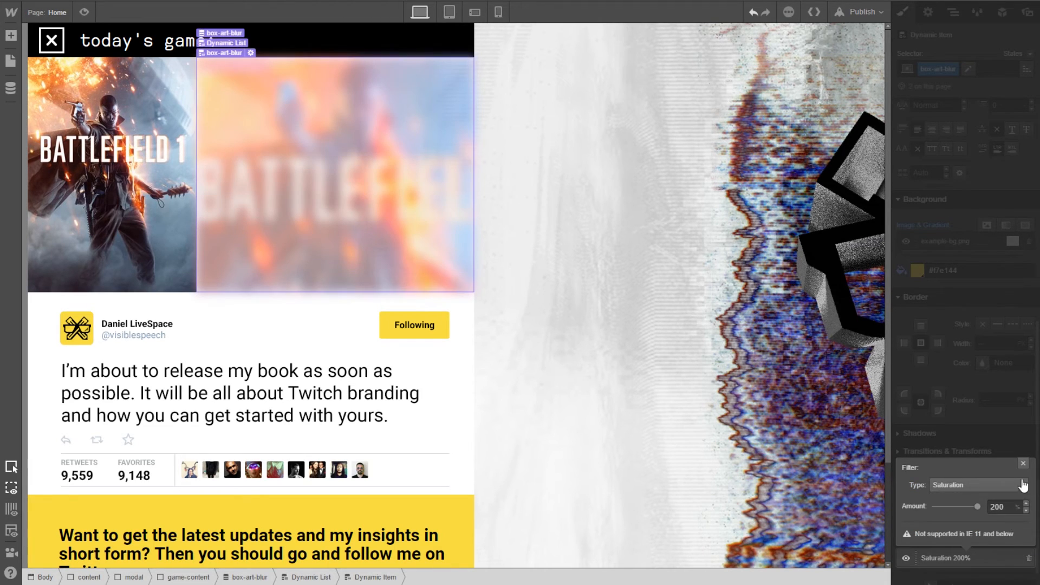
left_click(1024, 463)
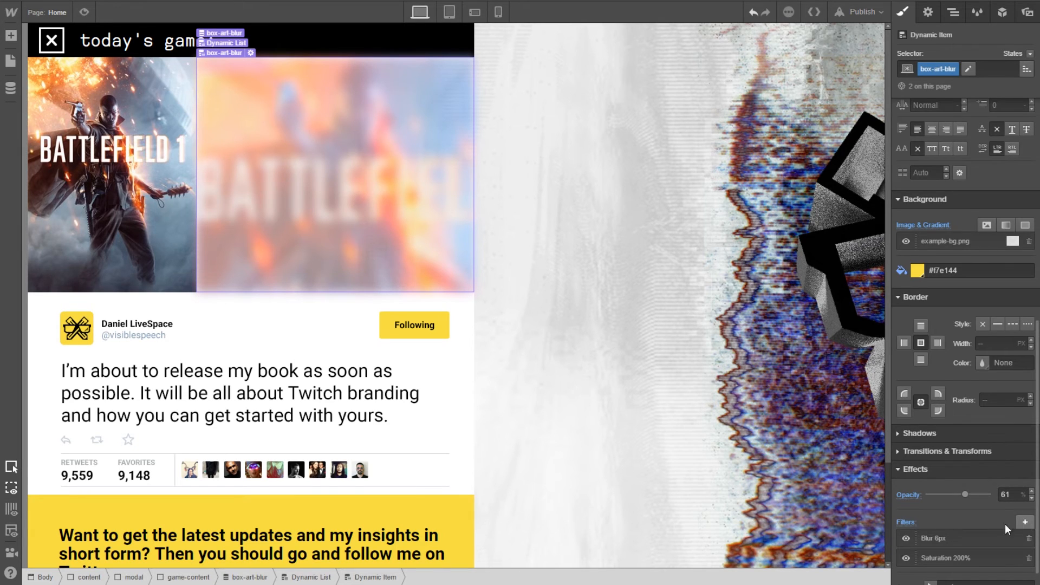
scroll(1006, 524, "down", 2)
left_click(977, 538)
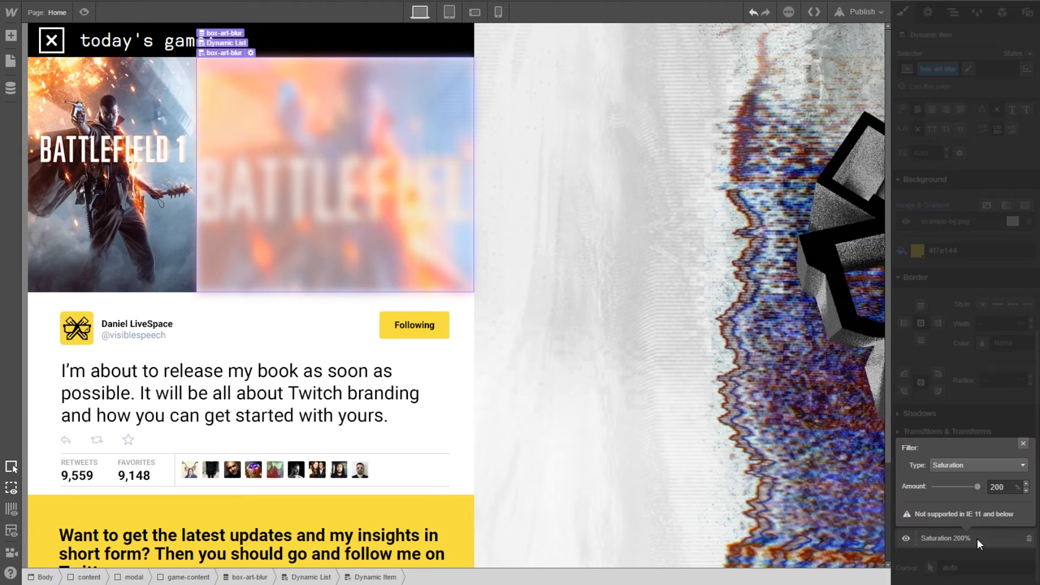
left_click_drag(983, 488, 859, 494)
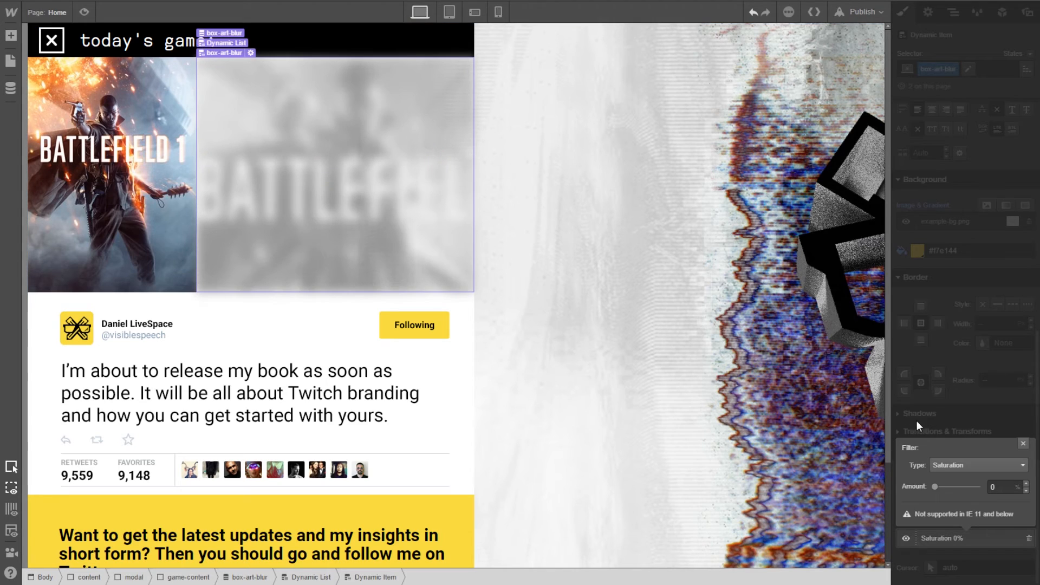
left_click(955, 402)
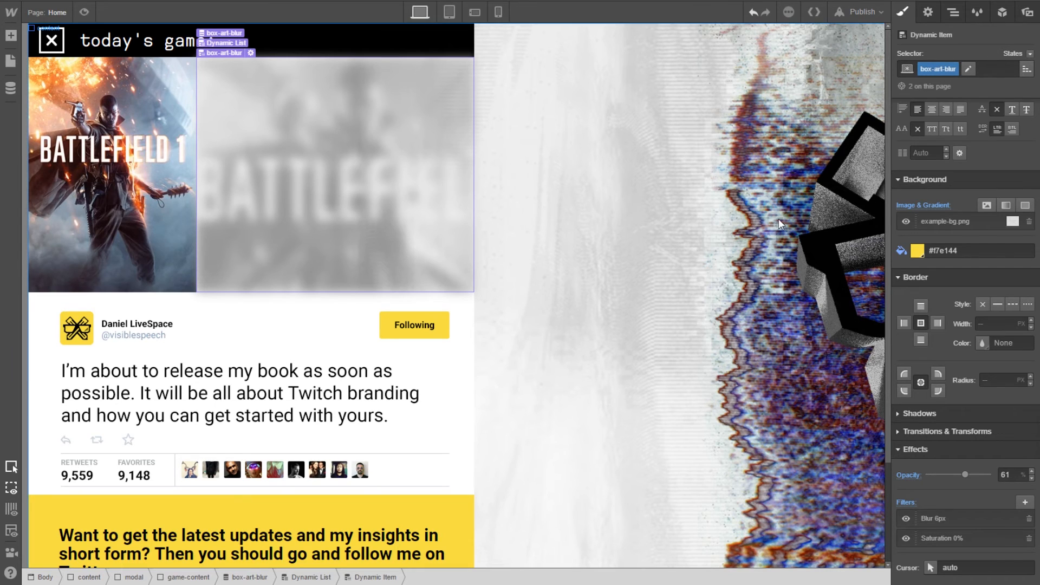
Give the game-content div block the saved yellow #f7e144 as its background color
scroll(961, 340, "up", 1)
scroll(961, 339, "up", 6)
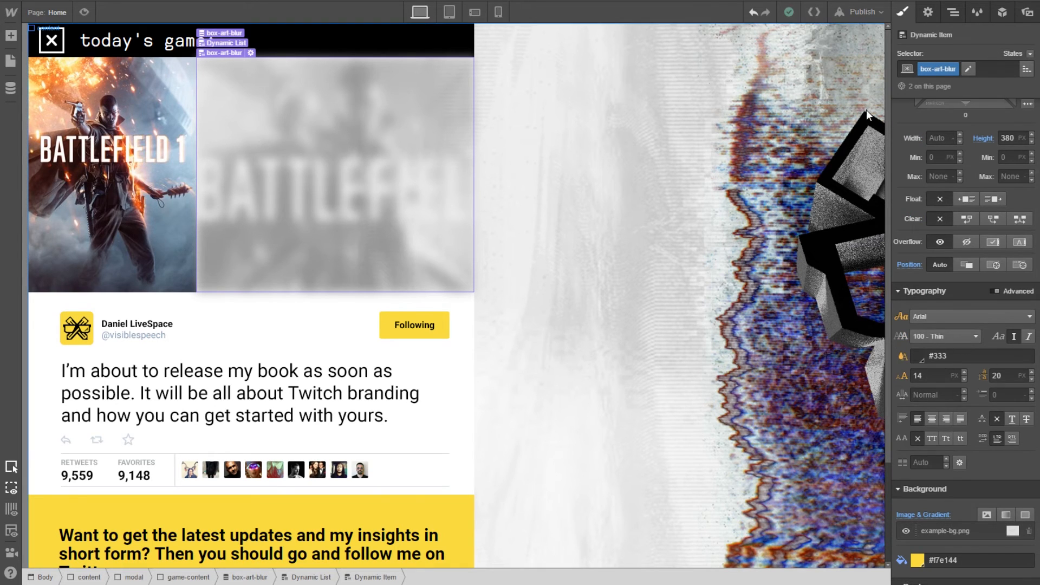
left_click(953, 17)
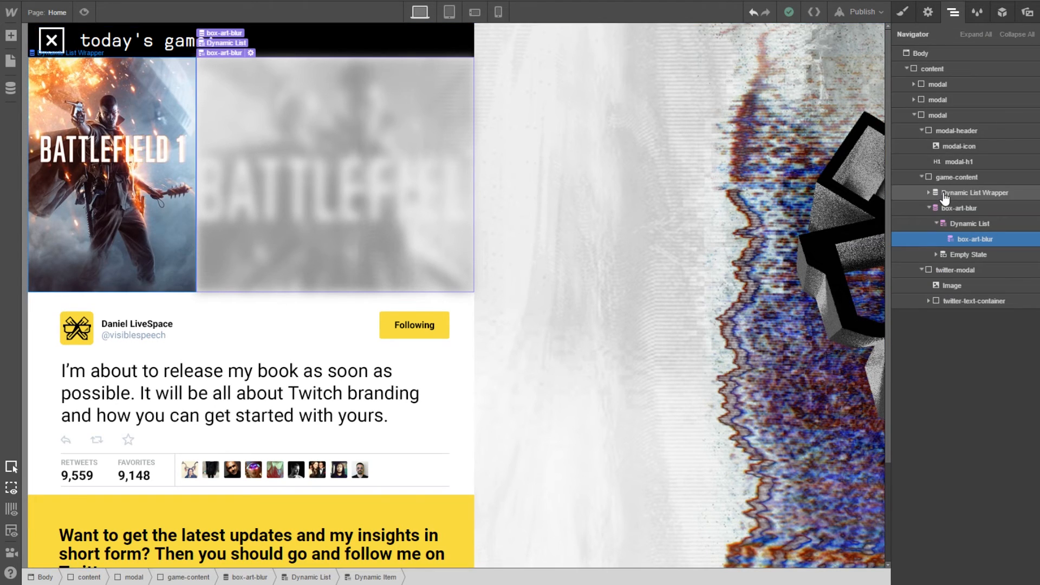
left_click(945, 180)
left_click(928, 12)
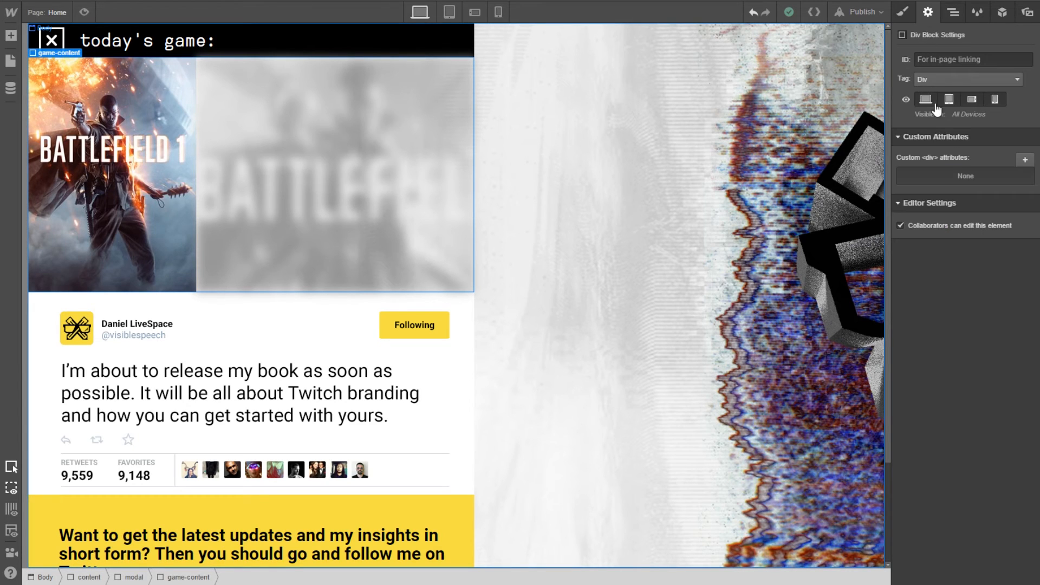
left_click(903, 16)
scroll(904, 350, "down", 8)
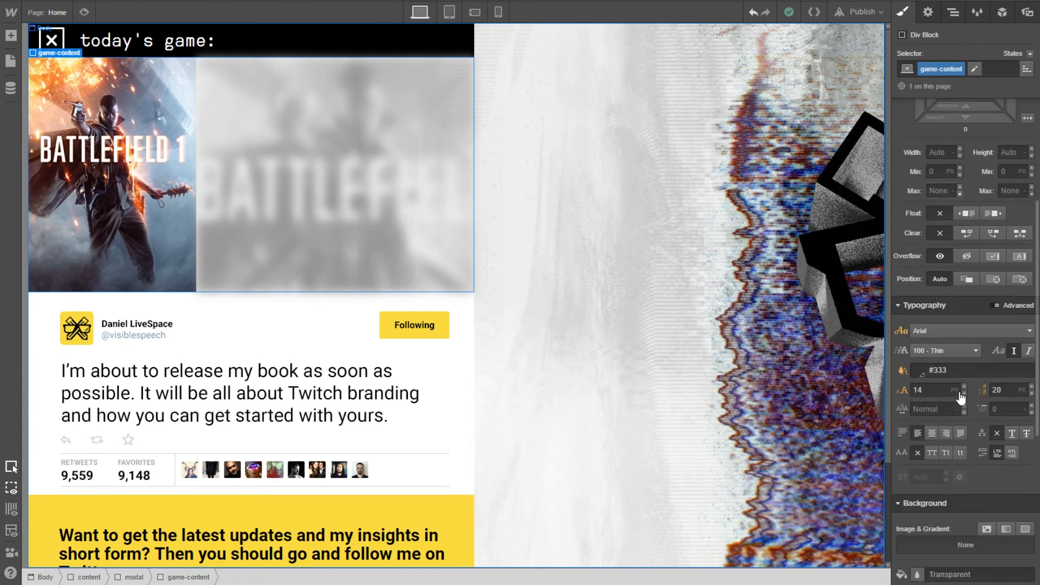
left_click(917, 348)
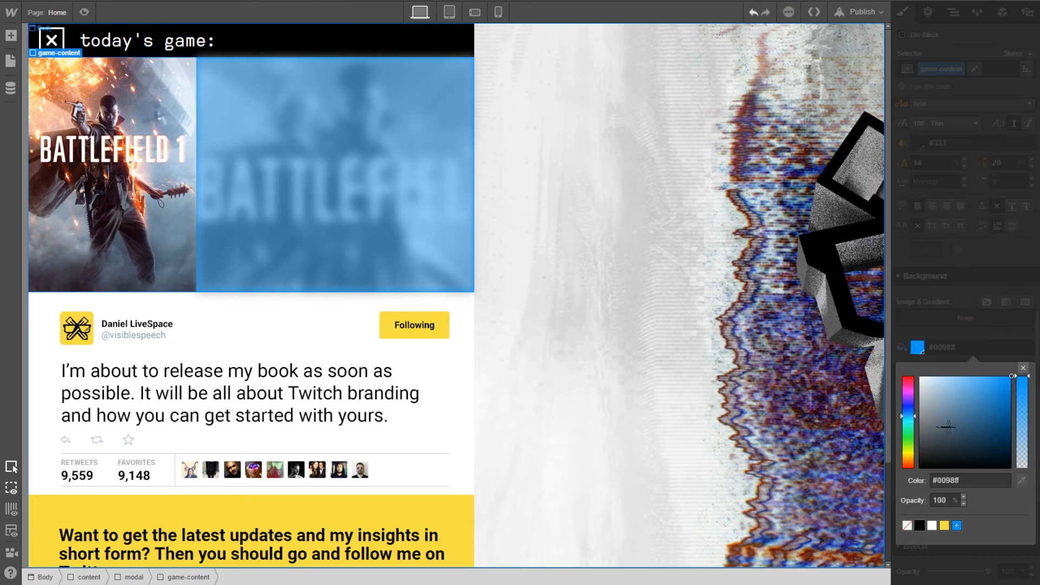
left_click(945, 525)
left_click(945, 325)
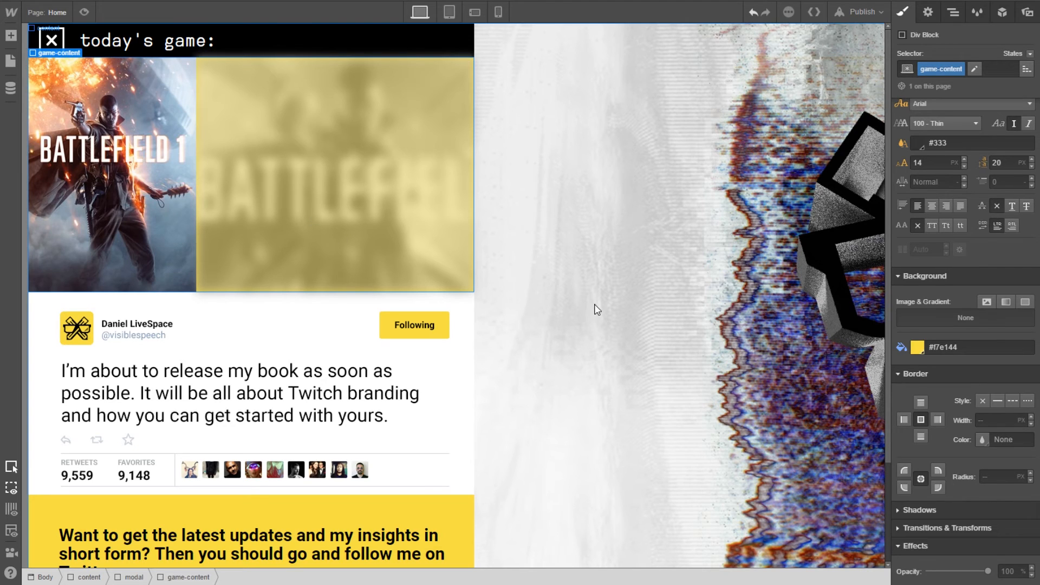
Move the h2-os heading out of twitter-text-container to sit between game-content and twitter-modal
scroll(910, 385, "down", 2)
scroll(353, 441, "down", 3)
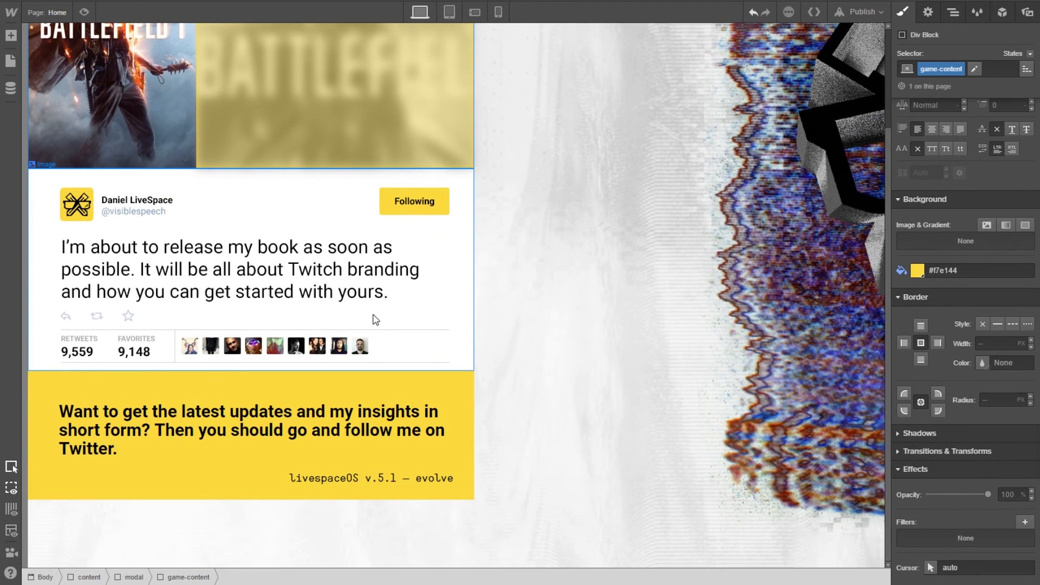
left_click(953, 11)
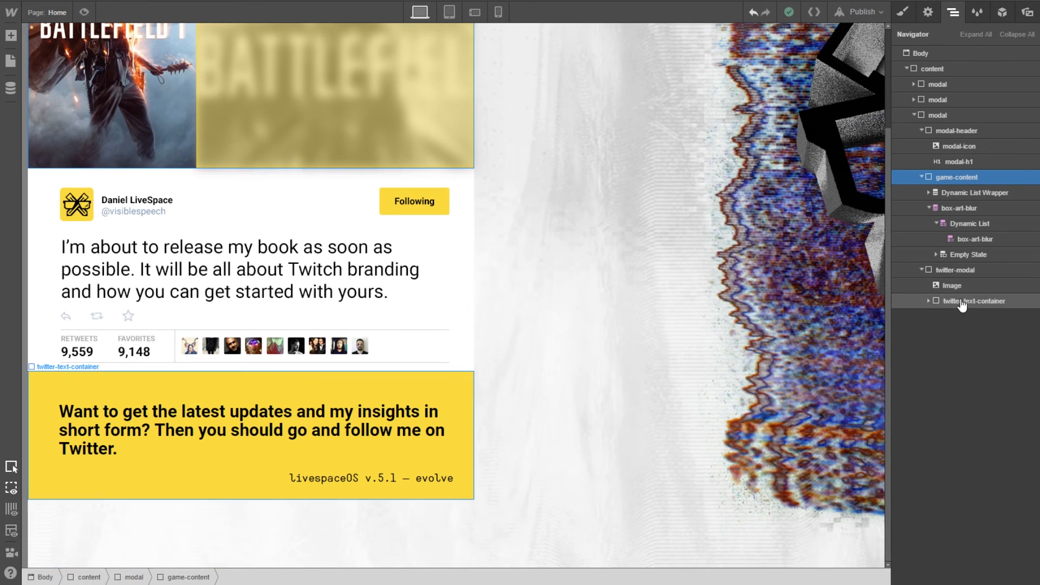
left_click(928, 301)
left_click(968, 336)
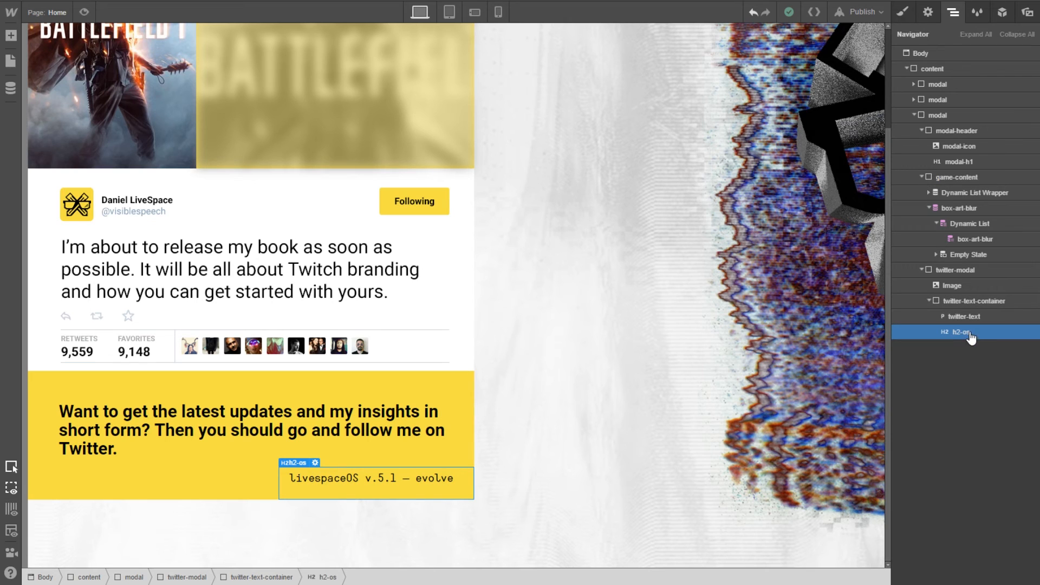
left_click_drag(970, 337, 964, 272)
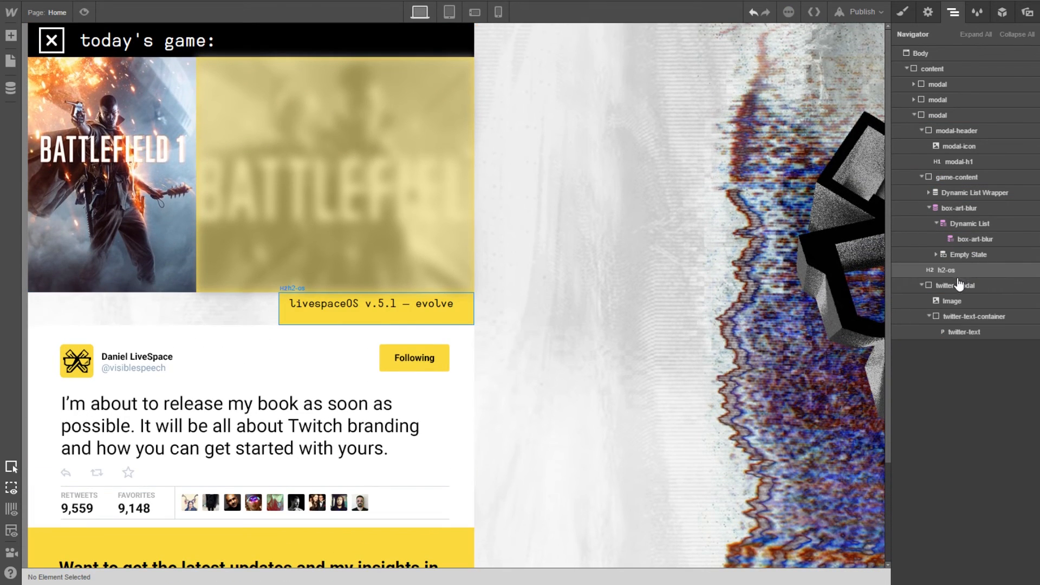
Delete the twitter-modal block and replace the h2-os heading's slide2 combo class with a new slide3 combo class
left_click(951, 289)
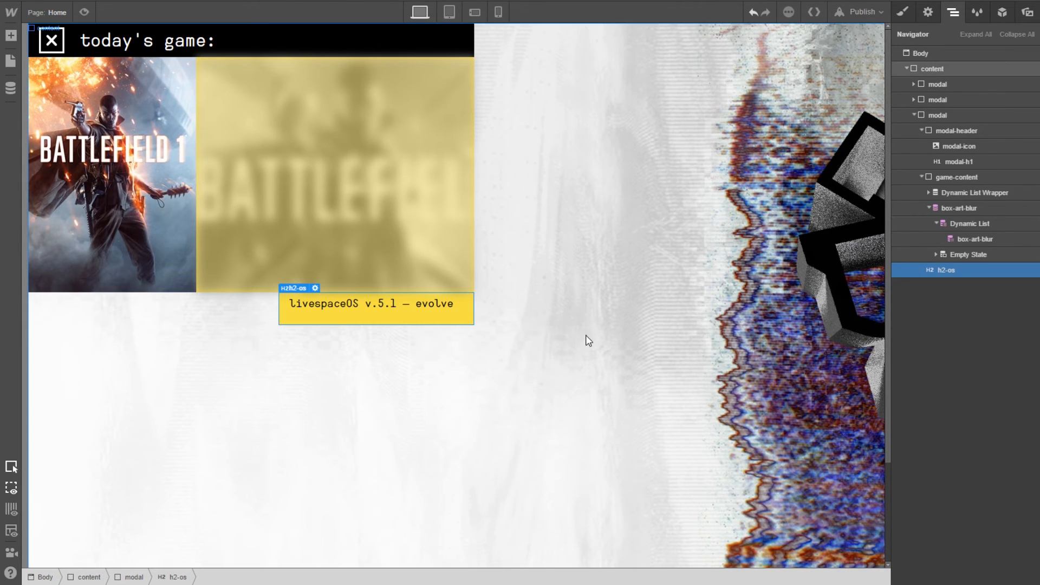
left_click(927, 12)
left_click(903, 12)
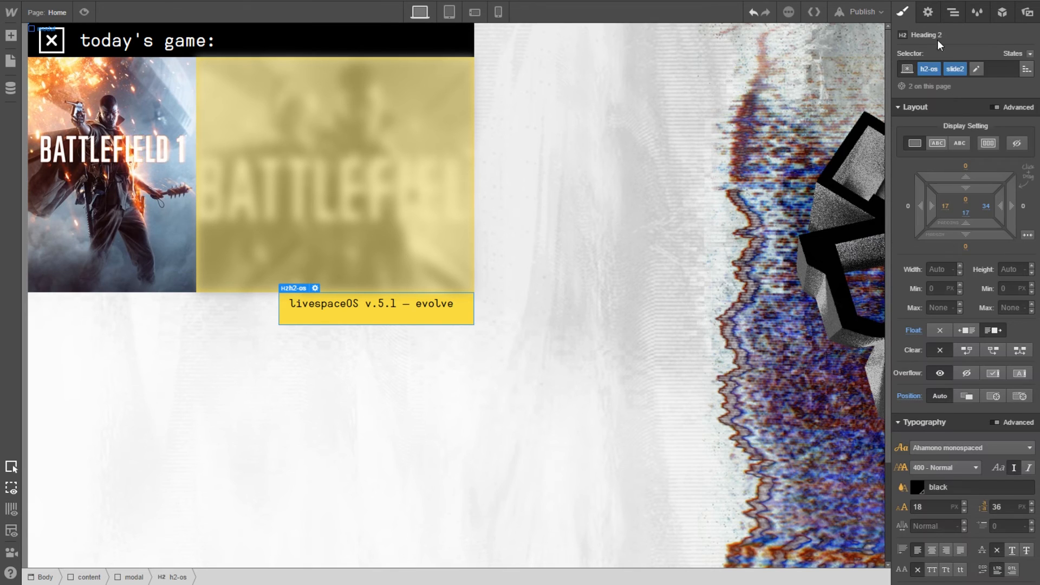
left_click(994, 71)
key("BackSpace")
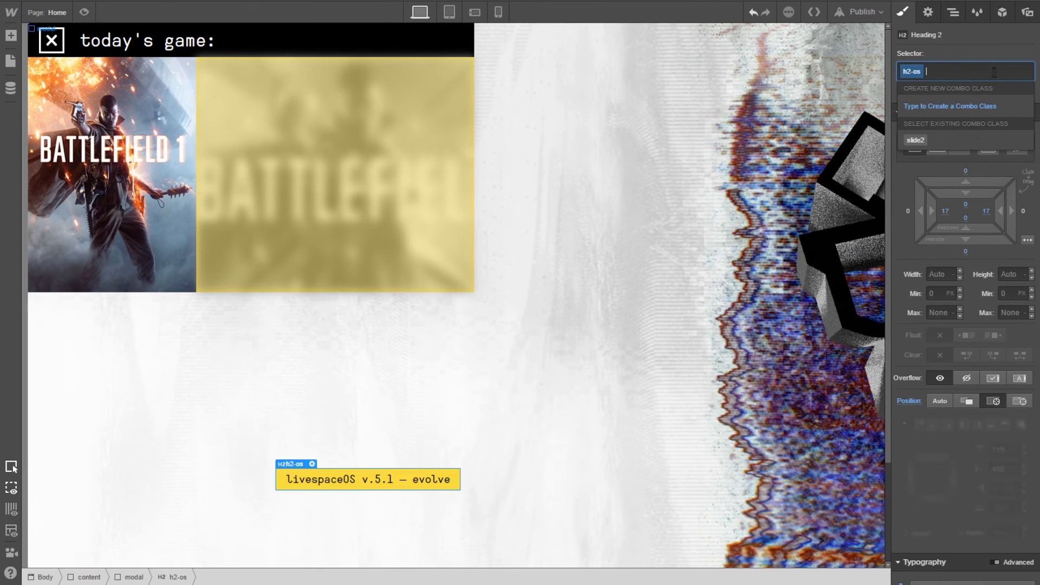
type("sl")
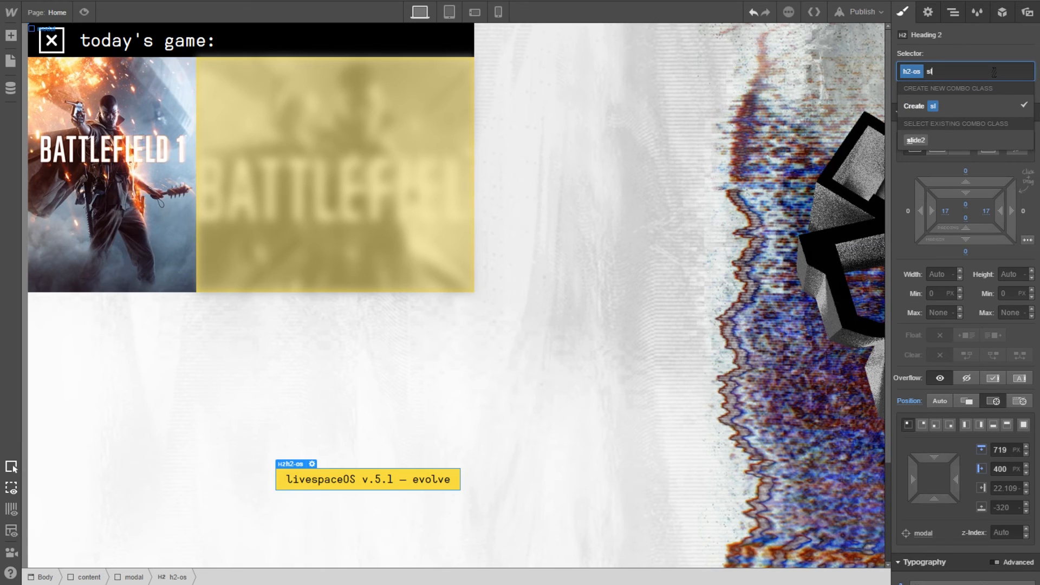
type("ide3")
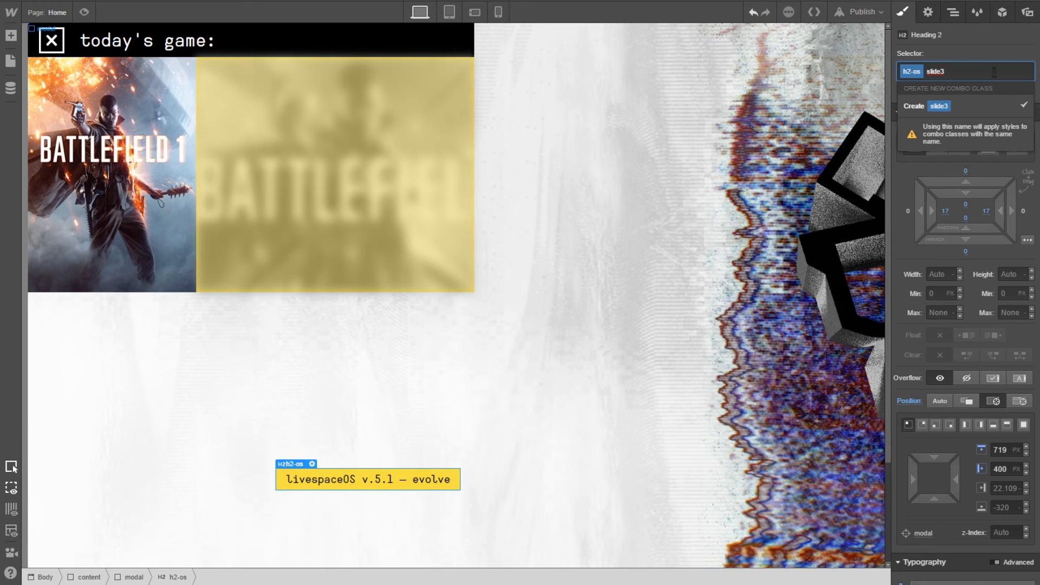
key("Return")
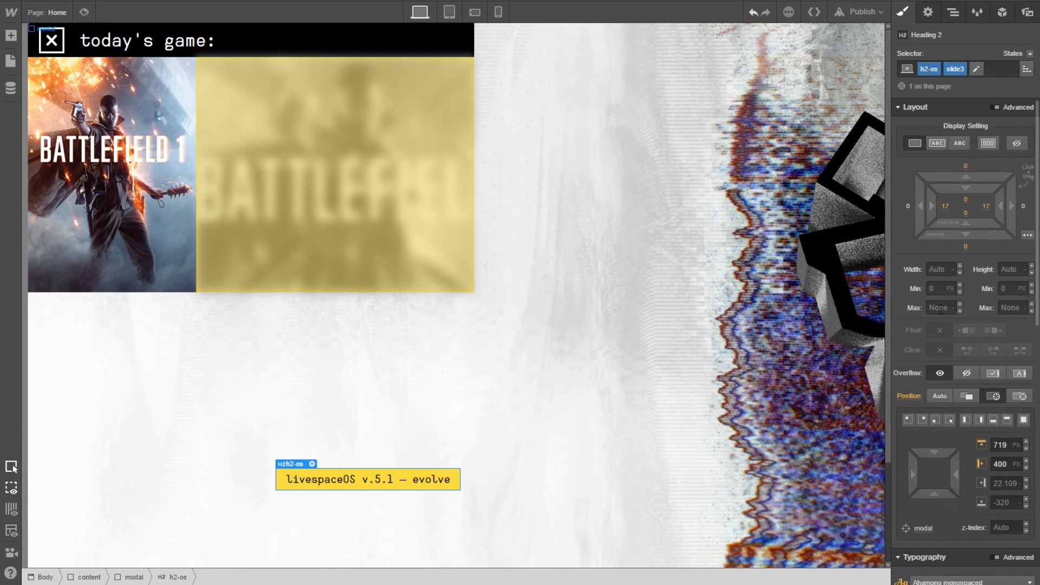
Set the h2-os heading's top offset to 380 px so it sits over the lower part of the blurred box art
left_click_drag(934, 454, 902, 45)
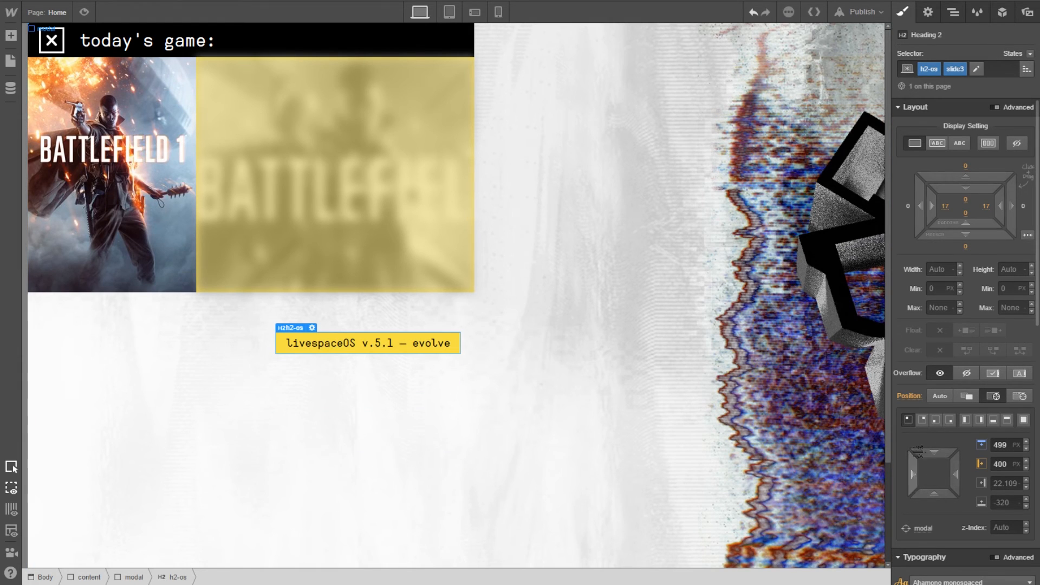
left_click_drag(934, 452, 923, 237)
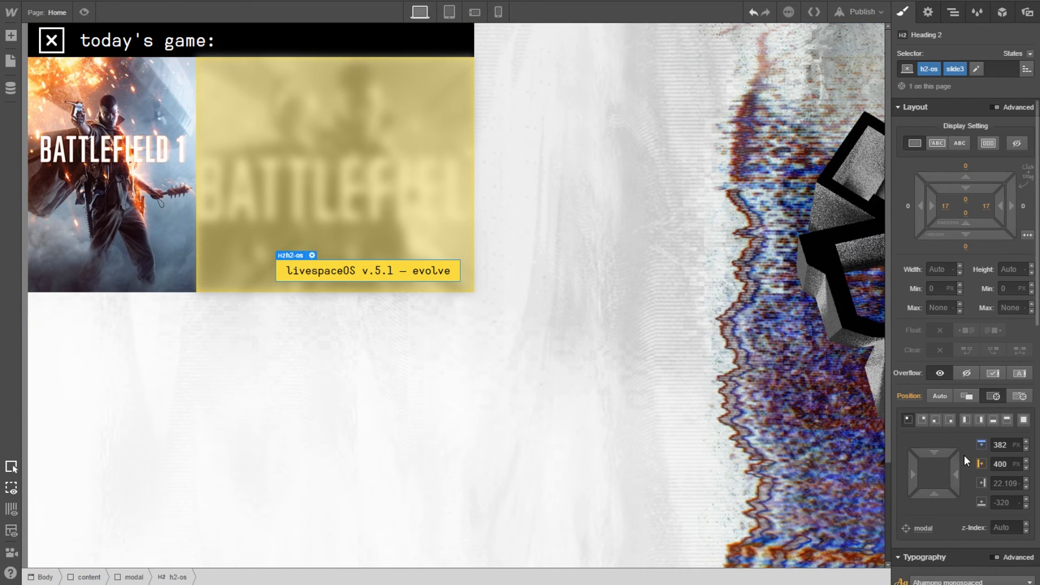
left_click_drag(940, 453, 939, 452)
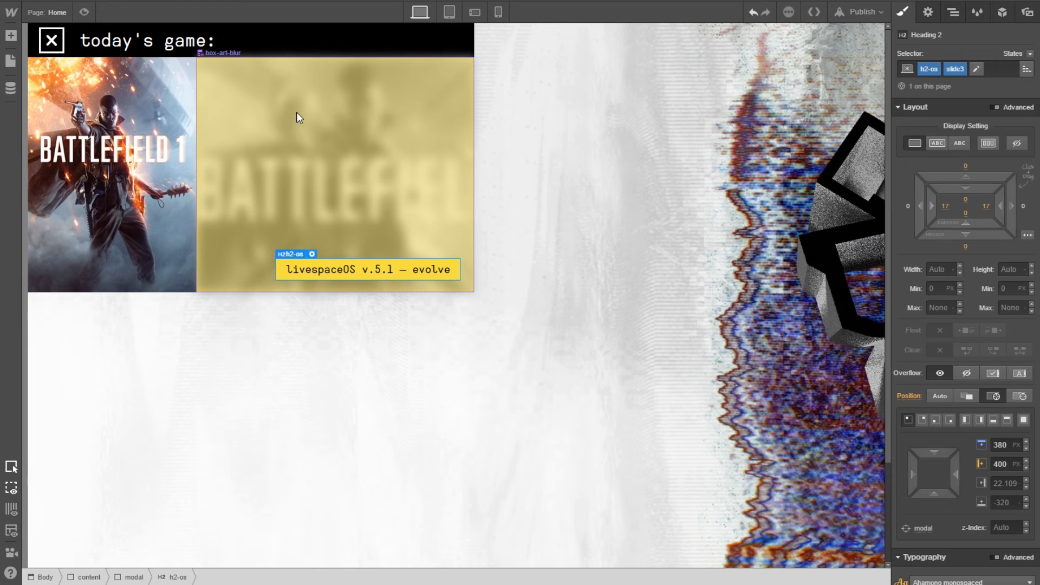
Give the h2-os heading a black background and white text using the saved color swatches
scroll(926, 412, "down", 3)
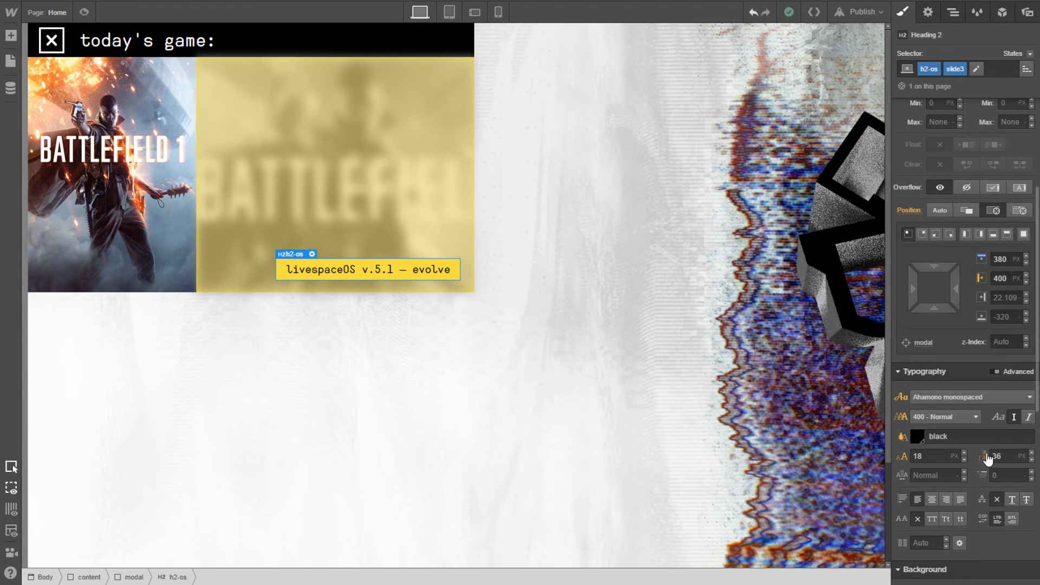
scroll(957, 464, "down", 1)
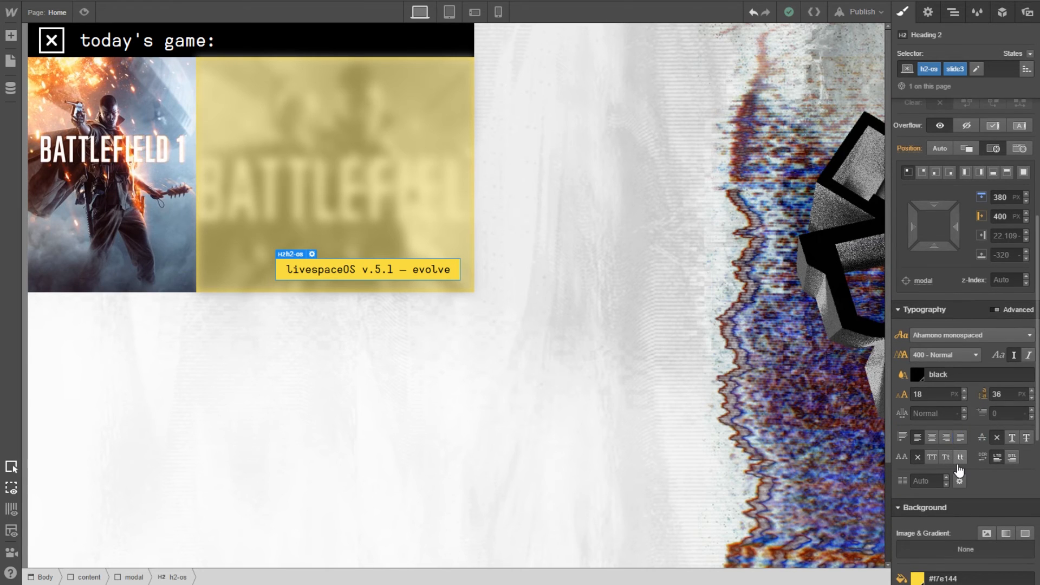
scroll(956, 472, "down", 3)
left_click(917, 393)
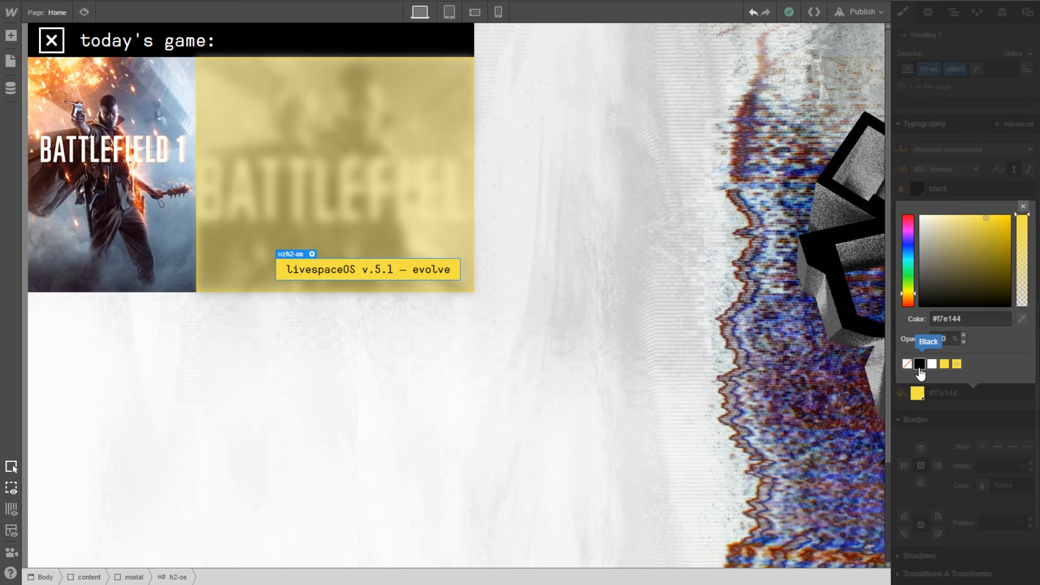
left_click(920, 363)
left_click(920, 415)
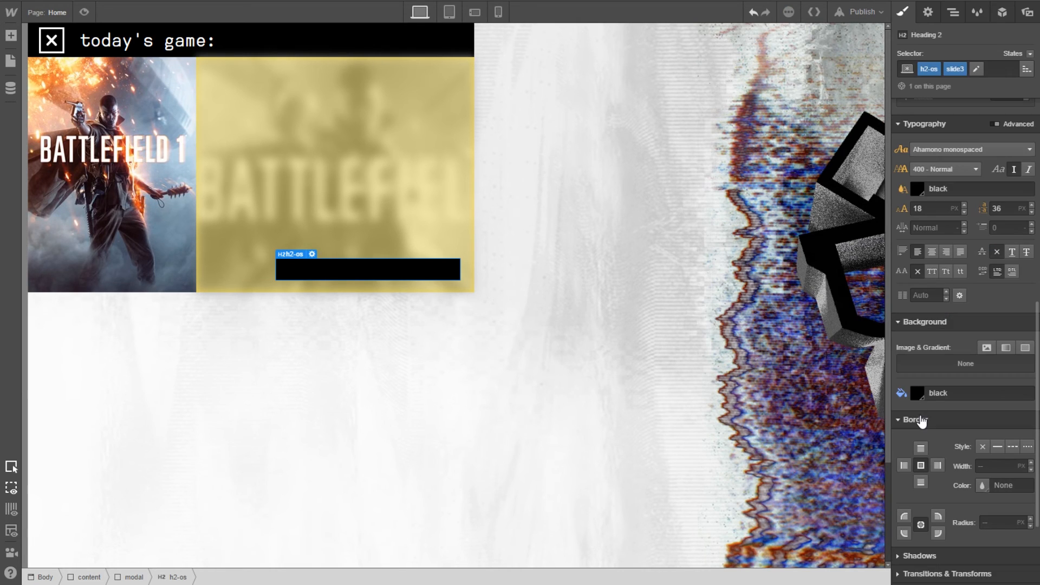
scroll(940, 402, "up", 5)
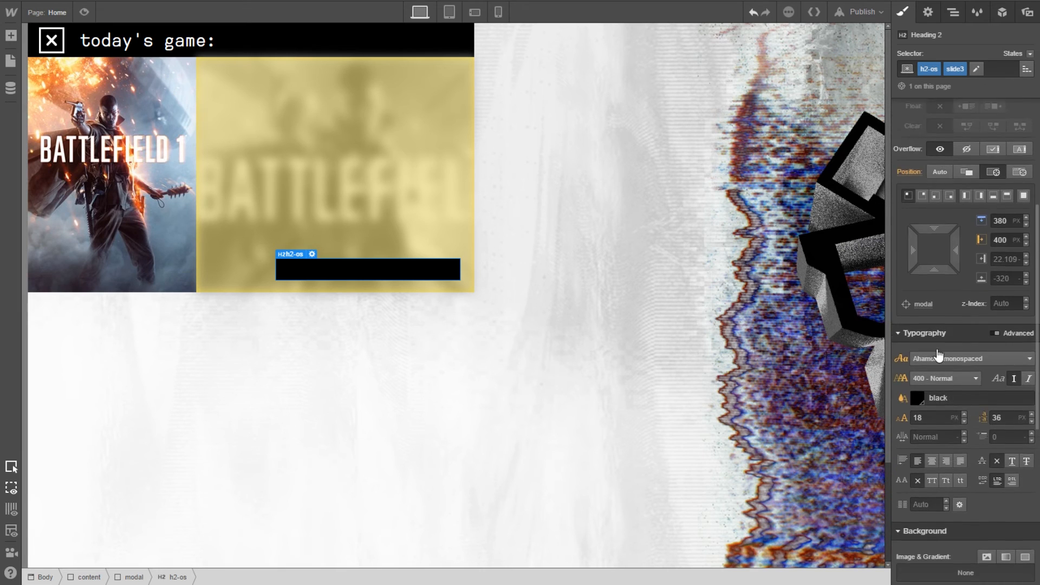
left_click(921, 502)
left_click(932, 469)
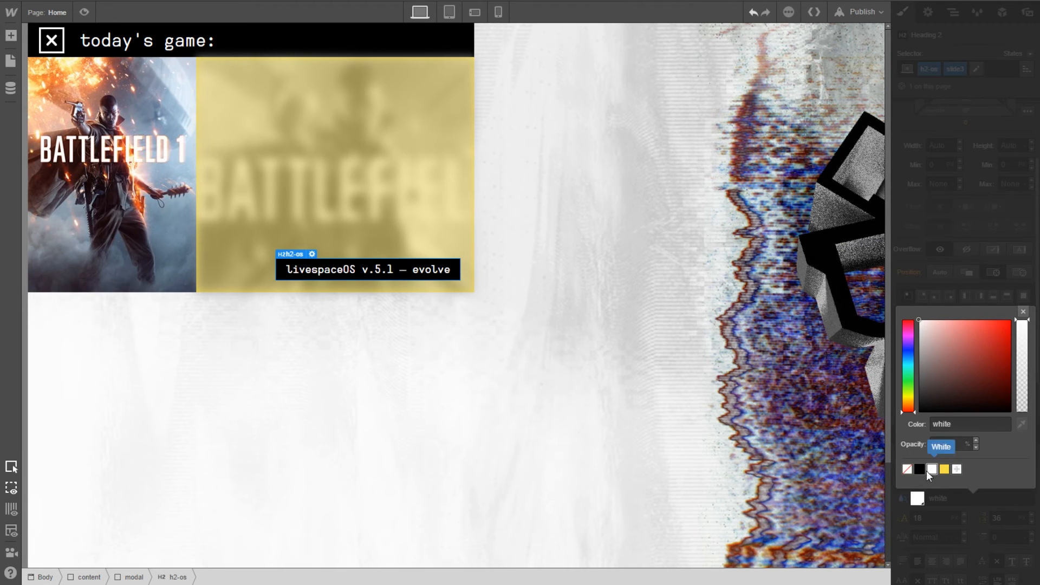
left_click(538, 278)
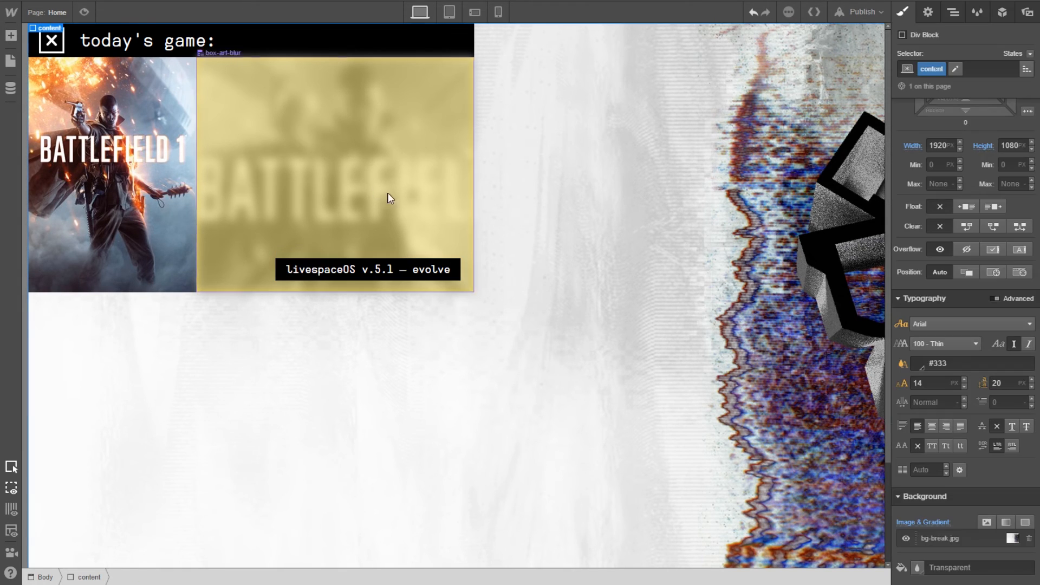
Add a Dynamic List after the "today's game:" heading in modal-header and connect it to the Games collection
left_click(246, 47)
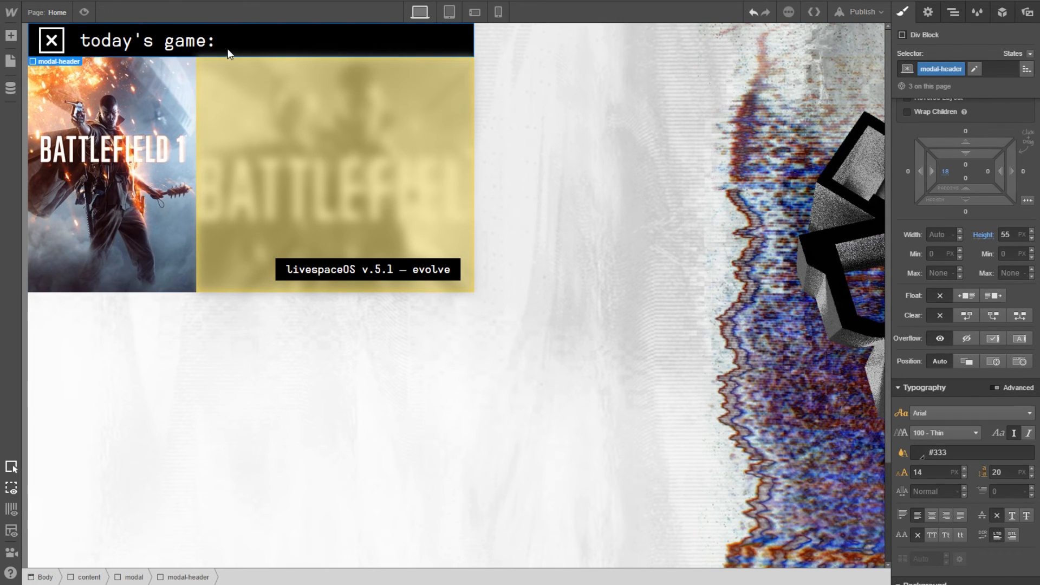
scroll(1007, 260, "up", 3)
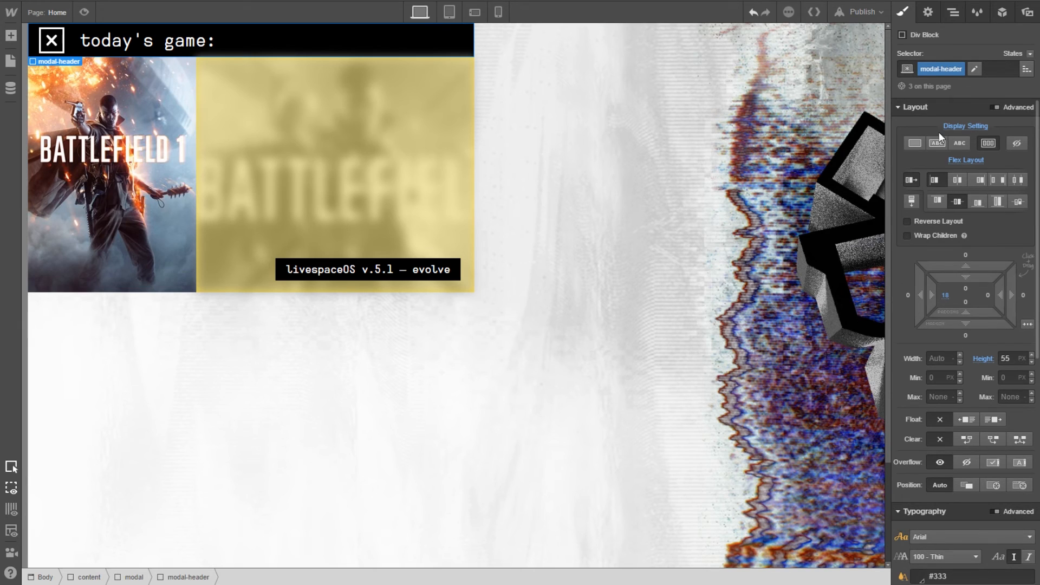
left_click(11, 35)
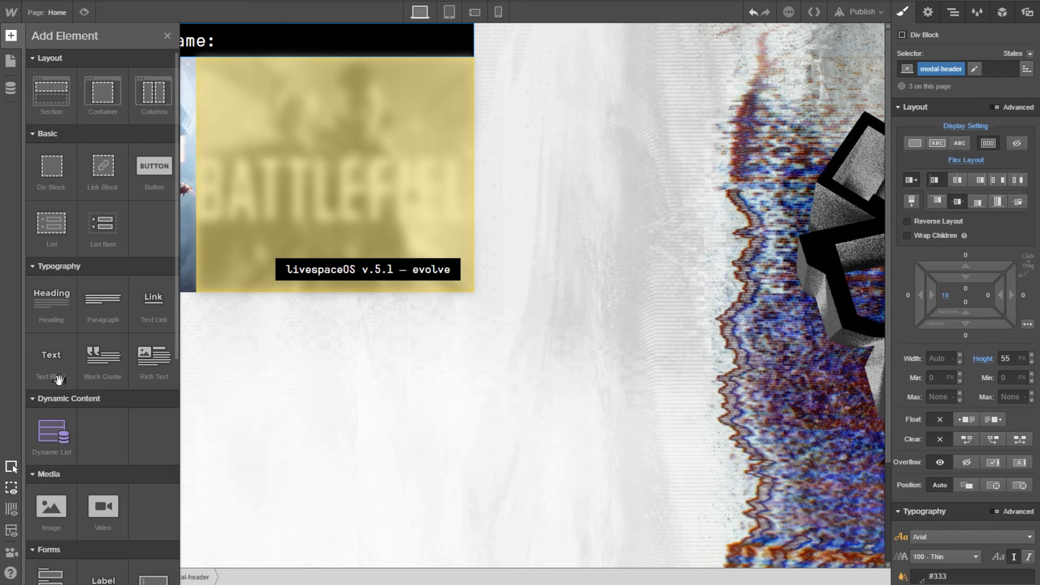
left_click_drag(52, 433, 246, 34)
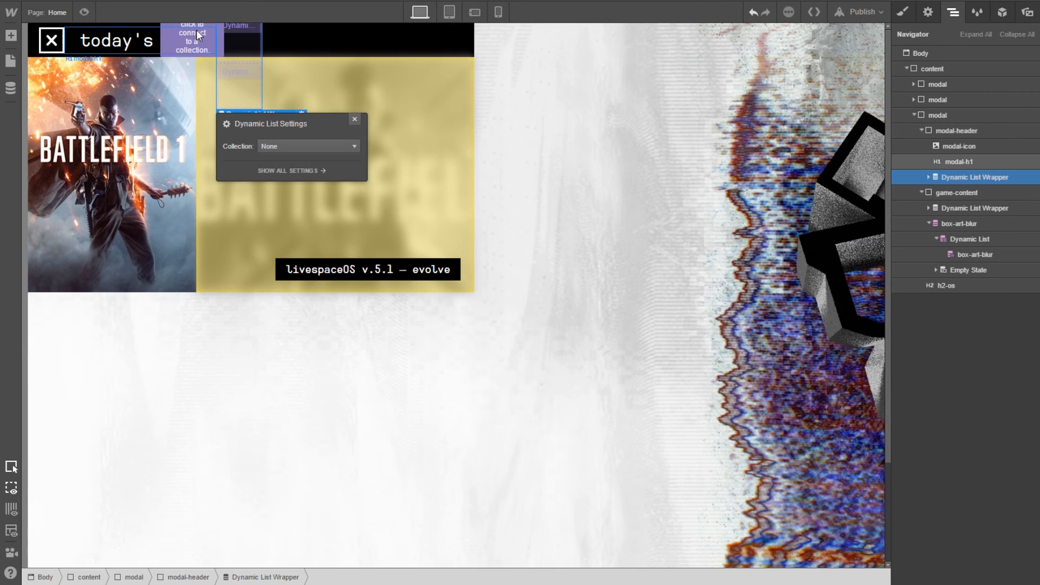
left_click(930, 177)
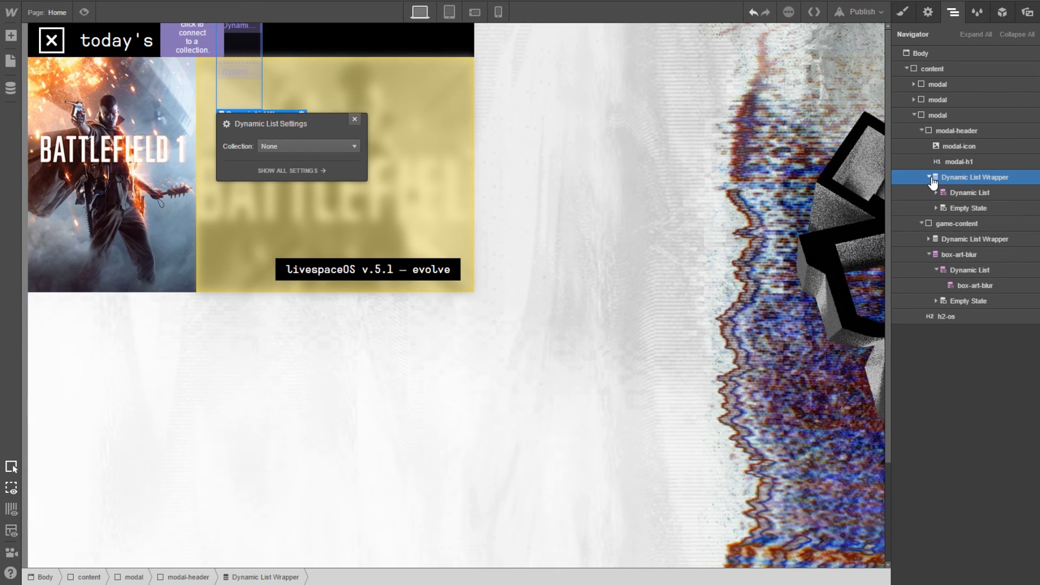
left_click(929, 177)
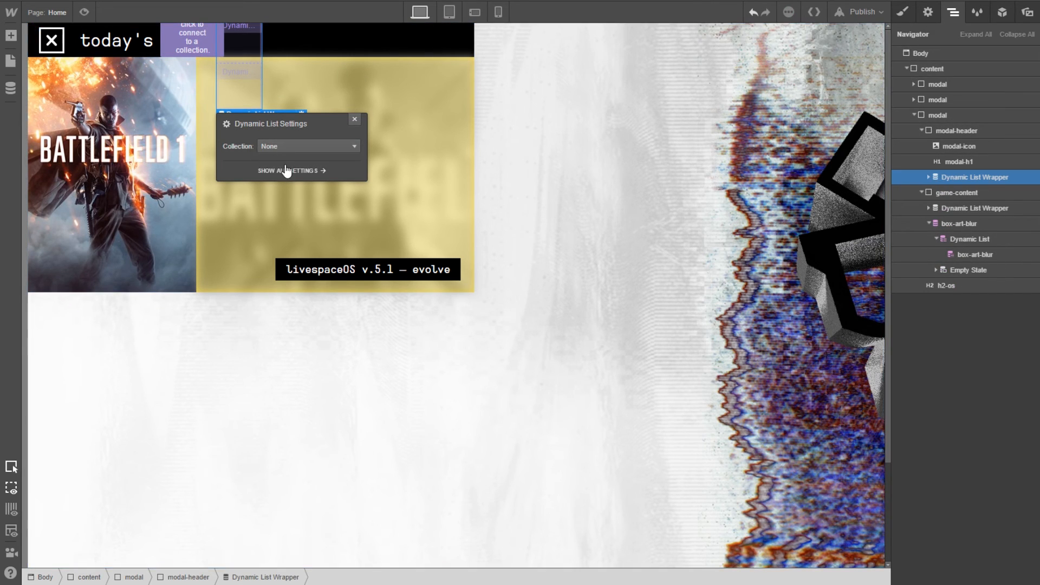
left_click(290, 147)
left_click(274, 171)
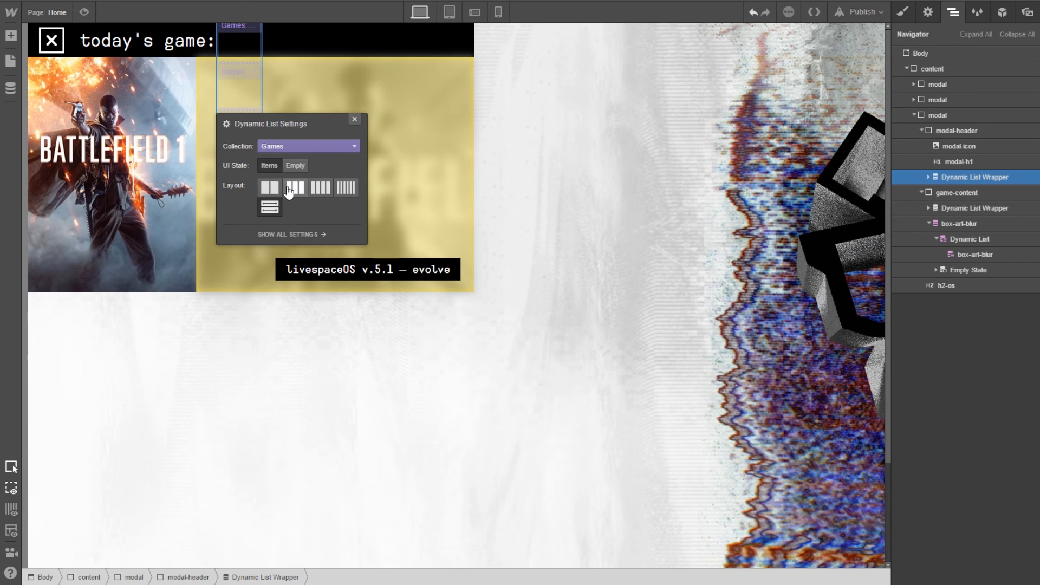
Limit the modal-header Dynamic List to 1 item and add a filter for Current Game is on
left_click(291, 234)
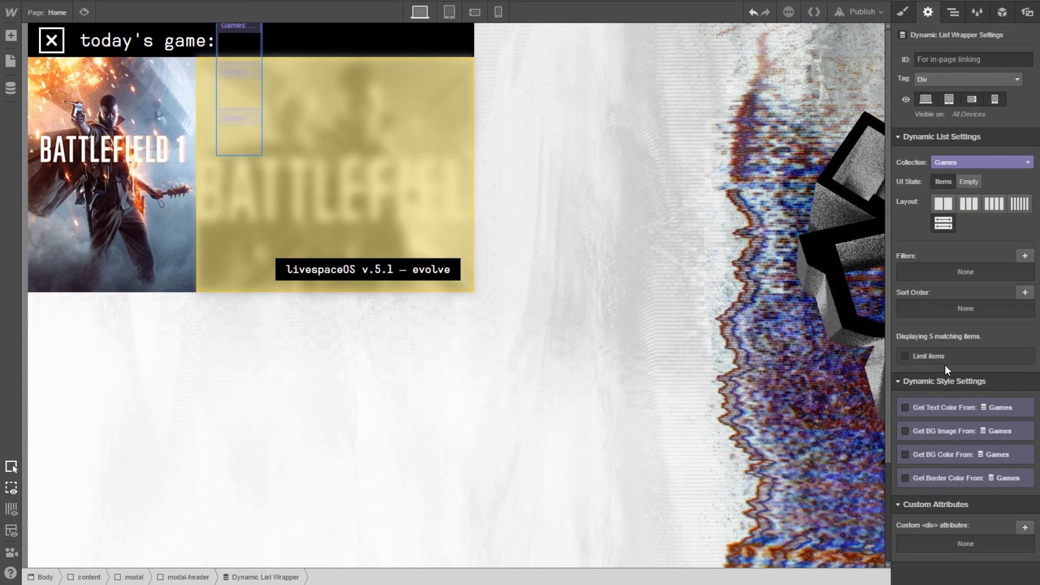
left_click(928, 356)
left_click(979, 372)
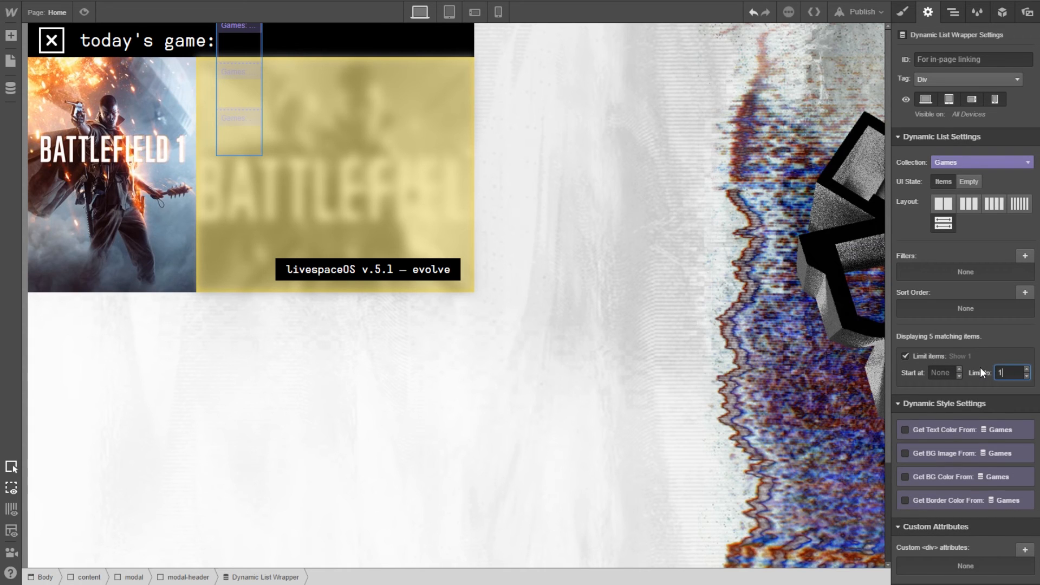
left_click(1024, 256)
left_click(972, 299)
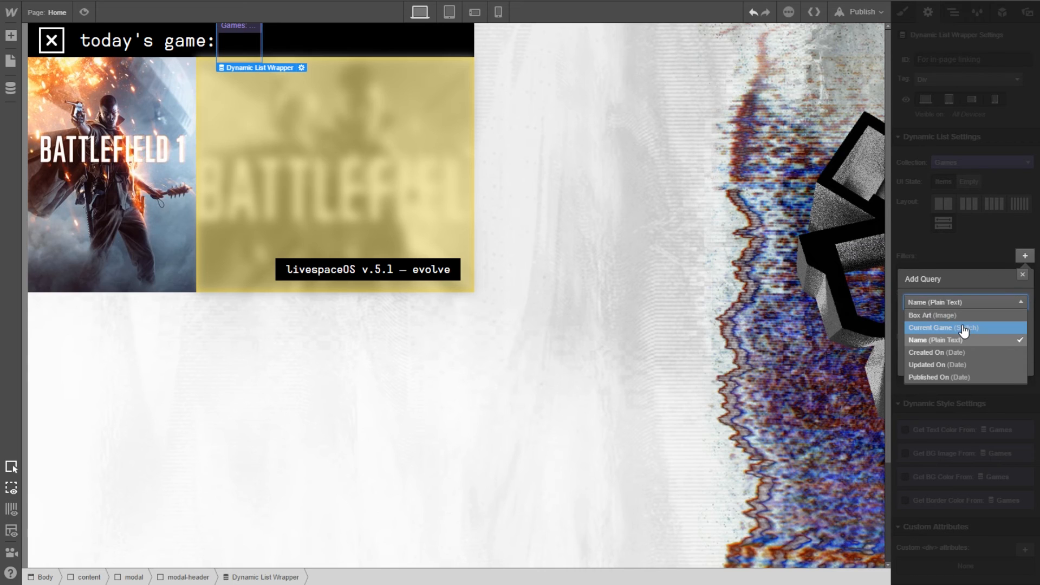
left_click(966, 329)
left_click(1011, 346)
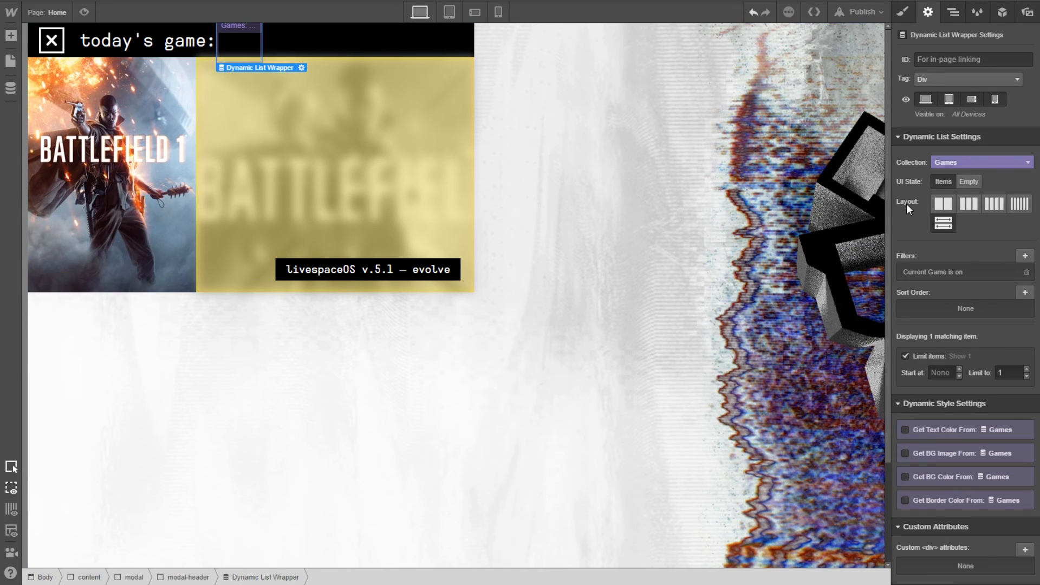
left_click(962, 434)
Insert an H1 heading into the modal-header's Dynamic Item and get its text from the Games Name field
left_click(16, 39)
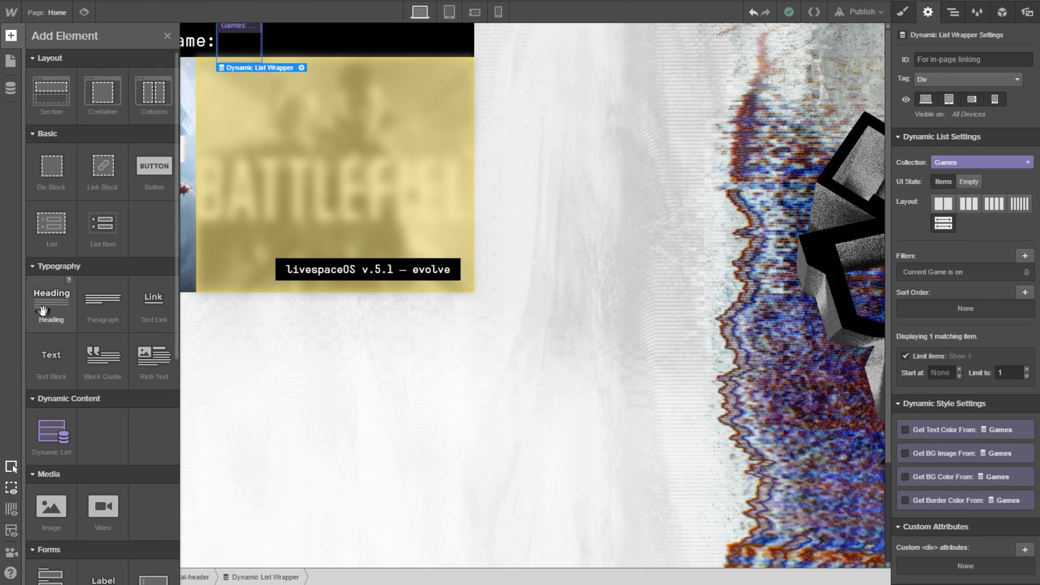
left_click_drag(43, 310, 242, 47)
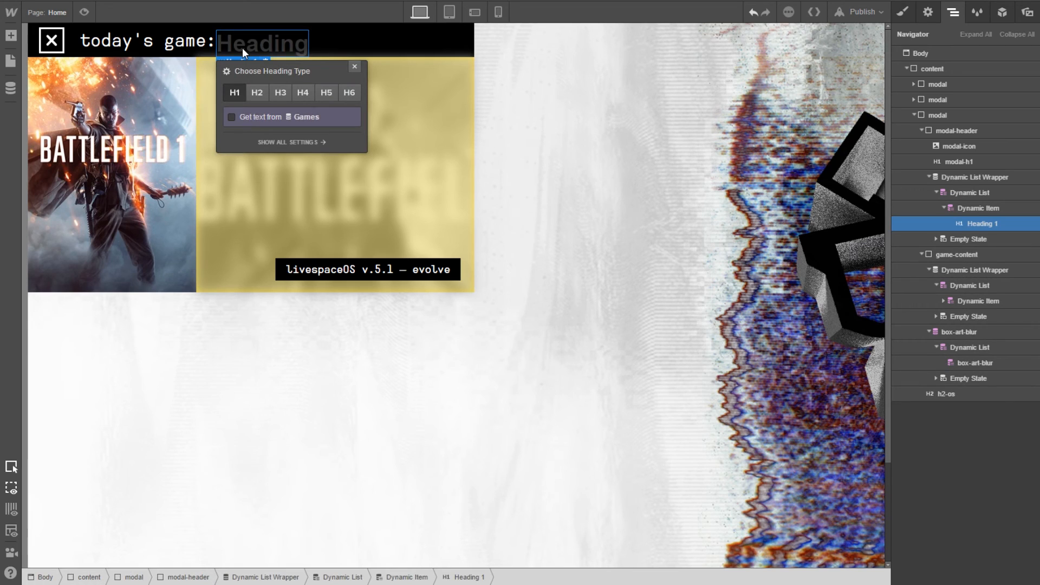
left_click(241, 117)
left_click(256, 132)
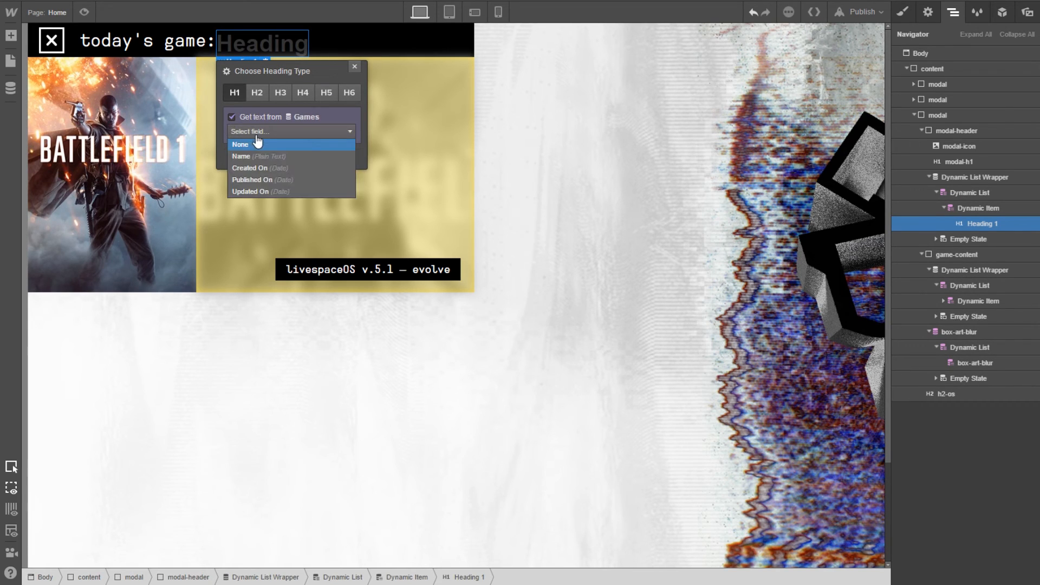
left_click(260, 156)
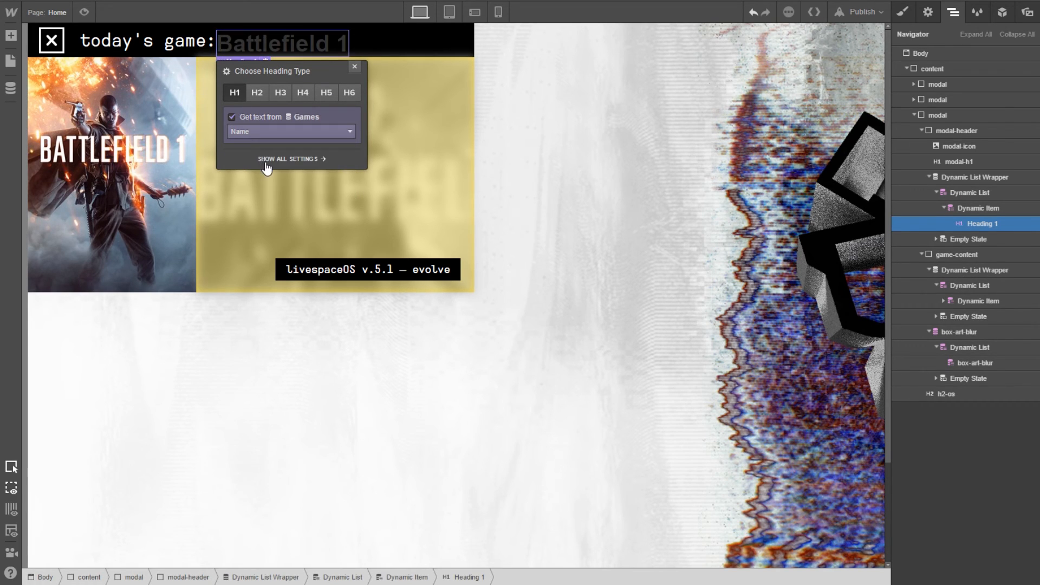
left_click(266, 159)
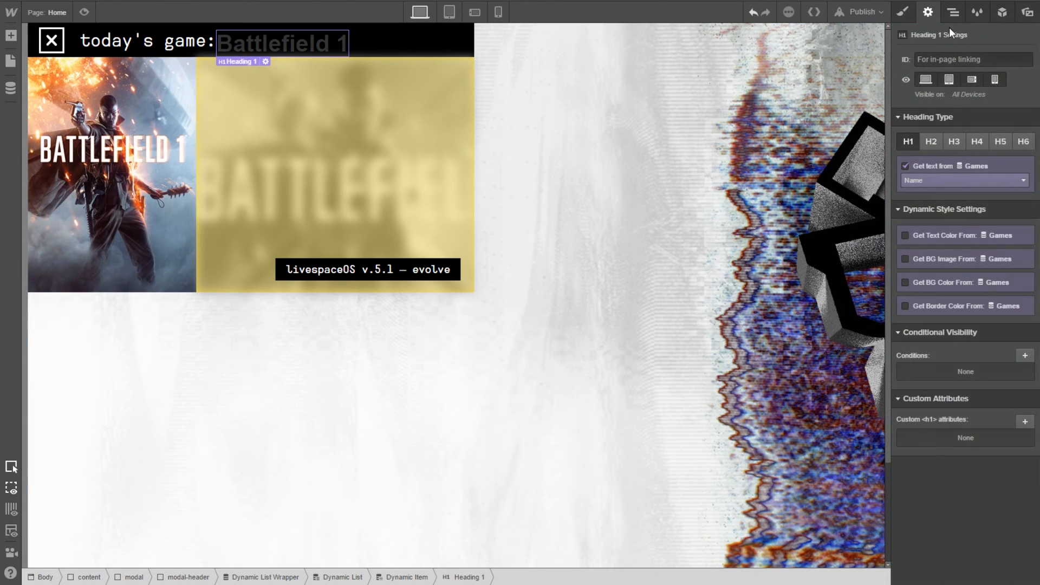
Apply the existing modal-h1 class to the dynamic game name heading in the modal-header
left_click(184, 42)
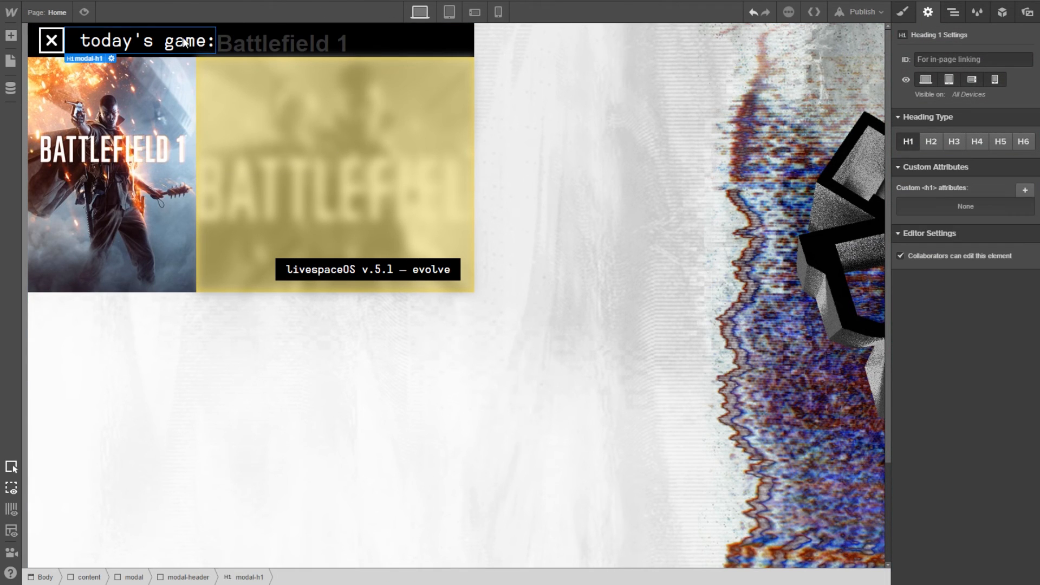
left_click(248, 47)
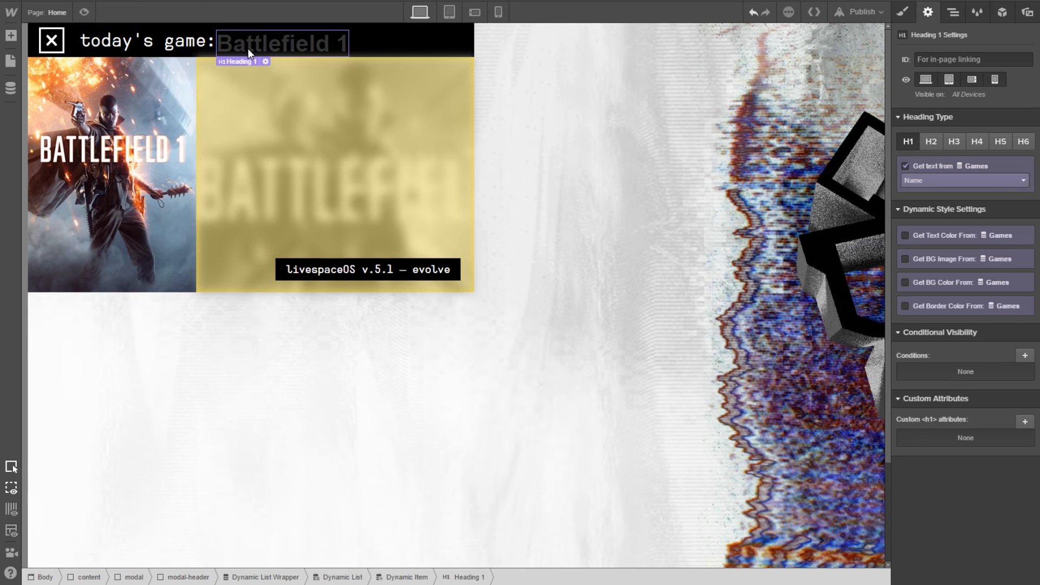
left_click(907, 19)
left_click(929, 67)
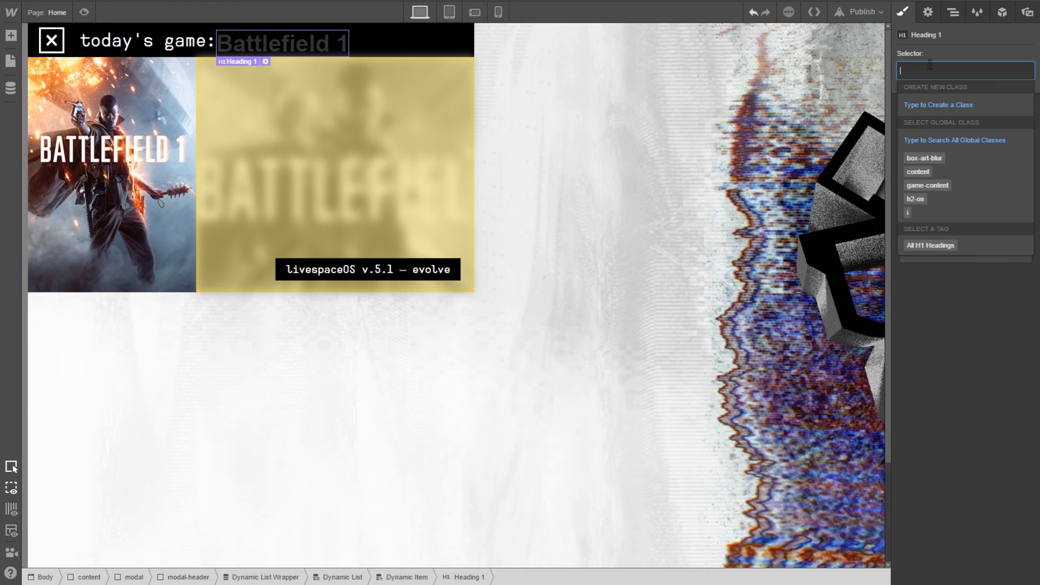
type("modal")
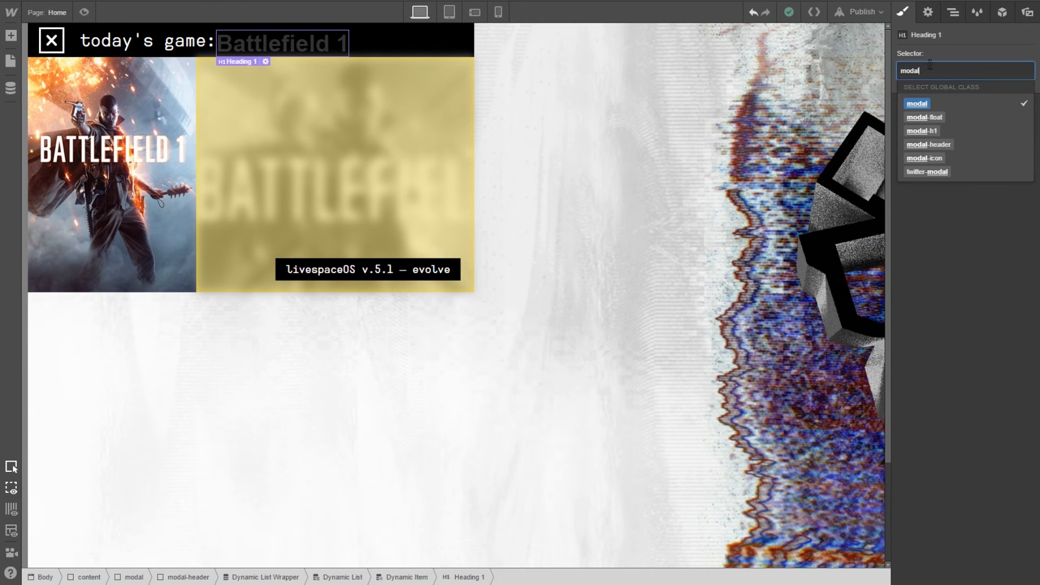
left_click(922, 130)
left_click(550, 100)
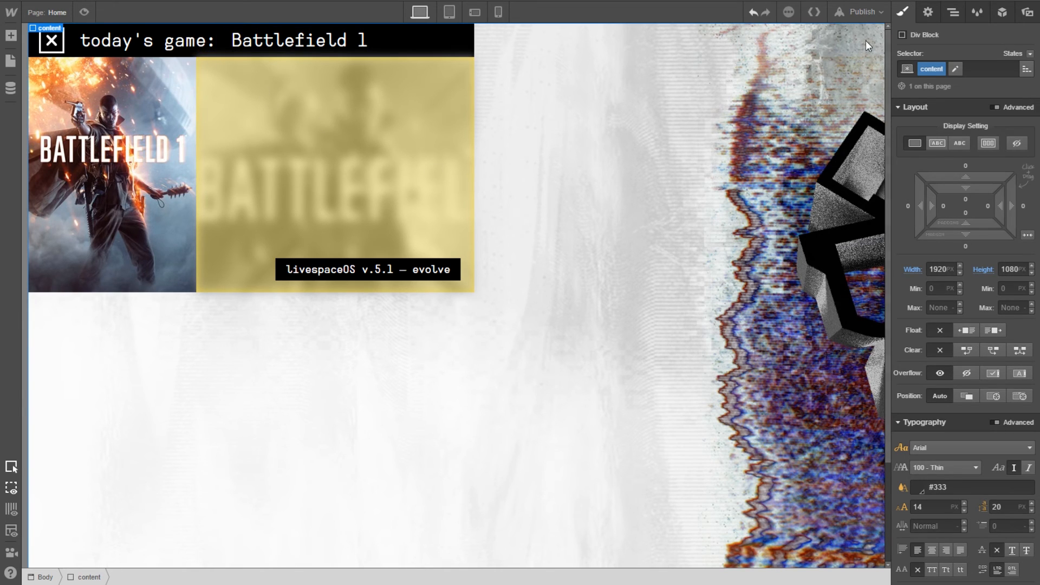
Add a Slider as the first element inside the content div, above the three modals
left_click(952, 12)
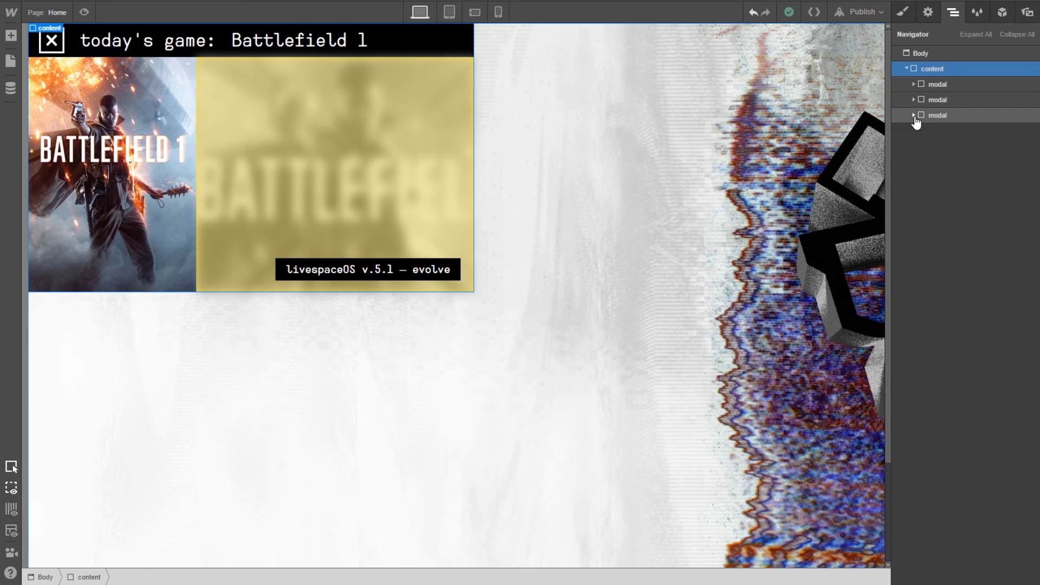
left_click(11, 35)
scroll(98, 261, "down", 5)
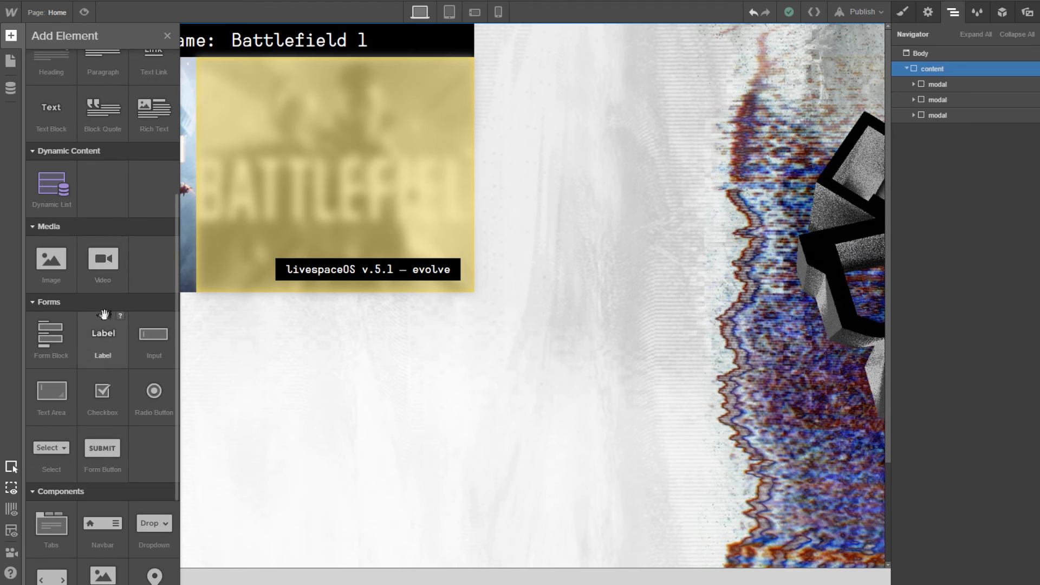
scroll(103, 313, "down", 3)
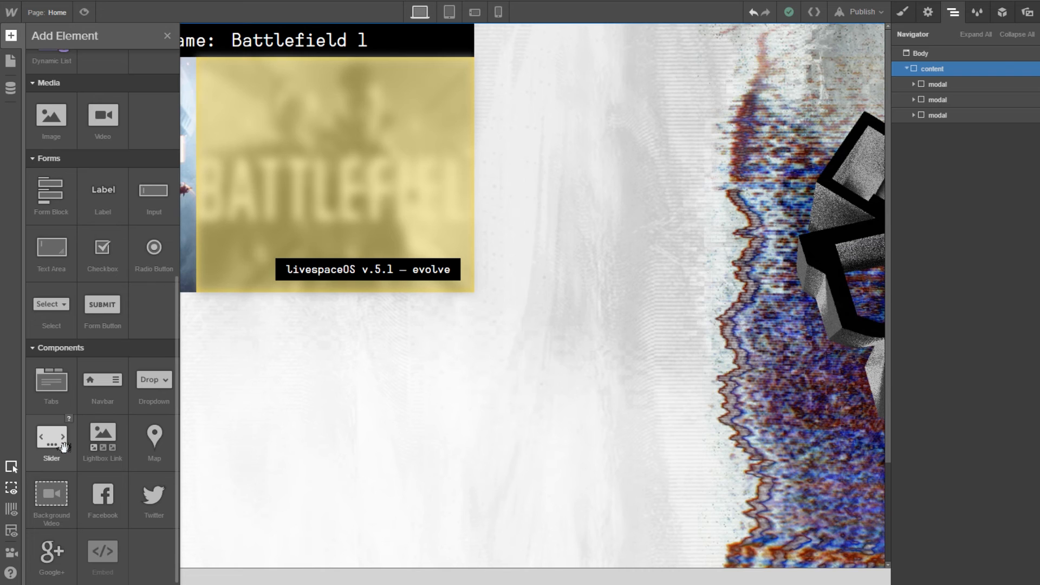
left_click_drag(63, 447, 925, 78)
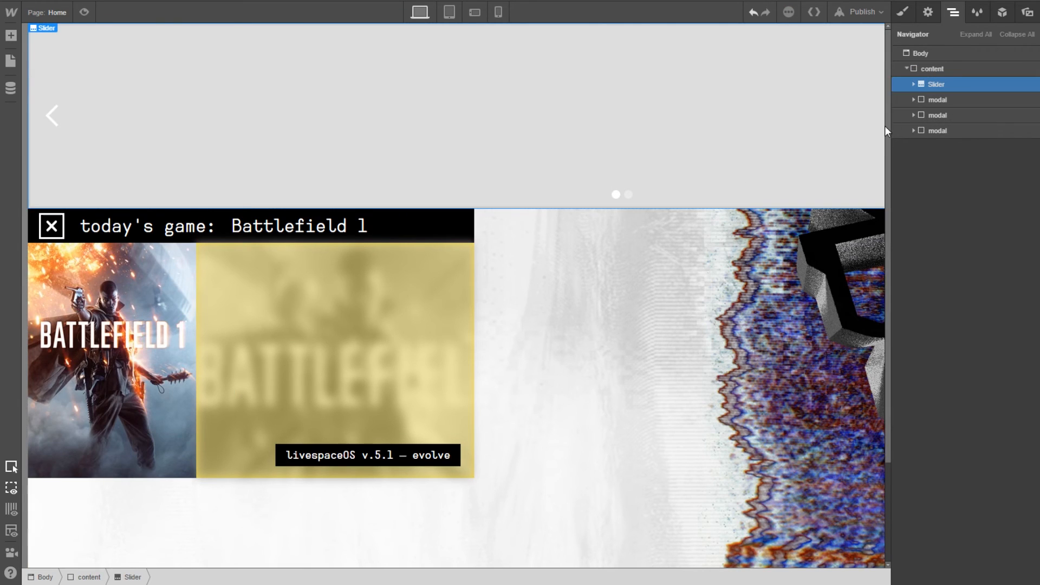
Delete the Left Arrow and Right Arrow from the Slider
left_click(961, 100)
left_click(914, 84)
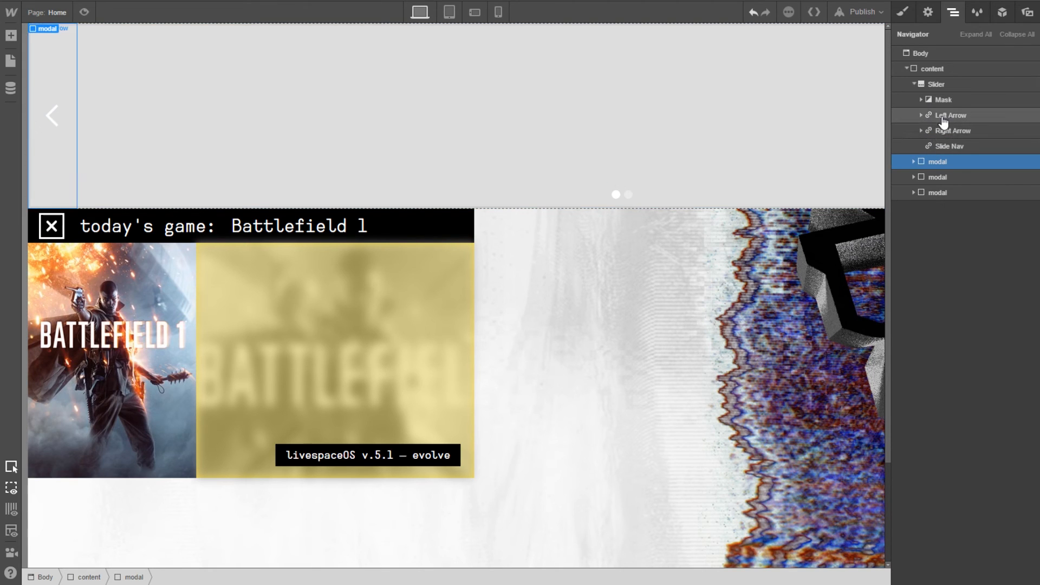
left_click(940, 118)
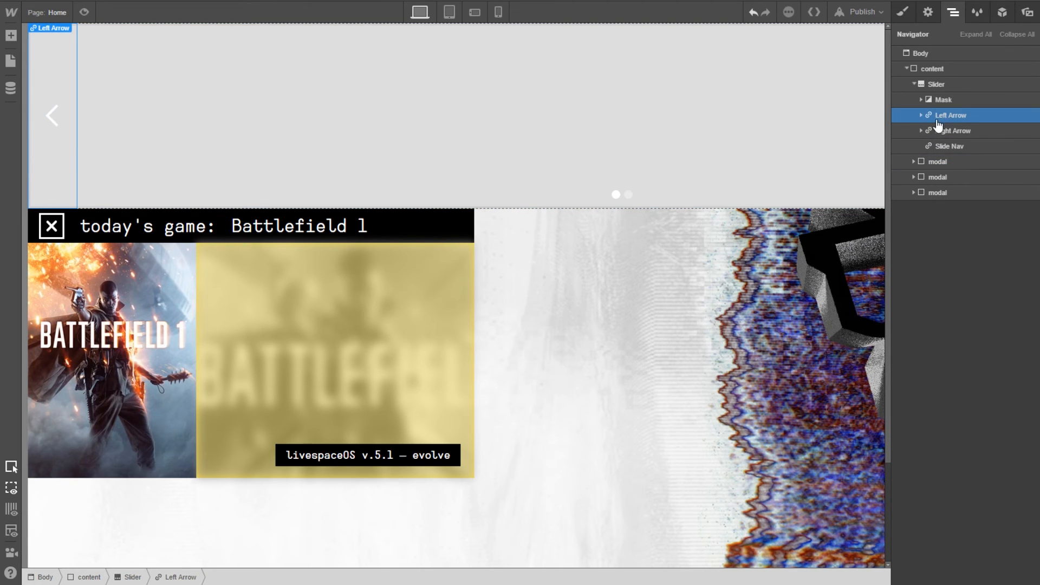
key("Delete")
key("Delete")
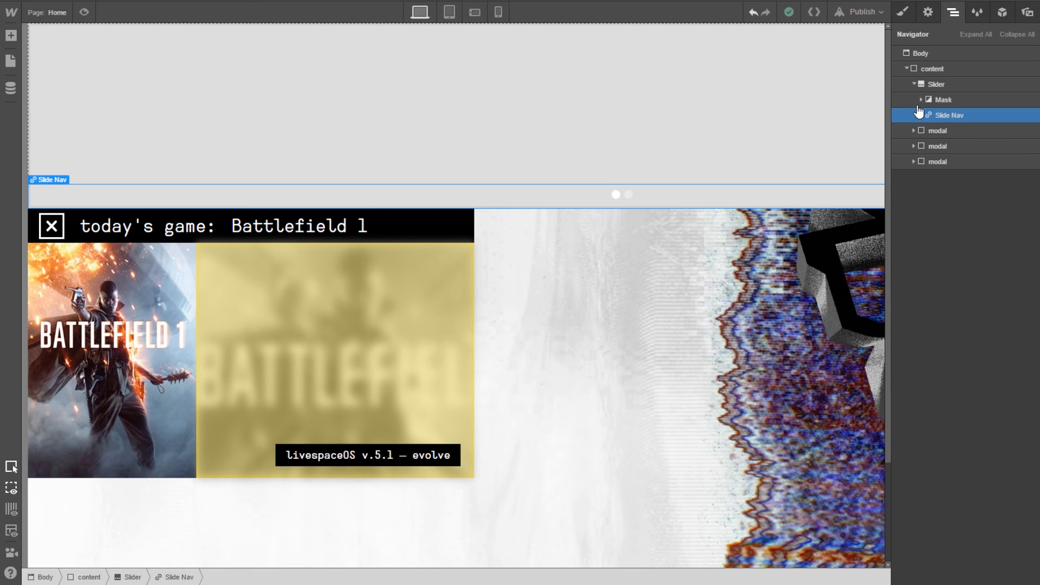
Move the first modal into Slide 1 and the second modal into Slide 2 of the Slider's Mask
left_click(921, 101)
left_click(949, 115)
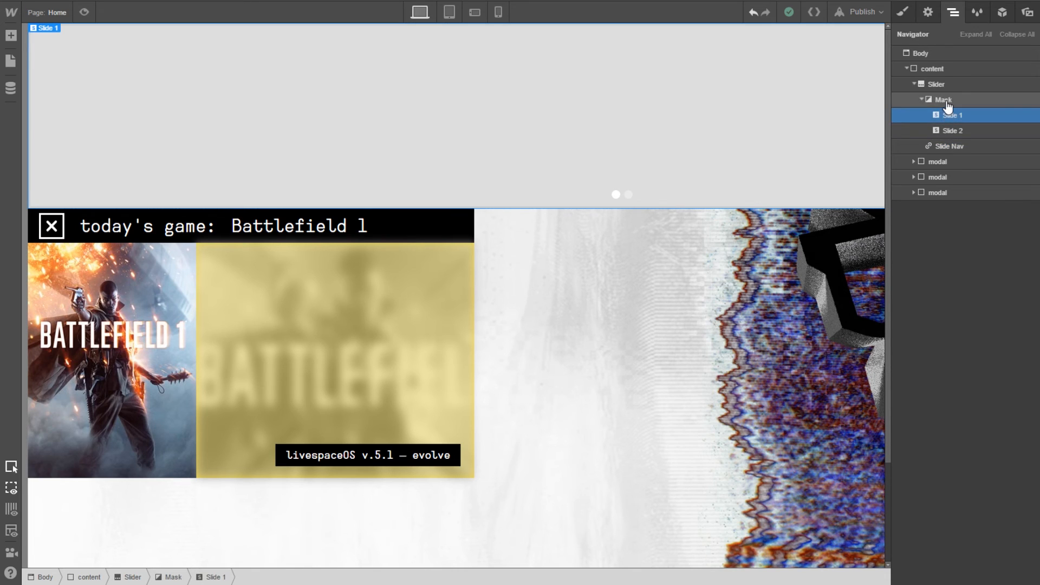
left_click(943, 100)
left_click(949, 120)
left_click(952, 133)
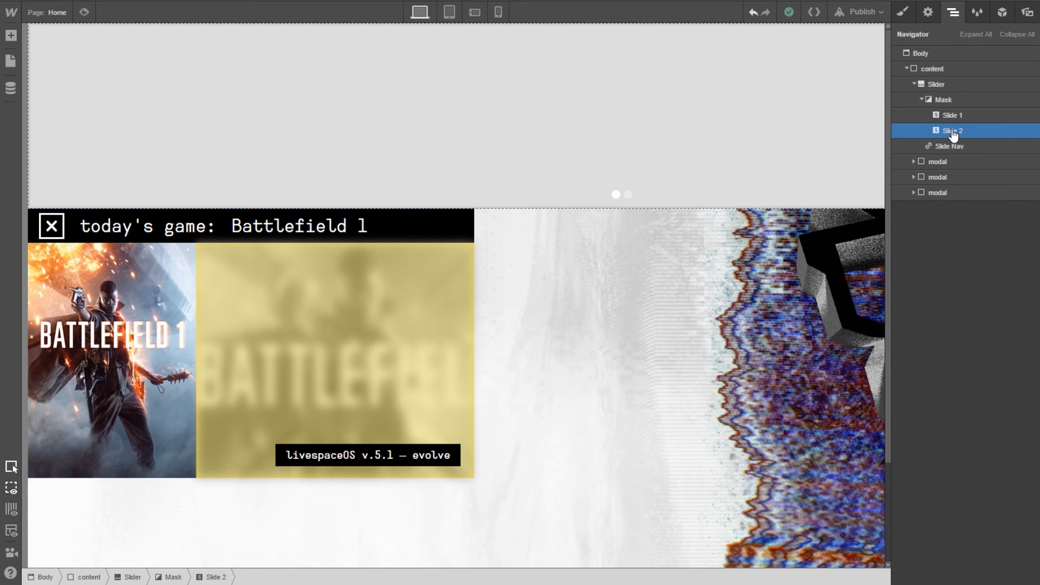
left_click(949, 116)
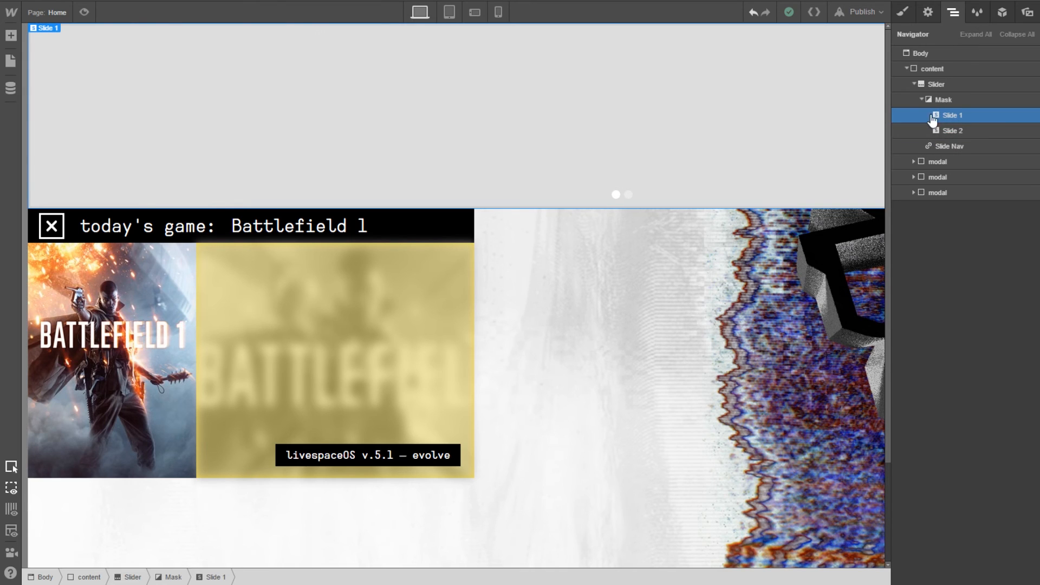
left_click(943, 162)
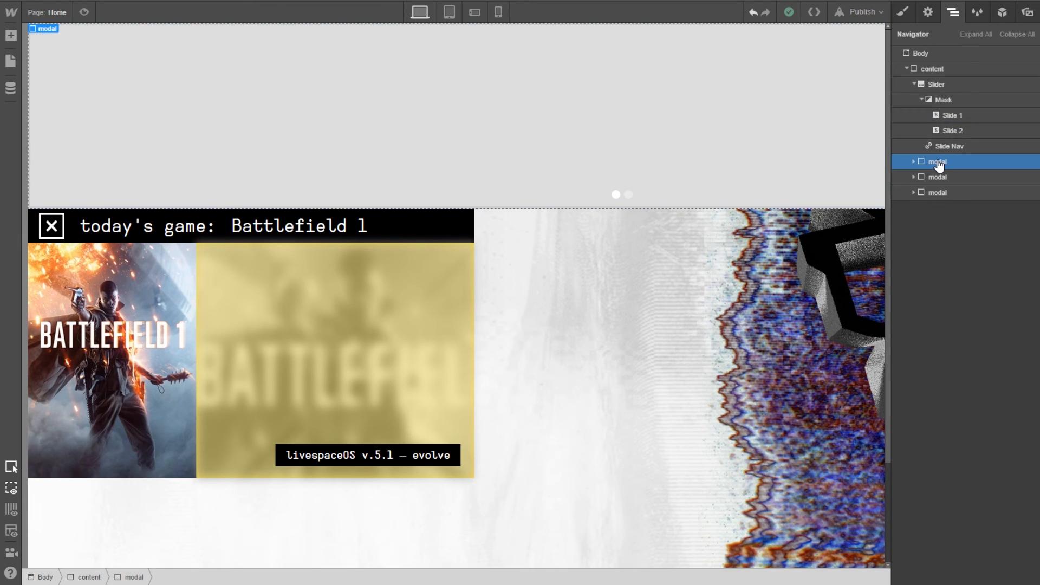
left_click_drag(940, 162, 954, 120)
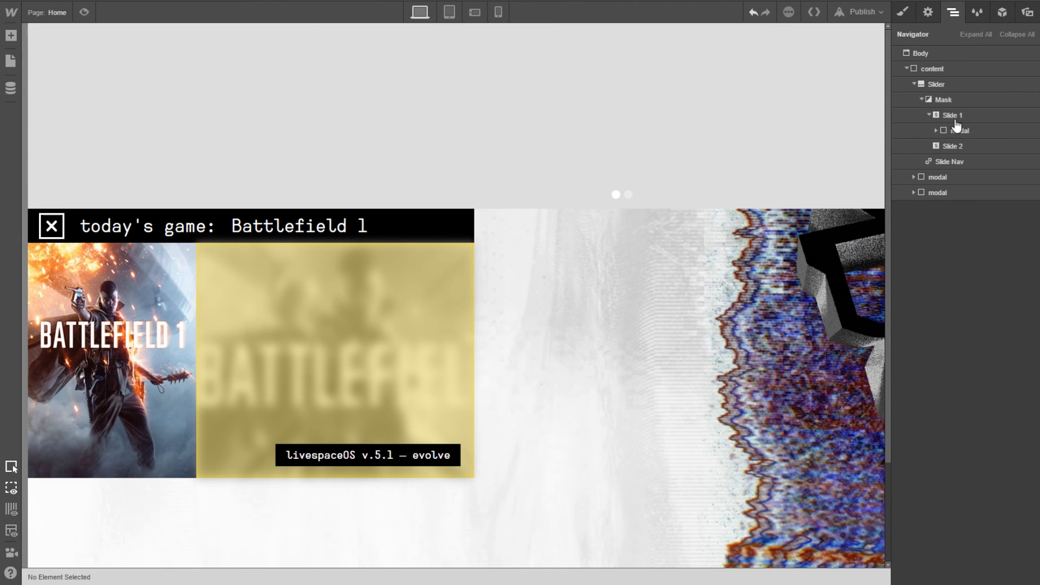
left_click(946, 177)
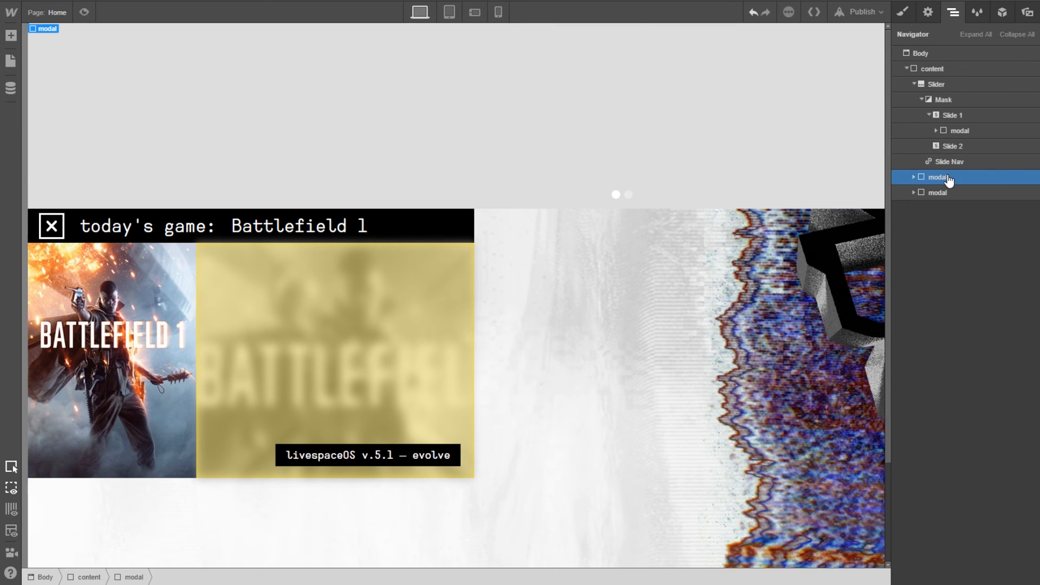
left_click_drag(948, 180, 954, 145)
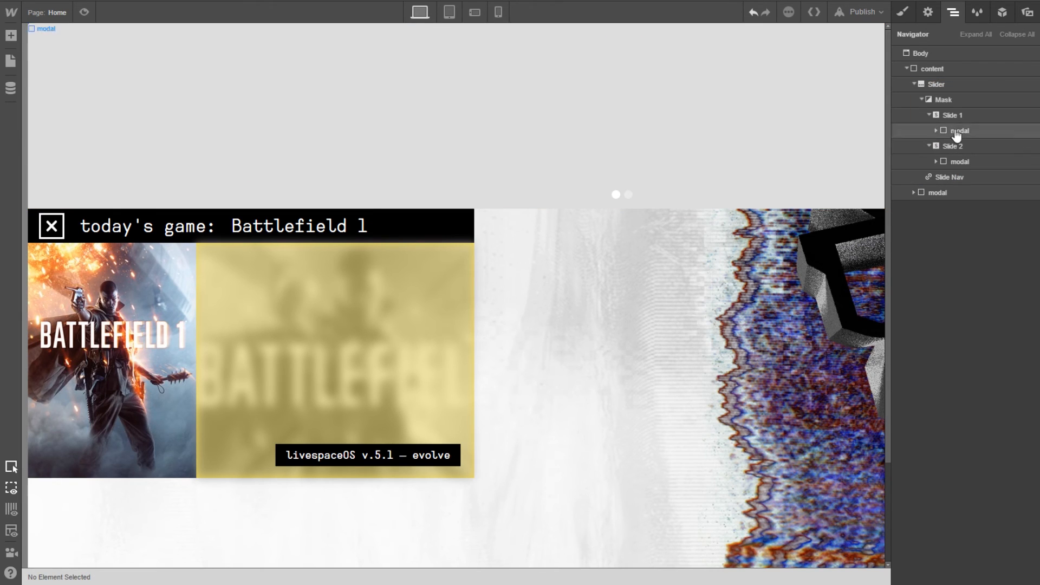
Add a third slide to the Slider and move the remaining modal into it
left_click(951, 87)
left_click(911, 10)
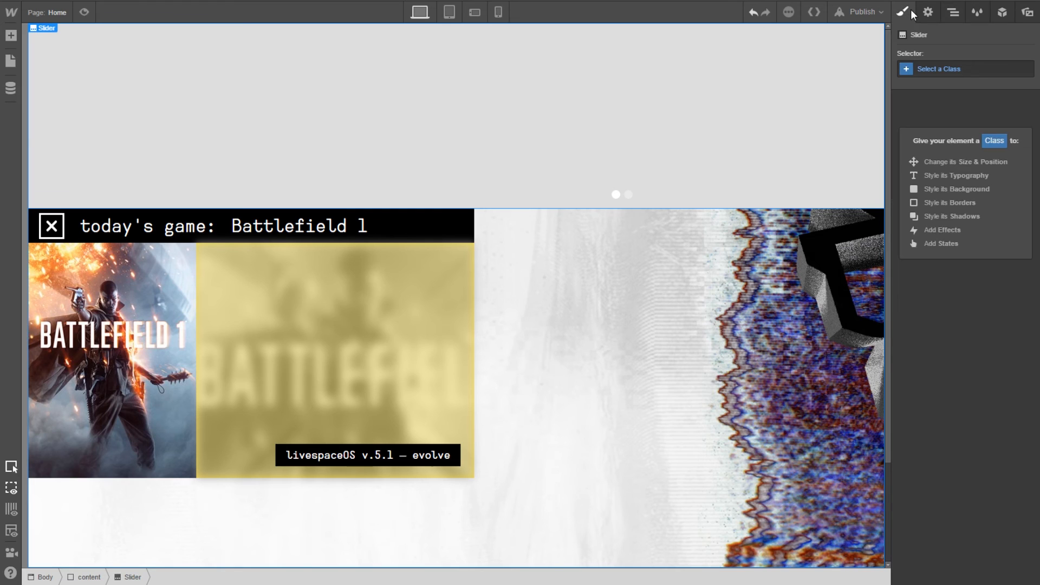
left_click(930, 12)
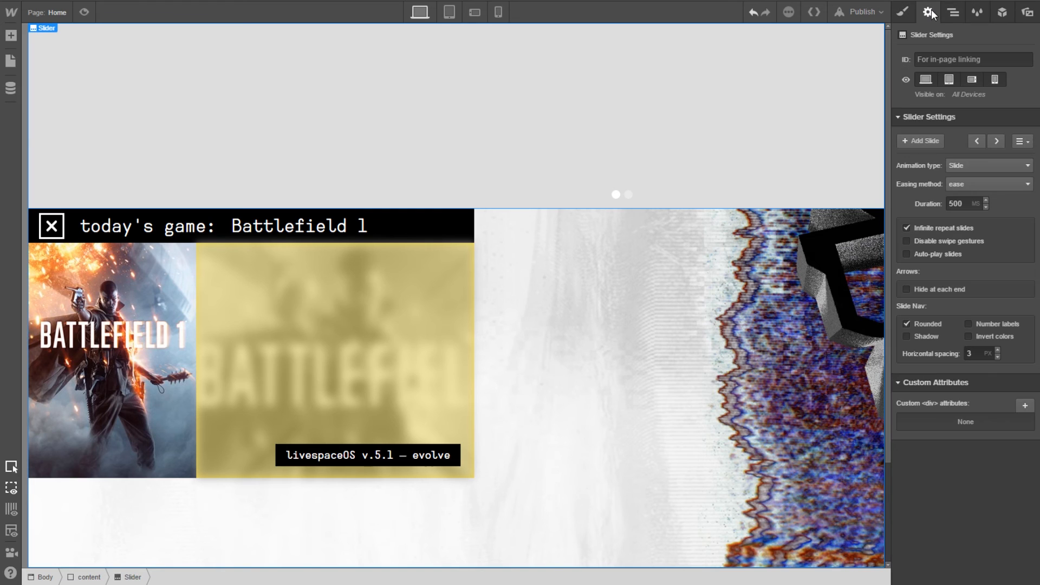
left_click(927, 142)
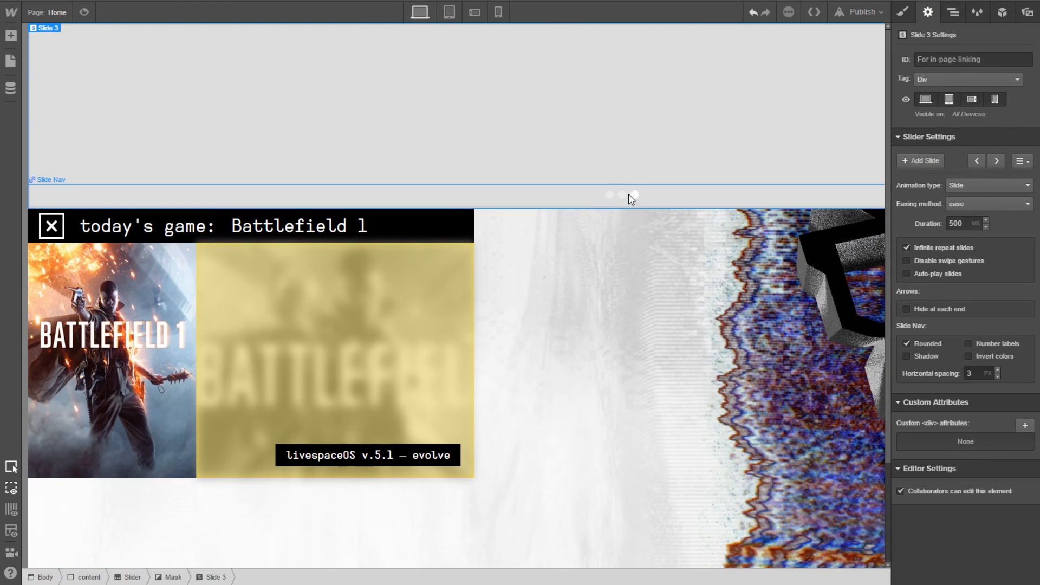
left_click(902, 11)
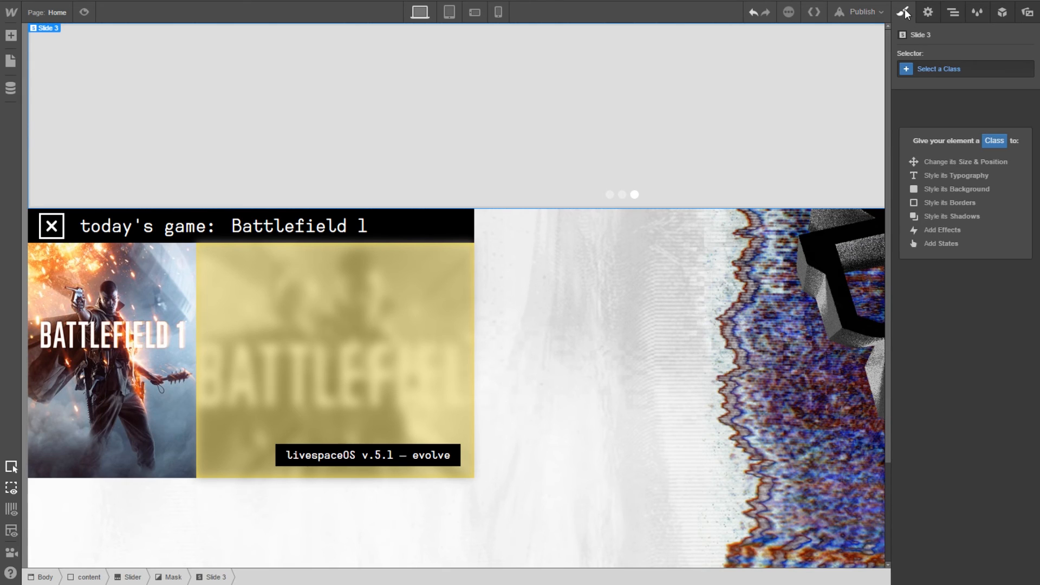
left_click(954, 13)
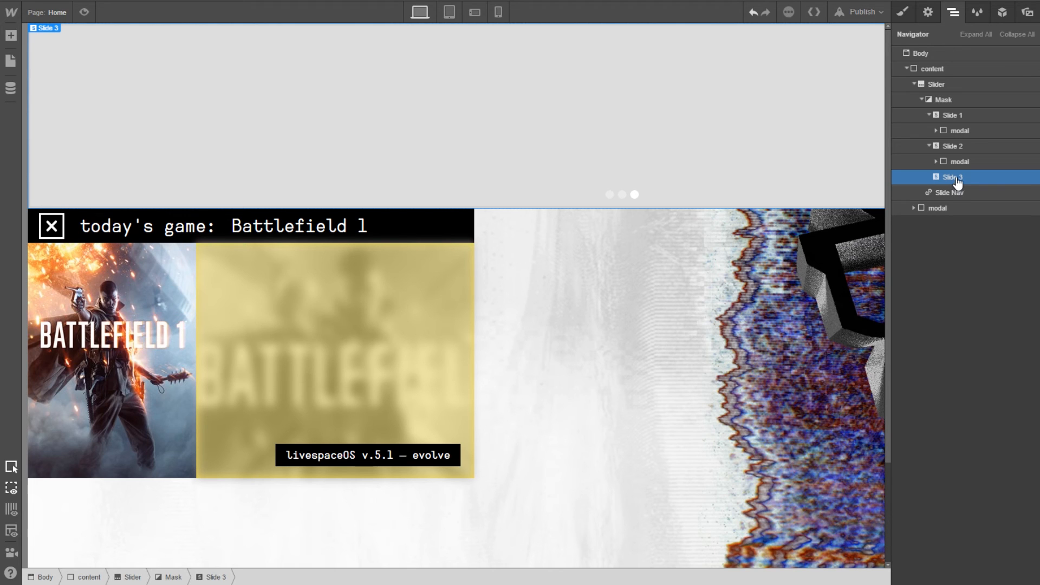
left_click_drag(944, 211, 961, 180)
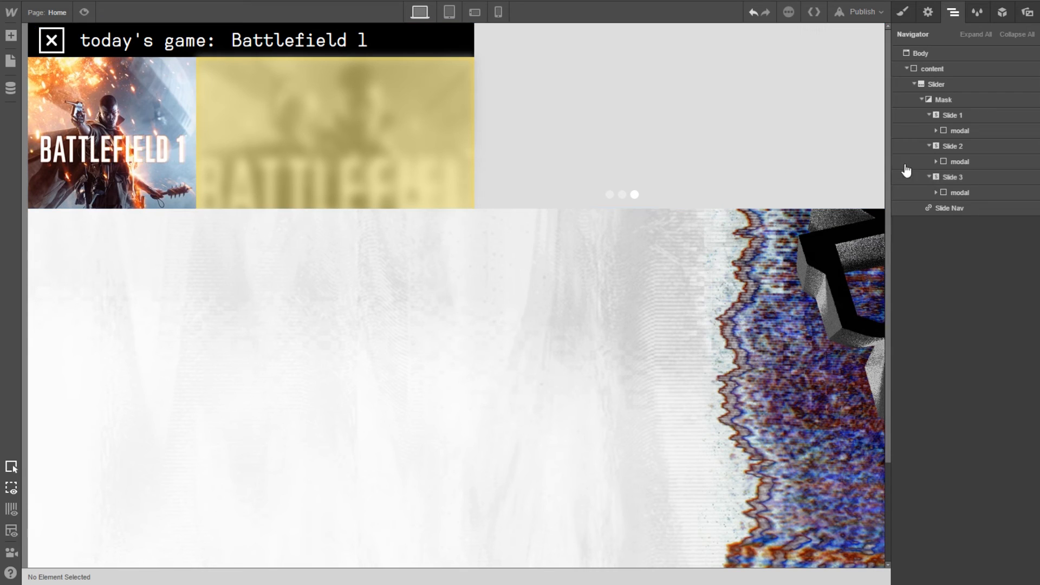
Set the display of the modals in Slide 2 and Slide 1 to block
left_click(953, 147)
left_click(968, 162)
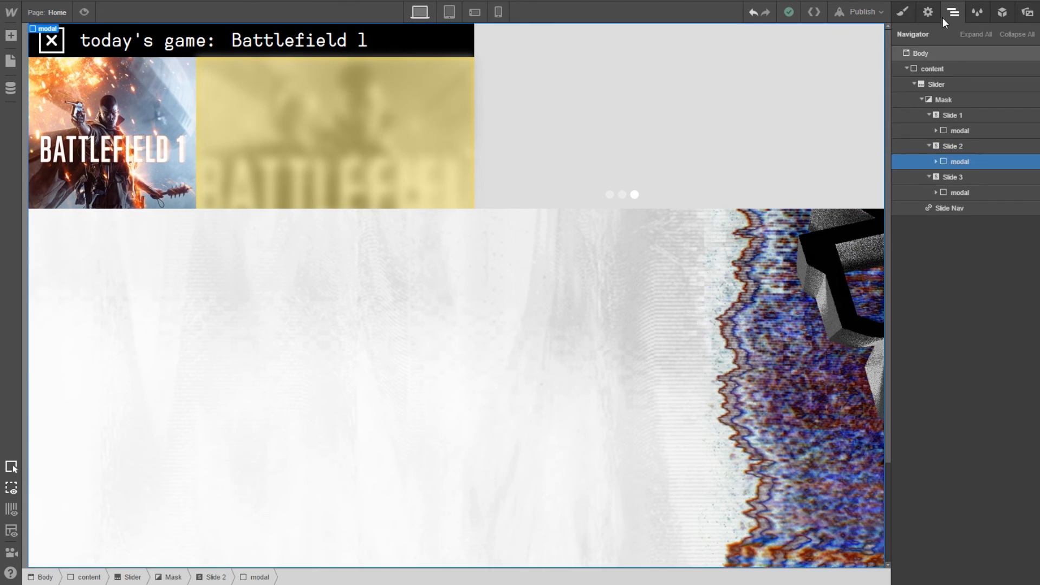
left_click(902, 12)
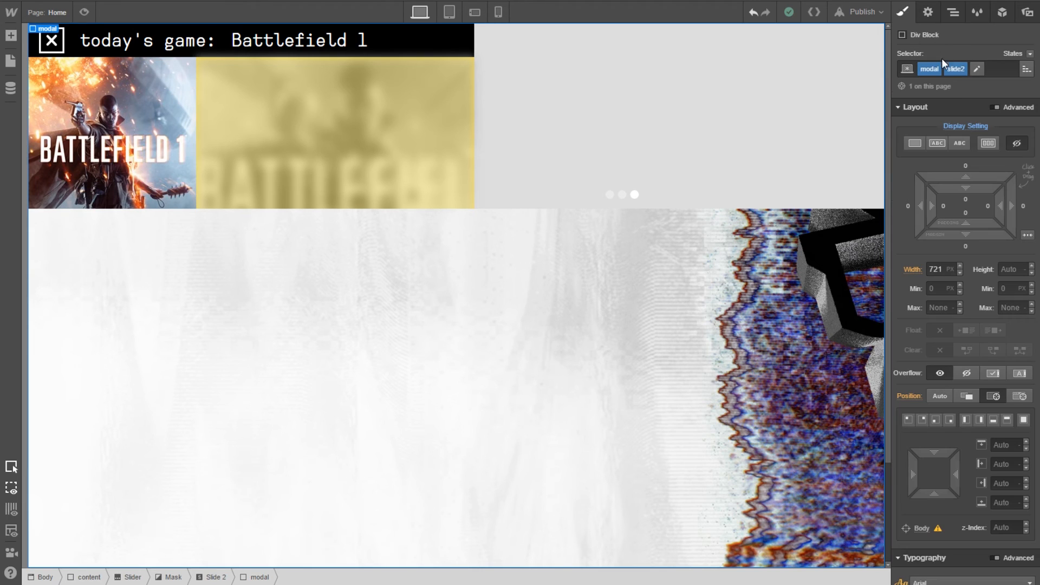
left_click(914, 144)
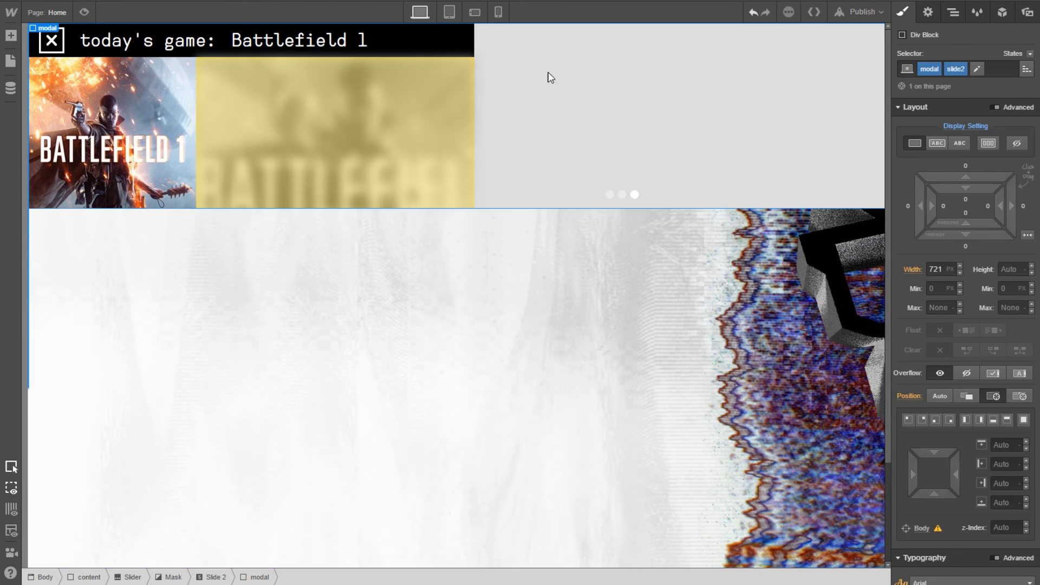
left_click(953, 13)
left_click(952, 116)
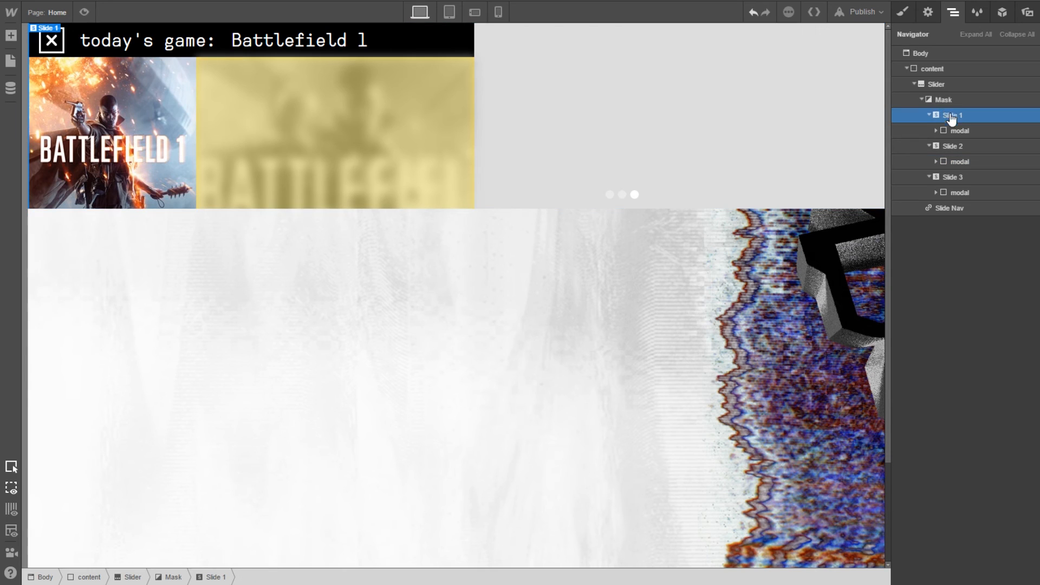
left_click(959, 131)
left_click(903, 11)
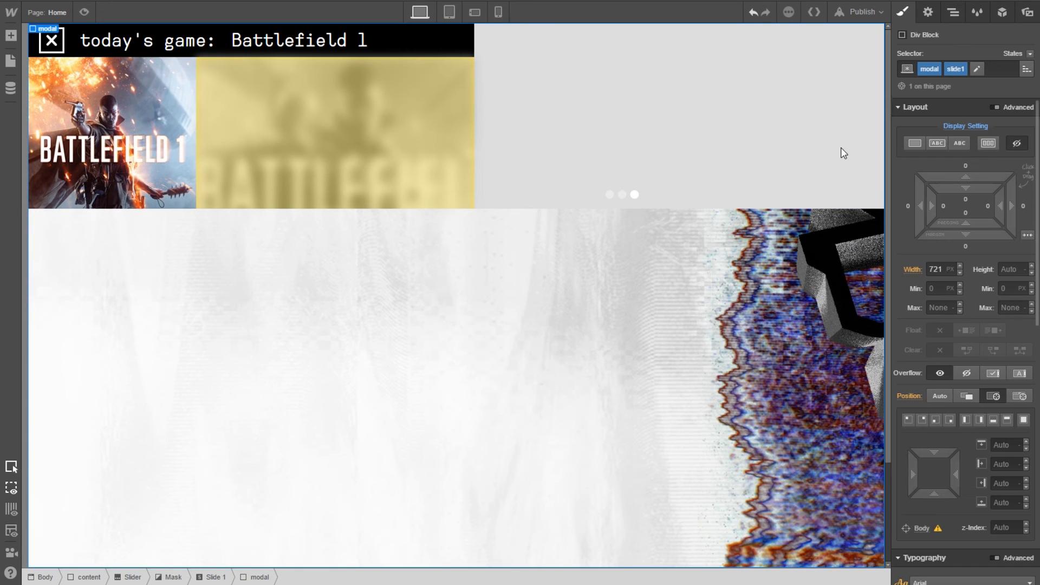
left_click(915, 143)
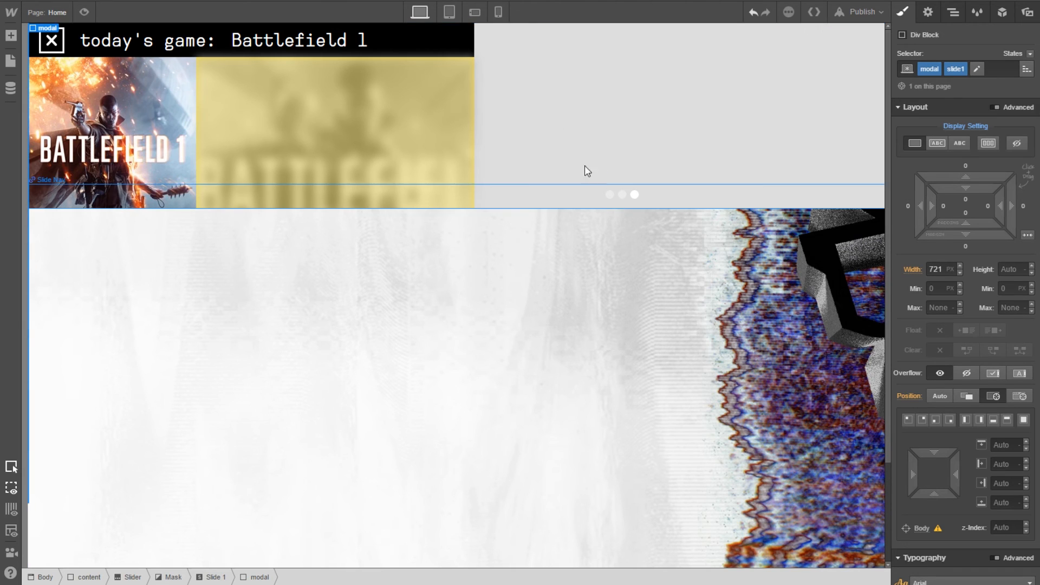
Check the content of each of the three slides and open the Slide Nav's settings
left_click(621, 196)
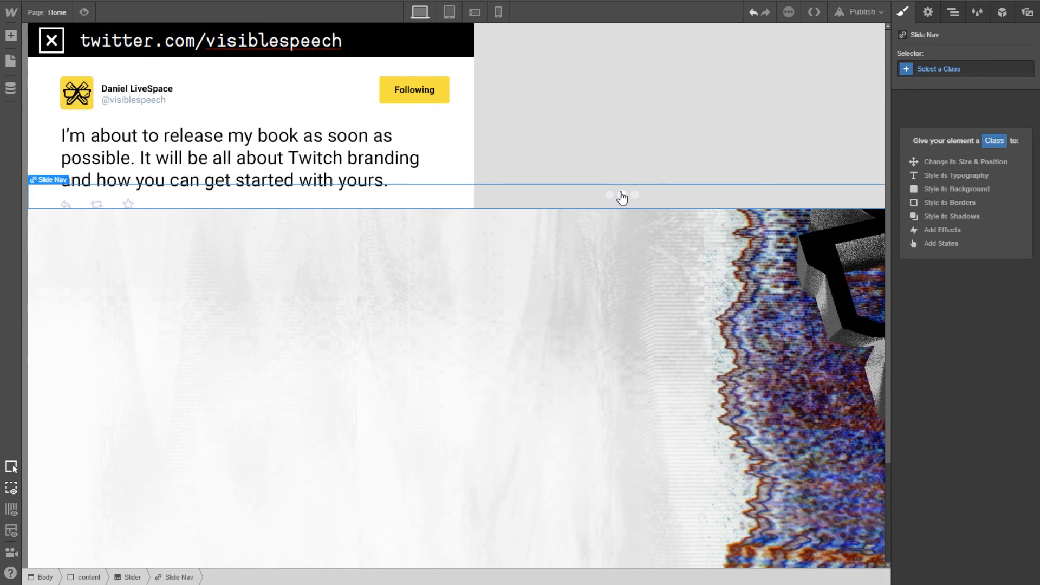
left_click(610, 198)
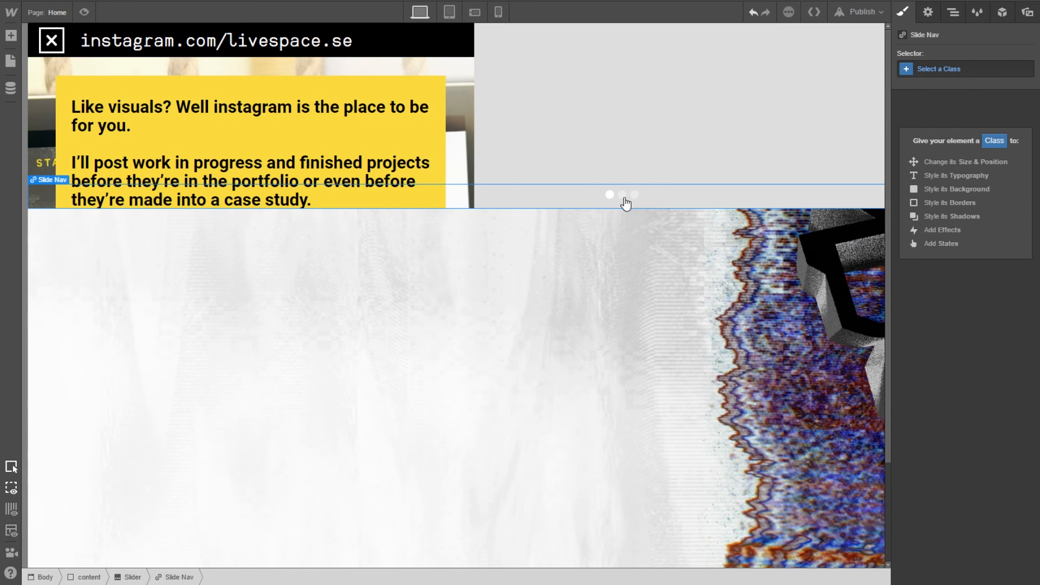
left_click(622, 196)
left_click(635, 197)
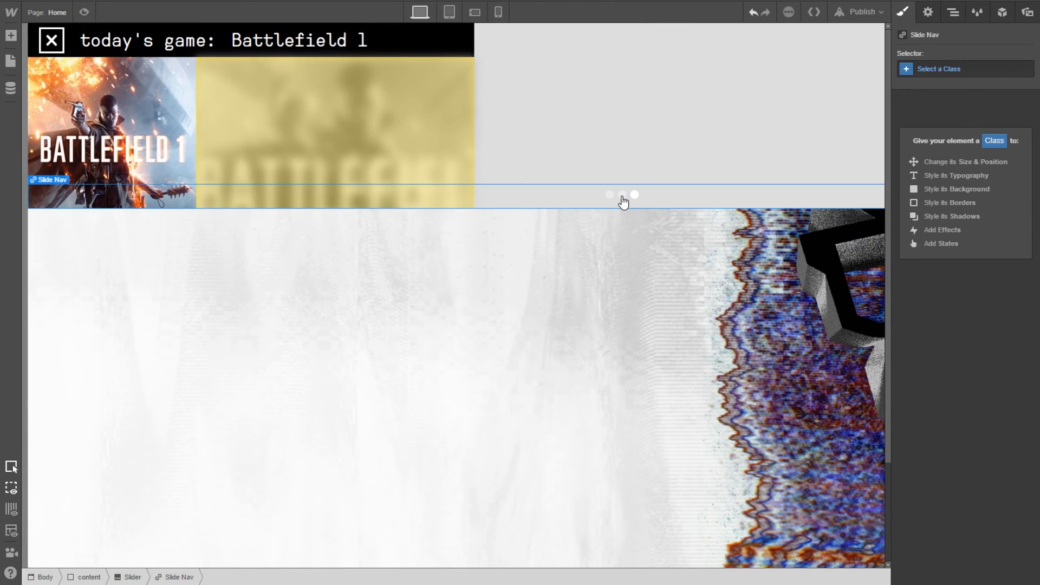
left_click(927, 13)
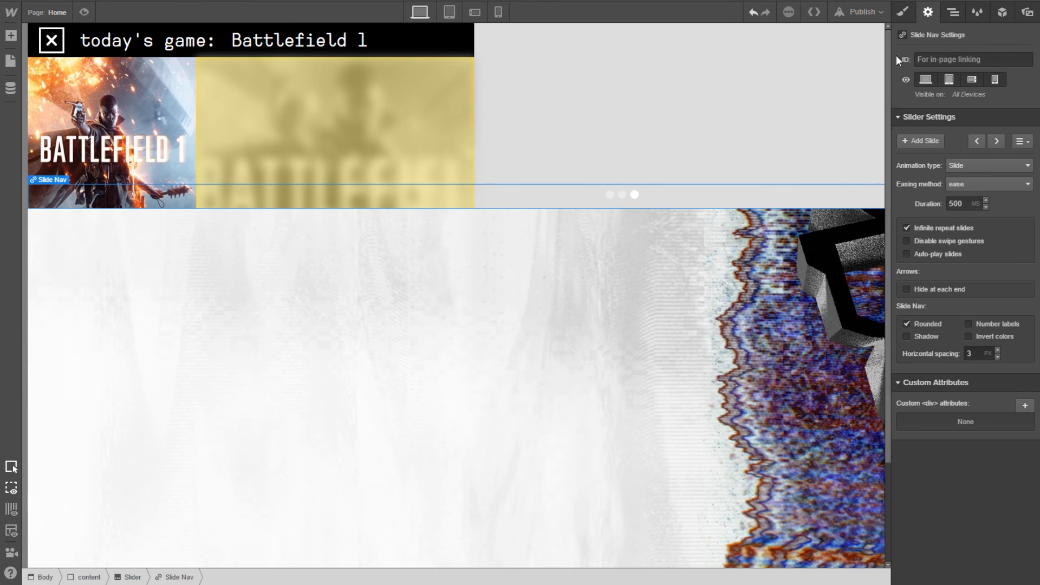
Select the Slider element and give it a new class named slide-loop
left_click(914, 11)
left_click(711, 121)
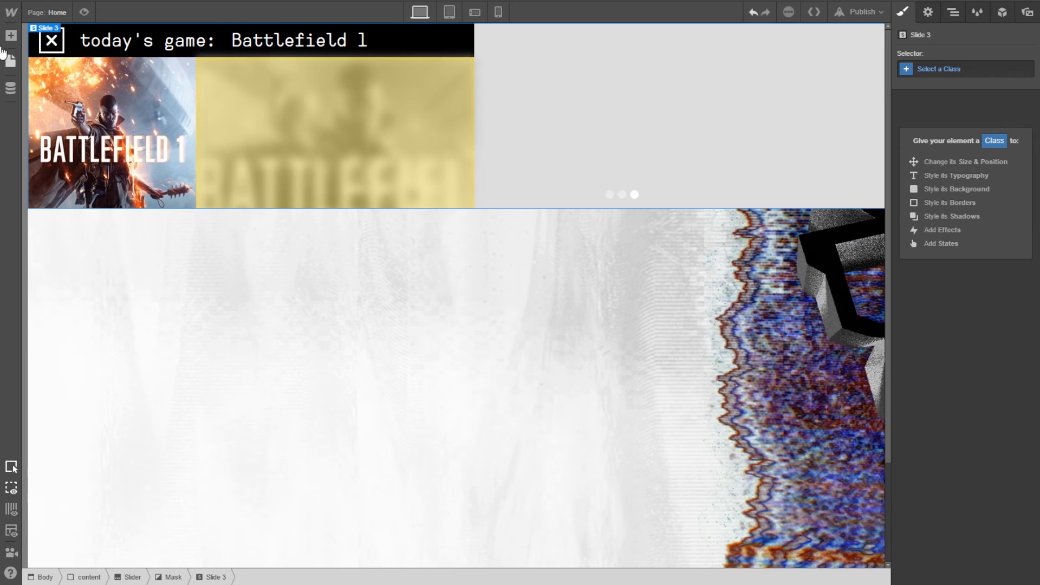
left_click(926, 12)
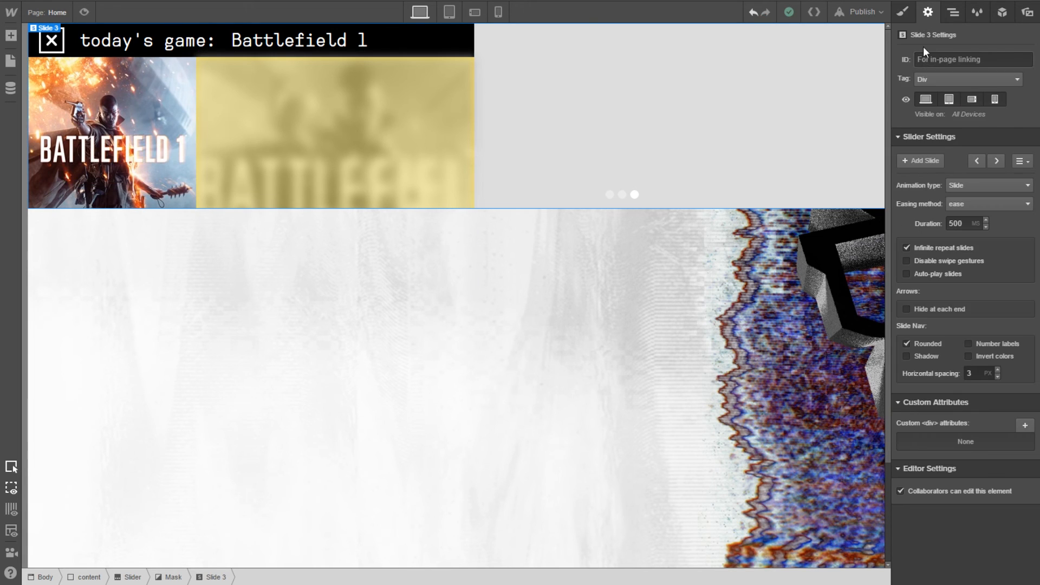
left_click(913, 17)
left_click(953, 13)
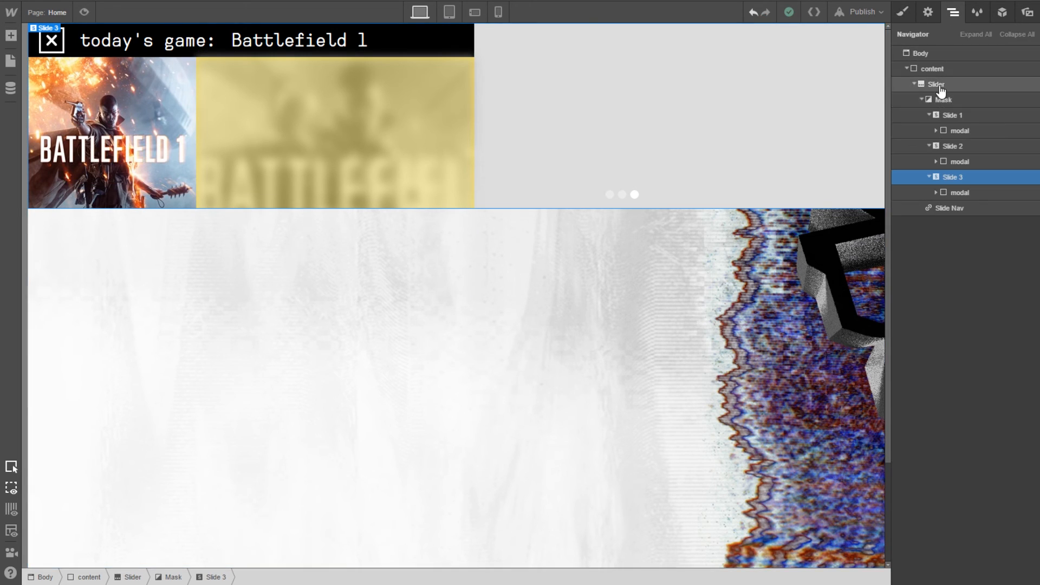
left_click(939, 86)
left_click(904, 13)
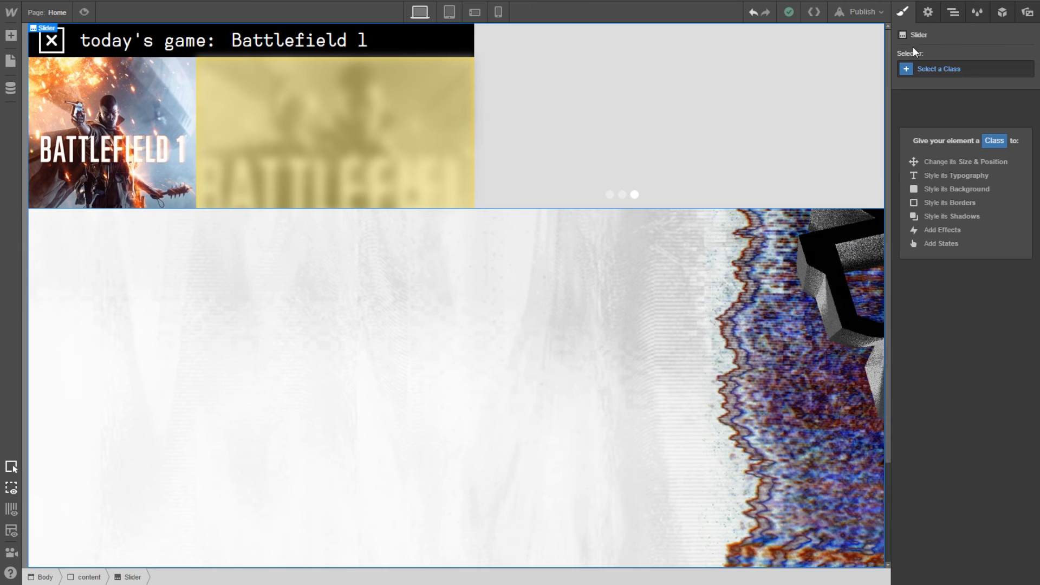
left_click(930, 70)
type("slider")
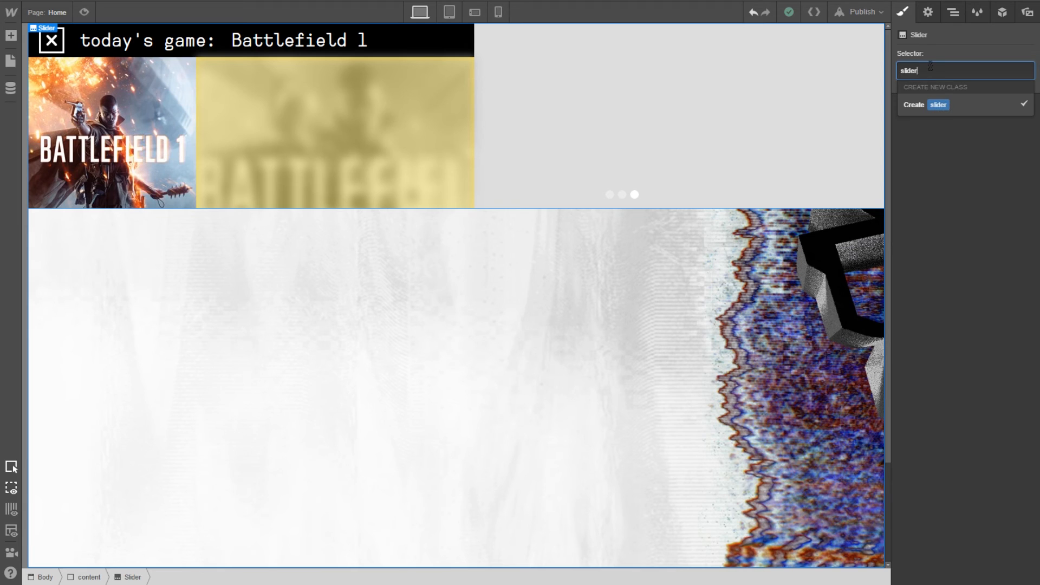
key("BackSpace")
type("-loop")
key("Return")
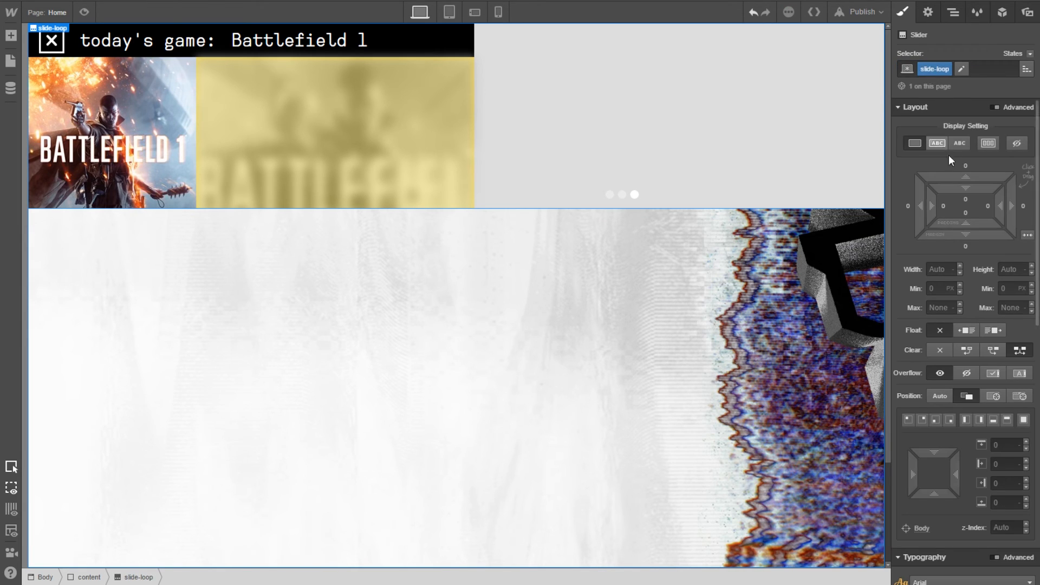
Set the slide-loop slider's top margin and left margin to 40
left_click(965, 202)
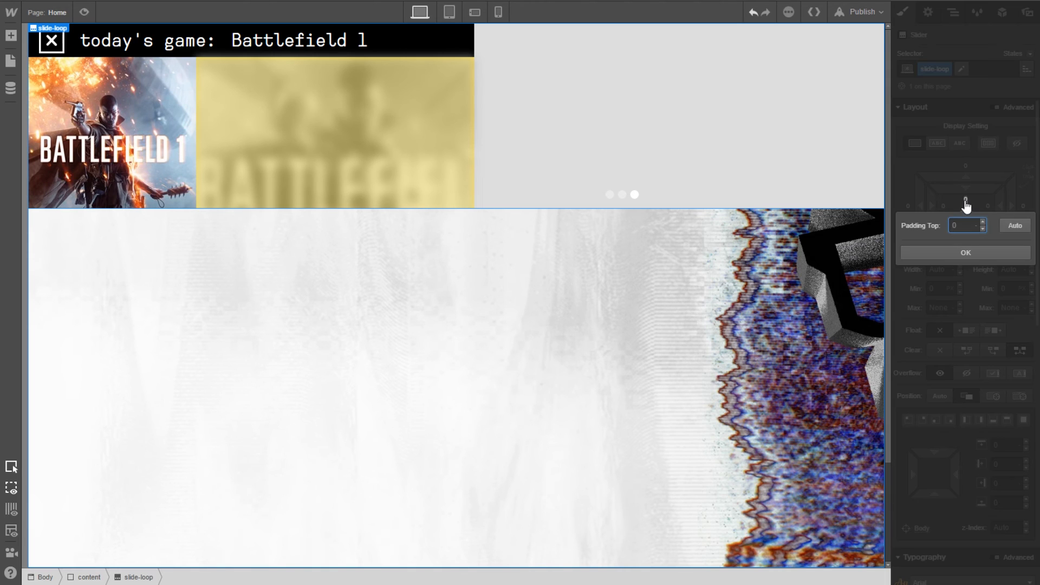
left_click(965, 167)
left_click(966, 167)
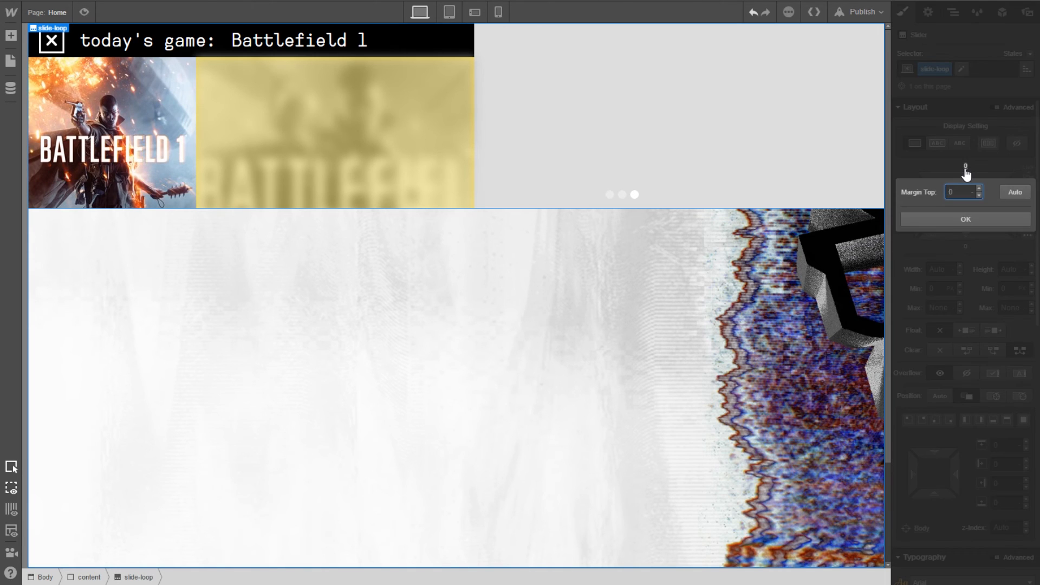
type("40")
key("Return")
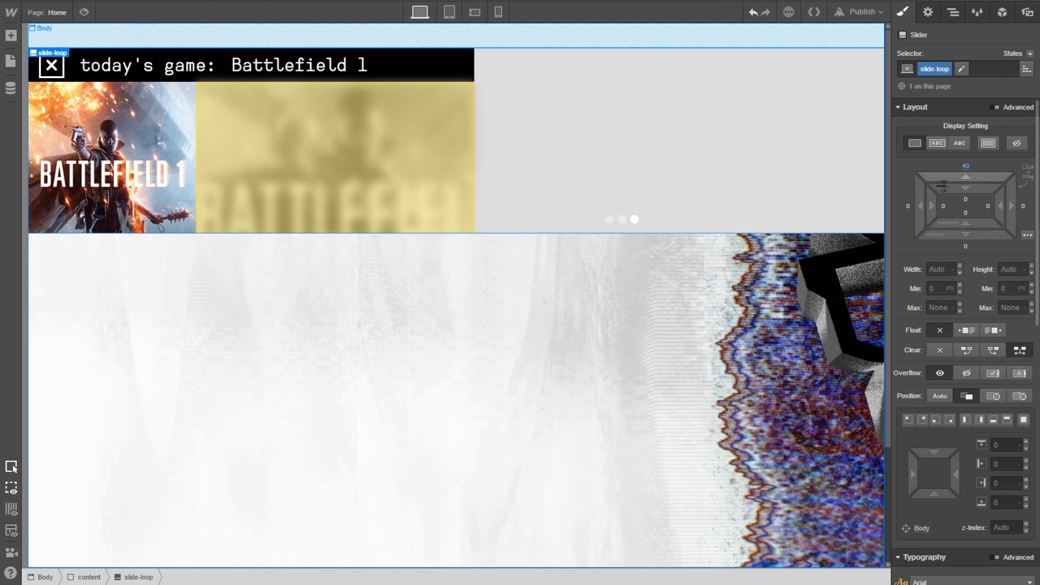
left_click(909, 207)
key("Return")
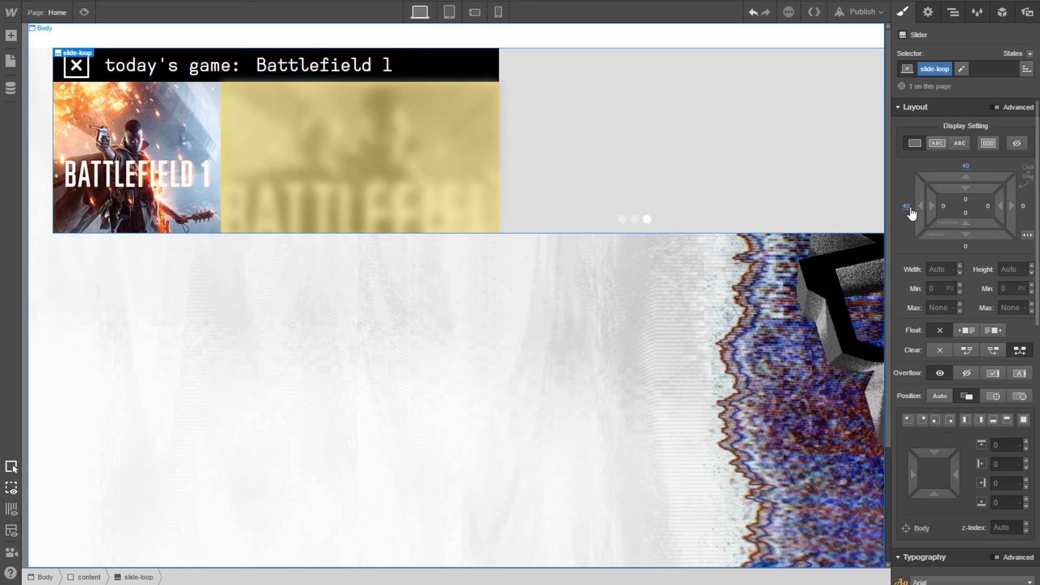
Change the slider's position to absolute and set its width to 721 px
left_click(992, 396)
left_click(992, 398)
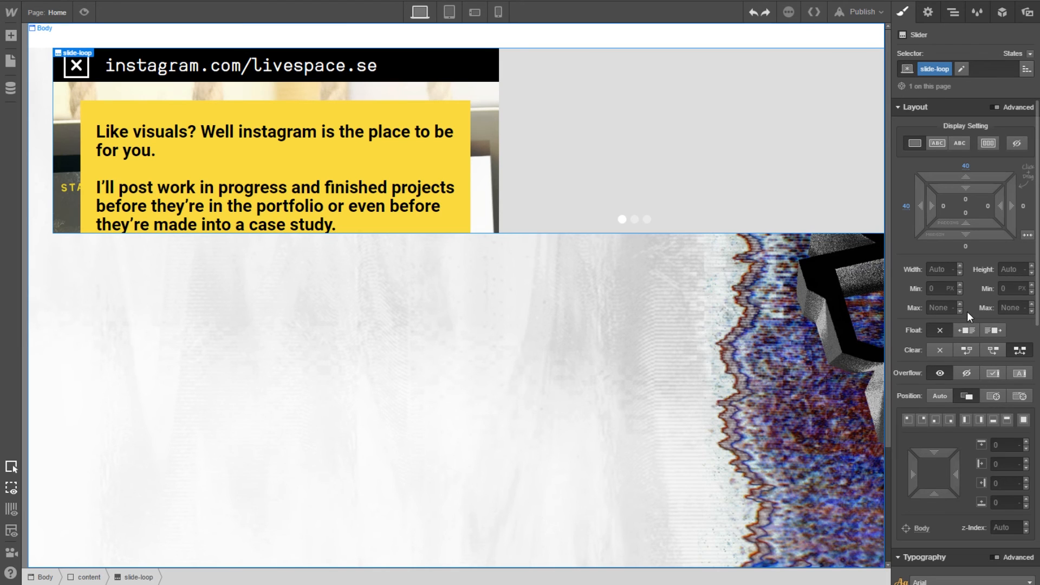
left_click(997, 399)
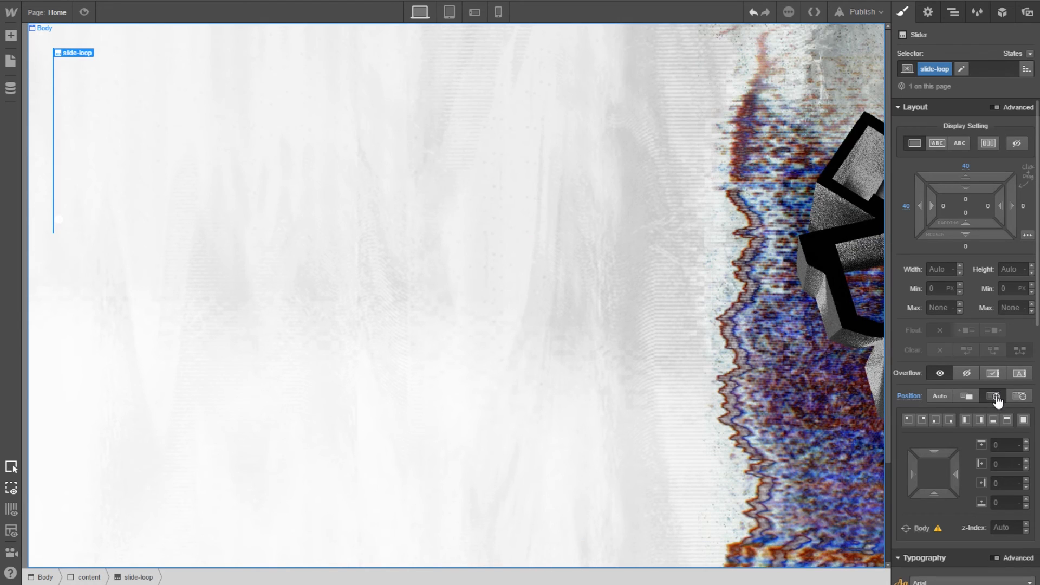
left_click(946, 270)
type("721")
key("Return")
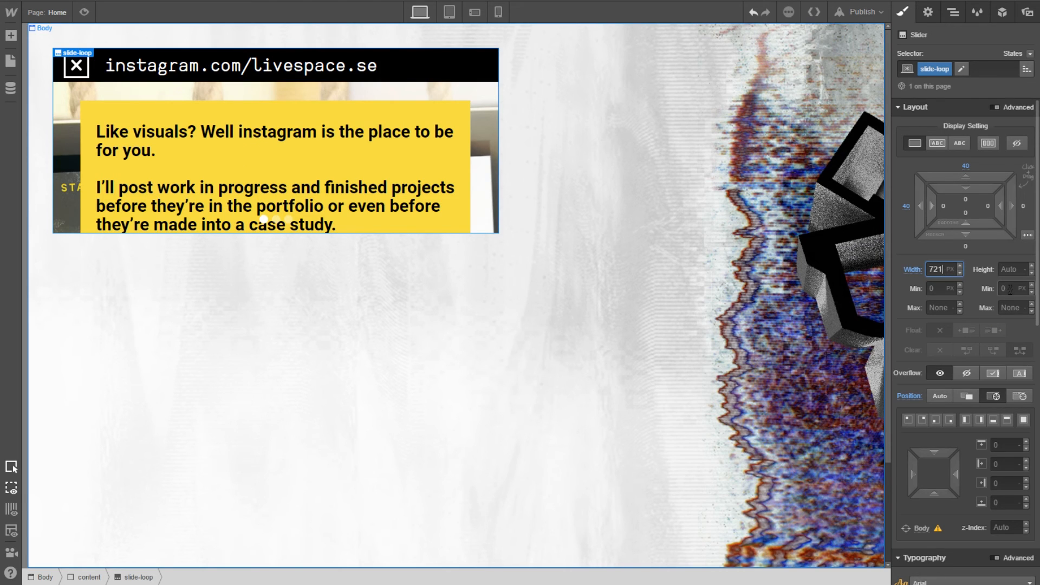
Set the height of the slide-loop slider to 1000 px
left_click(1012, 268)
type("900")
key("Return")
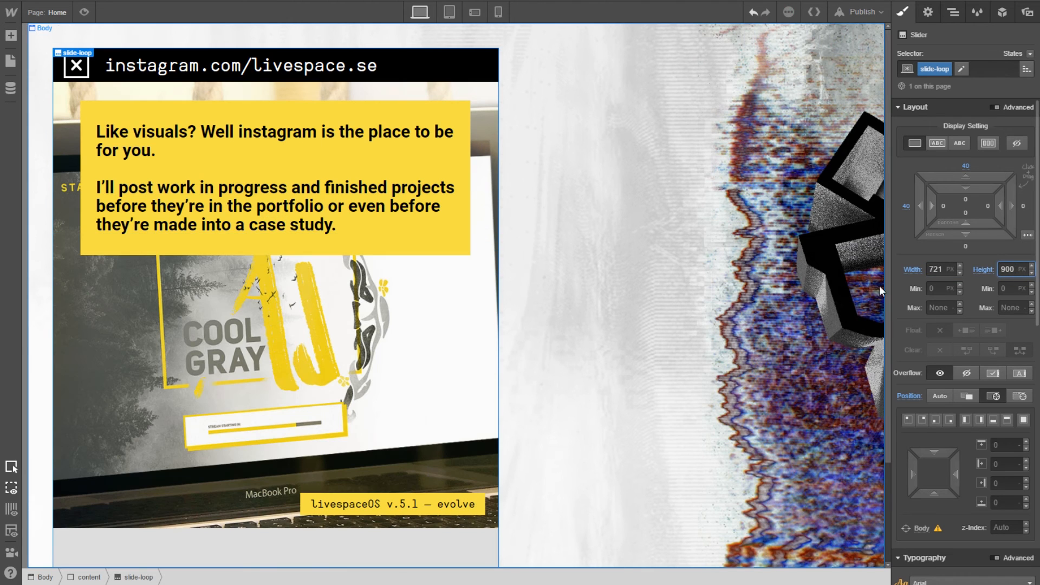
scroll(623, 320, "down", 2)
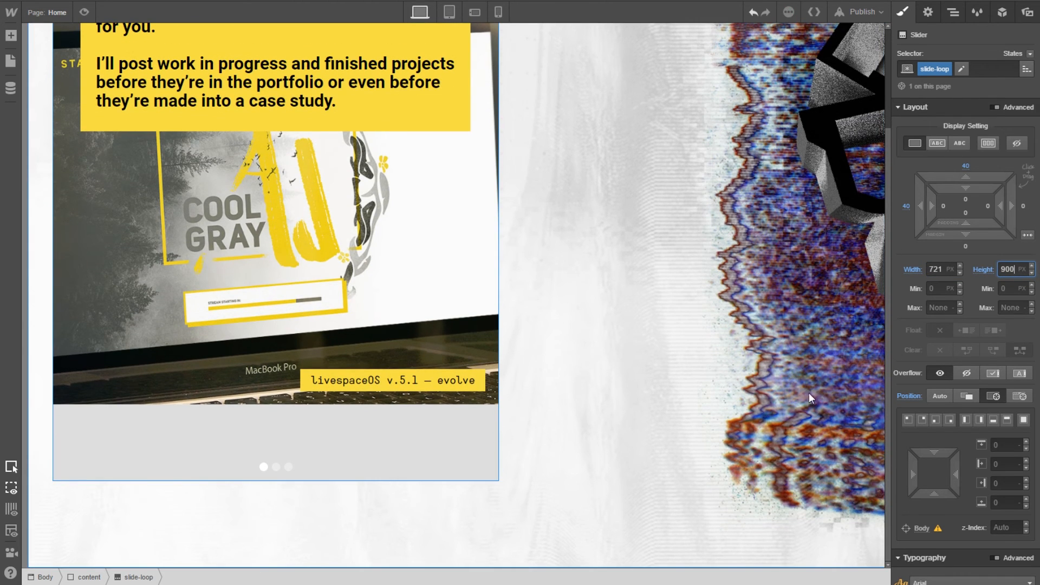
key("Up")
key("Up")
key("Up")
key("Up")
key("Up")
key("Up")
key("Up")
key("Up")
key("Up")
key("Up")
key("Up")
key("Up")
key("Up")
key("Up")
key("Up")
key("Up")
key("Up")
key("Up")
key("Up")
key("Up")
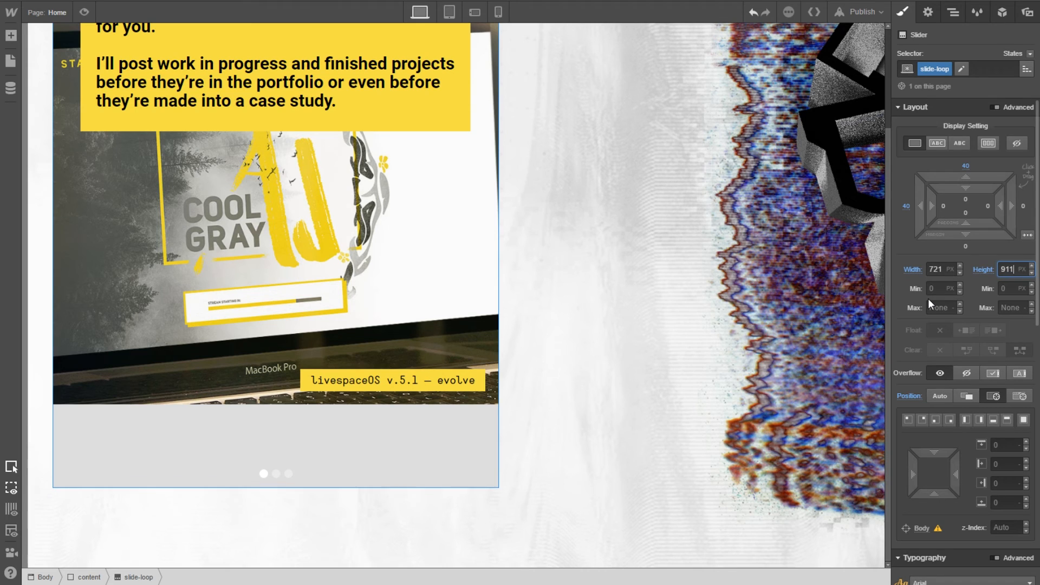
key("Up")
key("Up")
key("Up")
key("Up")
key("Up")
key("Up")
key("Up")
key("Up")
key("Up")
key("Up")
key("Up")
key("Up")
key("Up")
key("Up")
key("Up")
key("Up")
key("Up")
key("Up")
key("Up")
key("Up")
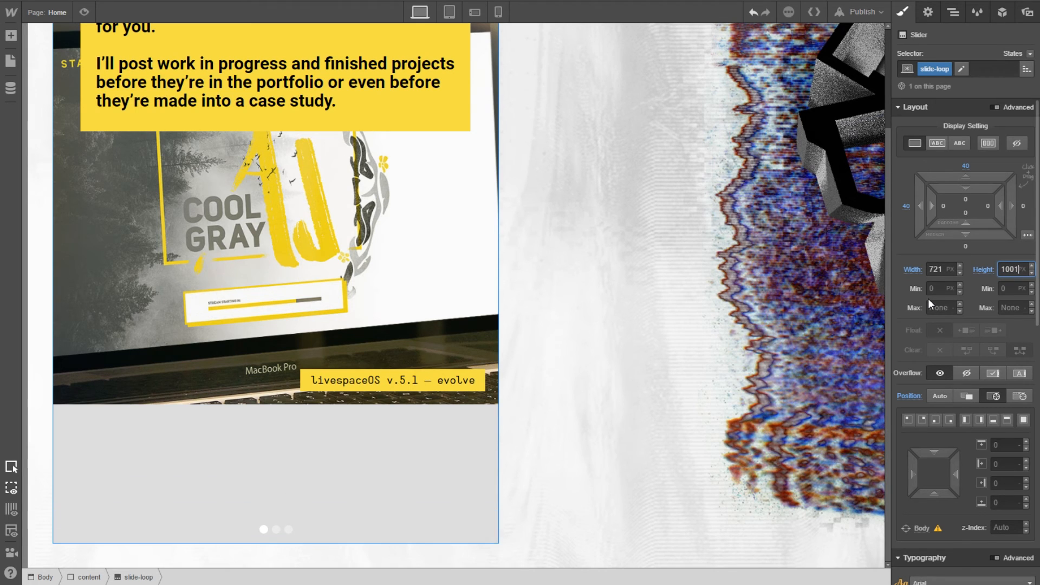
key("Down")
key("Down")
key("Down")
key("Down")
key("Down")
key("Down")
key("Down")
key("Down")
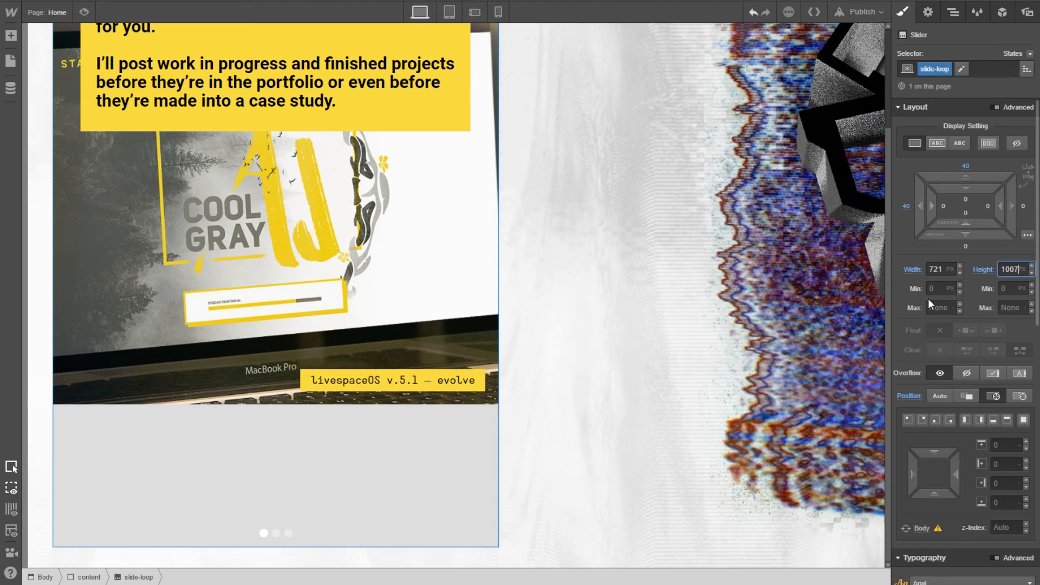
key("Down")
key("Down")
key("Down")
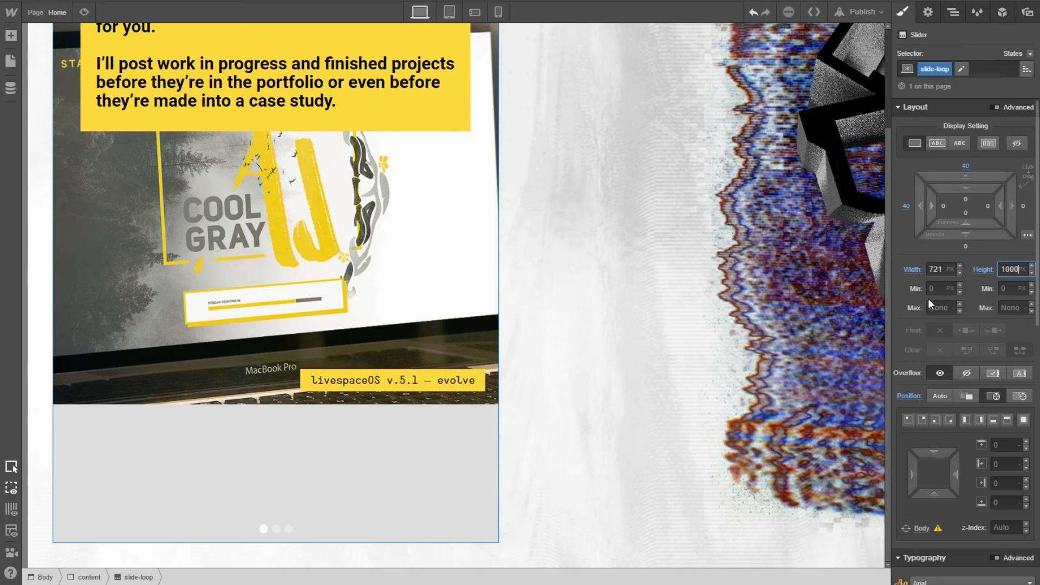
Make the slider's #ddd background color fully transparent with 0% opacity
scroll(951, 442, "down", 9)
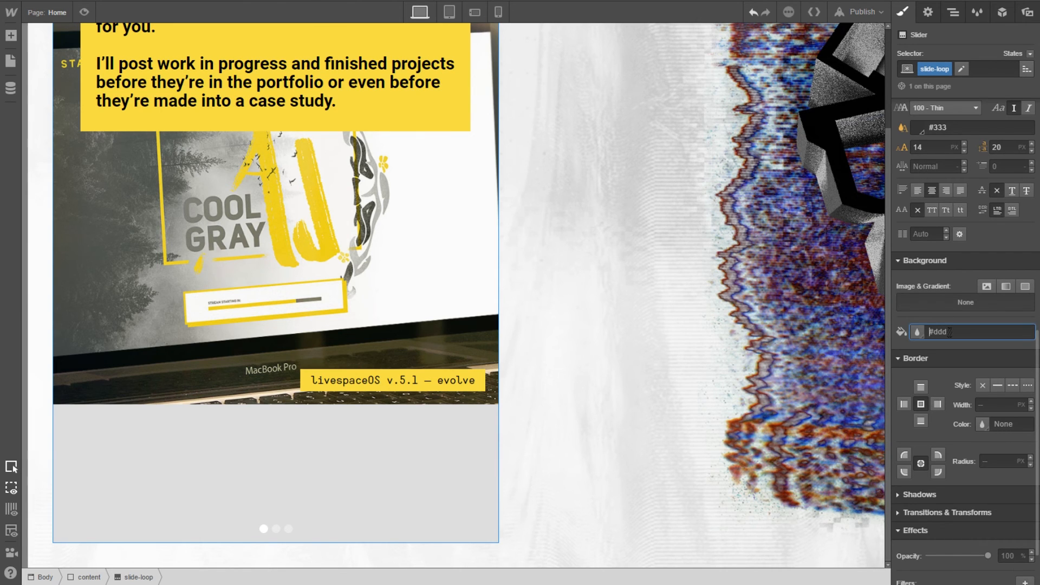
left_click(918, 332)
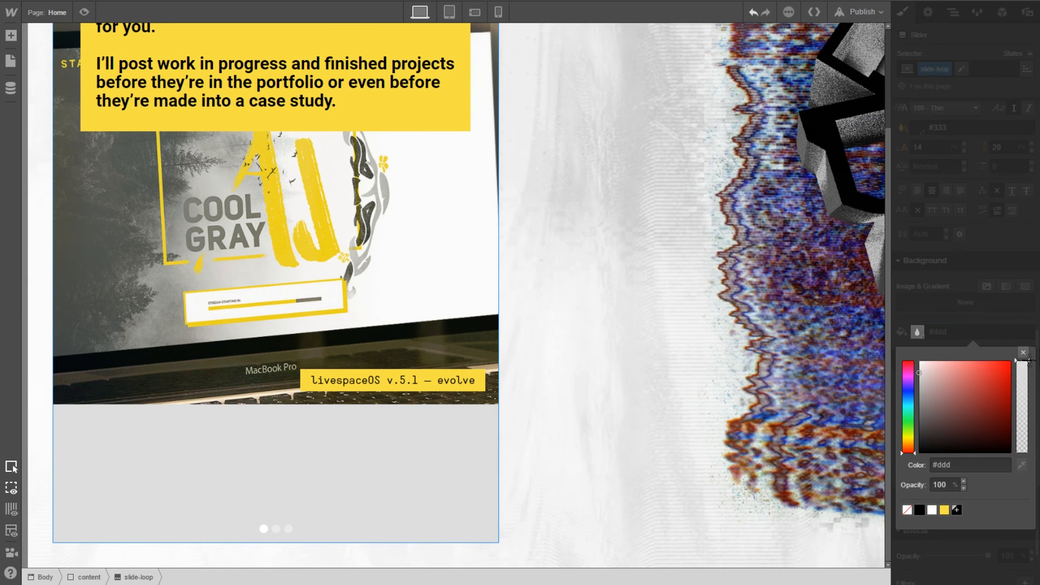
left_click_drag(1022, 363, 1026, 466)
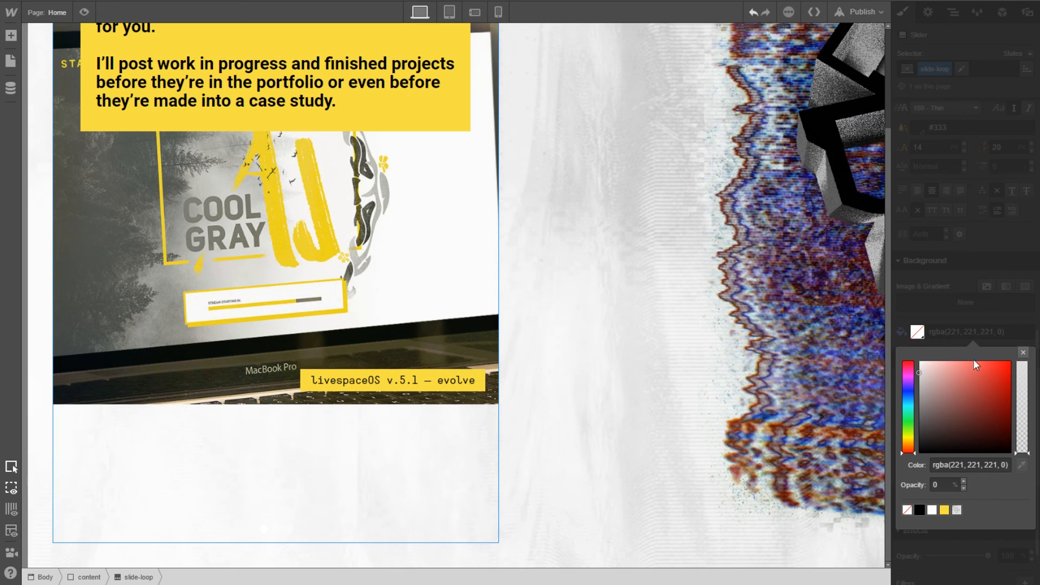
left_click(950, 314)
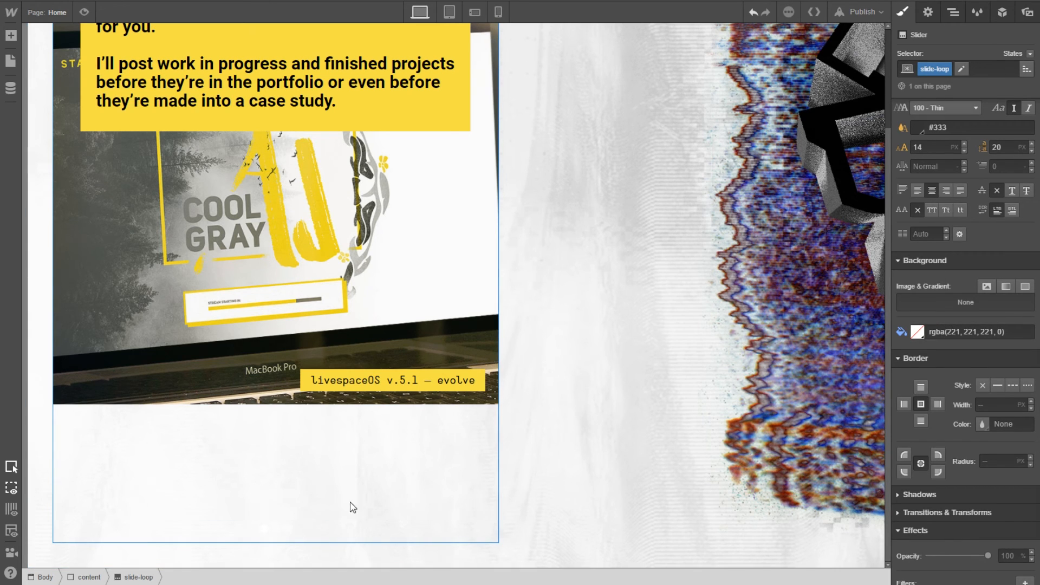
scroll(596, 390, "up", 2)
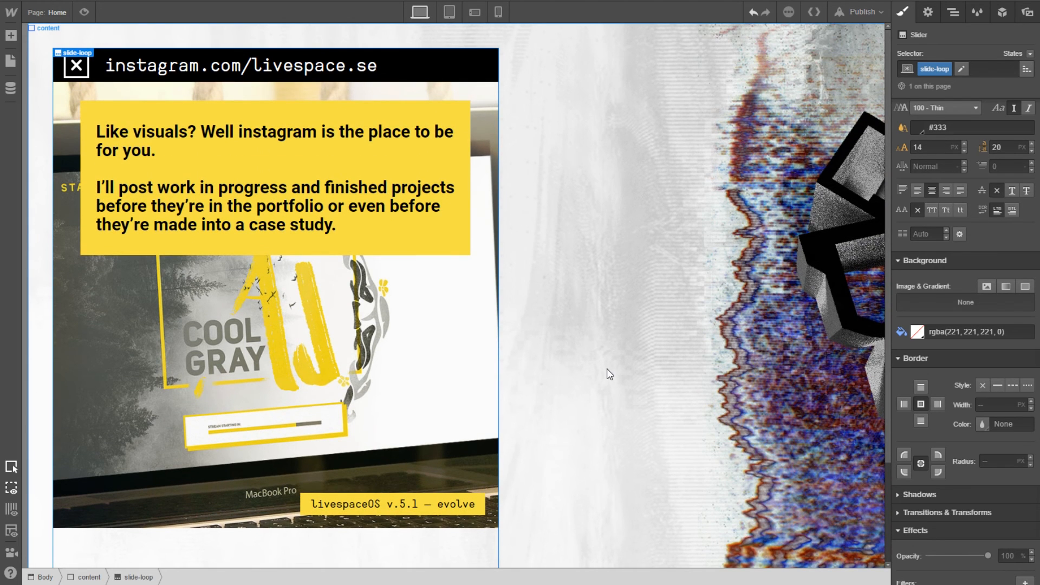
left_click(600, 272)
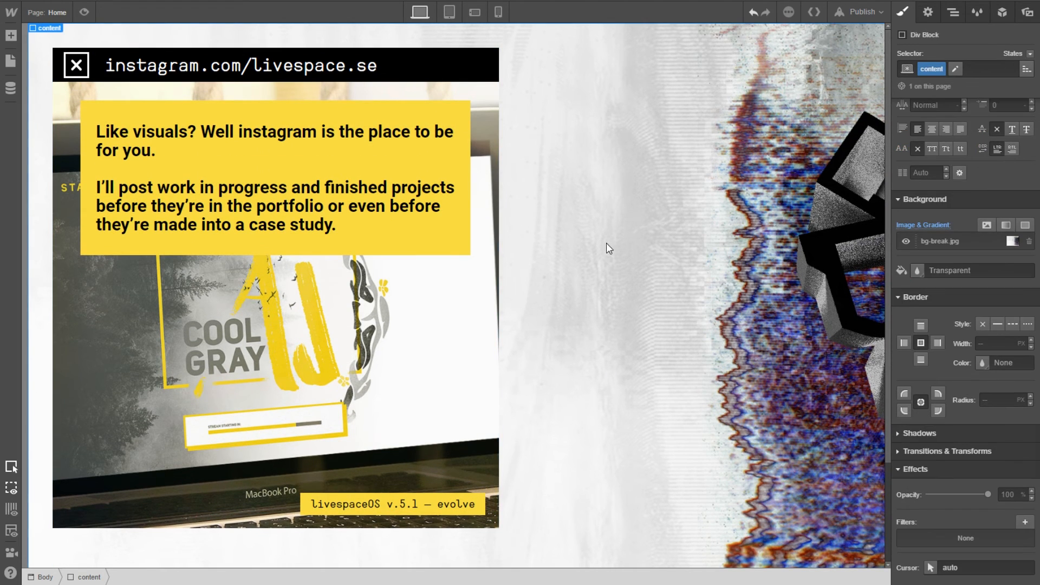
left_click(403, 378)
left_click(928, 12)
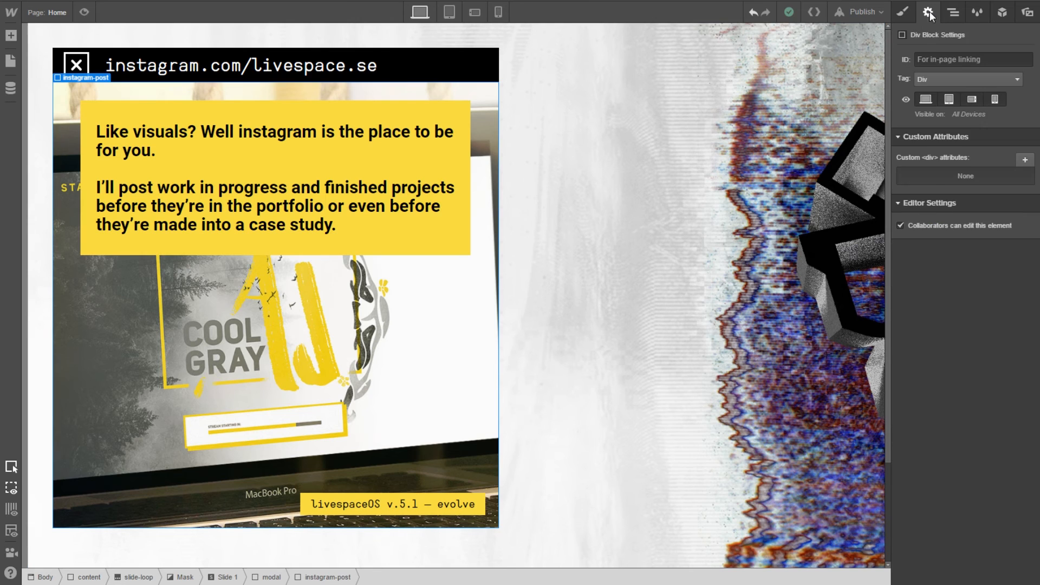
left_click(902, 12)
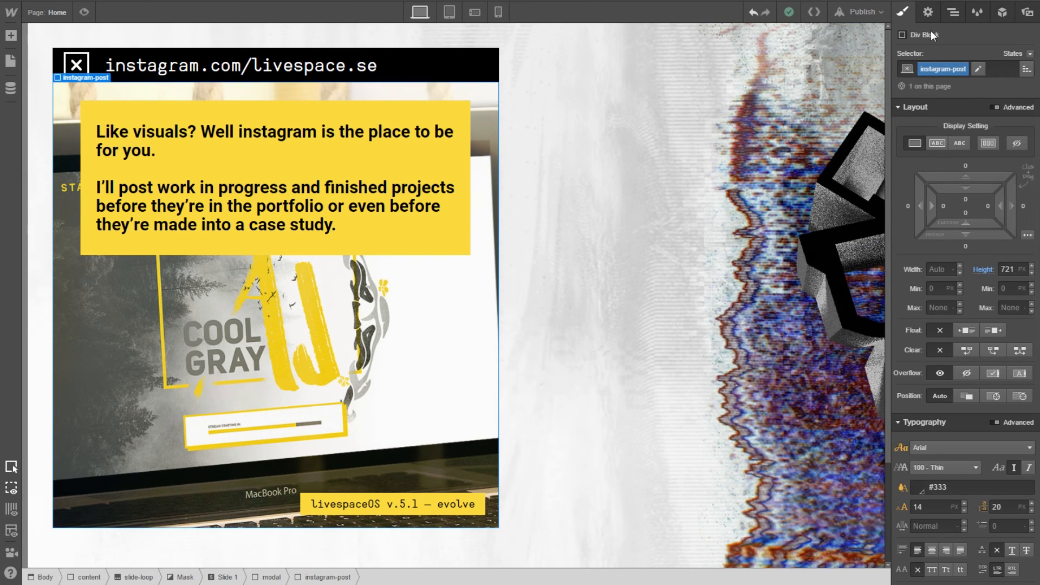
left_click(928, 12)
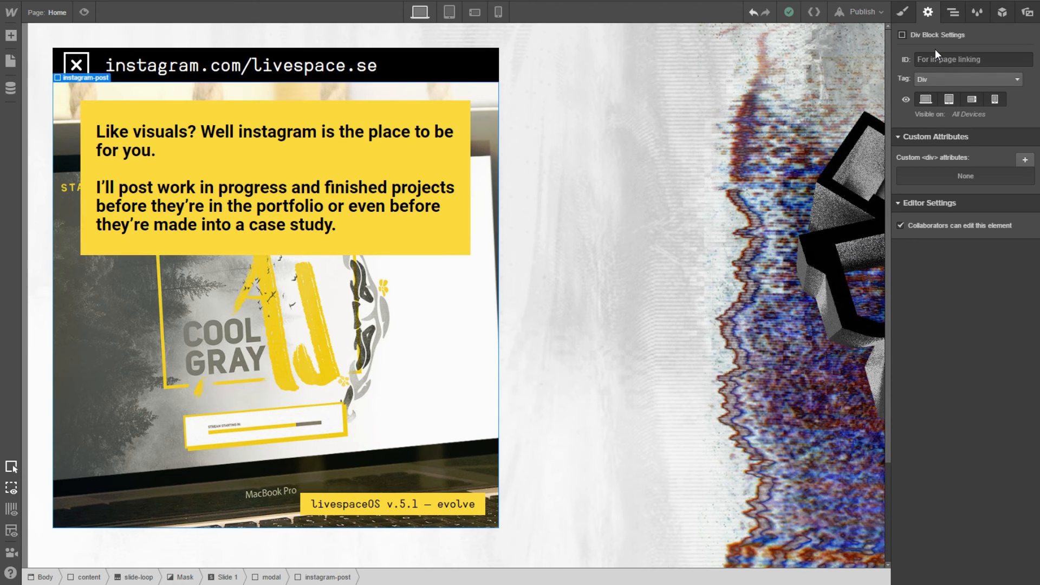
left_click(914, 12)
left_click(928, 12)
Open the settings of the slide-loop slider and enable inverted colors for its slide nav dots
left_click(953, 12)
left_click(958, 115)
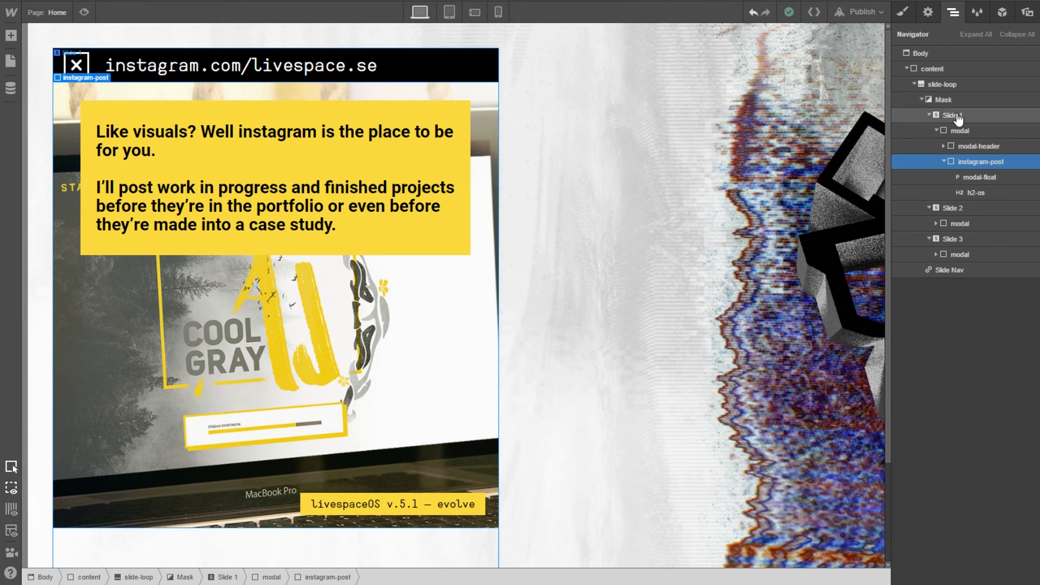
left_click(936, 13)
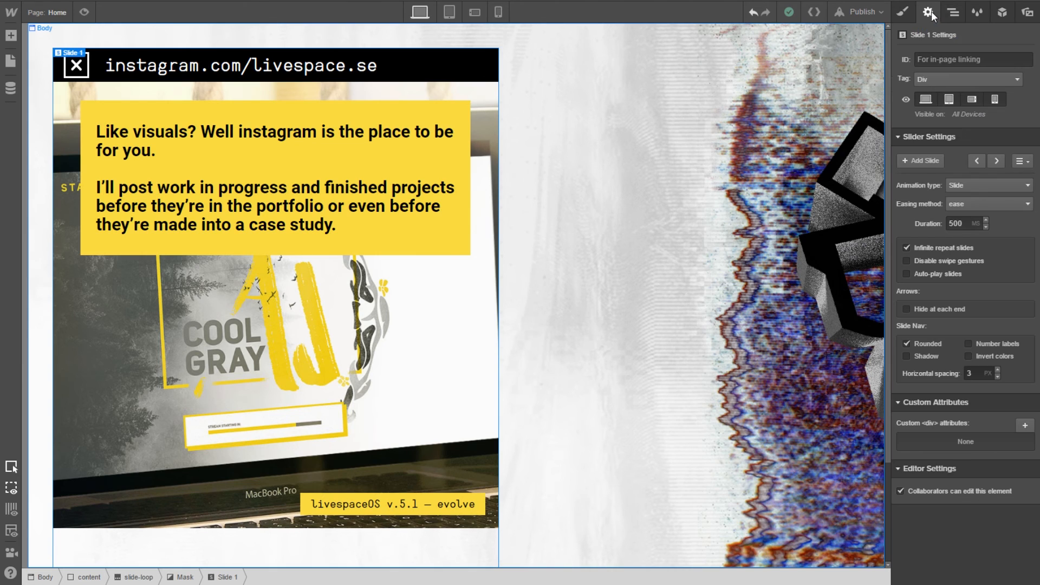
left_click(976, 12)
left_click(953, 12)
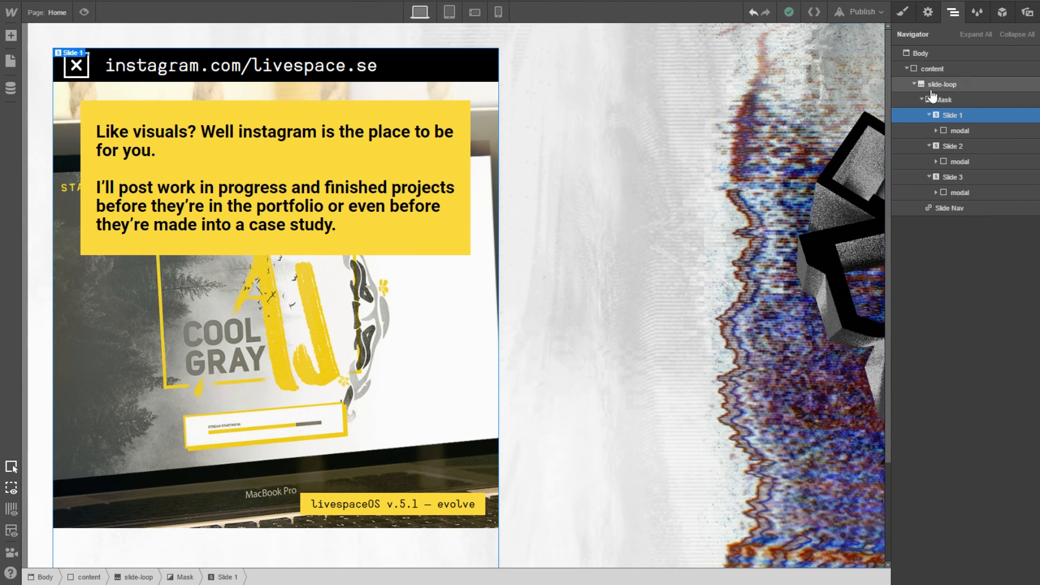
left_click(942, 86)
left_click(928, 12)
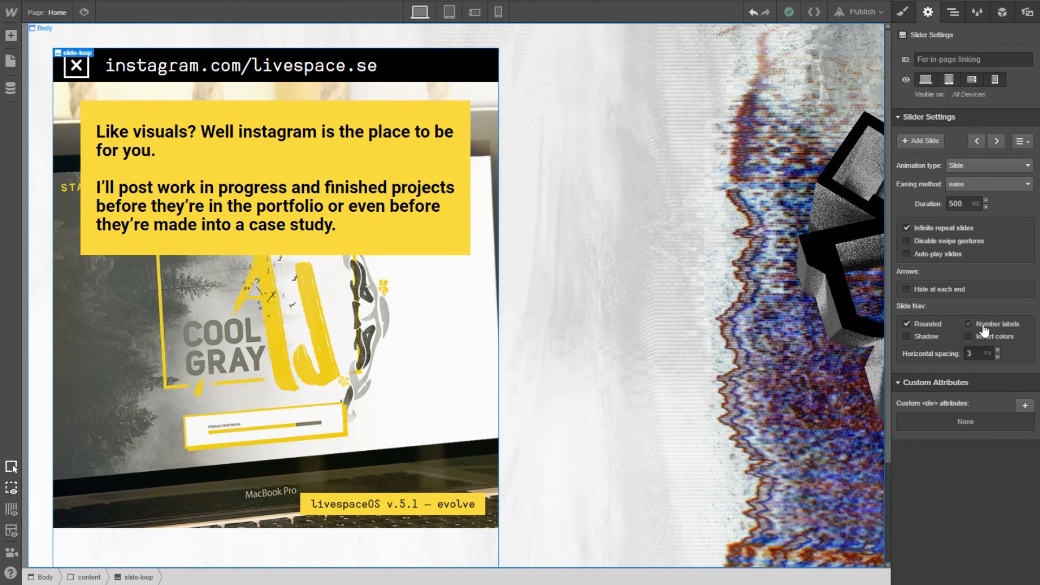
scroll(564, 349, "down", 2)
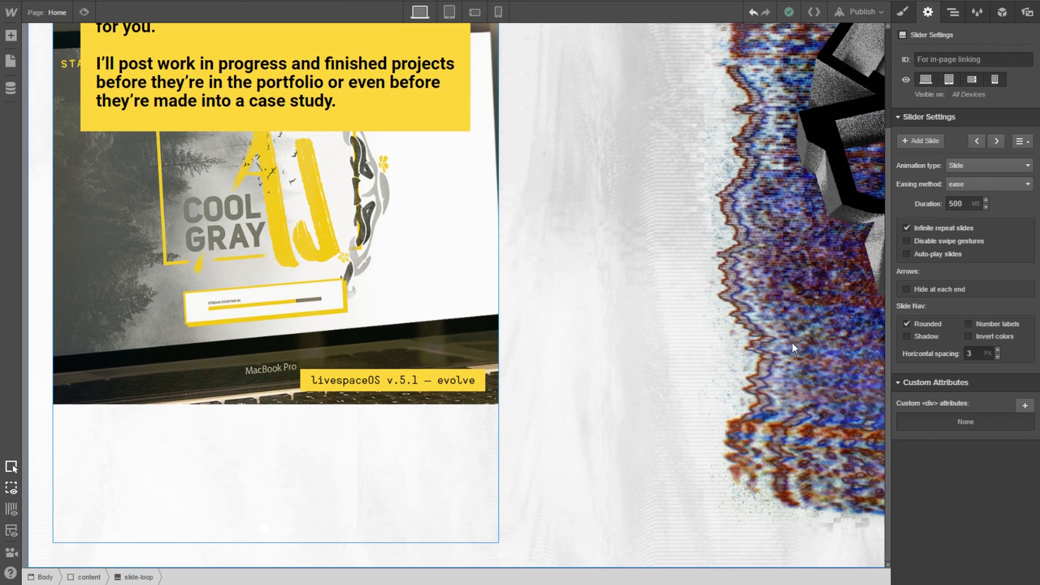
left_click(981, 339)
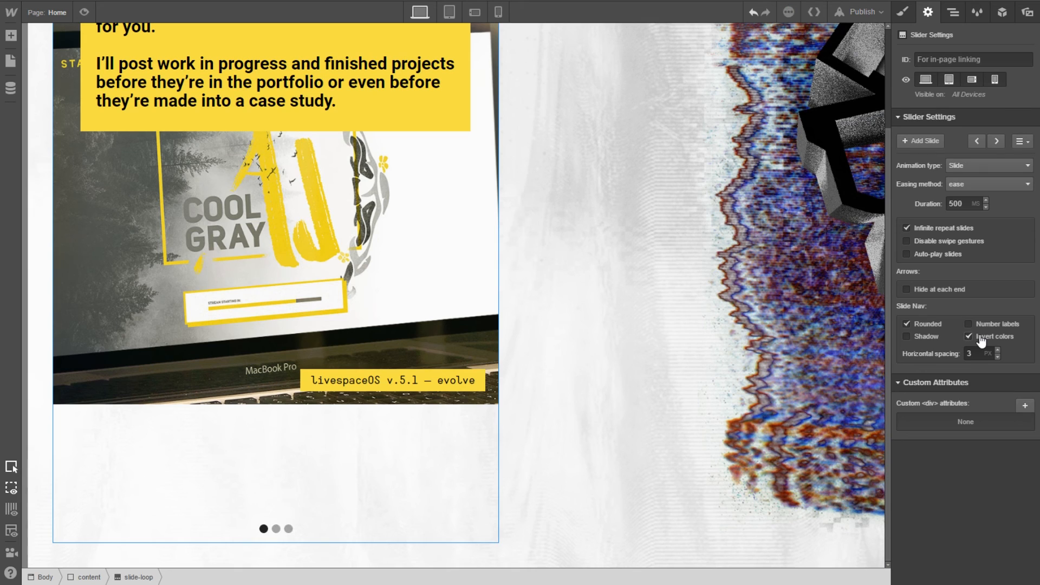
left_click(930, 340)
left_click(930, 340)
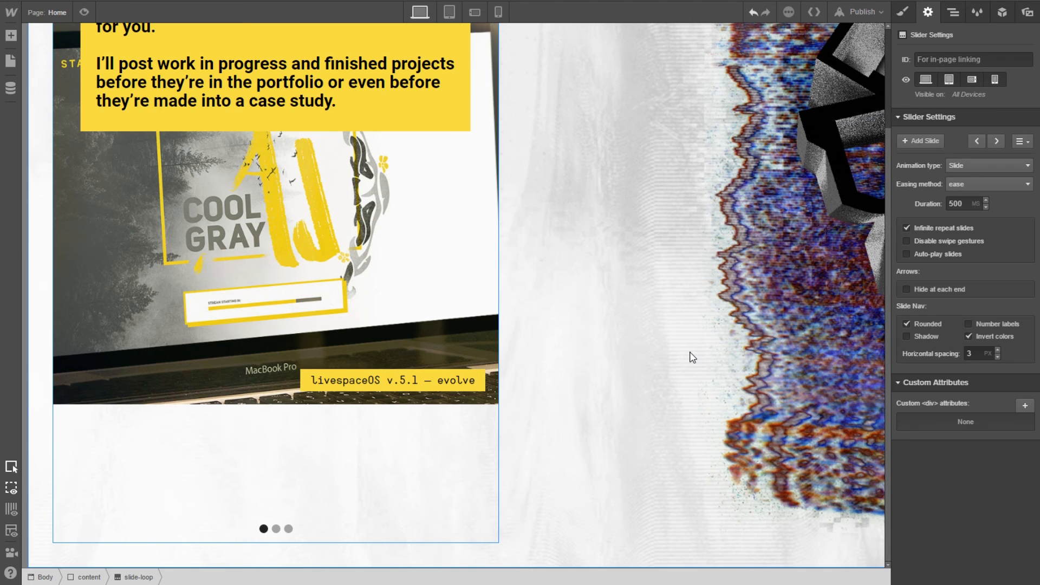
Enable auto-play slides for the slide-loop slider with a timer delay of 4000 ms
scroll(690, 355, "up", 2)
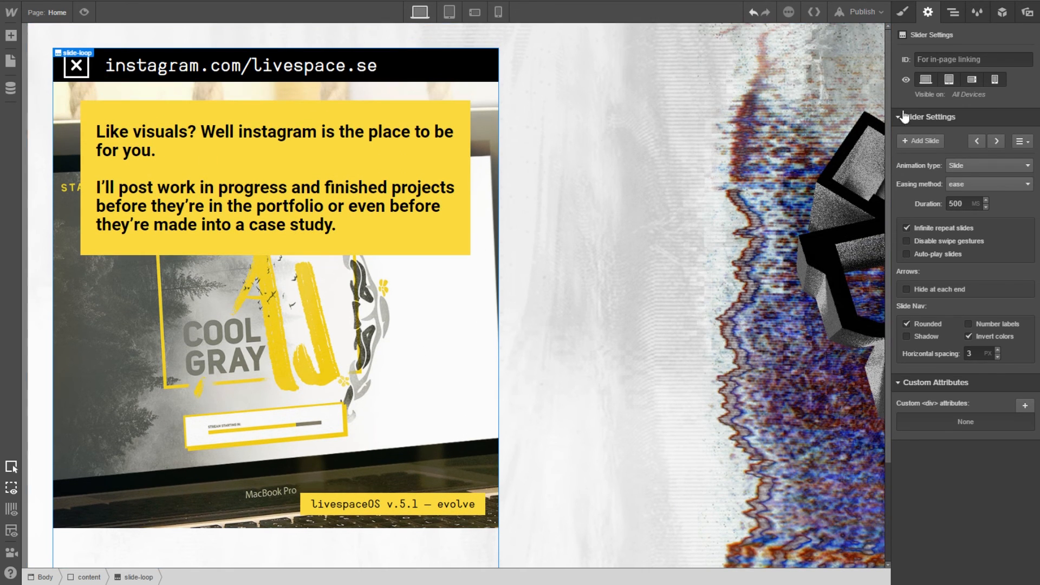
left_click(902, 11)
left_click(926, 12)
left_click(937, 255)
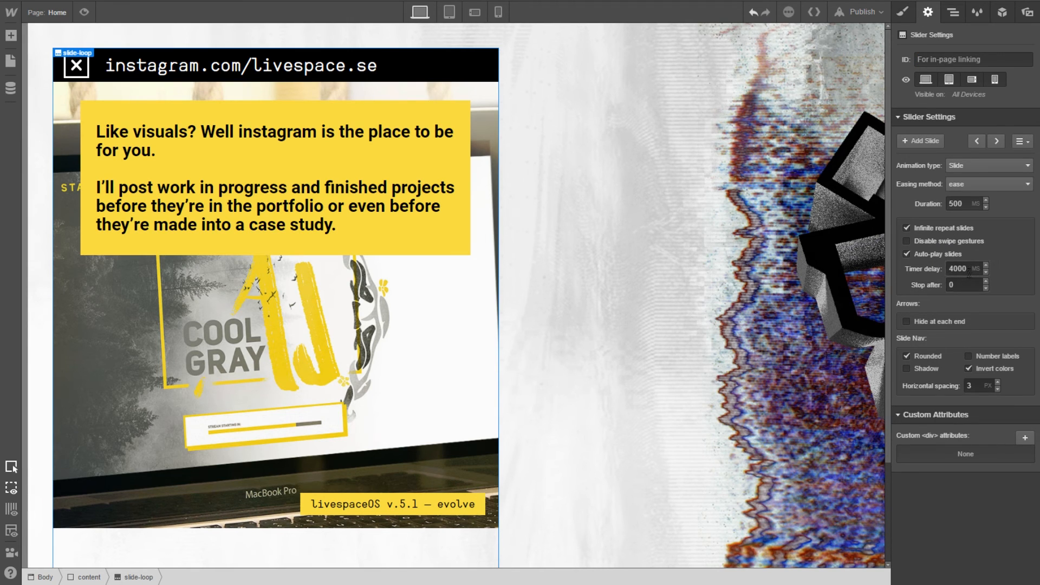
left_click_drag(970, 272, 934, 268)
left_click(958, 269)
Review the slider's easing method and animation type options, keeping ease and Slide selected
left_click(970, 189)
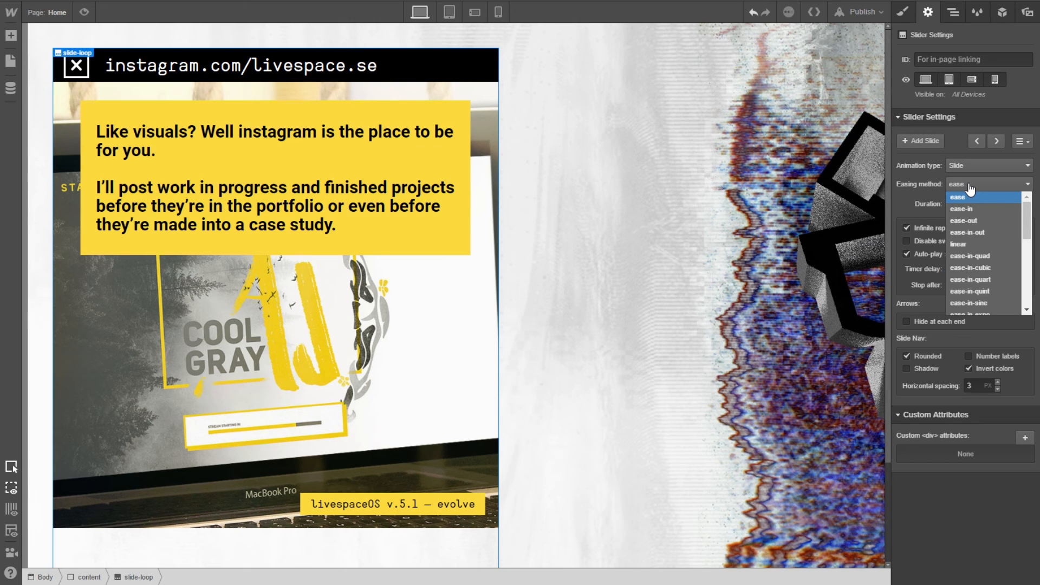
left_click(968, 198)
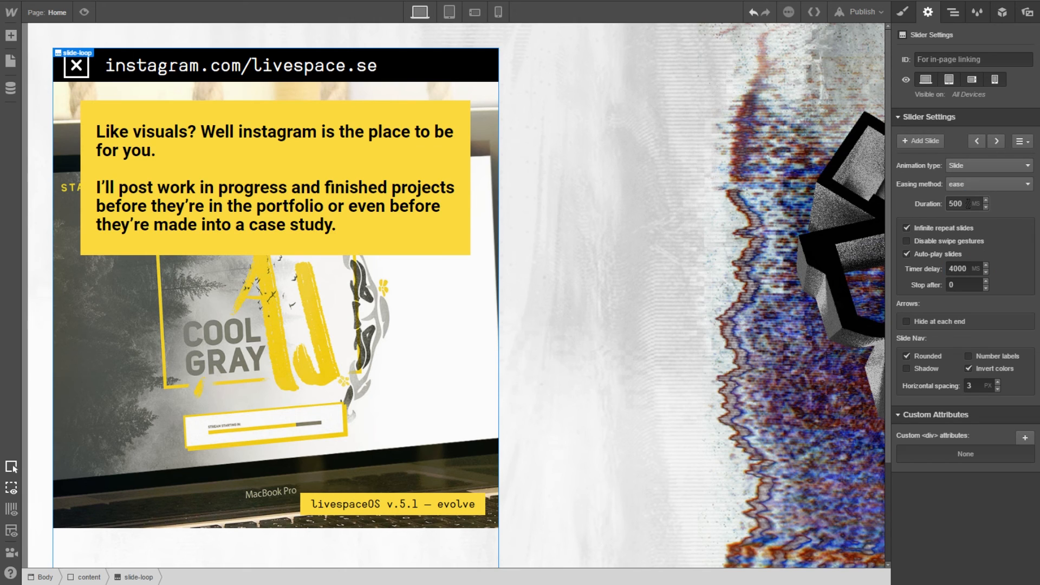
left_click(972, 169)
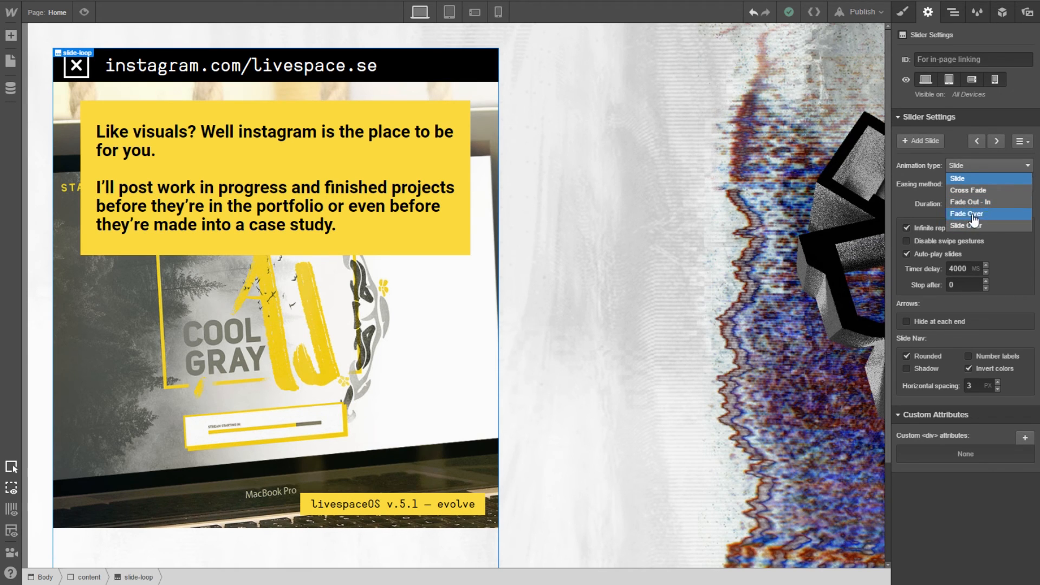
left_click(966, 182)
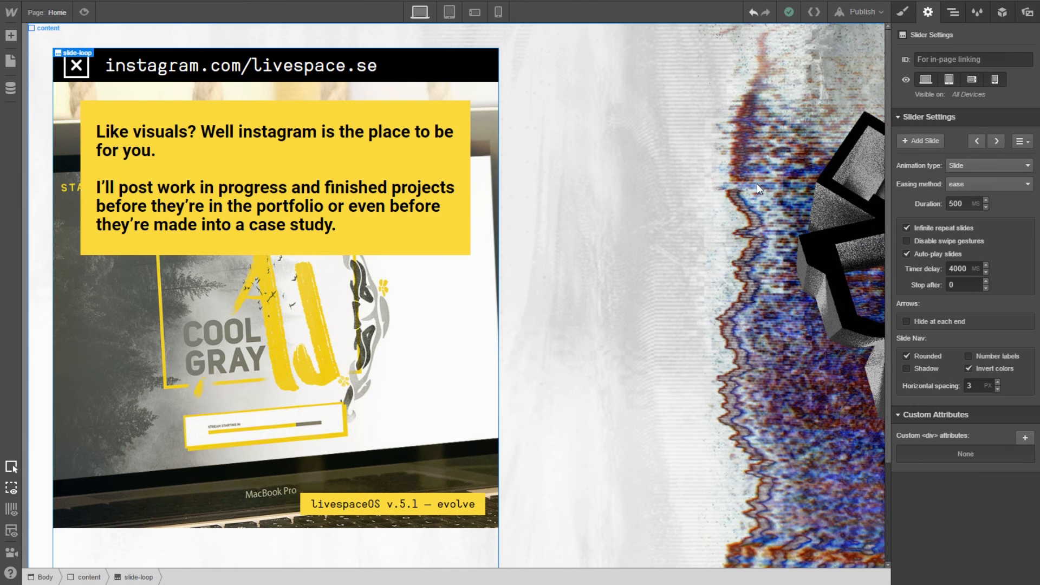
Try the Cross Fade animation type and preview it between the second and third slides
scroll(699, 217, "down", 3)
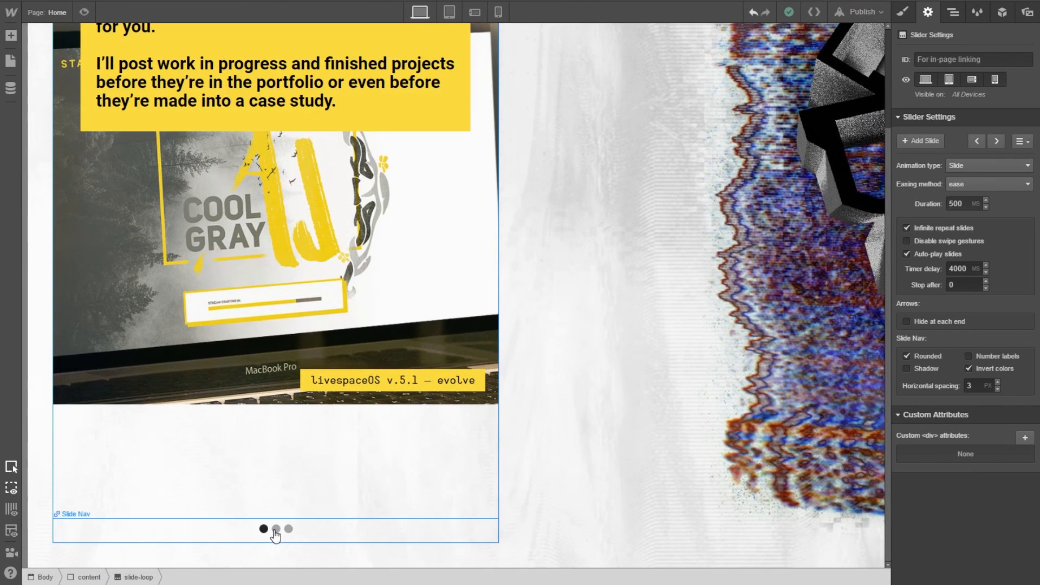
left_click(276, 531)
left_click(964, 166)
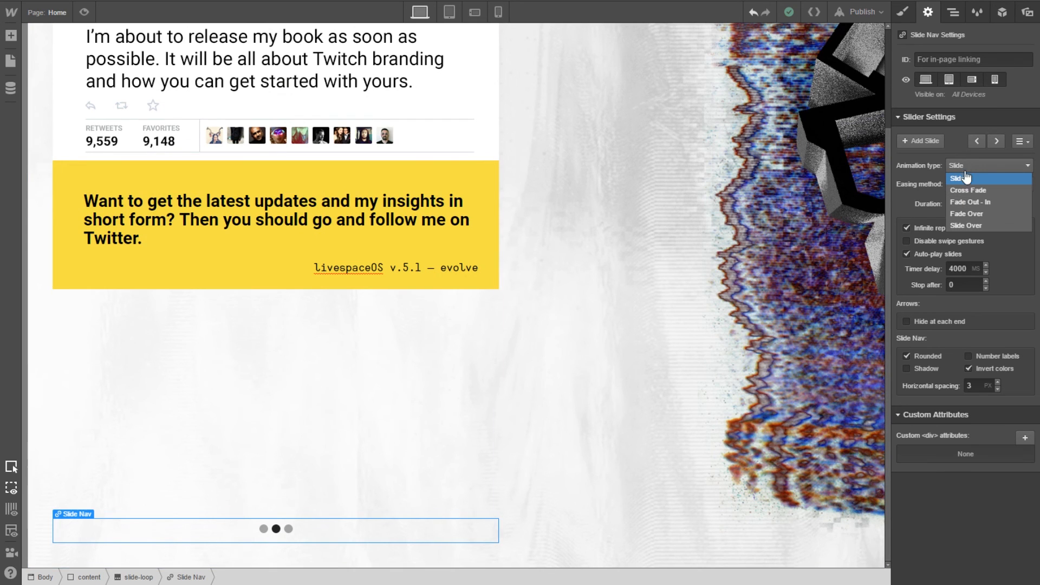
left_click(968, 190)
left_click(288, 529)
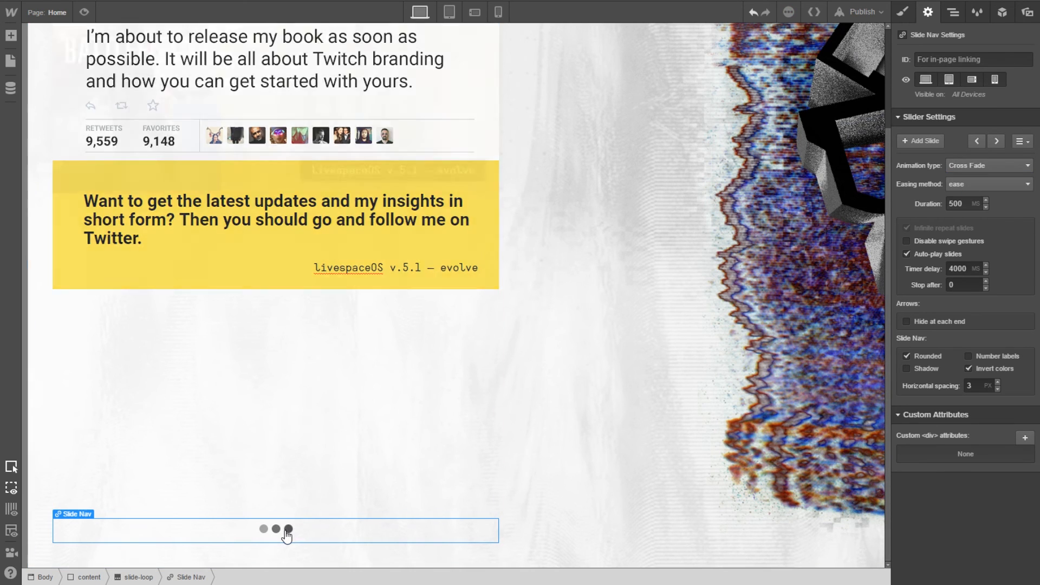
left_click(275, 529)
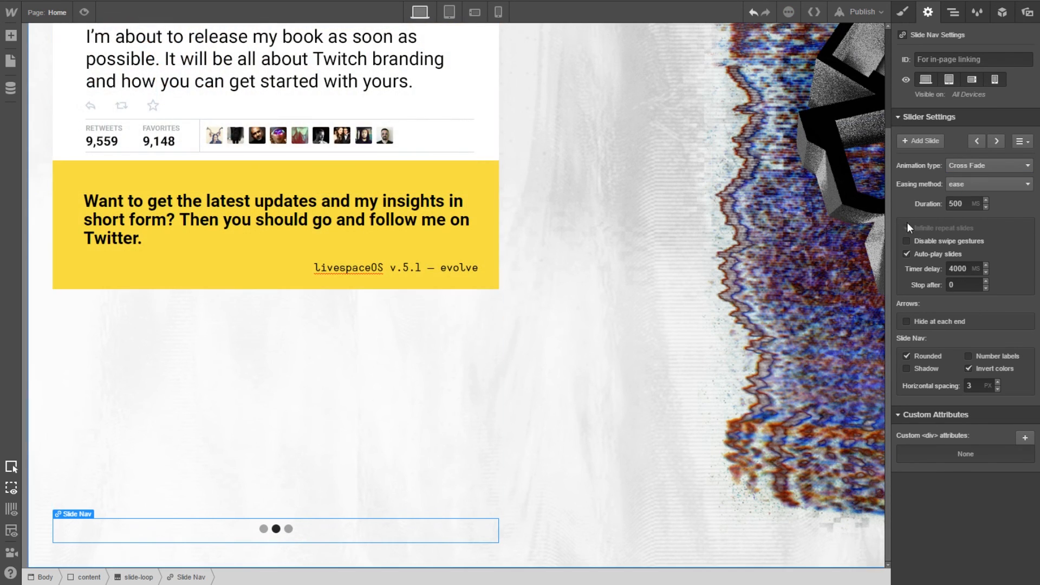
Try the Fade Out - In animation type and preview the change to the third slide
left_click(994, 159)
left_click(983, 196)
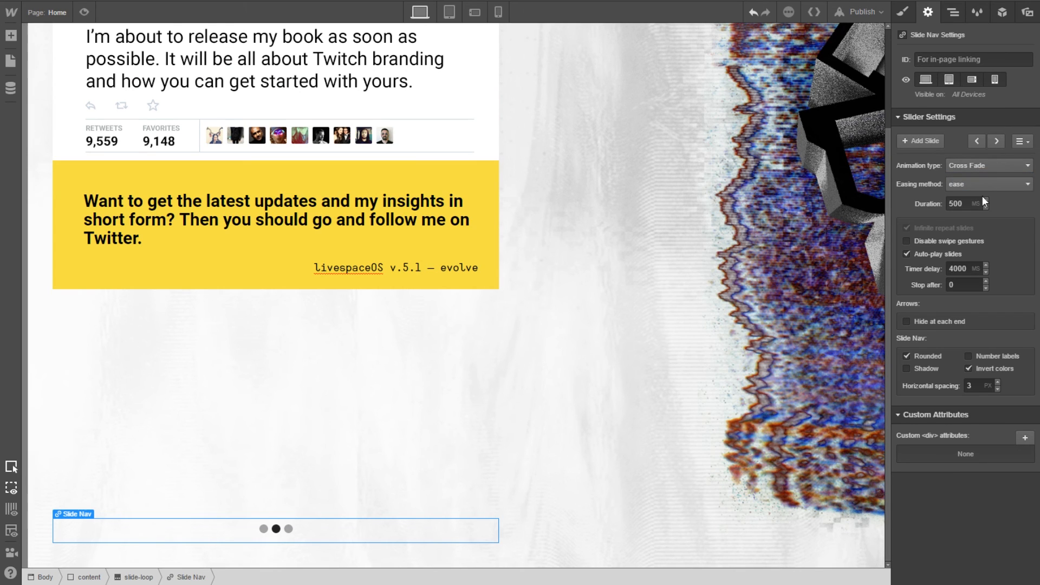
left_click(987, 165)
left_click(970, 201)
left_click(288, 529)
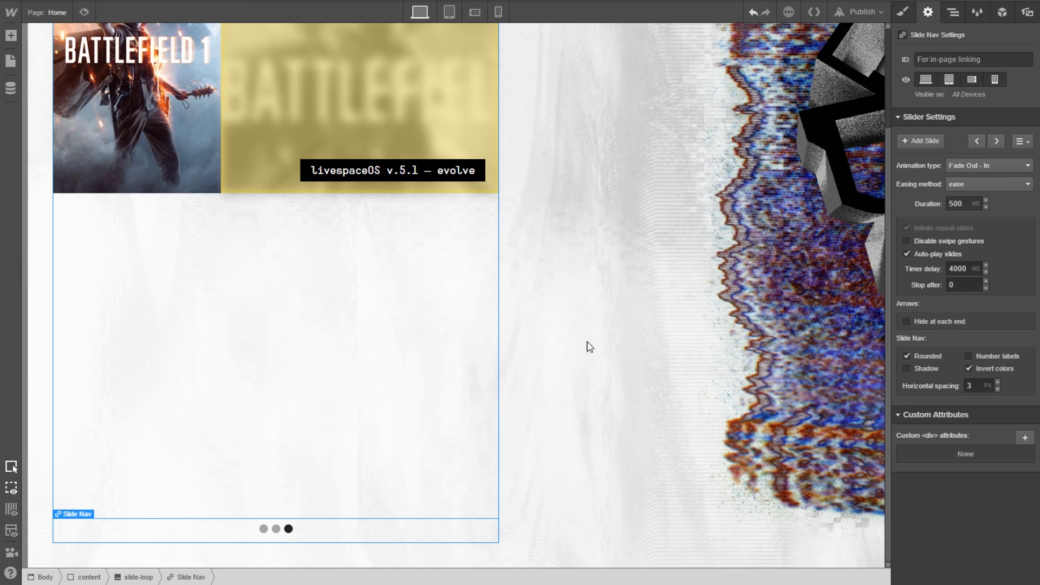
Try the Fade Over animation type and preview the change to the second slide
left_click(968, 165)
left_click(967, 215)
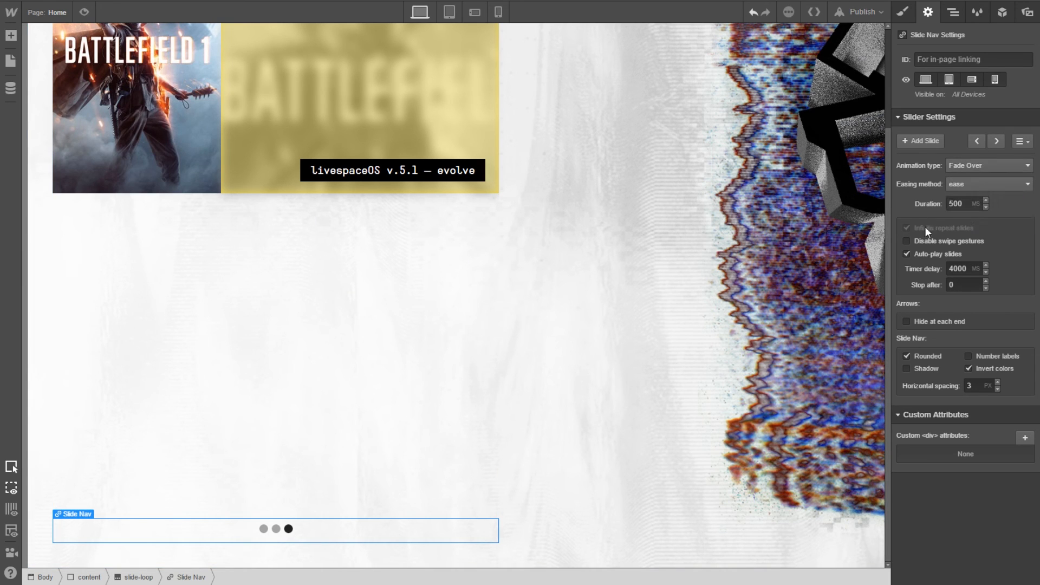
left_click(276, 529)
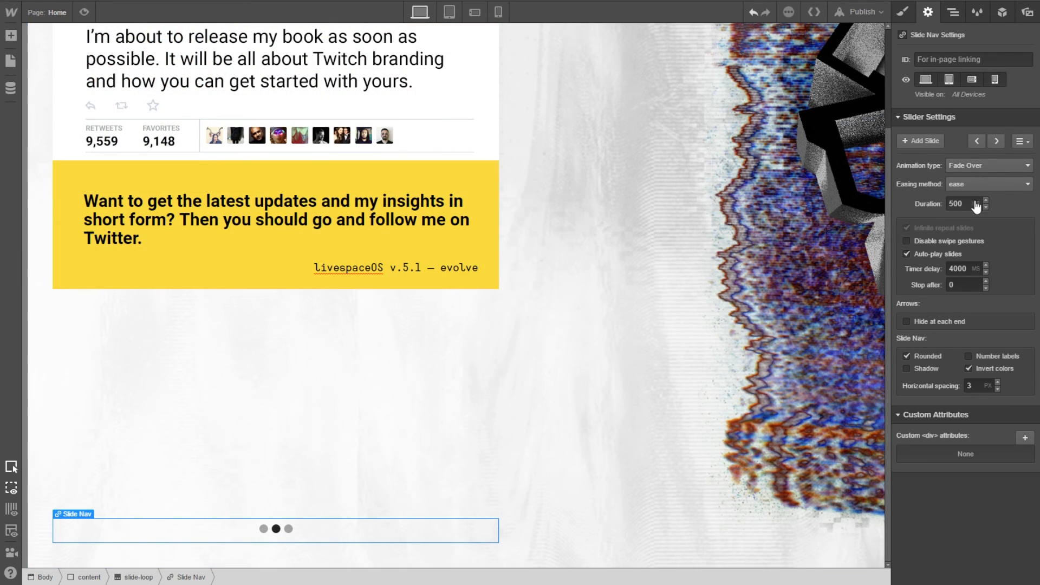
Preview the Slide Over animation across all three slides, and return the animation type to Slide
left_click(986, 166)
left_click(965, 225)
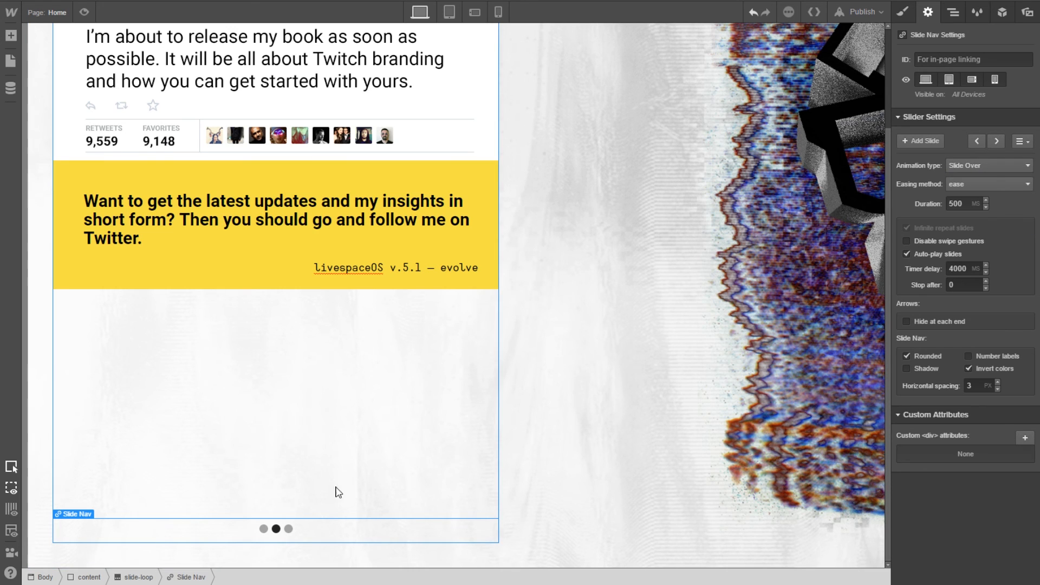
left_click(289, 529)
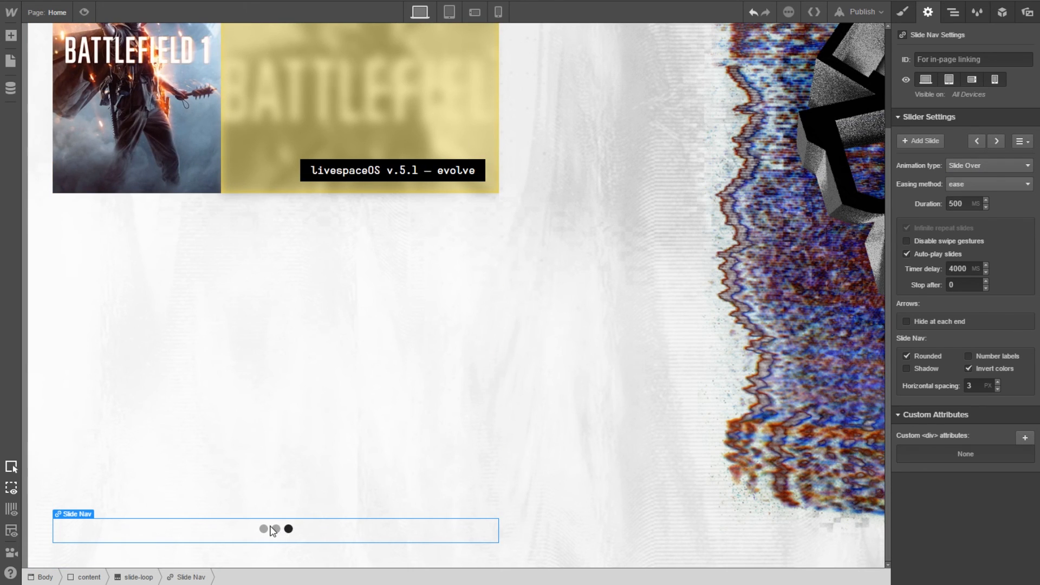
left_click(264, 530)
left_click(276, 529)
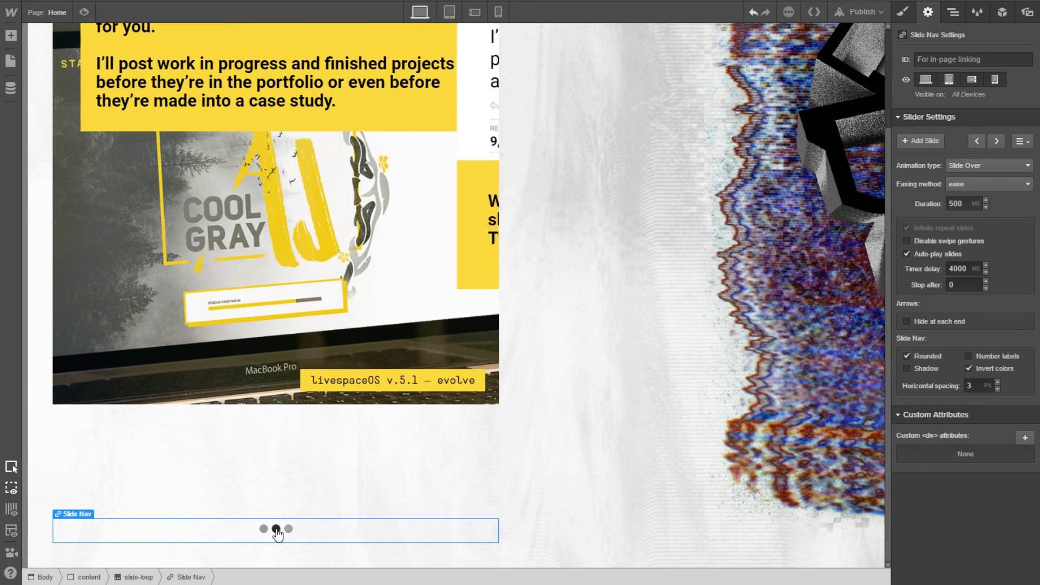
left_click(985, 167)
left_click(983, 177)
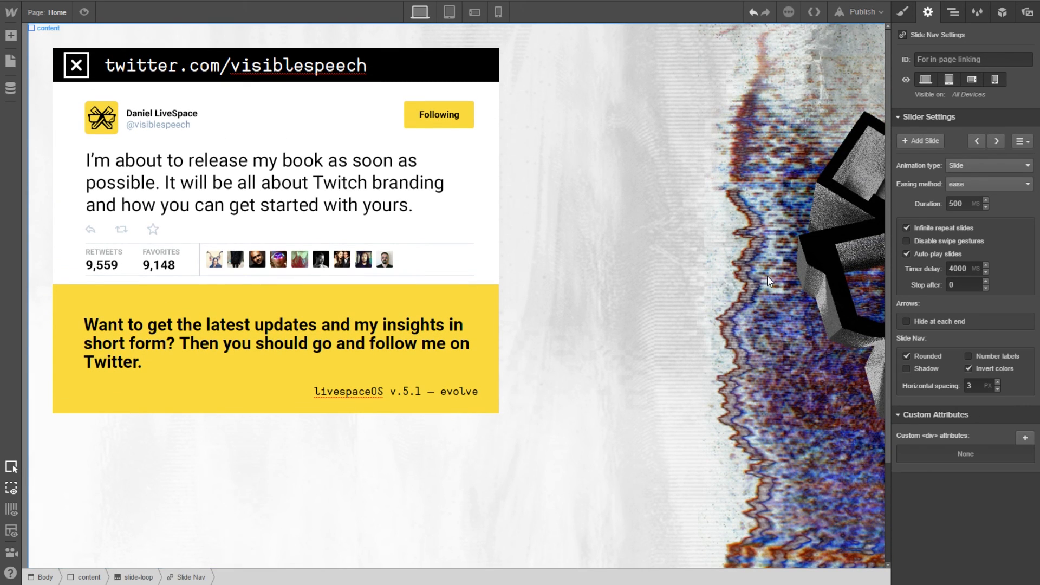
scroll(399, 304, "down", 3)
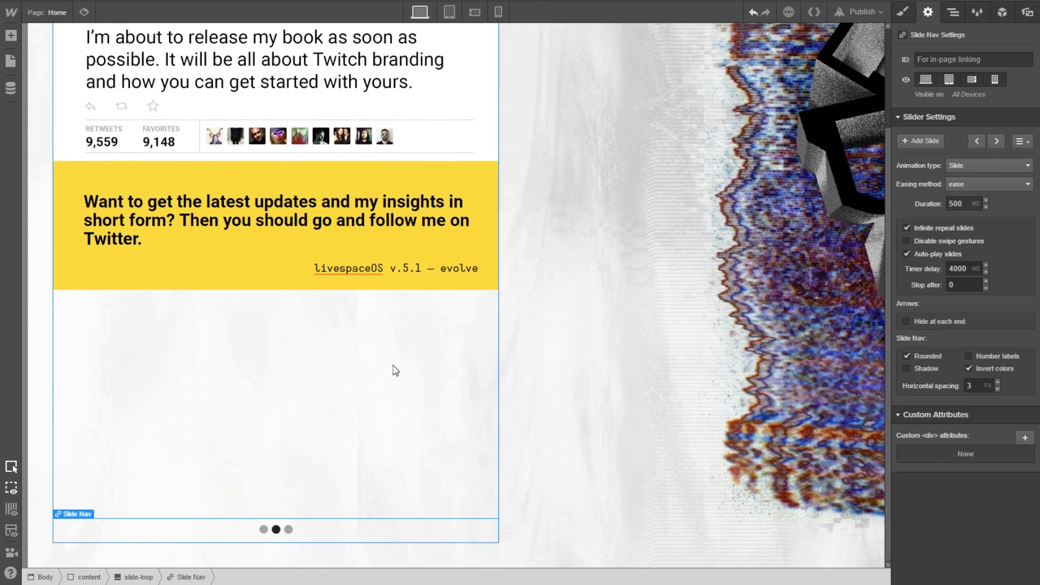
scroll(395, 367, "up", 3)
Select the slide-loop slider and add a fourth slide to it from its settings
left_click(951, 15)
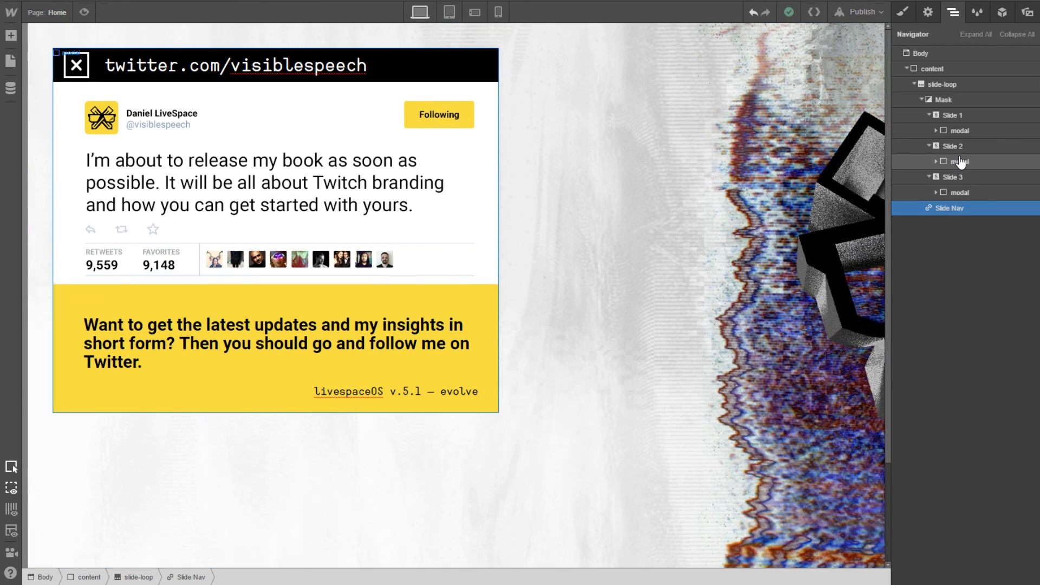
left_click(960, 177)
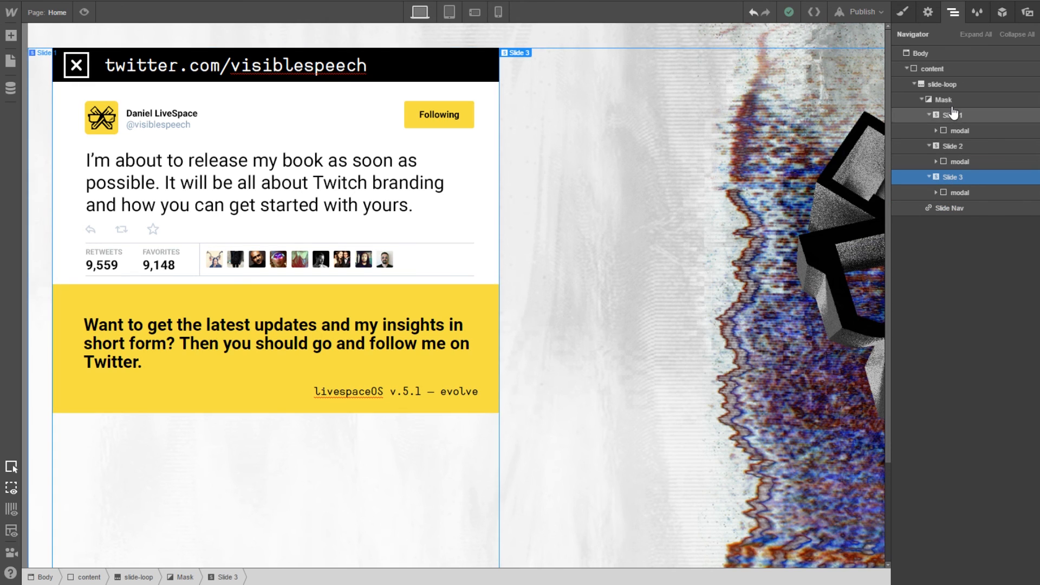
left_click(957, 88)
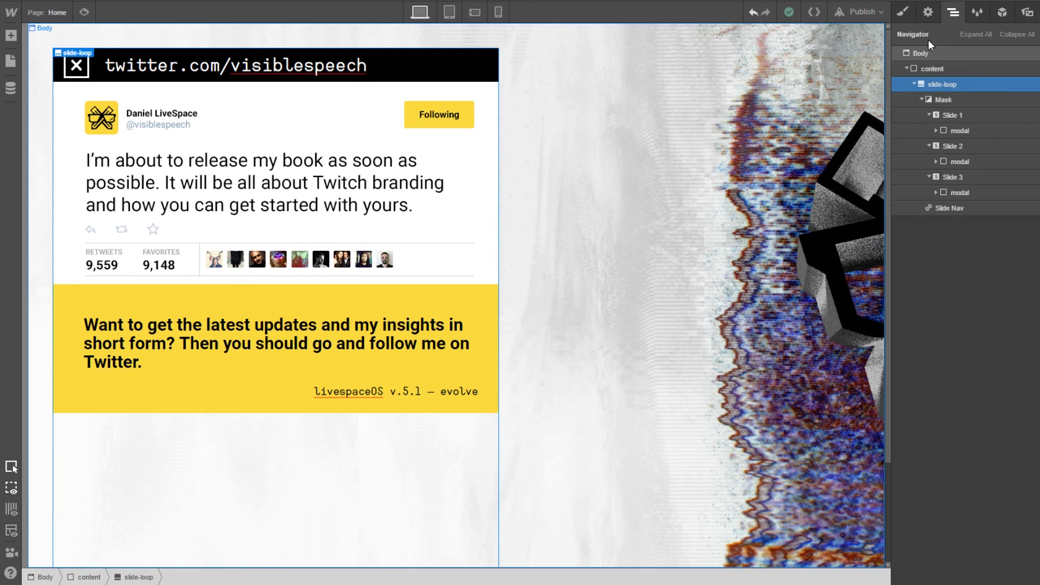
left_click(904, 13)
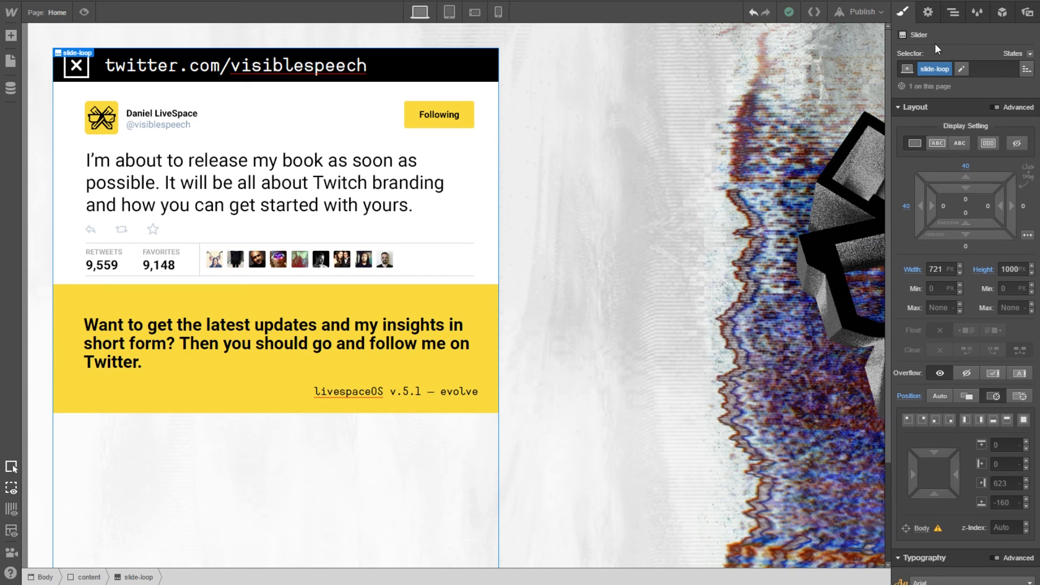
left_click(928, 12)
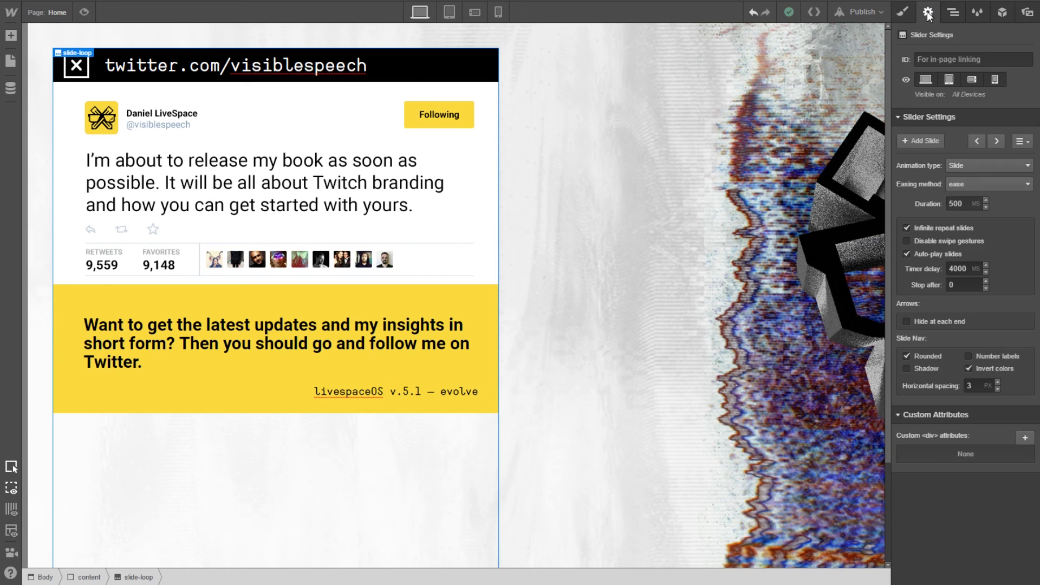
left_click(953, 12)
left_click(903, 12)
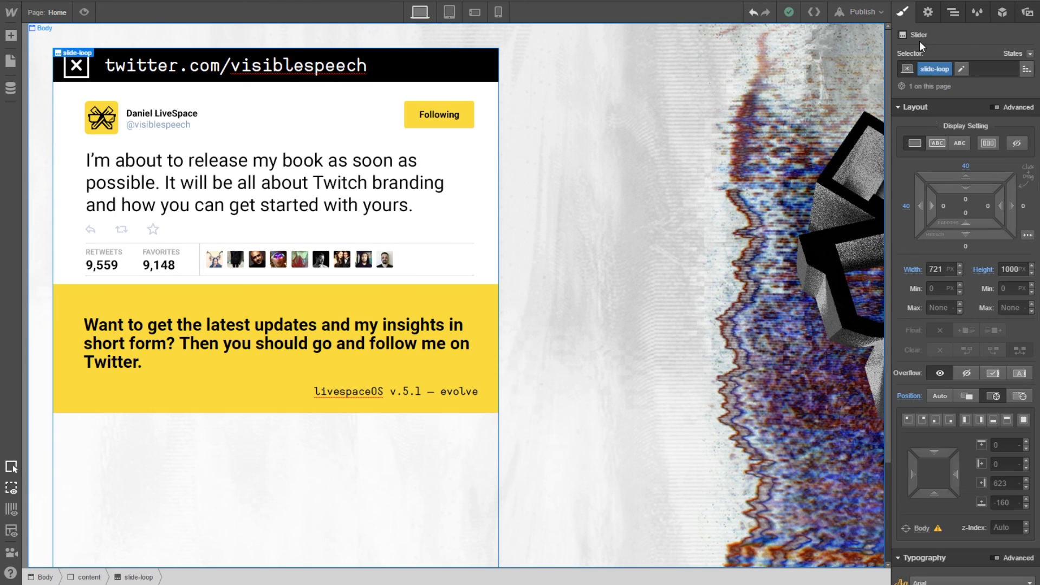
left_click(929, 14)
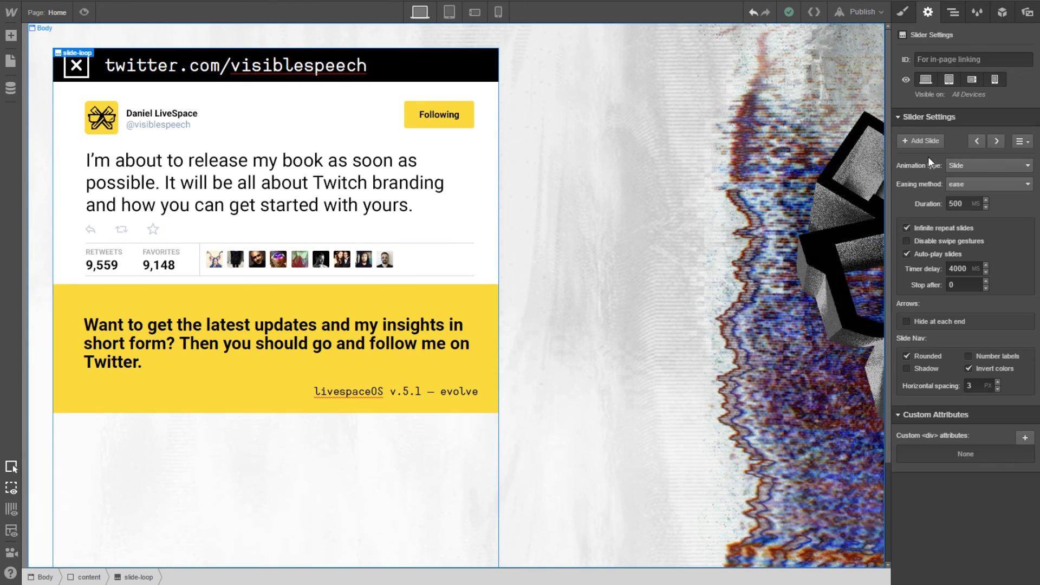
left_click(925, 143)
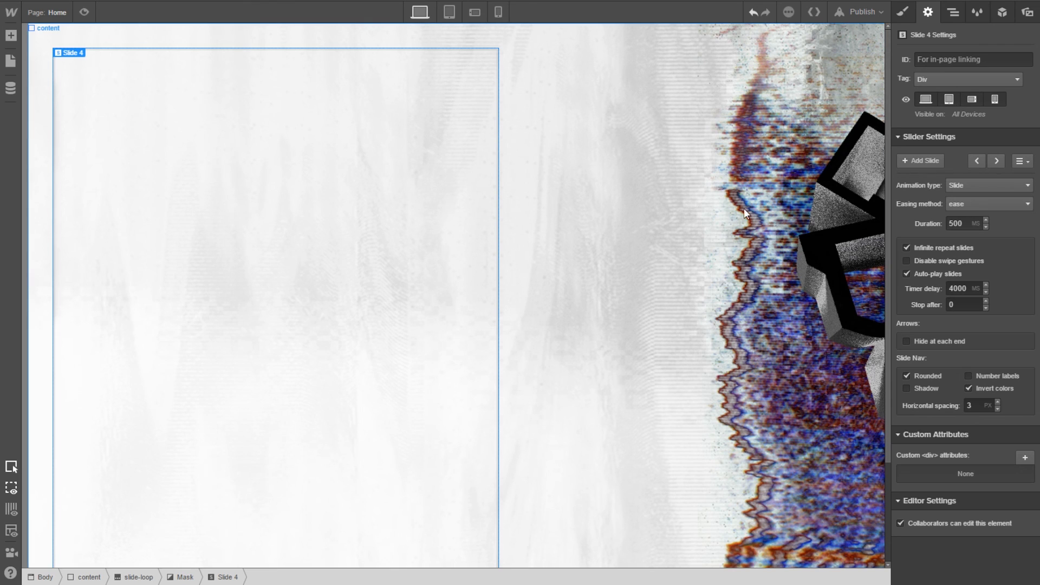
scroll(745, 253, "down", 1)
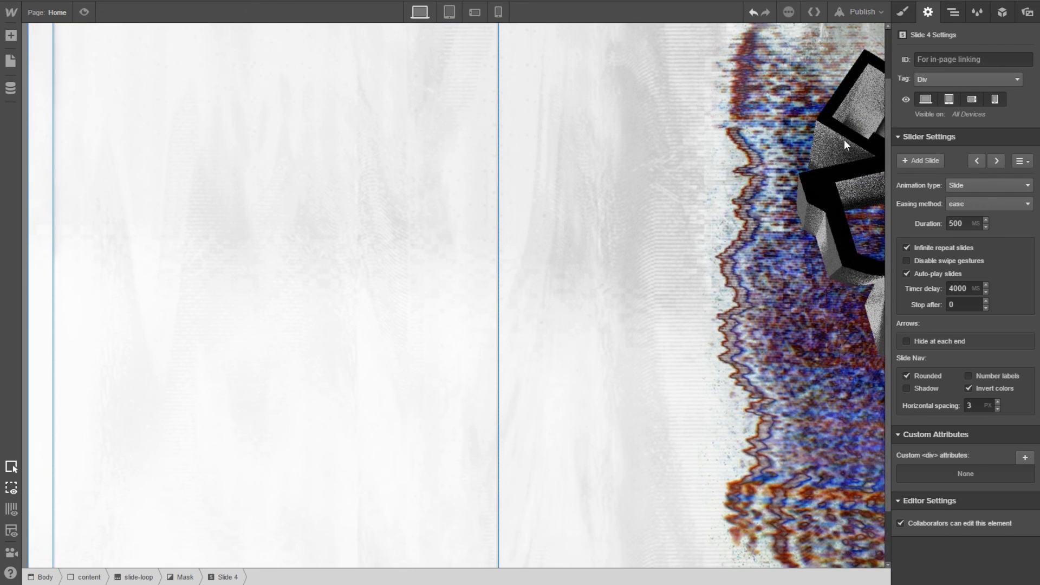
Copy the Twitter modal from Slide 2 into the empty Slide 4
left_click(912, 11)
left_click(952, 13)
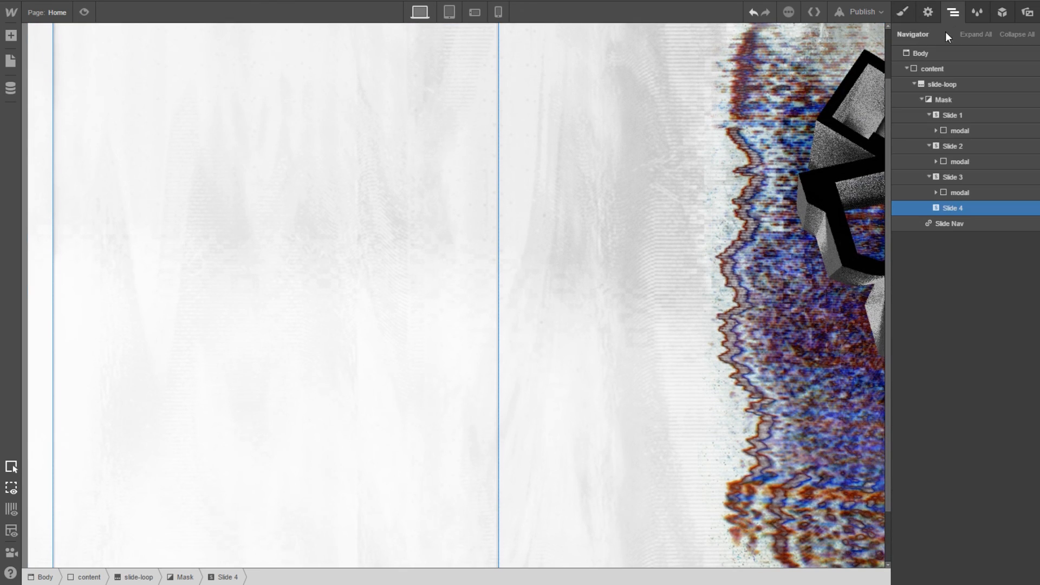
left_click(960, 193)
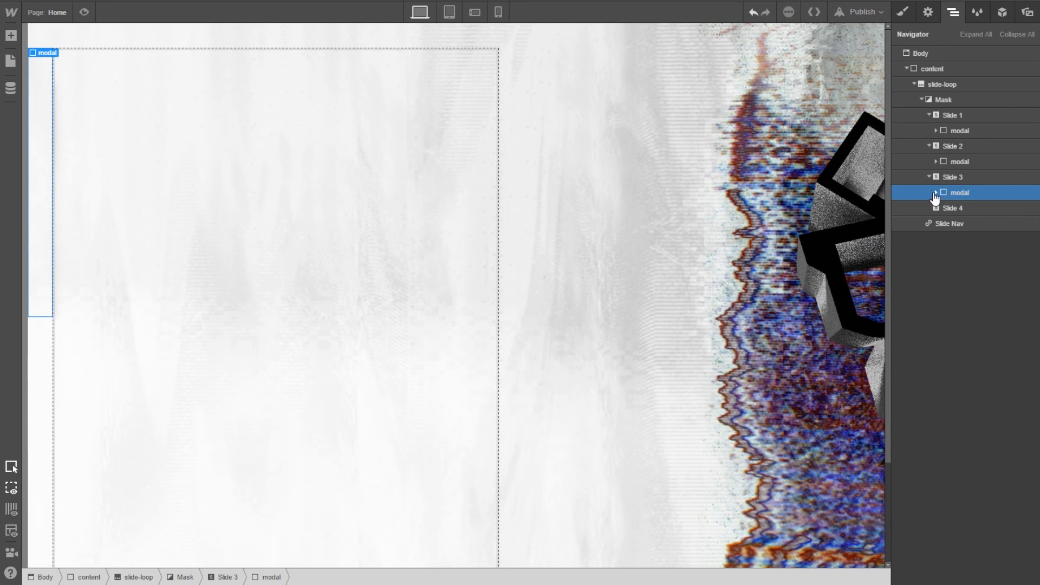
scroll(228, 371, "down", 3)
left_click(281, 529)
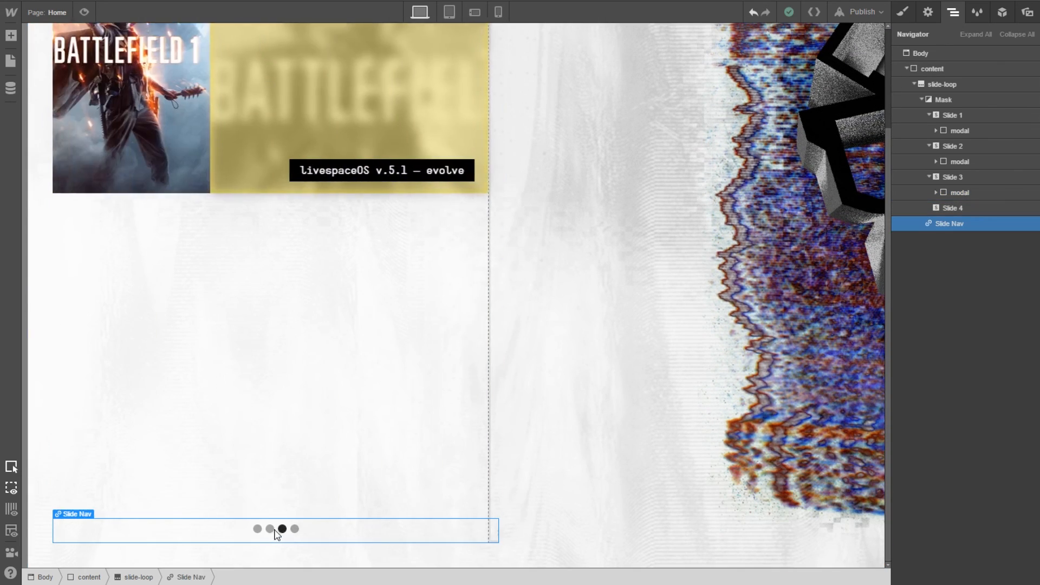
left_click(269, 530)
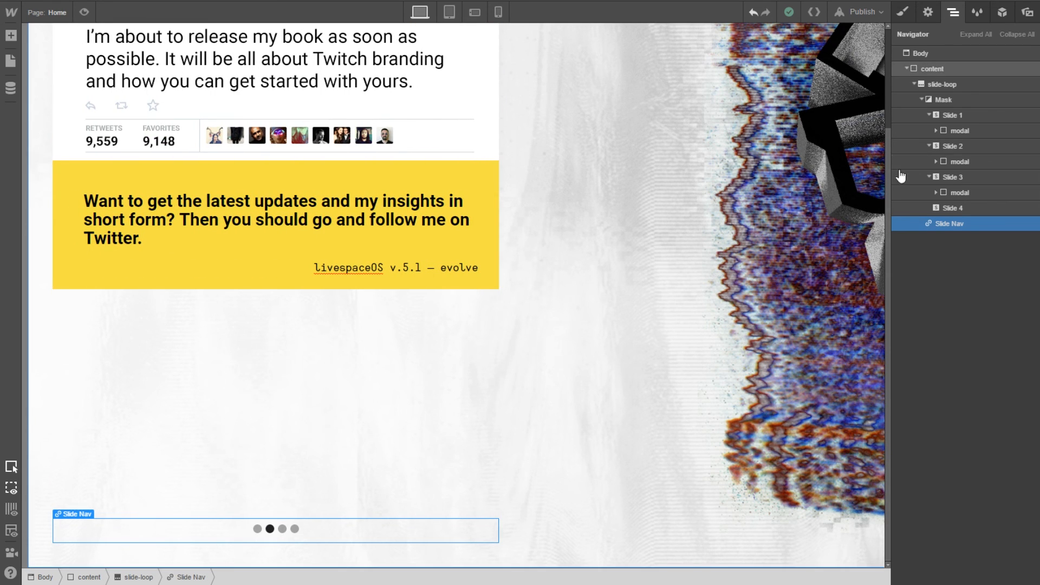
left_click(967, 161)
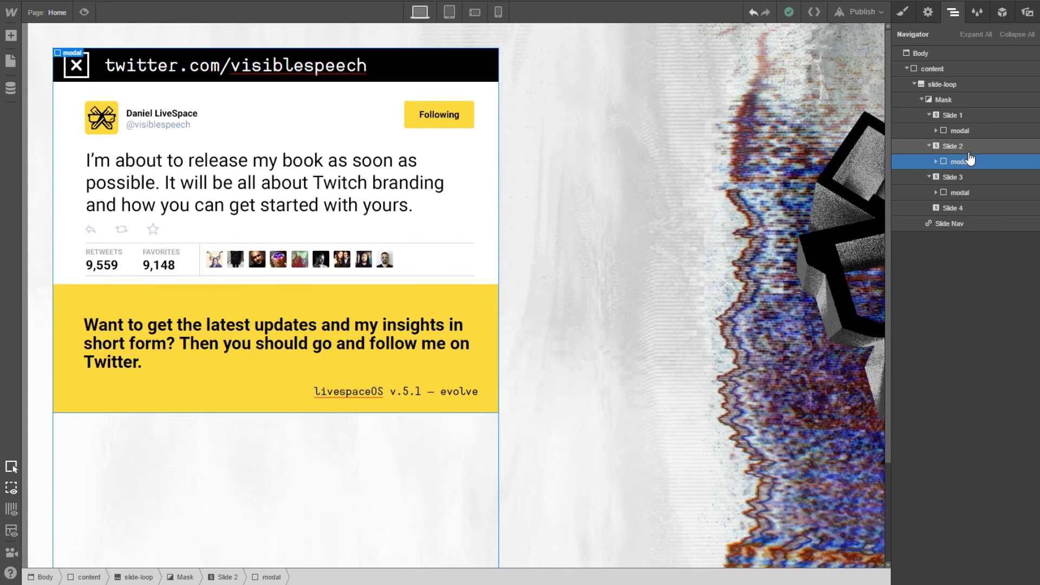
left_click_drag(969, 165, 970, 213)
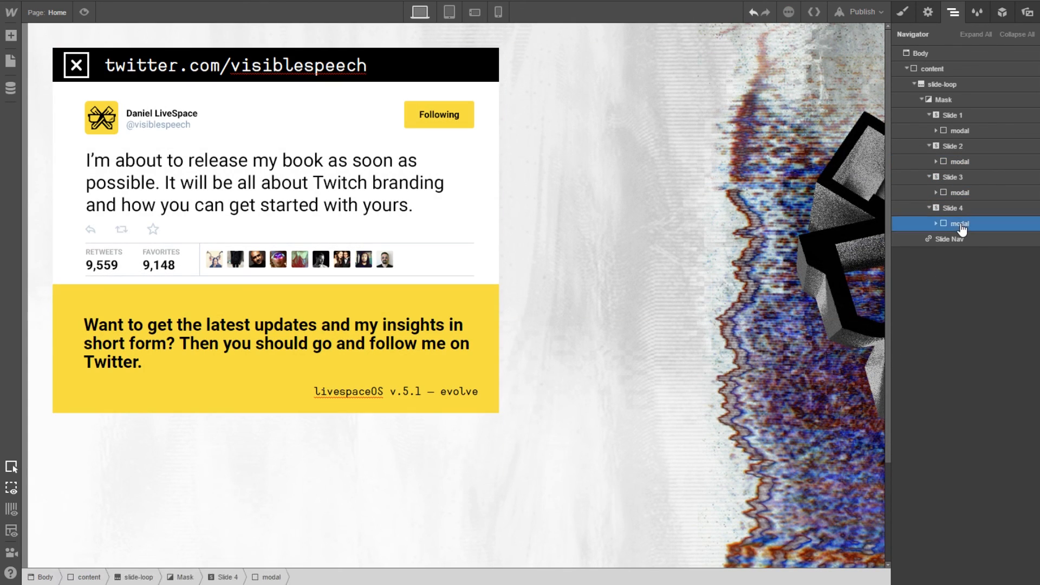
scroll(304, 536, "down", 2)
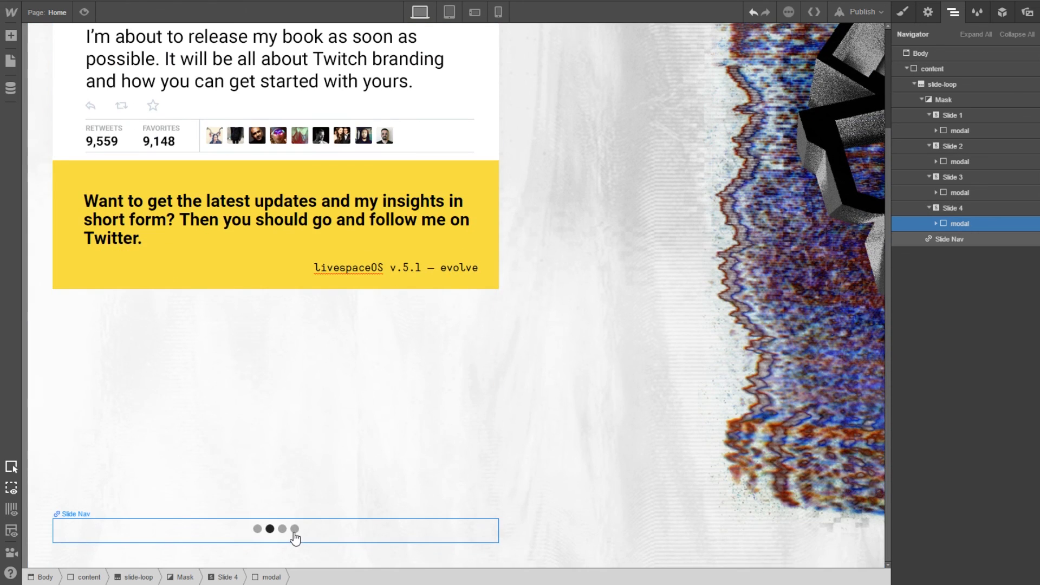
Show Slide 4 and delete the tweet image from its twitter-modal
left_click(295, 535)
scroll(267, 293, "up", 2)
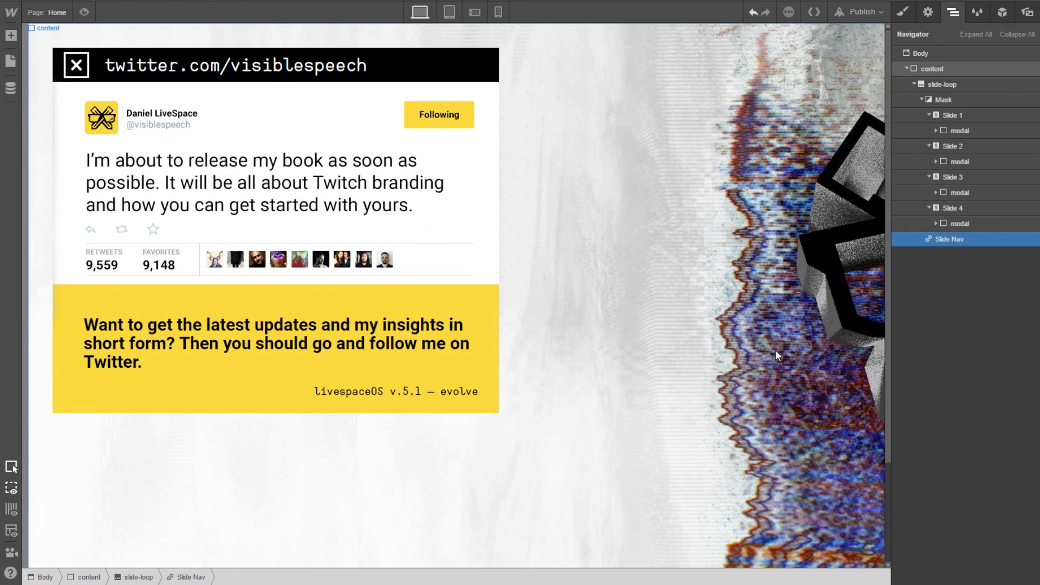
left_click(936, 223)
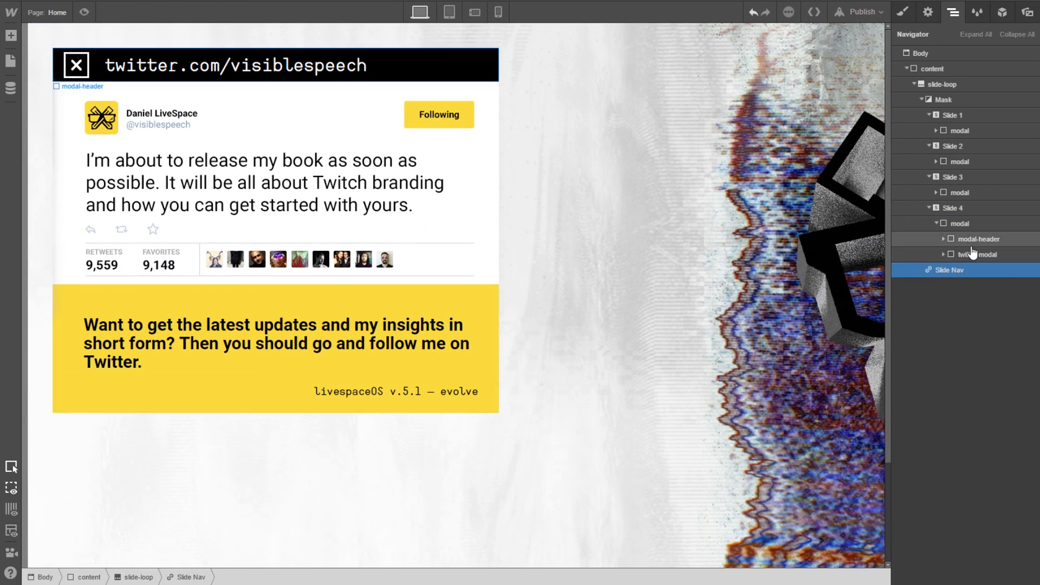
left_click(969, 239)
left_click(944, 254)
left_click(958, 270)
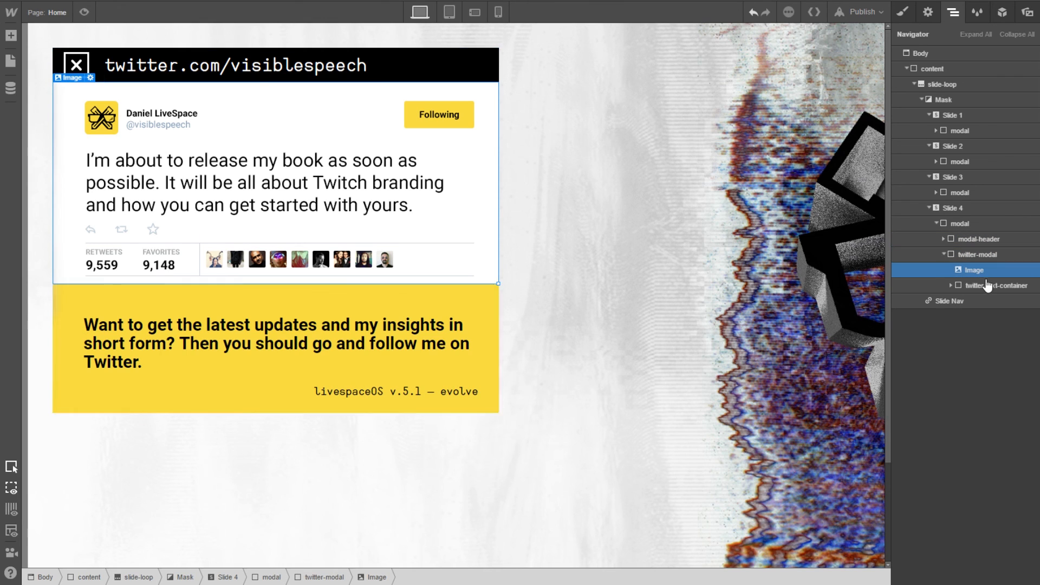
key("Delete")
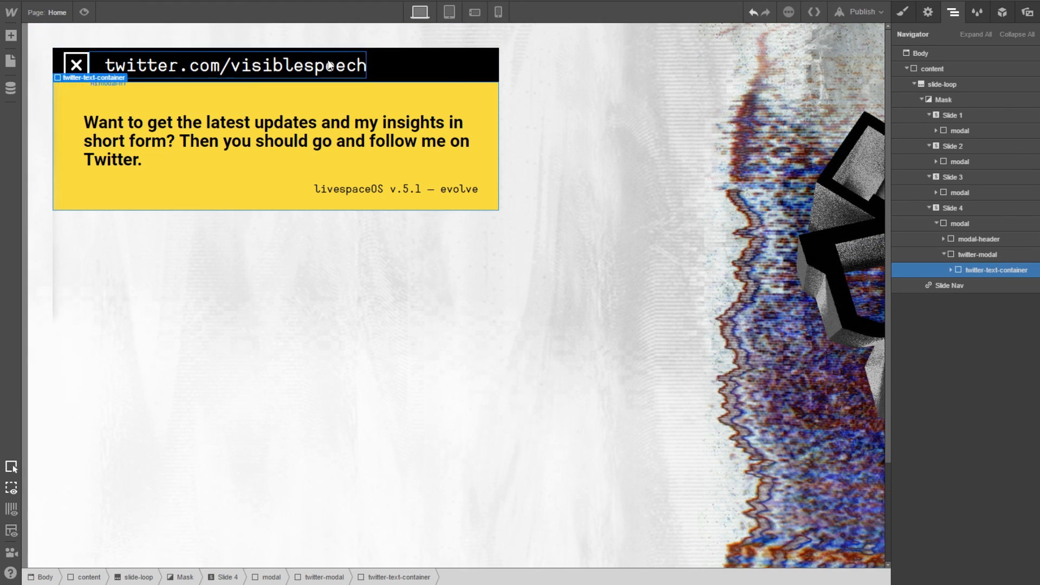
Change the Slide 4 modal heading to "twitch.livespace.se"
double_click(282, 65)
left_click(282, 66)
triple_click(178, 66)
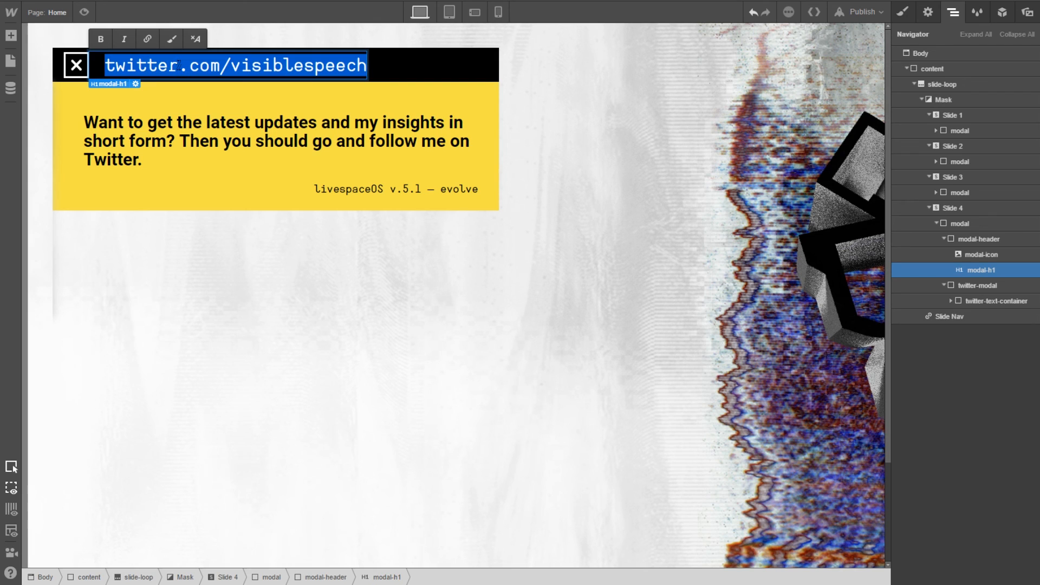
type("twitch")
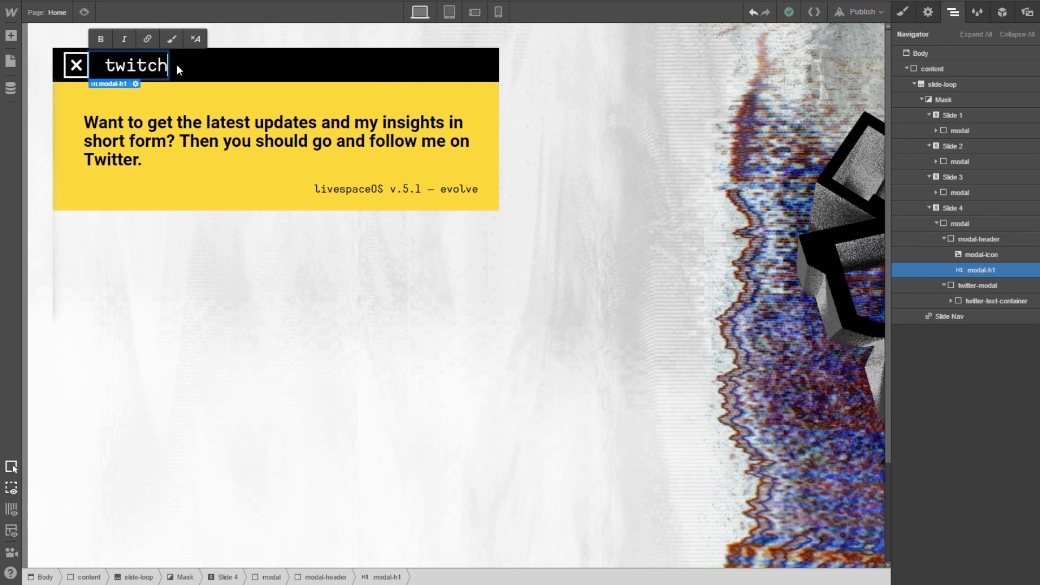
key("BackSpace")
key("BackSpace")
key("BackSpace")
type("tch.livespace.se")
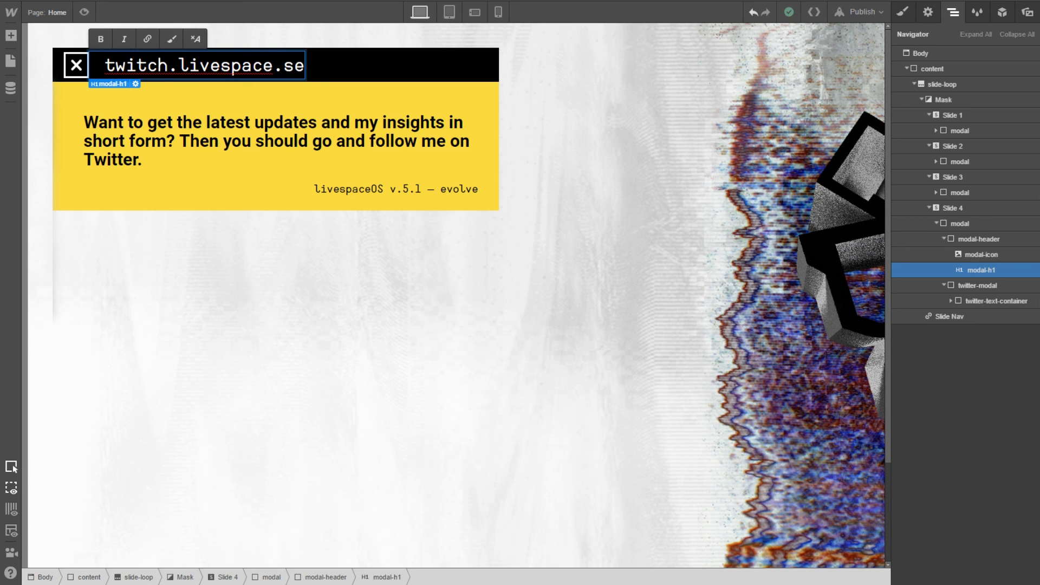
Switch to Photoshop, display the Slide 4 group instead of Slide 3, and copy its full body text
left_click(159, 130)
double_click(160, 137)
left_click(161, 157)
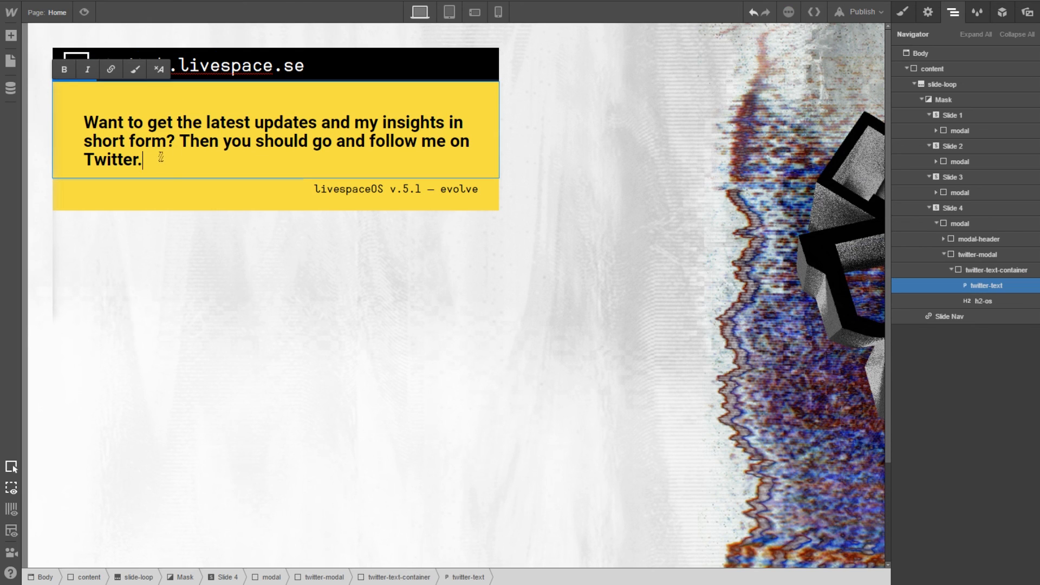
left_click(277, 584)
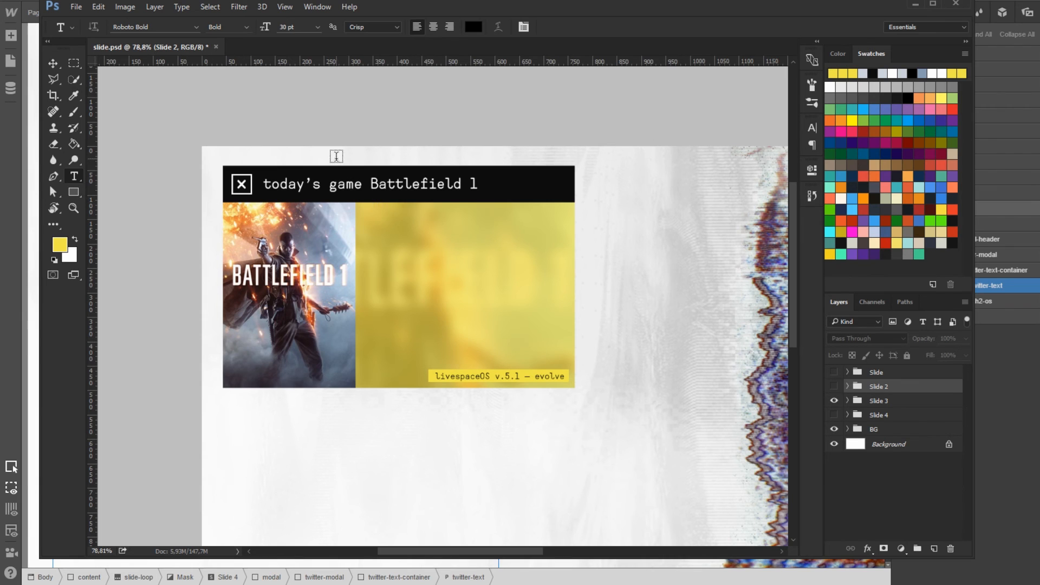
left_click(835, 401)
left_click(834, 415)
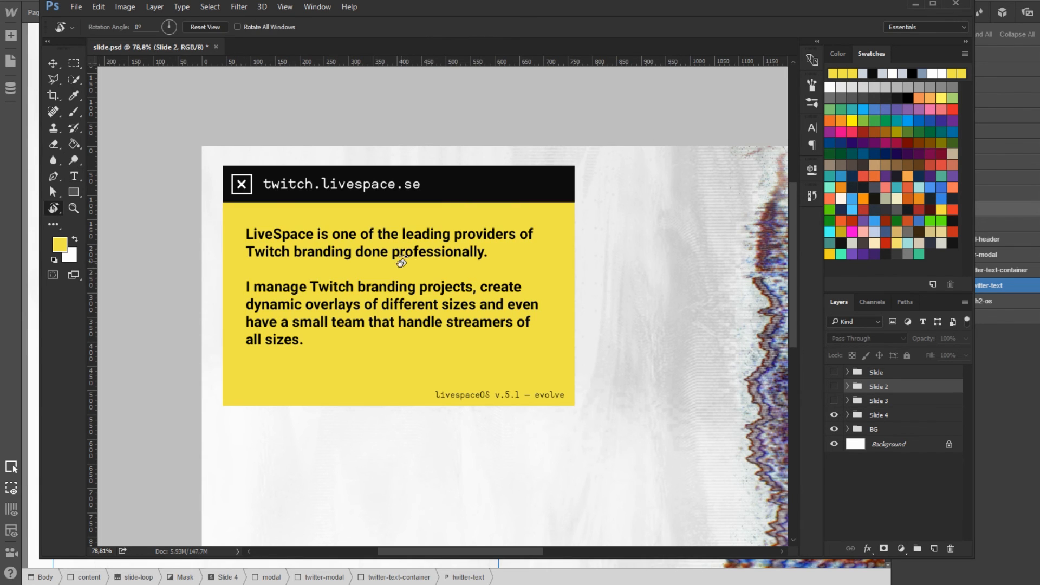
left_click(371, 247)
key("ctrl+a")
key("ctrl+c")
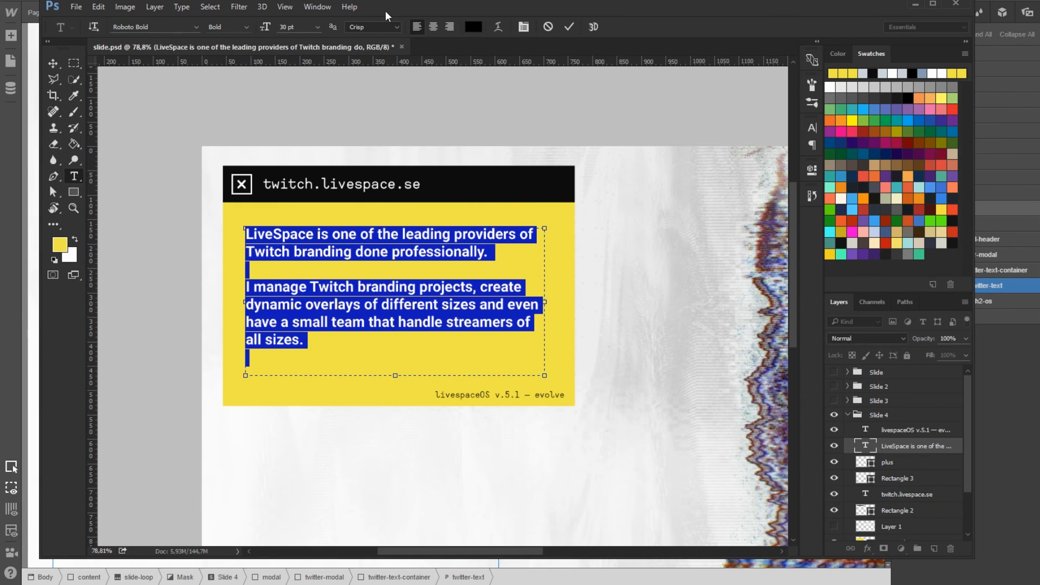
Switch back to Webflow and replace the Slide 4 paragraph with the copied LiveSpace Twitch branding text
key("alt+Tab")
triple_click(242, 122)
key("ctrl+v")
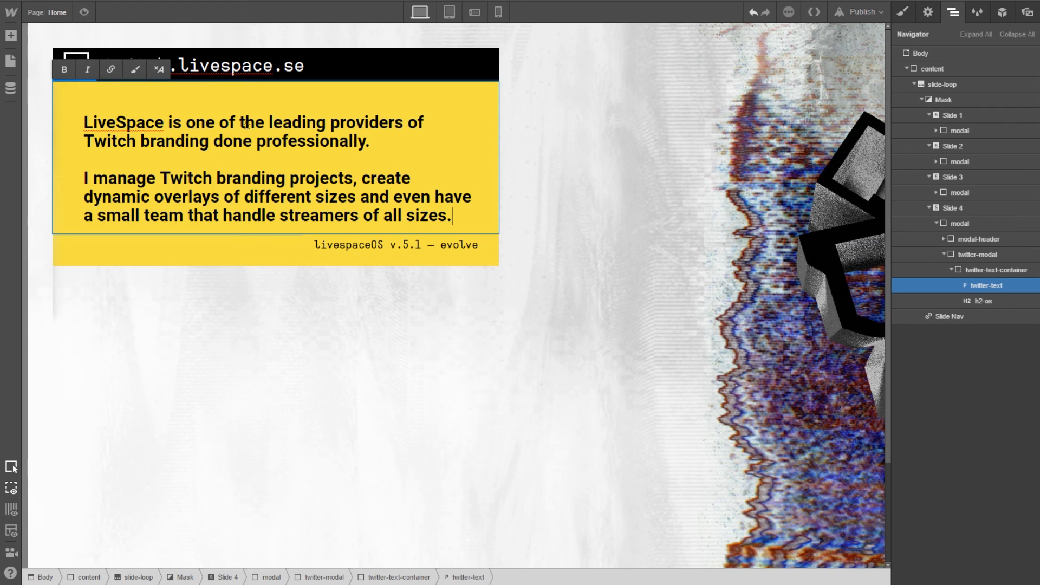
left_click(538, 174)
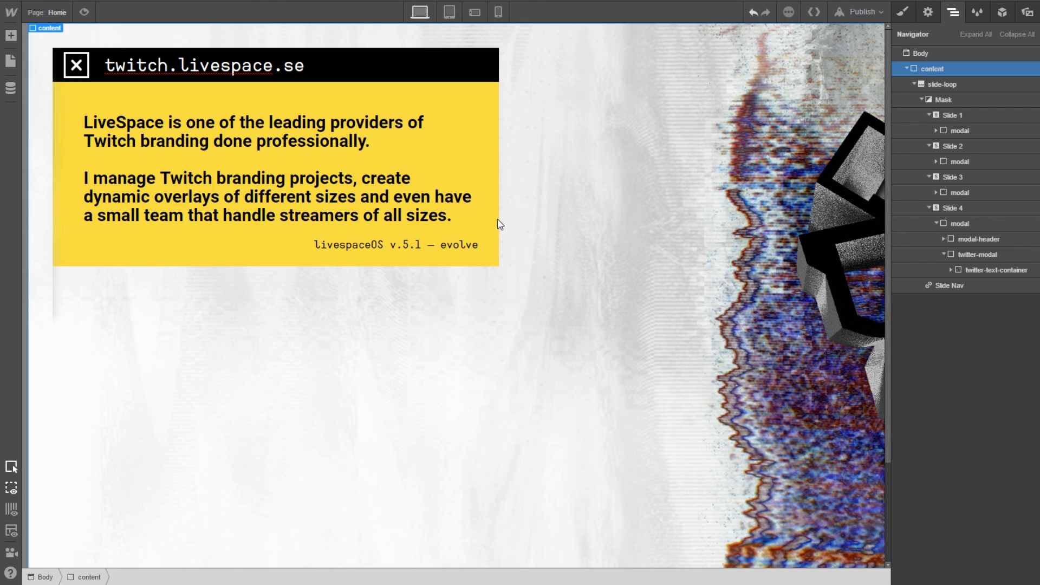
left_click(985, 273)
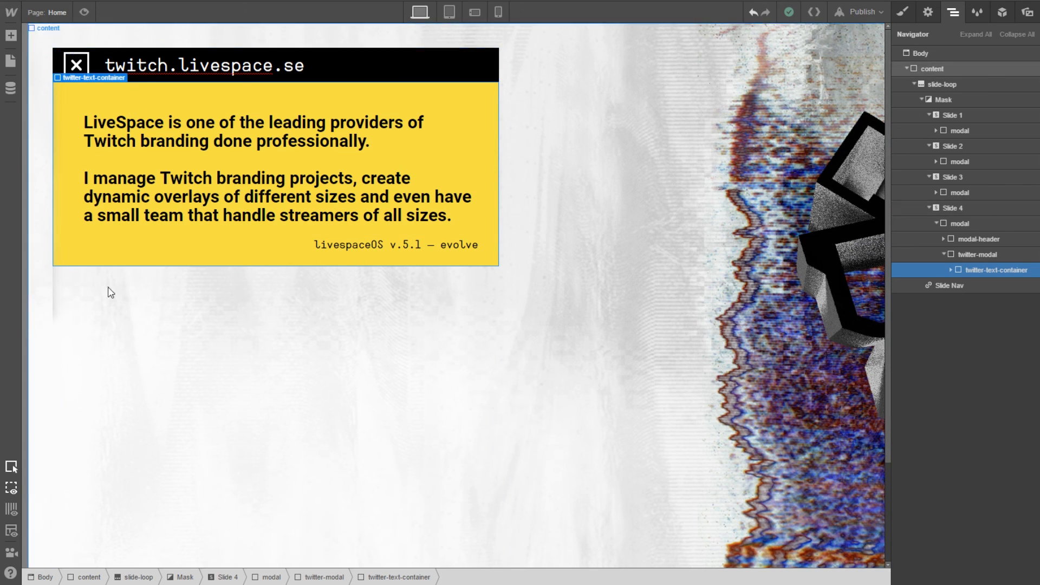
left_click(912, 17)
left_click(925, 14)
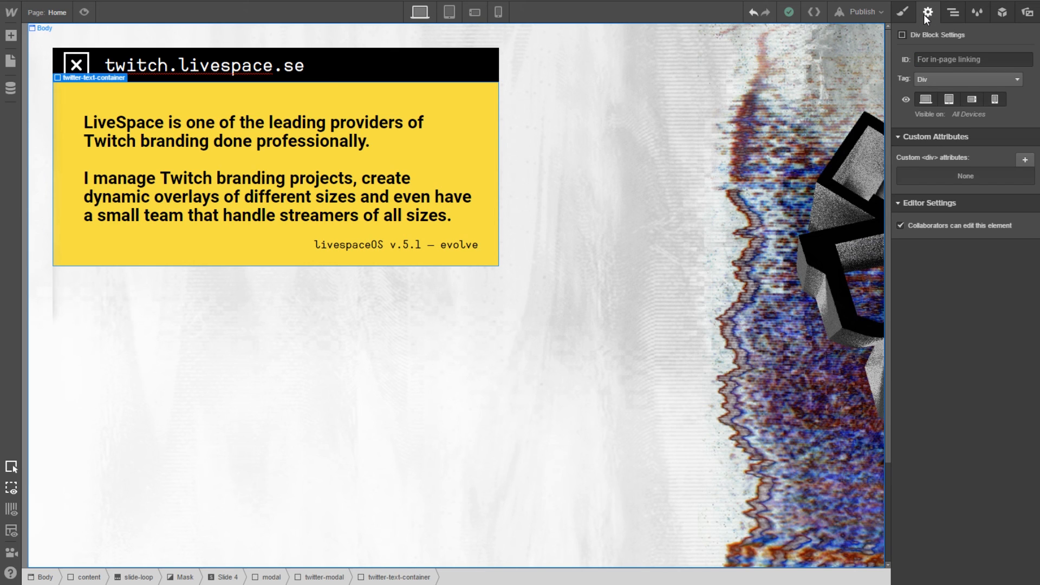
left_click(948, 14)
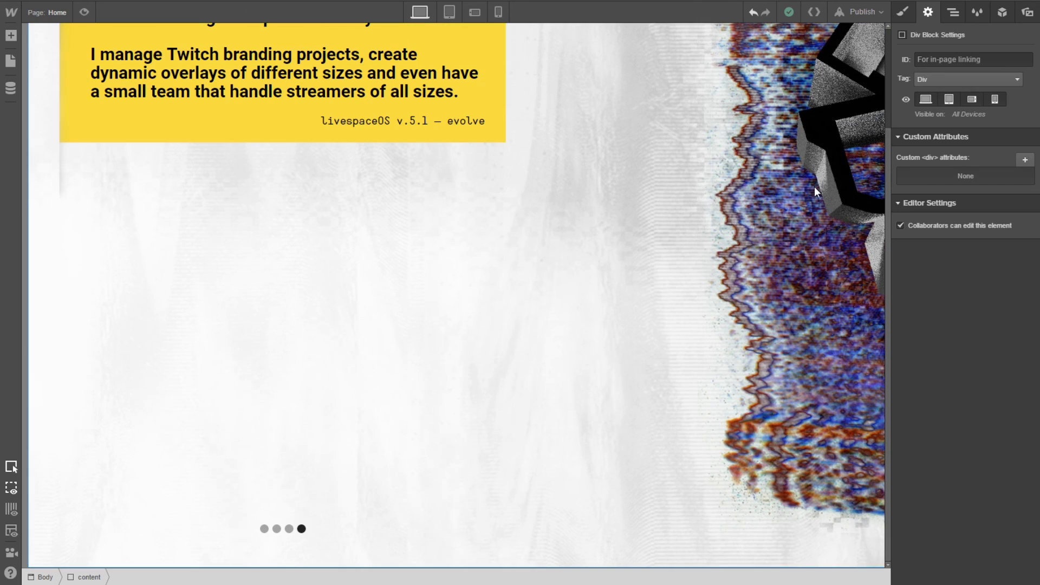
scroll(471, 382, "up", 1)
scroll(470, 382, "down", 1)
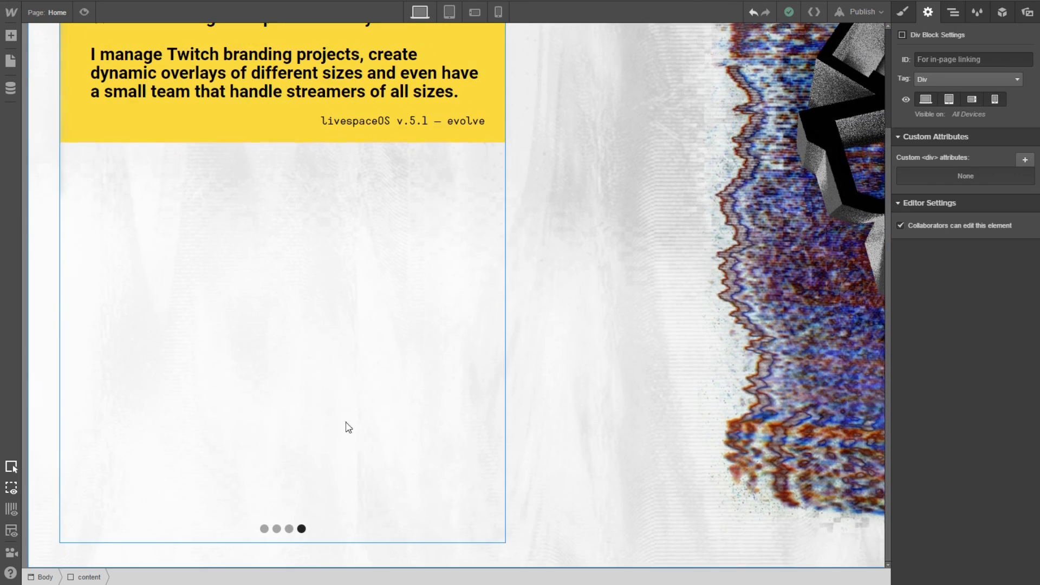
Step through all four slides of the slider to review their content
left_click(283, 530)
left_click(276, 529)
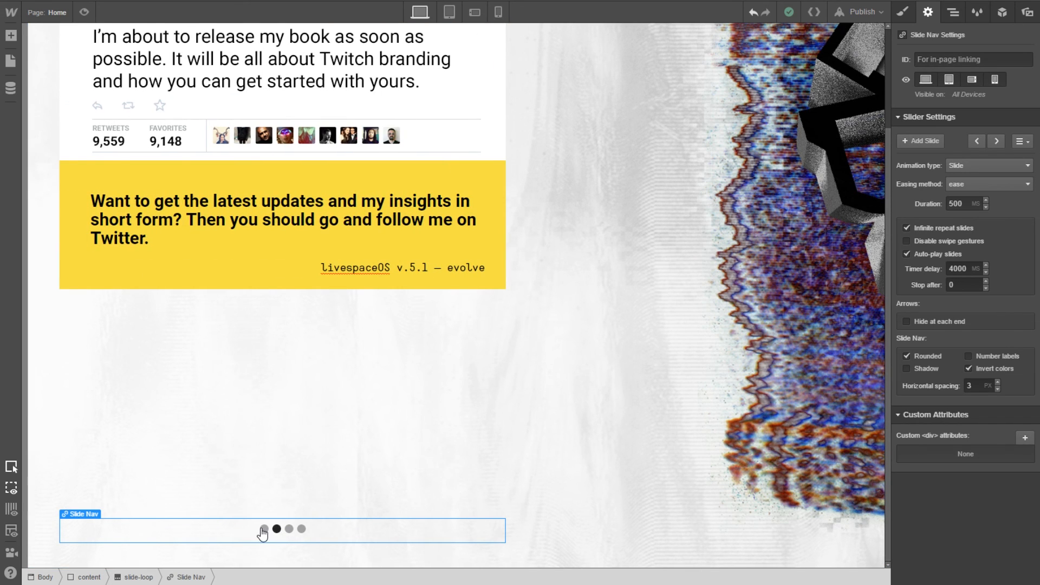
left_click(263, 530)
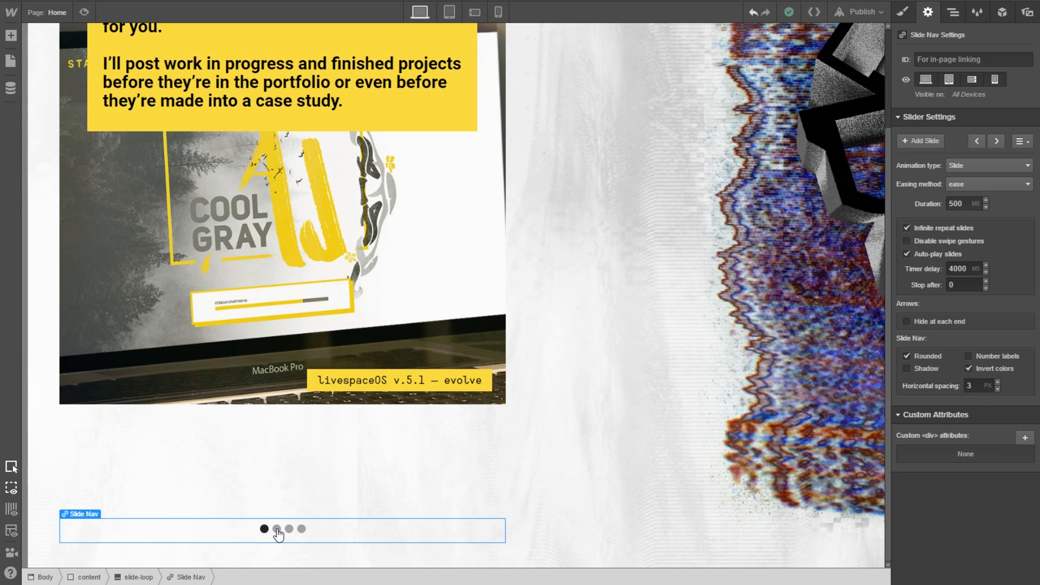
left_click(277, 530)
left_click(289, 529)
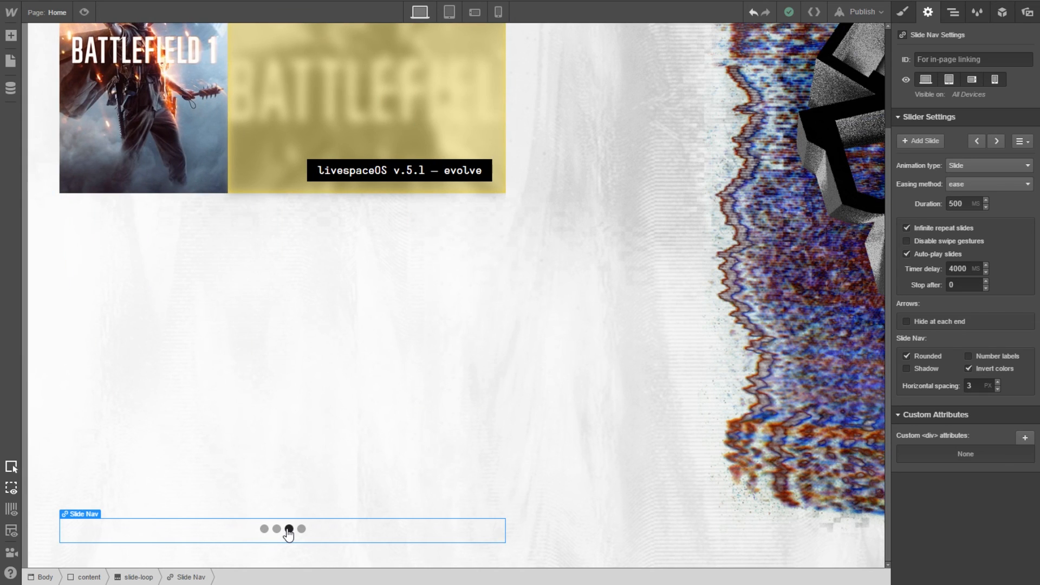
left_click(301, 529)
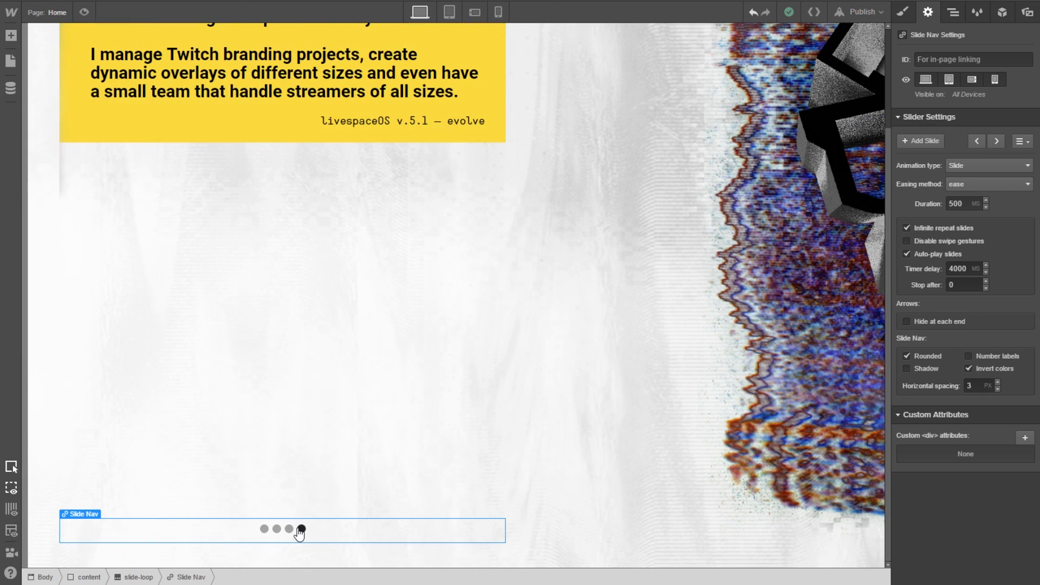
scroll(179, 317, "up", 2)
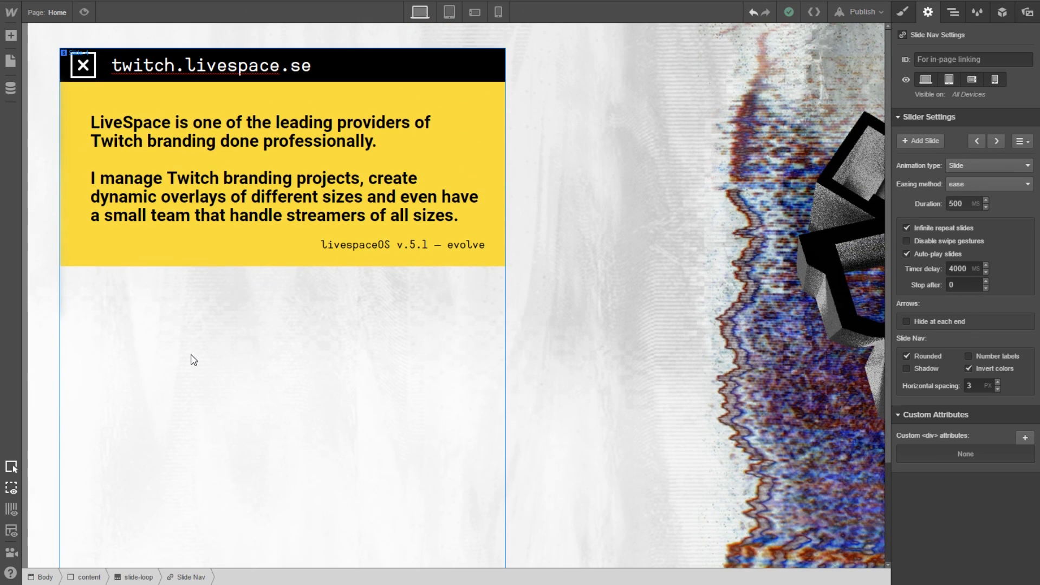
scroll(195, 361, "down", 2)
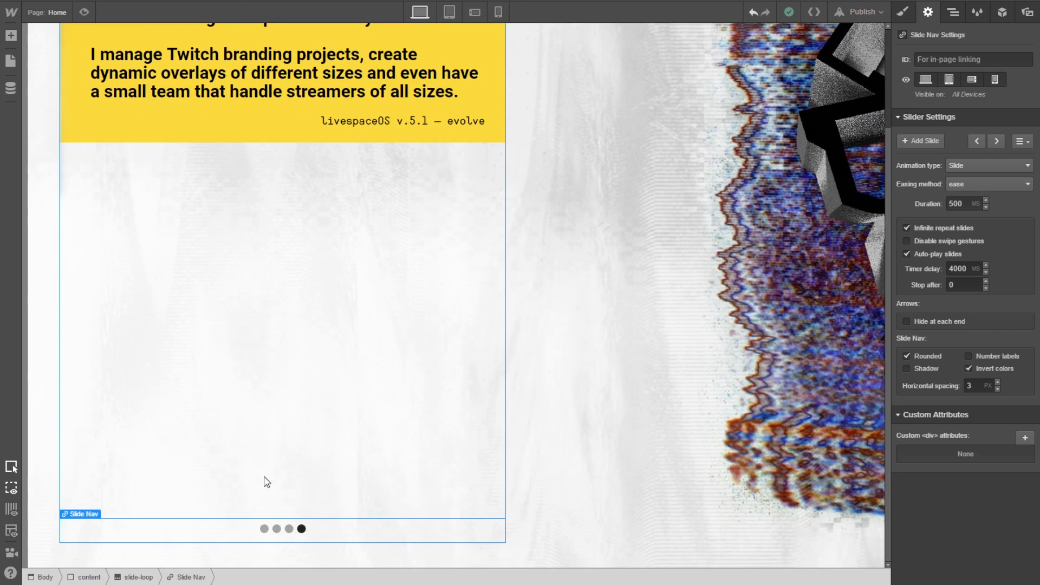
Select the box-art-blur dynamic item on the today's game slide and set its overflow to hidden
left_click(289, 529)
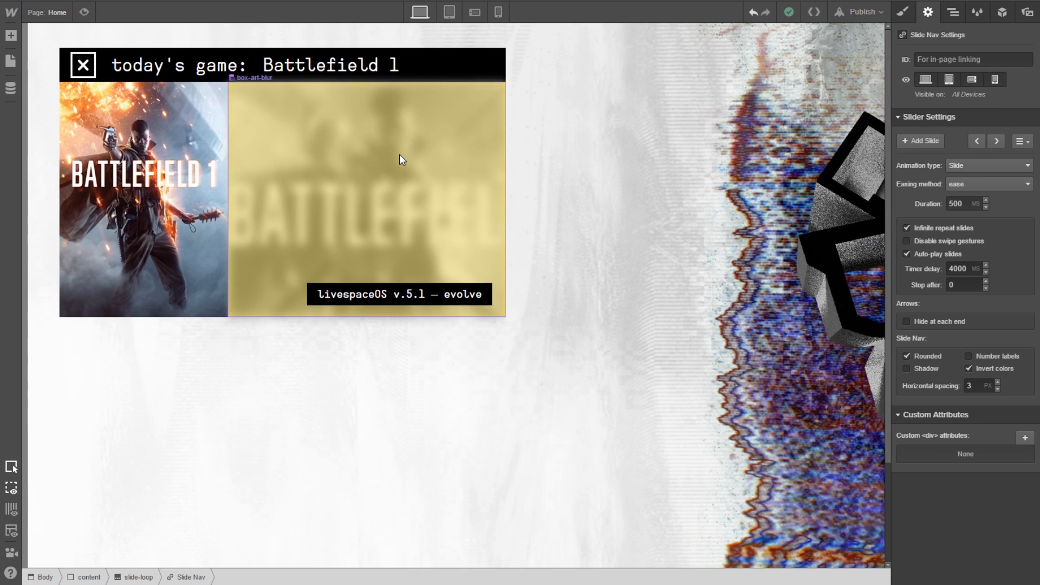
left_click(399, 157)
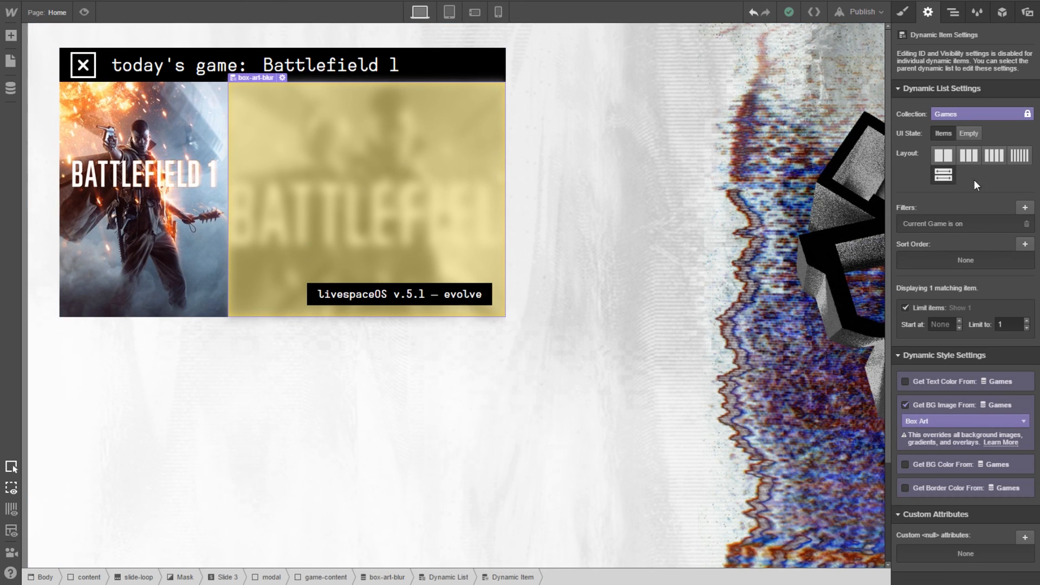
left_click(953, 12)
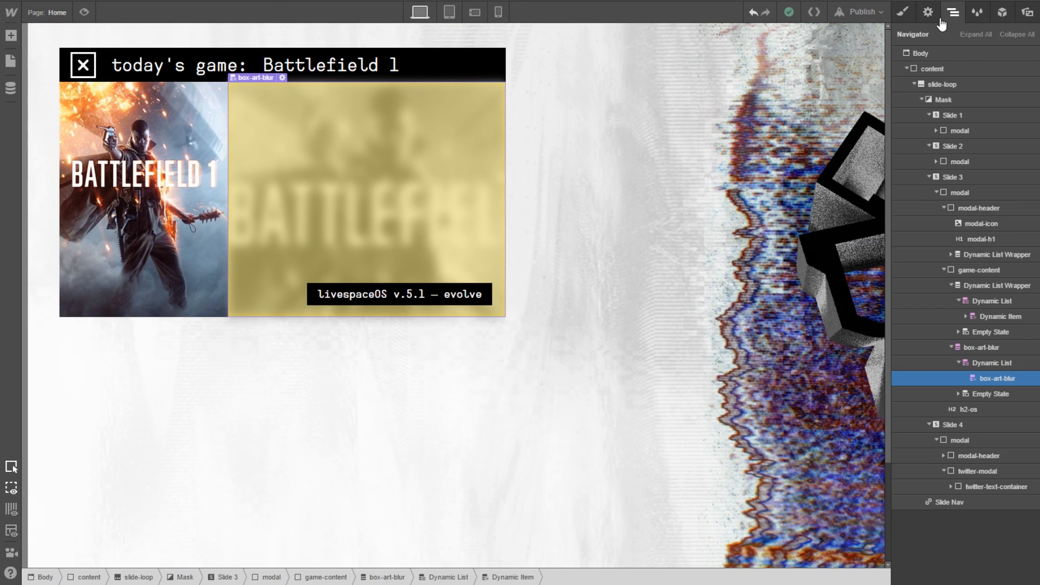
left_click(902, 13)
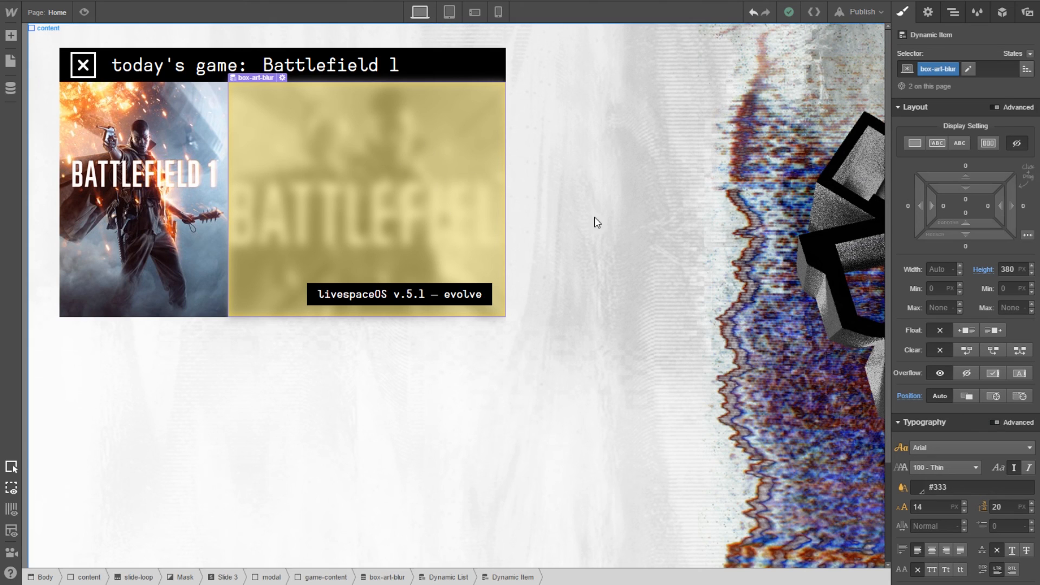
left_click(967, 375)
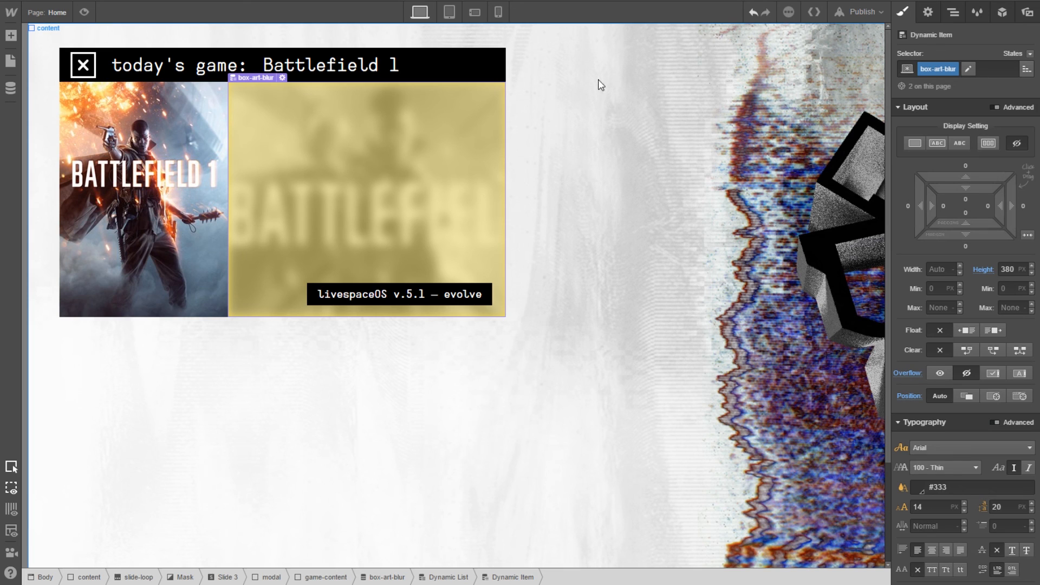
Switch the slider to Slide 4 and check its finished Twitch modal
scroll(371, 397, "down", 3)
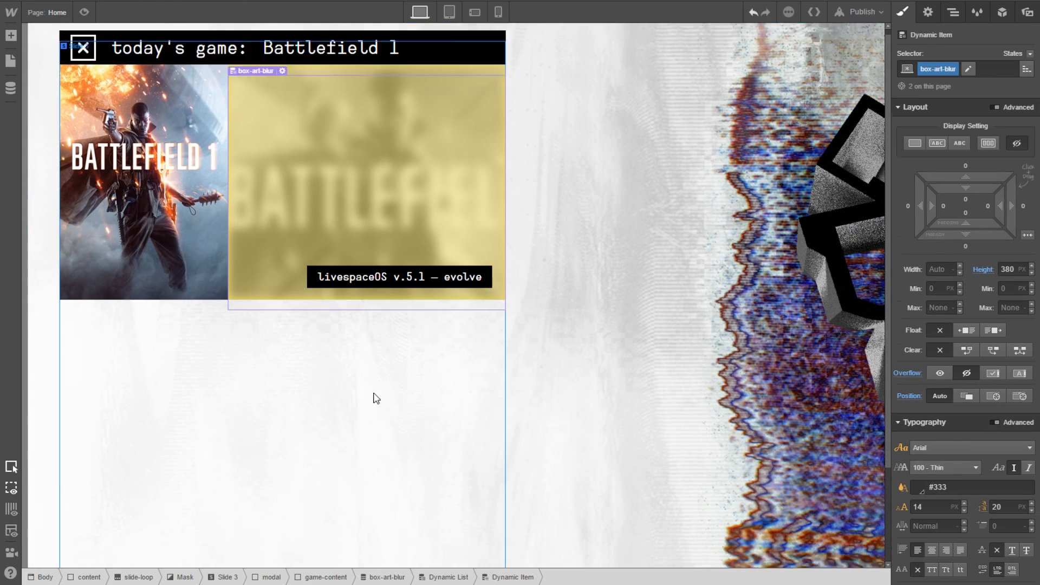
left_click(301, 530)
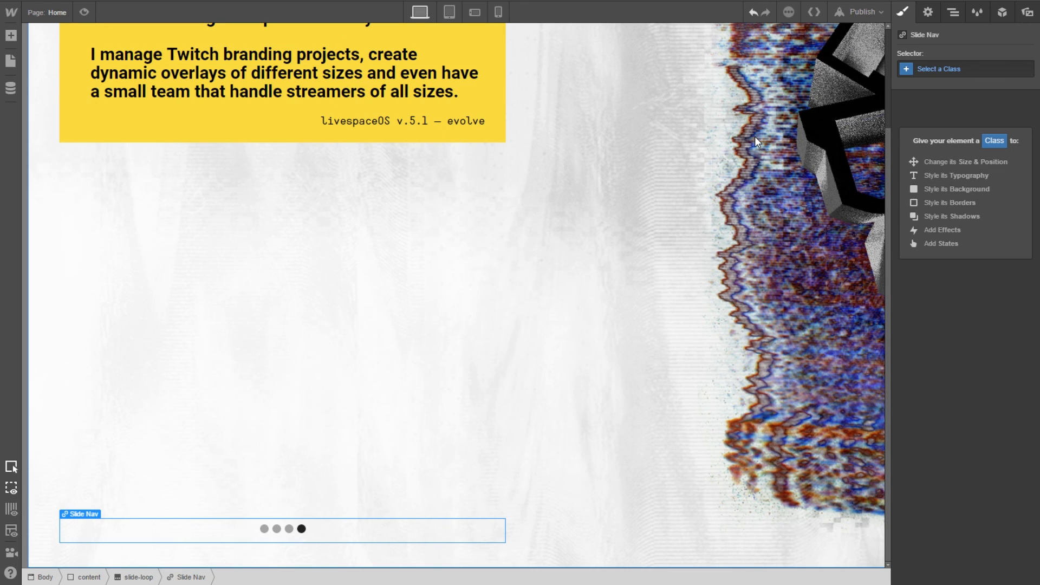
scroll(606, 104, "up", 3)
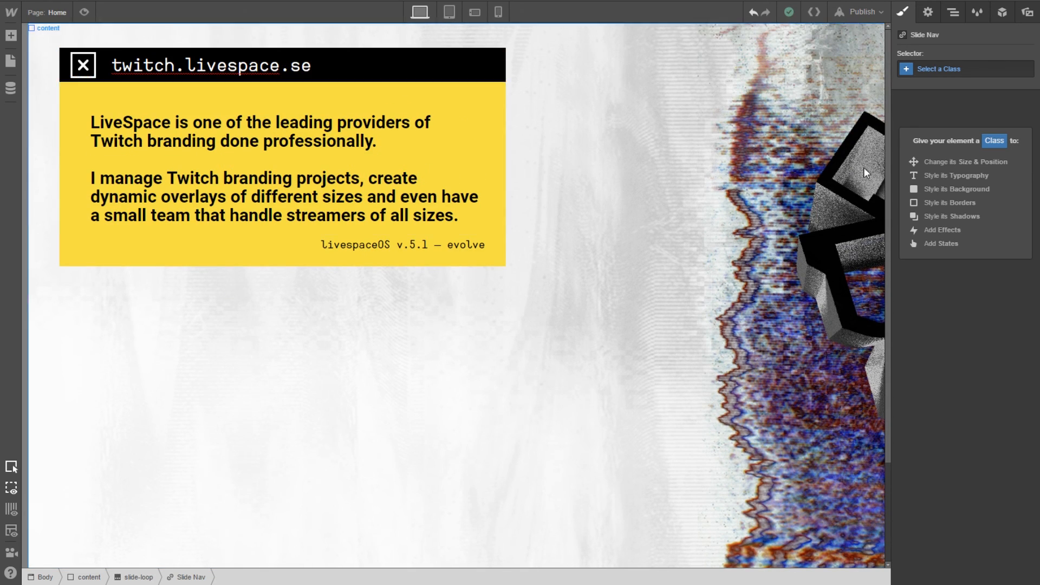
scroll(782, 188, "down", 3)
scroll(779, 183, "up", 3)
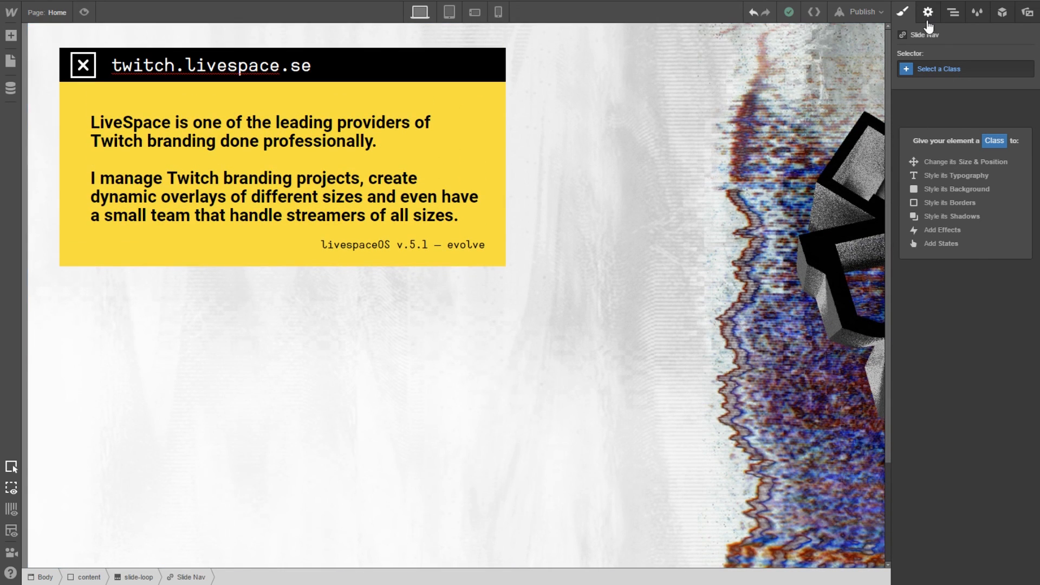
Publish the site to its webflow.io subdomain and open the live page to check the auto-rotating slider
left_click(864, 18)
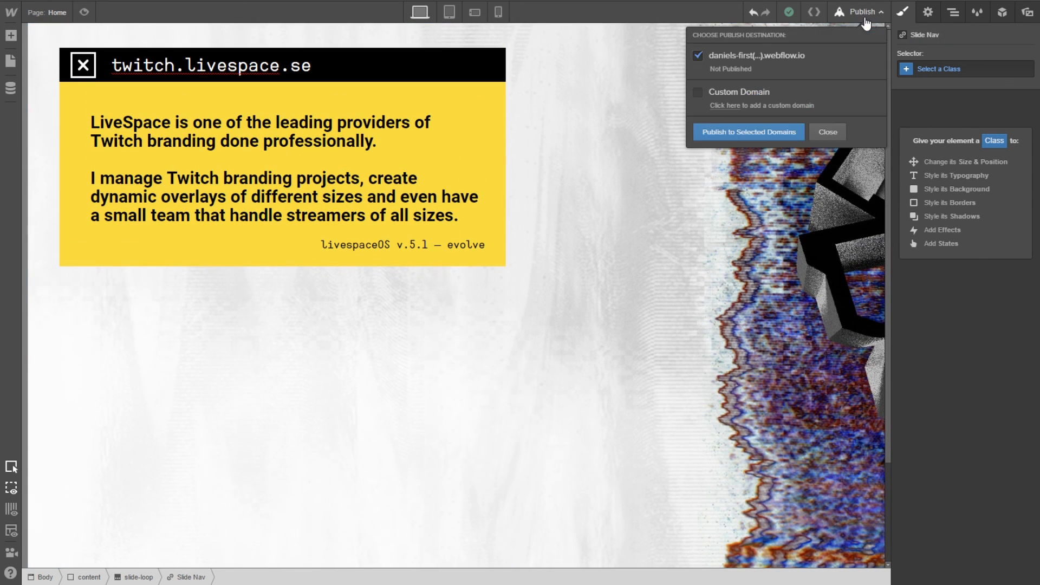
left_click(716, 130)
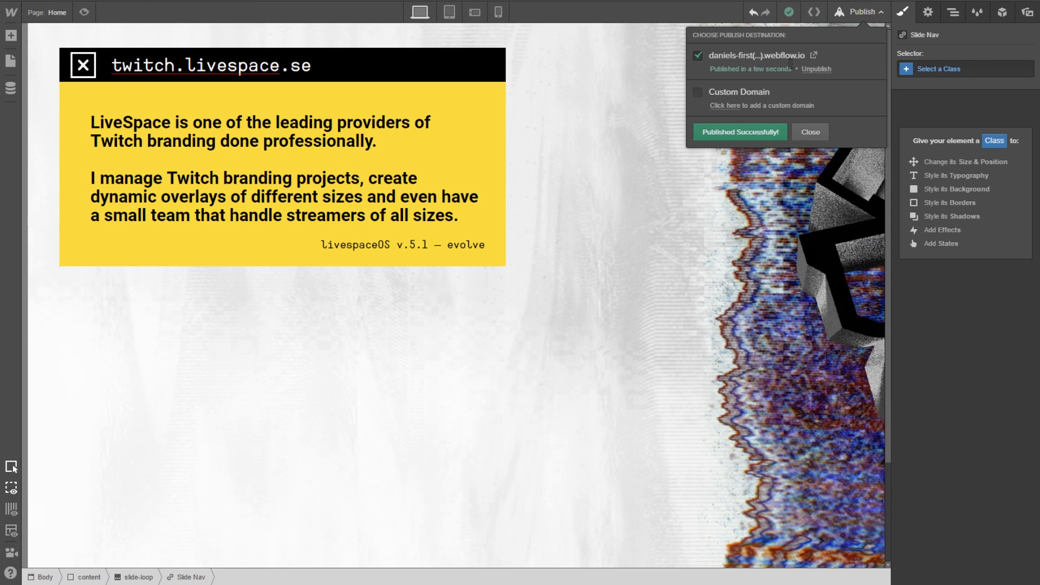
left_click(814, 56)
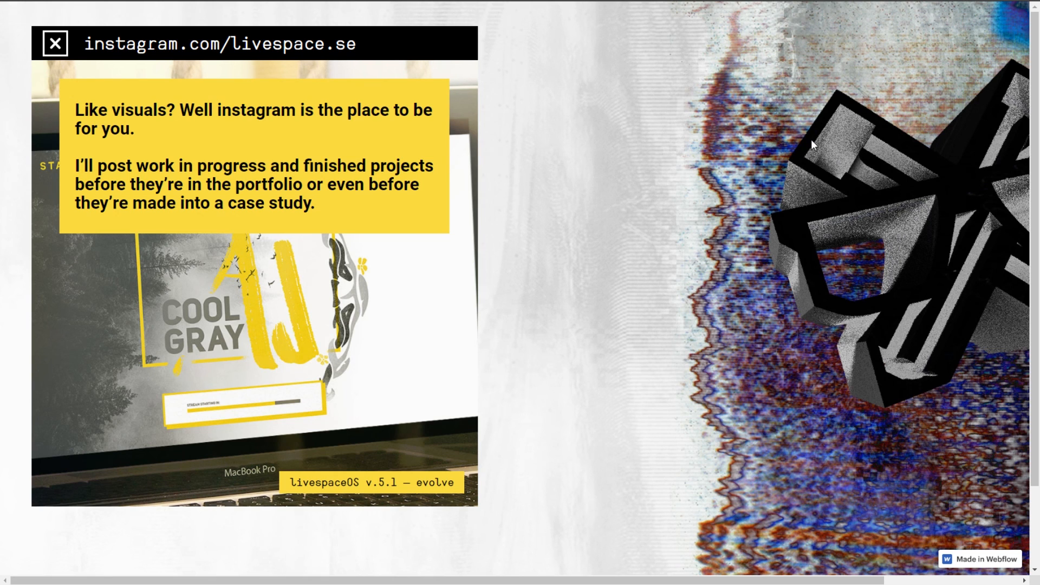
scroll(726, 206, "down", 1)
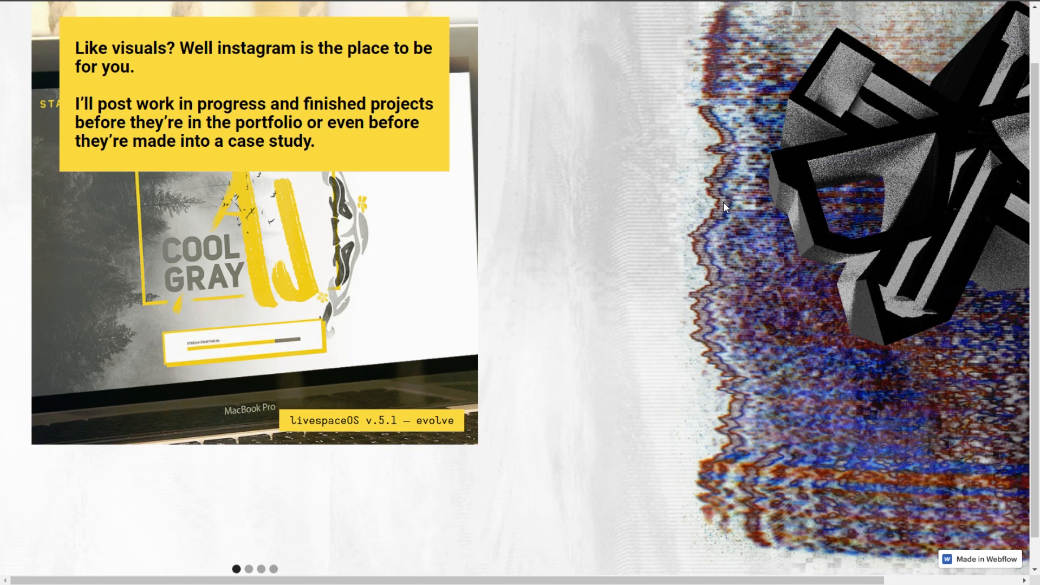
scroll(691, 187, "up", 1)
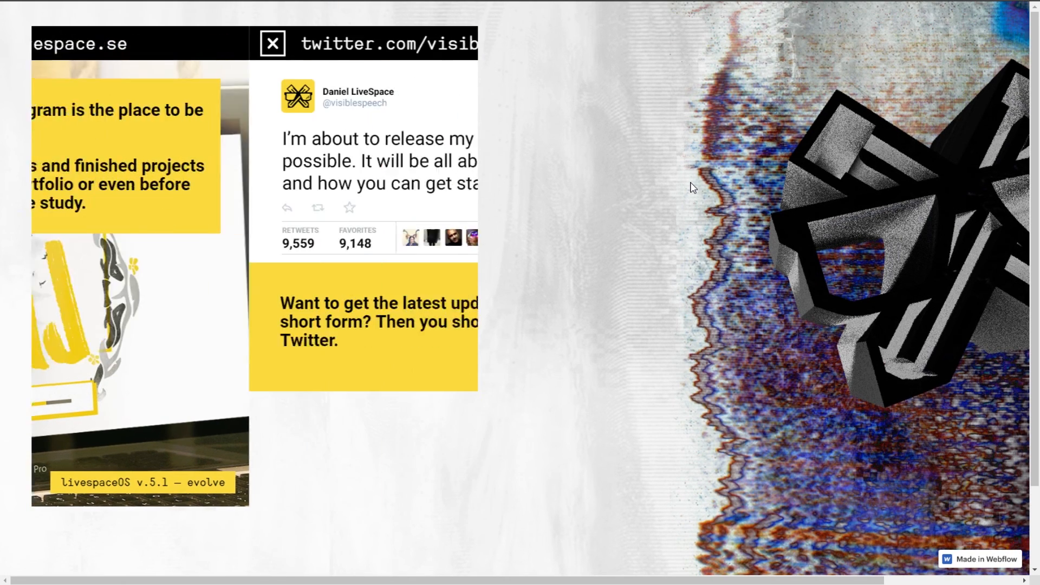